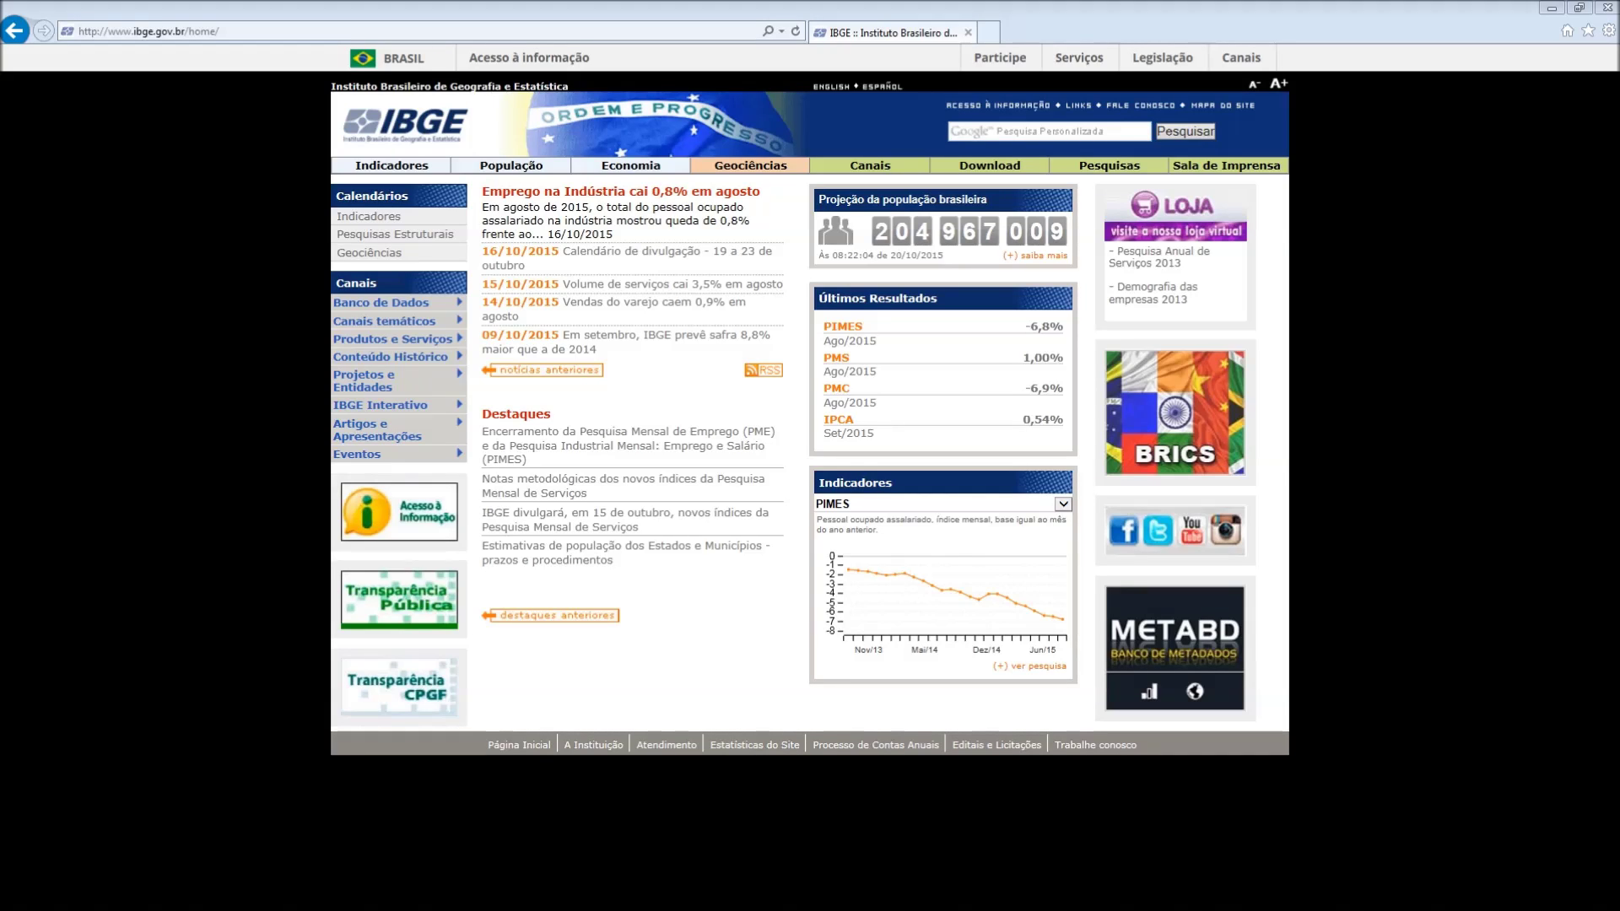
# Open the statistics (estatísticas) section of the IBGE downloads site.
pyautogui.click(245, 33)
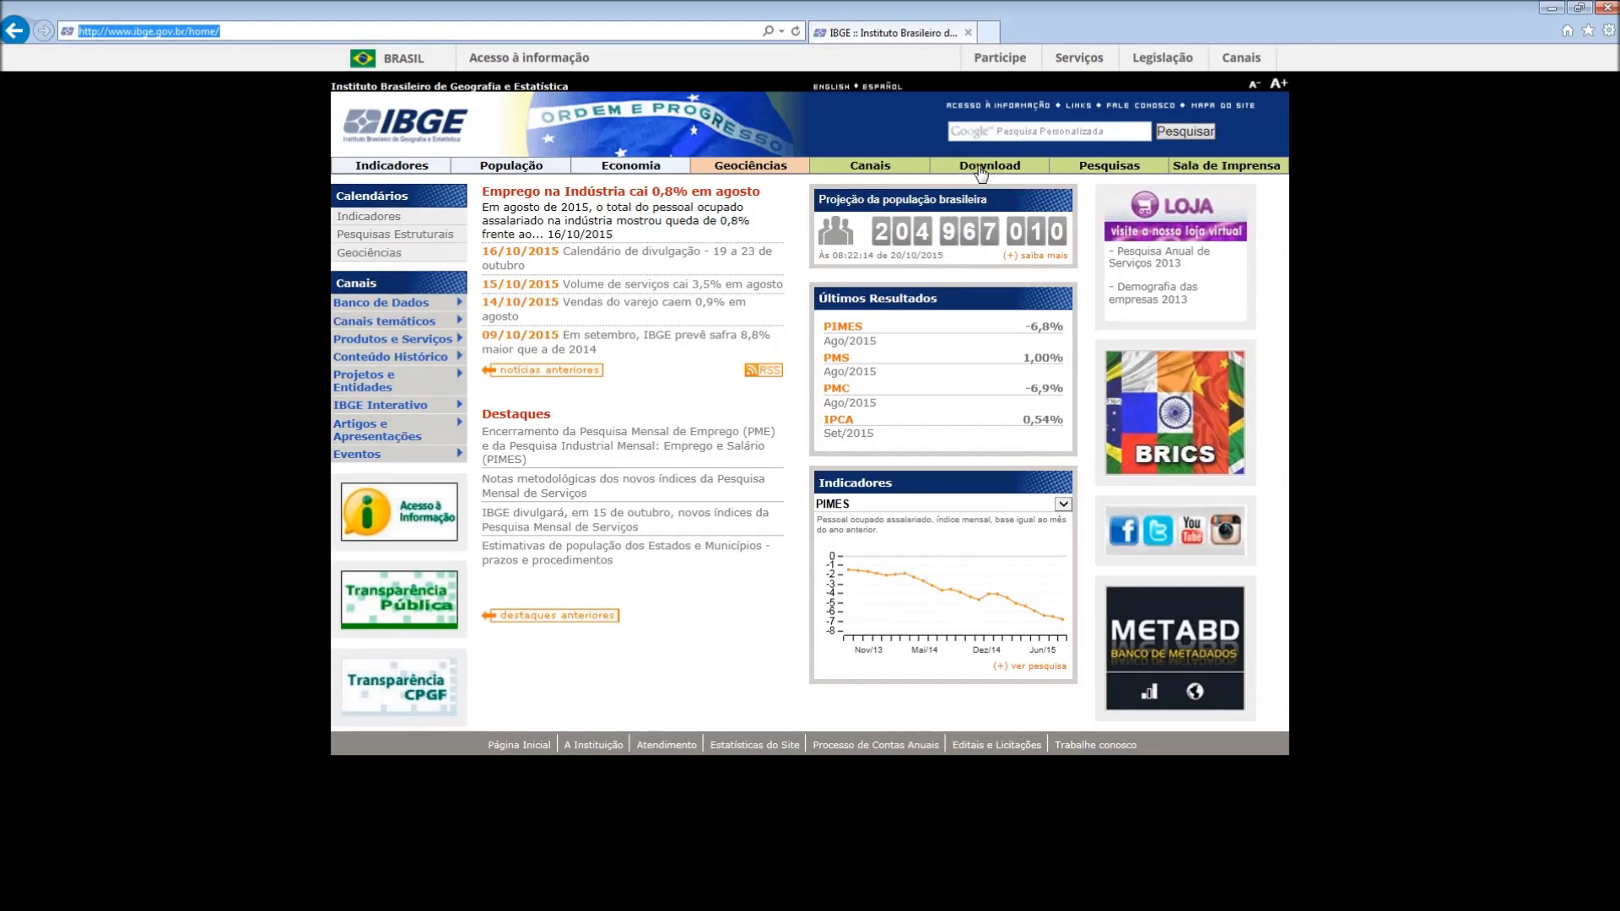
pyautogui.click(981, 169)
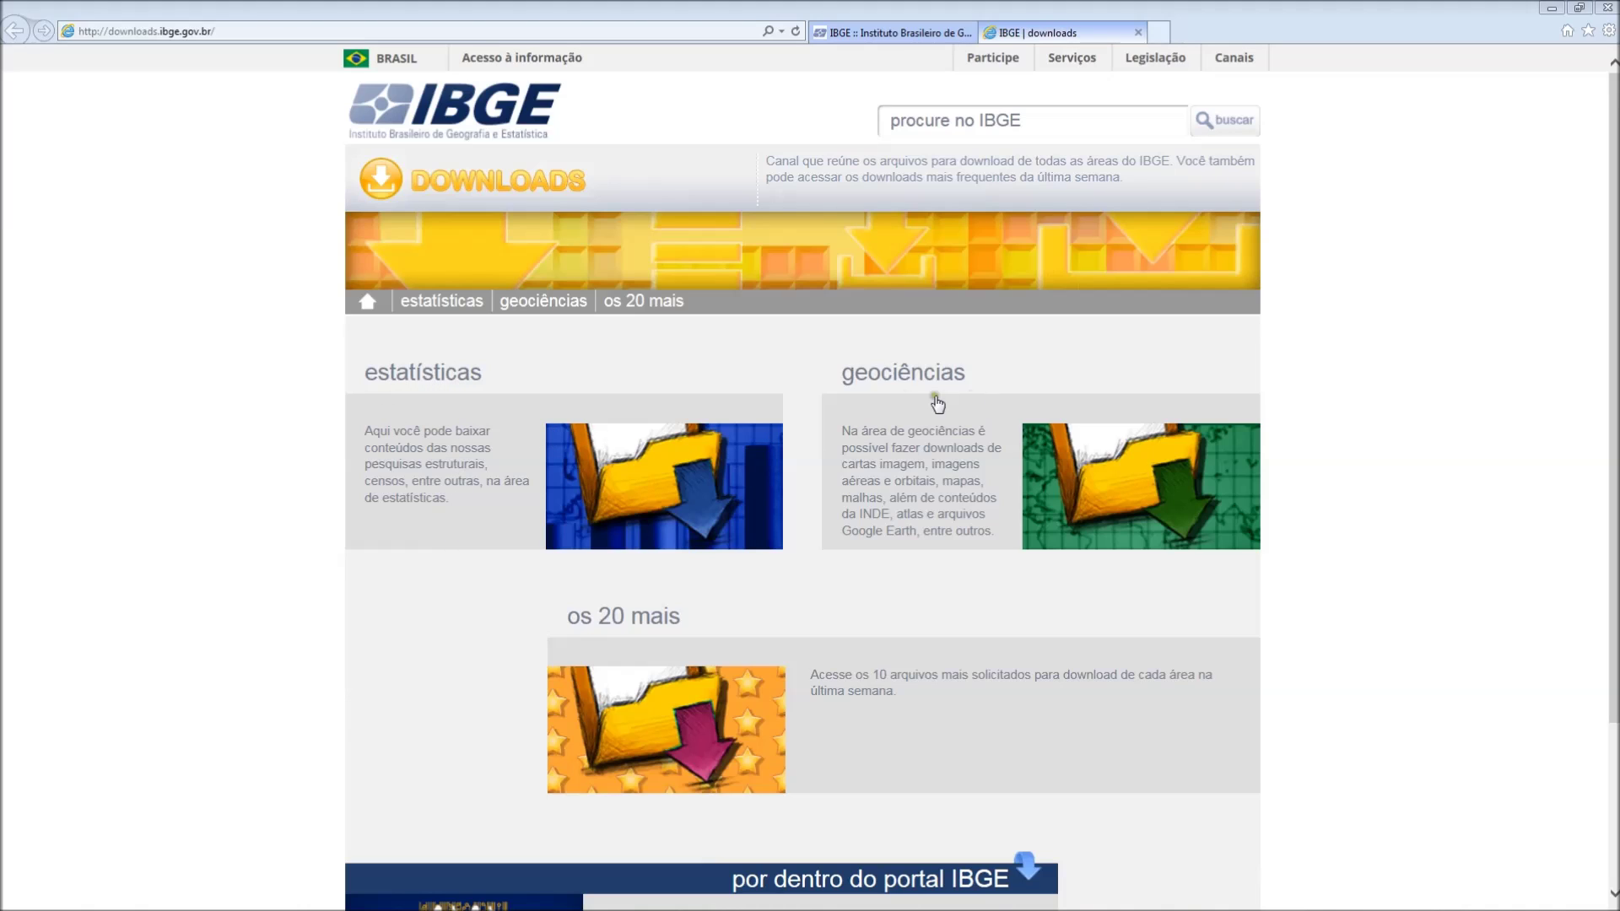
pyautogui.click(429, 378)
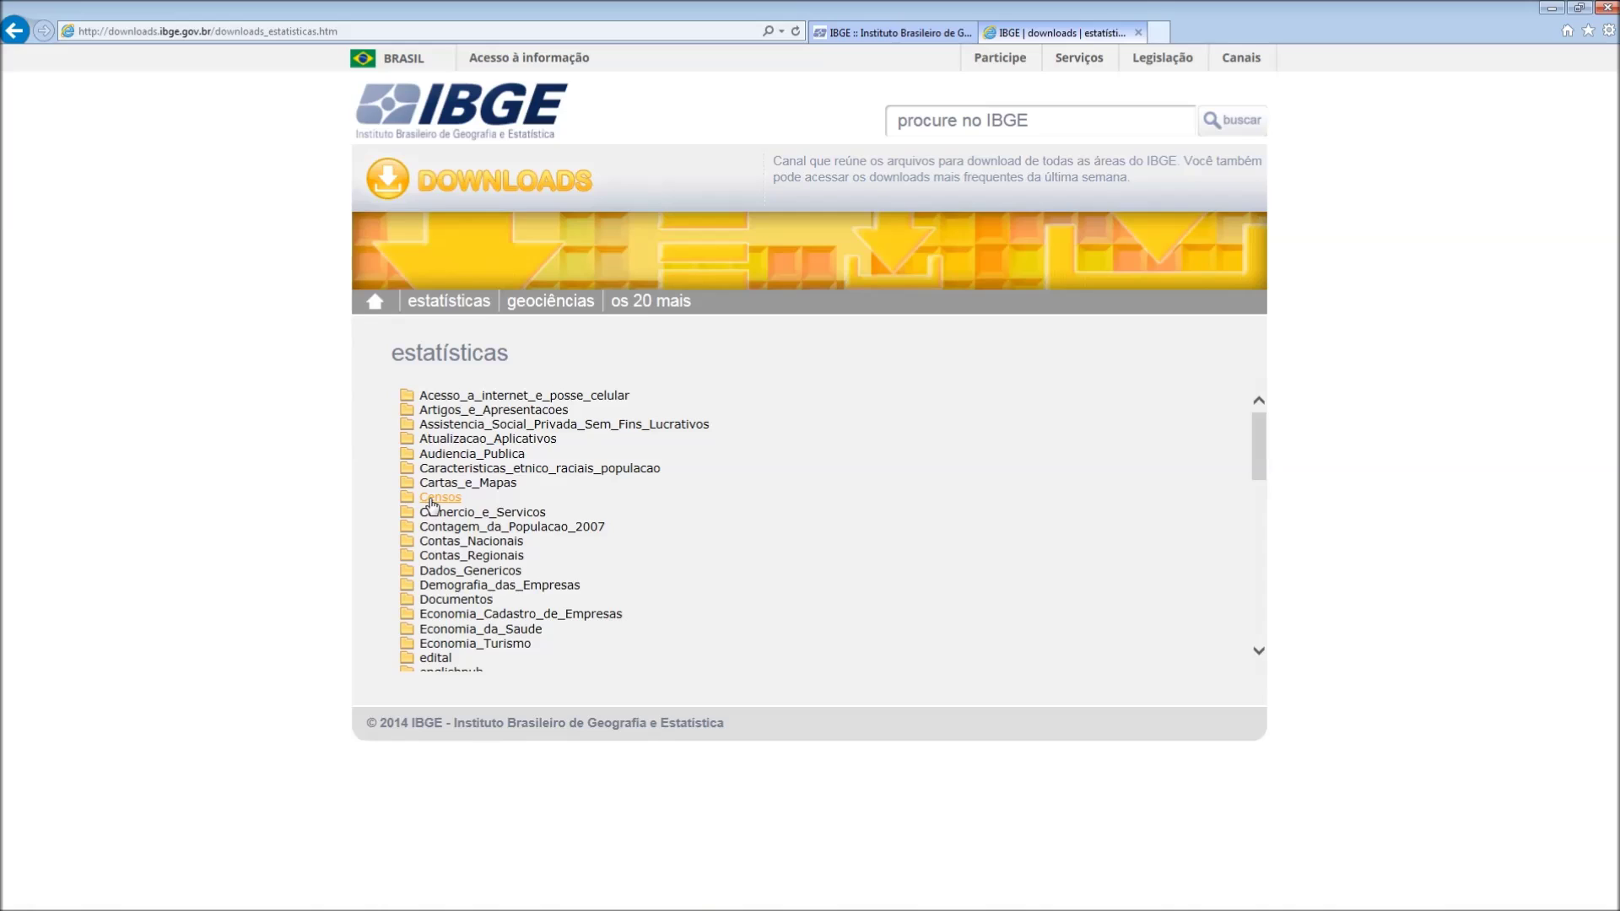
# Expand the folder tree through Censos, Censo_Demografico_2010 and Resultados_do_Universo to Agregados_por_Setores_Censitarios.
pyautogui.click(431, 500)
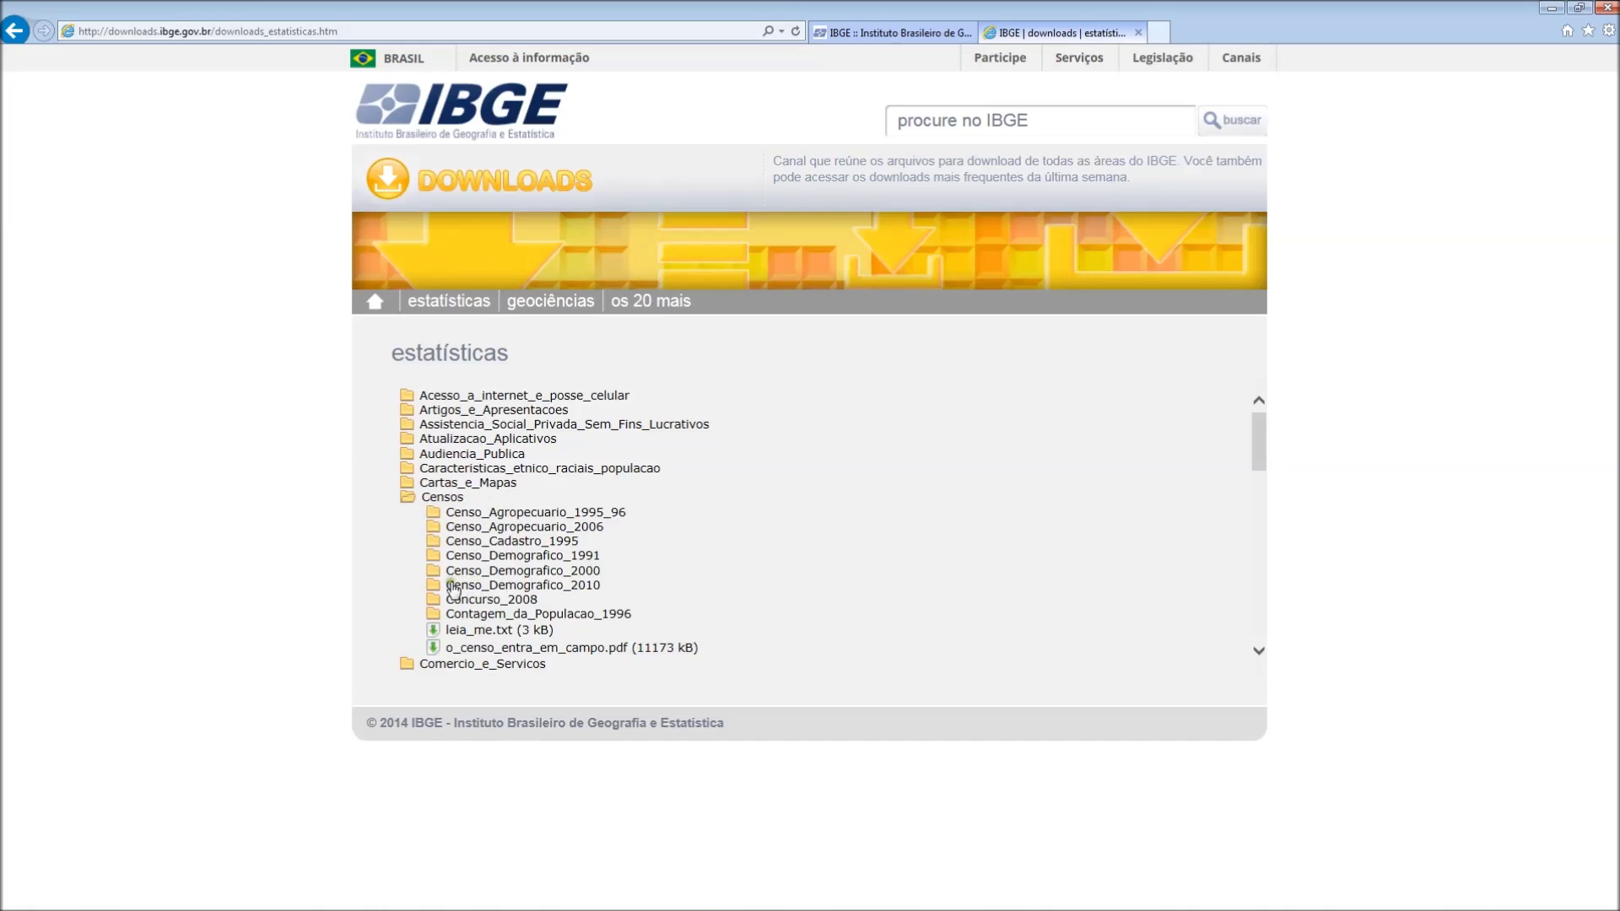
pyautogui.click(585, 587)
pyautogui.scroll(-5, 585, 590)
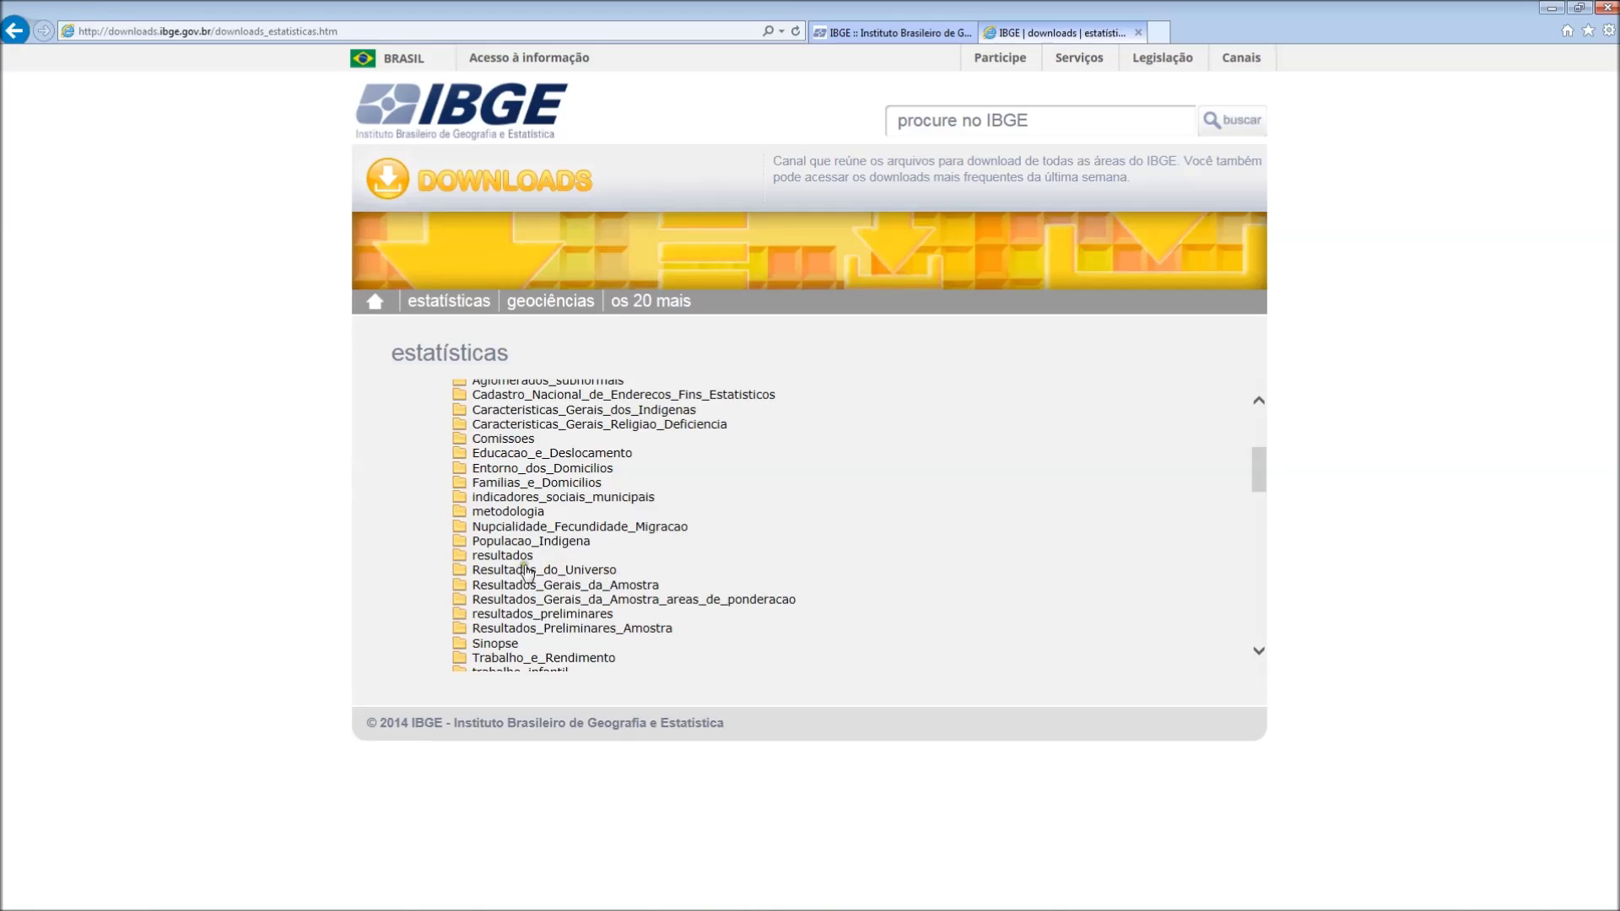
pyautogui.click(603, 571)
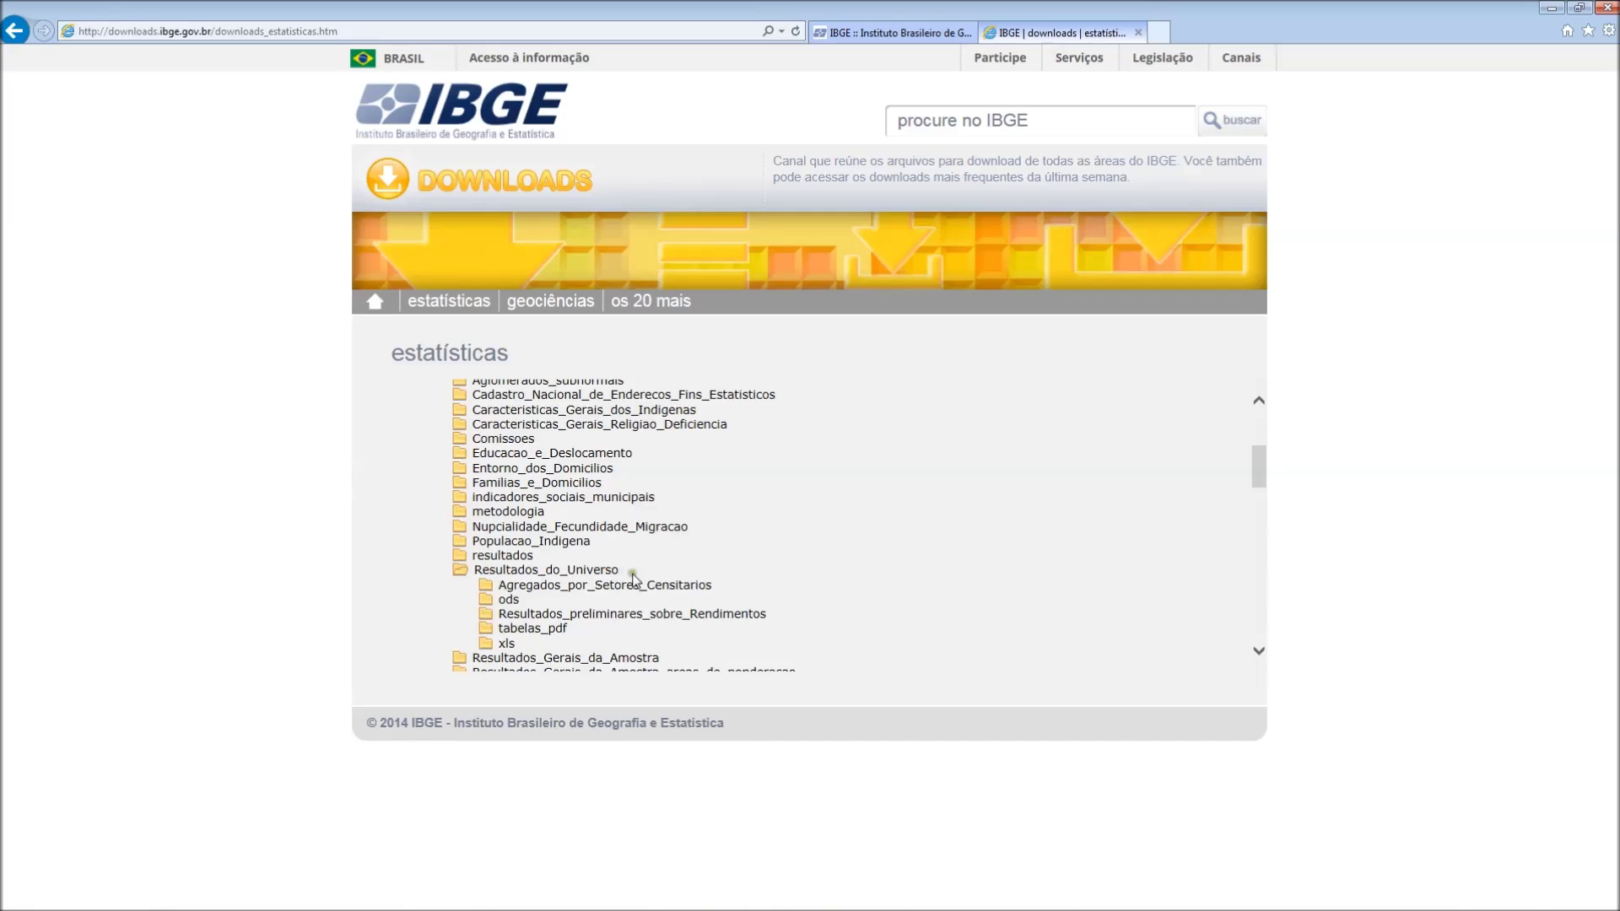
pyautogui.scroll(-2, 631, 578)
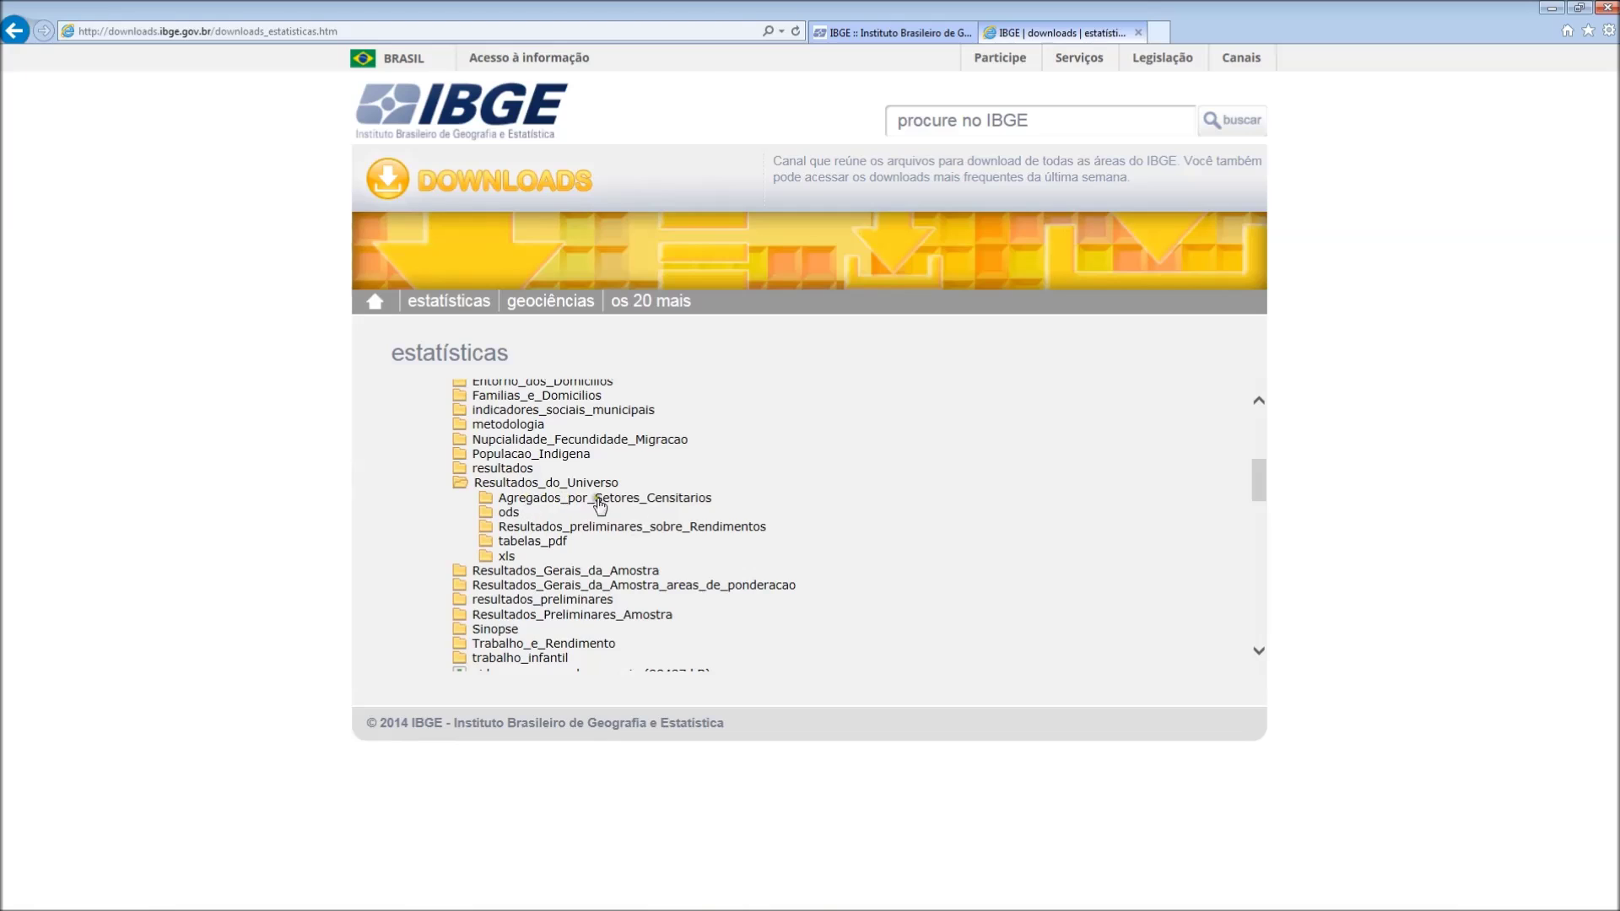
pyautogui.click(682, 500)
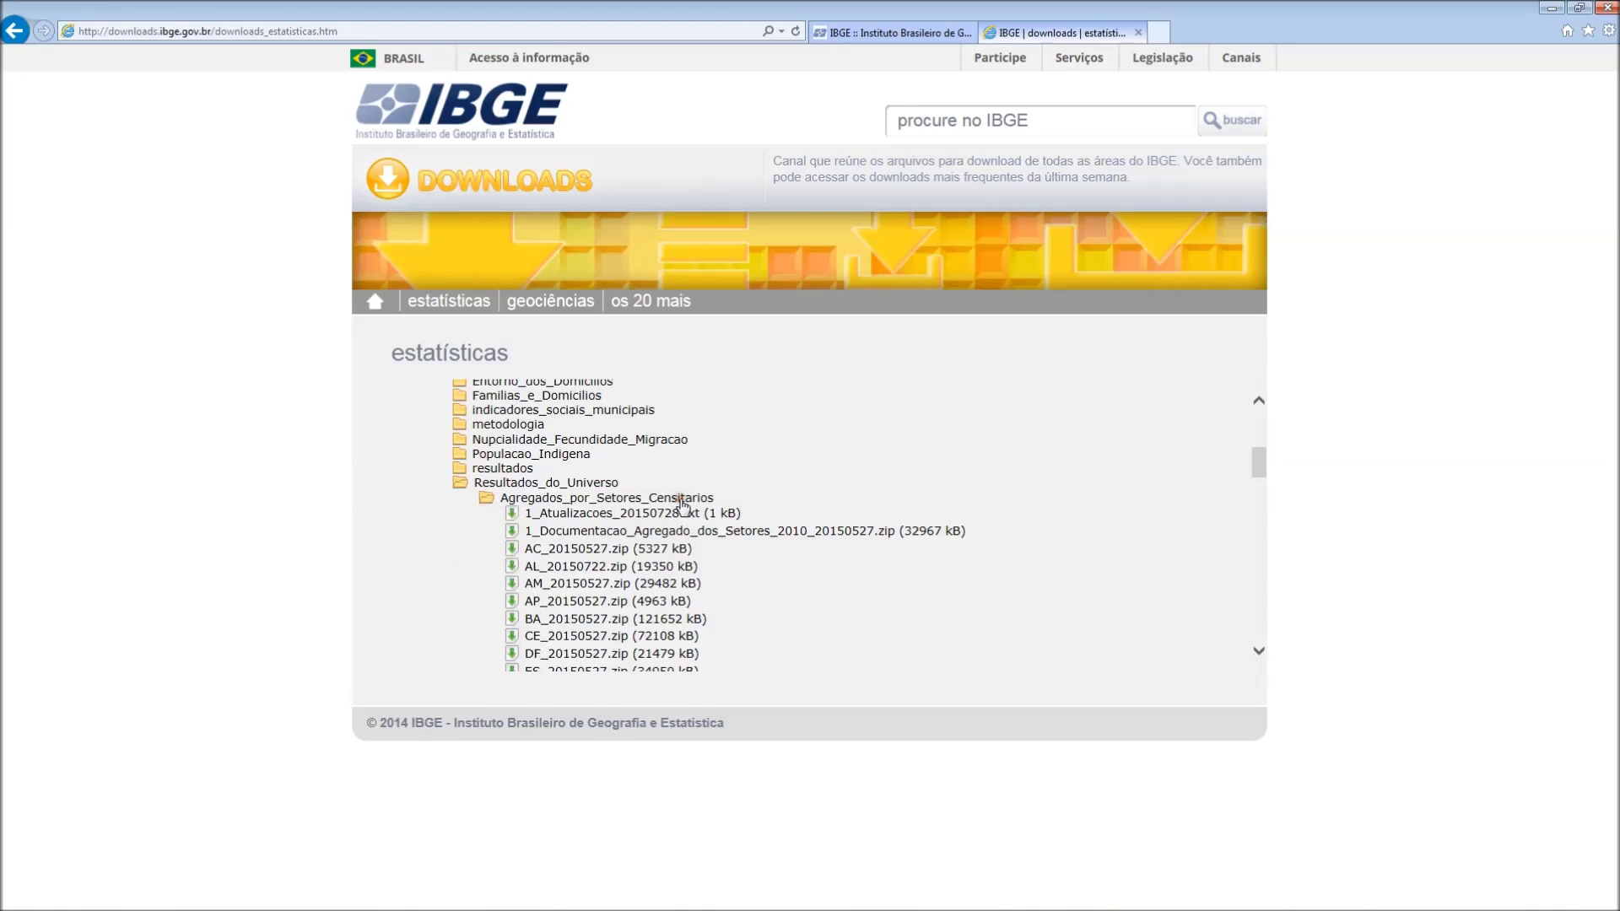
# Start downloading SP_Capital_20150728.zip from the census tract aggregates, choosing to specify where it is saved.
pyautogui.scroll(-4, 749, 546)
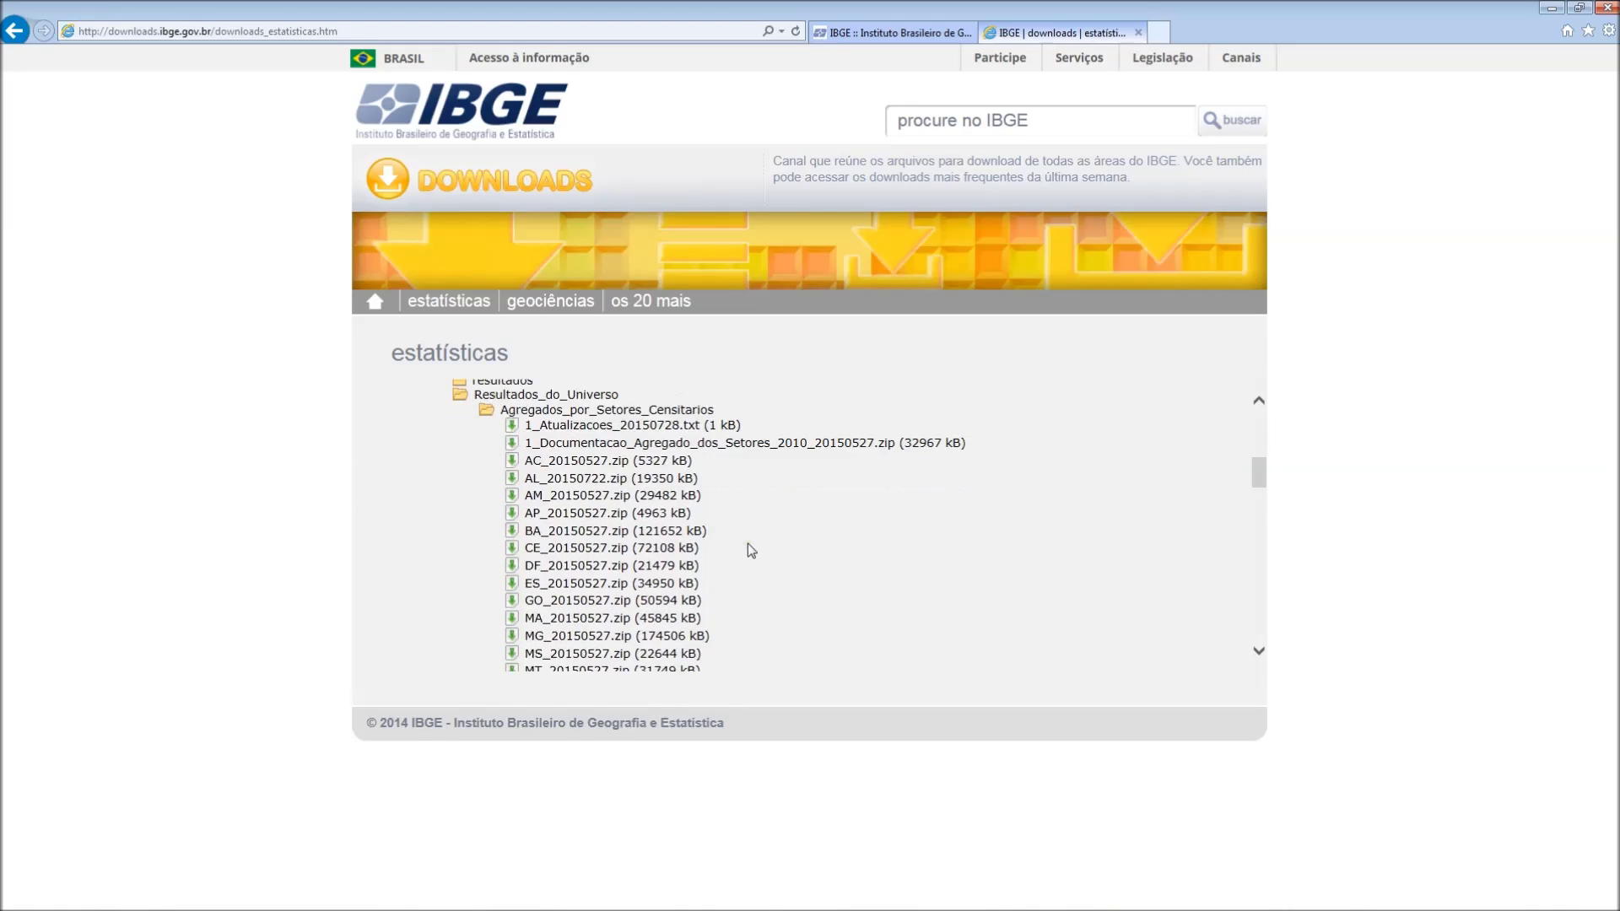
pyautogui.scroll(-6, 748, 544)
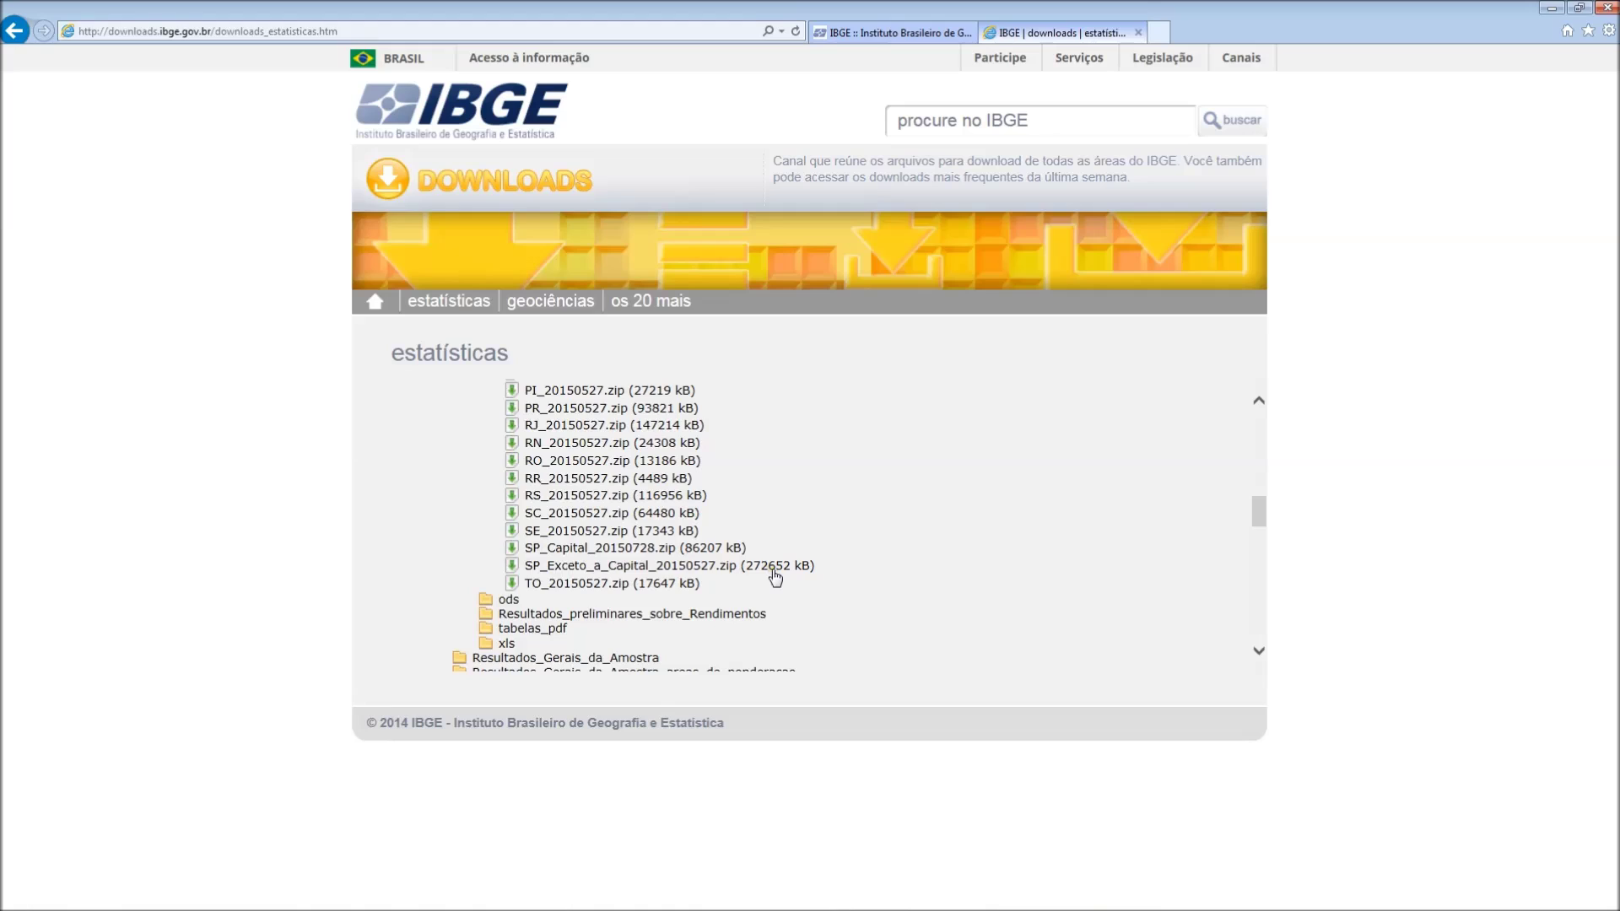
pyautogui.click(642, 548)
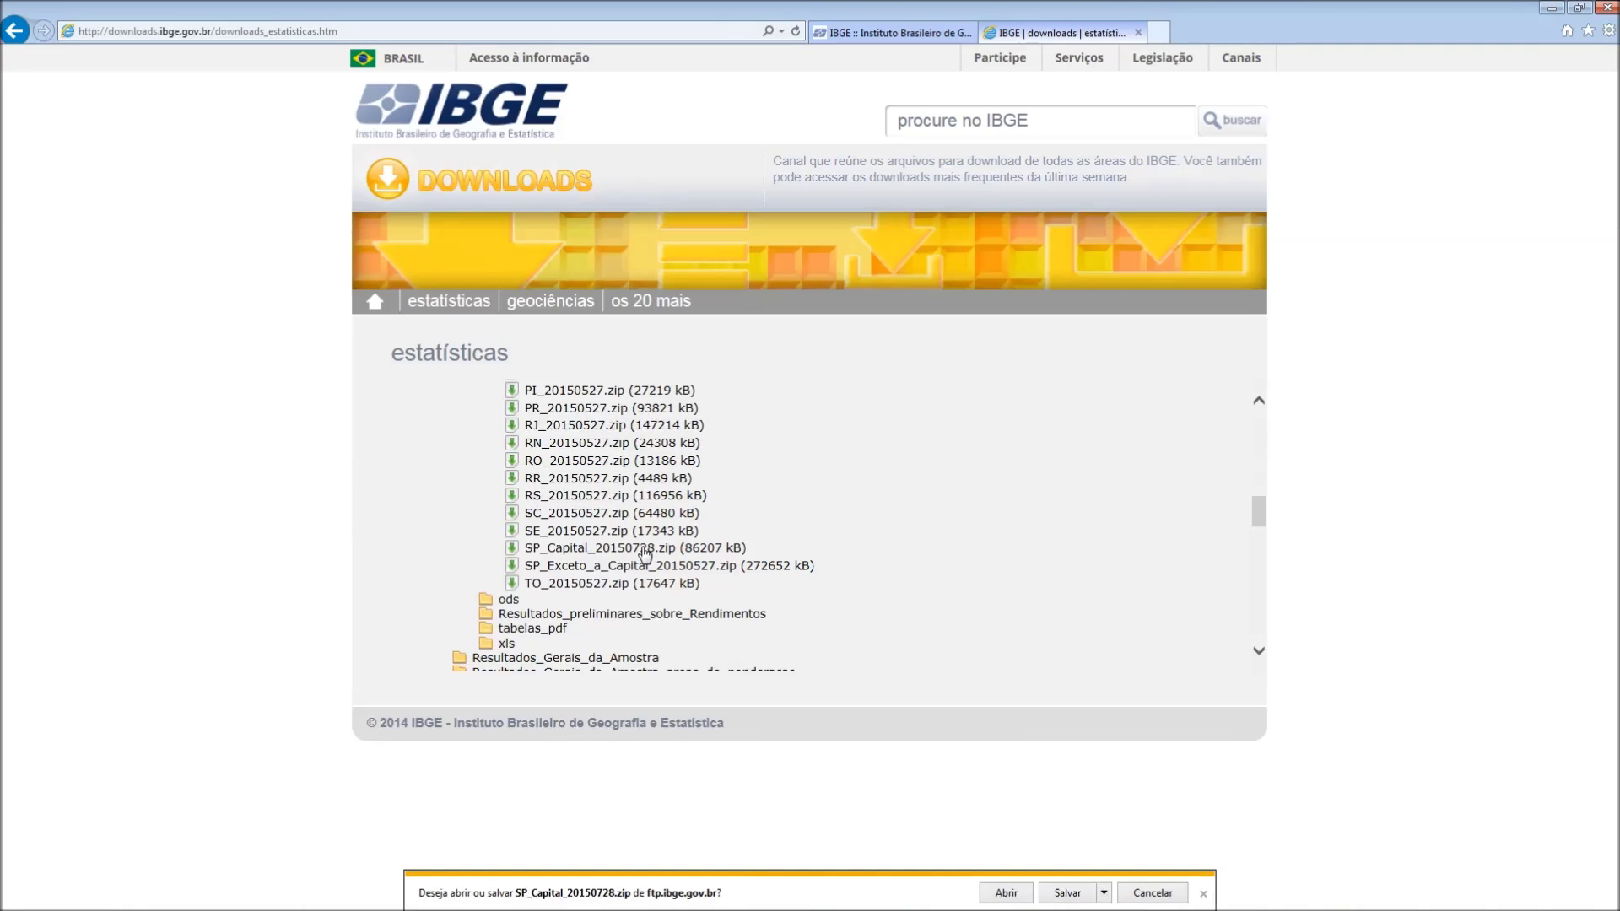
pyautogui.click(1104, 893)
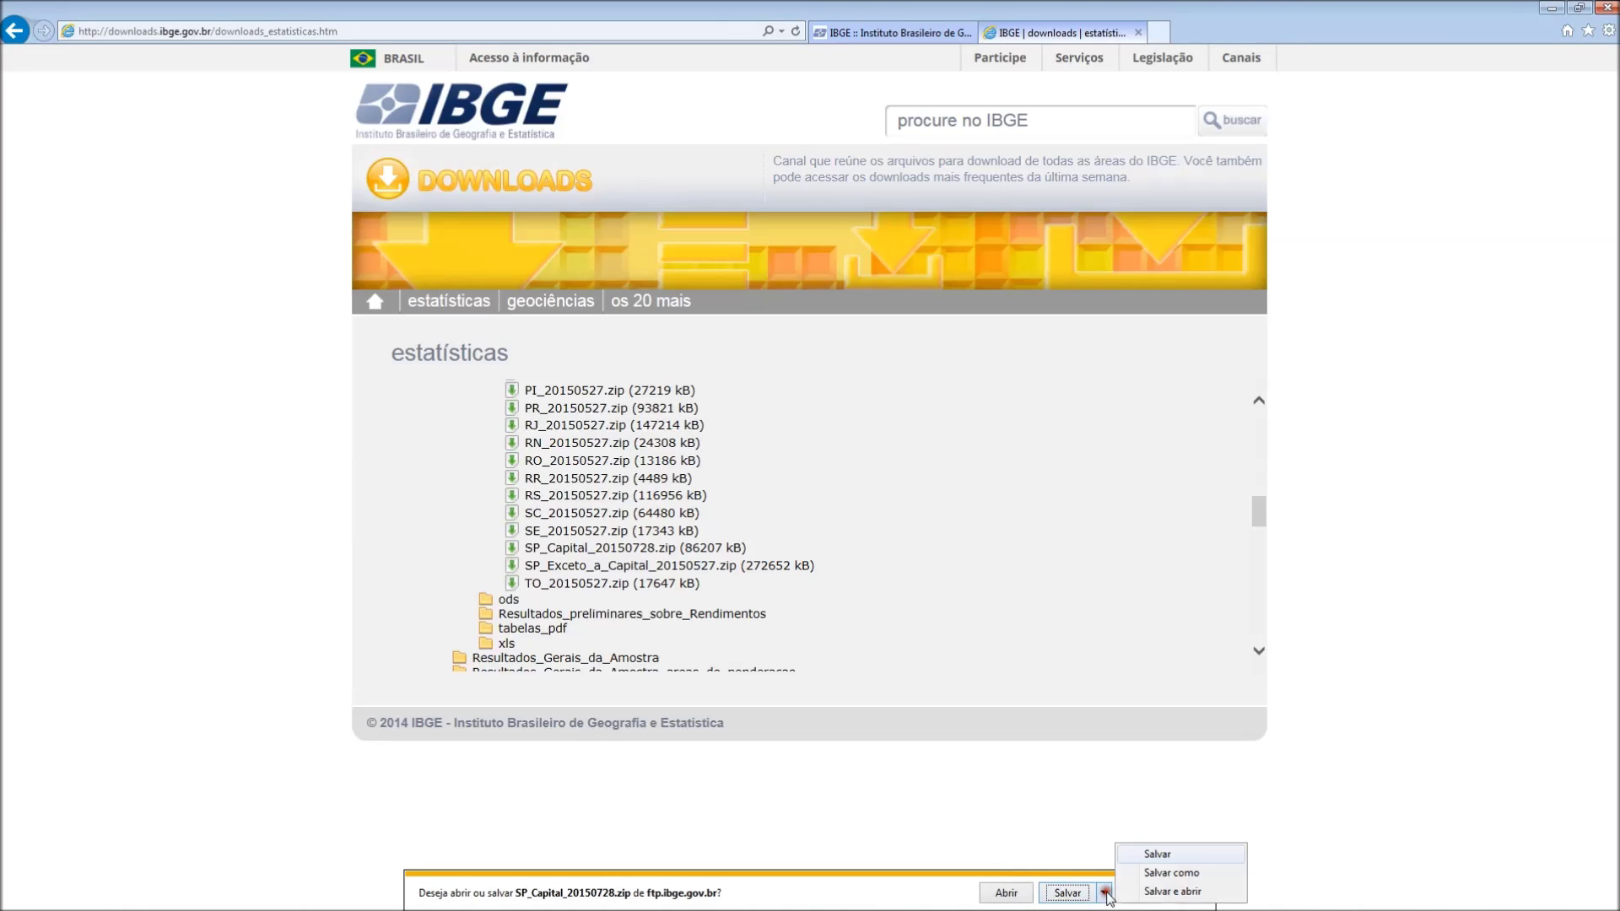
pyautogui.click(1152, 877)
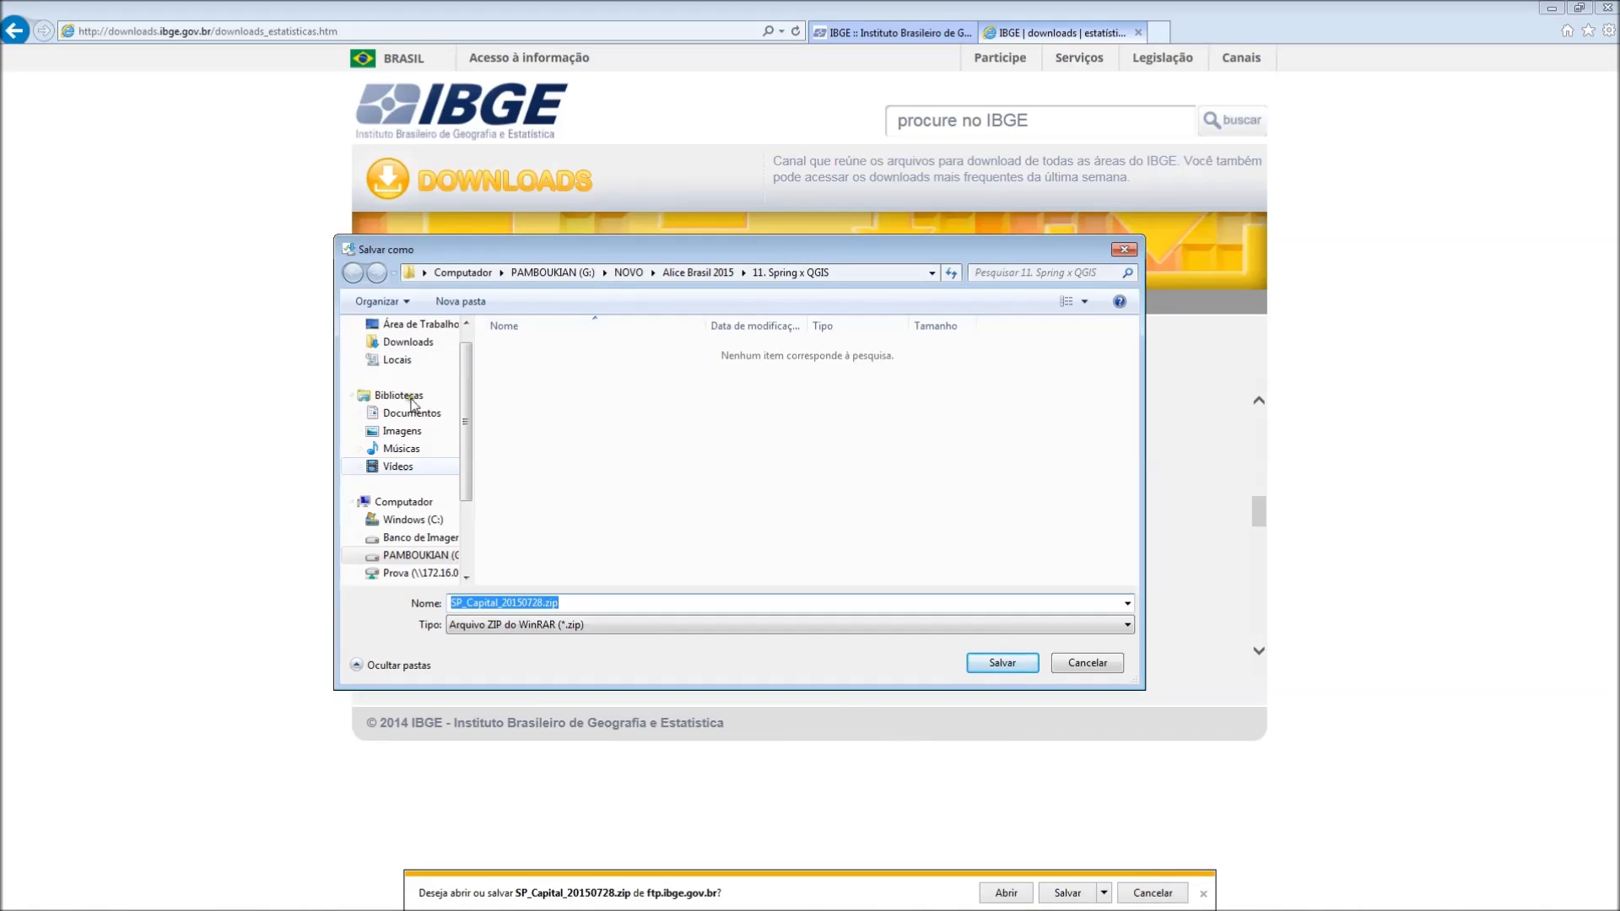
# Create a folder named IBGE in C:\Temp and save SP_Capital_20150728.zip in it.
pyautogui.click(408, 523)
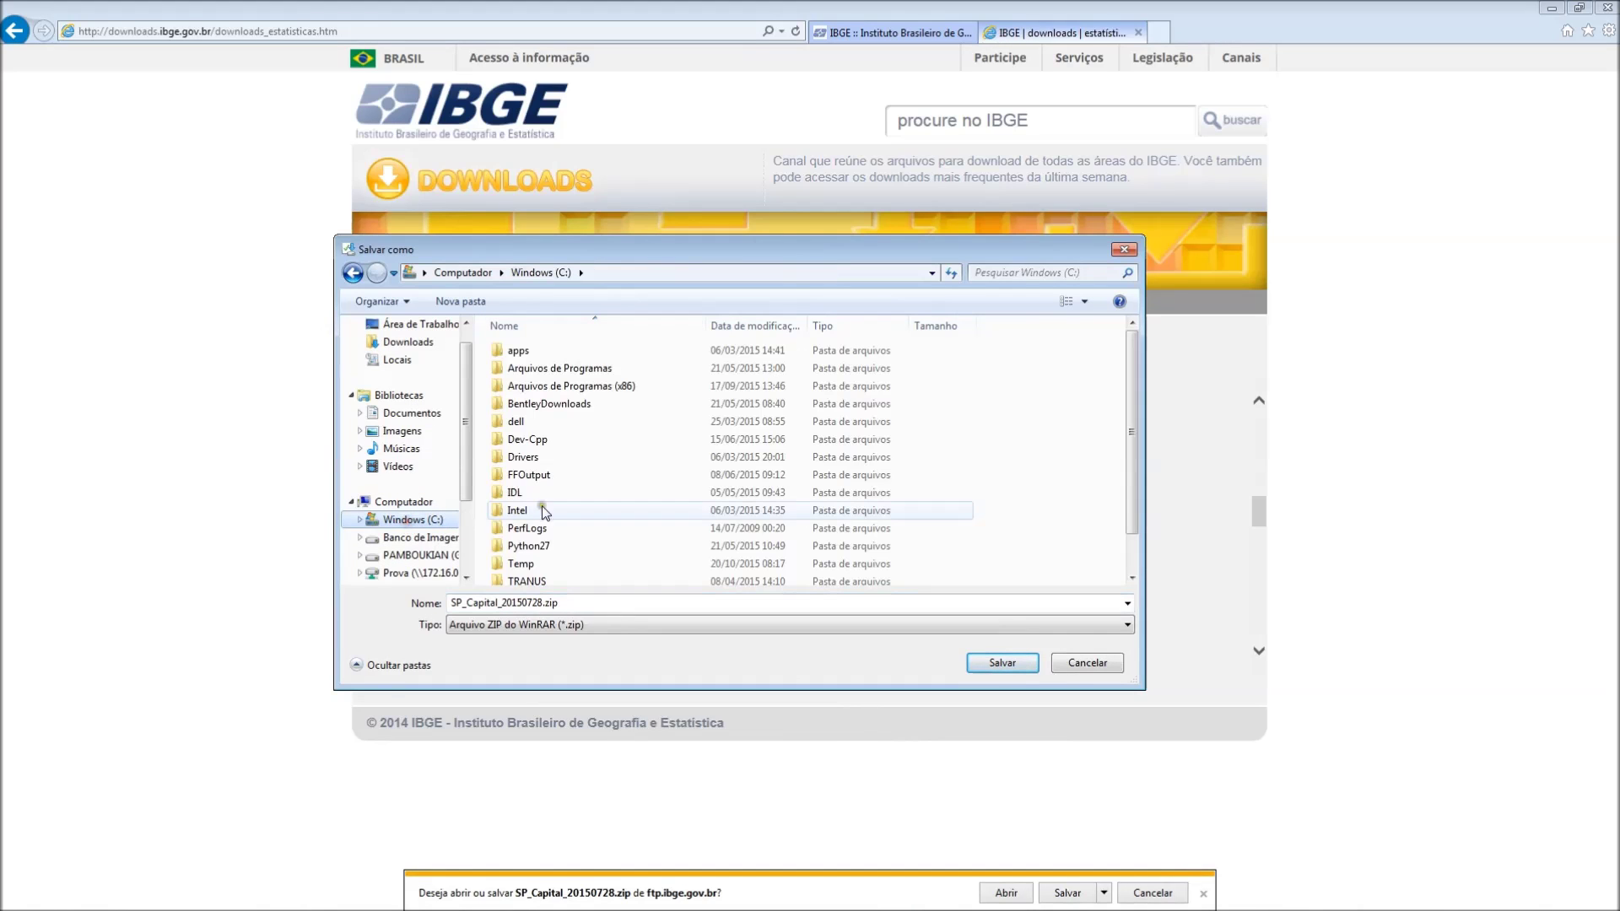
pyautogui.doubleClick(524, 568)
pyautogui.click(469, 302)
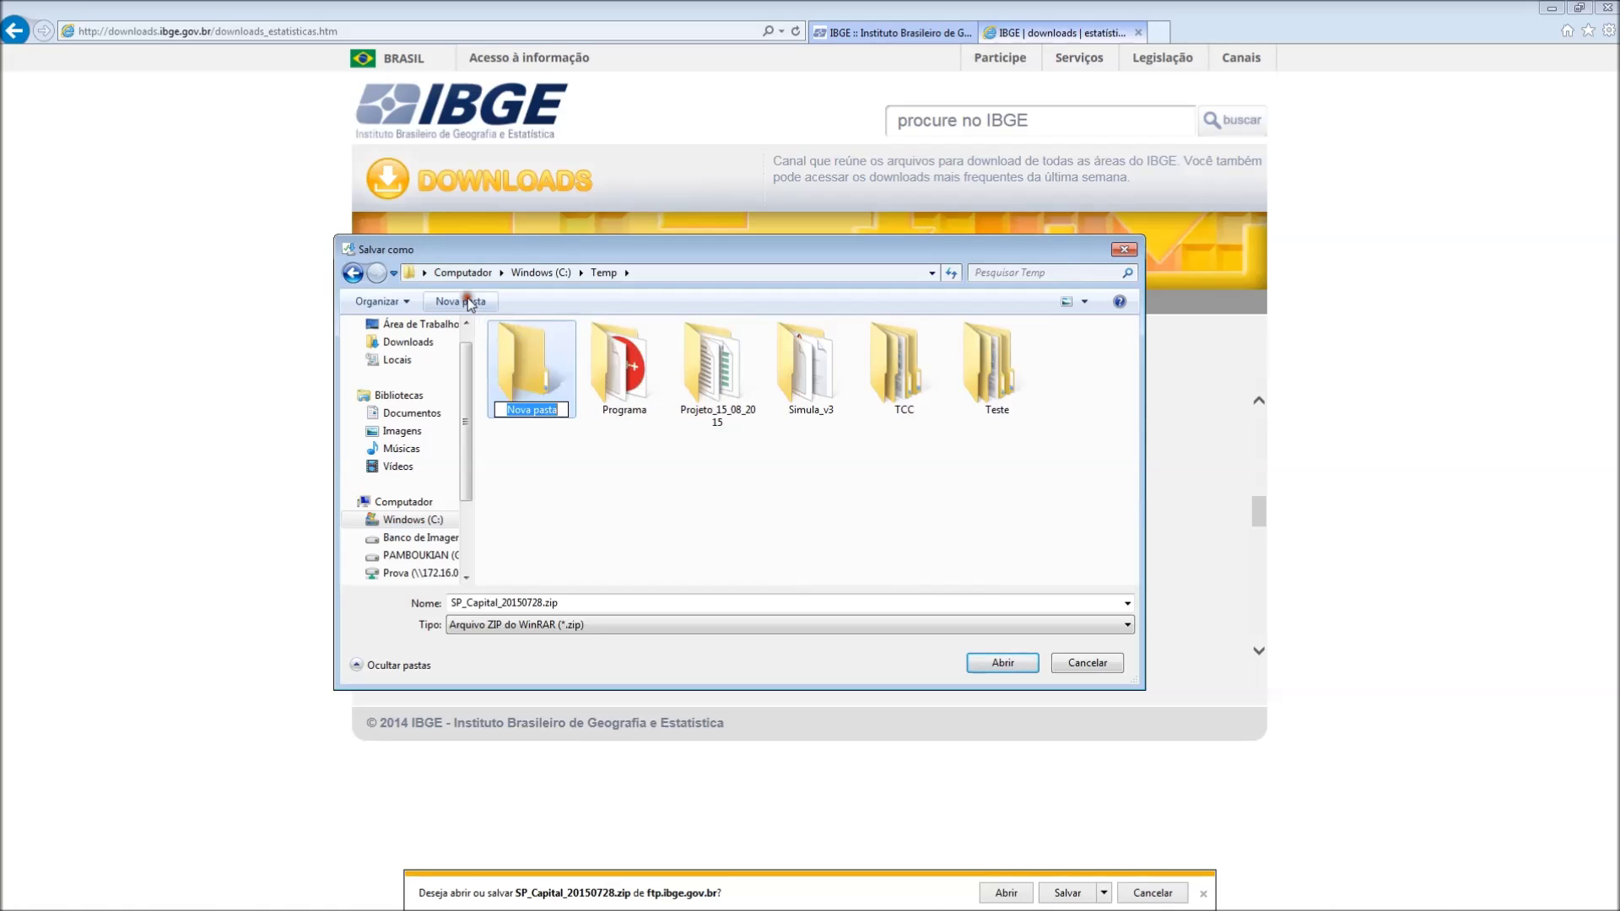
pyautogui.write('IBGE')
pyautogui.press('Return')
pyautogui.press('Return')
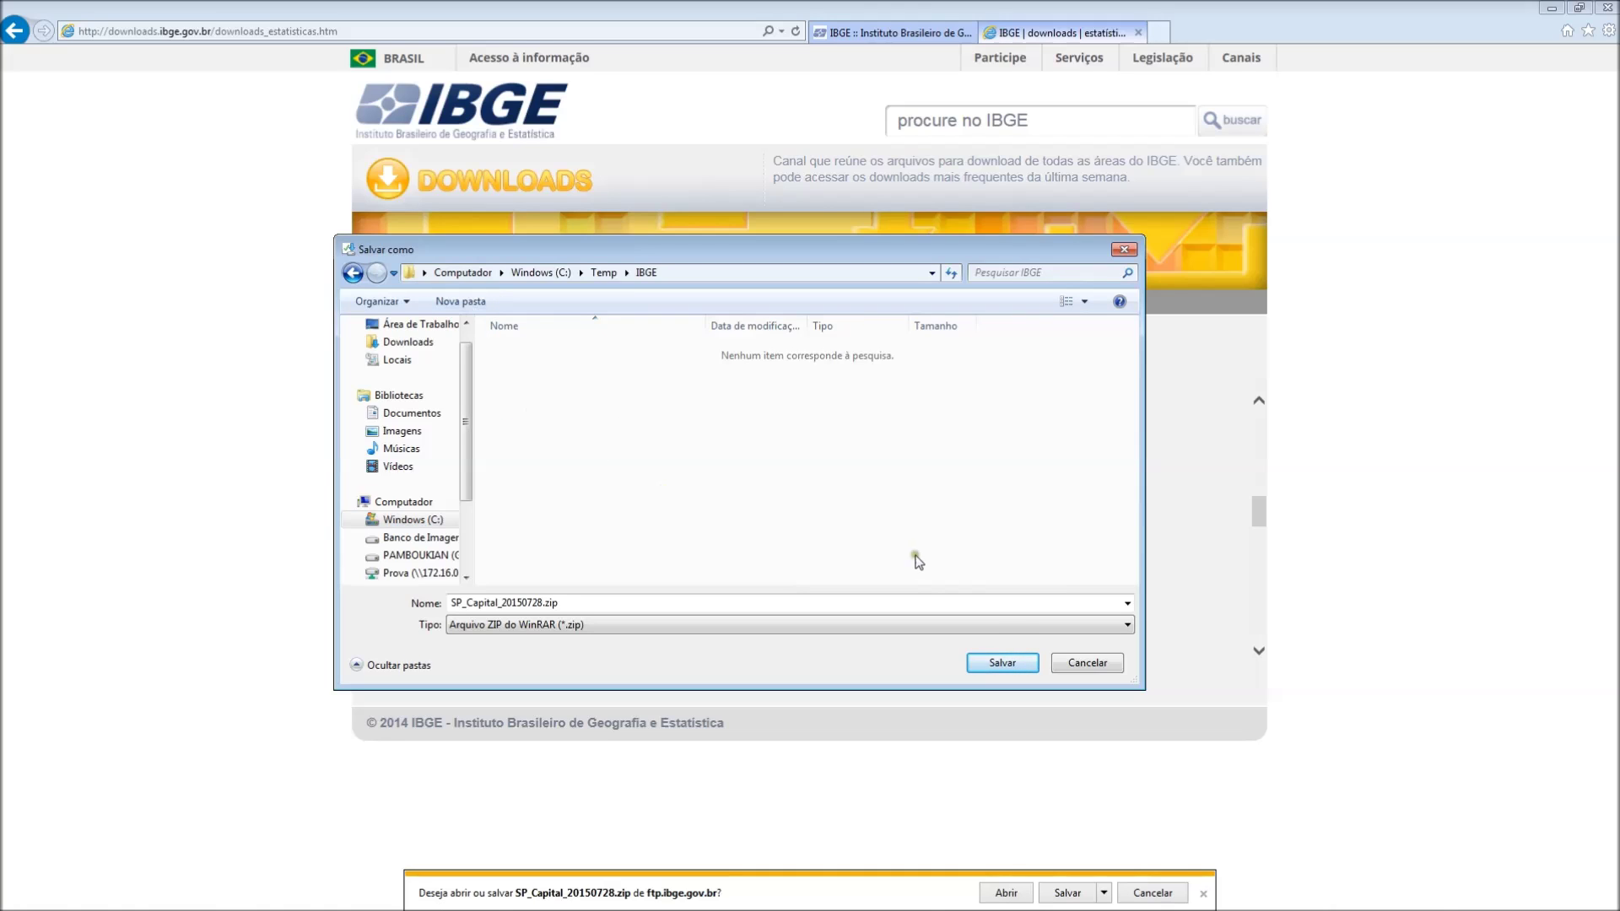
pyautogui.click(1003, 665)
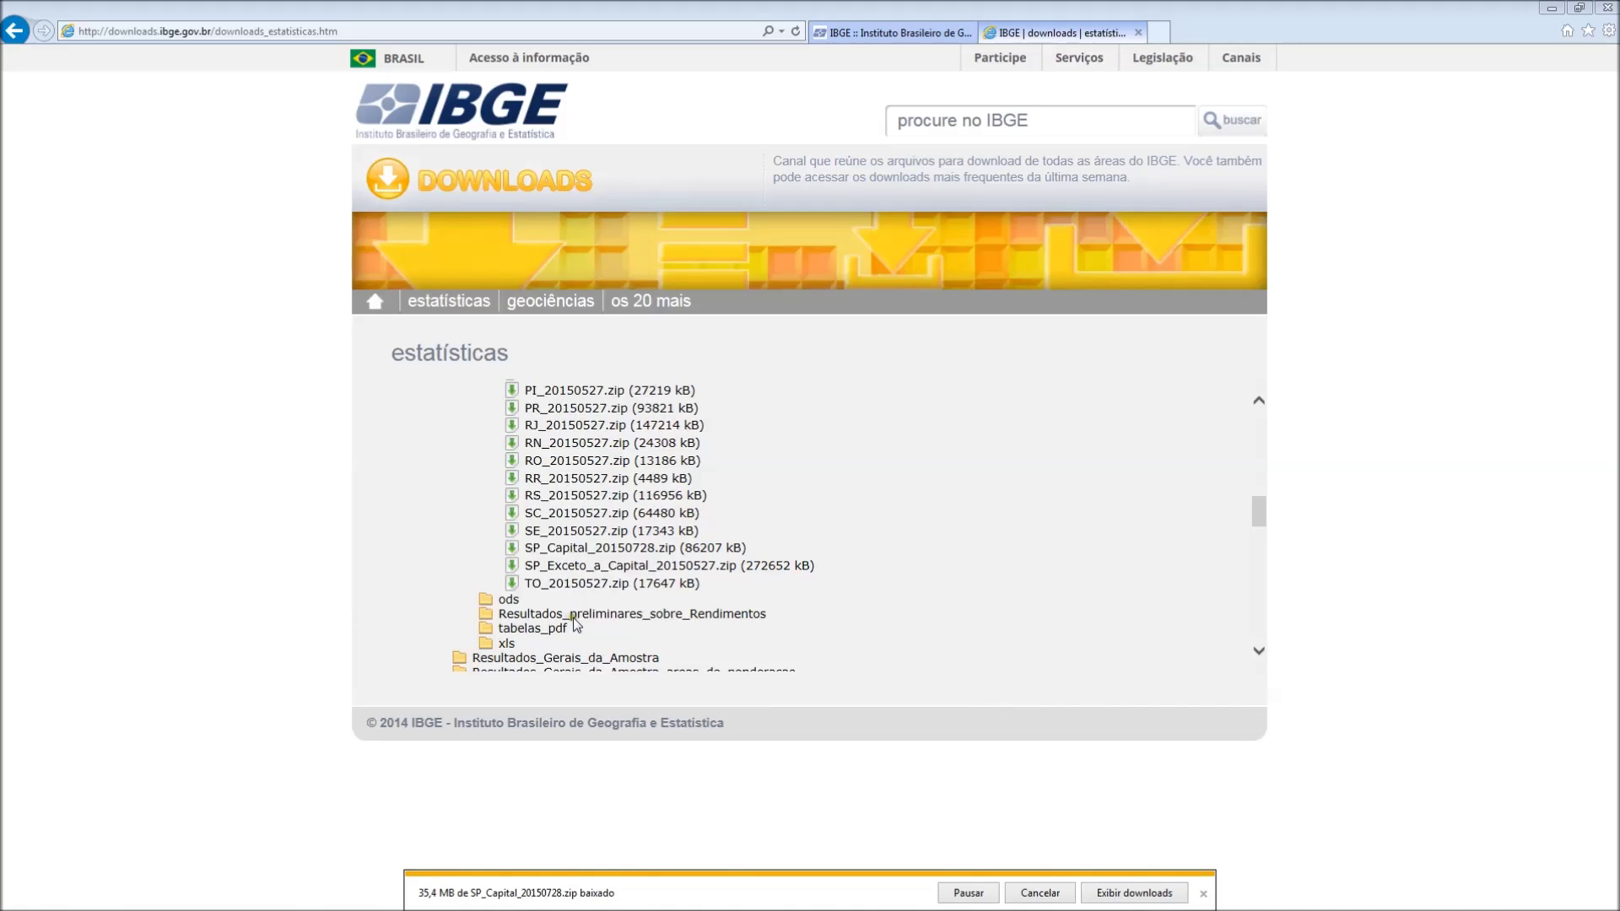
# Download SP_Exceto_a_Capital_20150527.zip into the C:\Temp\IBGE folder.
pyautogui.click(692, 572)
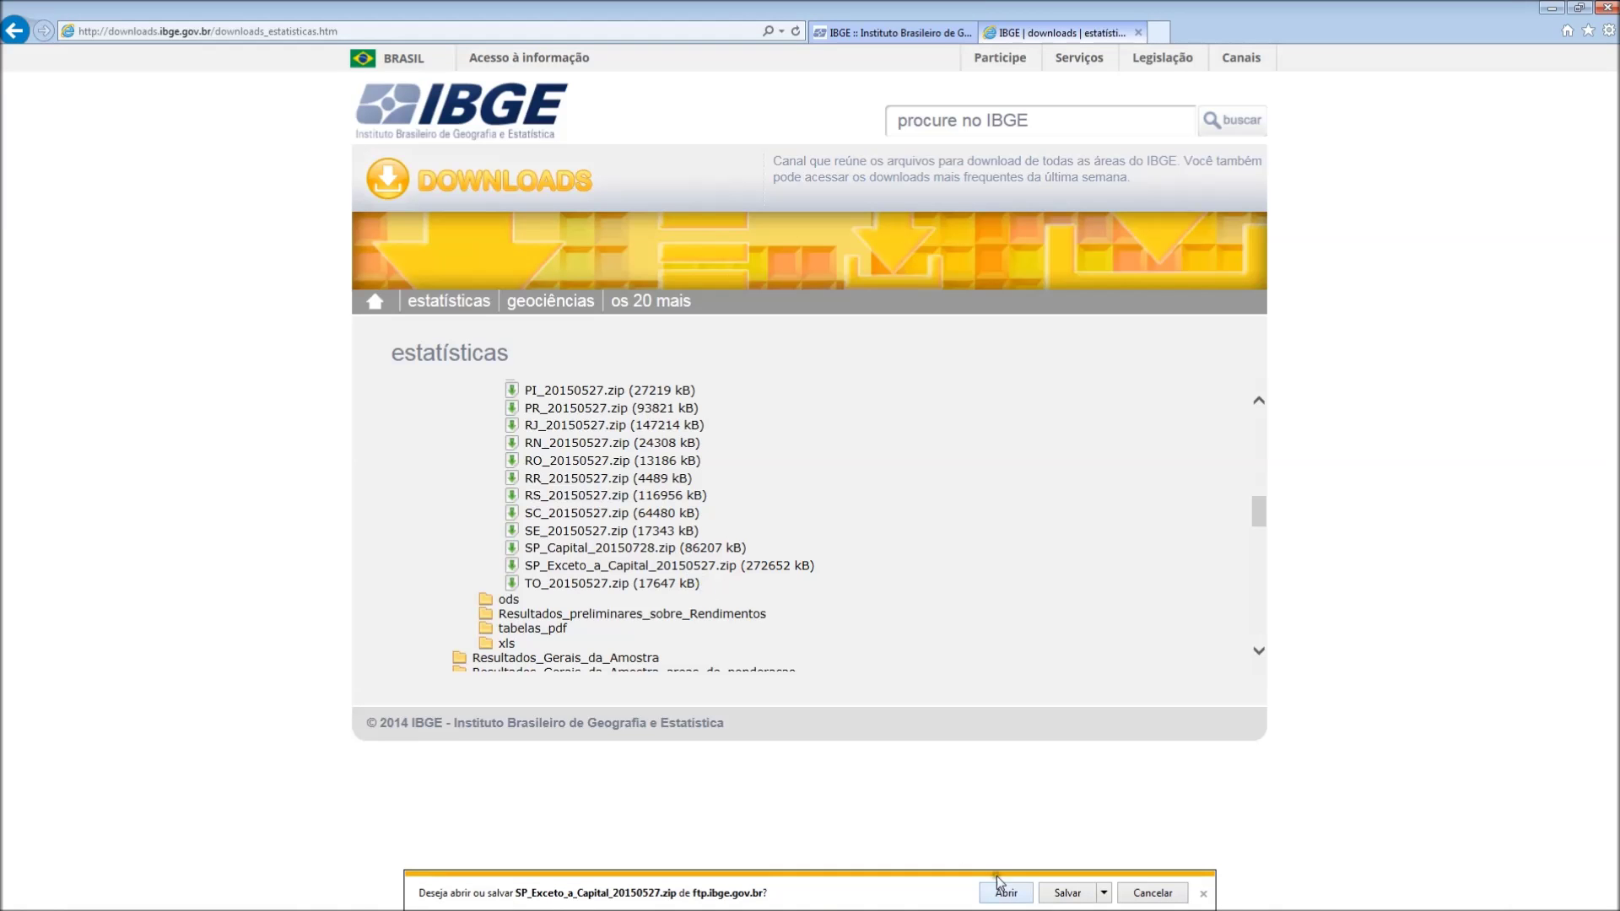
pyautogui.click(1104, 894)
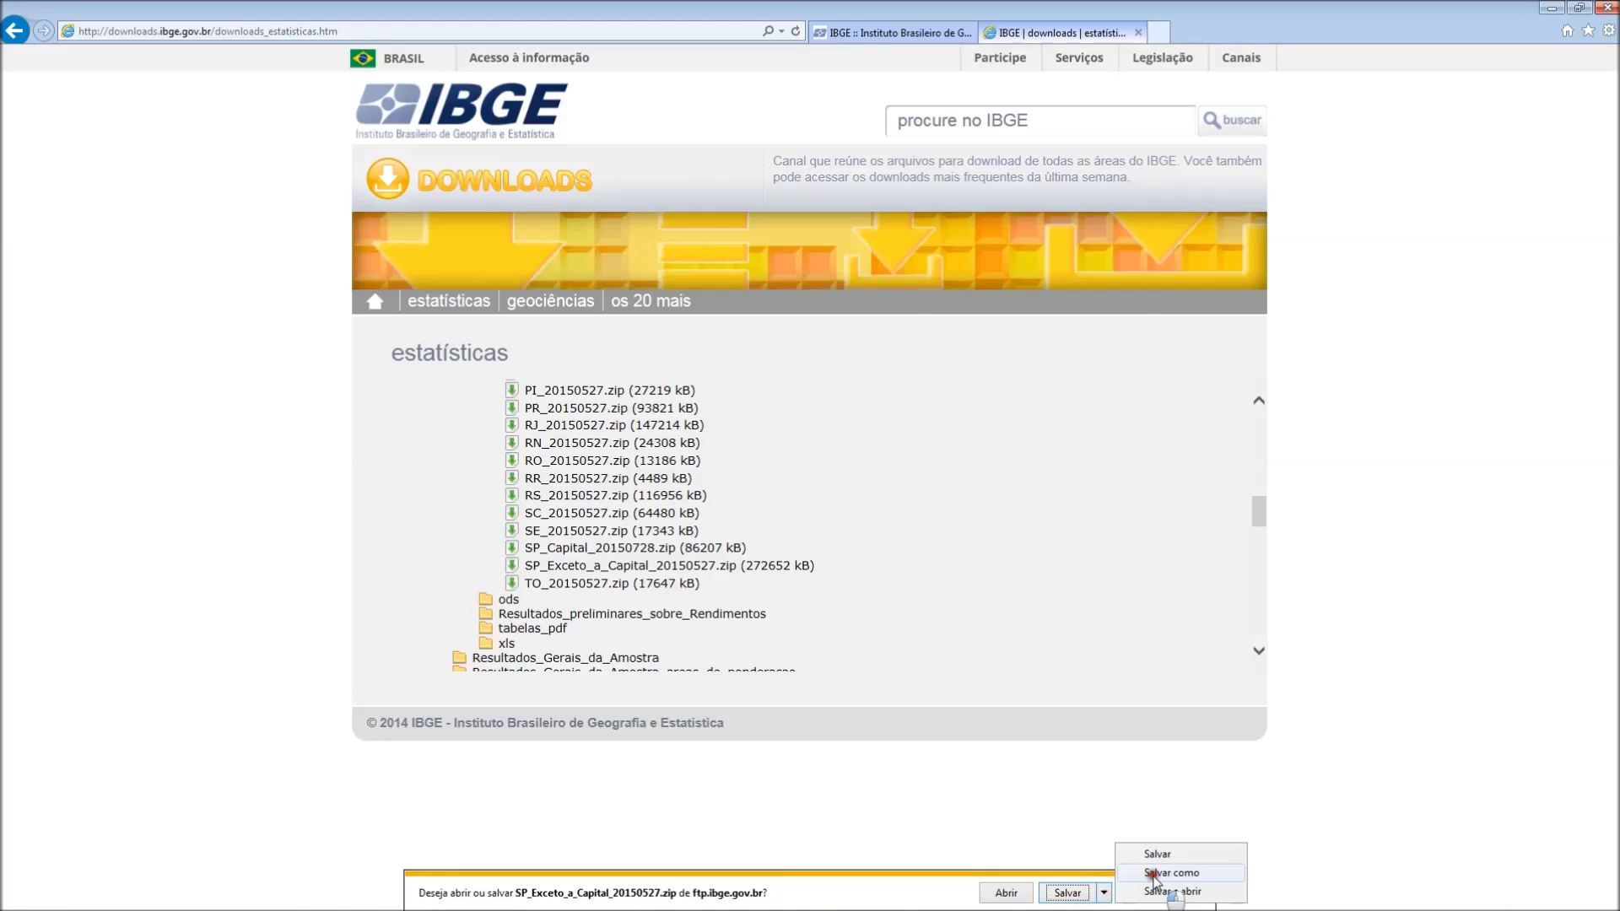
pyautogui.click(1151, 875)
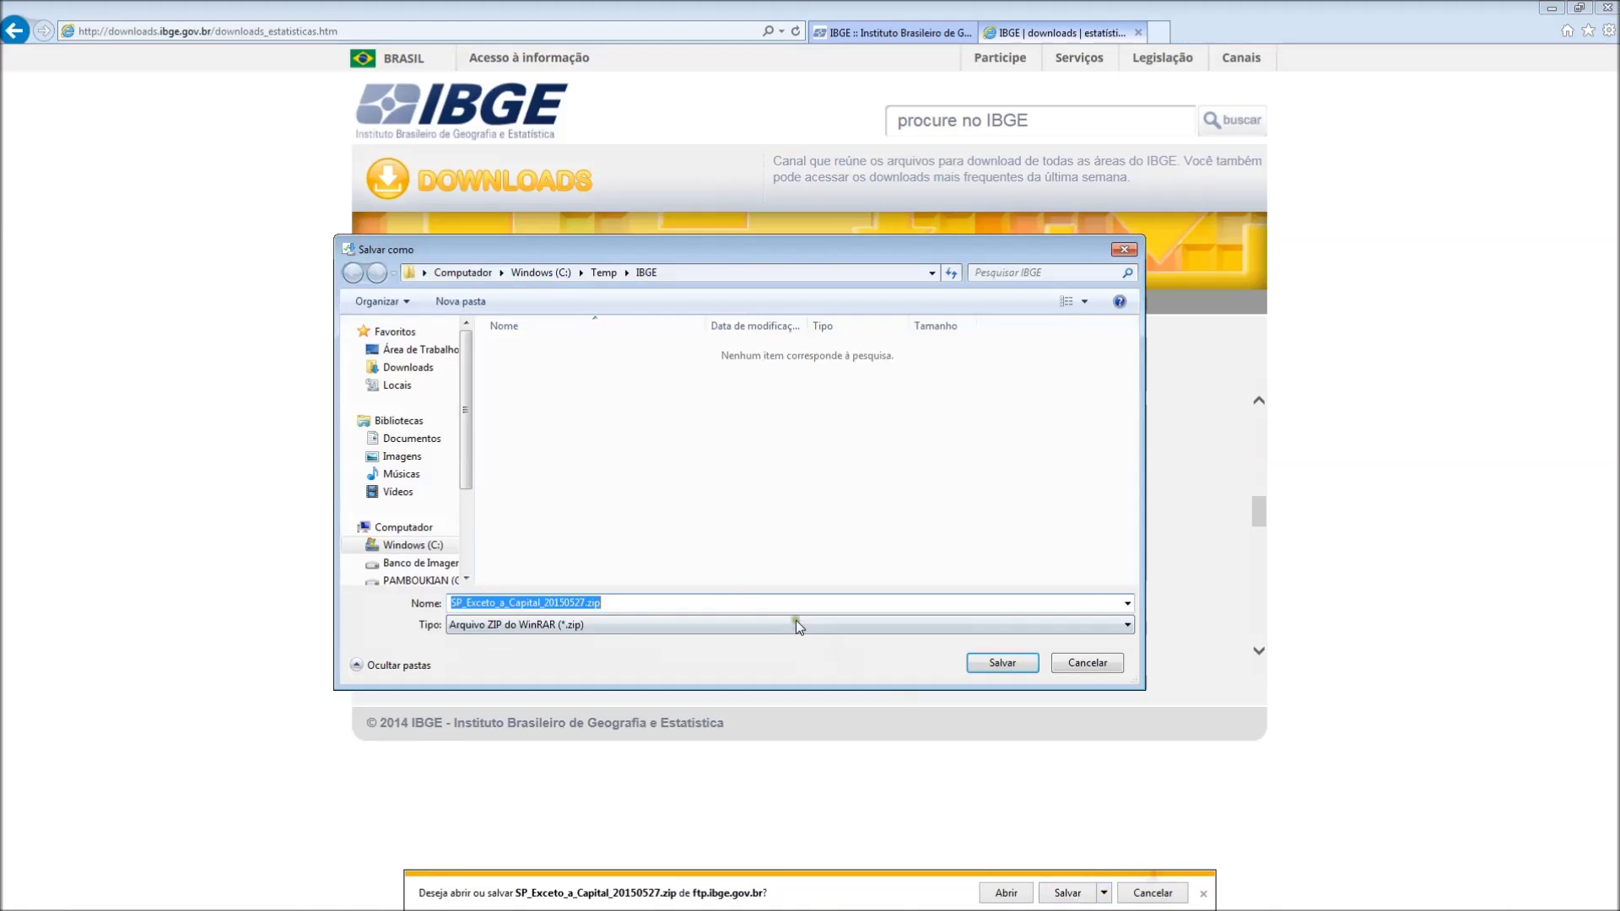
pyautogui.click(1003, 663)
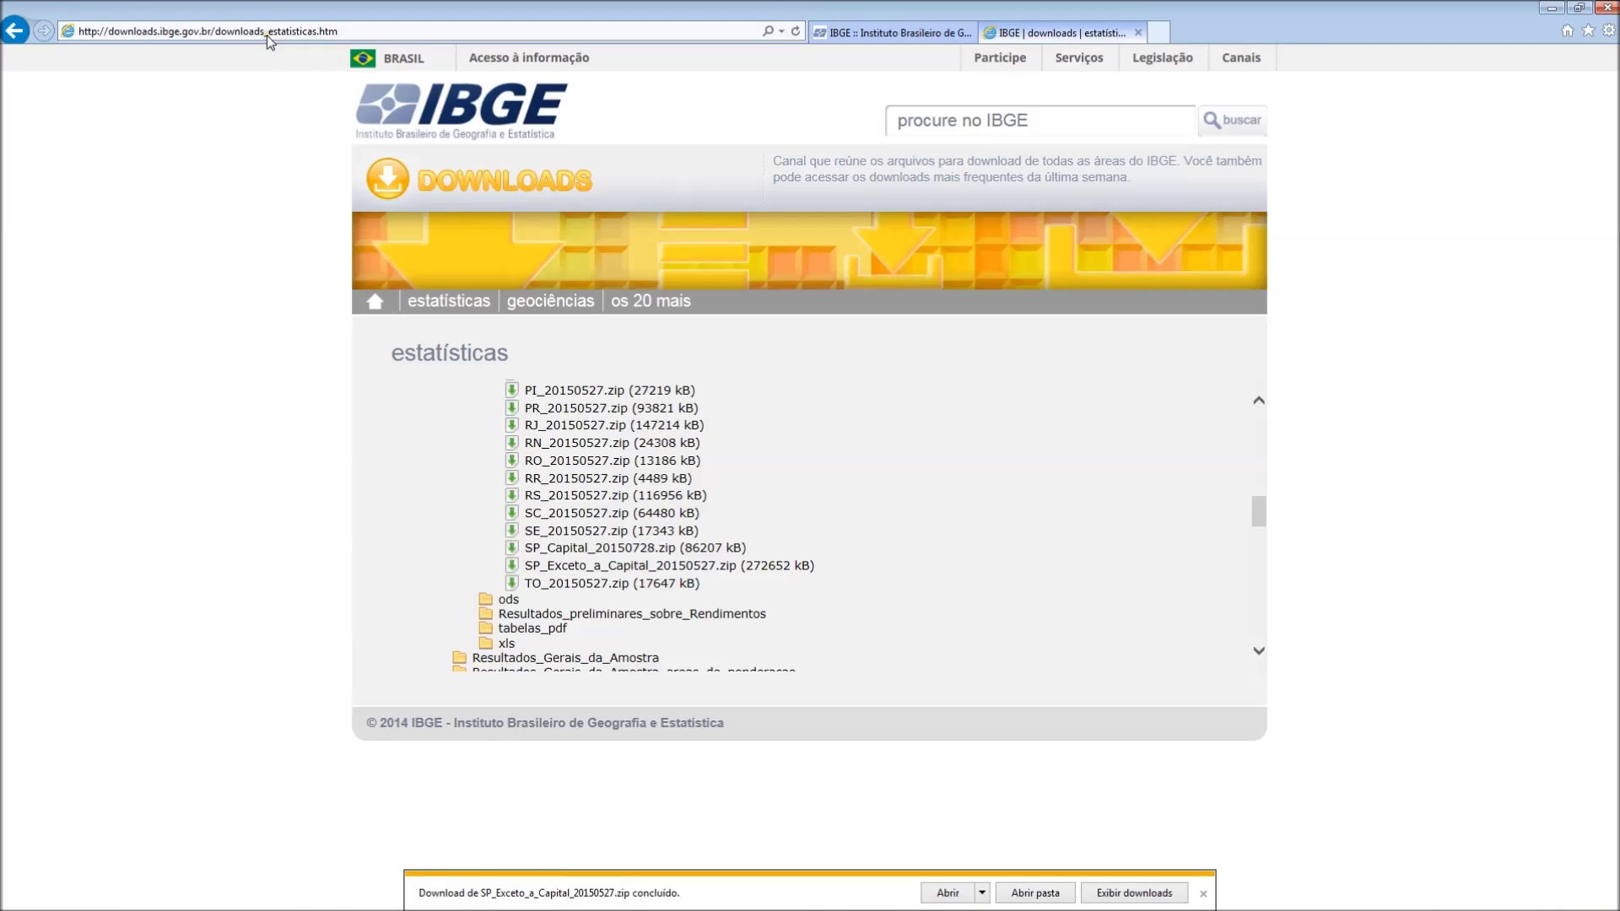
# Go back to the geociências downloads and expand malhas_digitais, censo_2010, setores_censitarios and the sp folder.
pyautogui.click(15, 32)
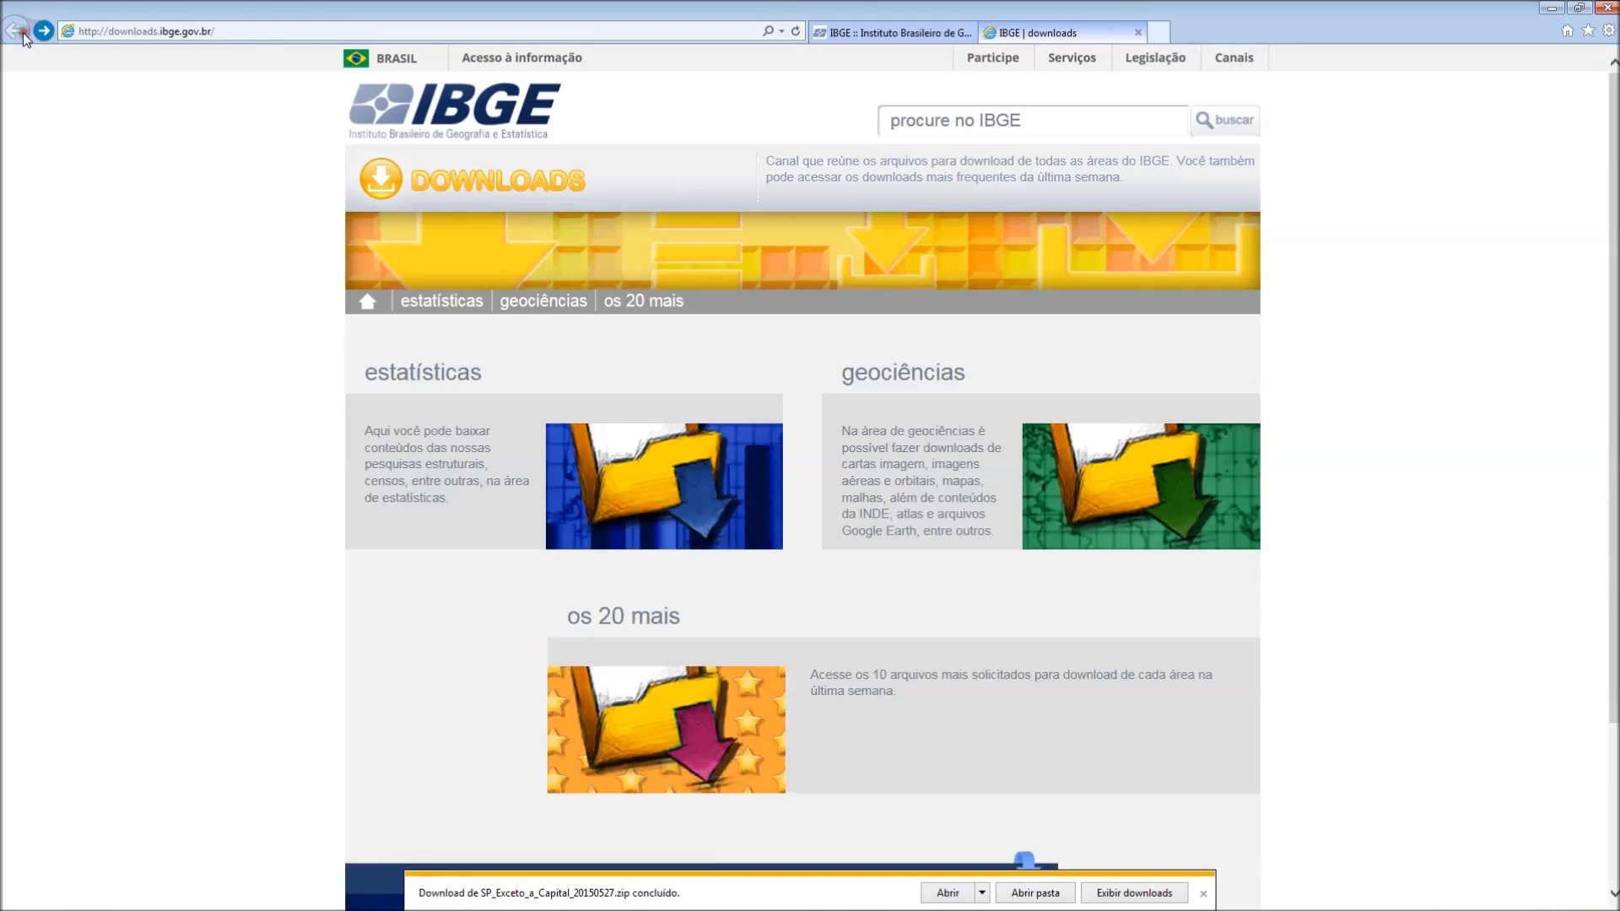
pyautogui.click(932, 385)
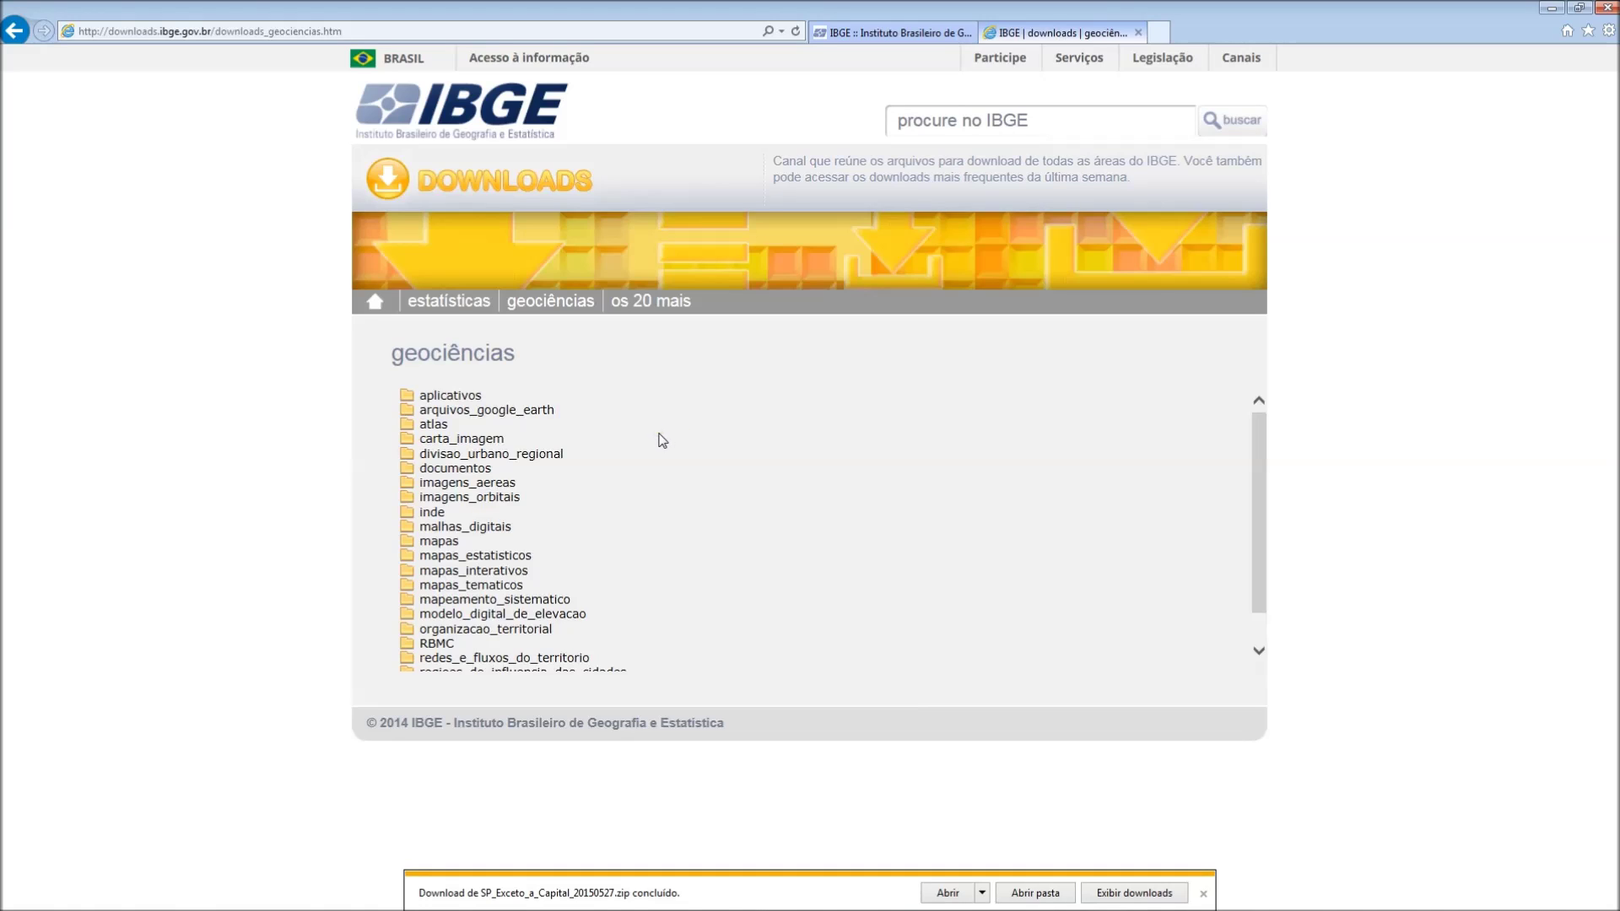
pyautogui.click(496, 528)
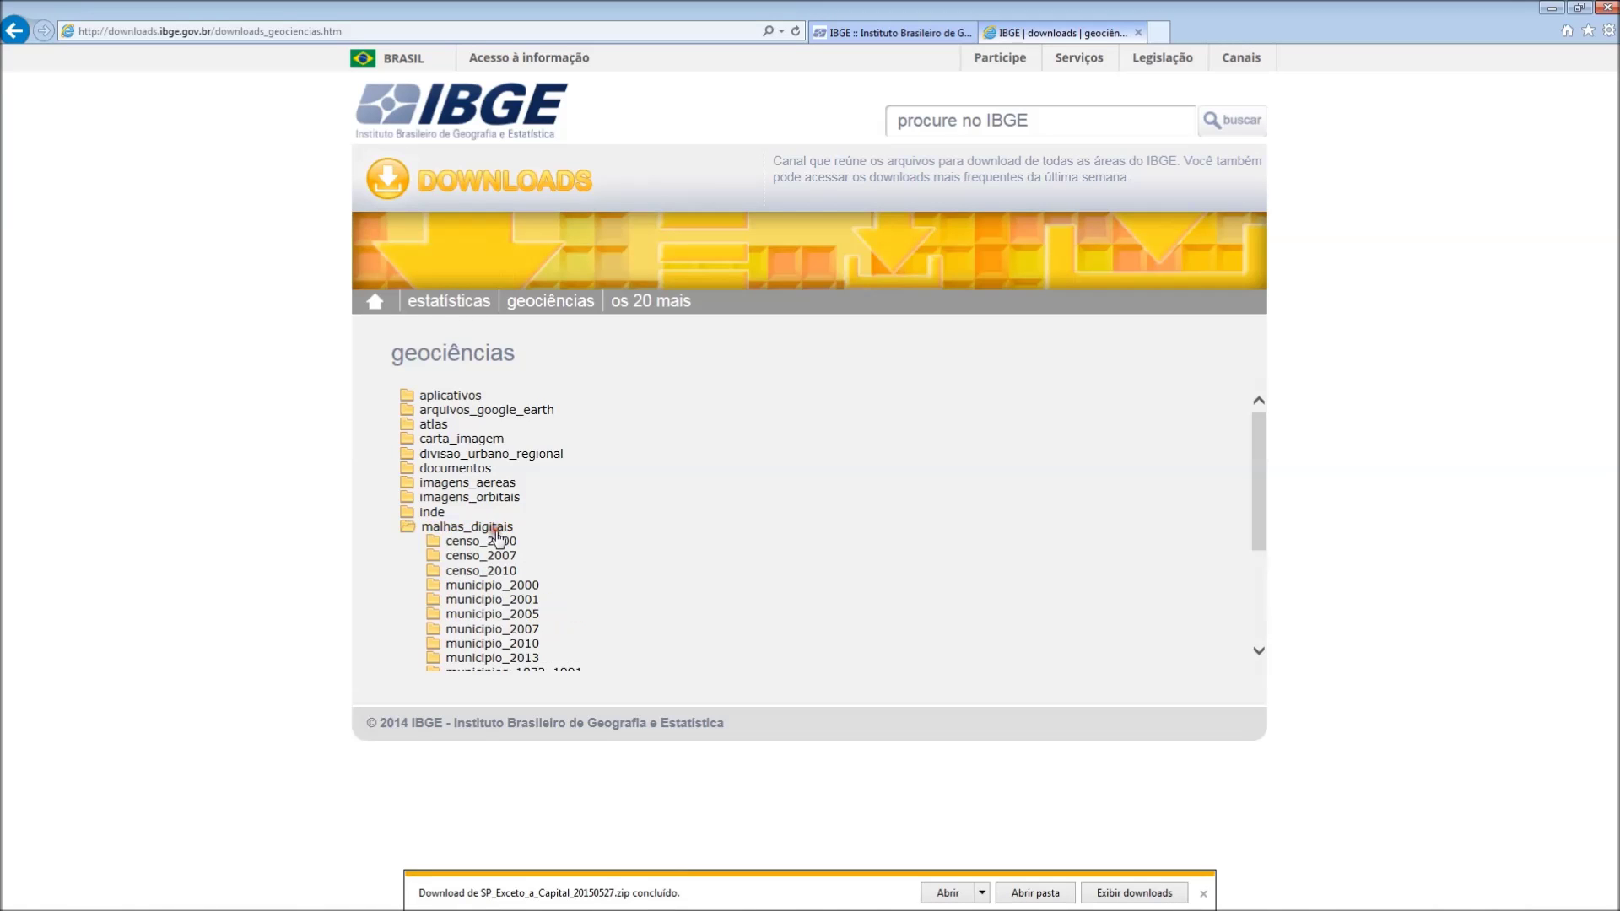
pyautogui.click(498, 573)
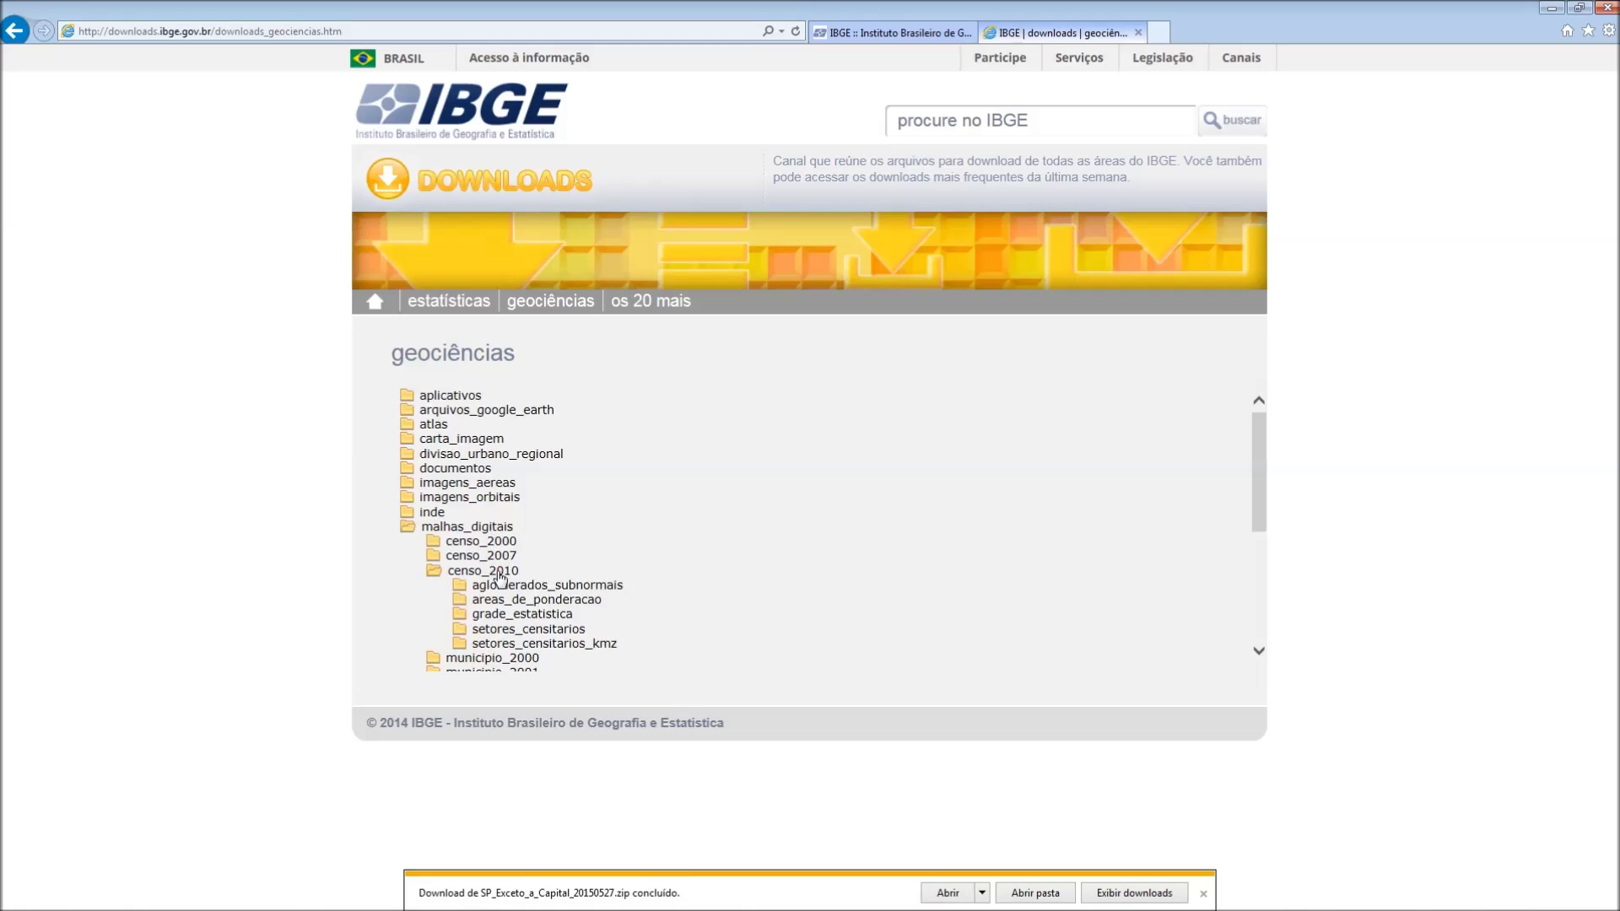
pyautogui.click(569, 631)
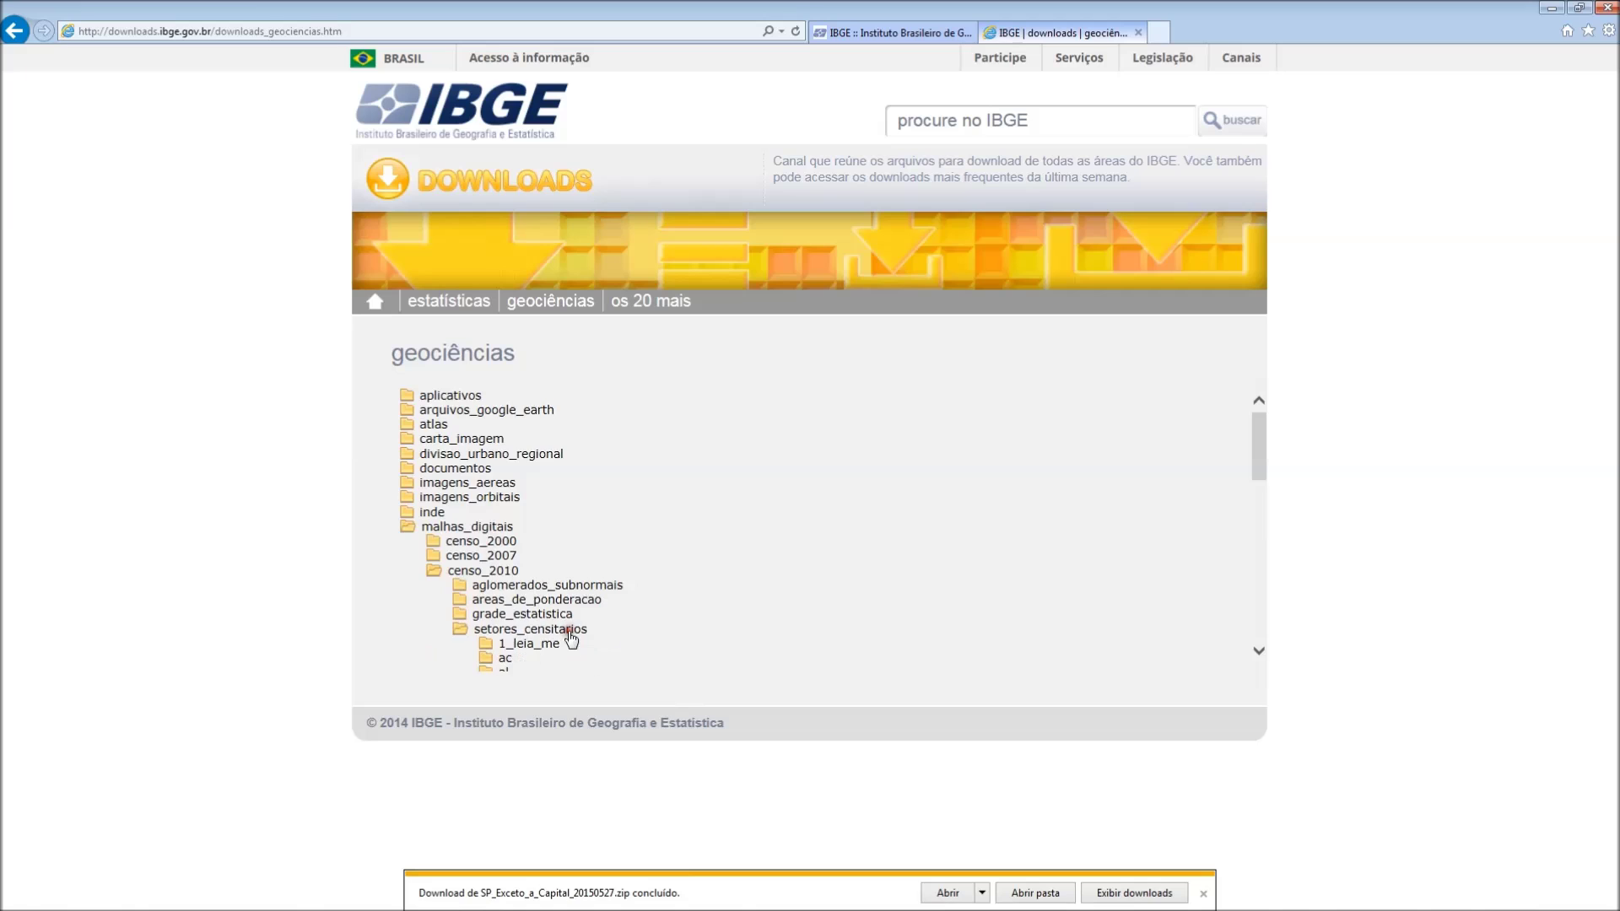
pyautogui.scroll(-6, 570, 639)
pyautogui.scroll(-3, 571, 639)
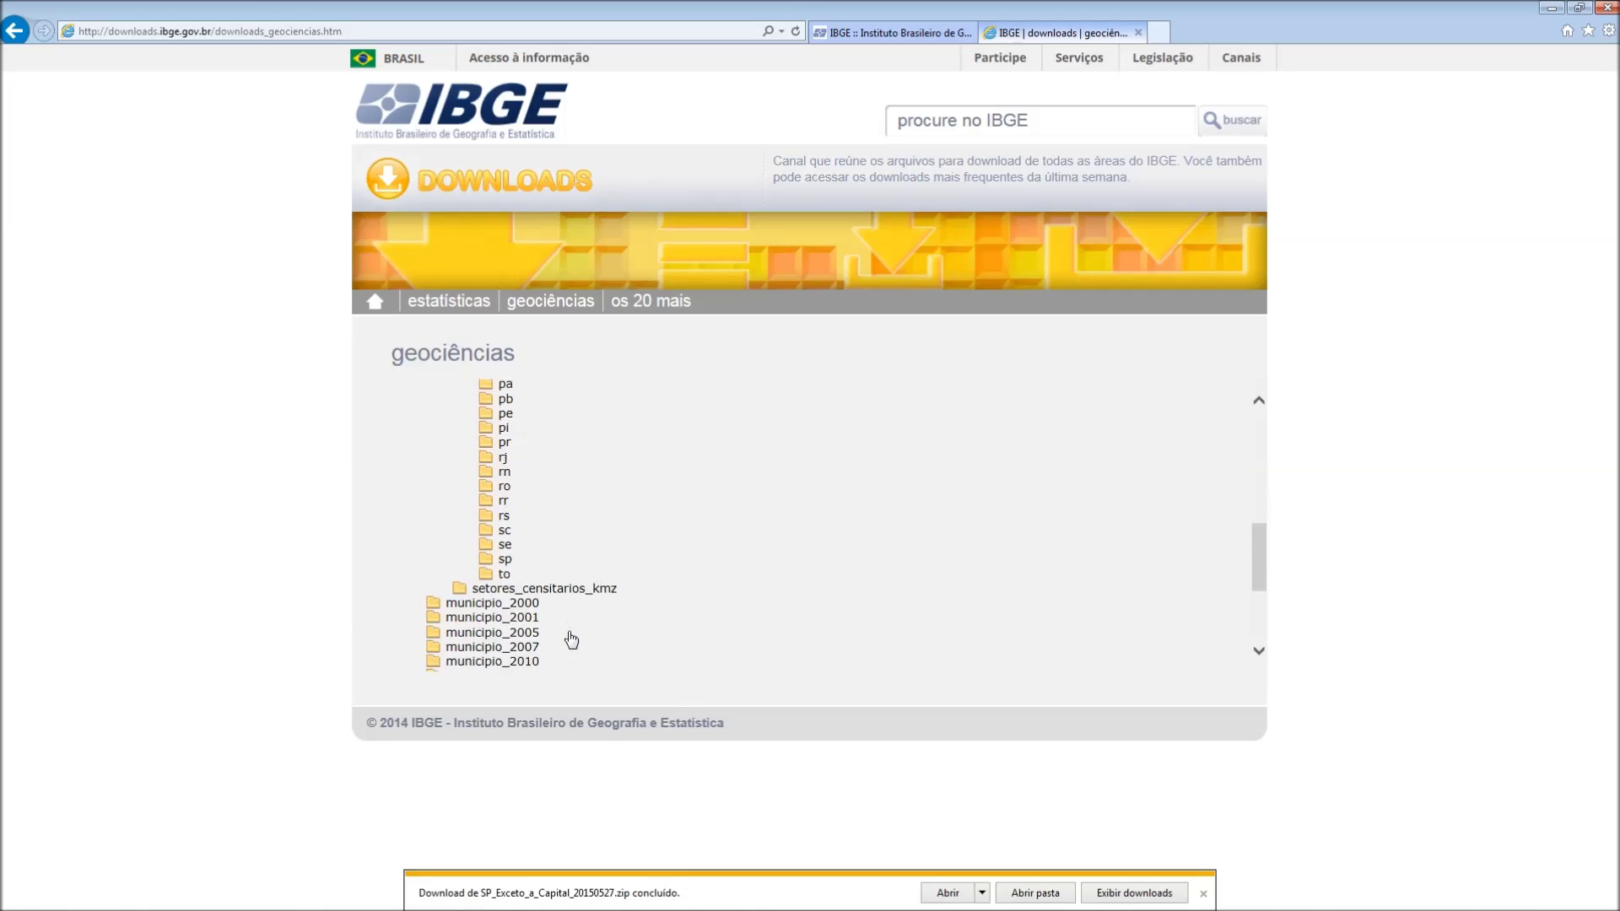
pyautogui.click(505, 544)
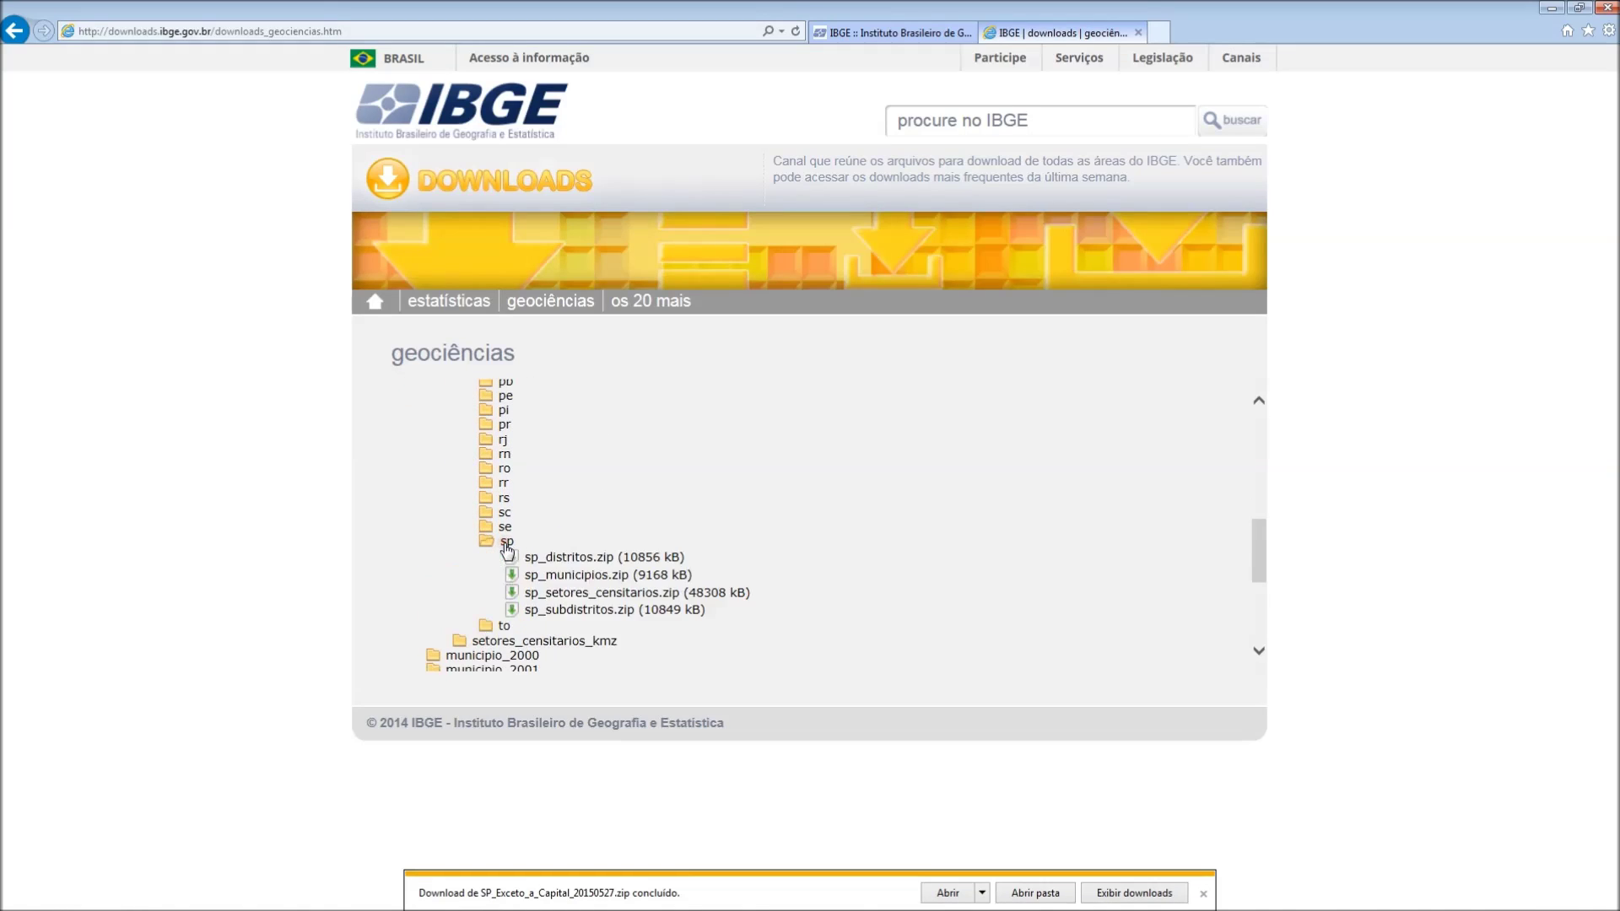
# Download sp_distritos.zip from the sp folder into C:\Temp\IBGE.
pyautogui.scroll(-2, 835, 601)
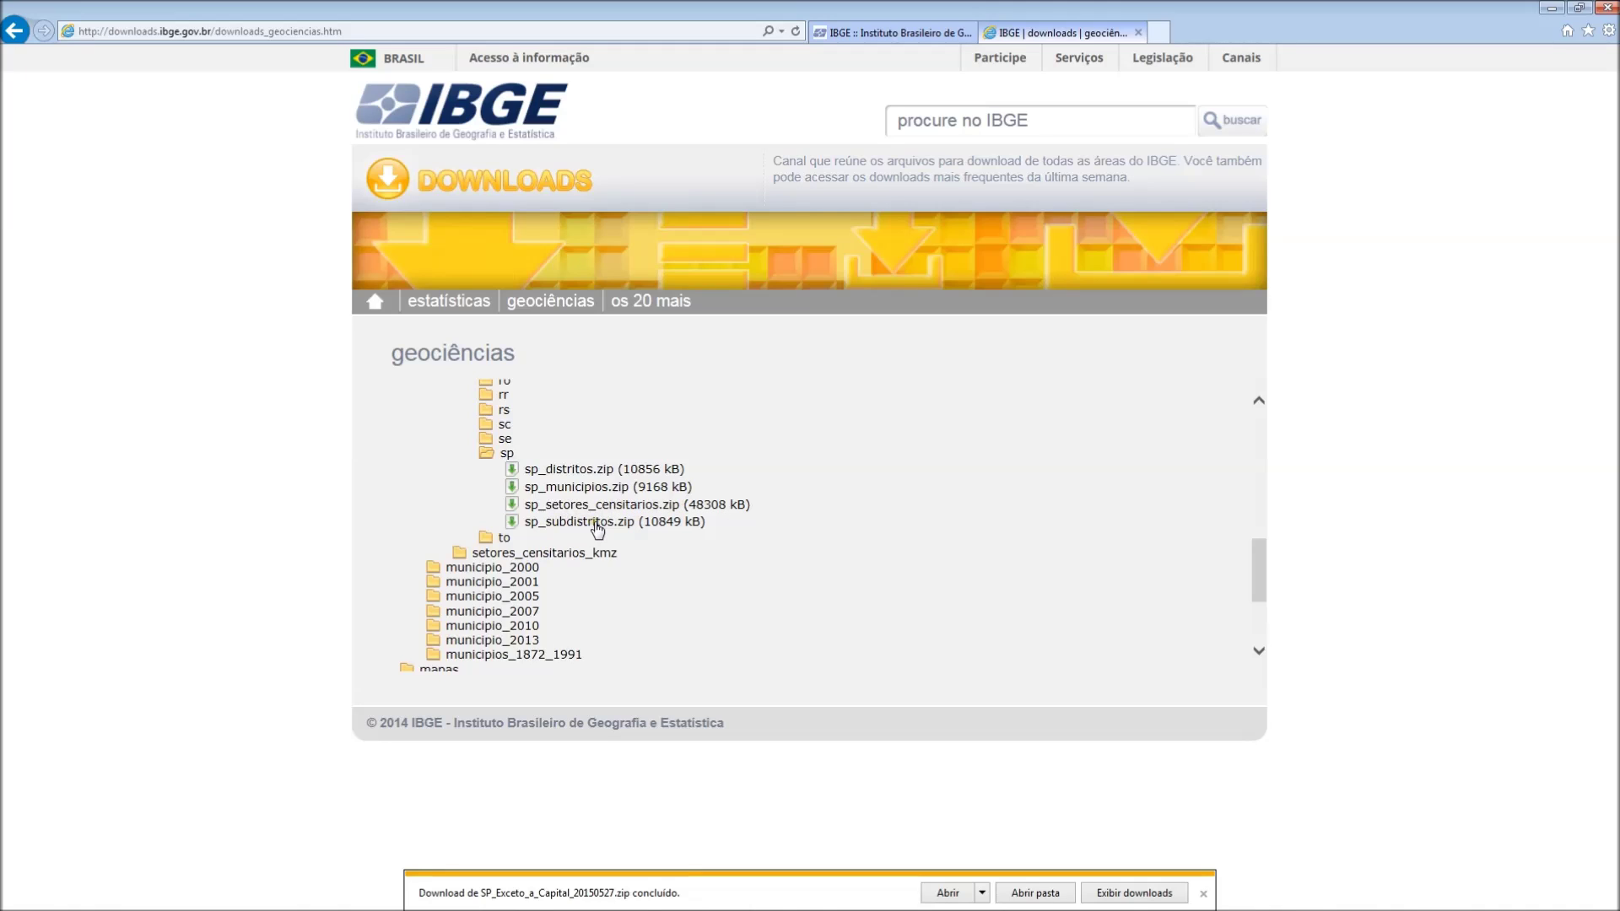
pyautogui.click(604, 472)
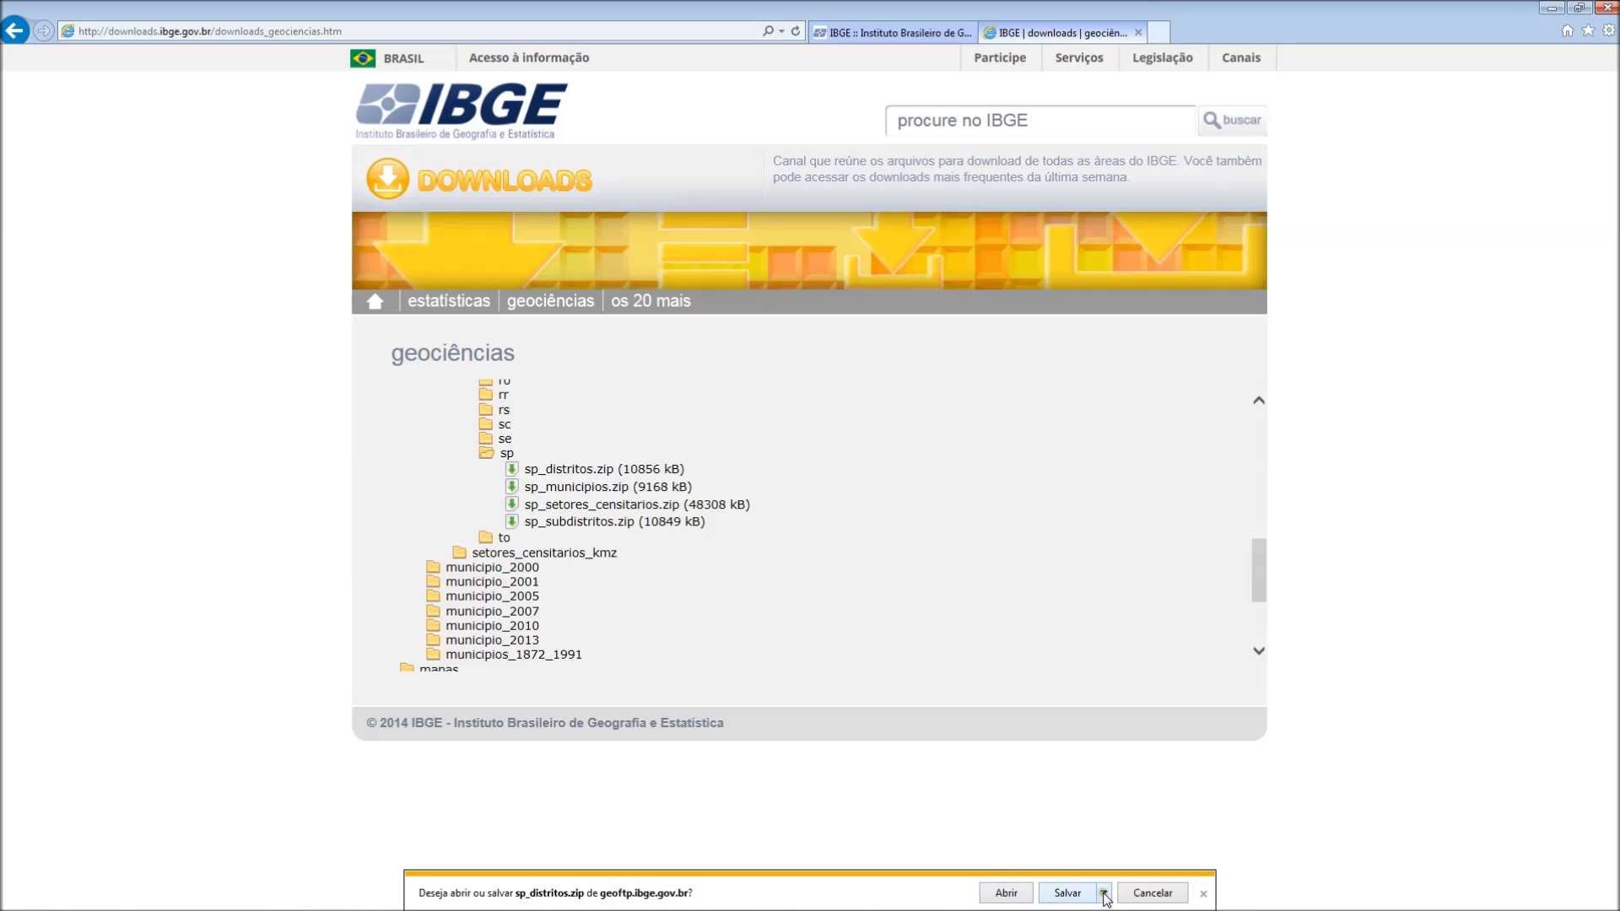
pyautogui.click(1103, 893)
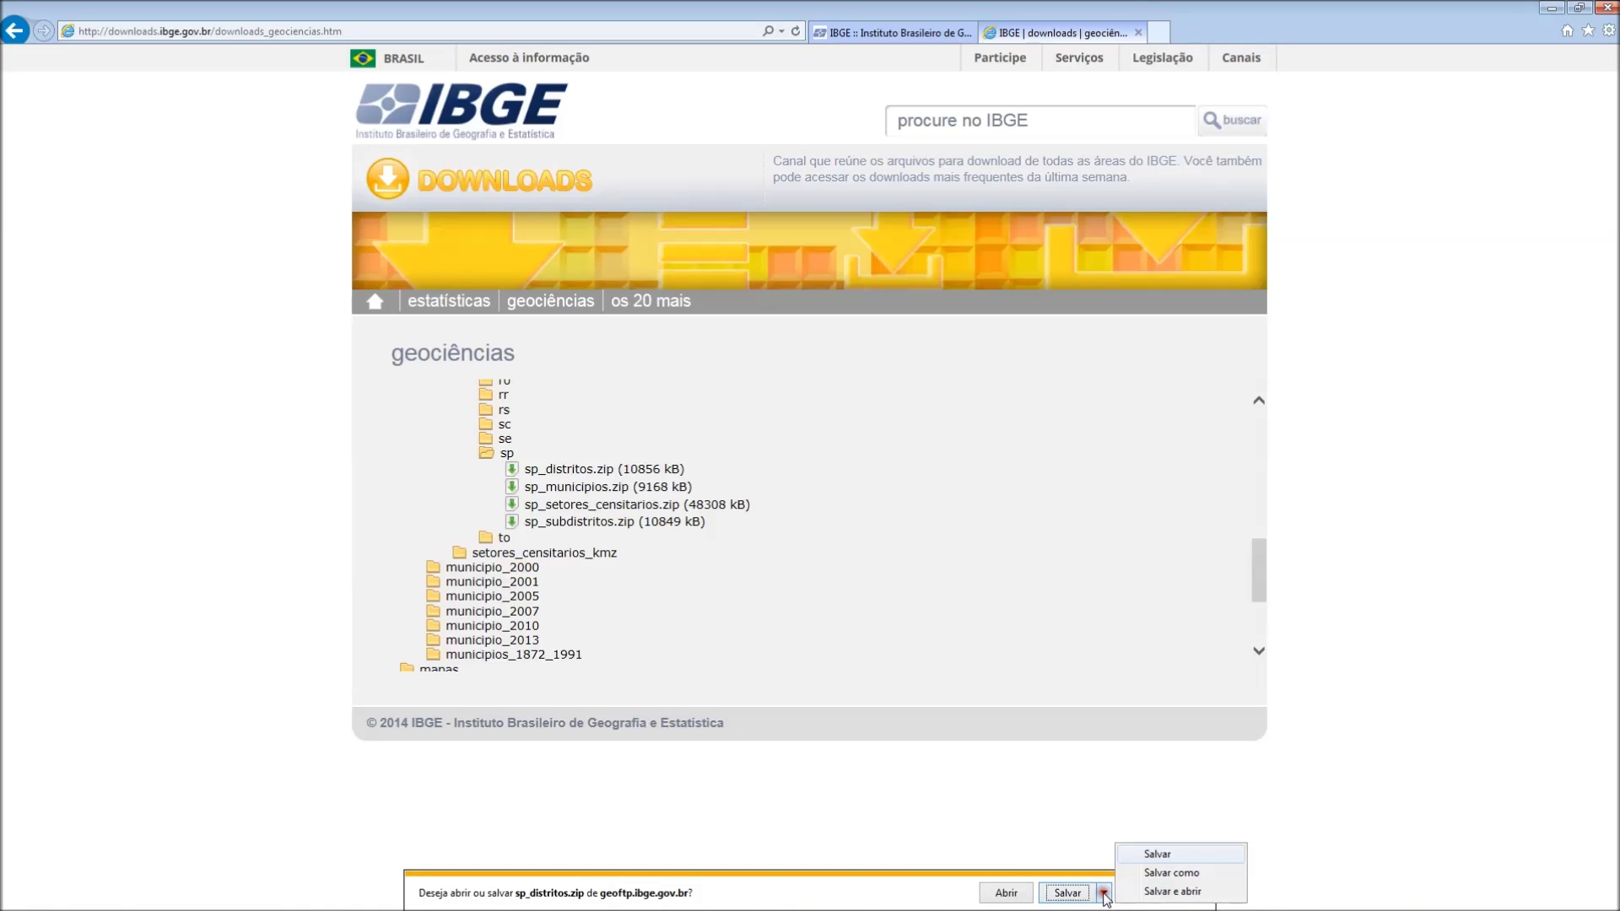
pyautogui.click(1171, 872)
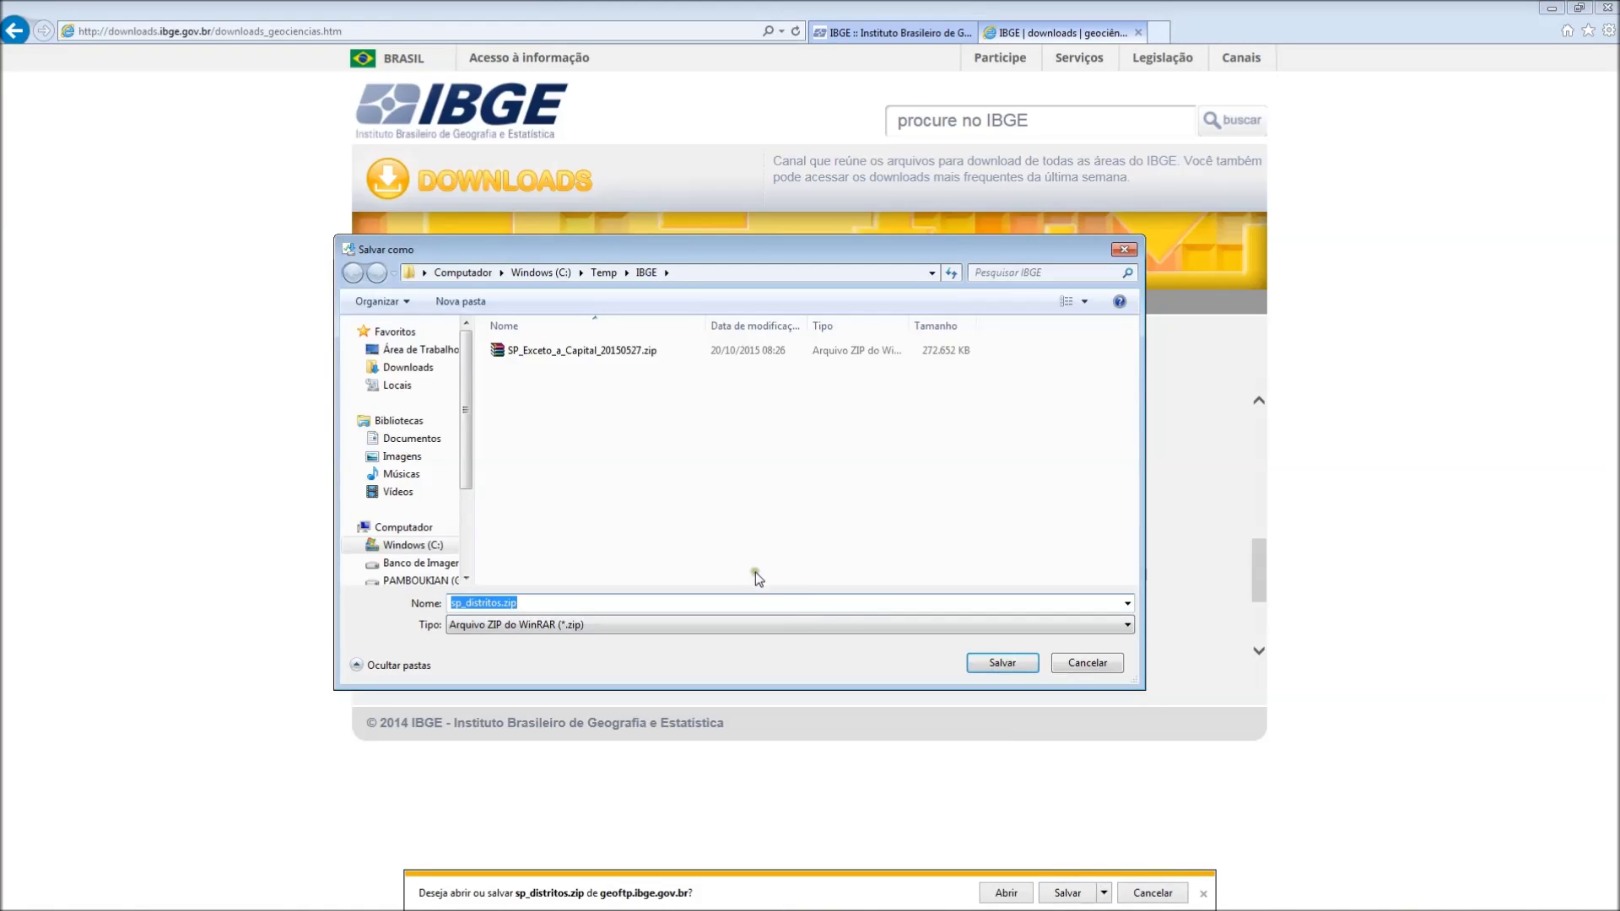
pyautogui.click(1002, 663)
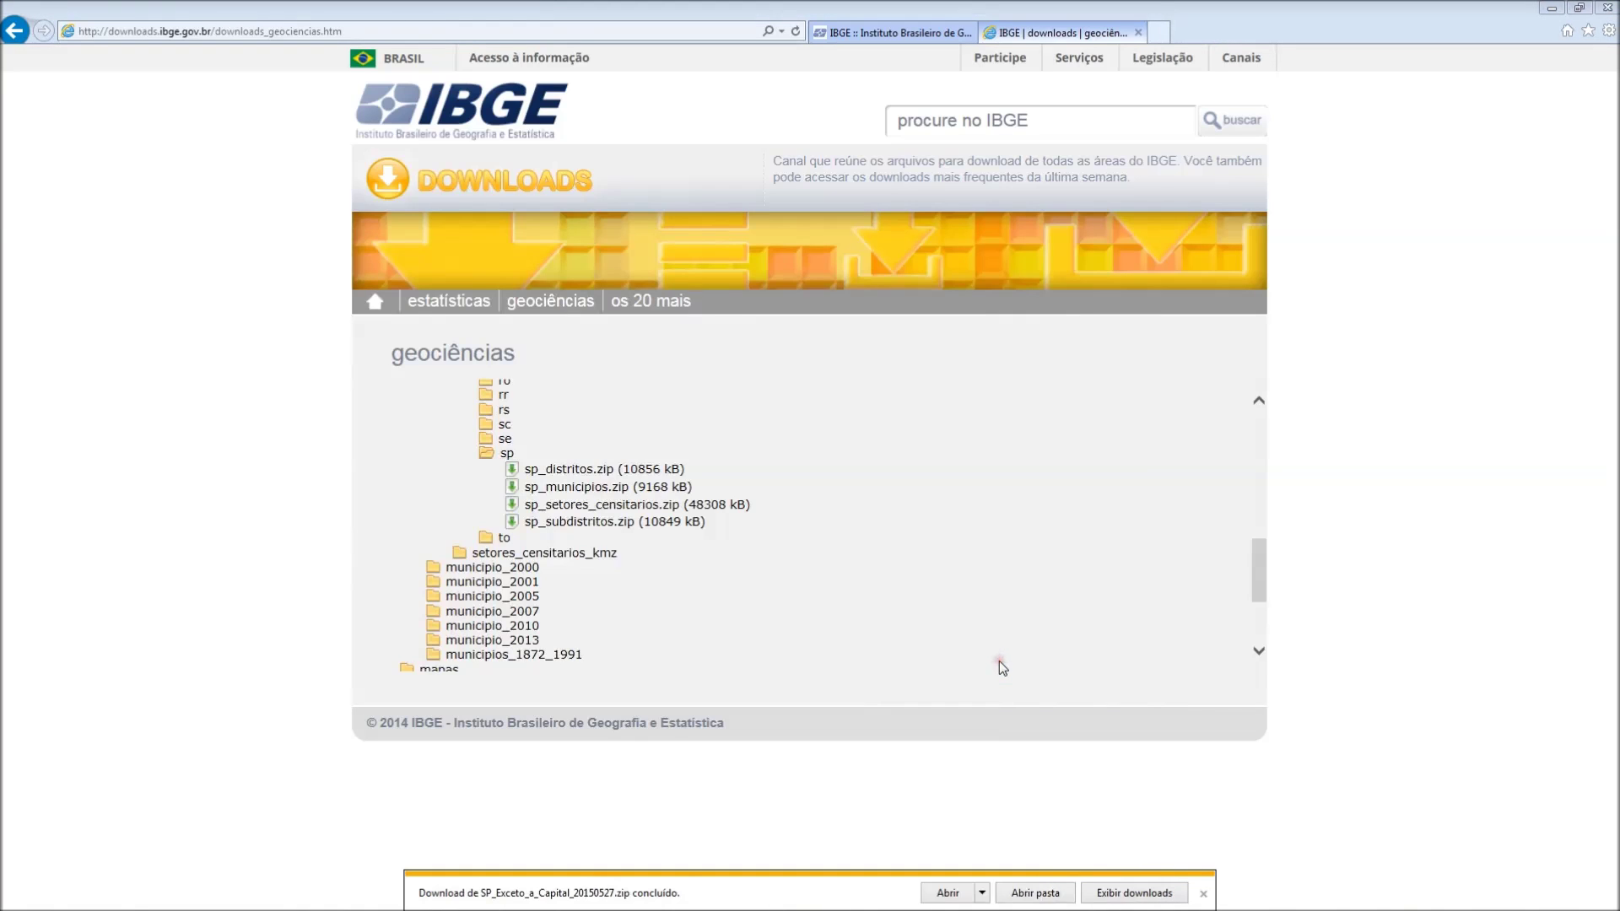
# Download sp_municipios.zip from the sp folder into C:\Temp\IBGE.
pyautogui.click(598, 490)
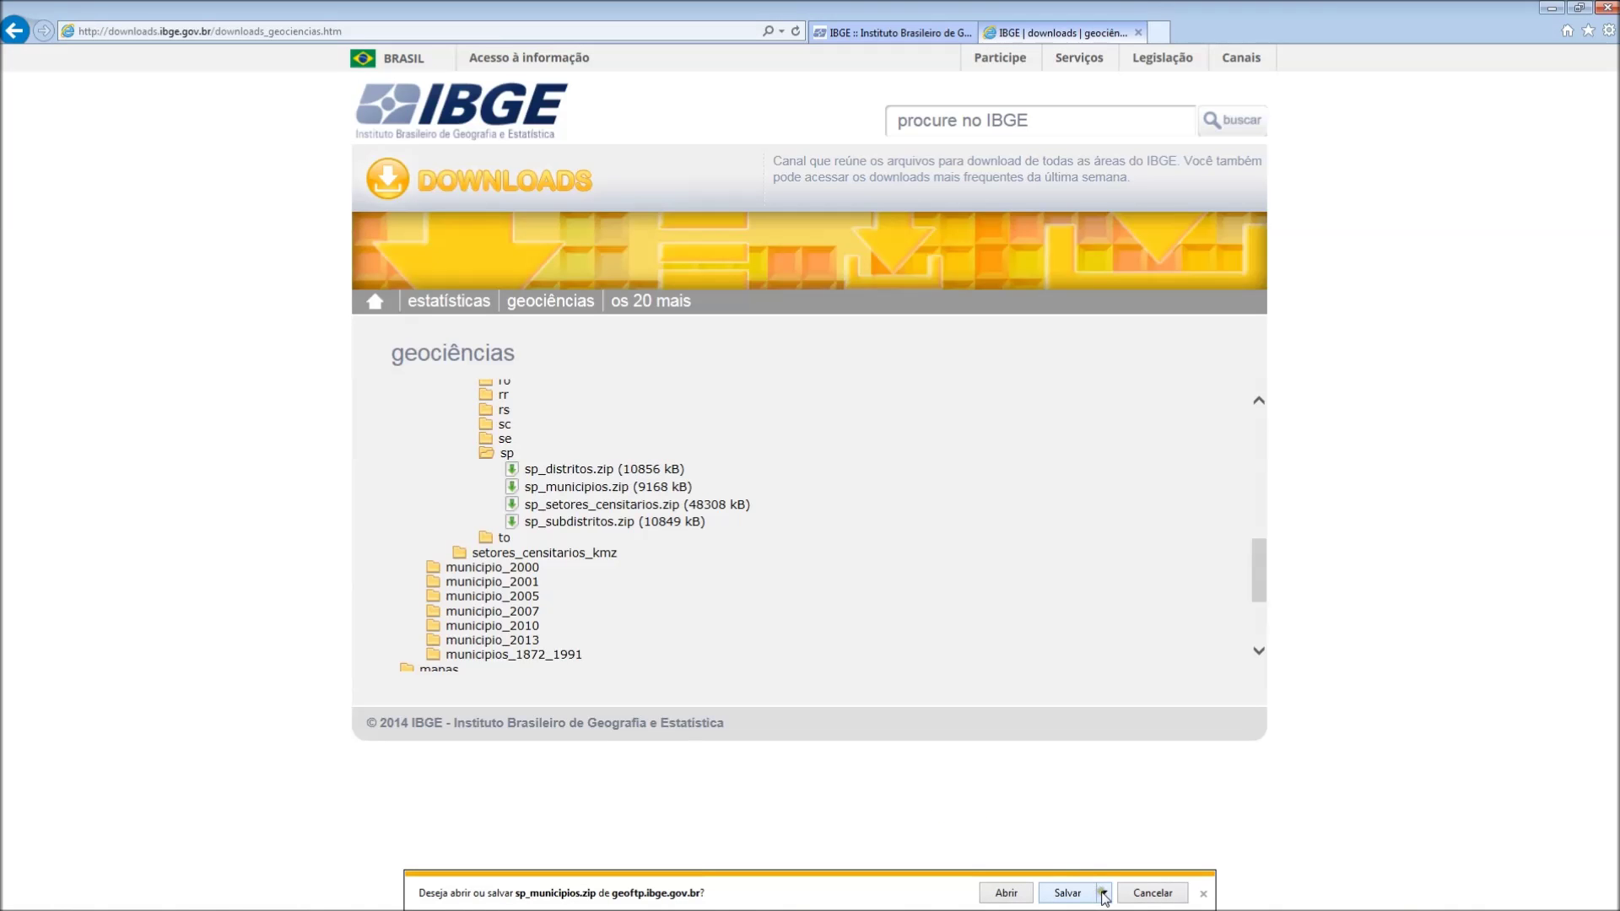
pyautogui.click(1102, 893)
pyautogui.click(1166, 873)
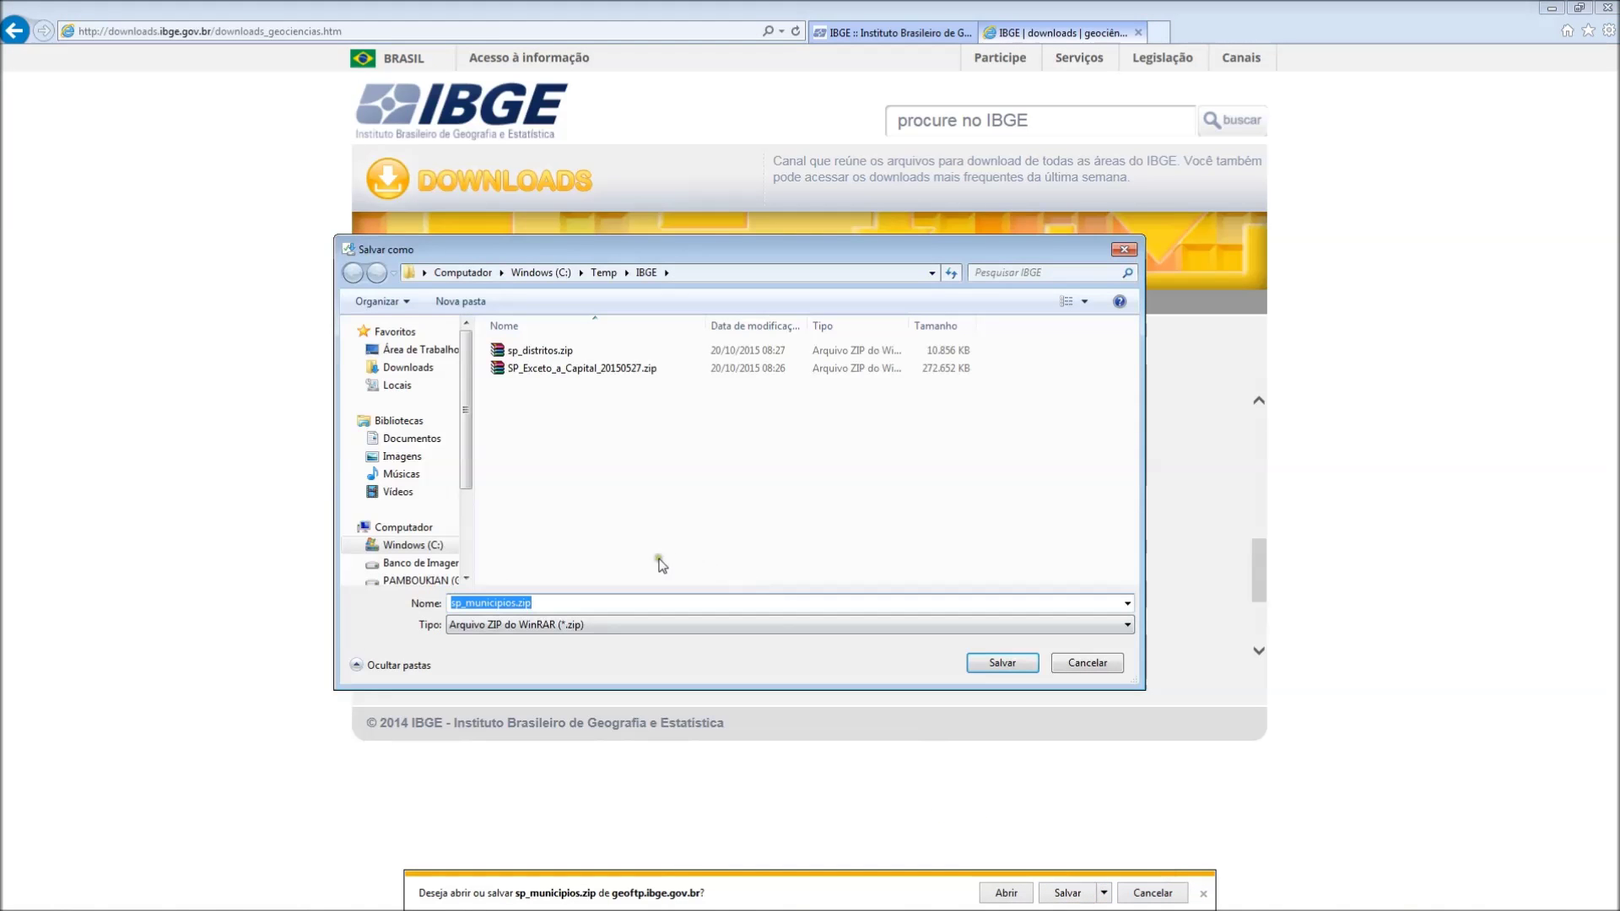
pyautogui.click(995, 664)
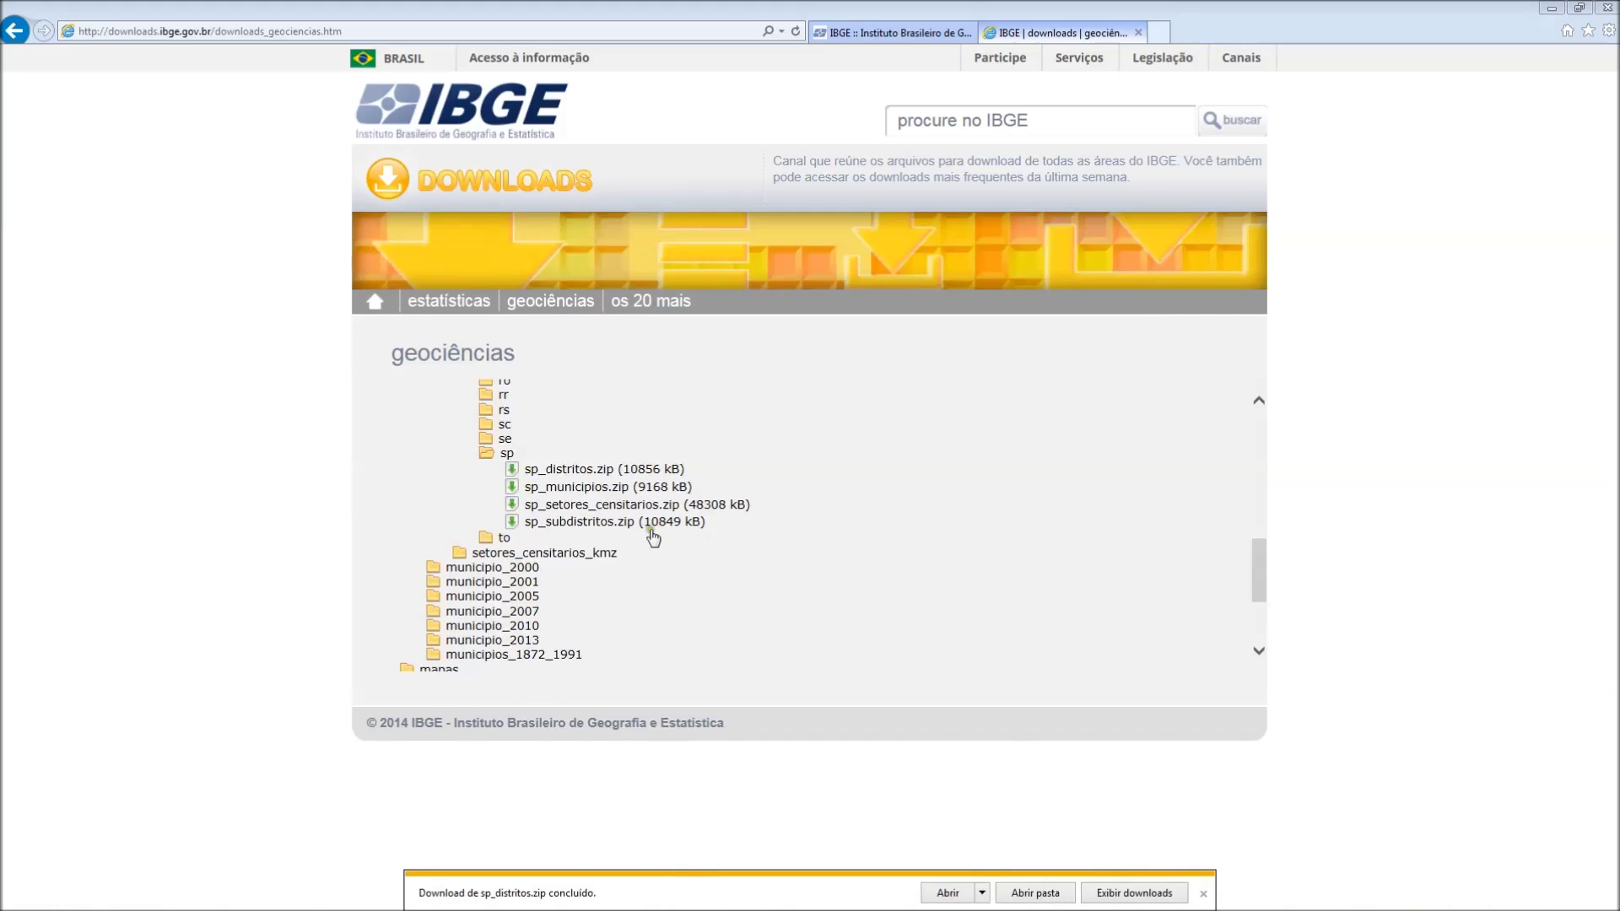
# Download sp_setores_censitarios.zip from the sp folder into C:\Temp\IBGE.
pyautogui.click(634, 505)
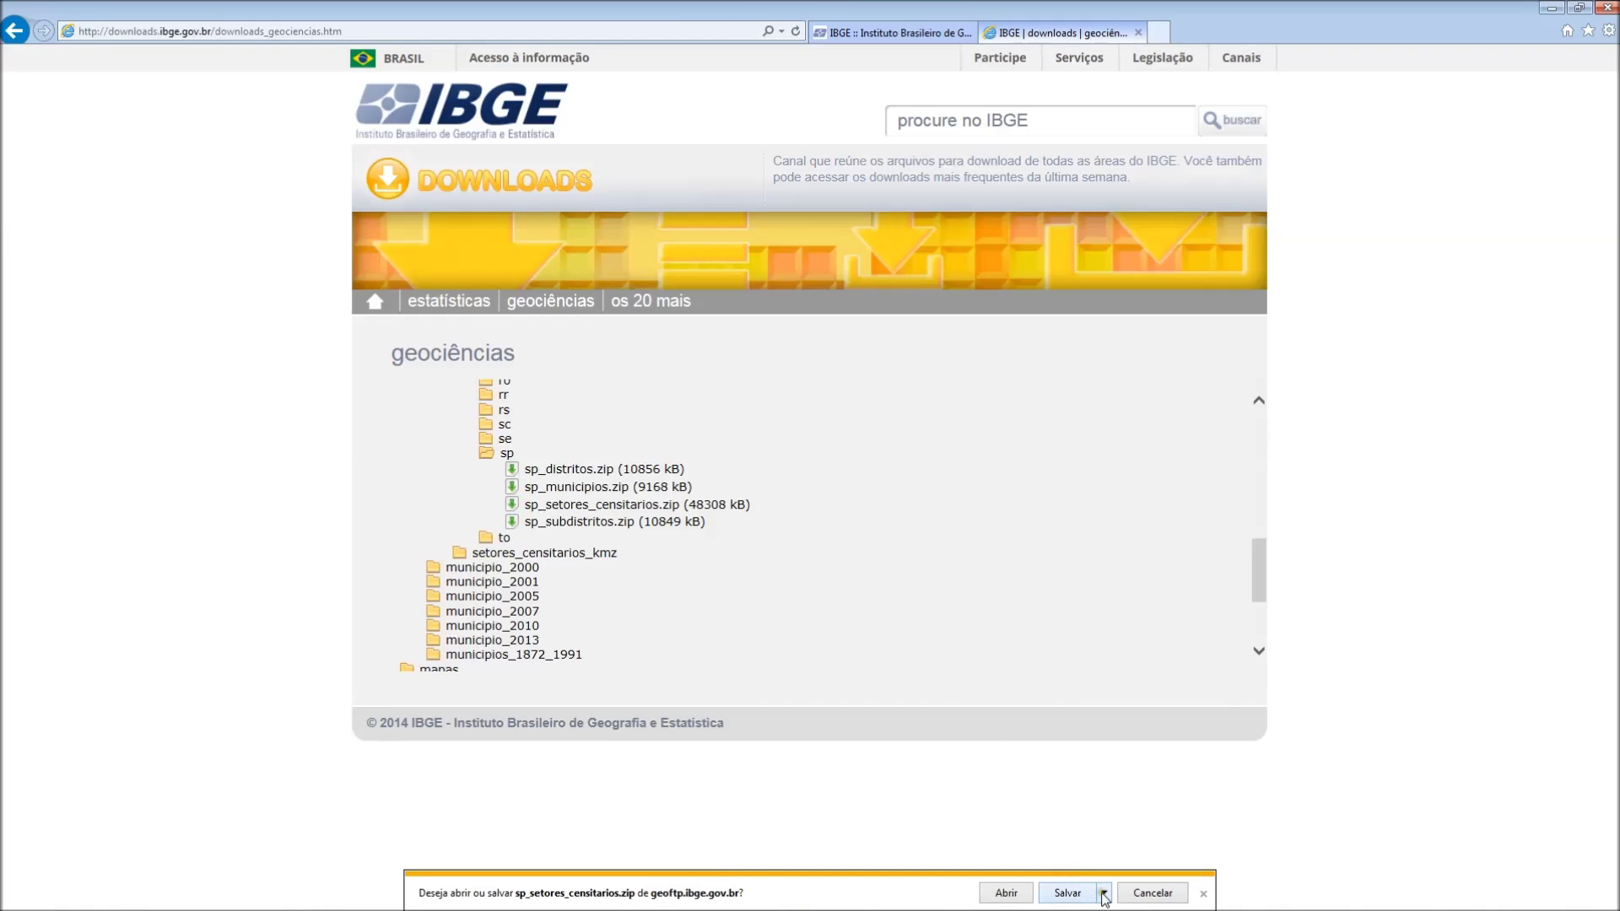
pyautogui.click(1103, 893)
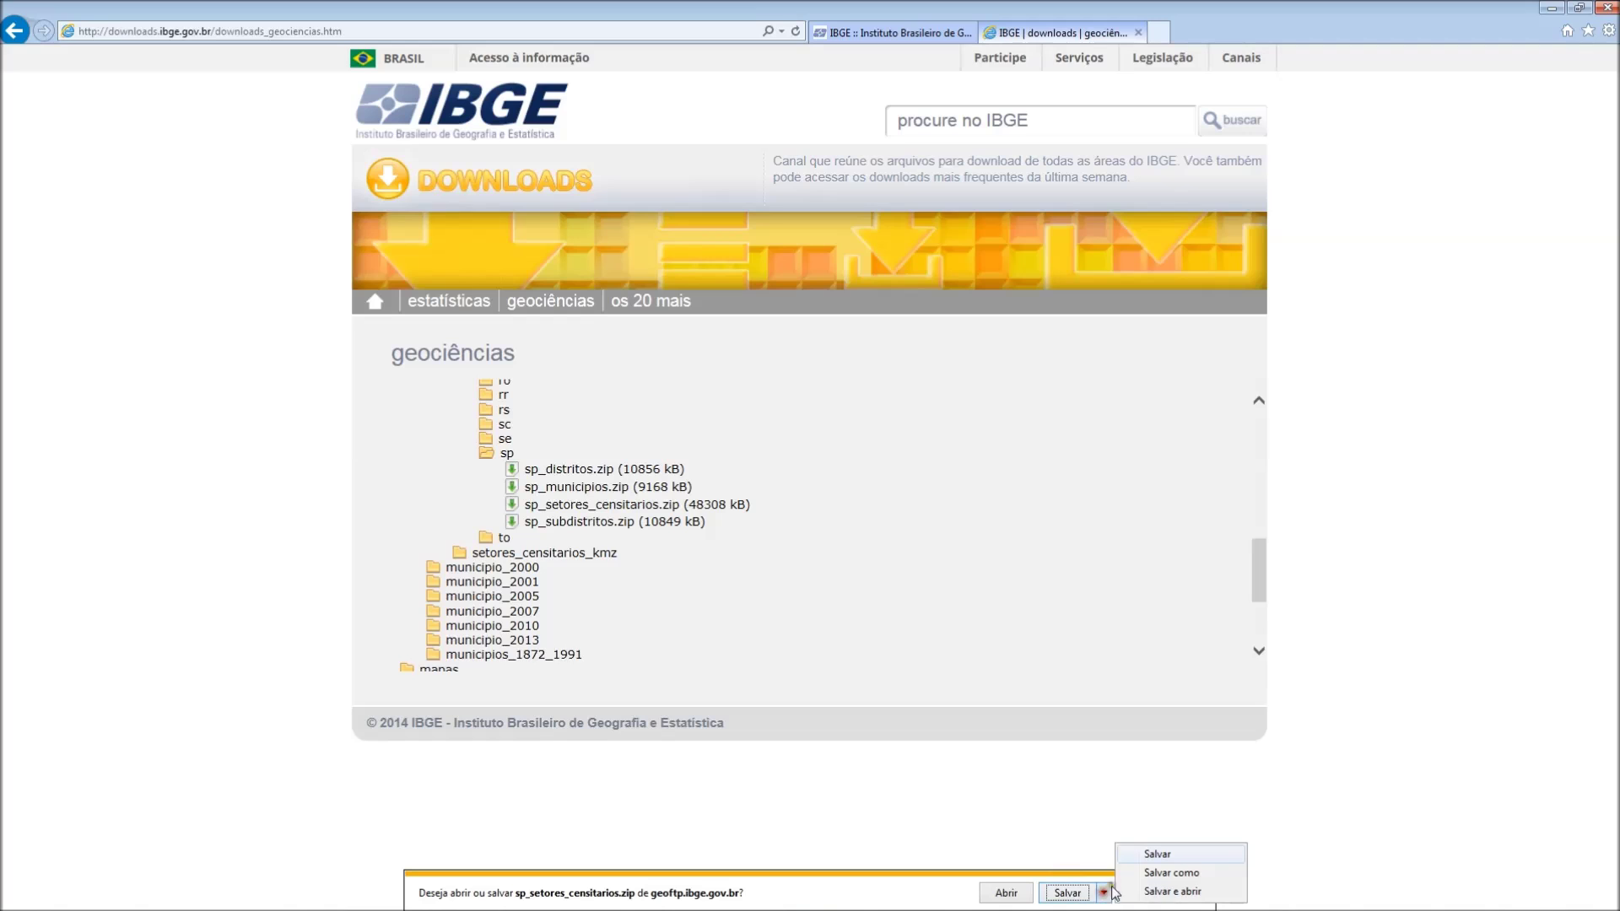
pyautogui.click(1154, 874)
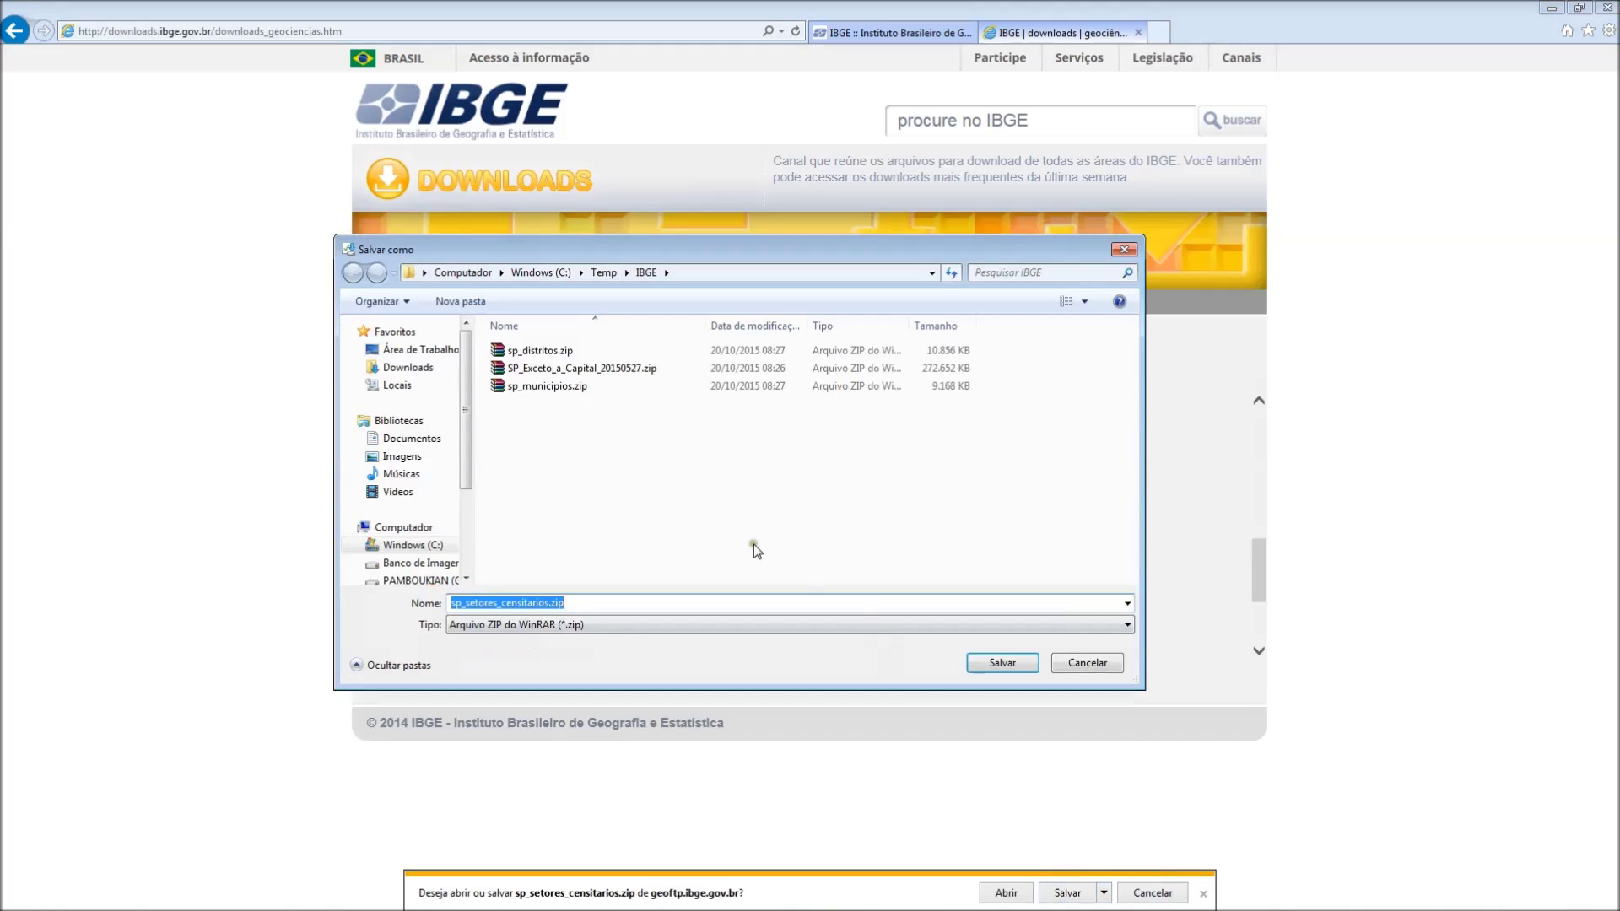
pyautogui.click(1002, 662)
# Download sp_subdistritos.zip from the sp folder into C:\Temp\IBGE and dismiss the download notification.
pyautogui.click(626, 522)
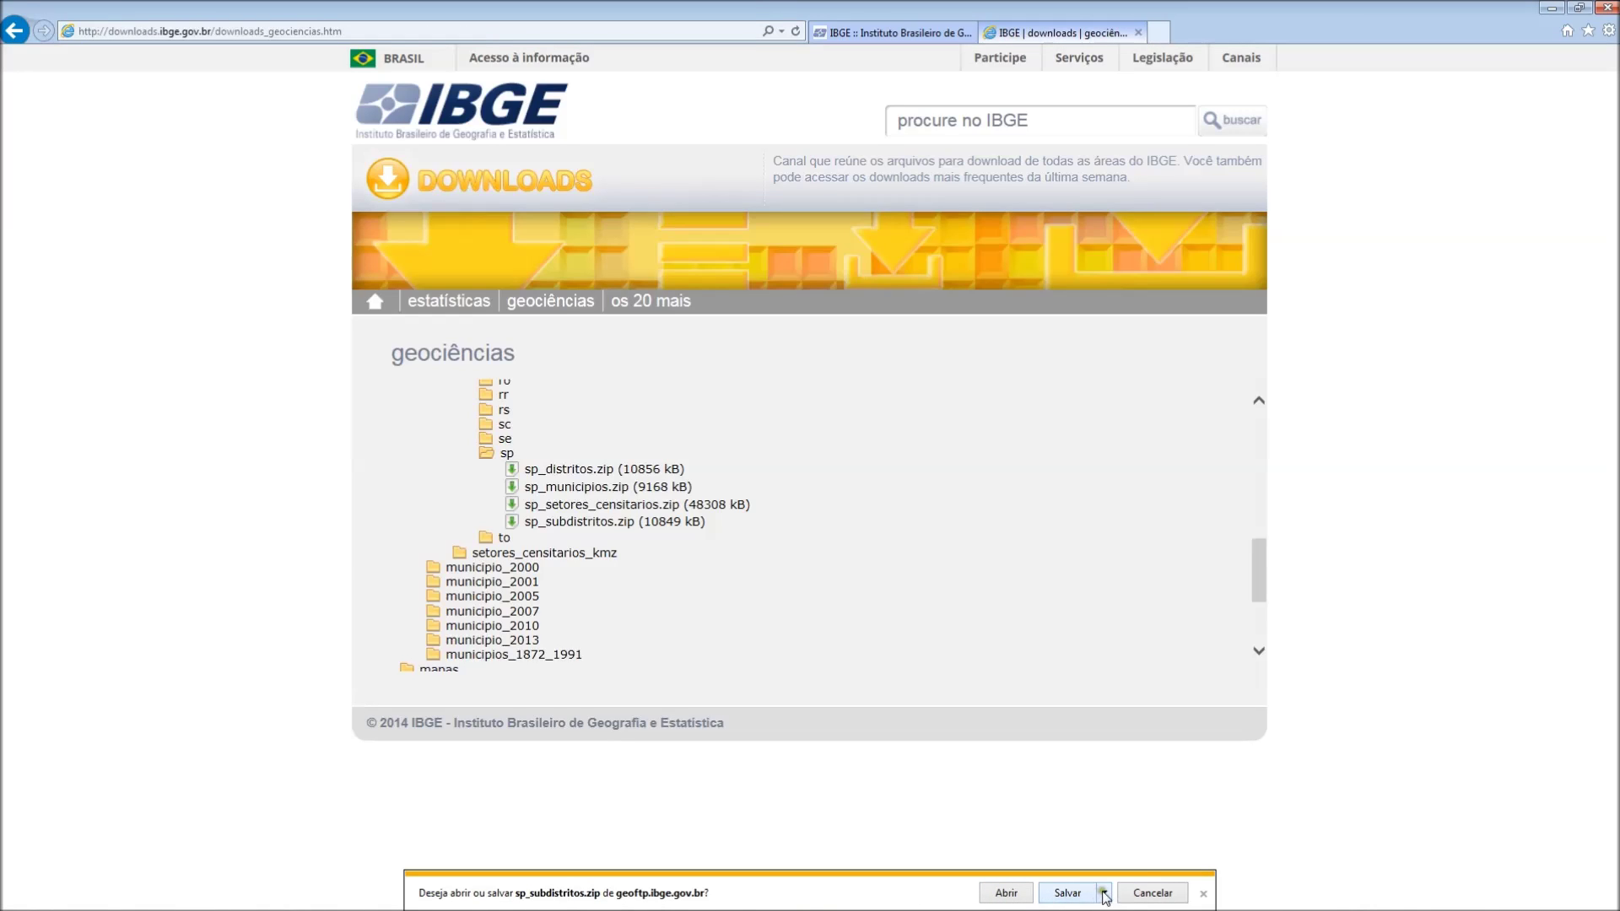
pyautogui.click(1103, 892)
pyautogui.click(1156, 872)
pyautogui.click(1003, 664)
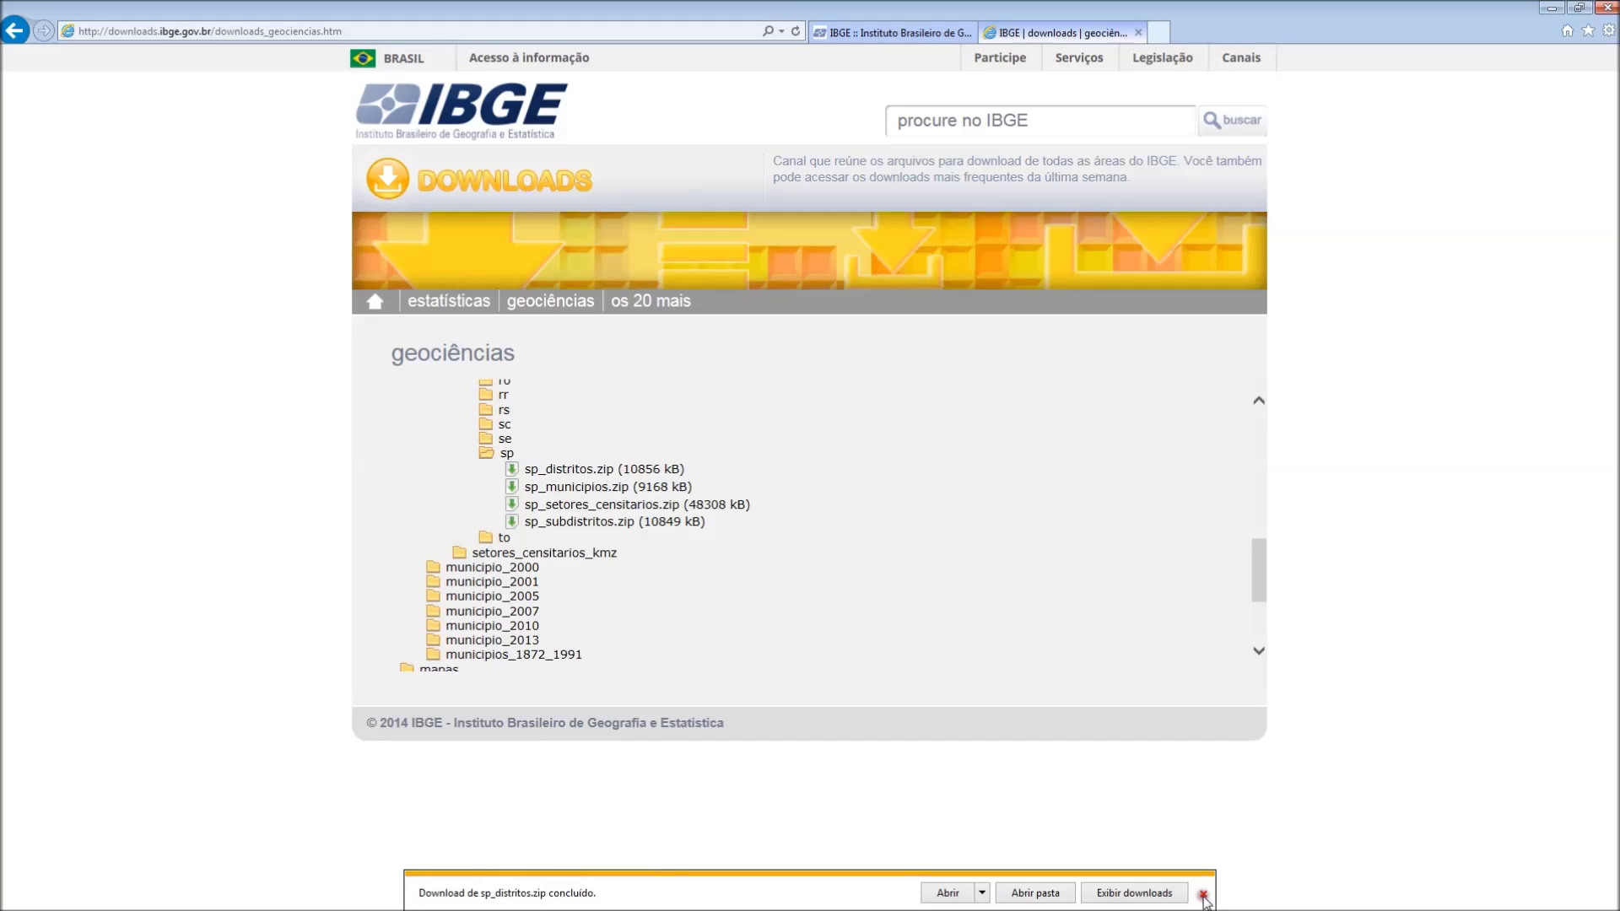
pyautogui.click(1203, 894)
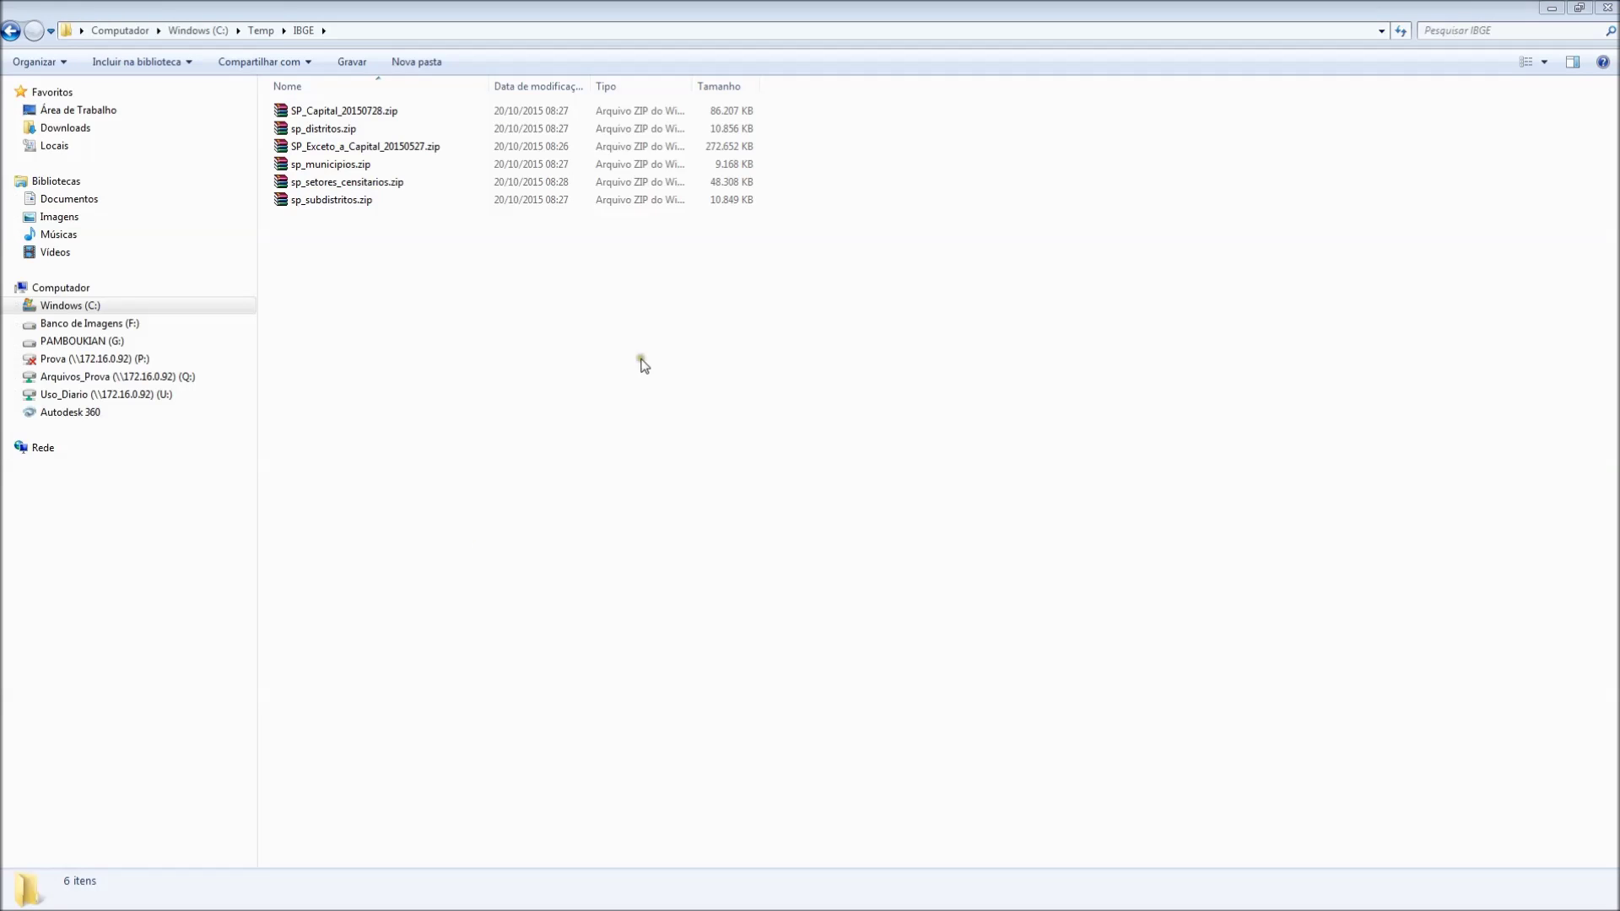
# Extract SP_Capital_20150728.zip in C:\Temp\IBGE with 7-Zip into a folder of the same name.
pyautogui.rightClick(384, 113)
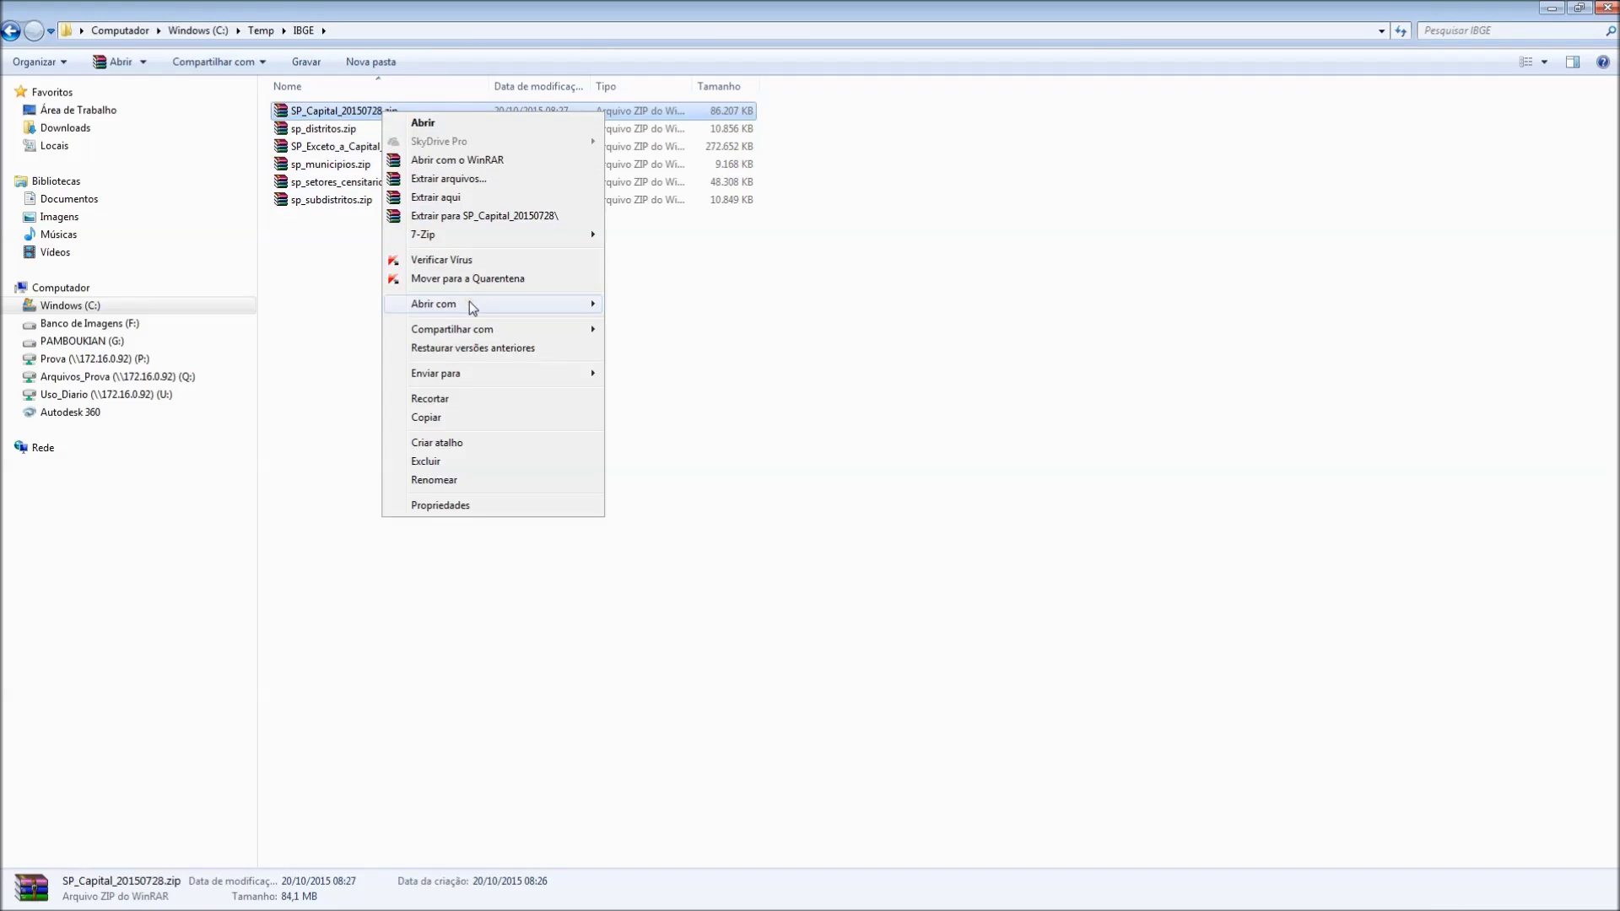
pyautogui.moveTo(472, 234)
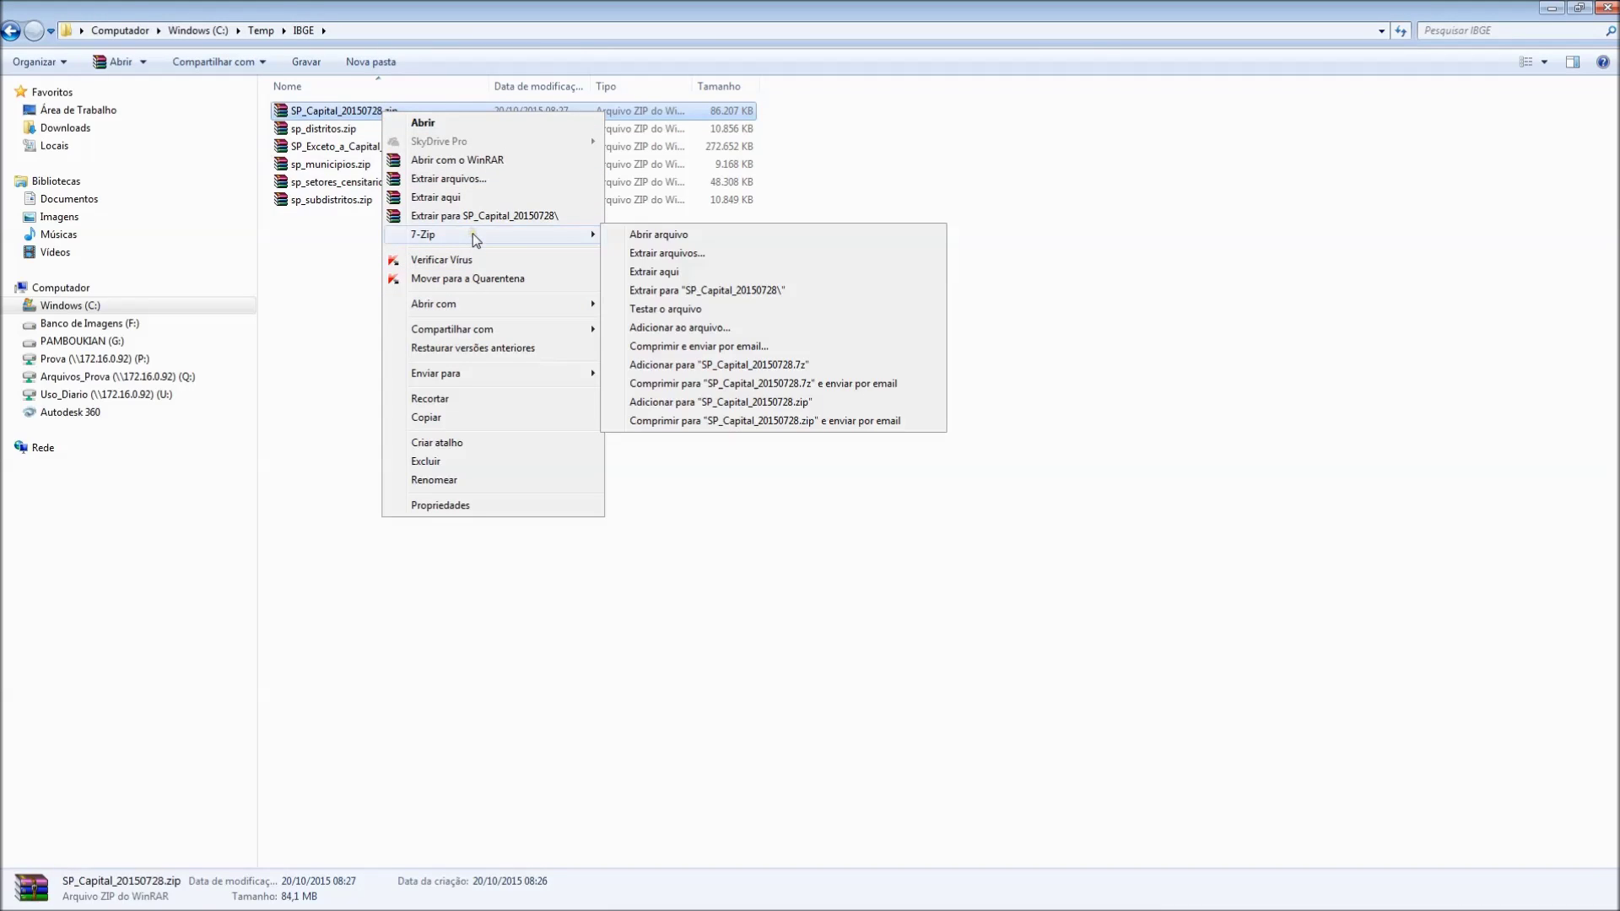
pyautogui.click(742, 291)
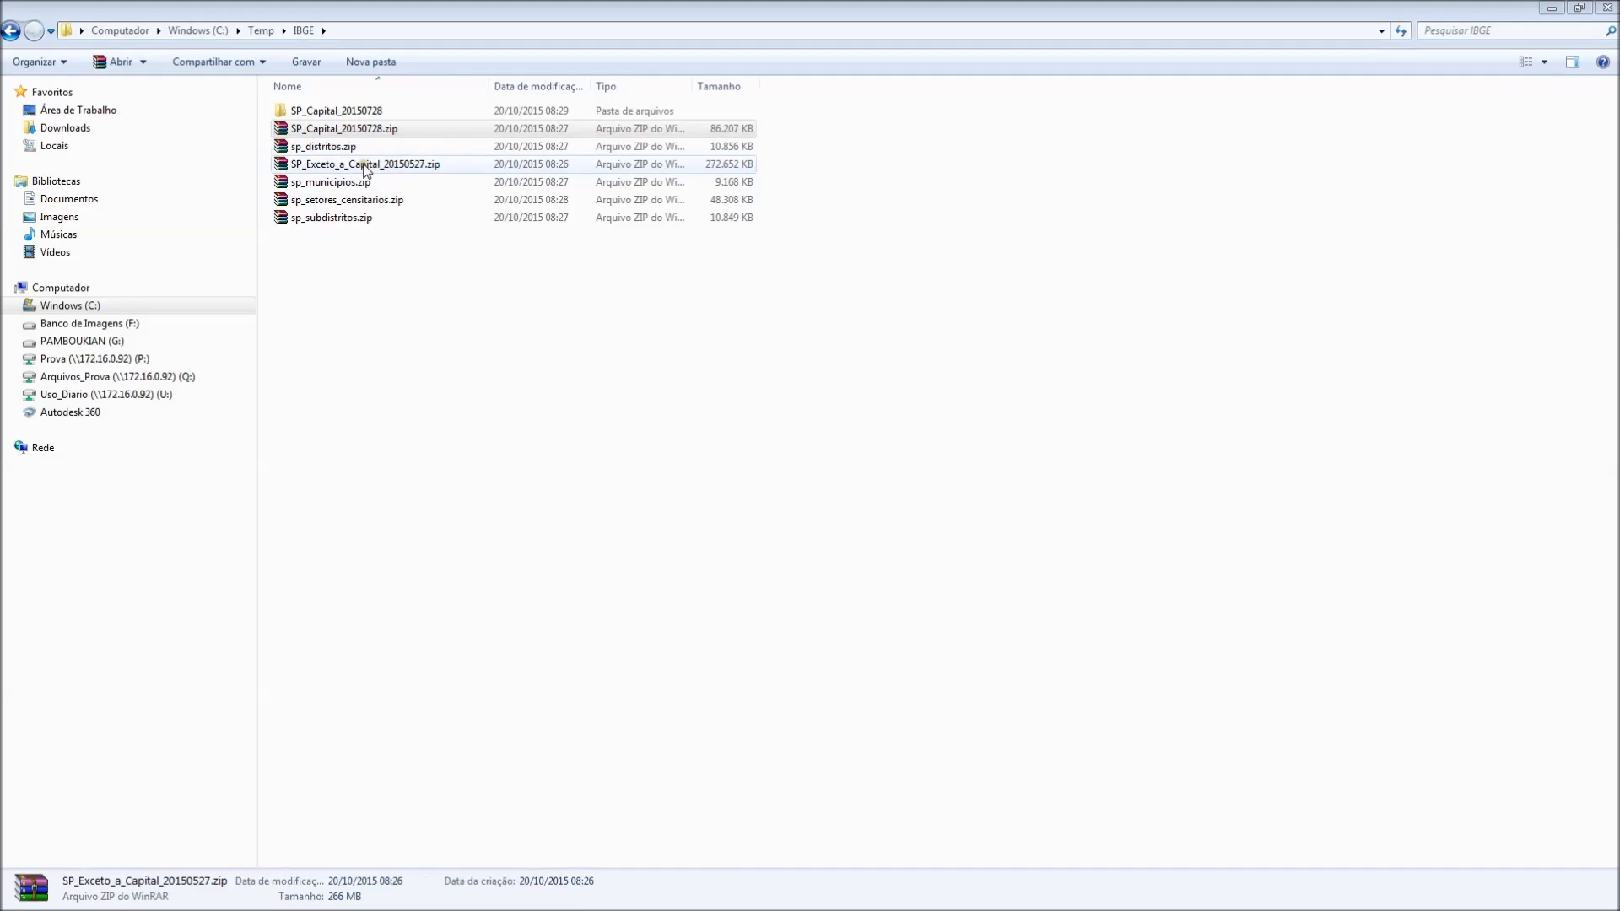
# Extract SP_Exceto_a_Capital_20150527.zip with 7-Zip into a folder of the same name.
pyautogui.click(366, 165)
pyautogui.rightClick(365, 166)
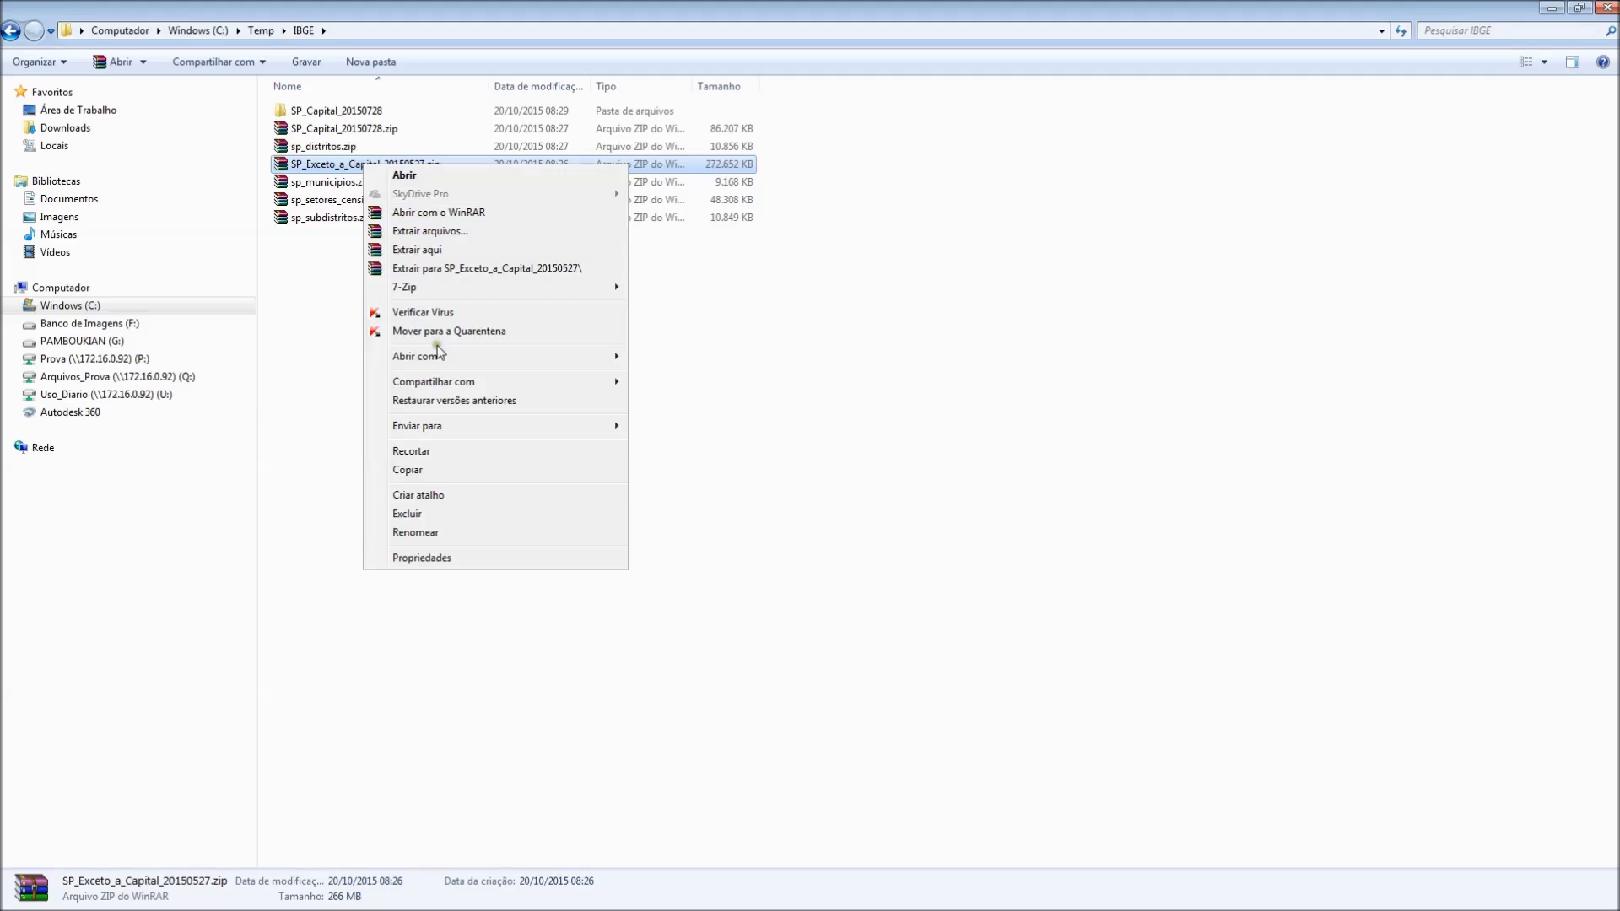
pyautogui.moveTo(553, 287)
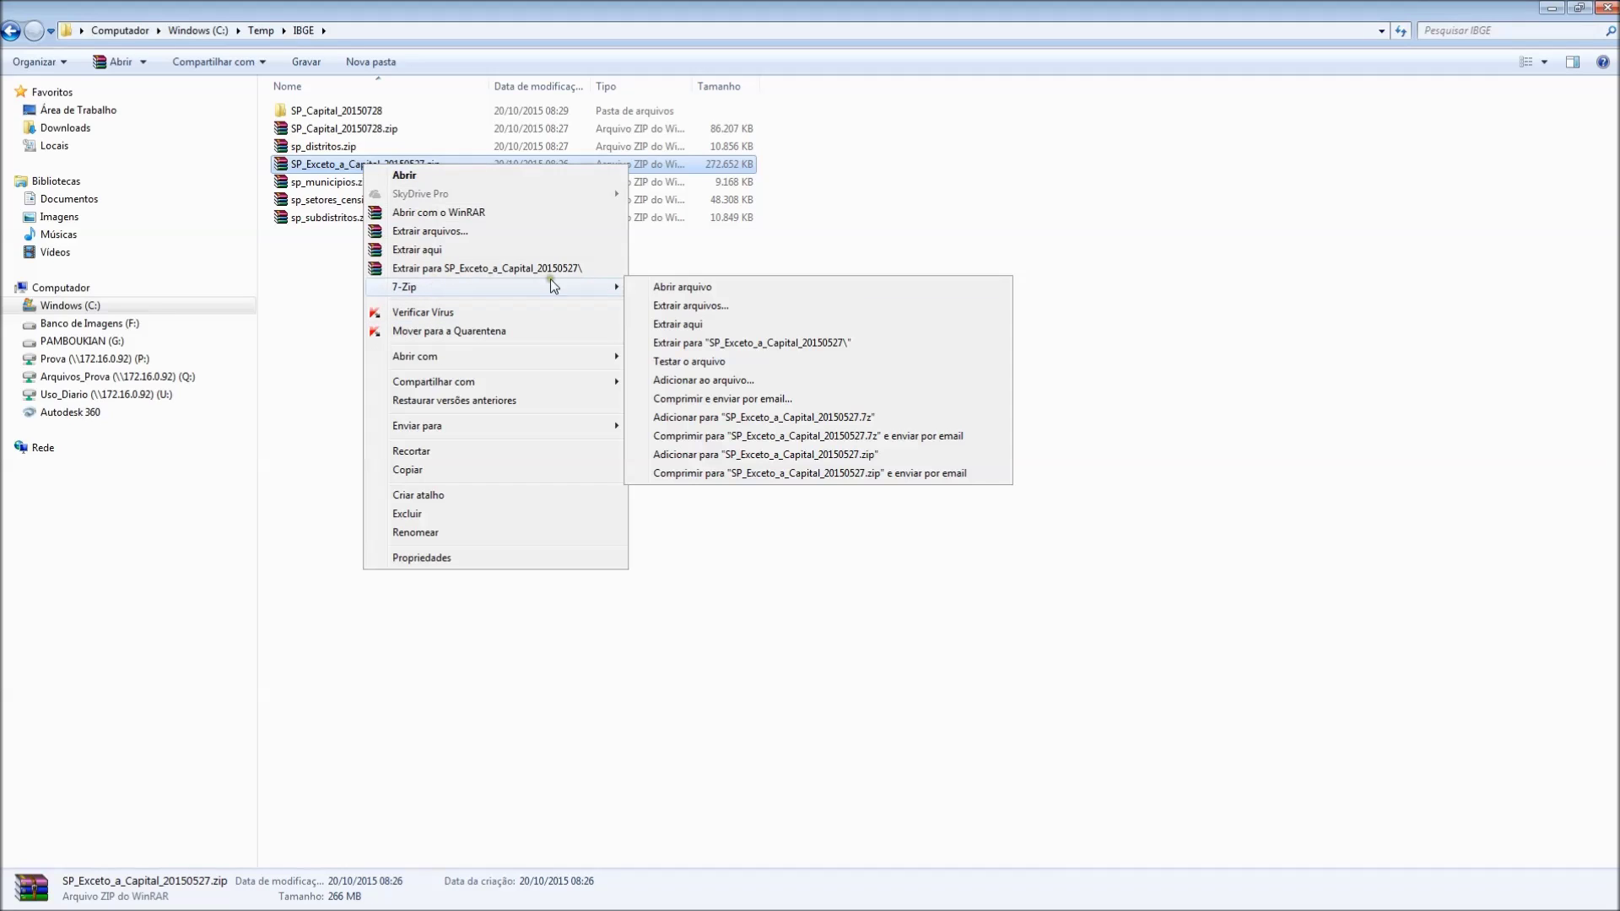
pyautogui.click(763, 343)
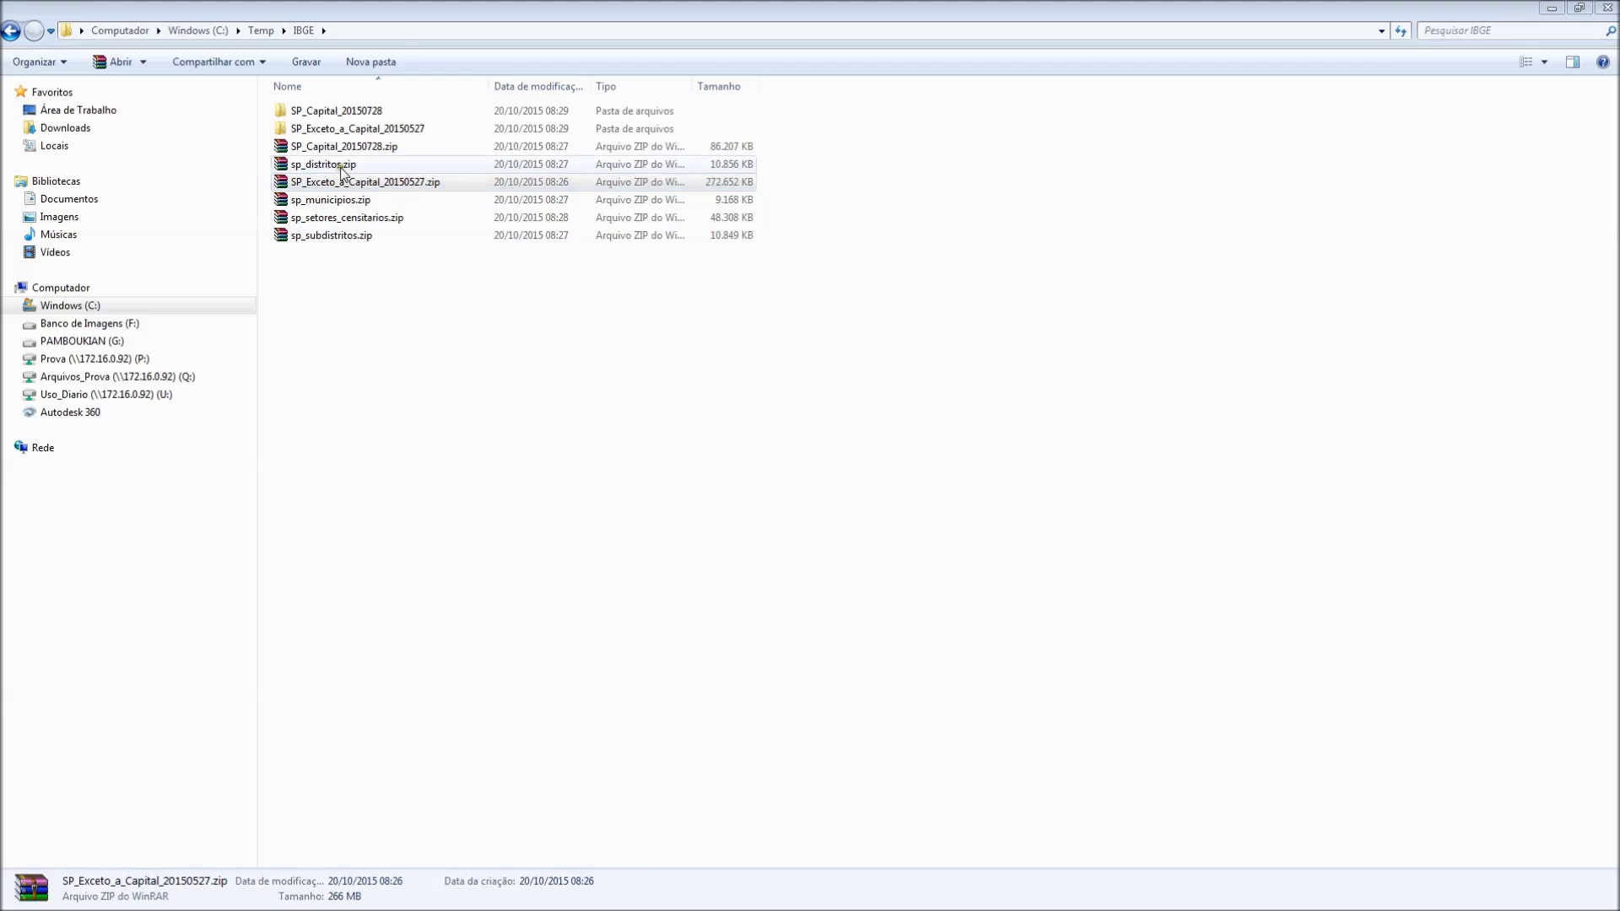
# Extract sp_municipios.zip with 7-Zip into its own sp_municipios folder.
pyautogui.click(350, 203)
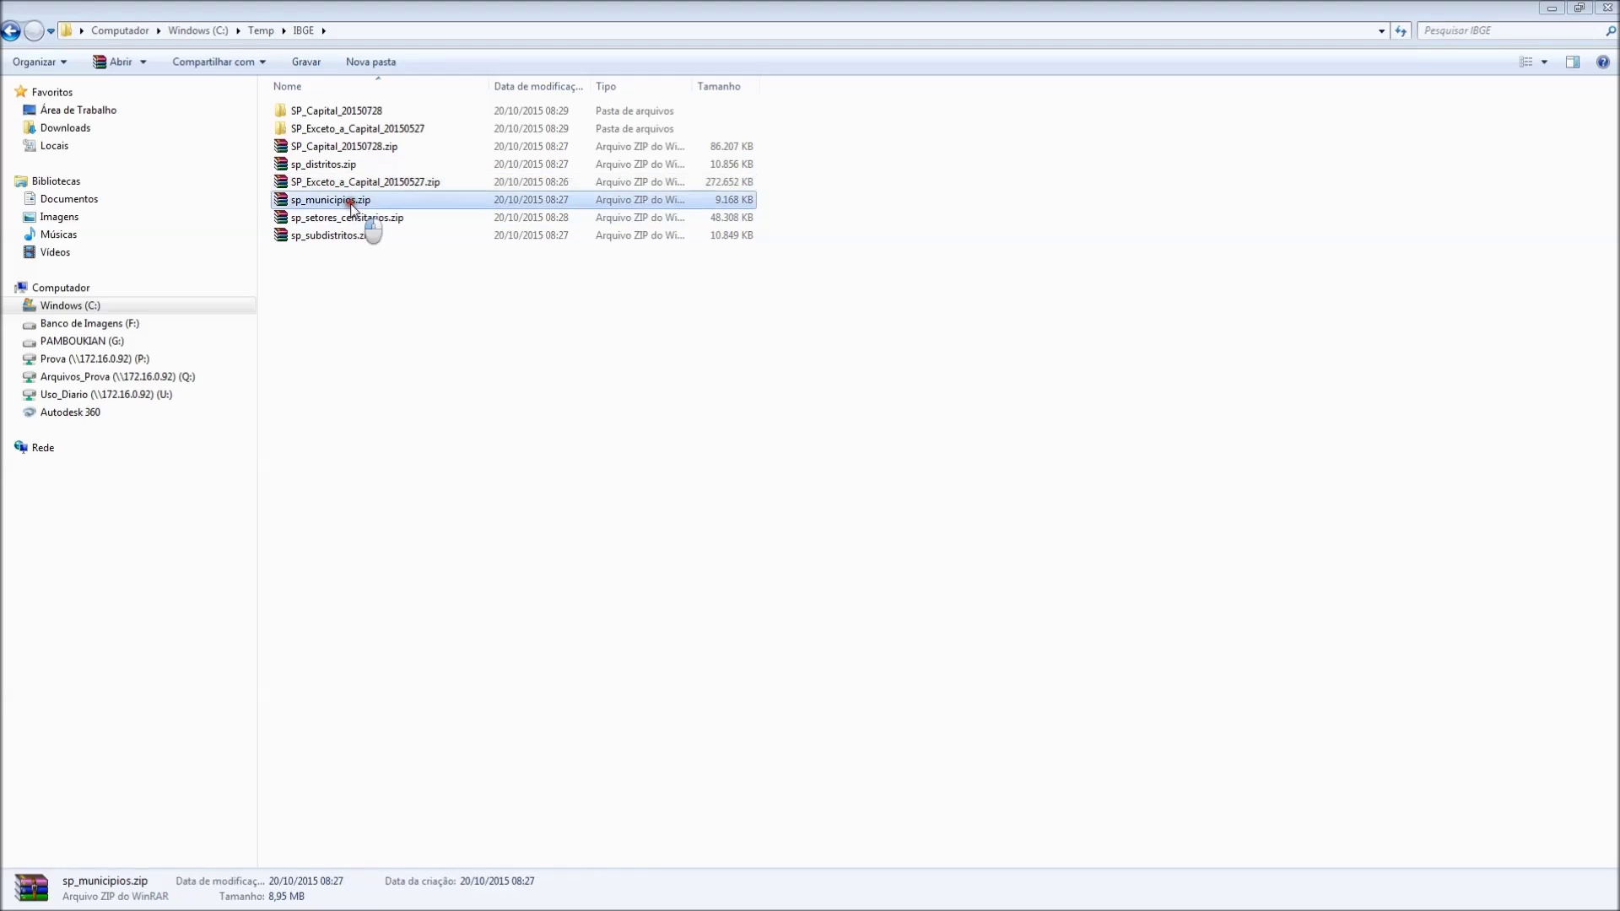
pyautogui.rightClick(352, 208)
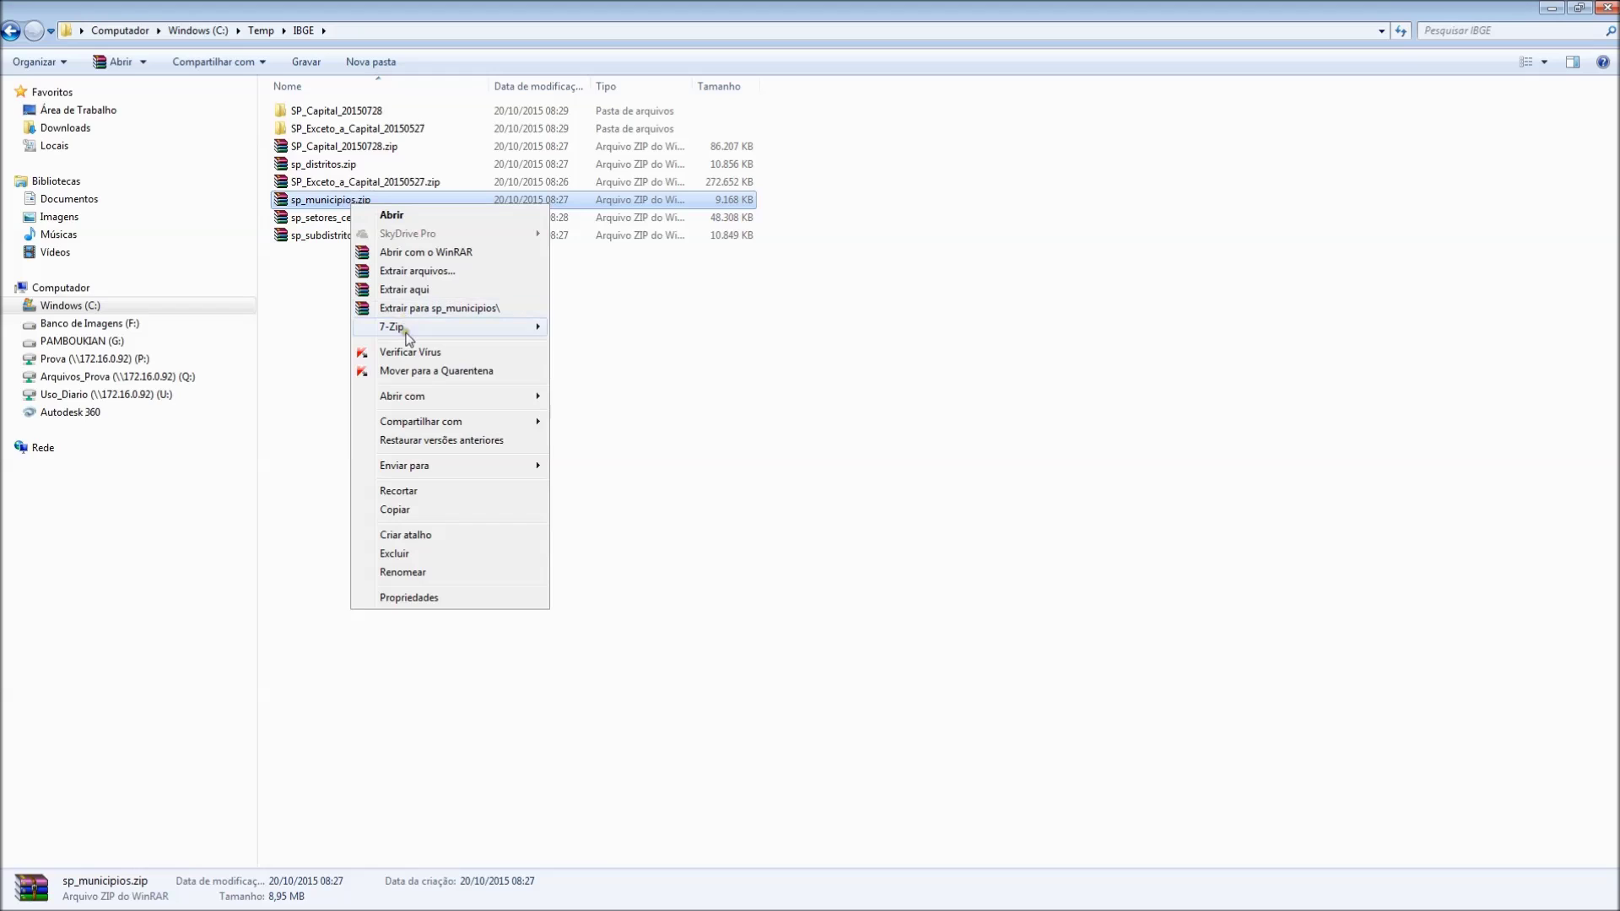
pyautogui.moveTo(423, 334)
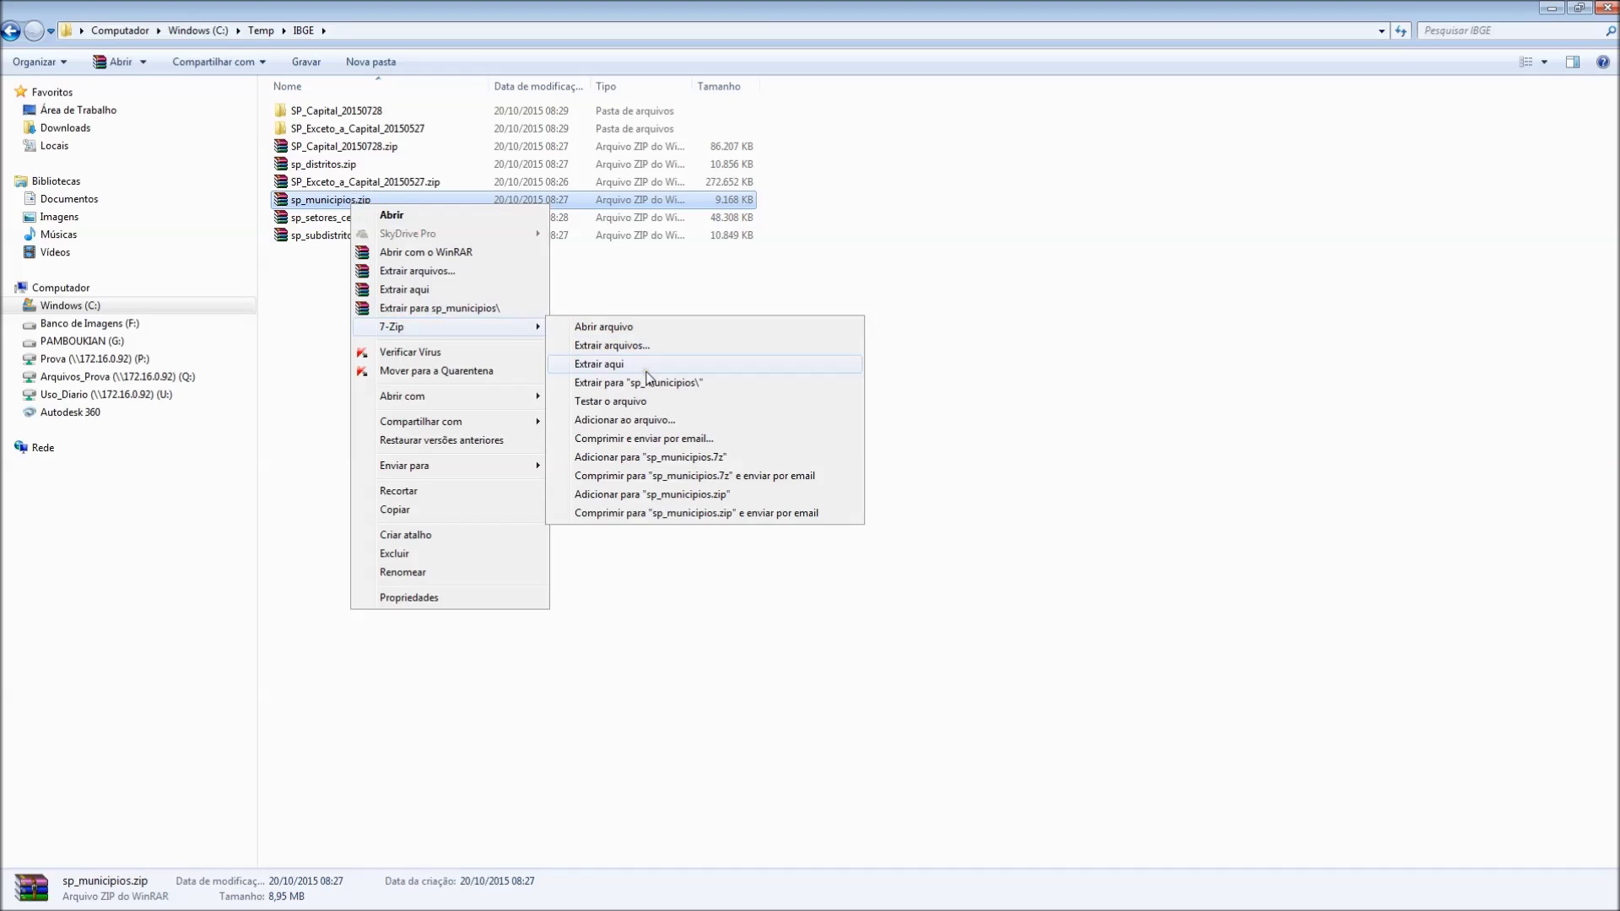
pyautogui.click(648, 382)
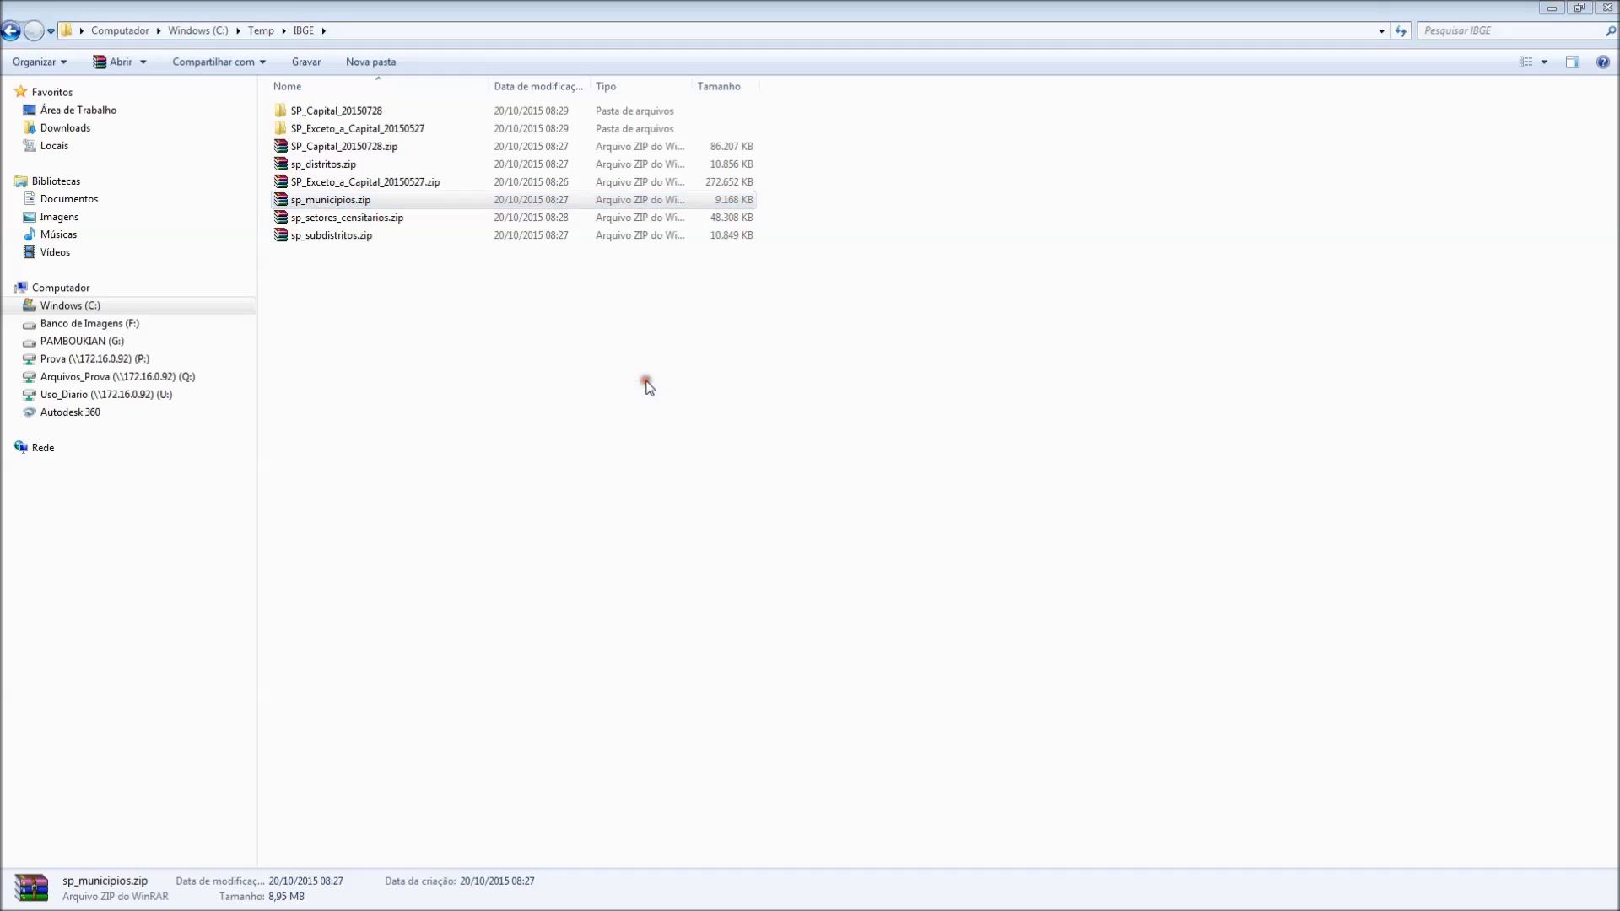
# Extract sp_distritos.zip with 7-Zip into its own sp_distritos folder.
pyautogui.click(332, 184)
pyautogui.rightClick(332, 184)
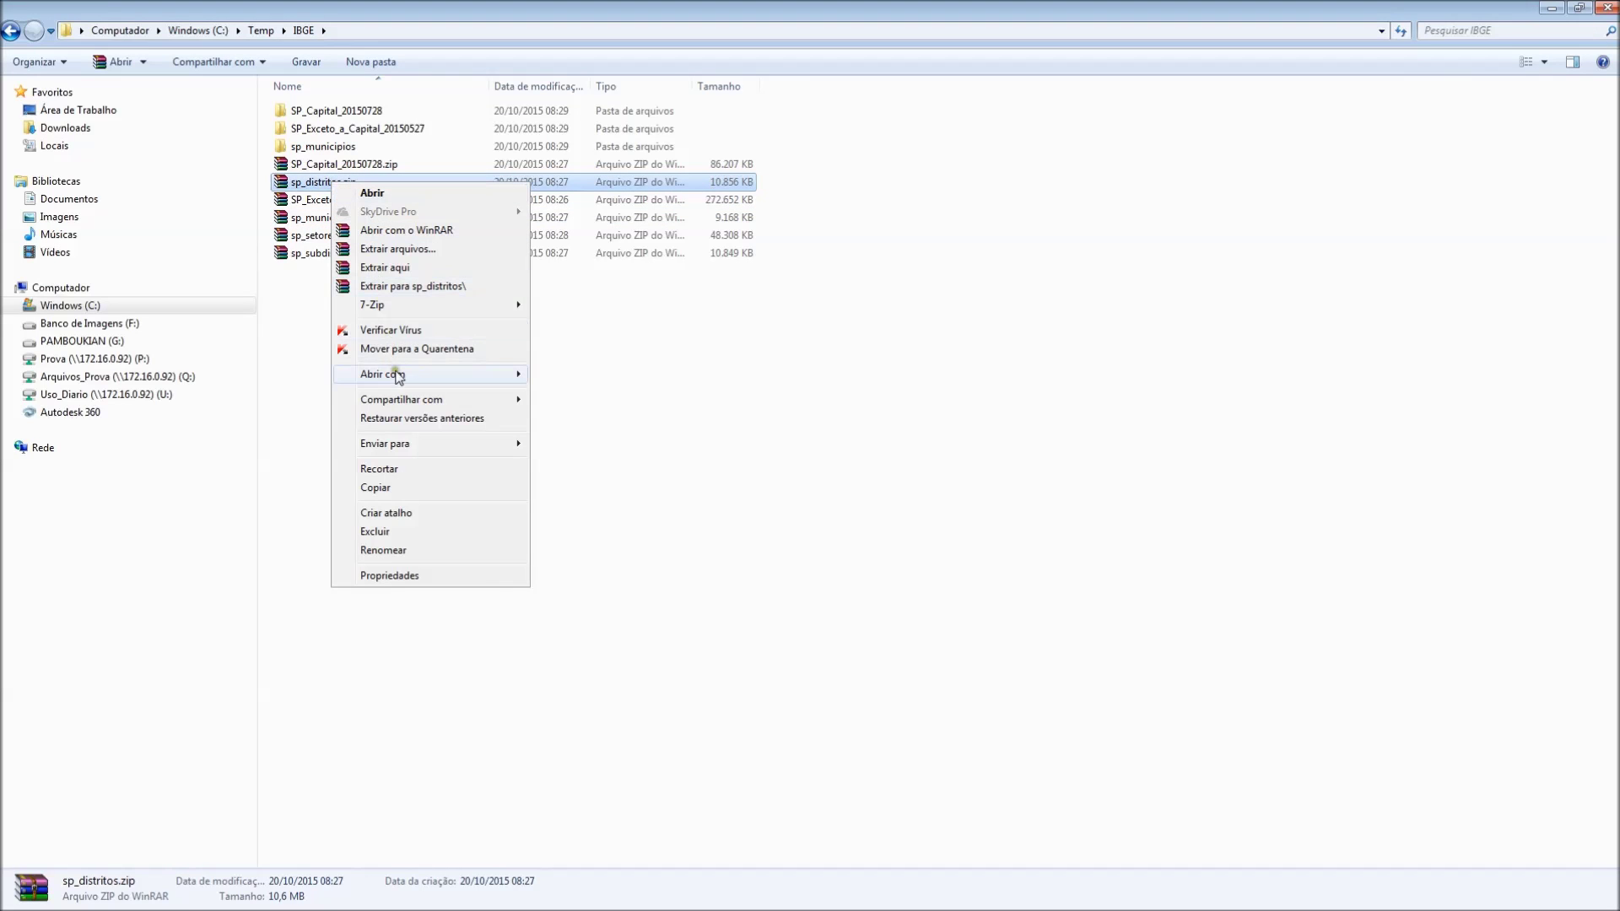
pyautogui.moveTo(402, 306)
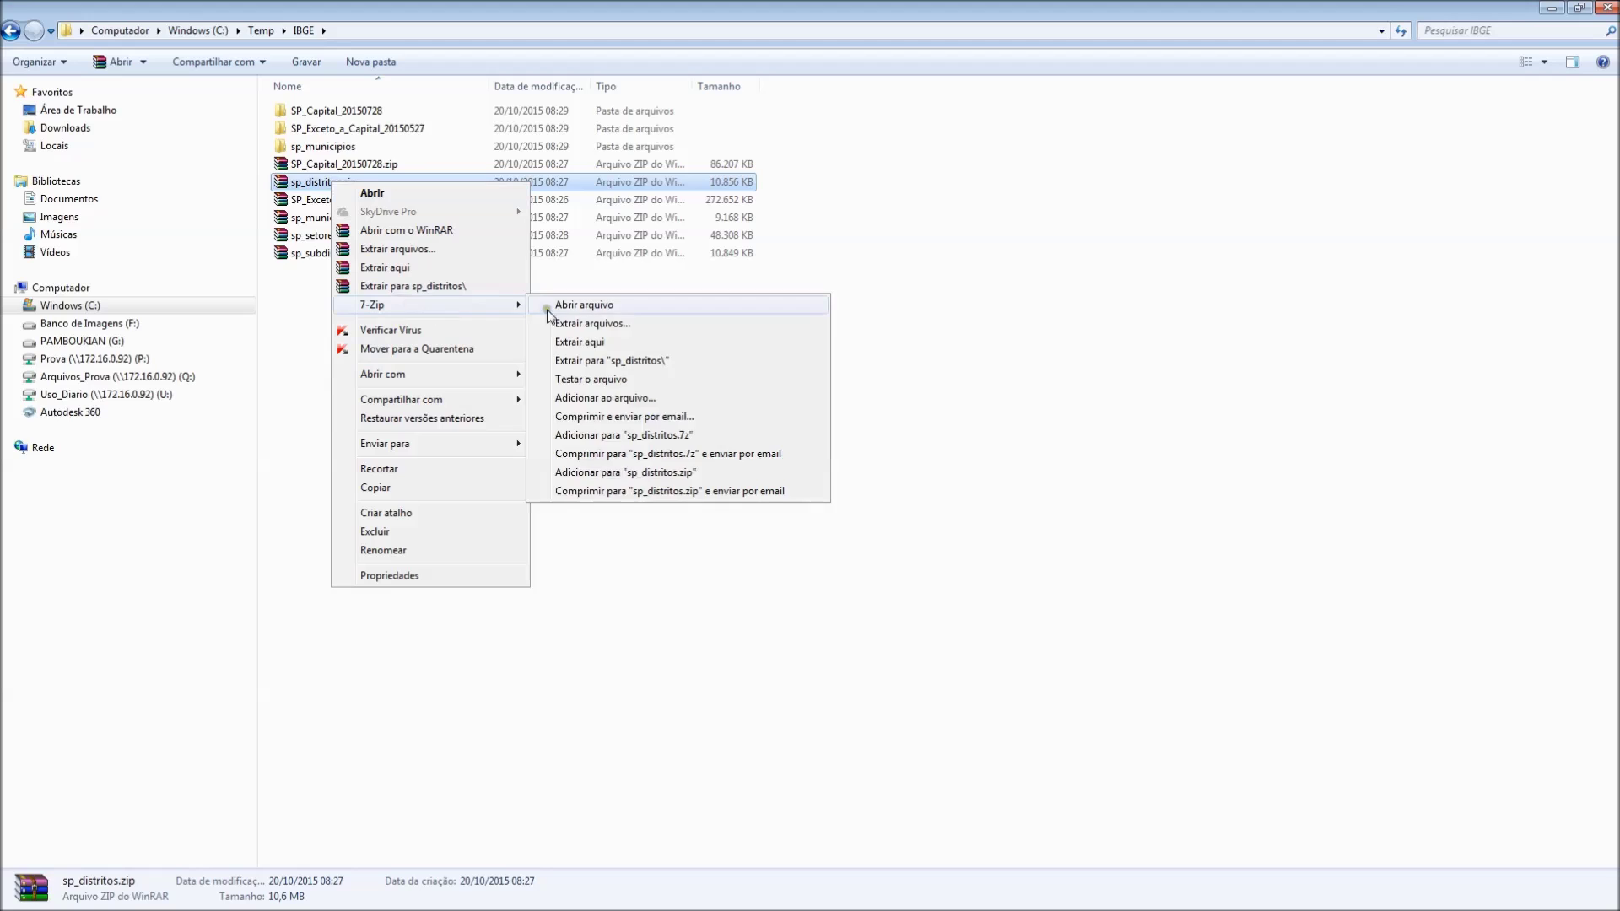
pyautogui.click(613, 361)
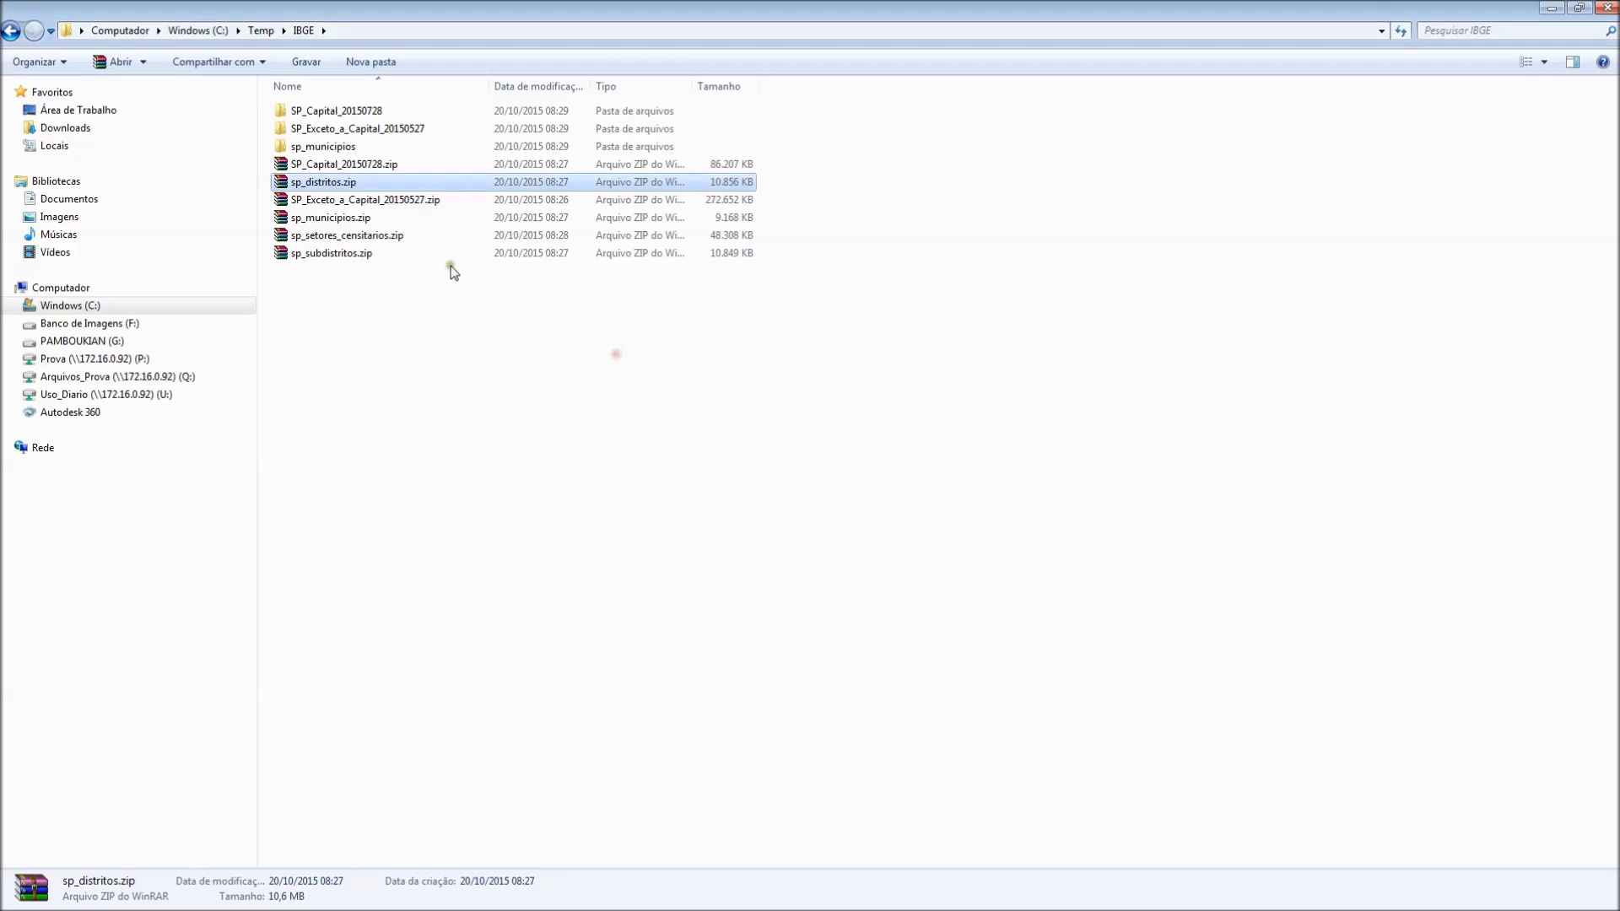
# Extract sp_subdistritos.zip with 7-Zip into its own sp_subdistritos folder.
pyautogui.click(321, 271)
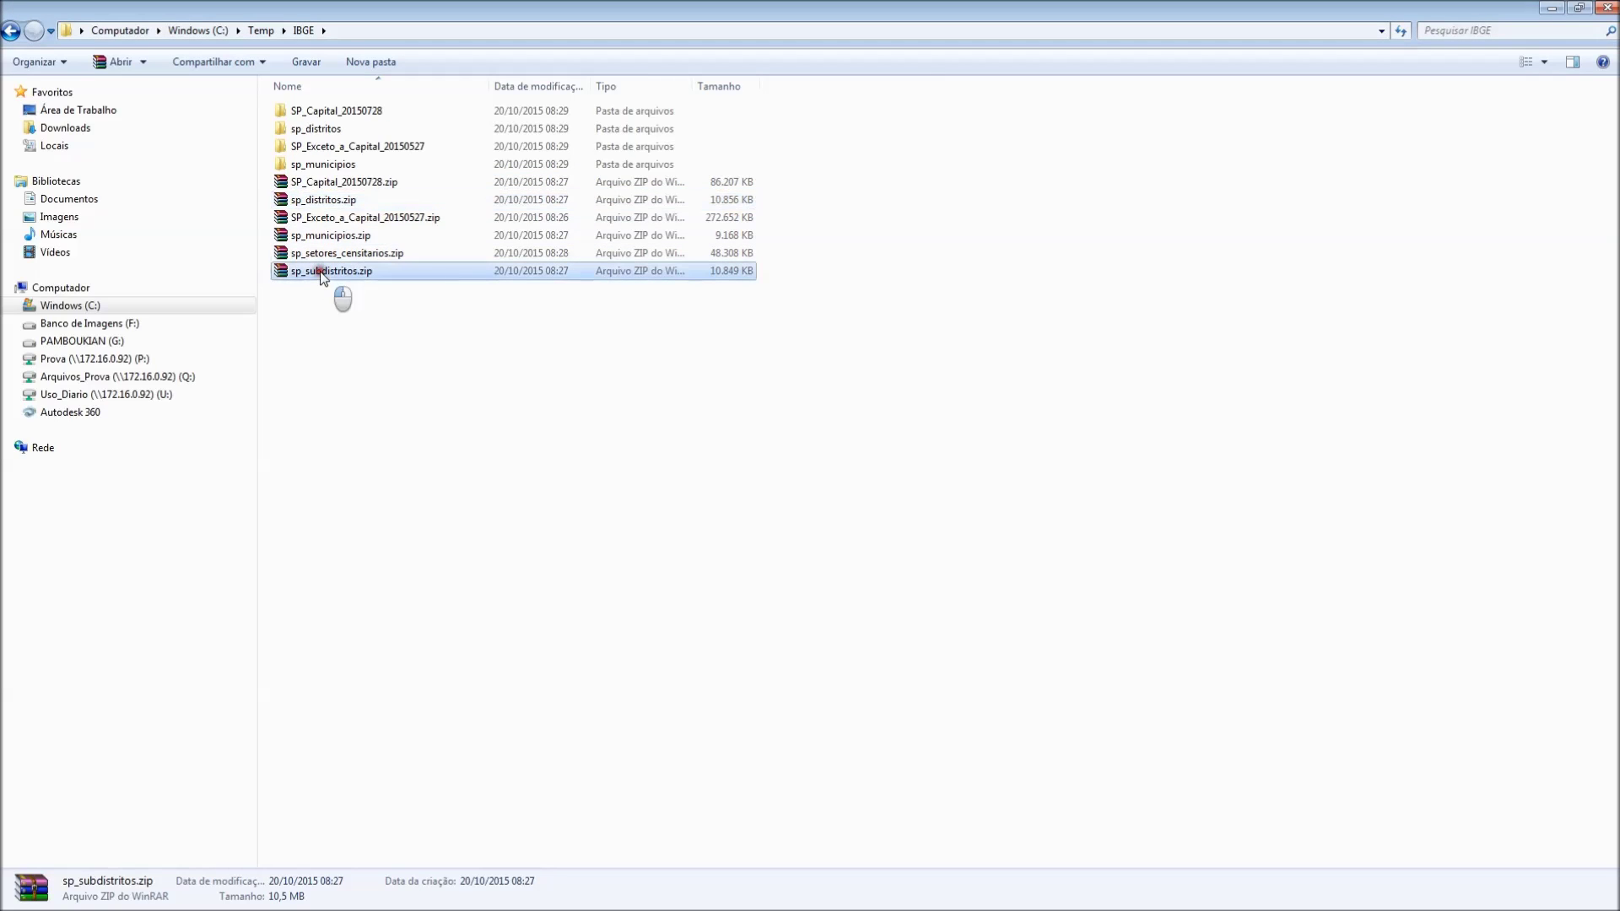
pyautogui.rightClick(321, 275)
pyautogui.moveTo(385, 394)
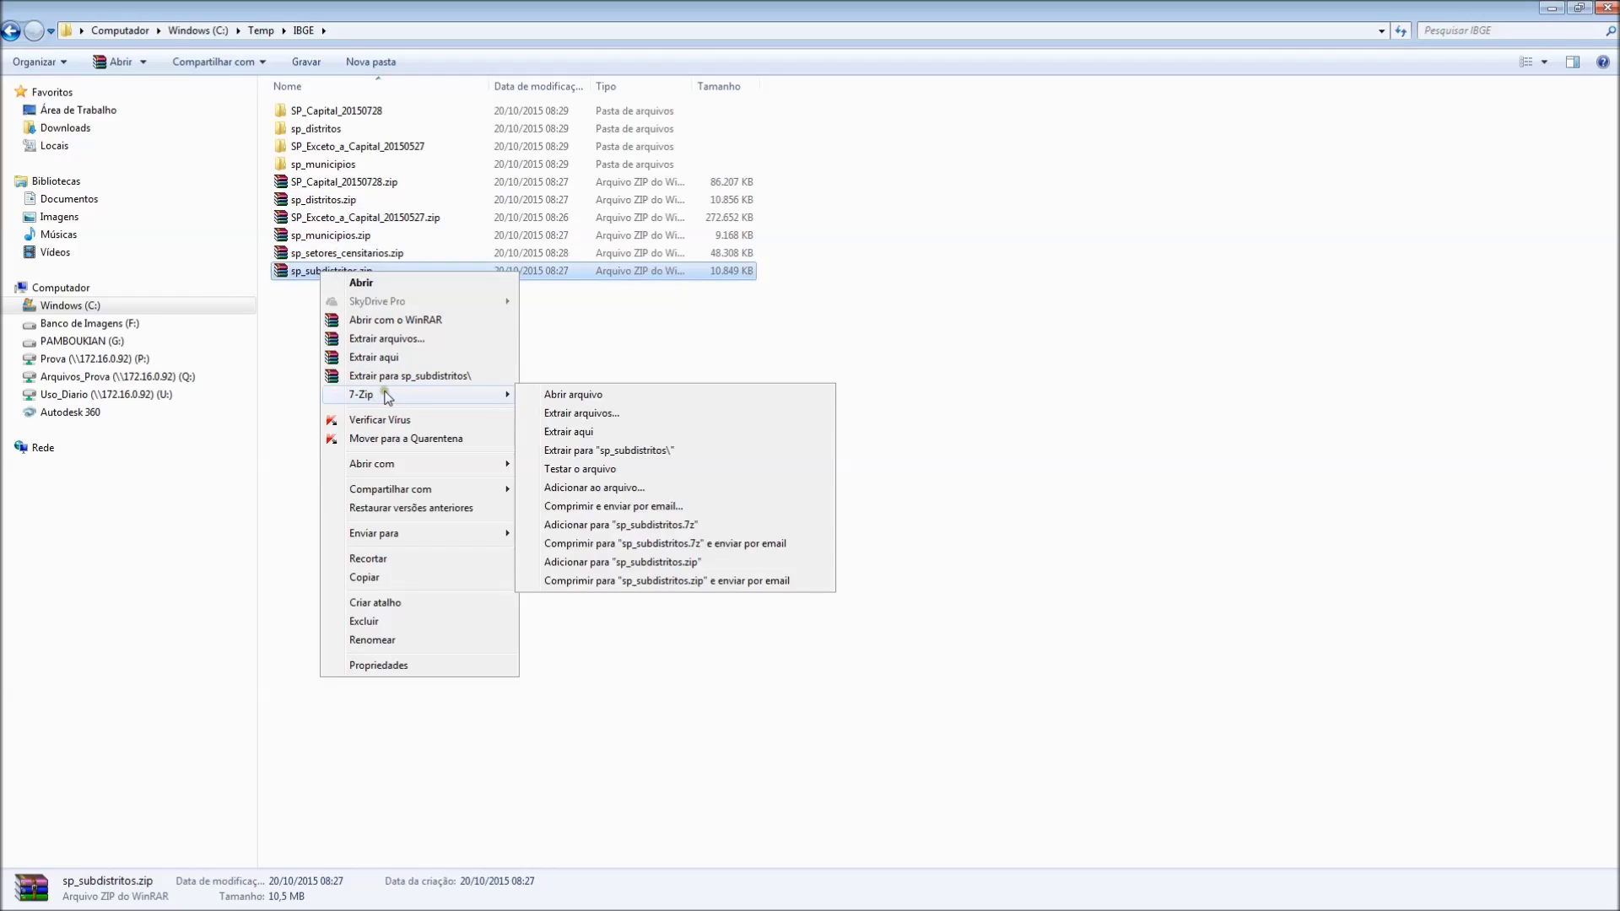
pyautogui.click(596, 452)
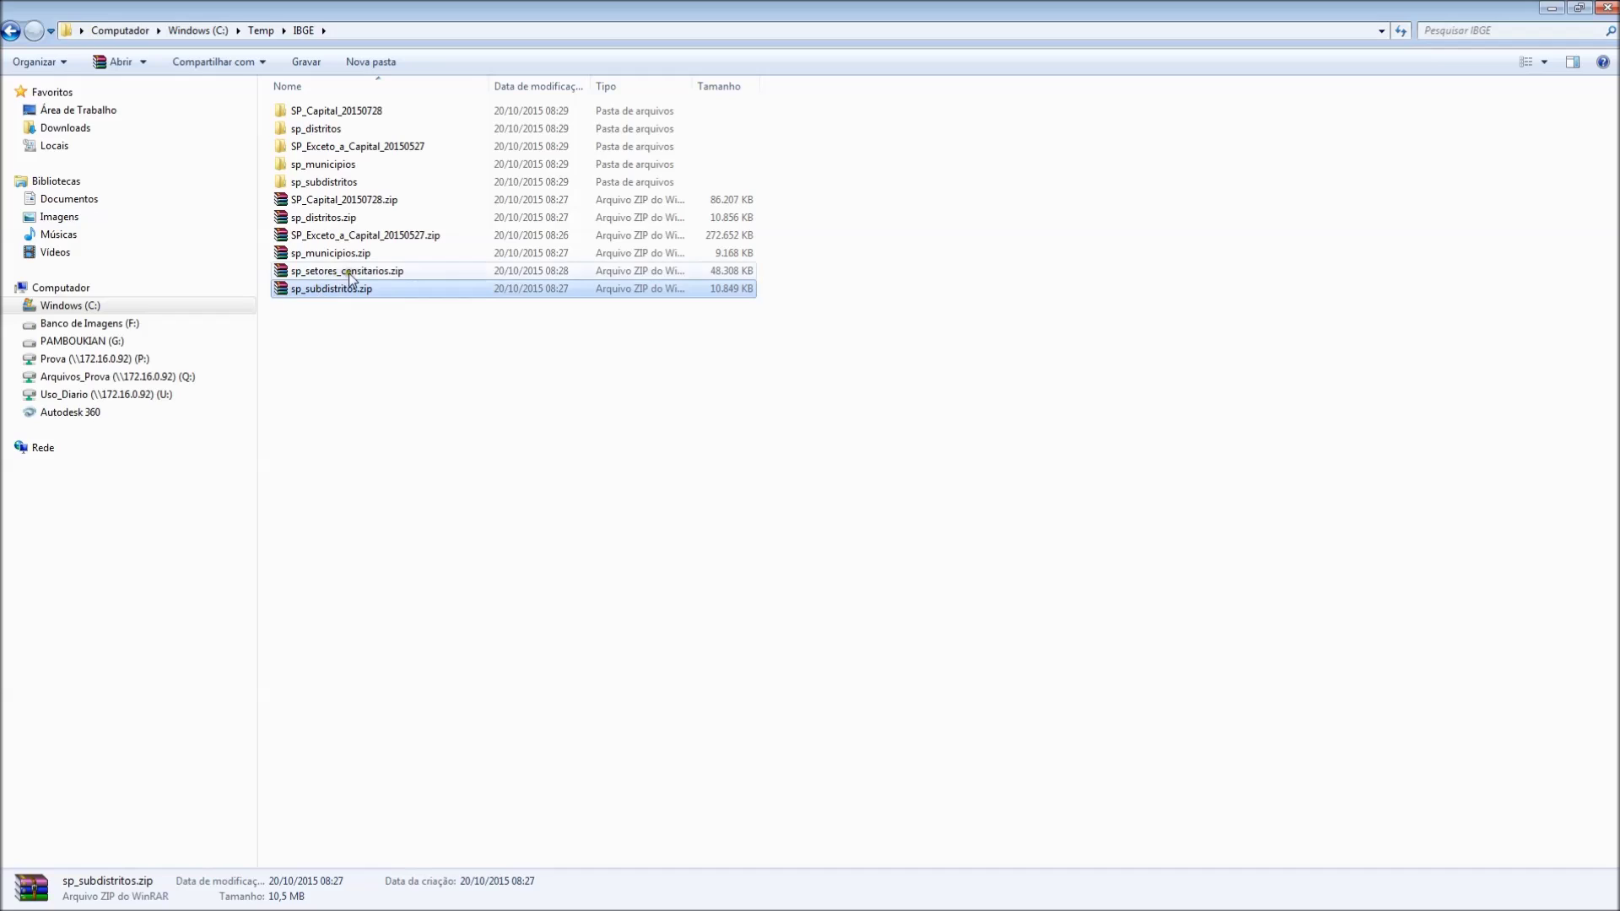
# Extract sp_setores_censitarios.zip with 7-Zip into its own sp_setores_censitarios folder.
pyautogui.click(347, 272)
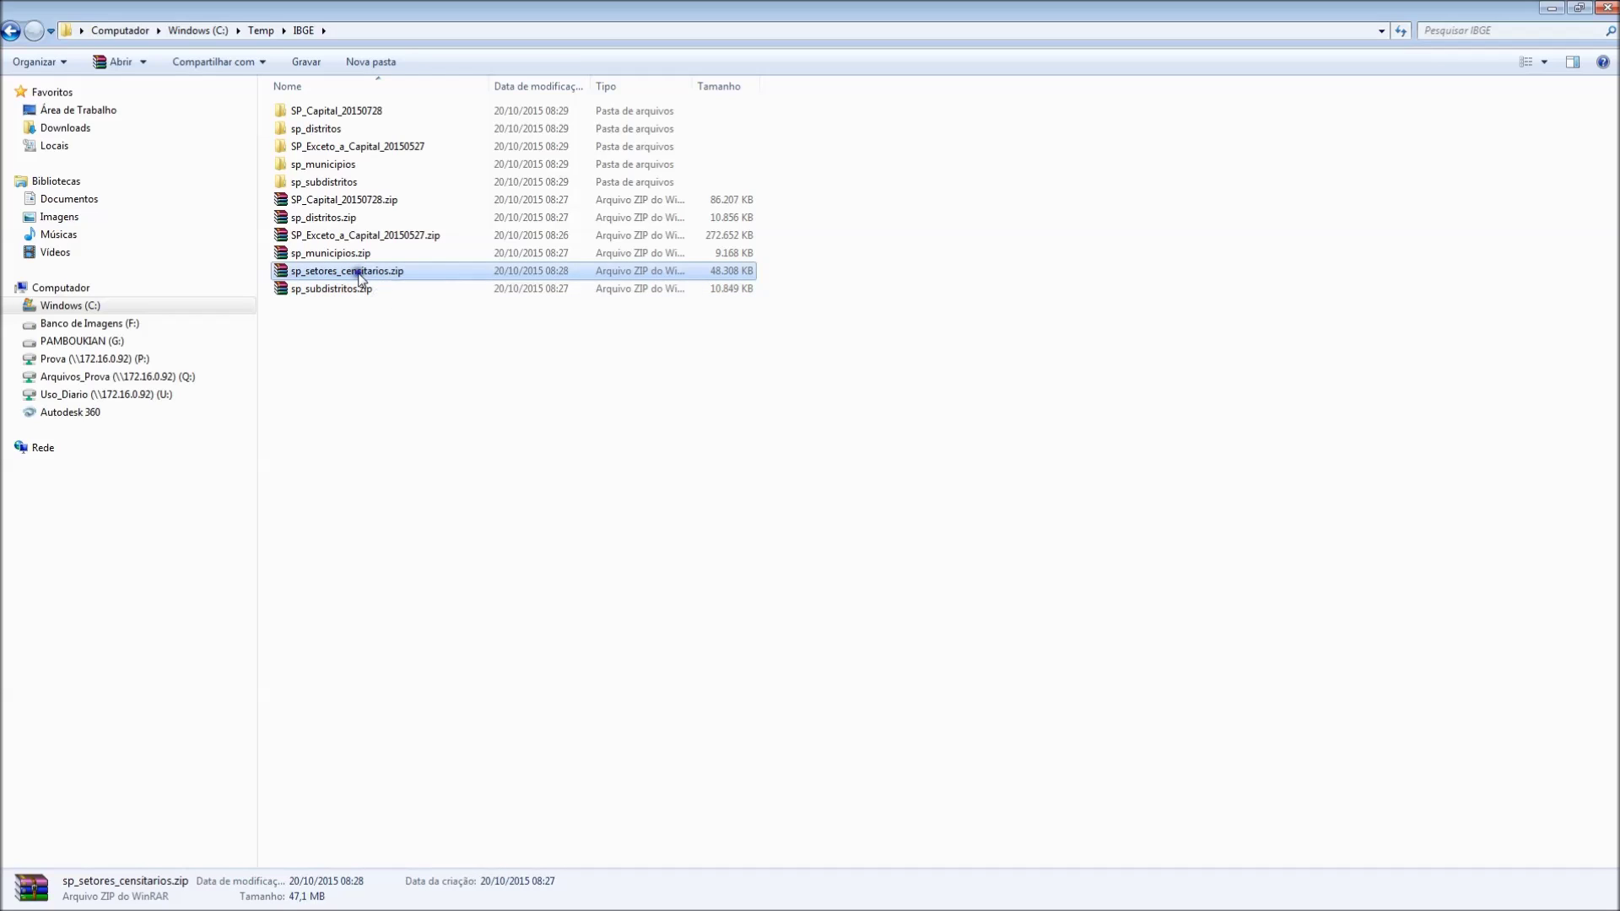
pyautogui.rightClick(360, 276)
pyautogui.moveTo(441, 397)
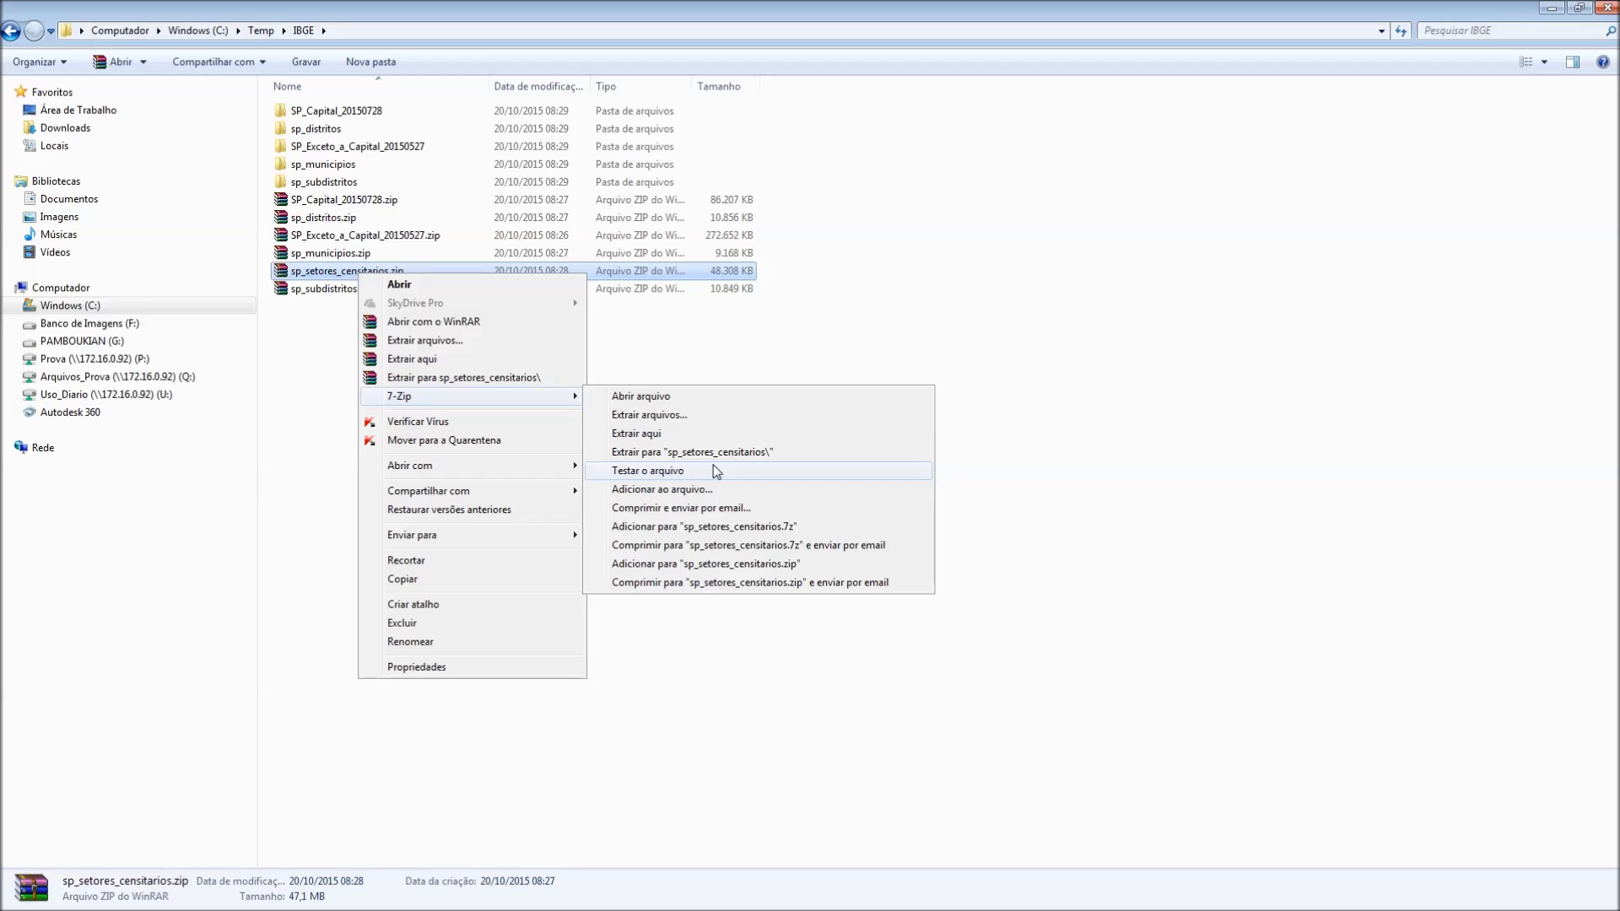
pyautogui.click(732, 452)
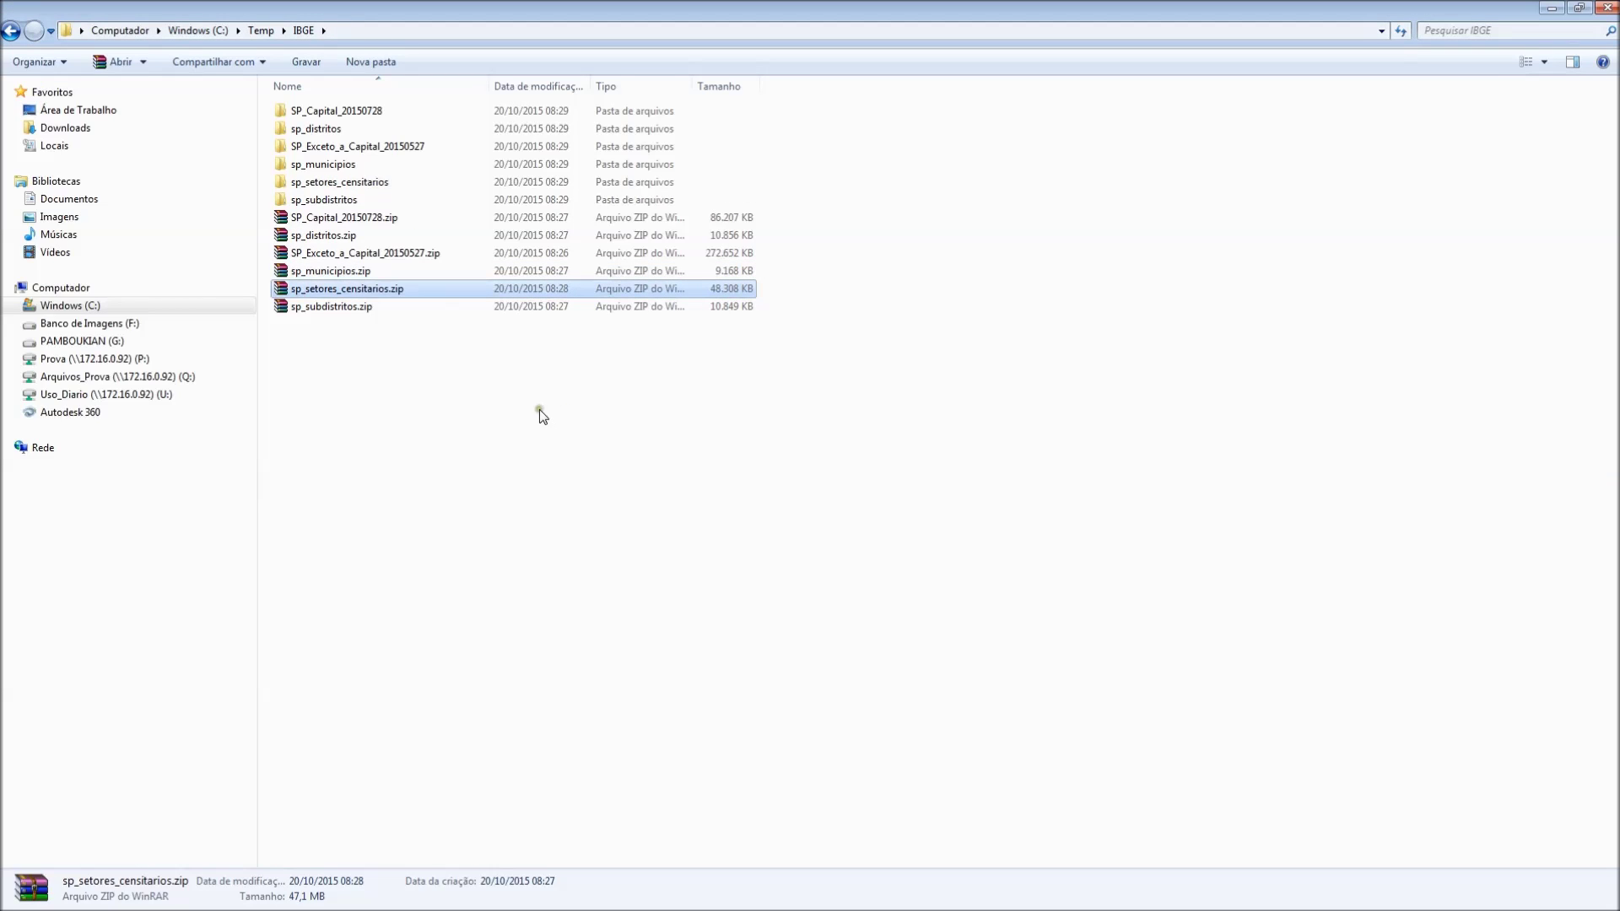
# Permanently delete the six ZIP archives from C:\Temp\IBGE, keeping only the extracted folders.
pyautogui.click(444, 391)
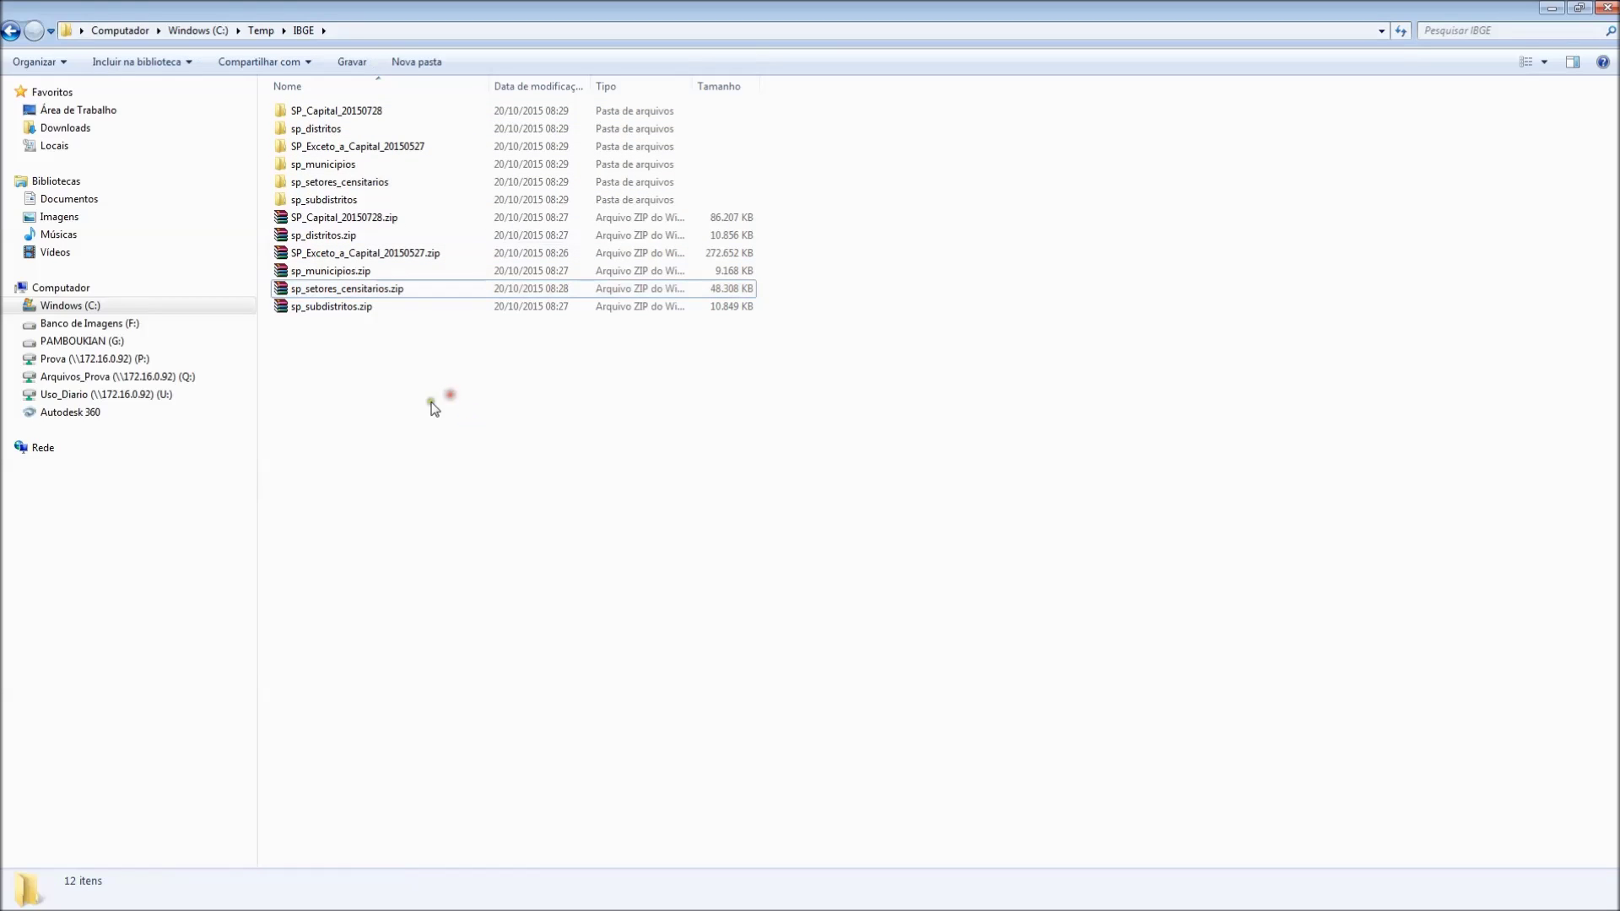
pyautogui.moveTo(435, 392); pyautogui.dragTo(313, 221)
pyautogui.hotkey('shift', 'Delete')
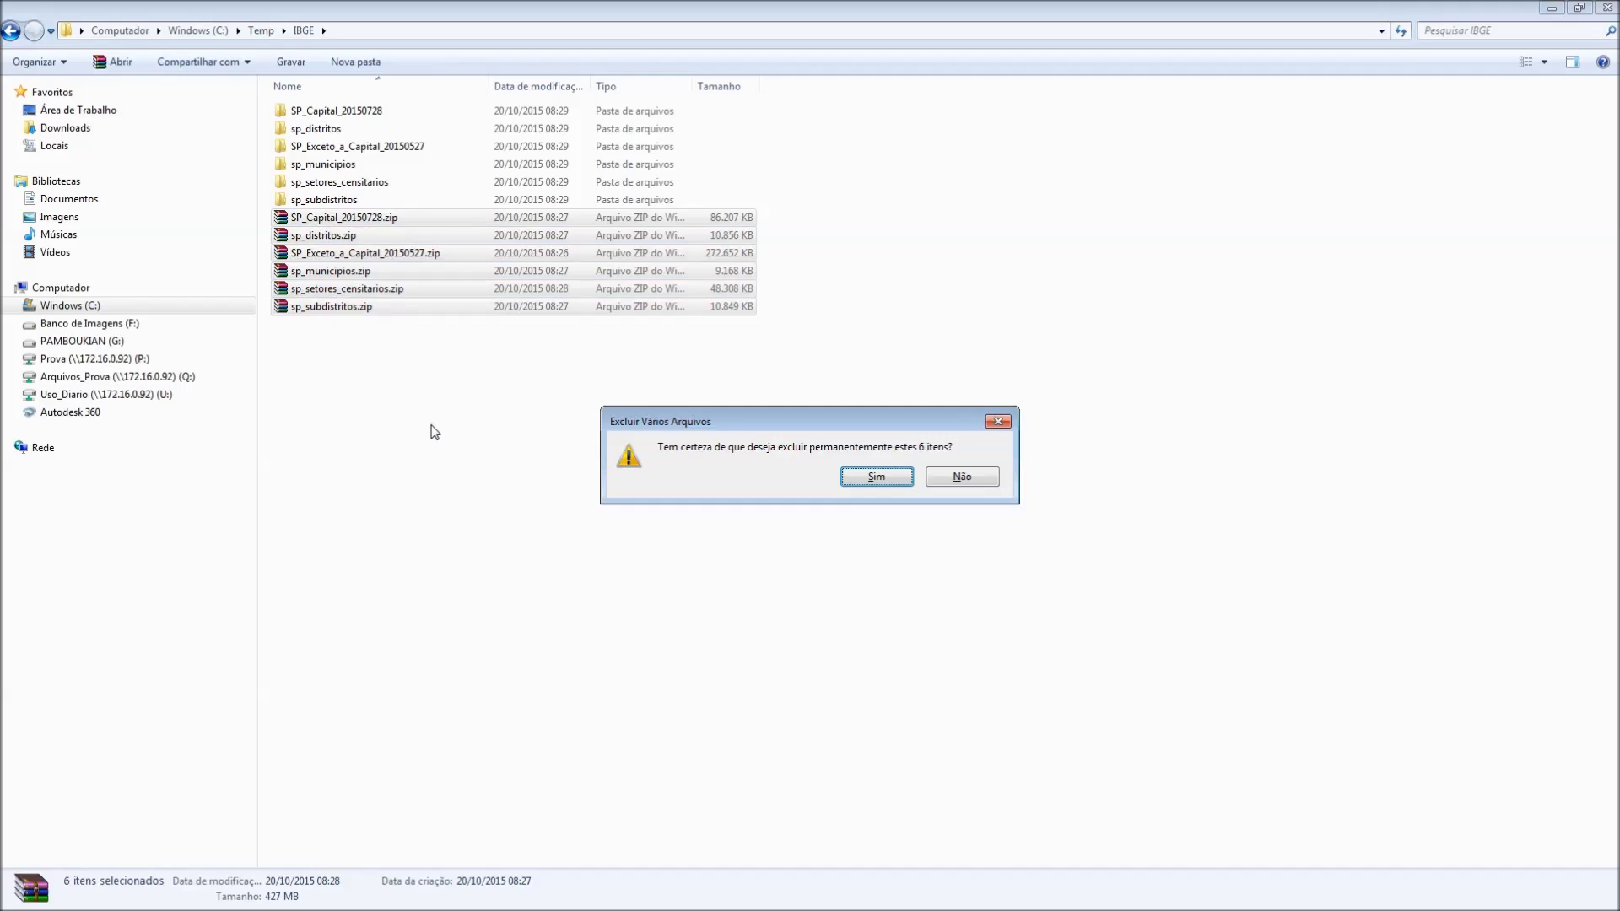
pyautogui.press('Return')
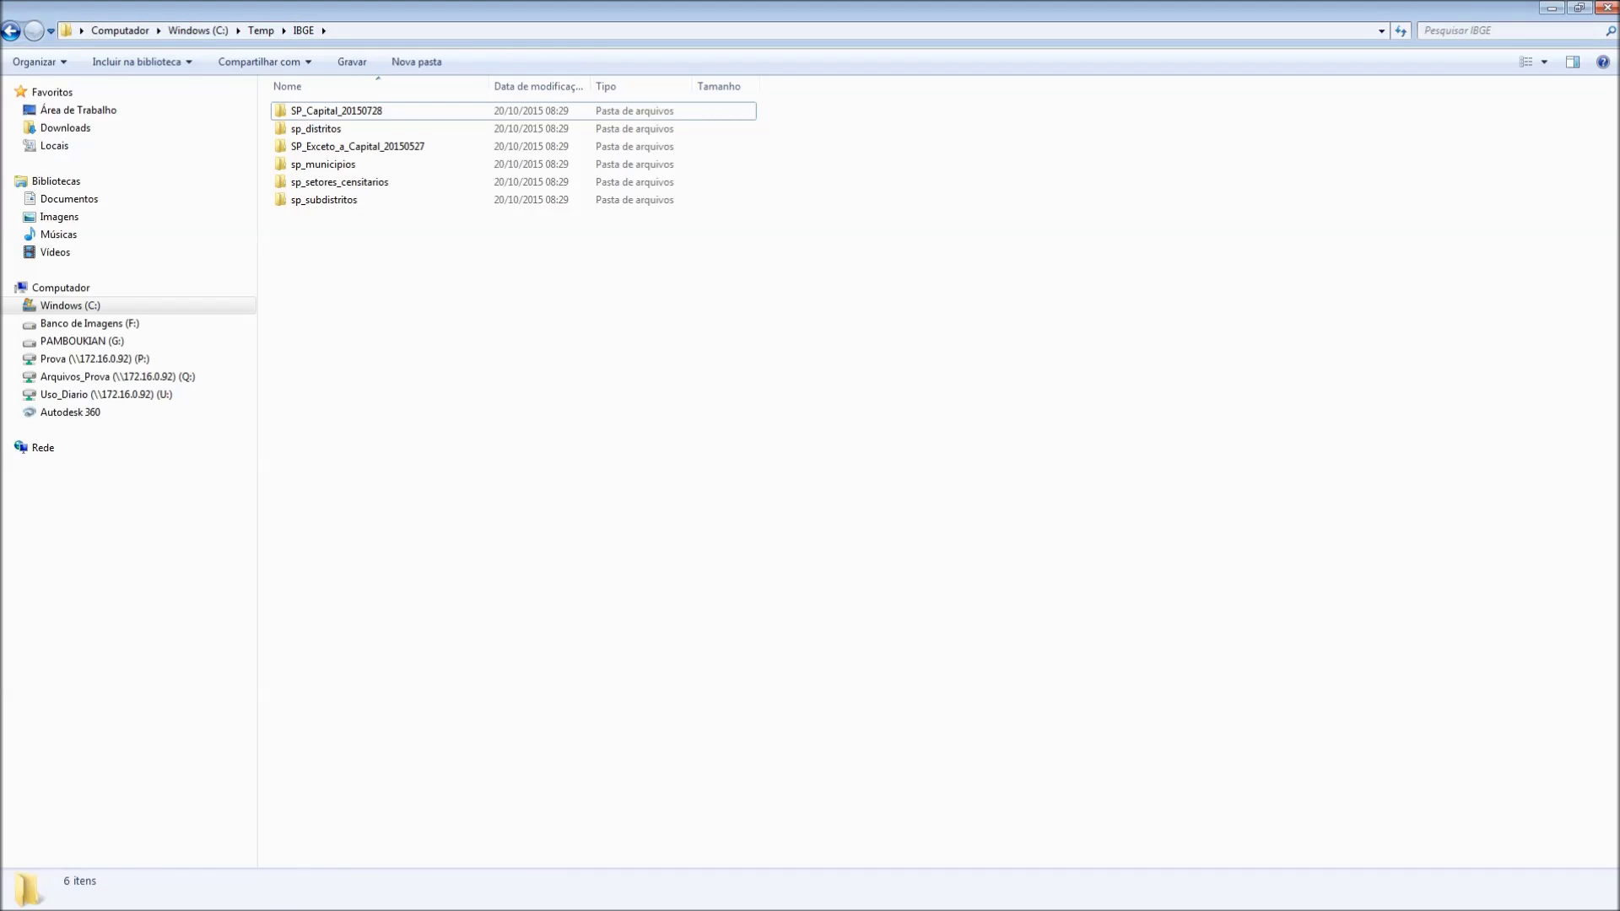
# Return to the IBGE downloads site and open Estatísticas > Censos > Censo_Demografico_2010 > Resultados_do_Universo > Agregados_por_Setores_Censitarios.
pyautogui.hotkey('alt', 'Tab')
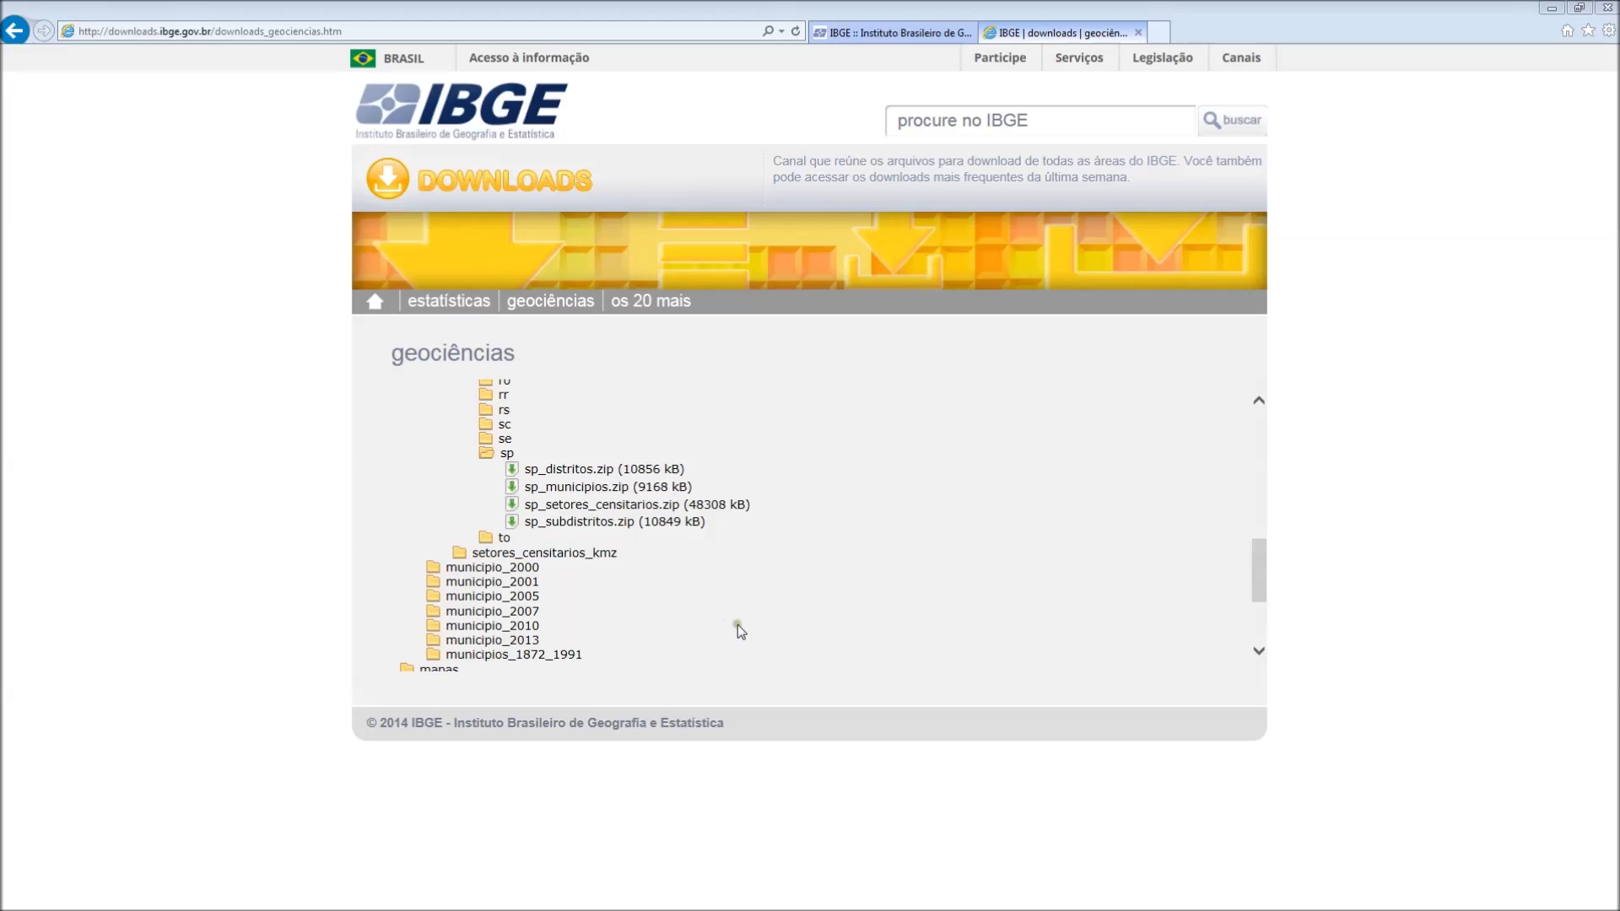
pyautogui.click(456, 309)
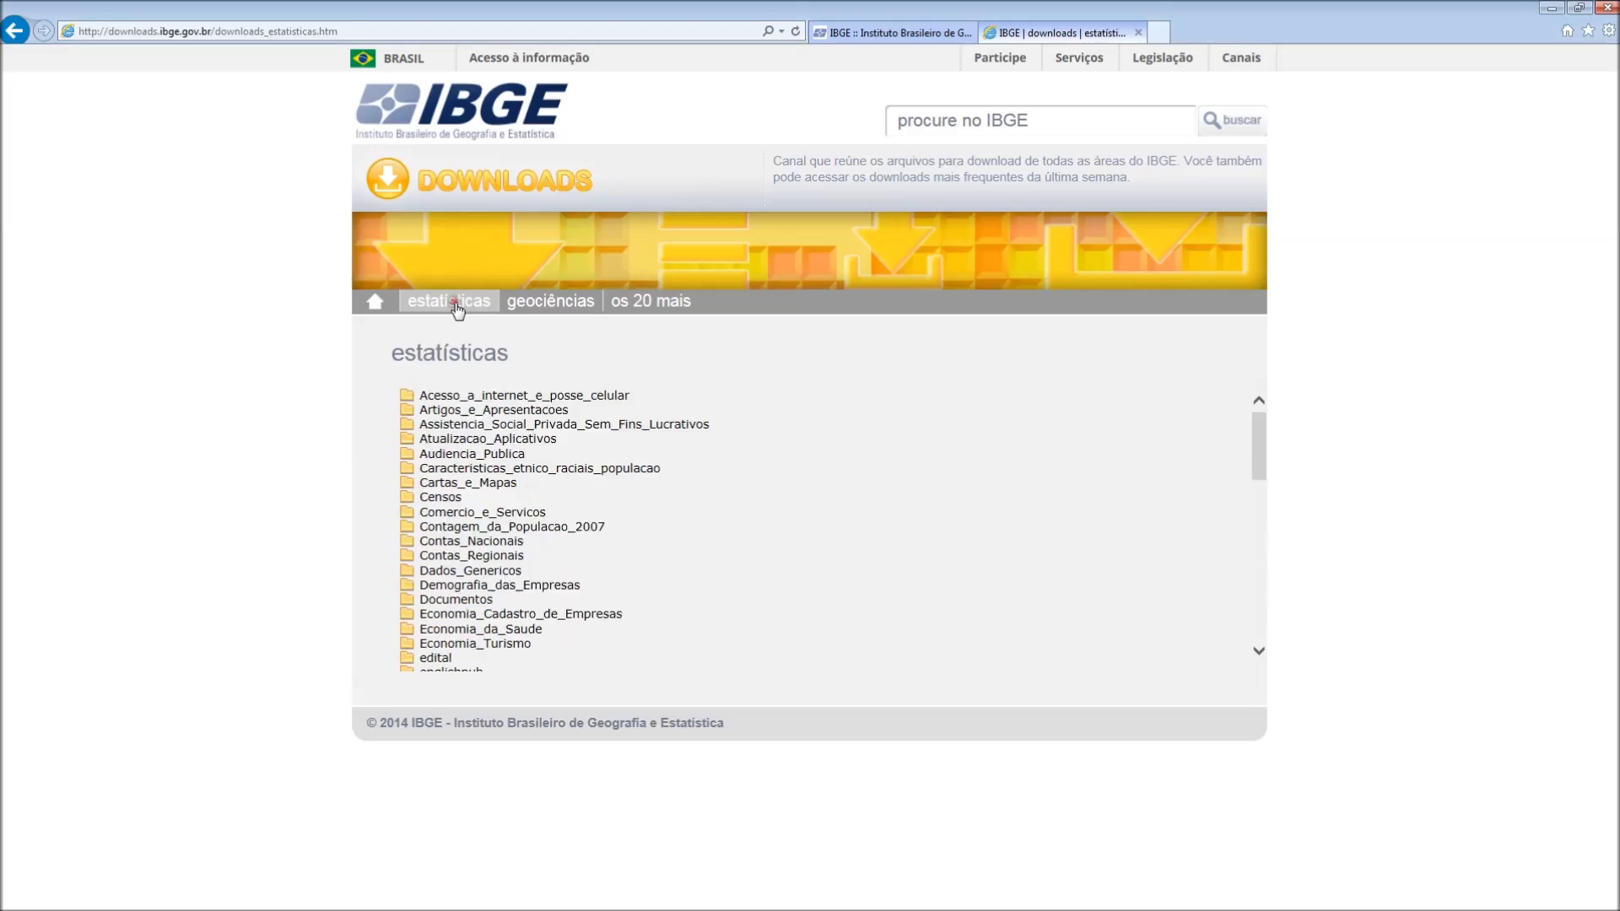
pyautogui.click(438, 498)
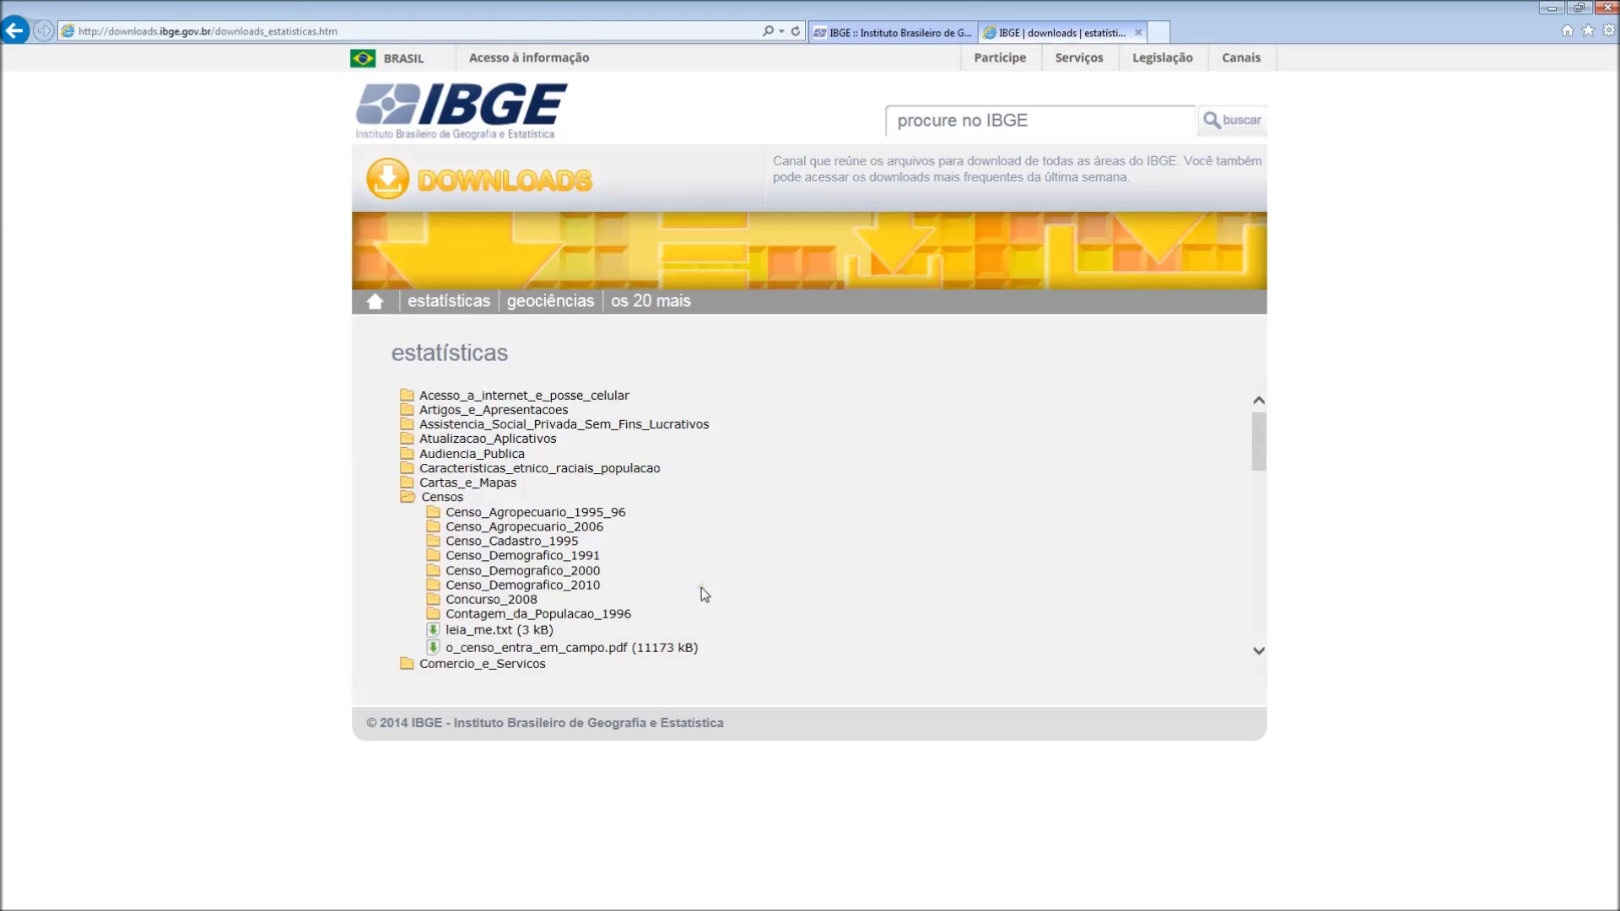
pyautogui.click(554, 585)
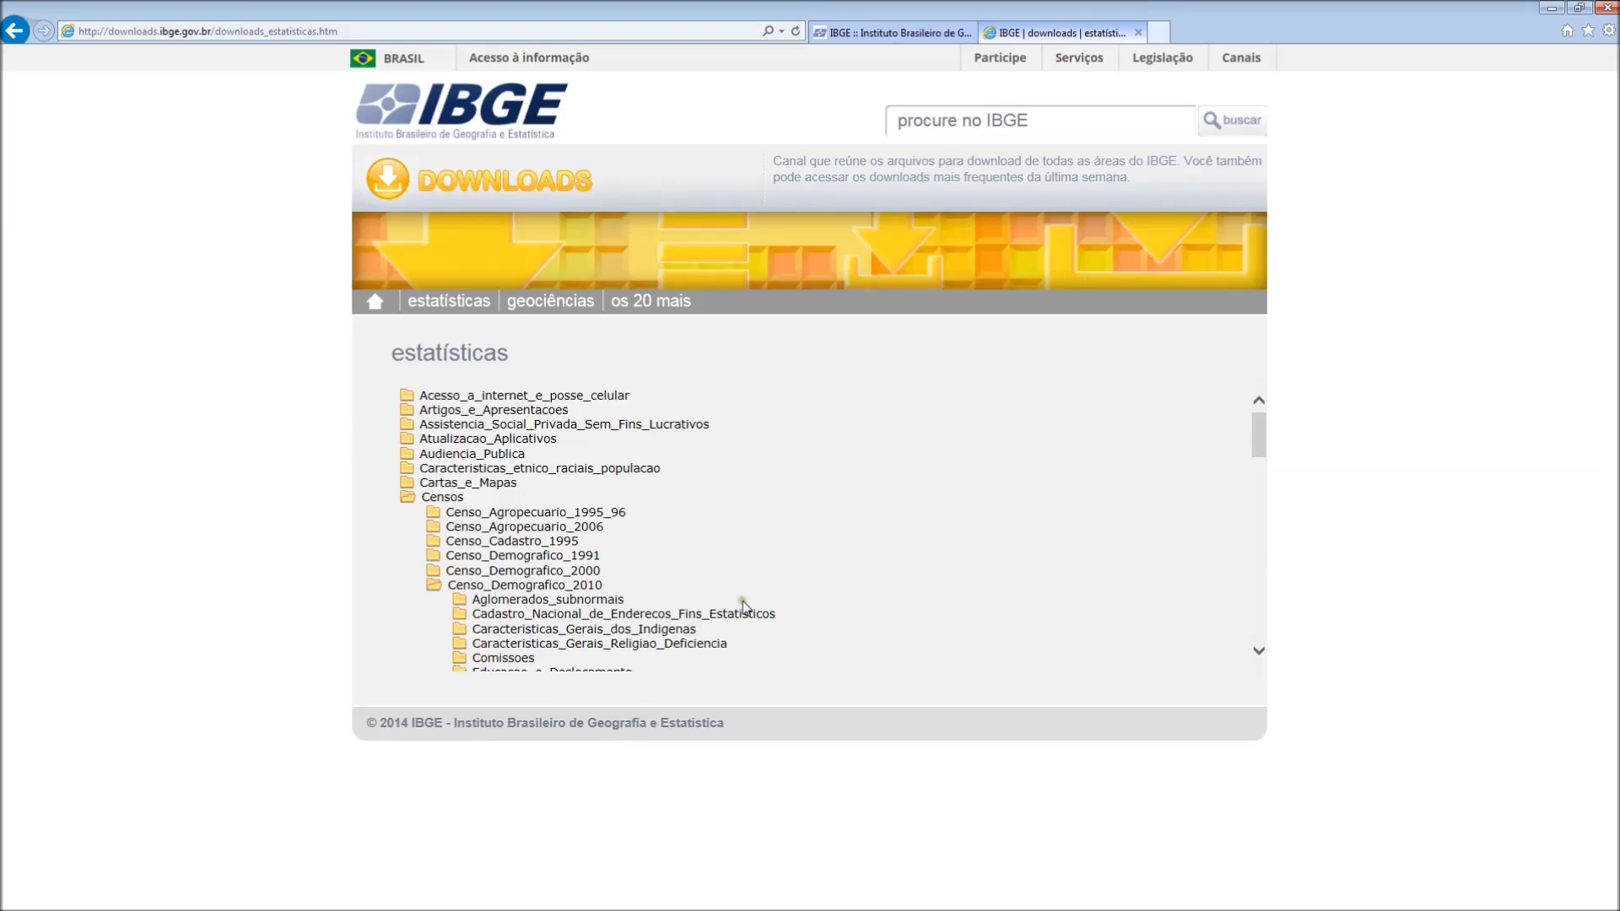
pyautogui.scroll(-5, 742, 601)
pyautogui.click(582, 570)
pyautogui.scroll(-1, 777, 565)
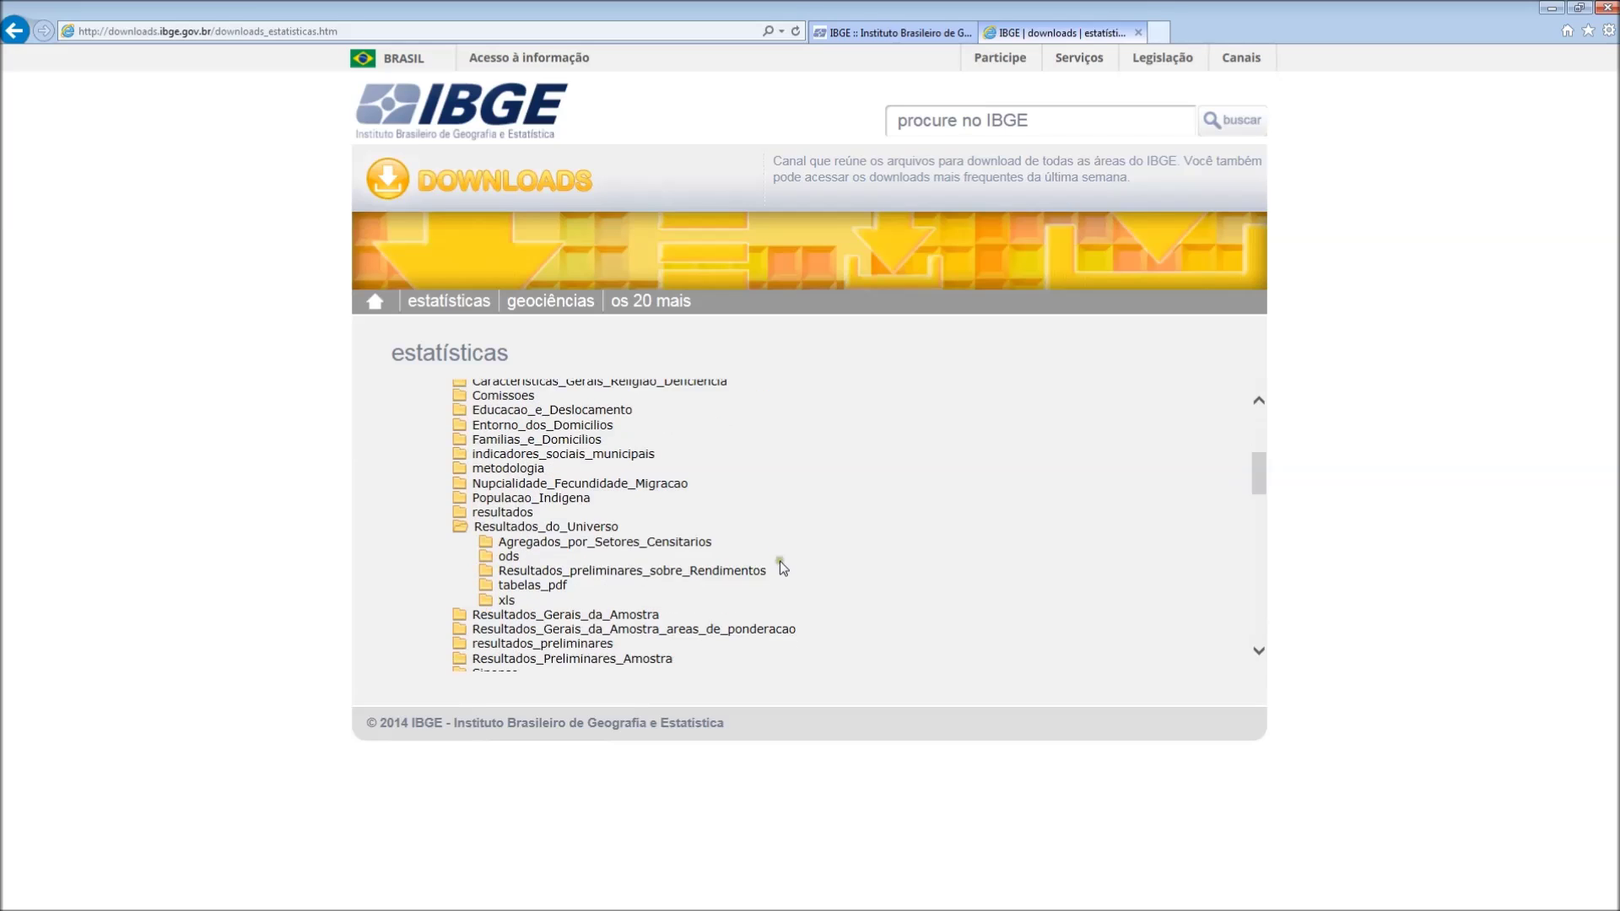
pyautogui.click(632, 542)
pyautogui.scroll(-1, 821, 550)
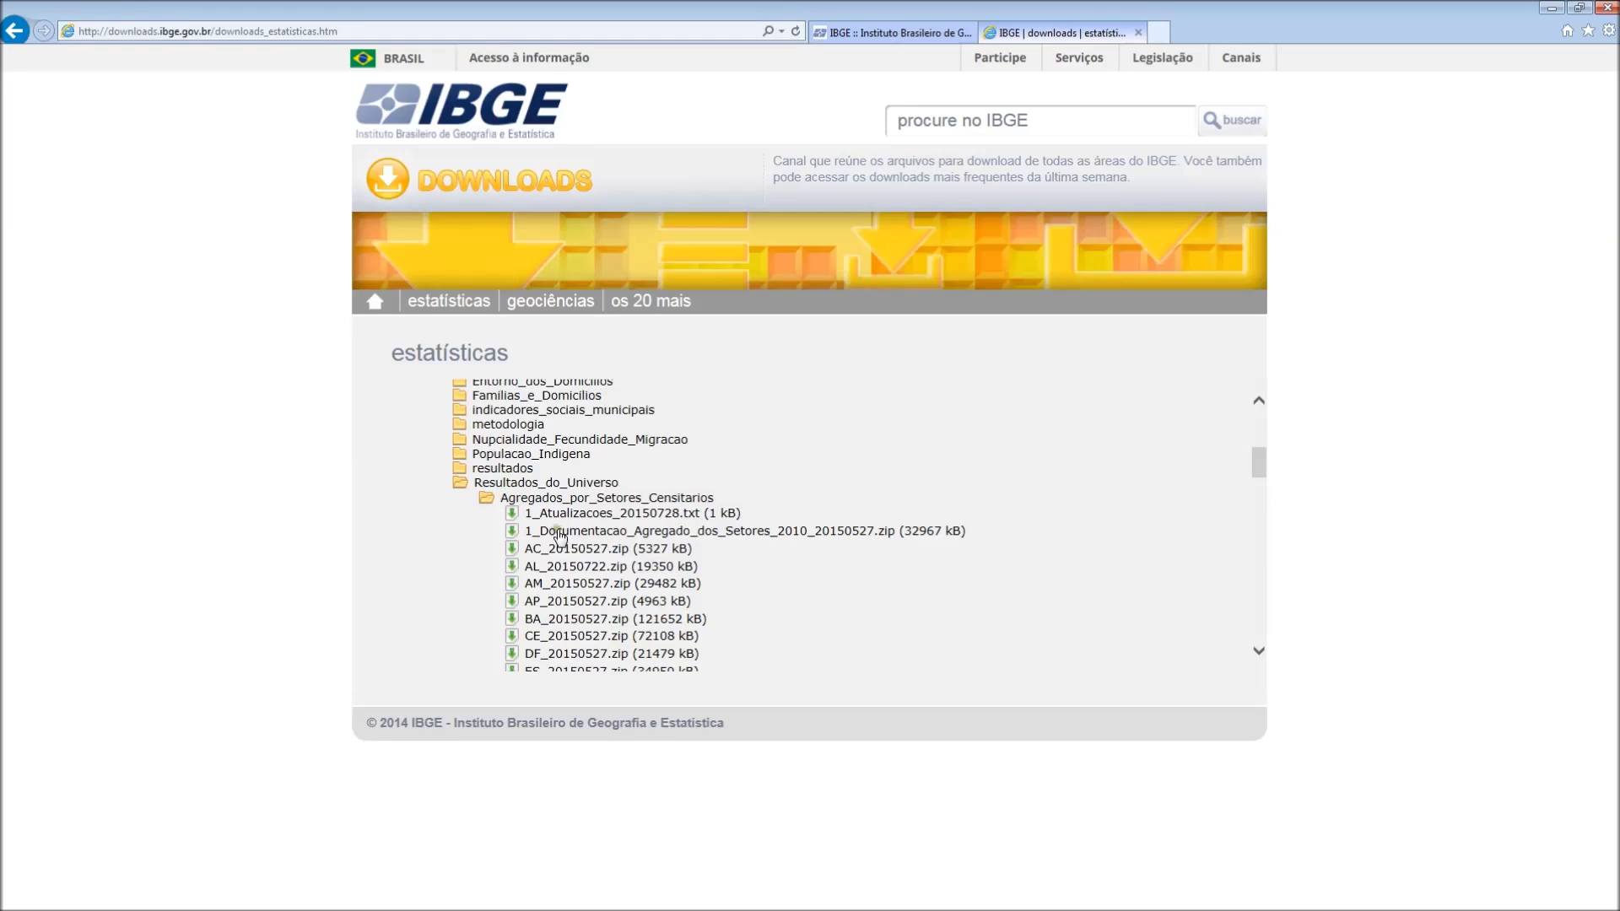
# Download 1_Documentacao_Agregado_dos_Setores_2010_20150527.zip into C:\Temp\IBGE.
pyautogui.click(848, 541)
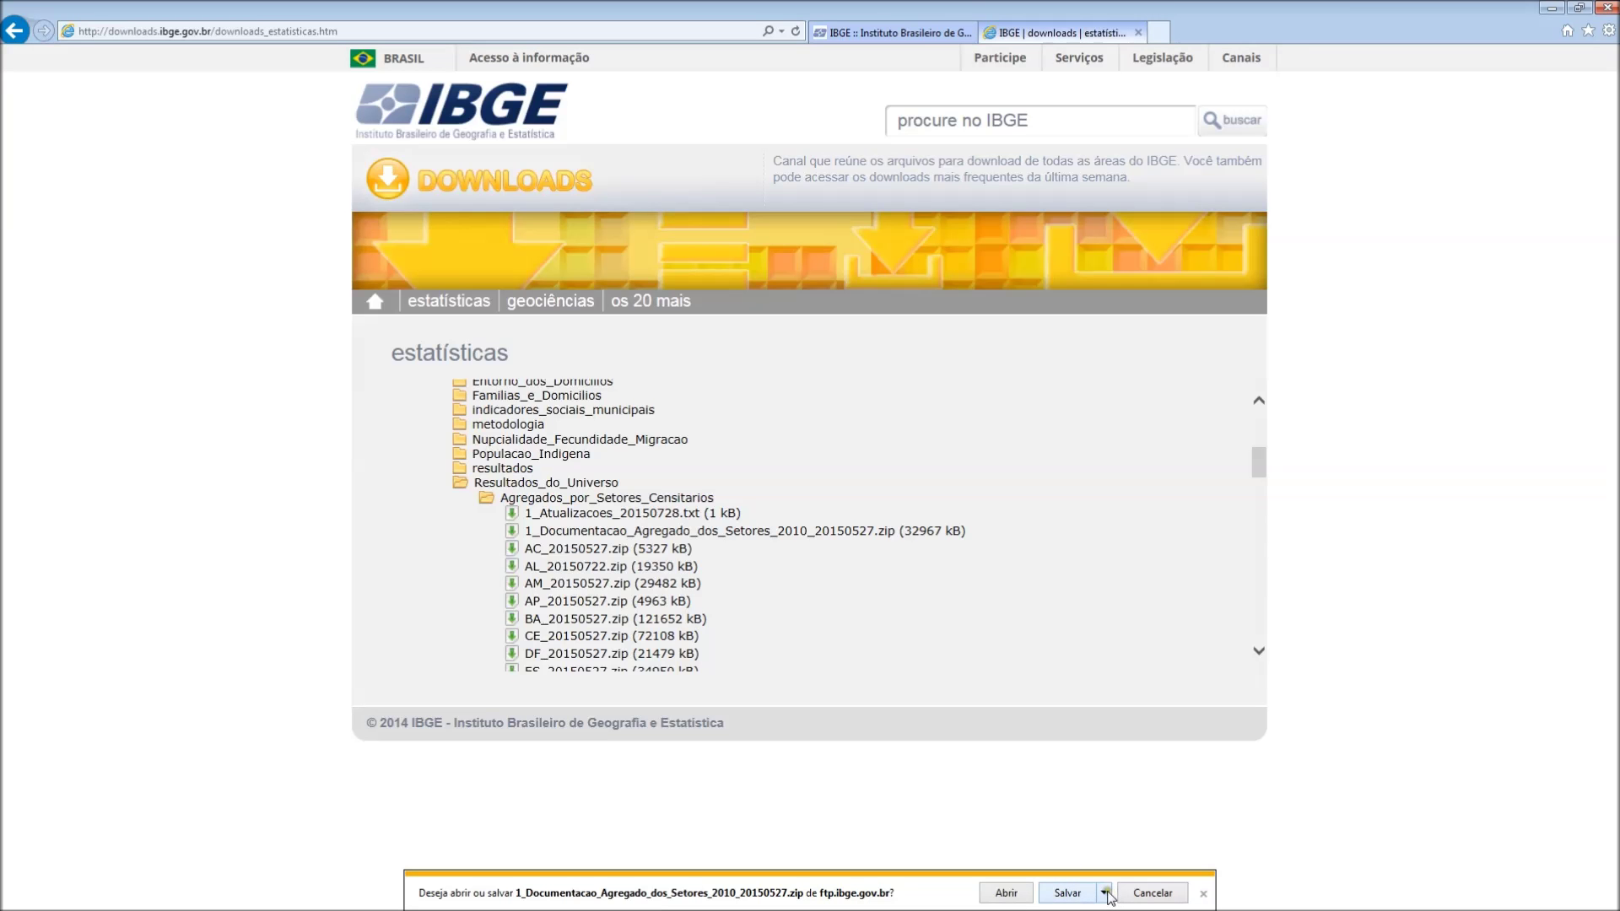
pyautogui.click(1104, 893)
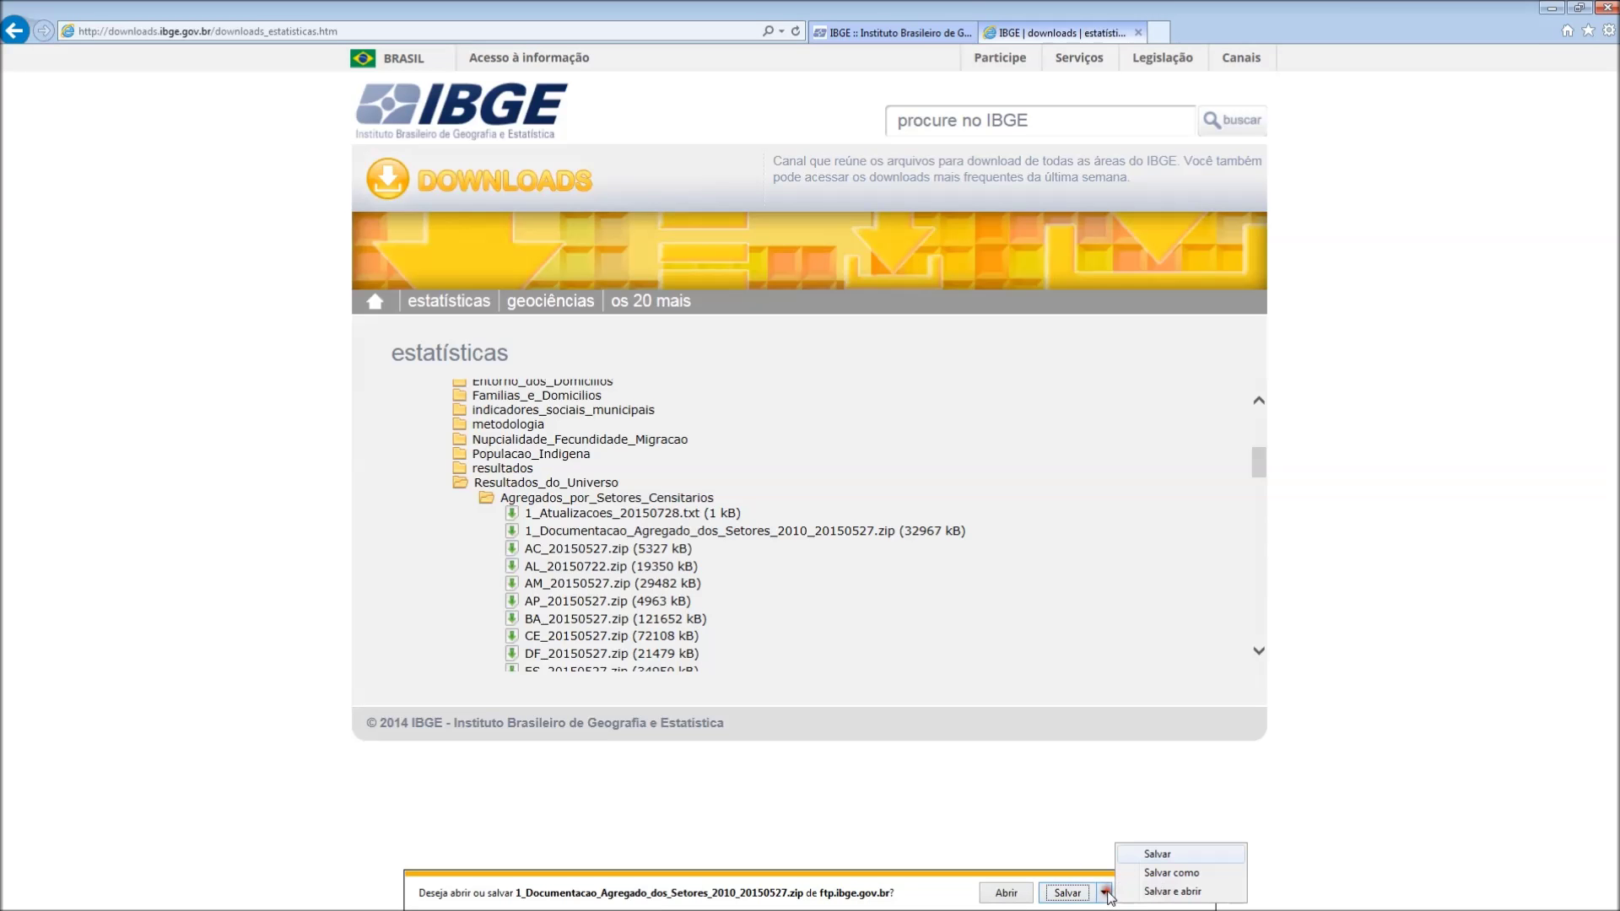
pyautogui.click(1181, 873)
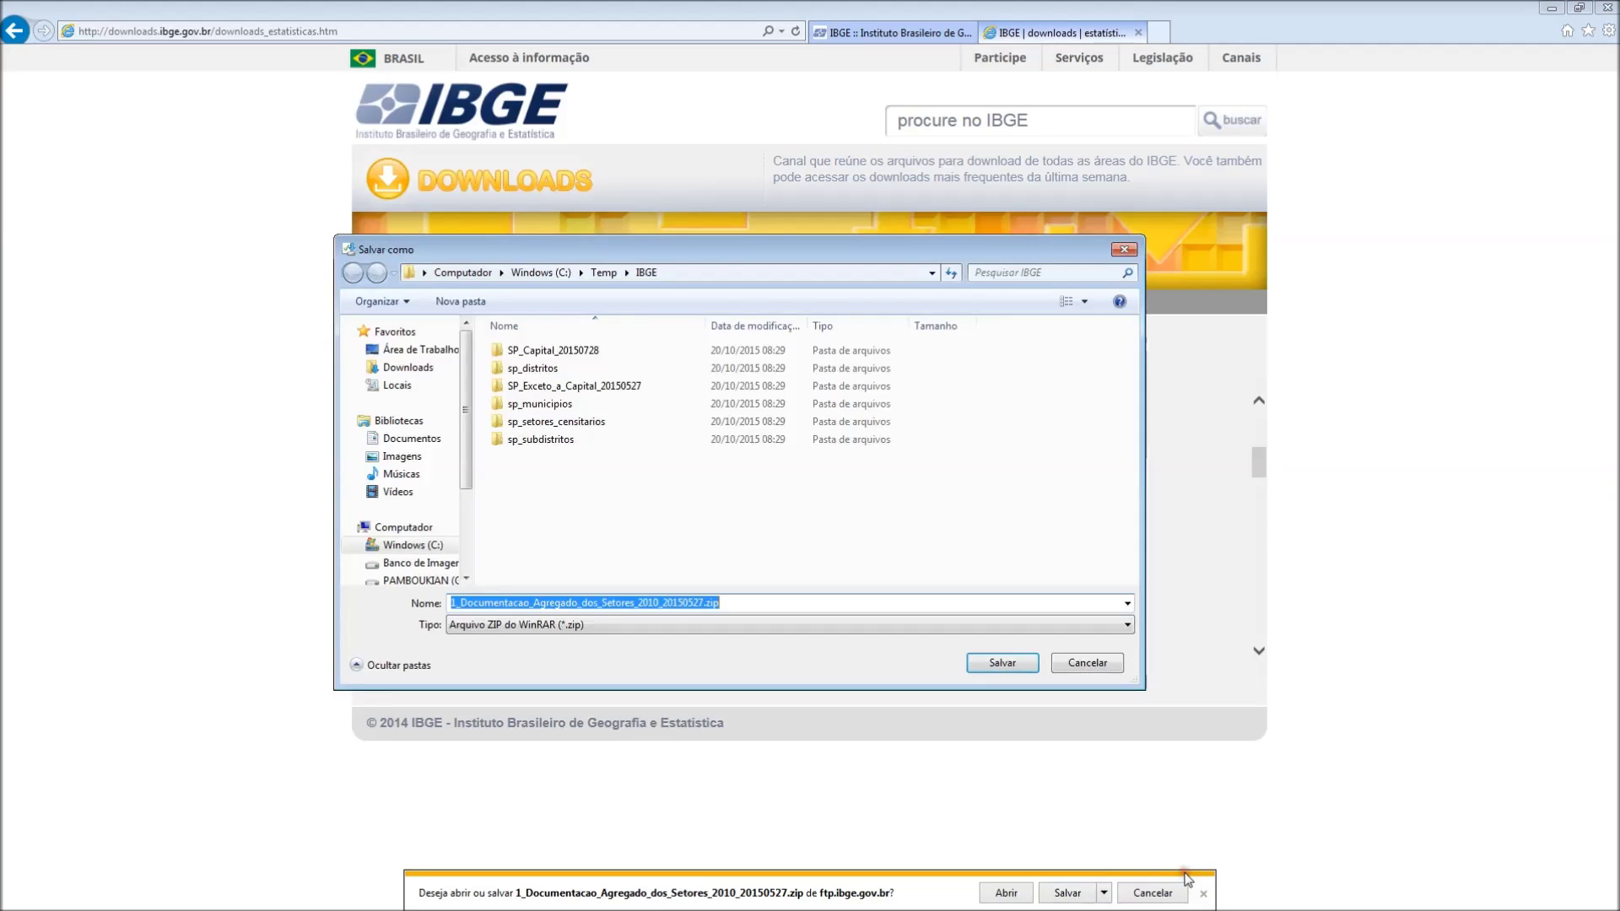
pyautogui.click(1009, 664)
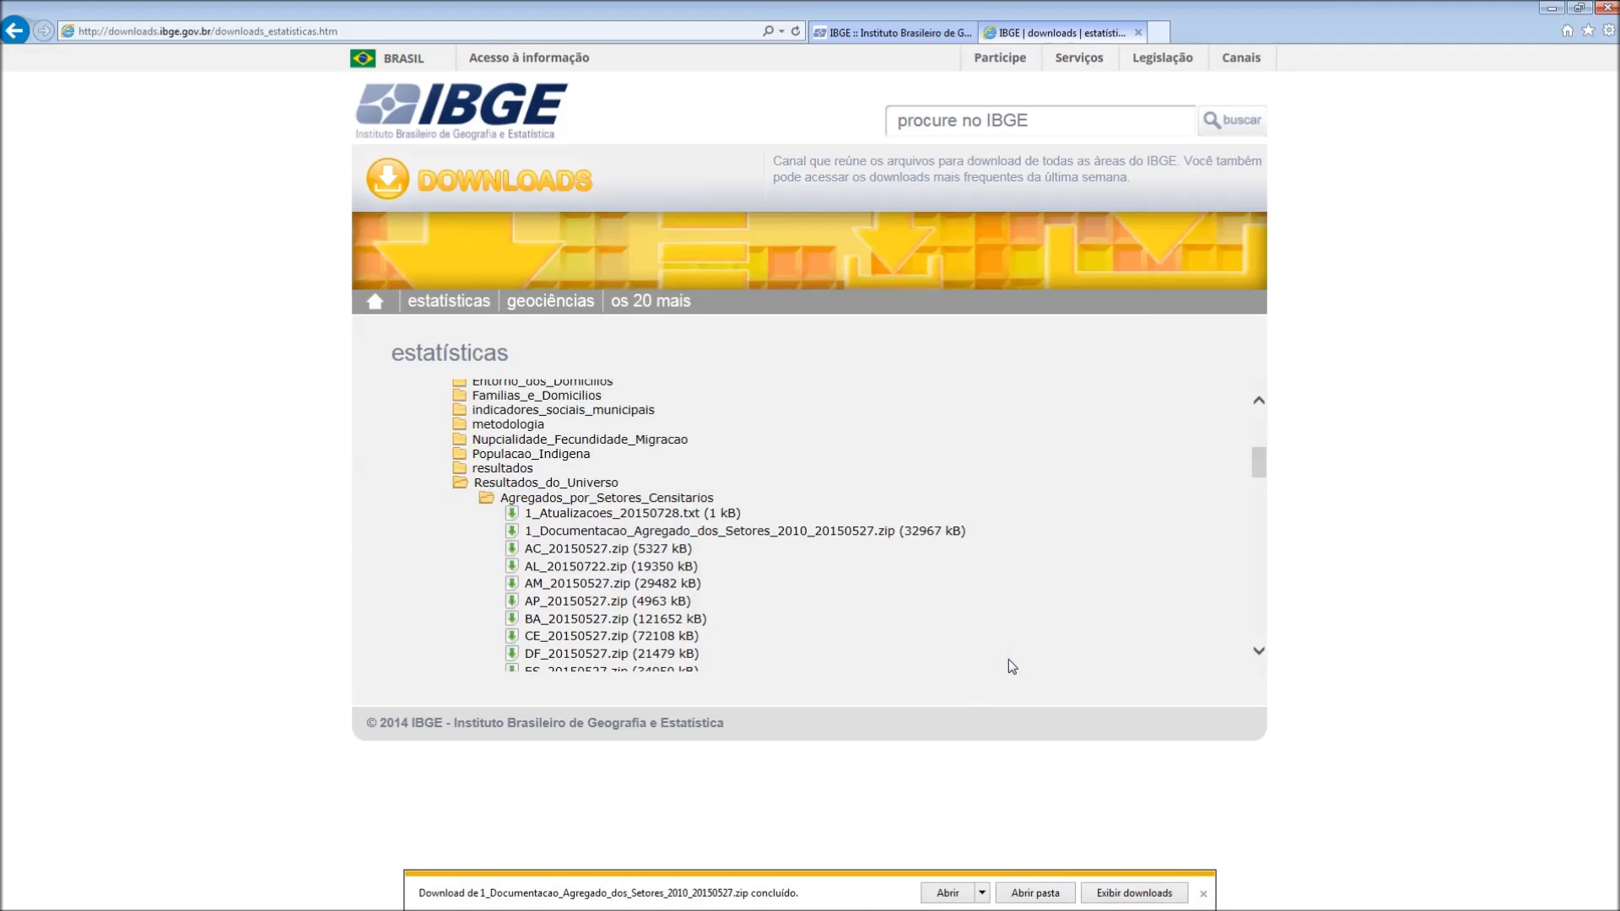
pyautogui.click(1205, 895)
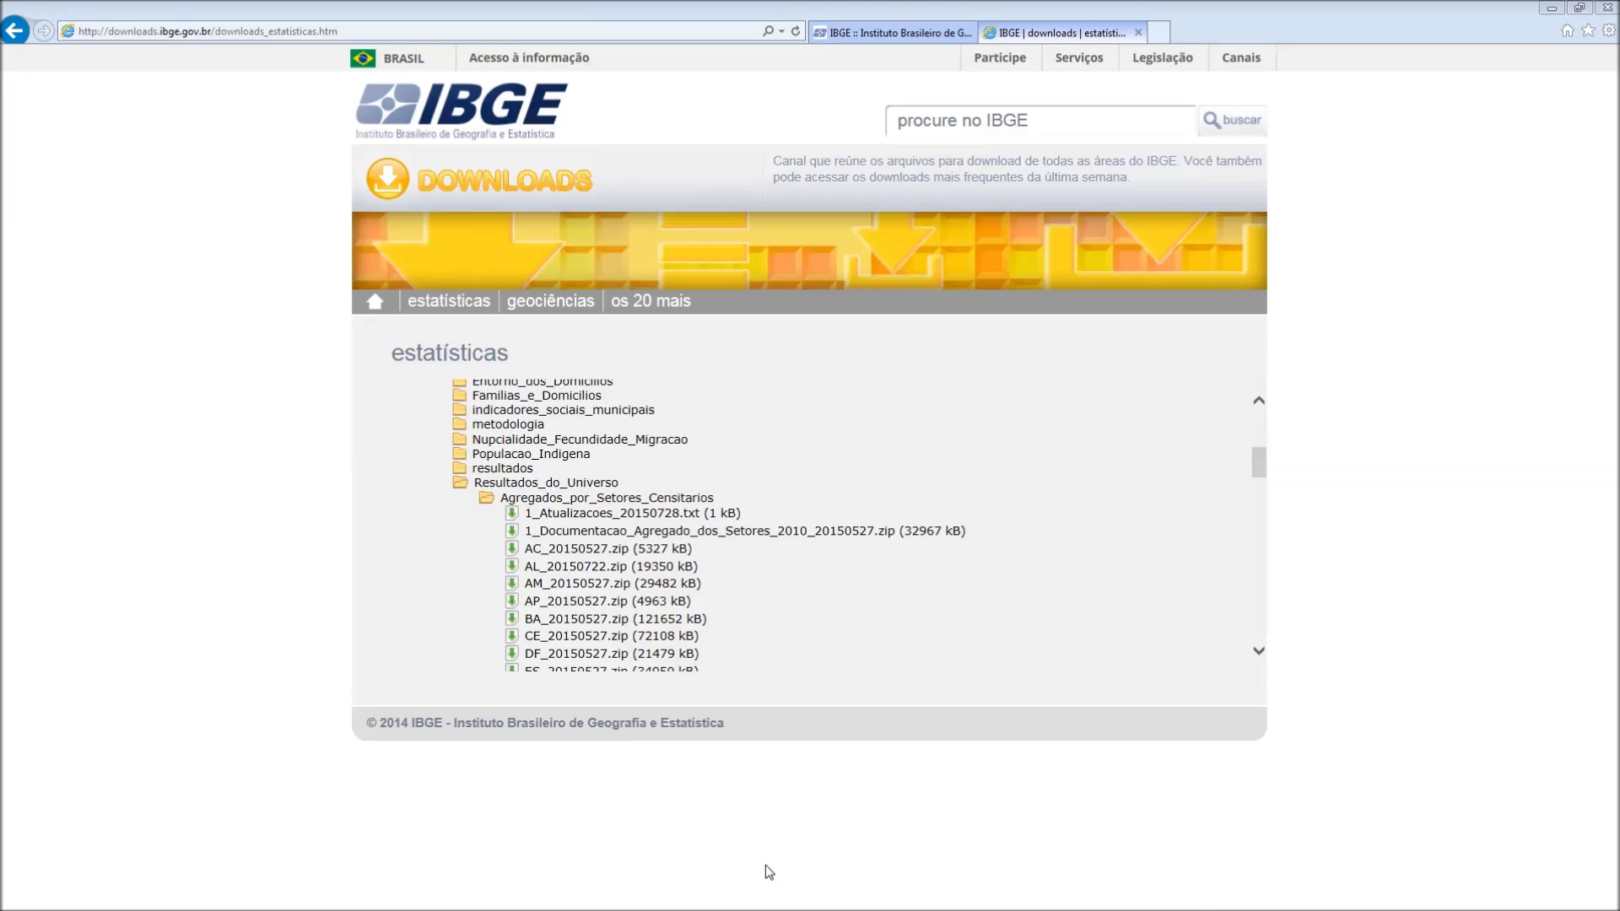
# In C:\Temp\IBGE, extract the 1_Documentacao_Agregado_dos_Setores_2010_20150527 archive with 7-Zip into its own folder and permanently delete the ZIP.
pyautogui.hotkey('alt', 'Tab')
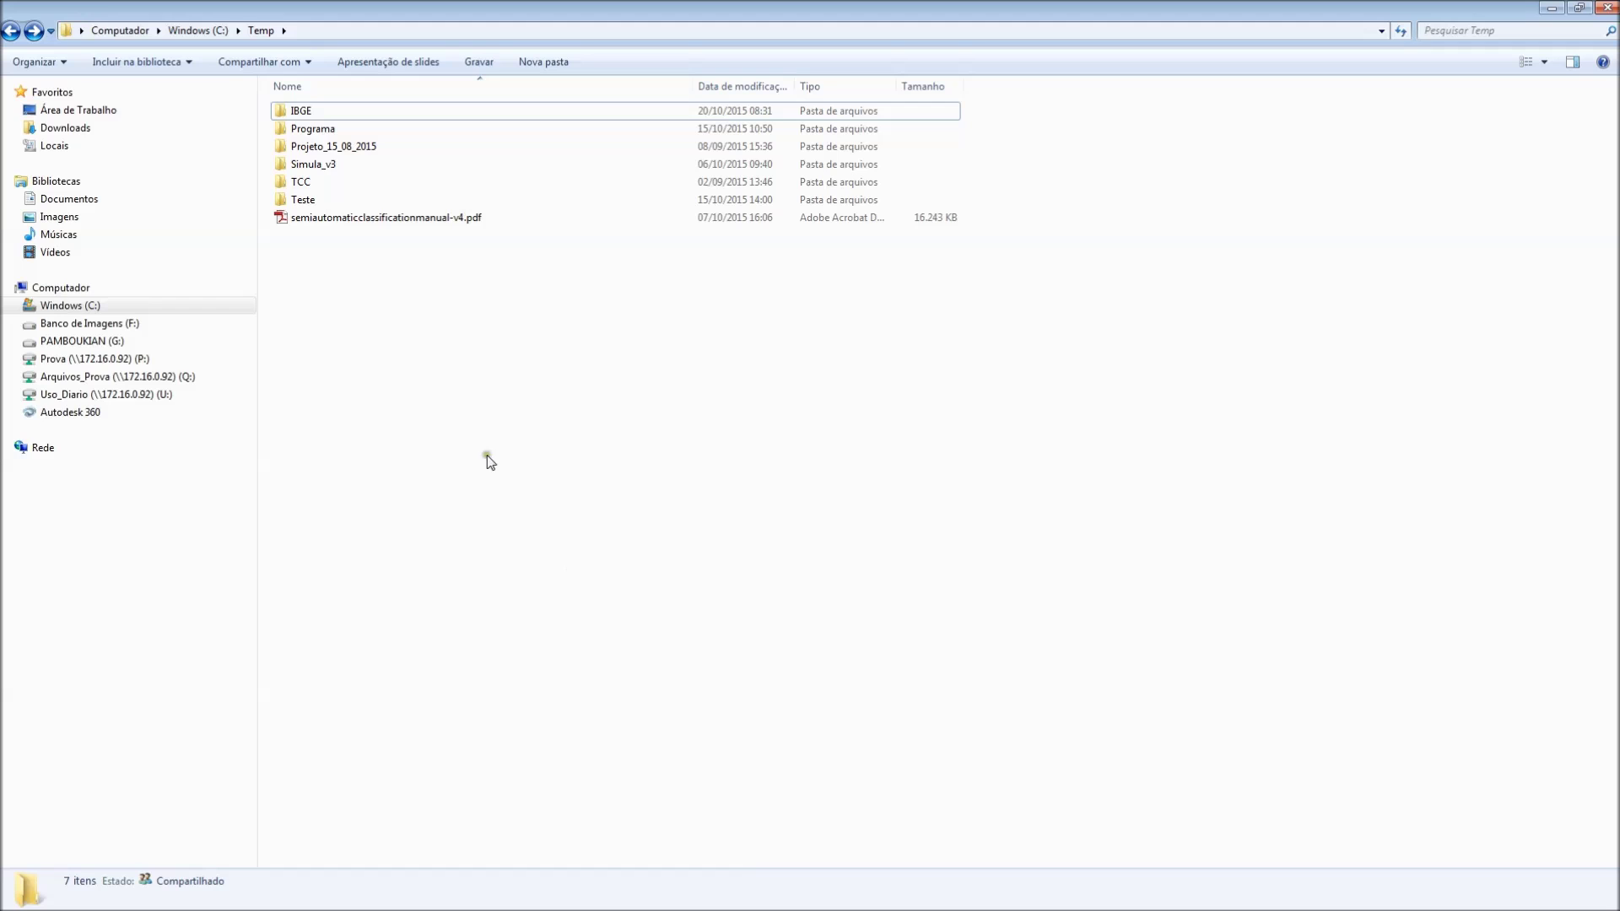
pyautogui.doubleClick(324, 113)
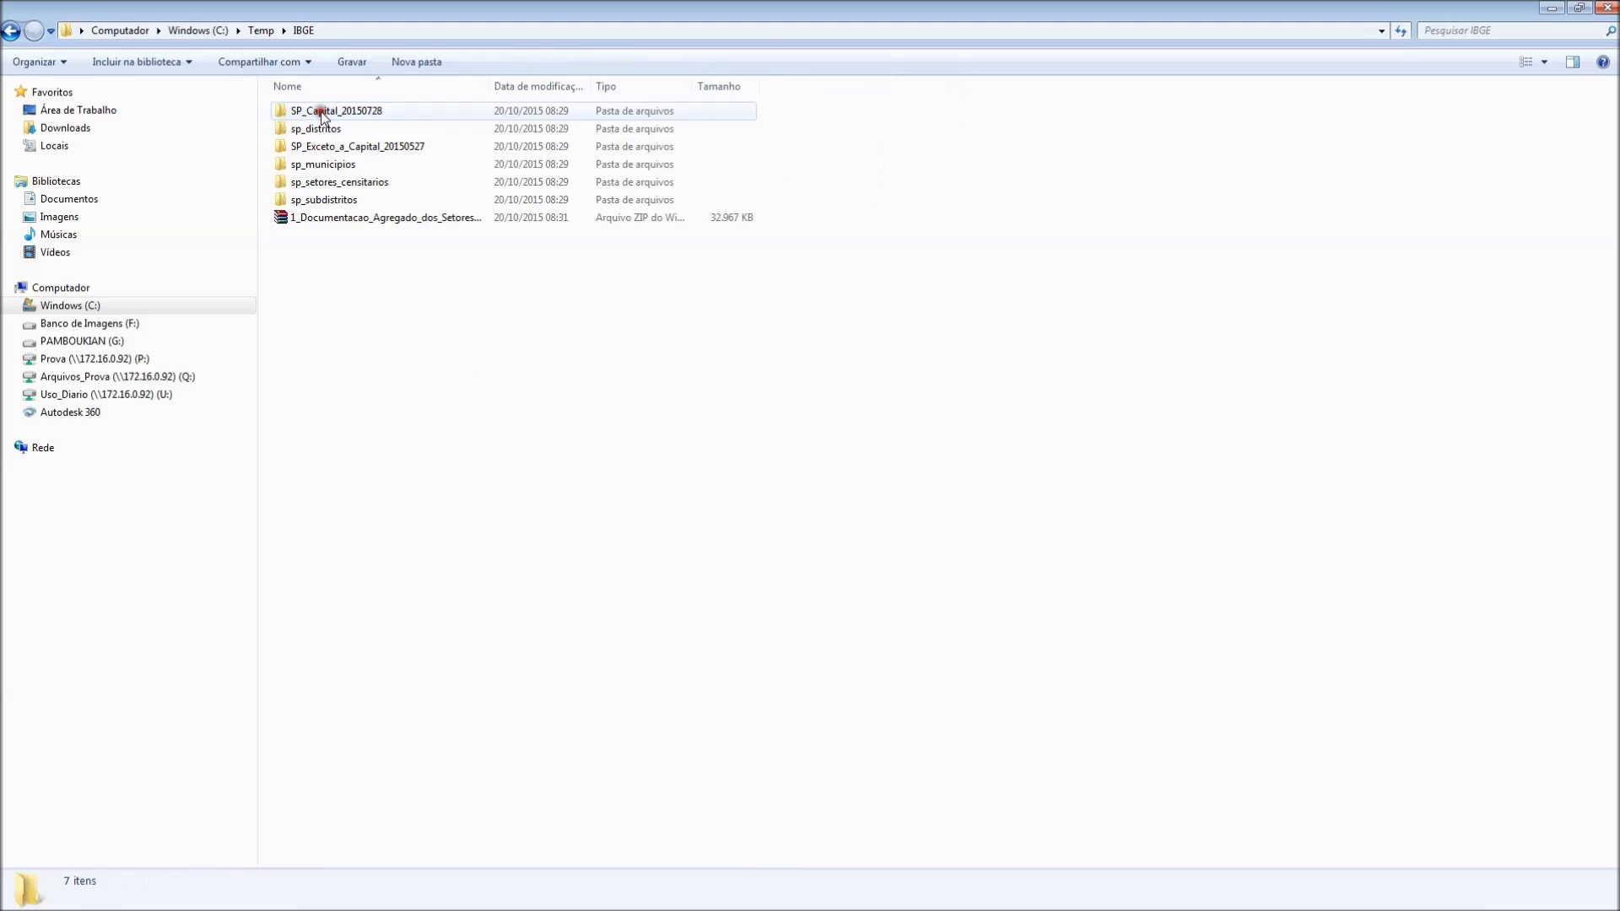
pyautogui.click(380, 220)
pyautogui.rightClick(380, 219)
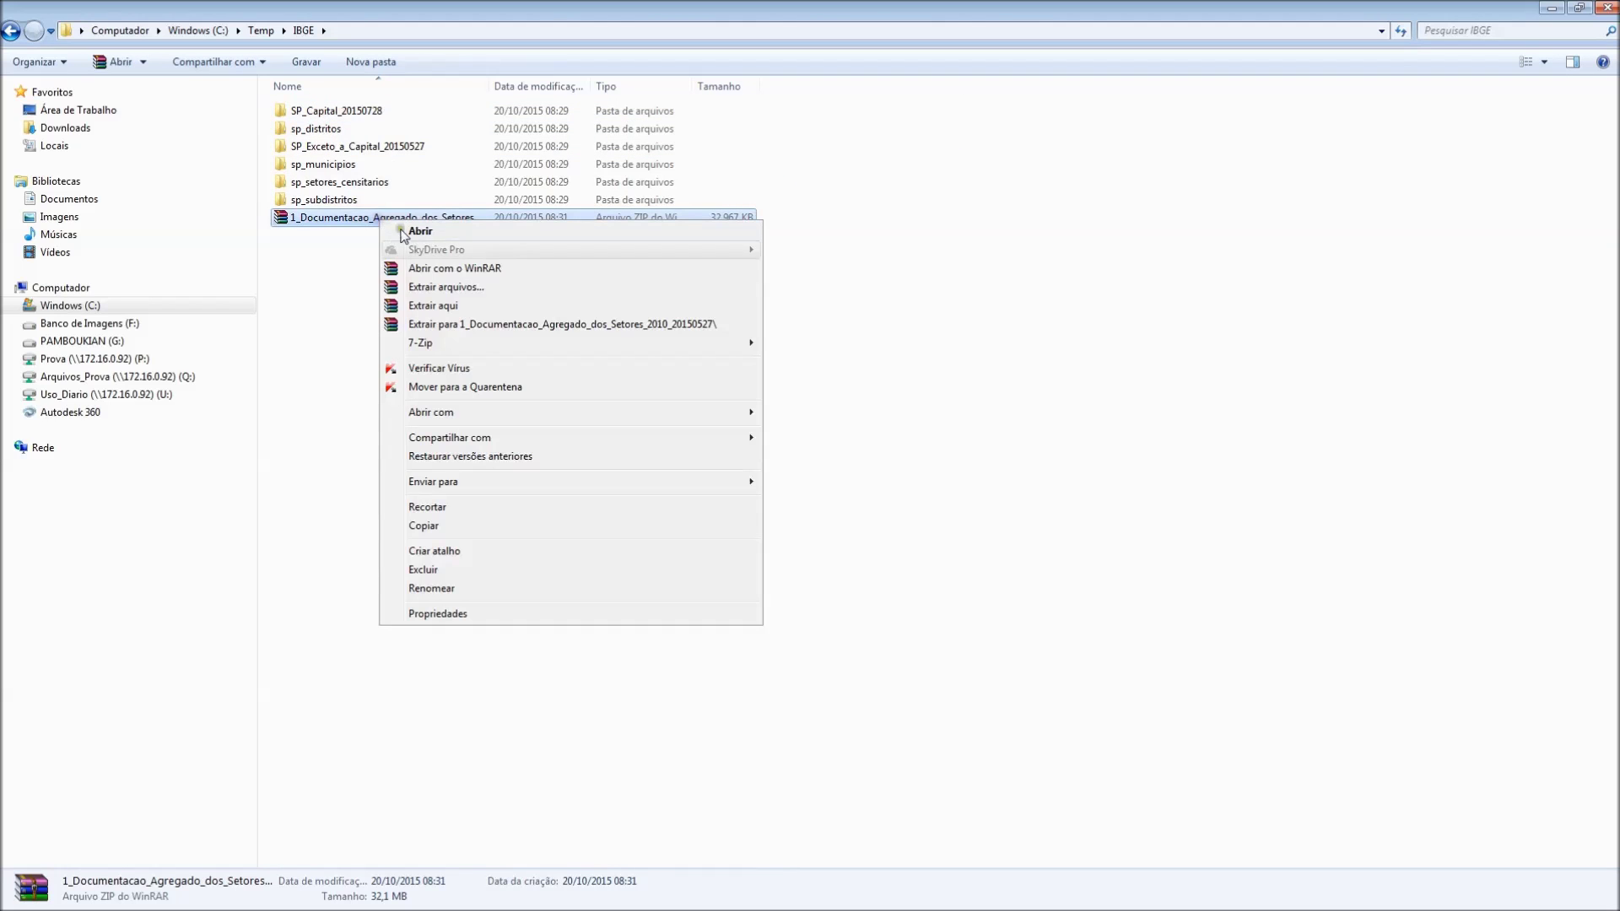
pyautogui.moveTo(468, 347)
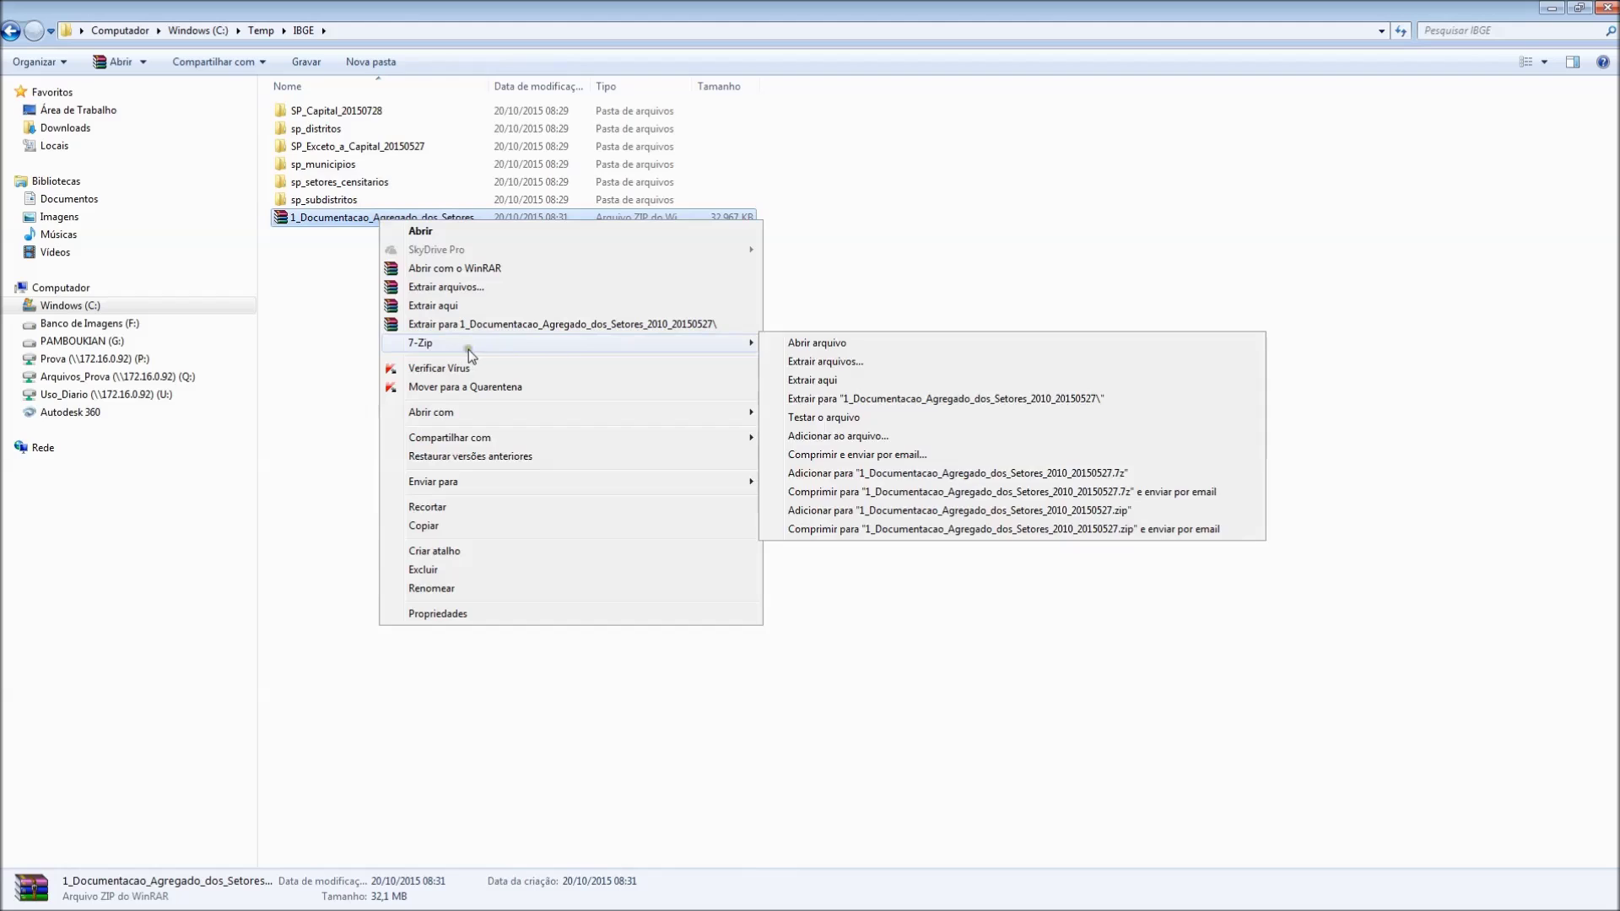
pyautogui.click(851, 399)
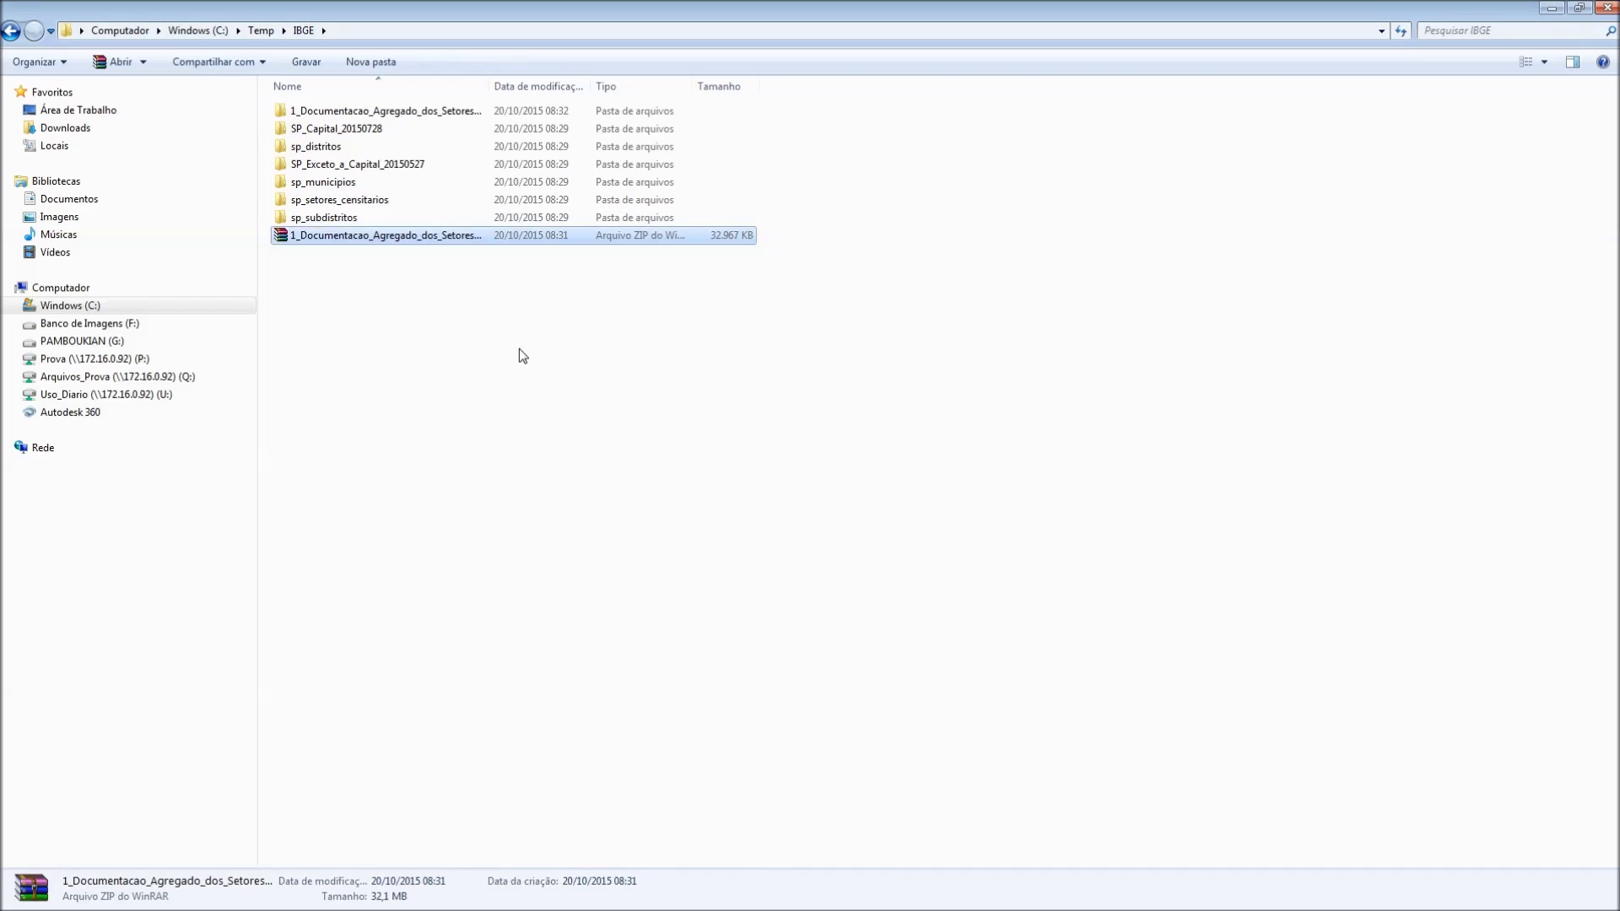
pyautogui.press('Delete')
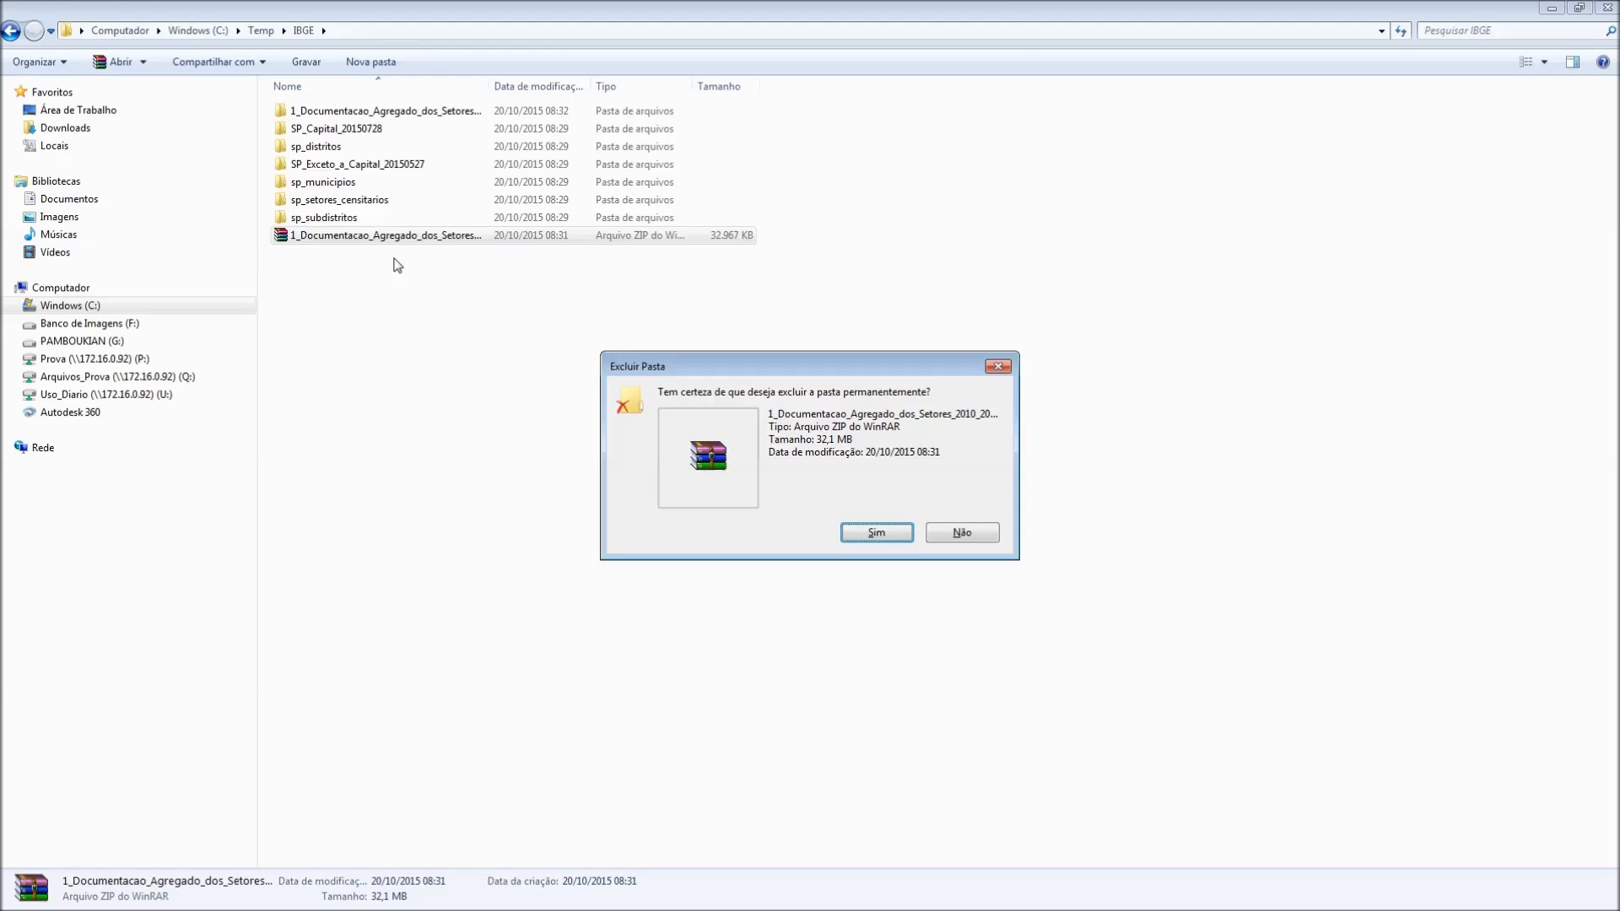
pyautogui.press('Return')
# Show the full file names in the extracted Documentação folder and open BASE DE INFORMAÇÕES POR SETOR CENSITÁRIO Censo 2010 - Universo.pdf.
pyautogui.doubleClick(407, 113)
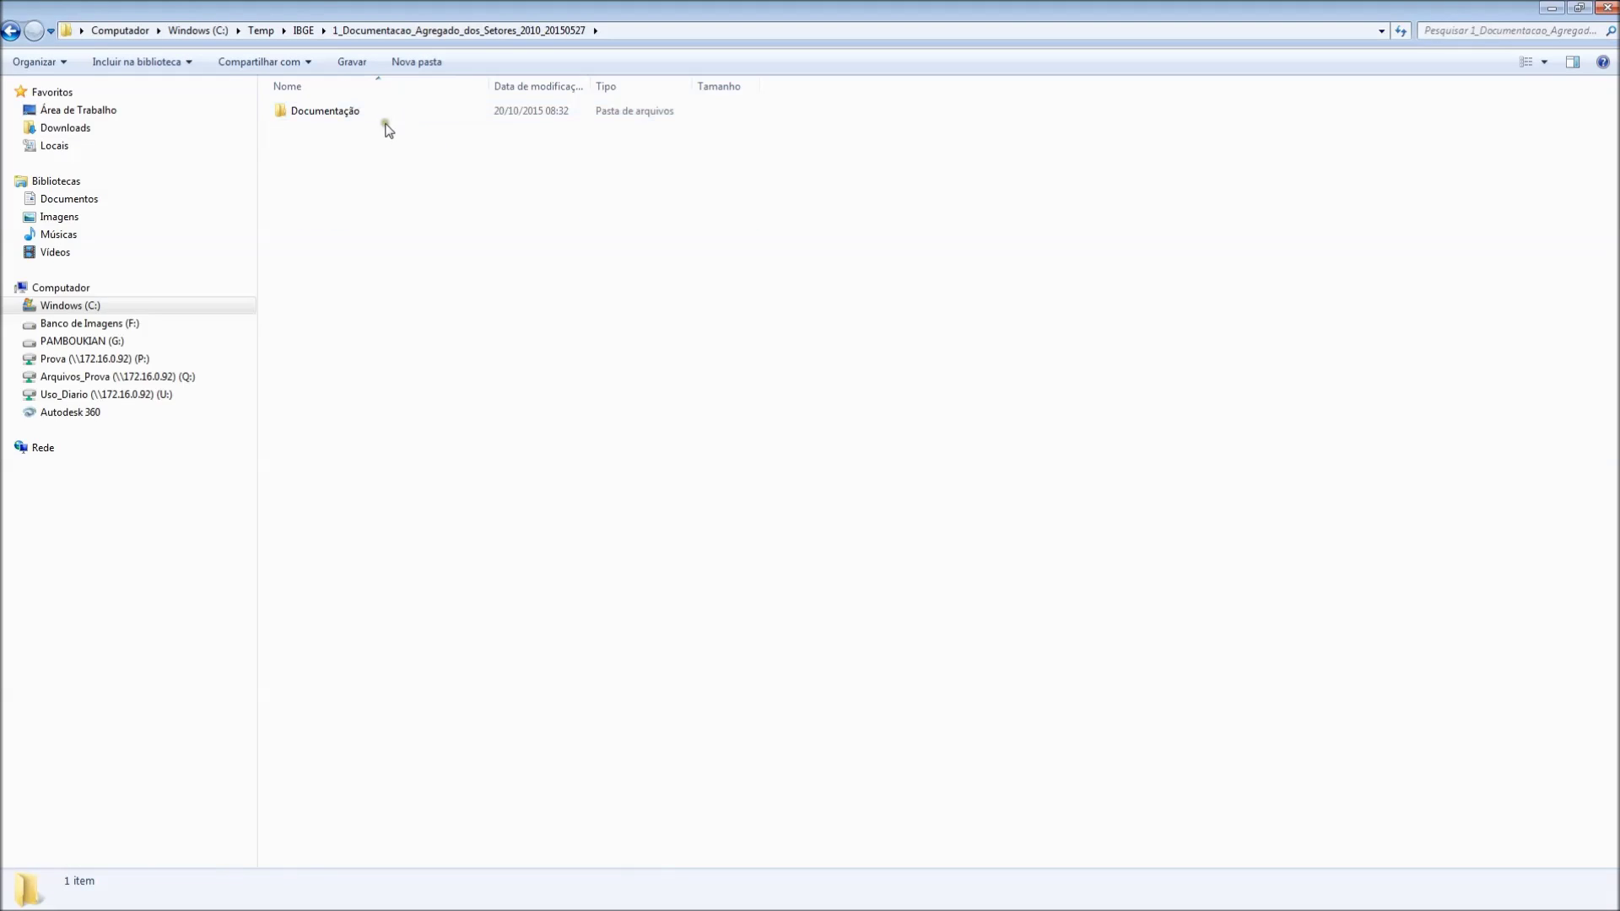
pyautogui.doubleClick(326, 115)
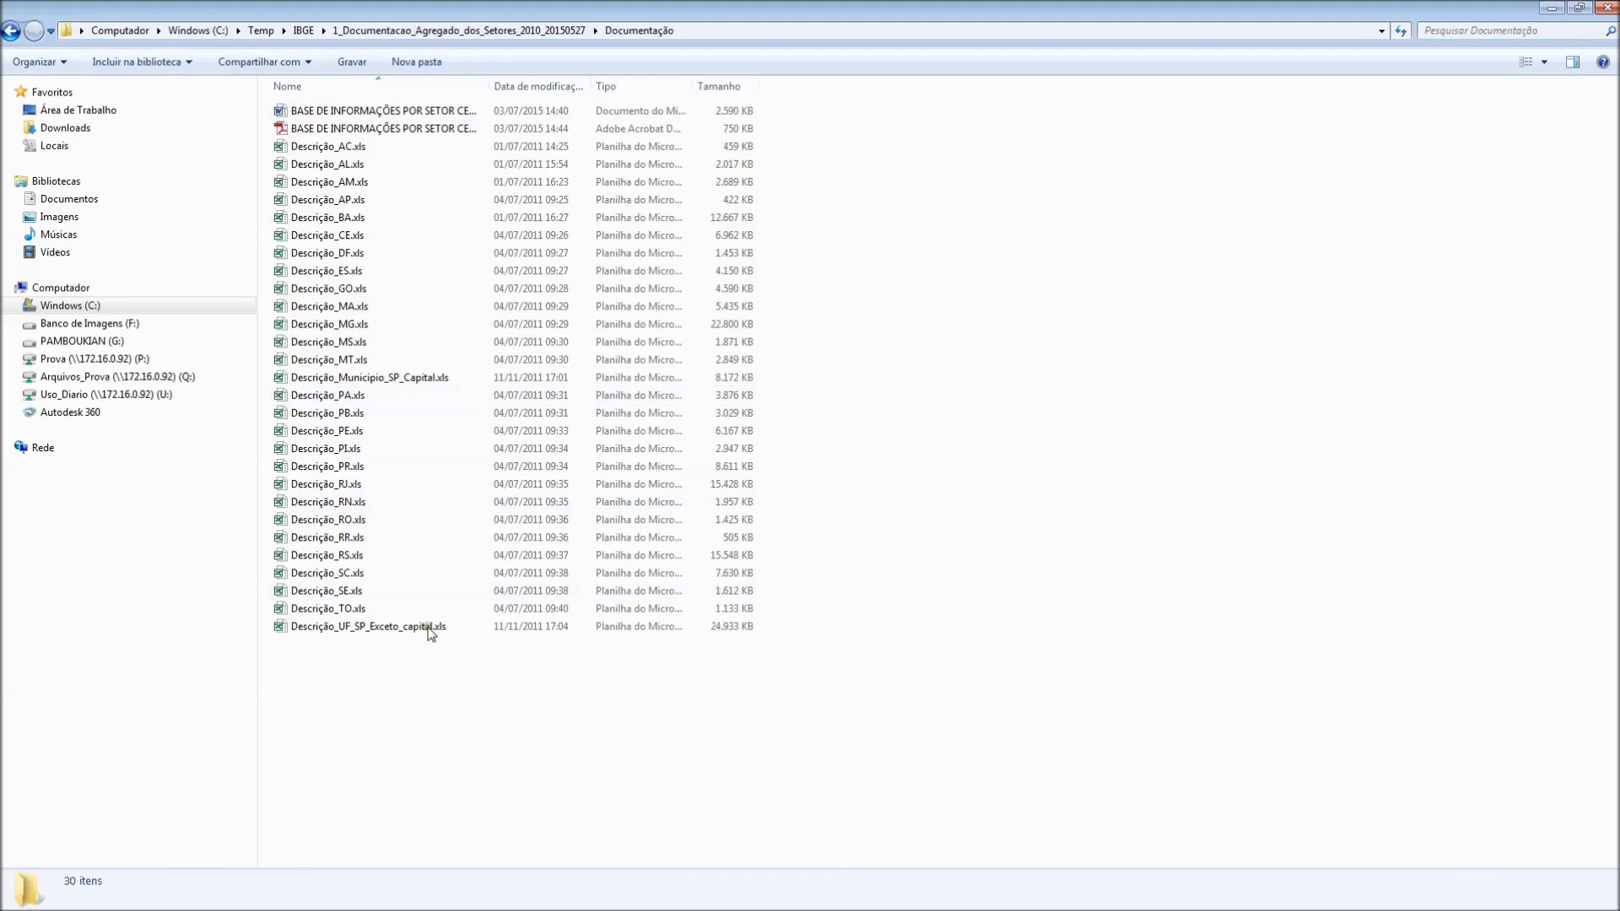
pyautogui.moveTo(490, 87); pyautogui.dragTo(790, 88)
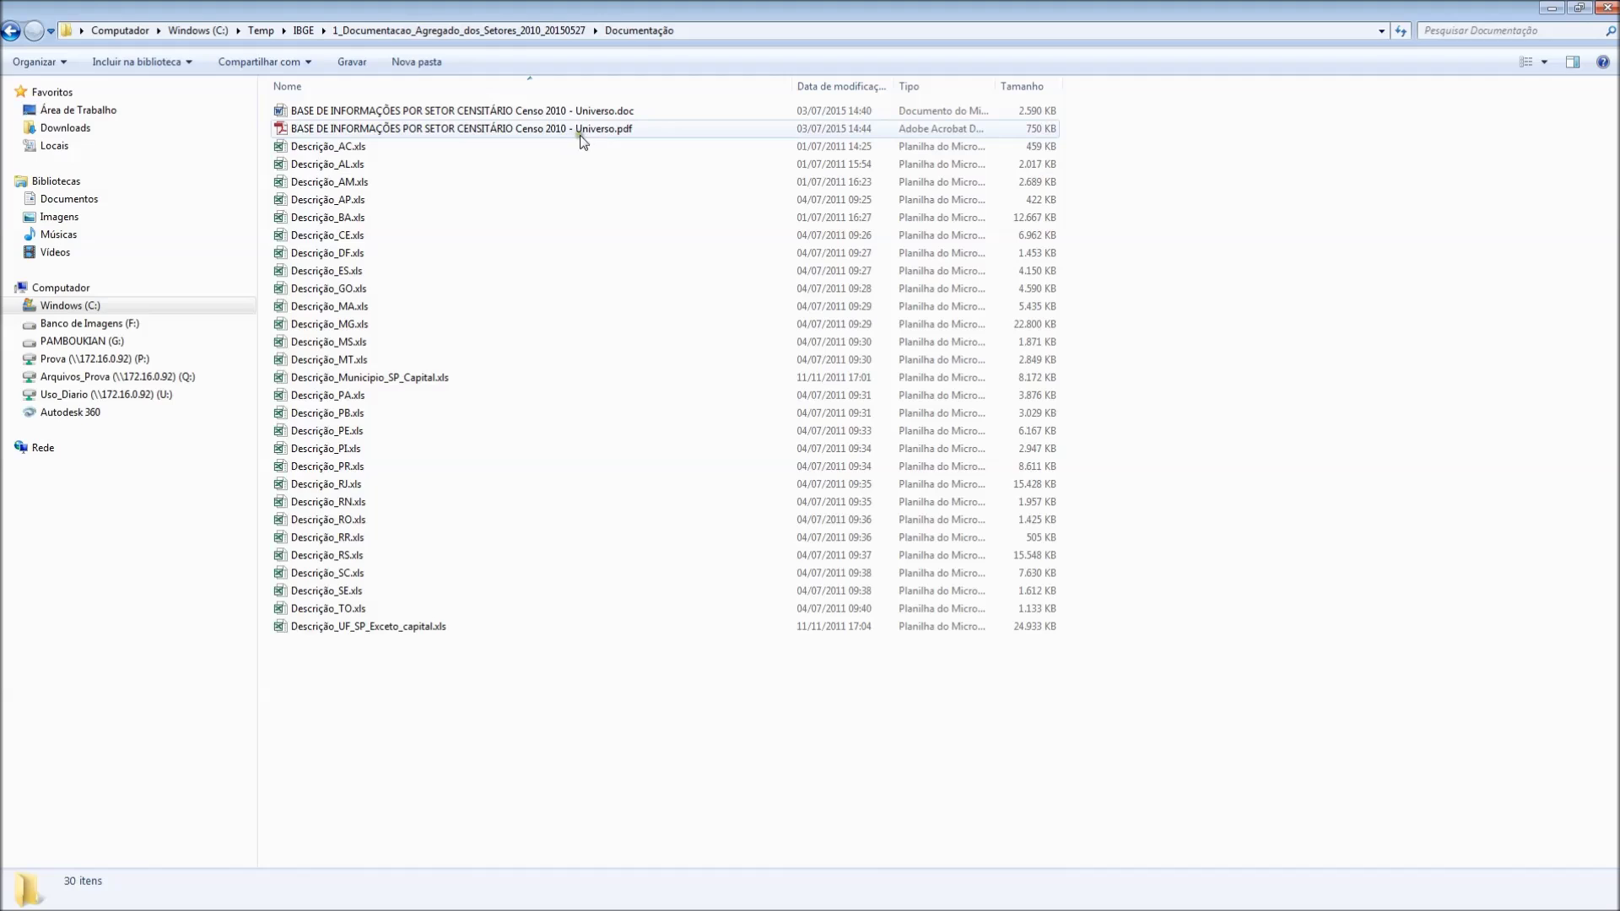
pyautogui.doubleClick(604, 134)
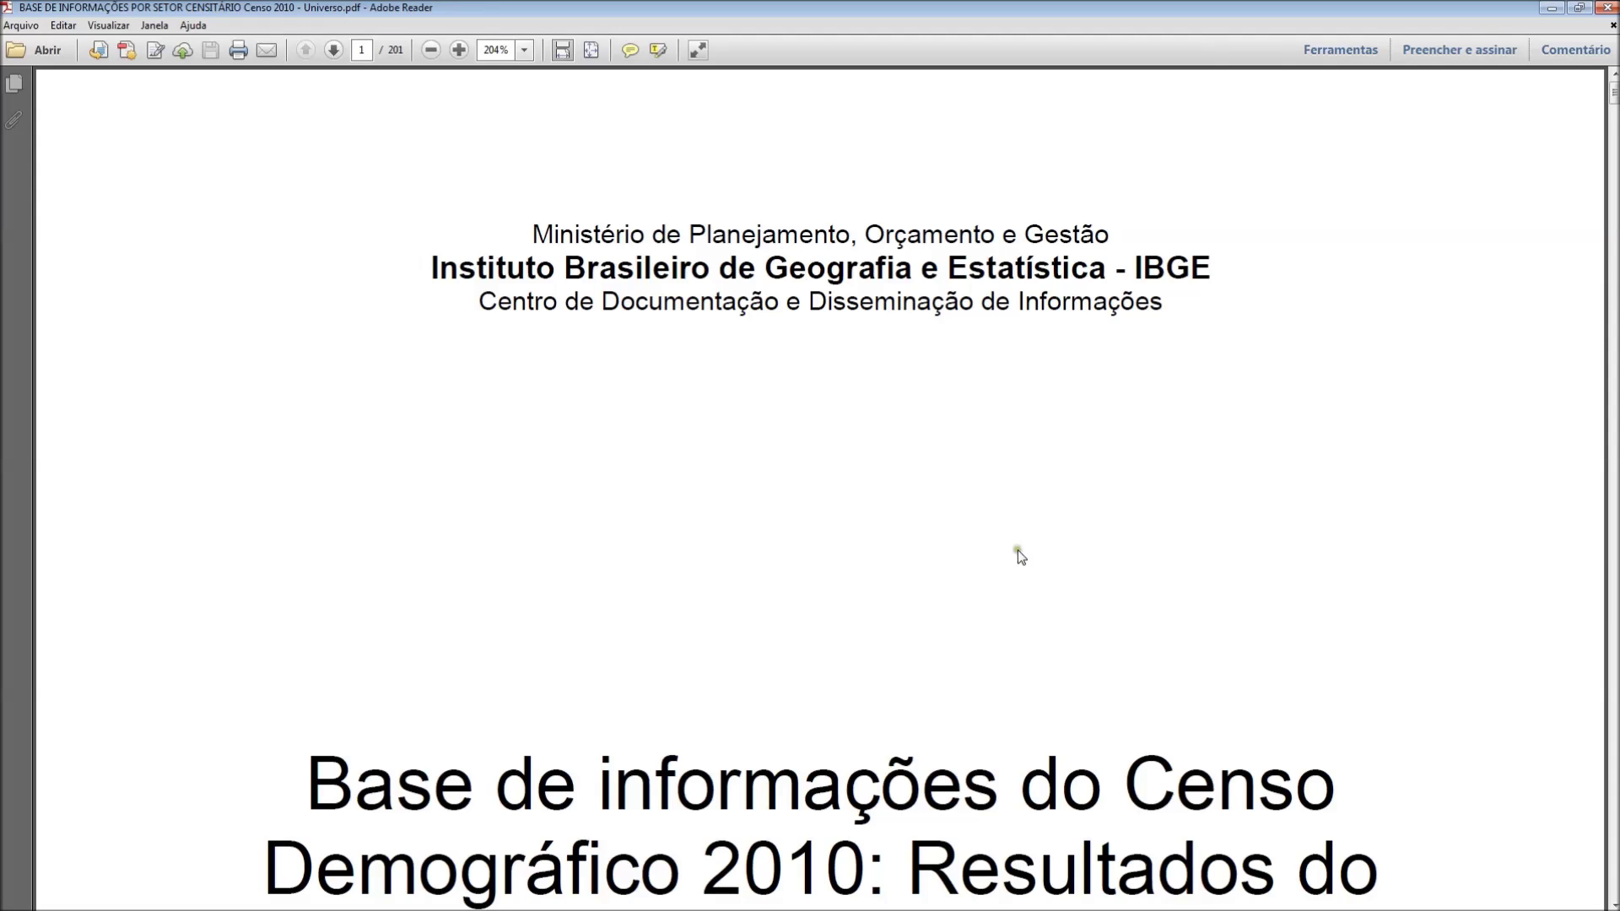
# Examine the PDF's cover and table of contents for the technical notes and the variable lists of each census spreadsheet.
pyautogui.scroll(-3, 1017, 550)
pyautogui.scroll(-2, 1018, 552)
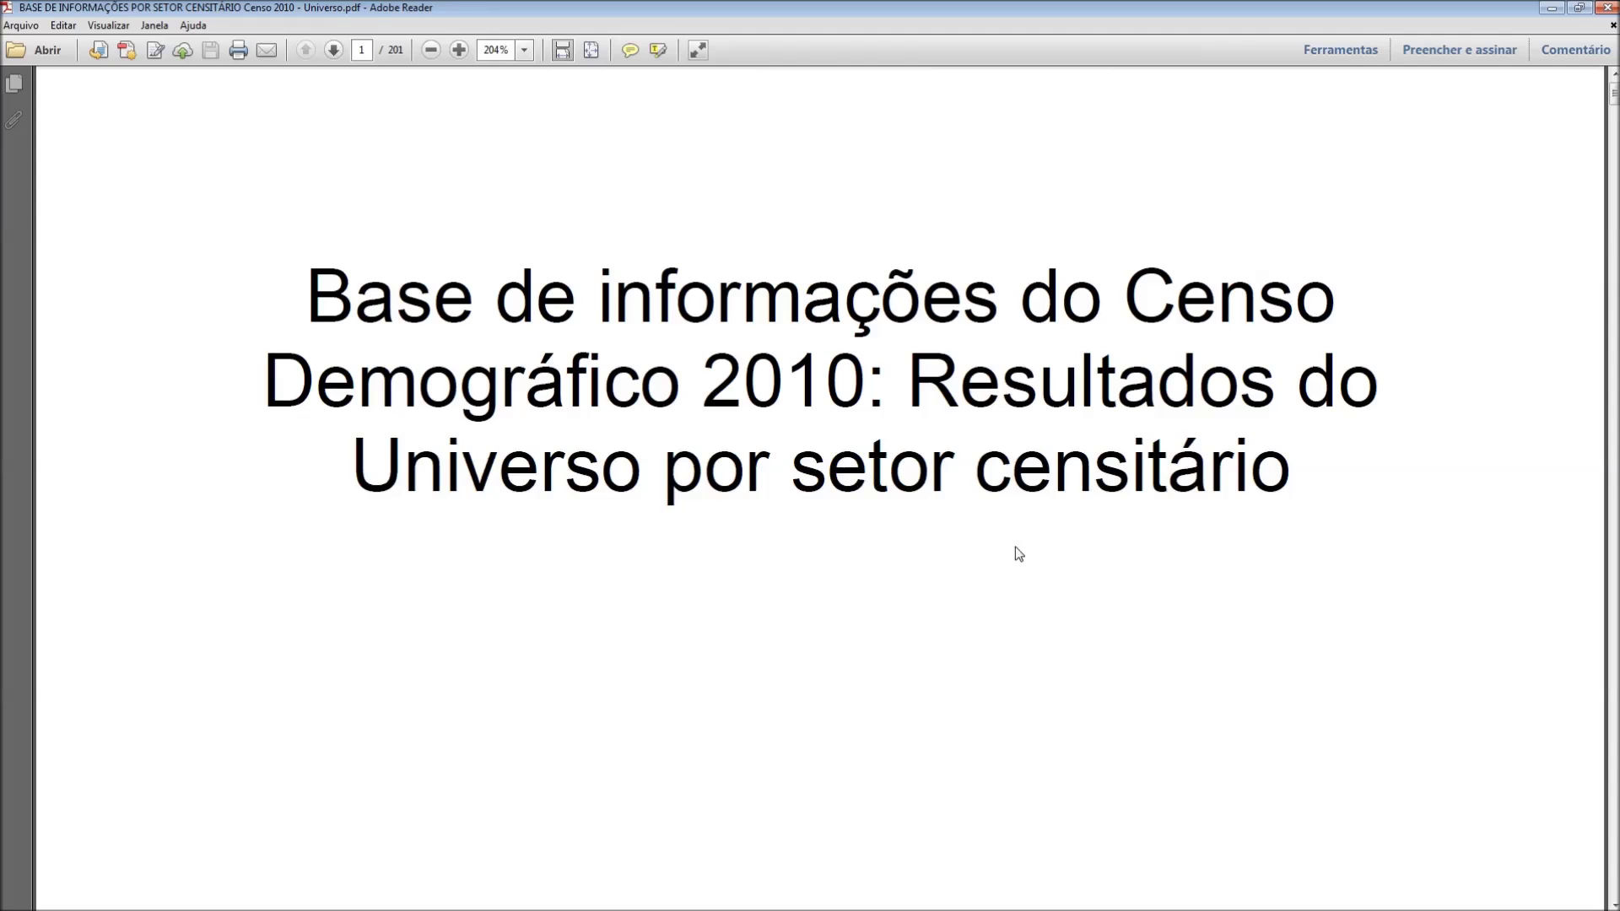
pyautogui.scroll(-15, 1018, 553)
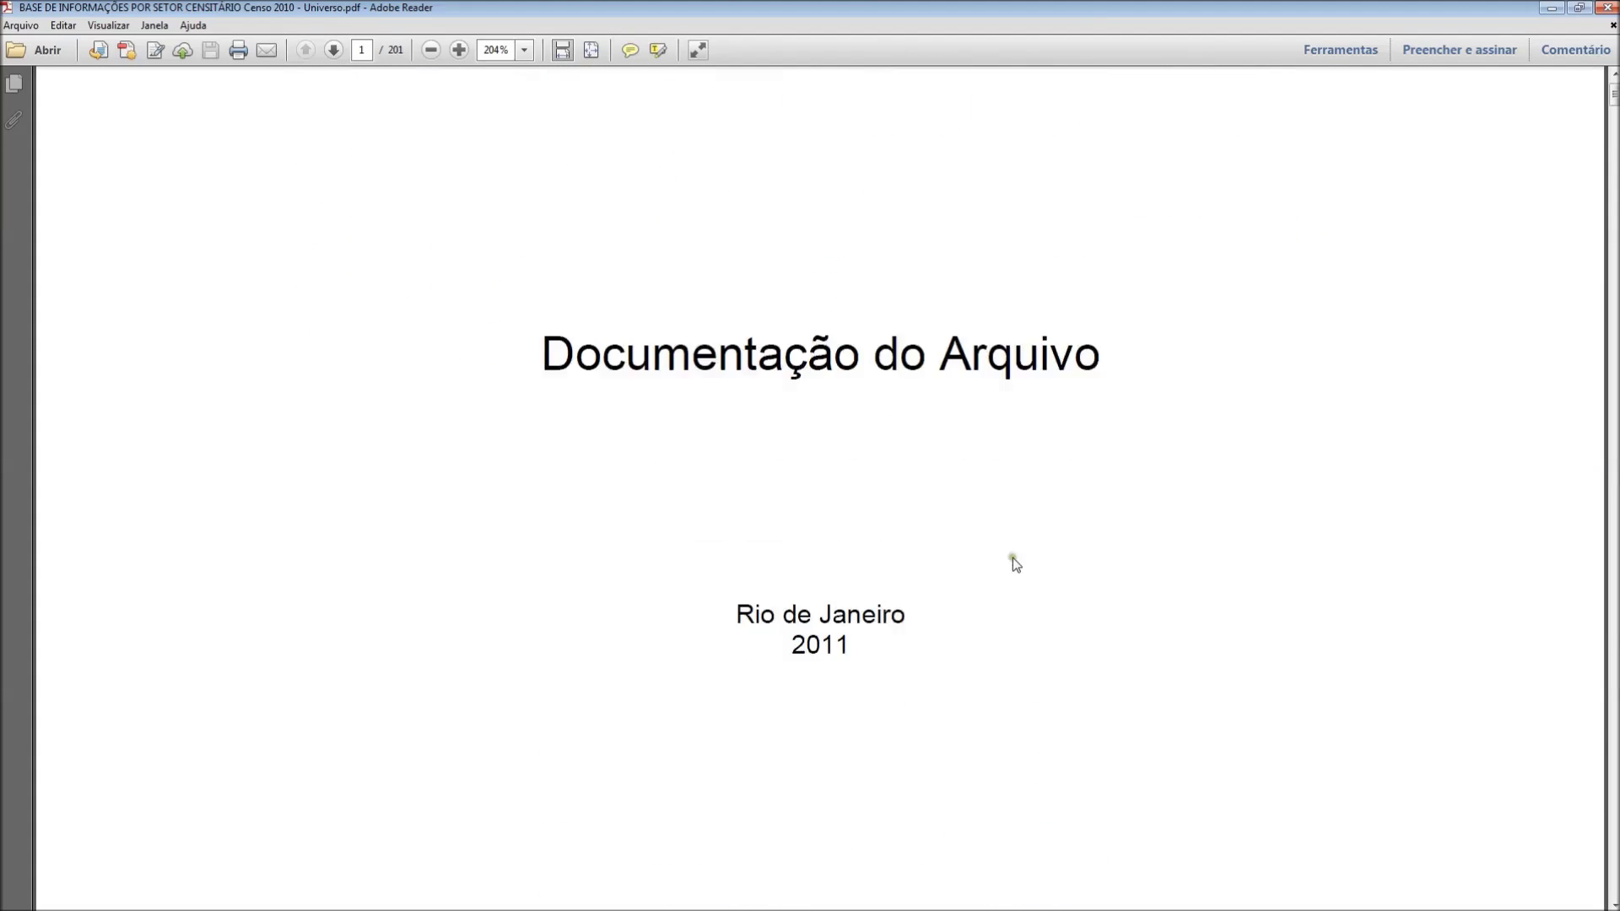
pyautogui.scroll(-5, 1005, 572)
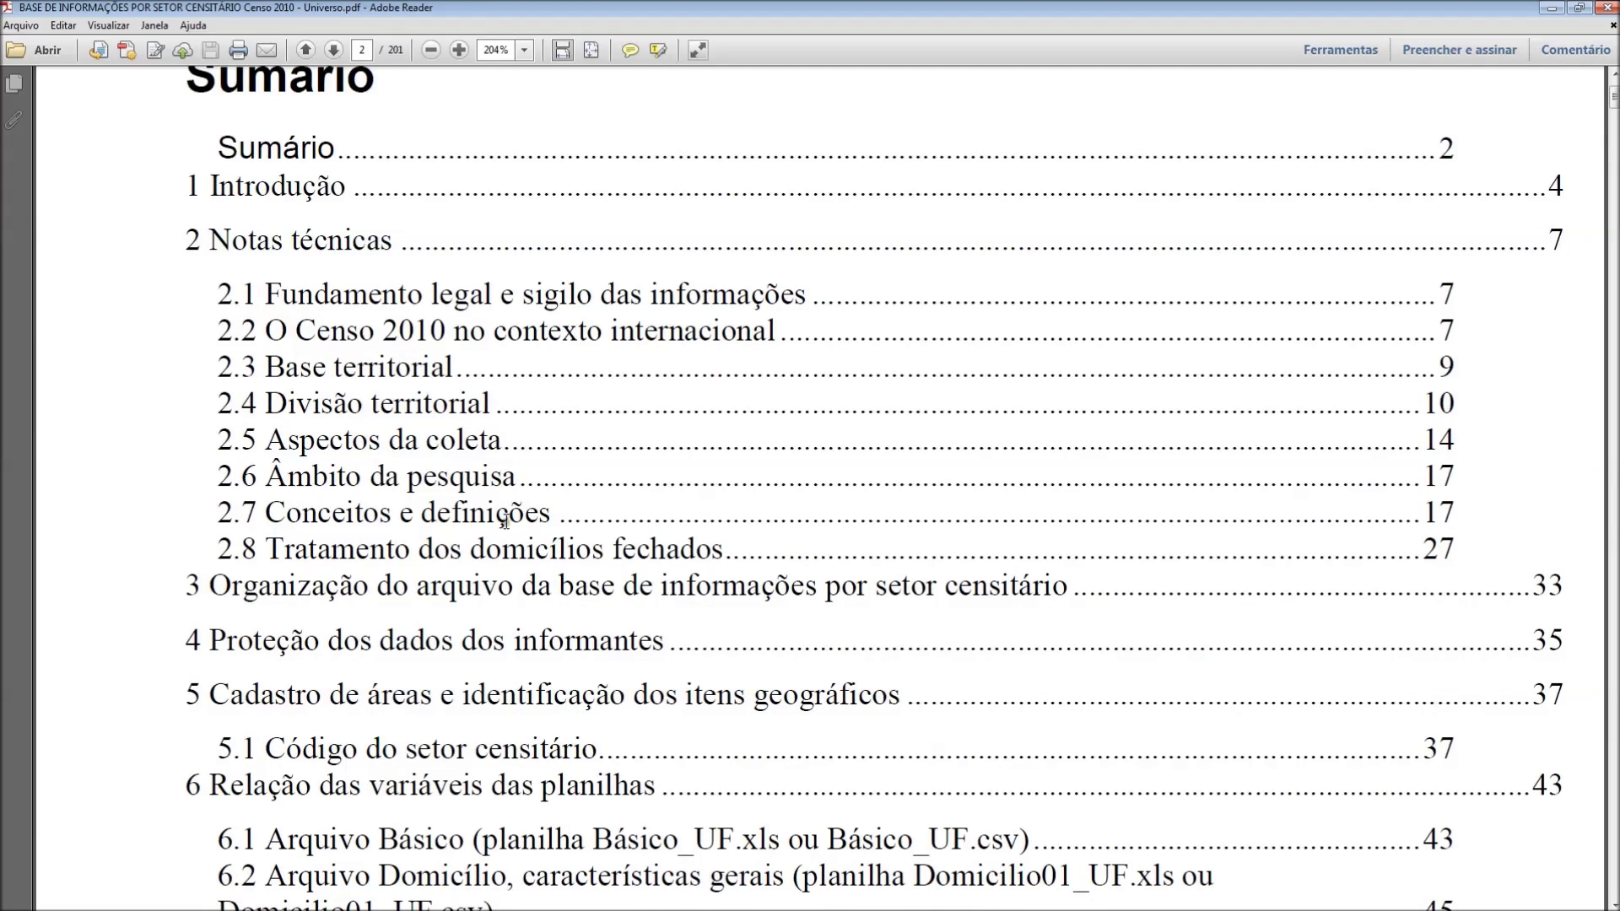
pyautogui.scroll(-1, 337, 404)
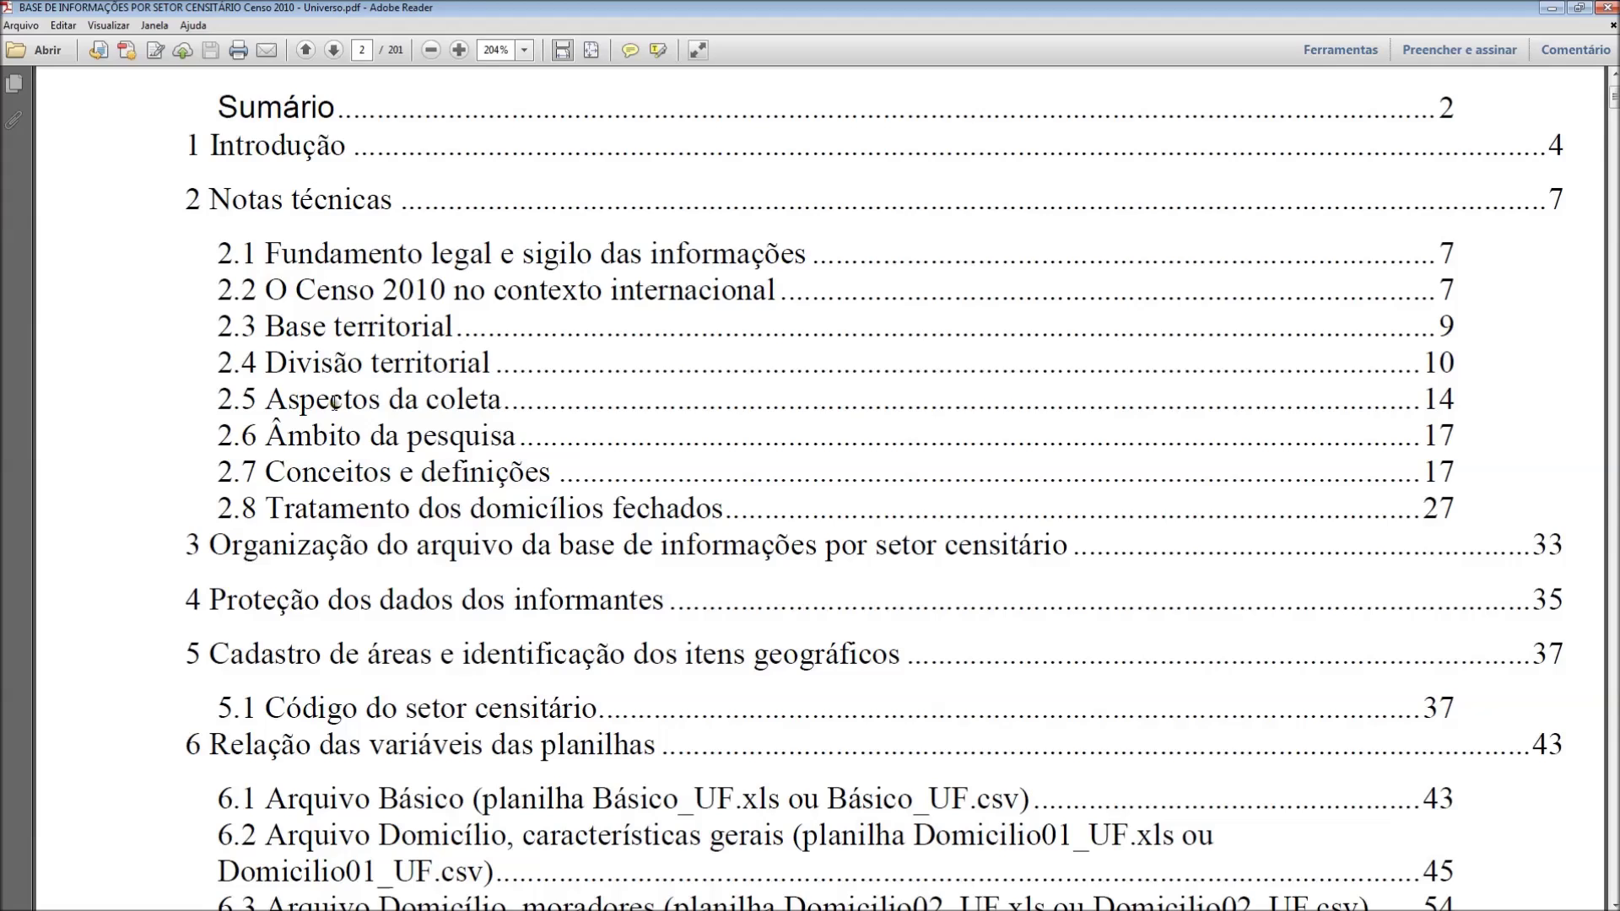
pyautogui.scroll(-1, 439, 363)
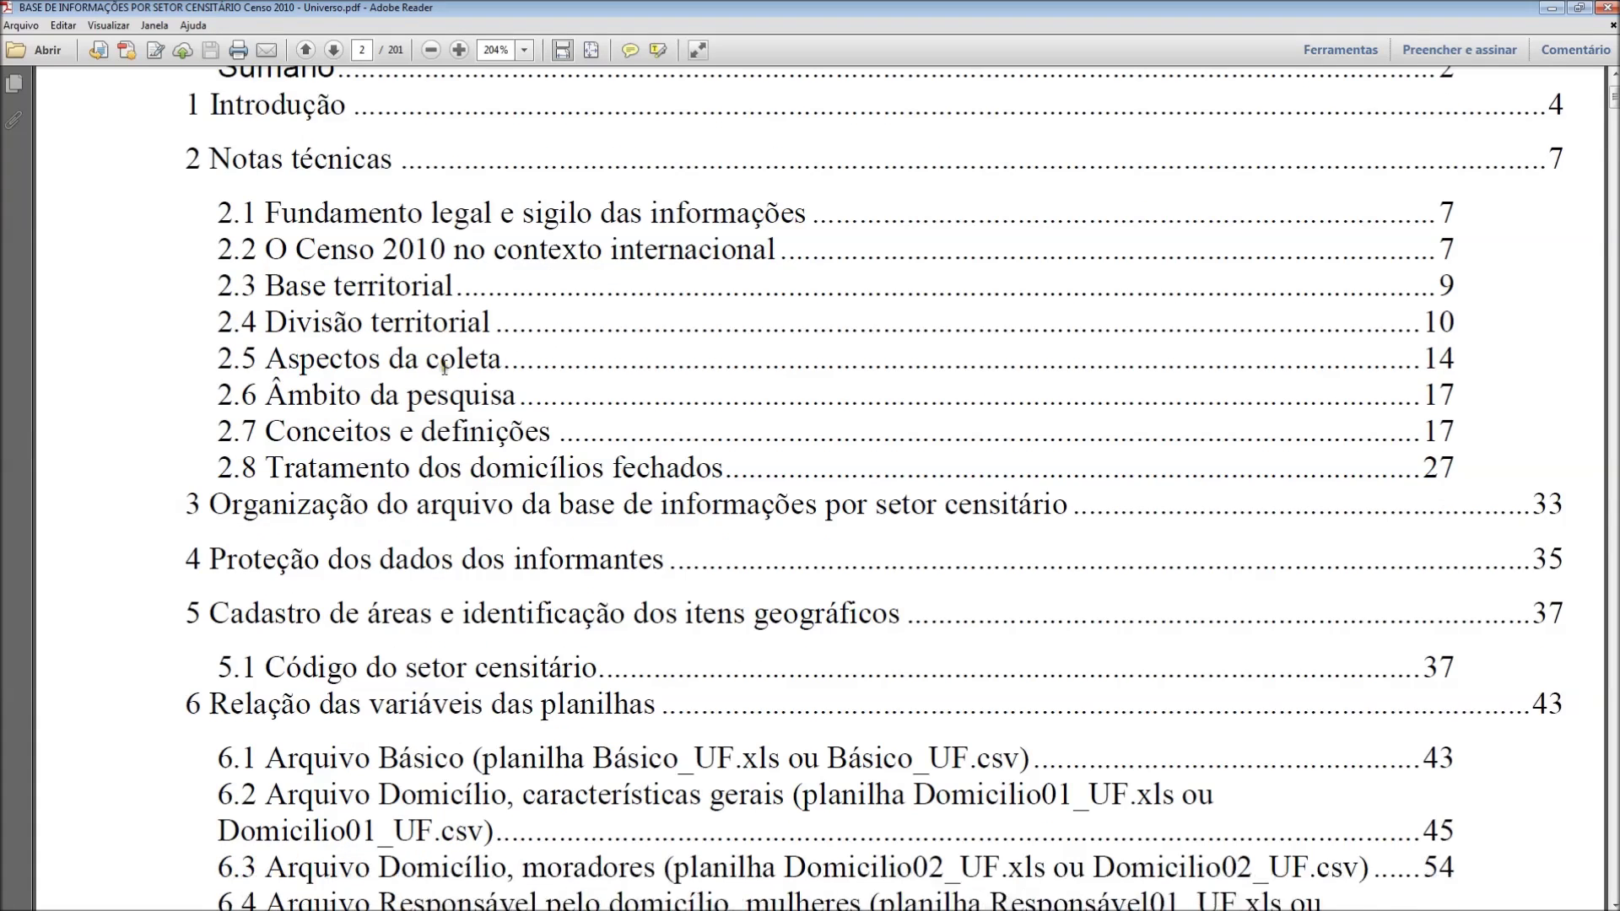
pyautogui.scroll(-3, 455, 378)
pyautogui.scroll(-4, 625, 451)
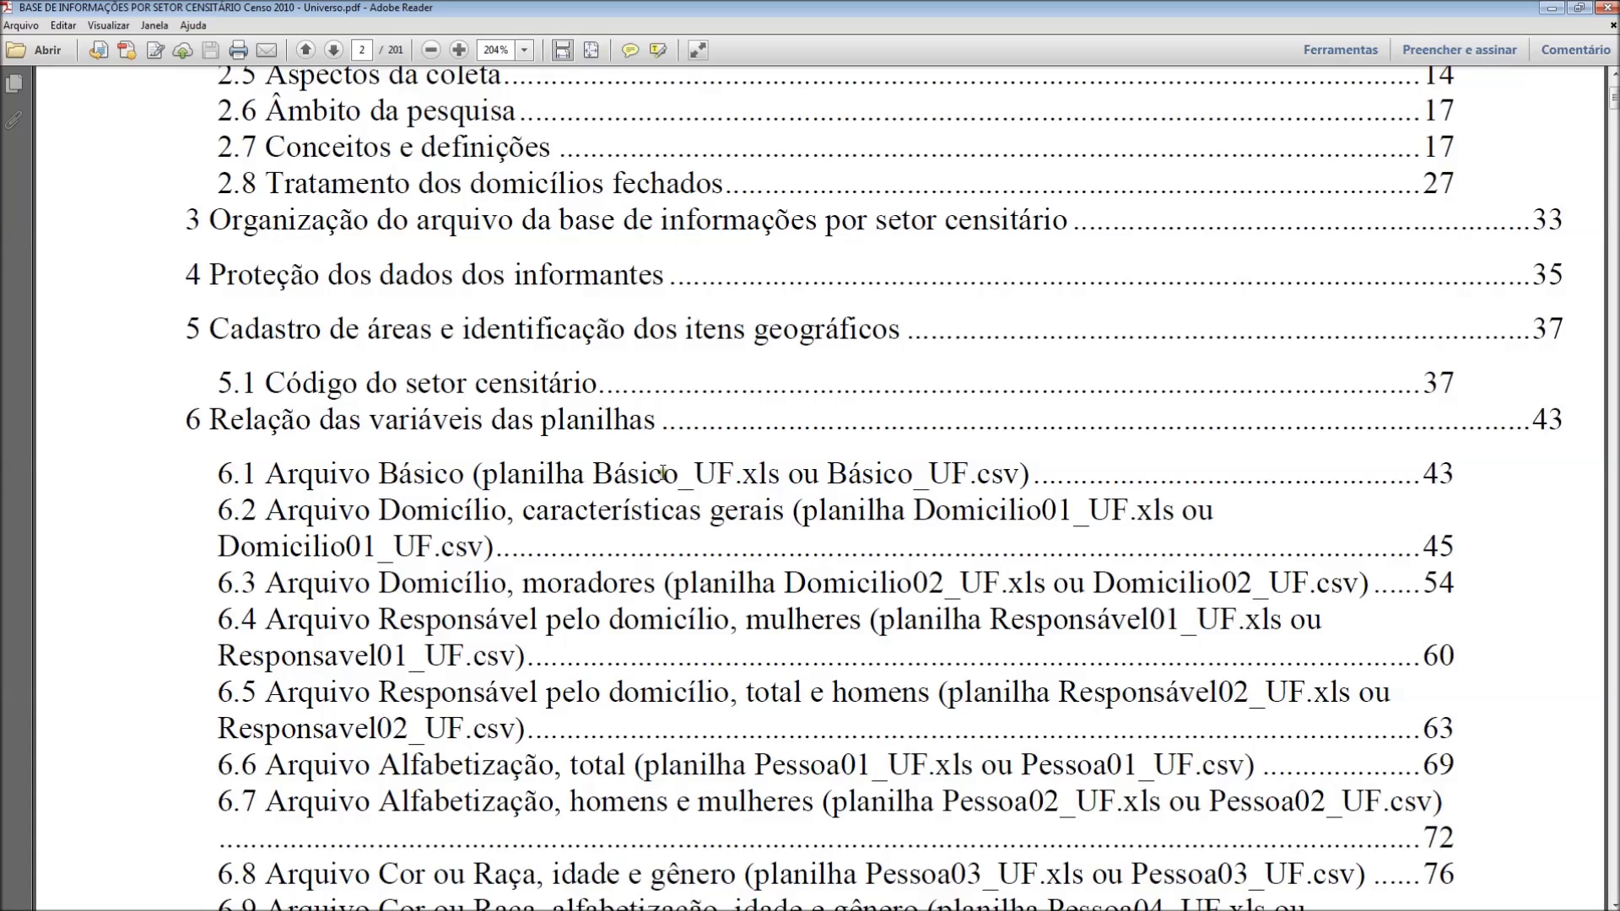
pyautogui.scroll(-3, 662, 470)
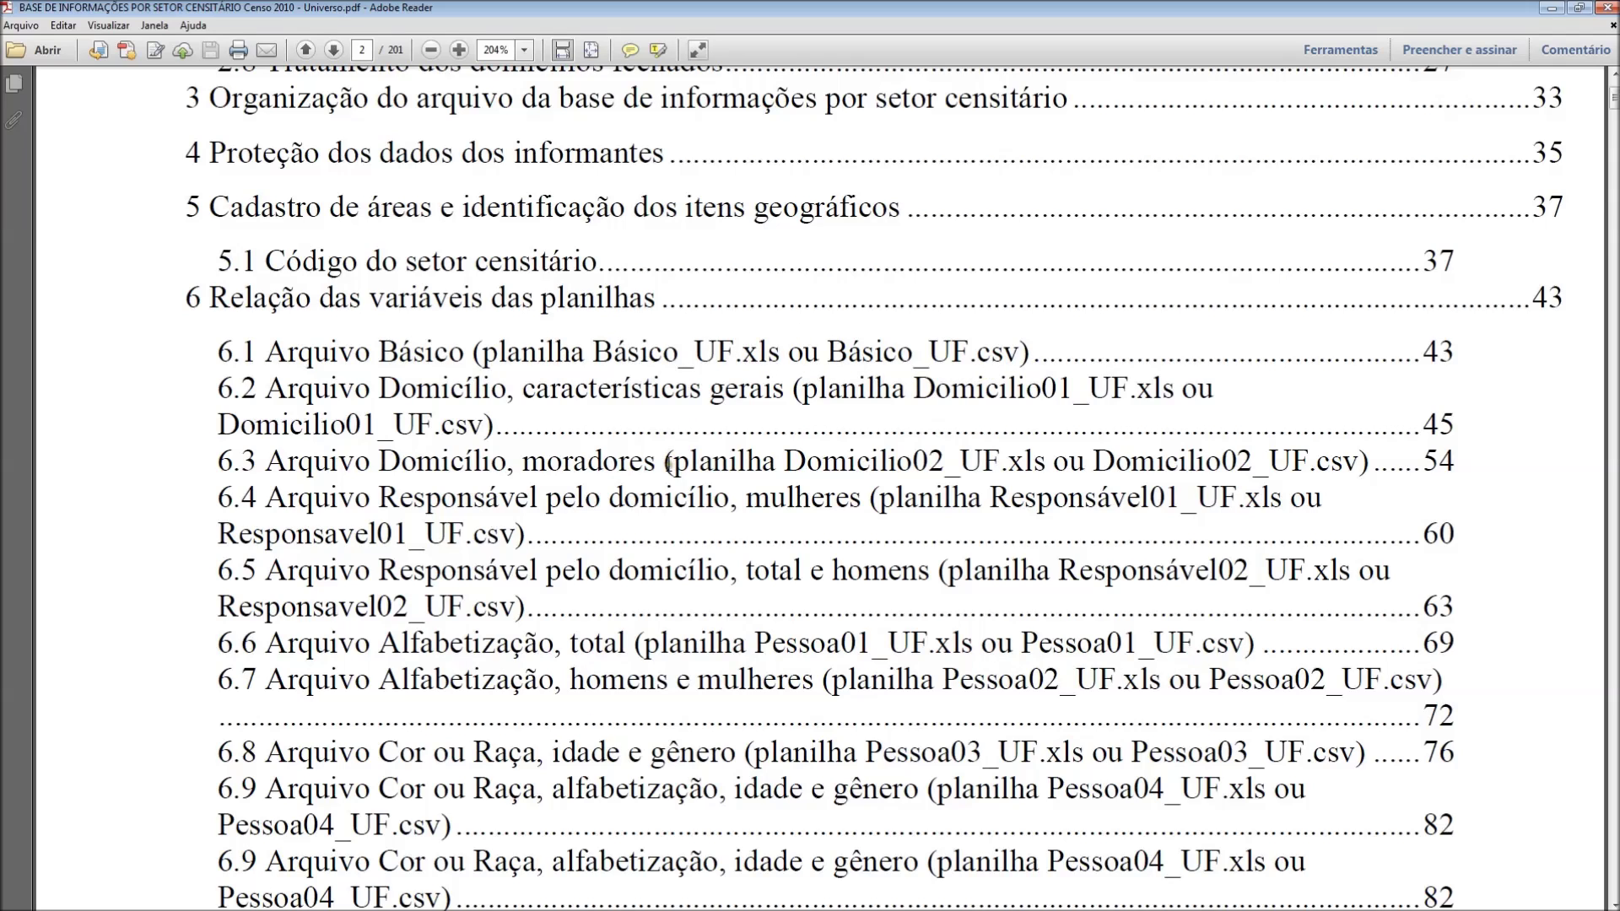
pyautogui.scroll(-4, 666, 498)
pyautogui.scroll(-15, 663, 508)
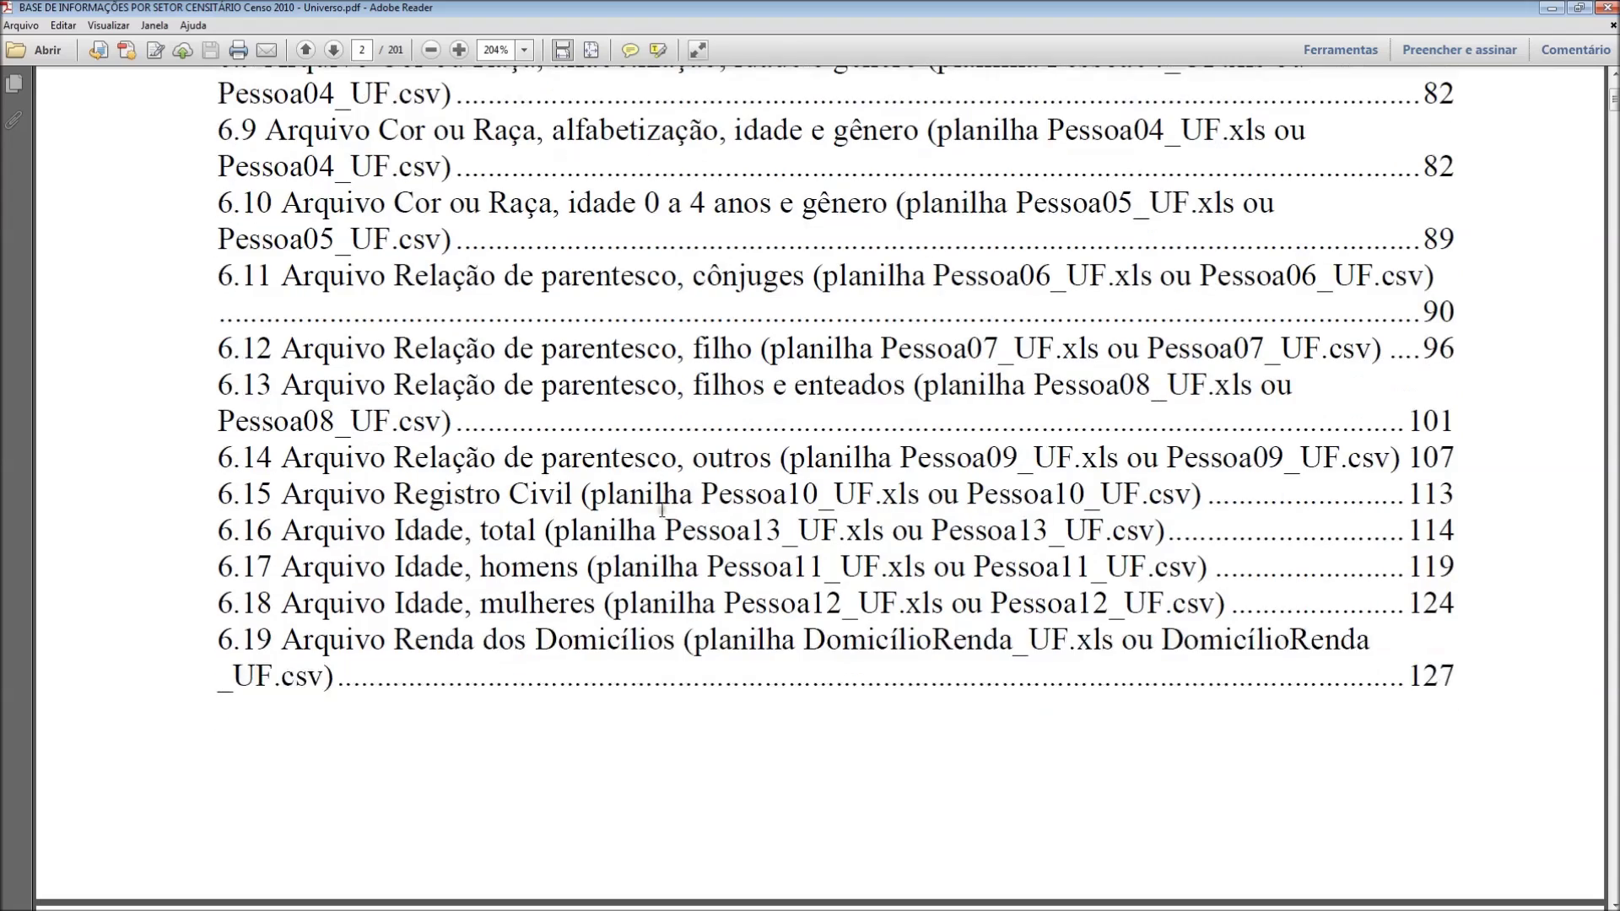
pyautogui.scroll(-20, 662, 509)
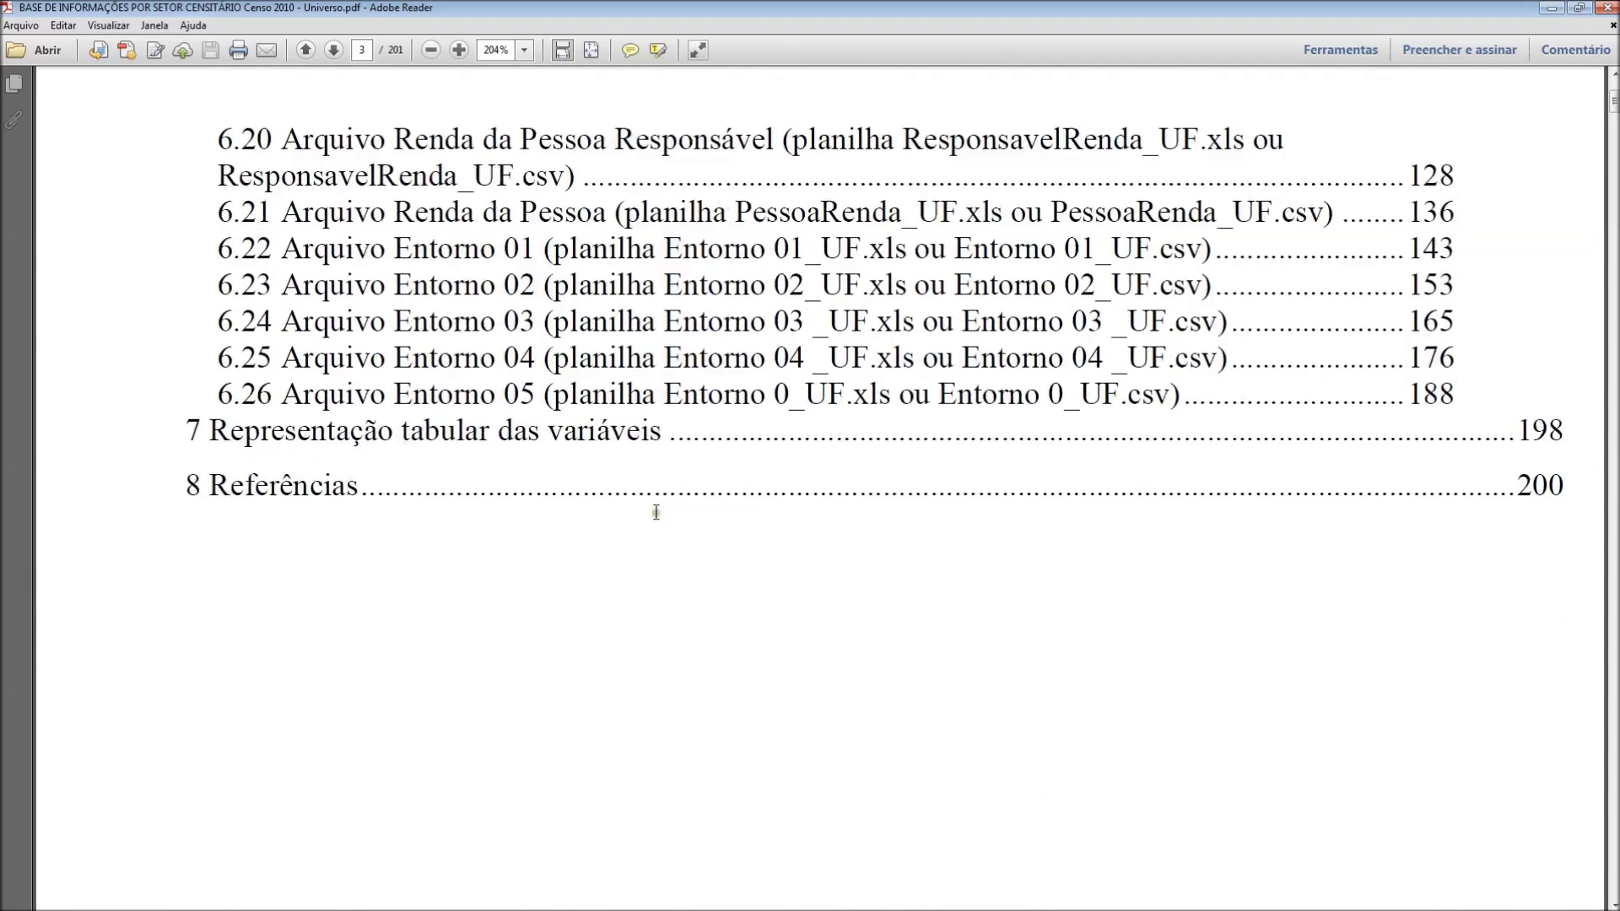
pyautogui.scroll(-12, 654, 526)
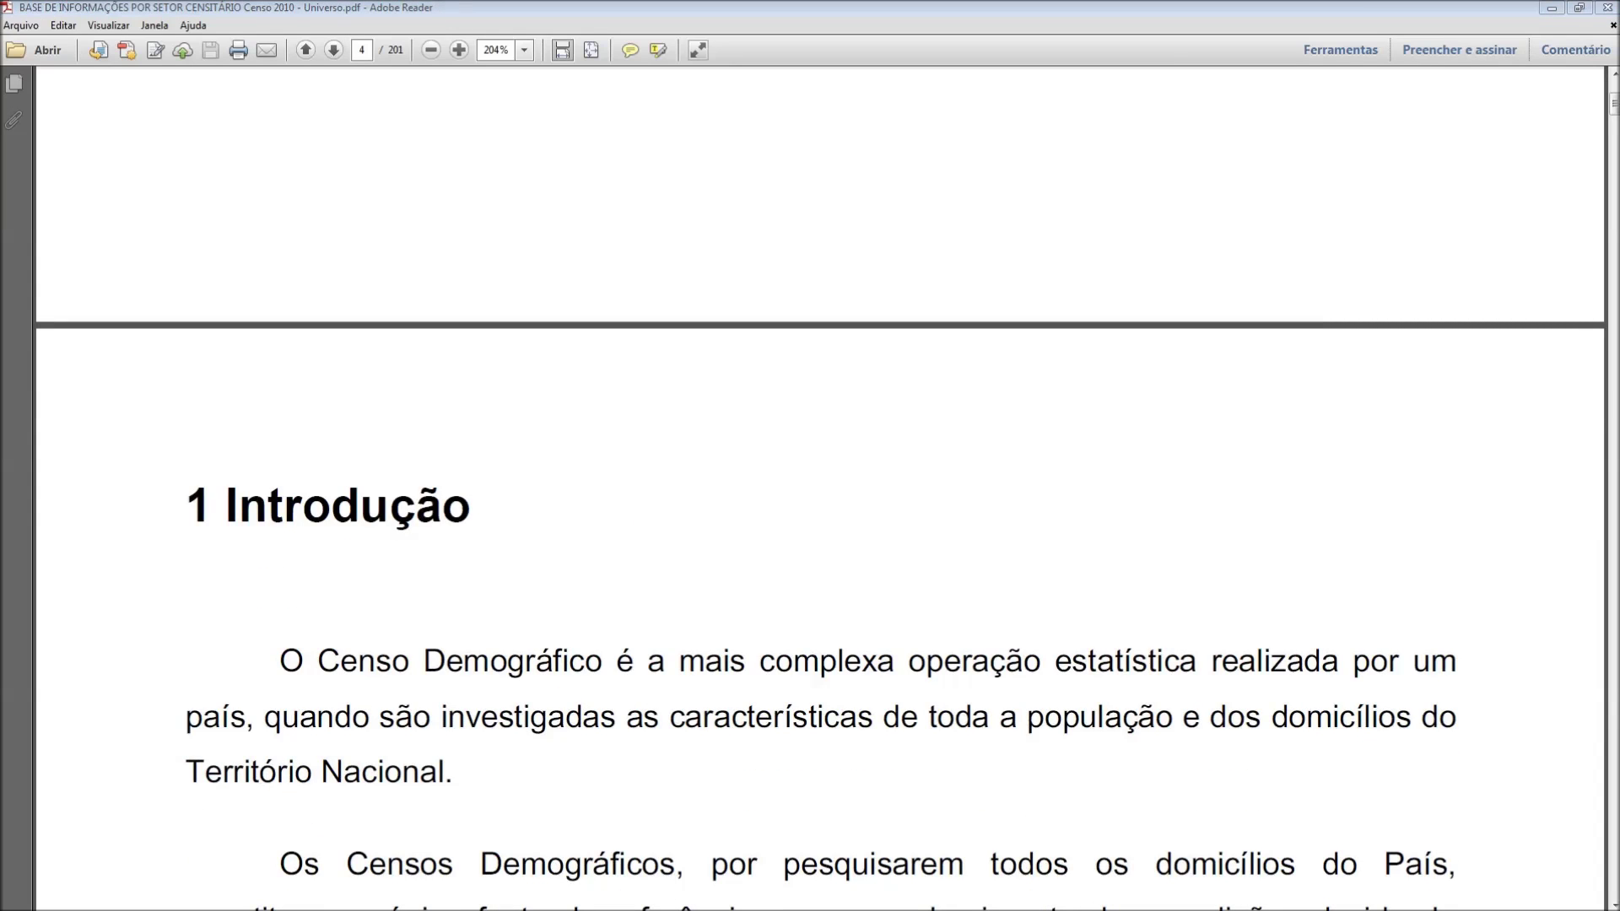
# Leave the PDF and open Descrição_Municipio_SP_Capital.xls from the Documentação folder in Excel.
pyautogui.click(1557, 10)
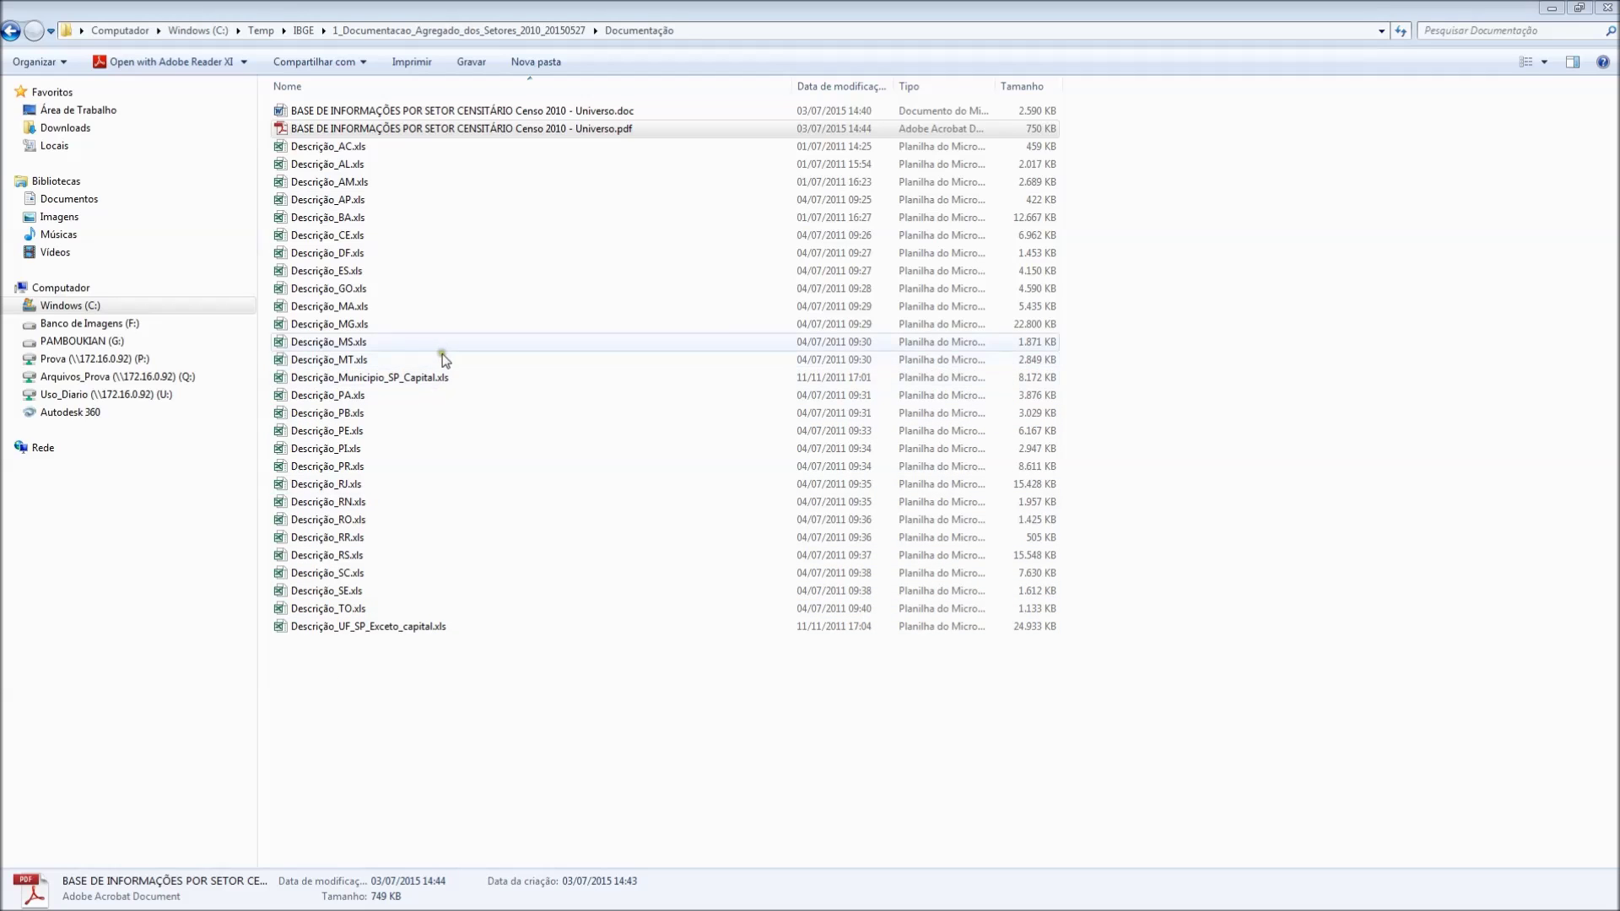
pyautogui.click(424, 382)
pyautogui.doubleClick(424, 379)
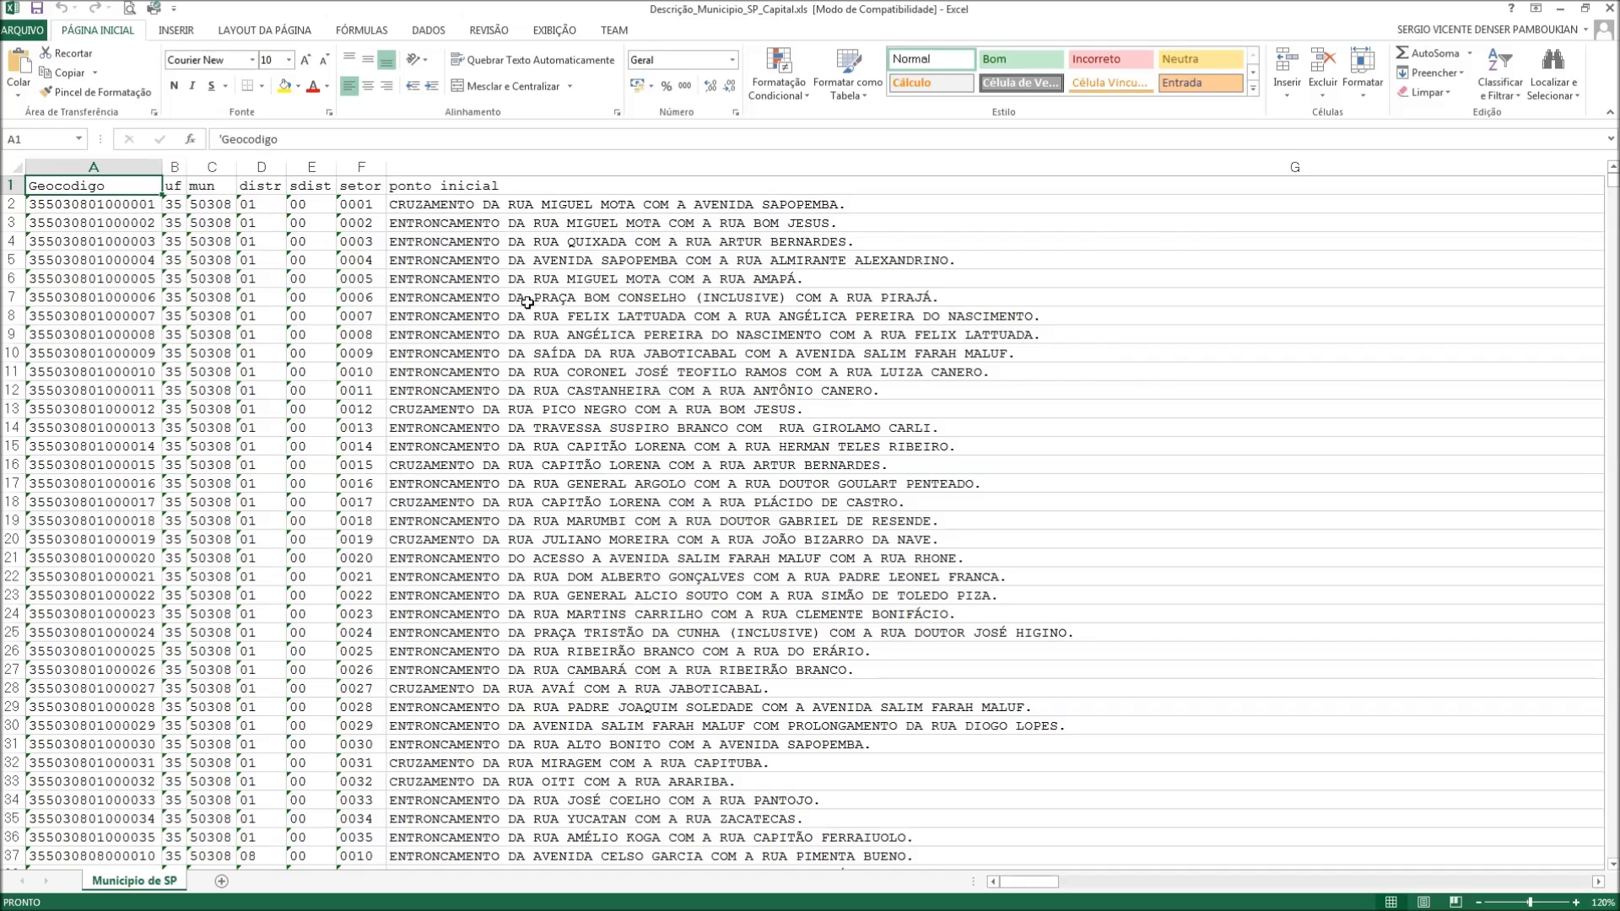
# Examine the Geocodigo, uf, mun, distr, sdist and setor columns that make up each census tract's code.
pyautogui.click(67, 205)
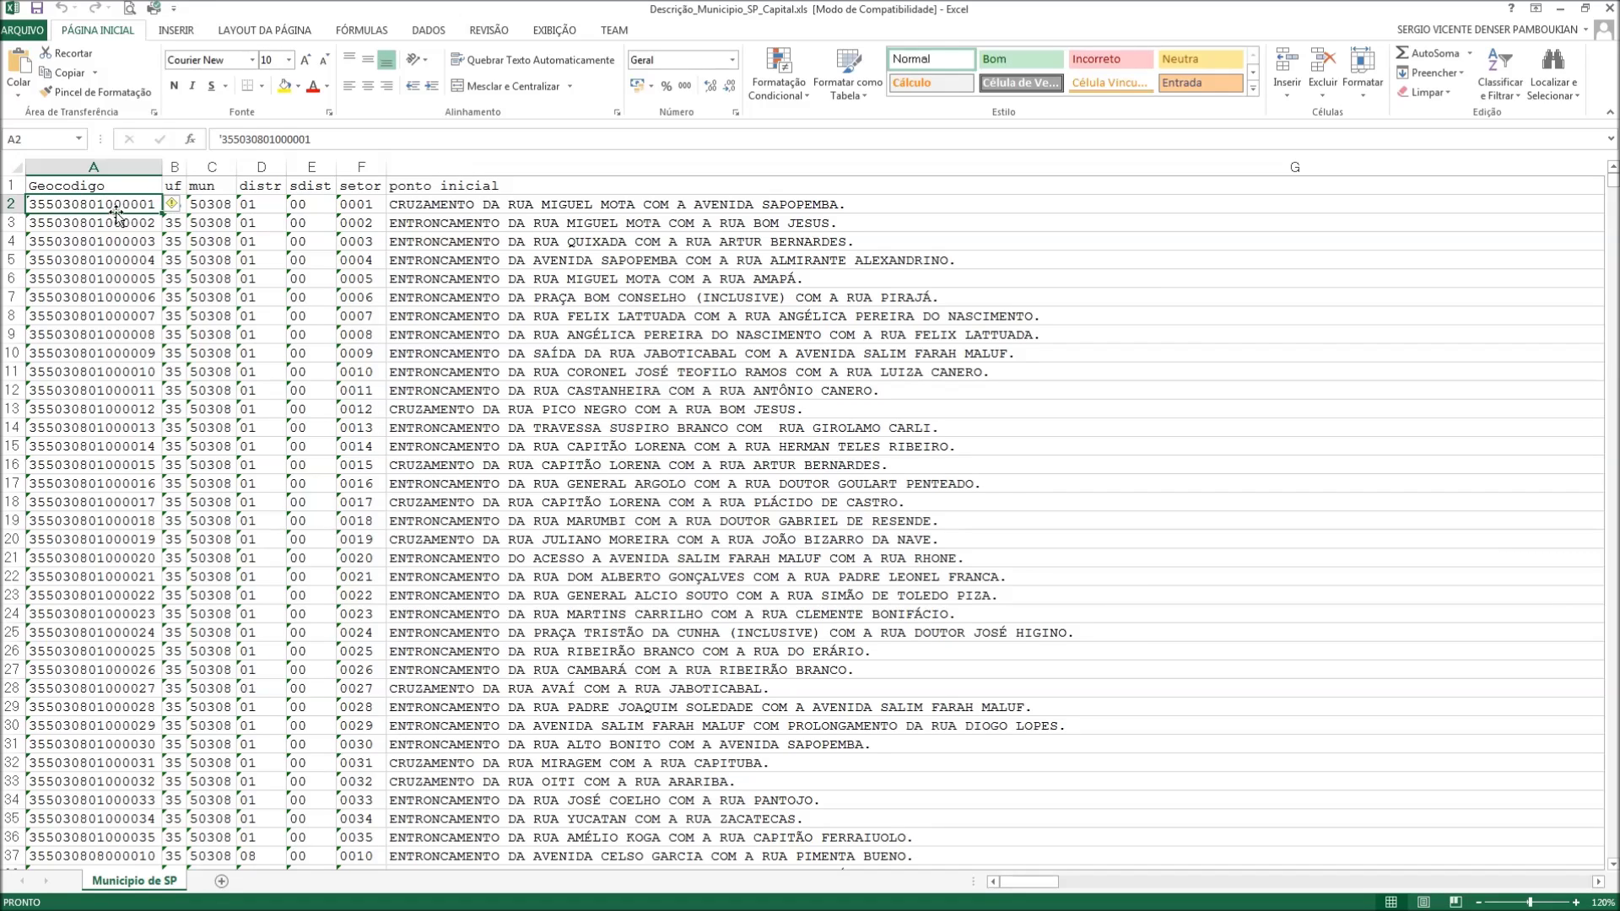
pyautogui.click(183, 210)
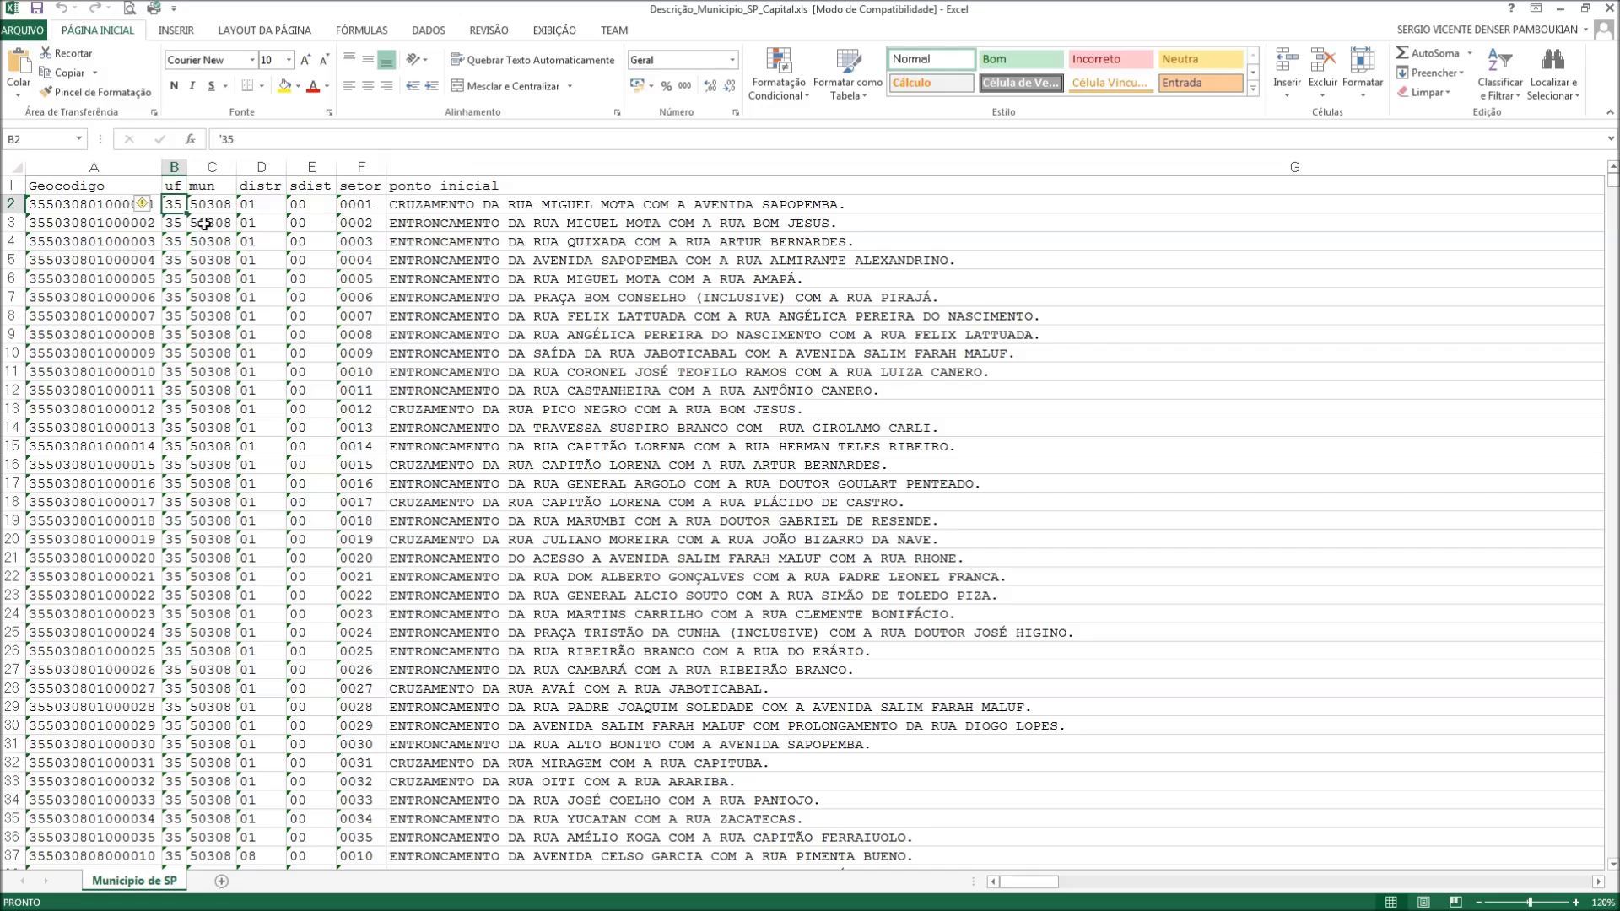
pyautogui.click(211, 205)
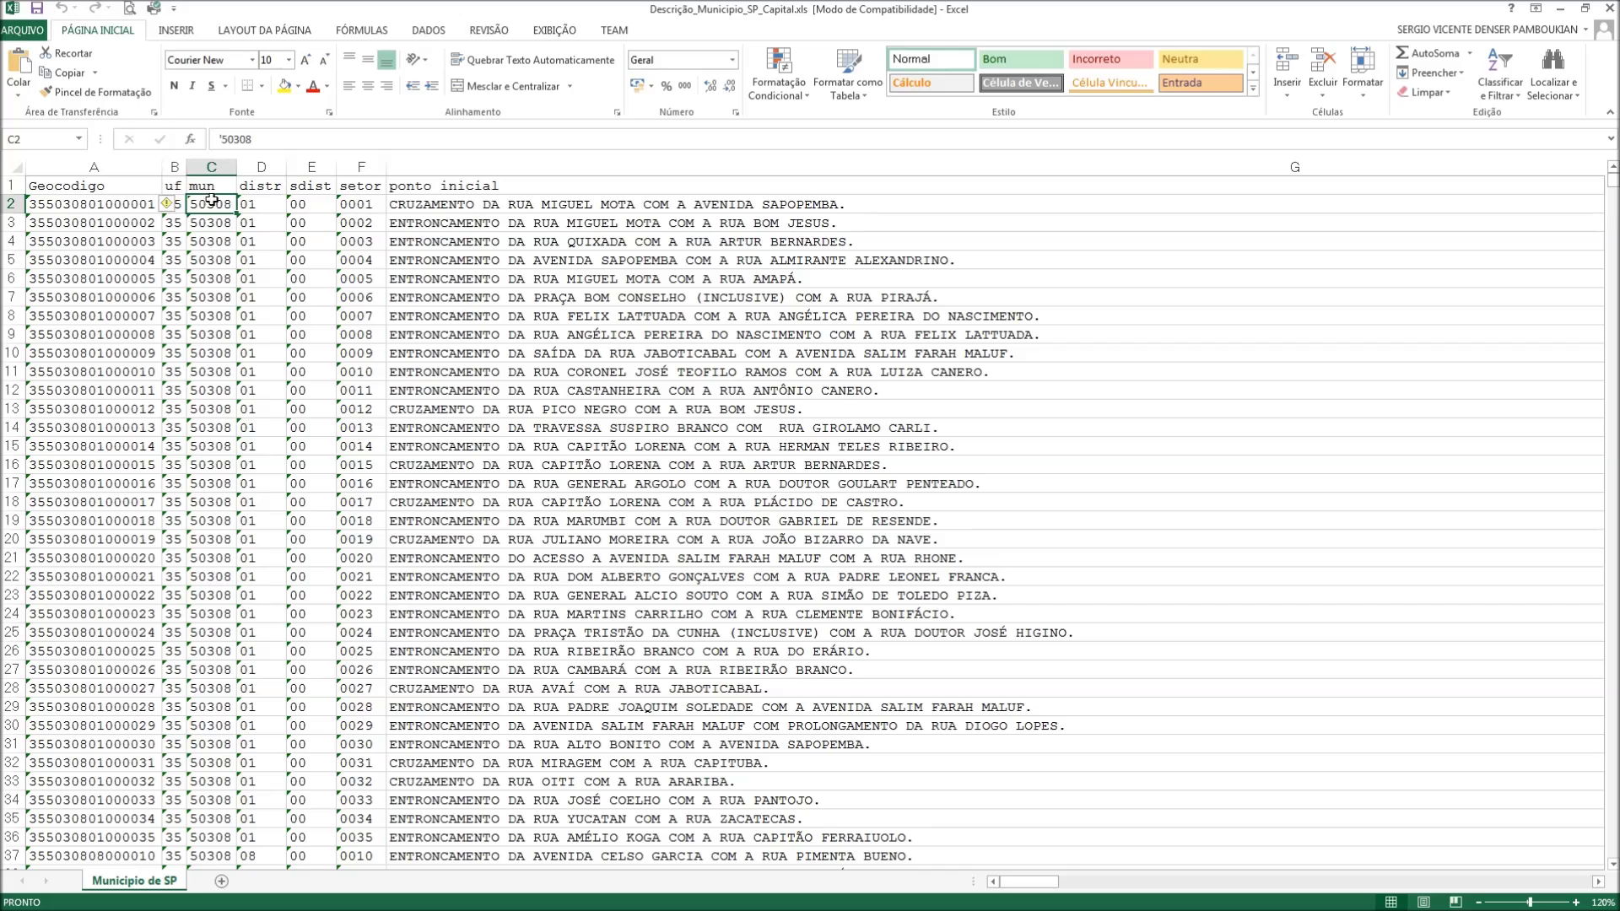
pyautogui.click(260, 187)
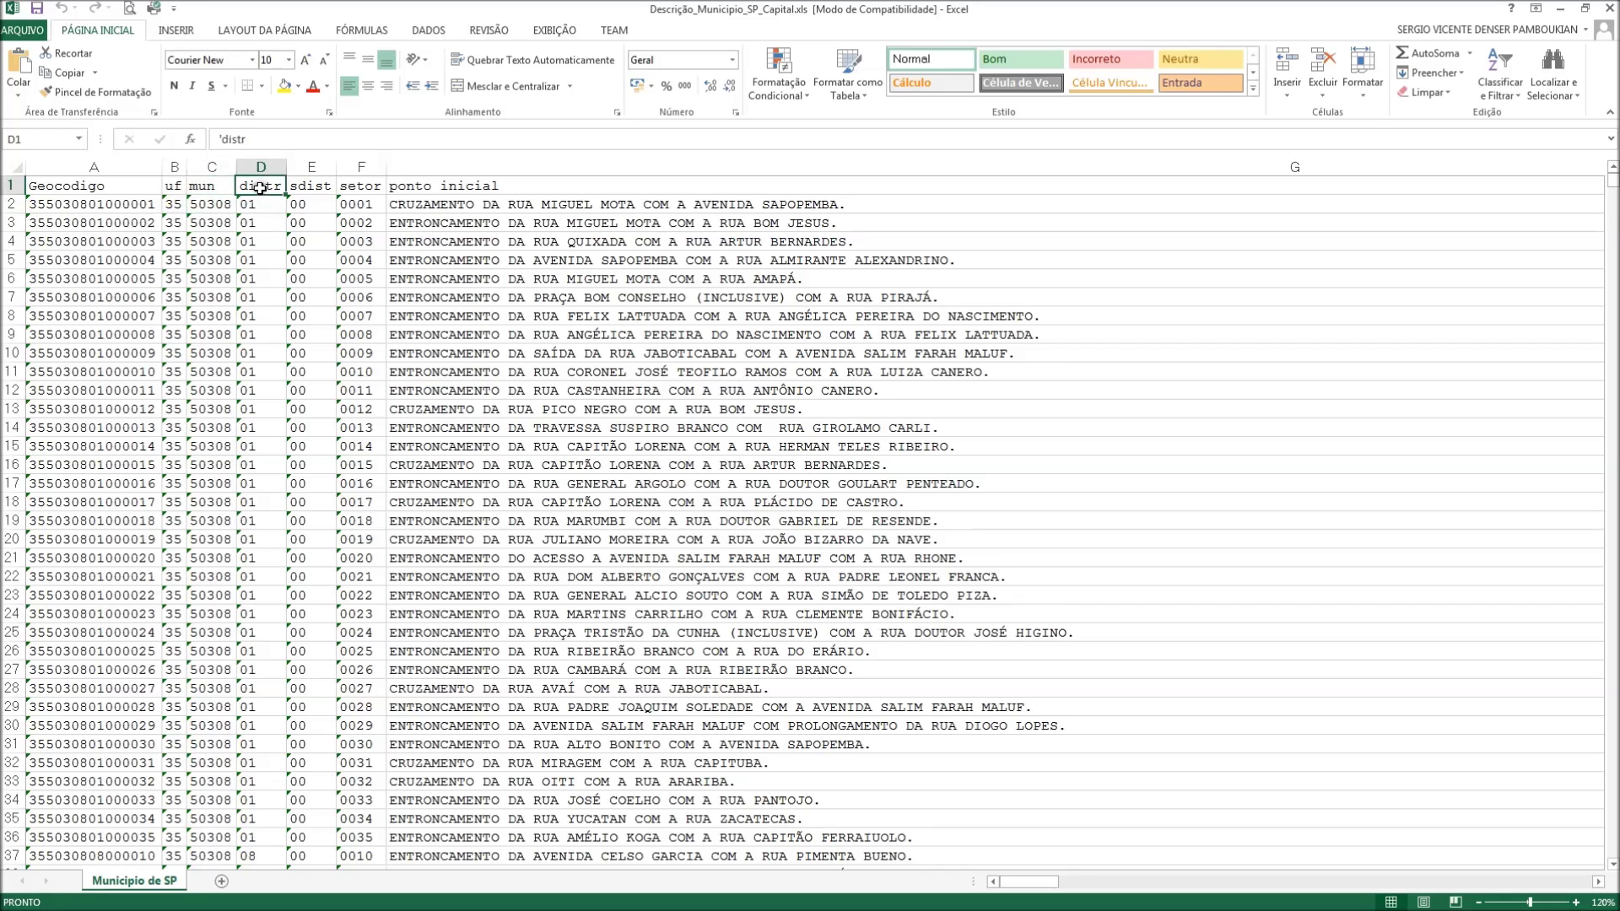
pyautogui.click(311, 186)
pyautogui.click(360, 187)
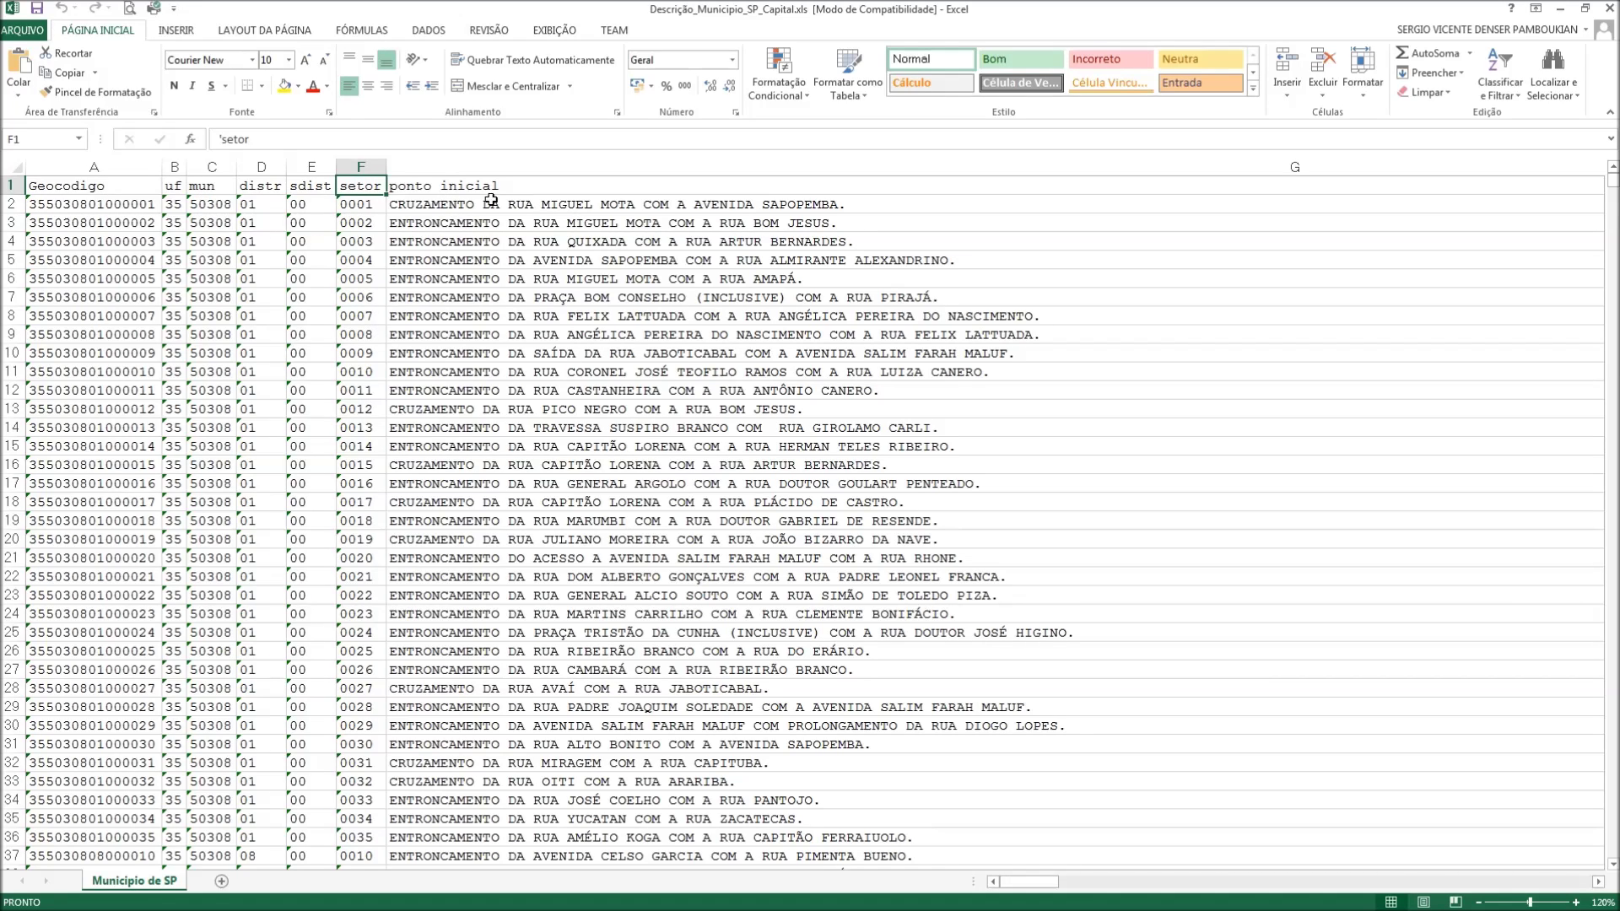
# Review the ponto inicial and Descrição do perímetro columns, and return to the Geocodigo header.
pyautogui.click(449, 188)
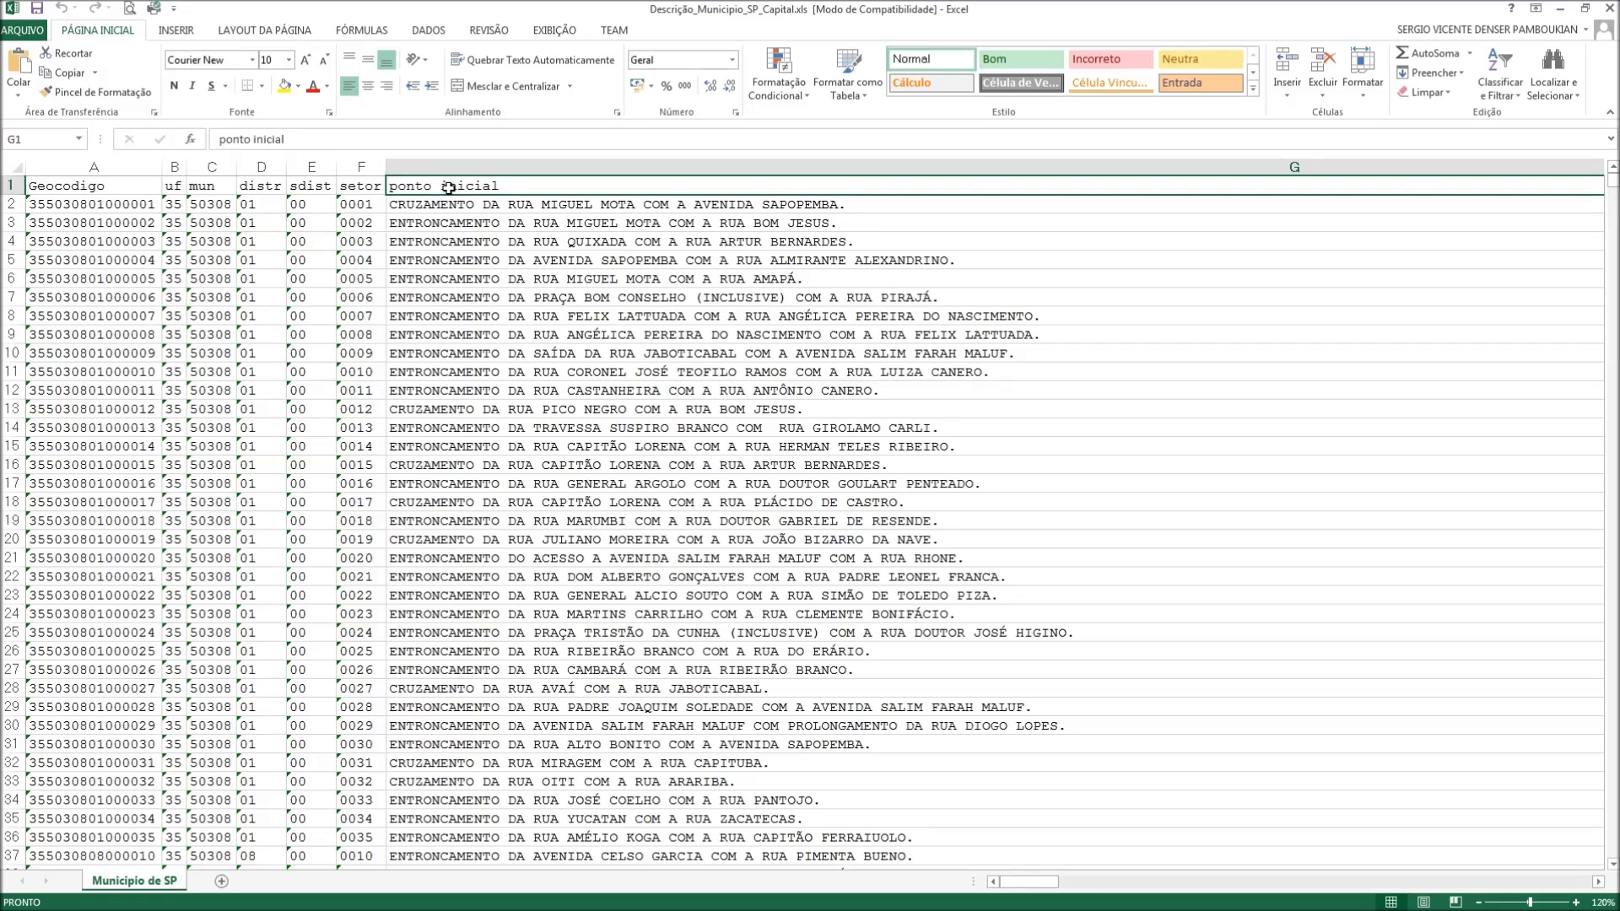
pyautogui.press('Right')
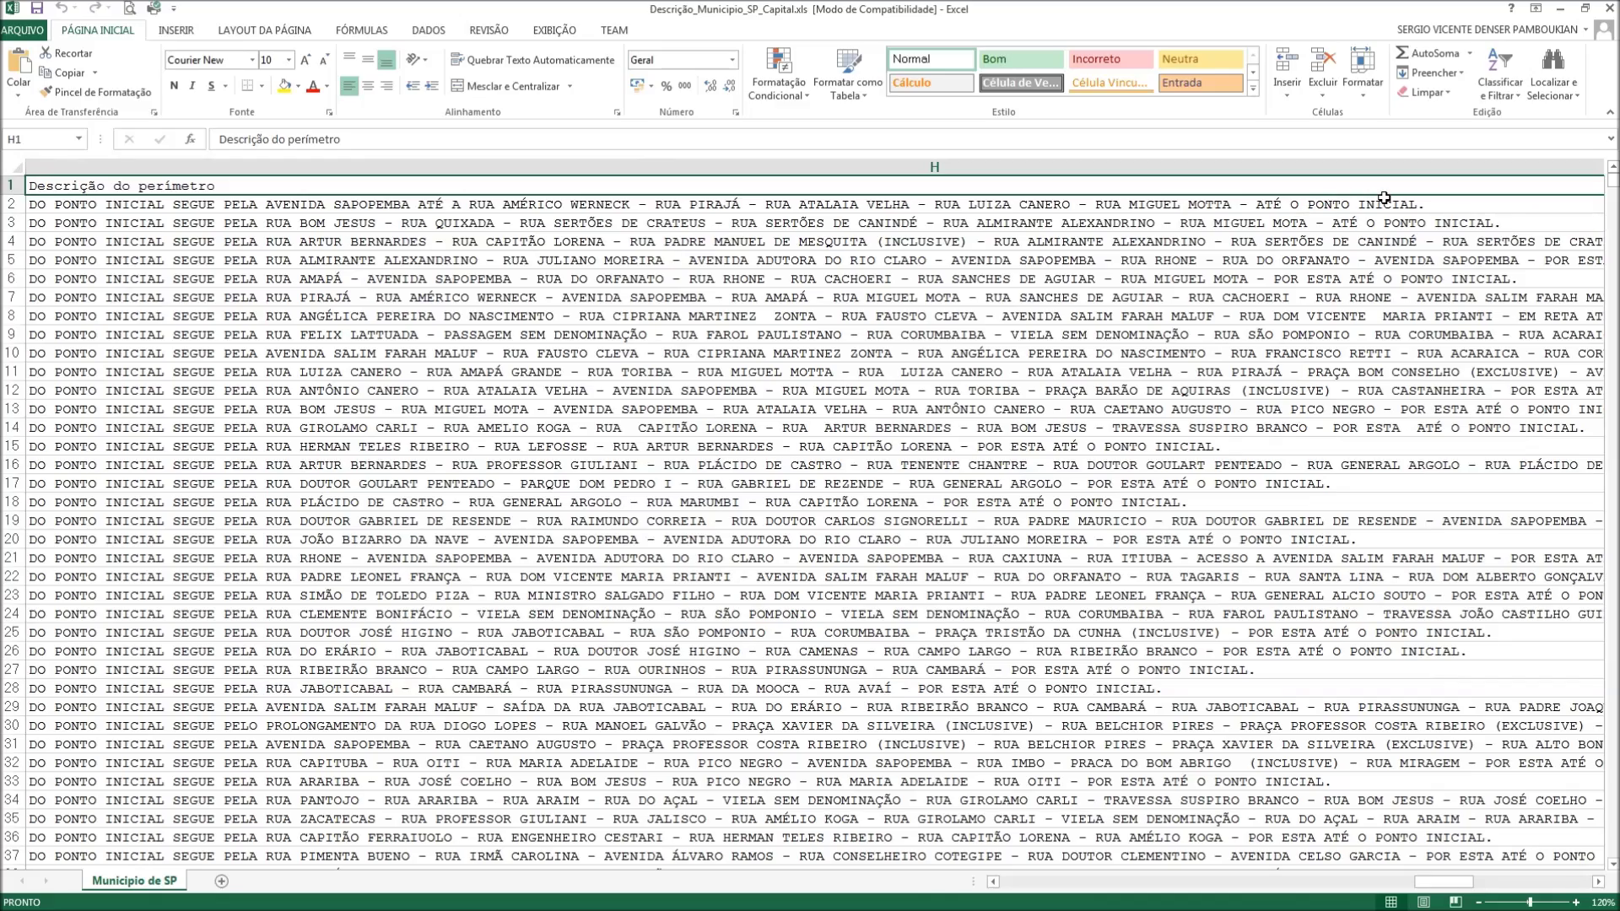
pyautogui.press('Left')
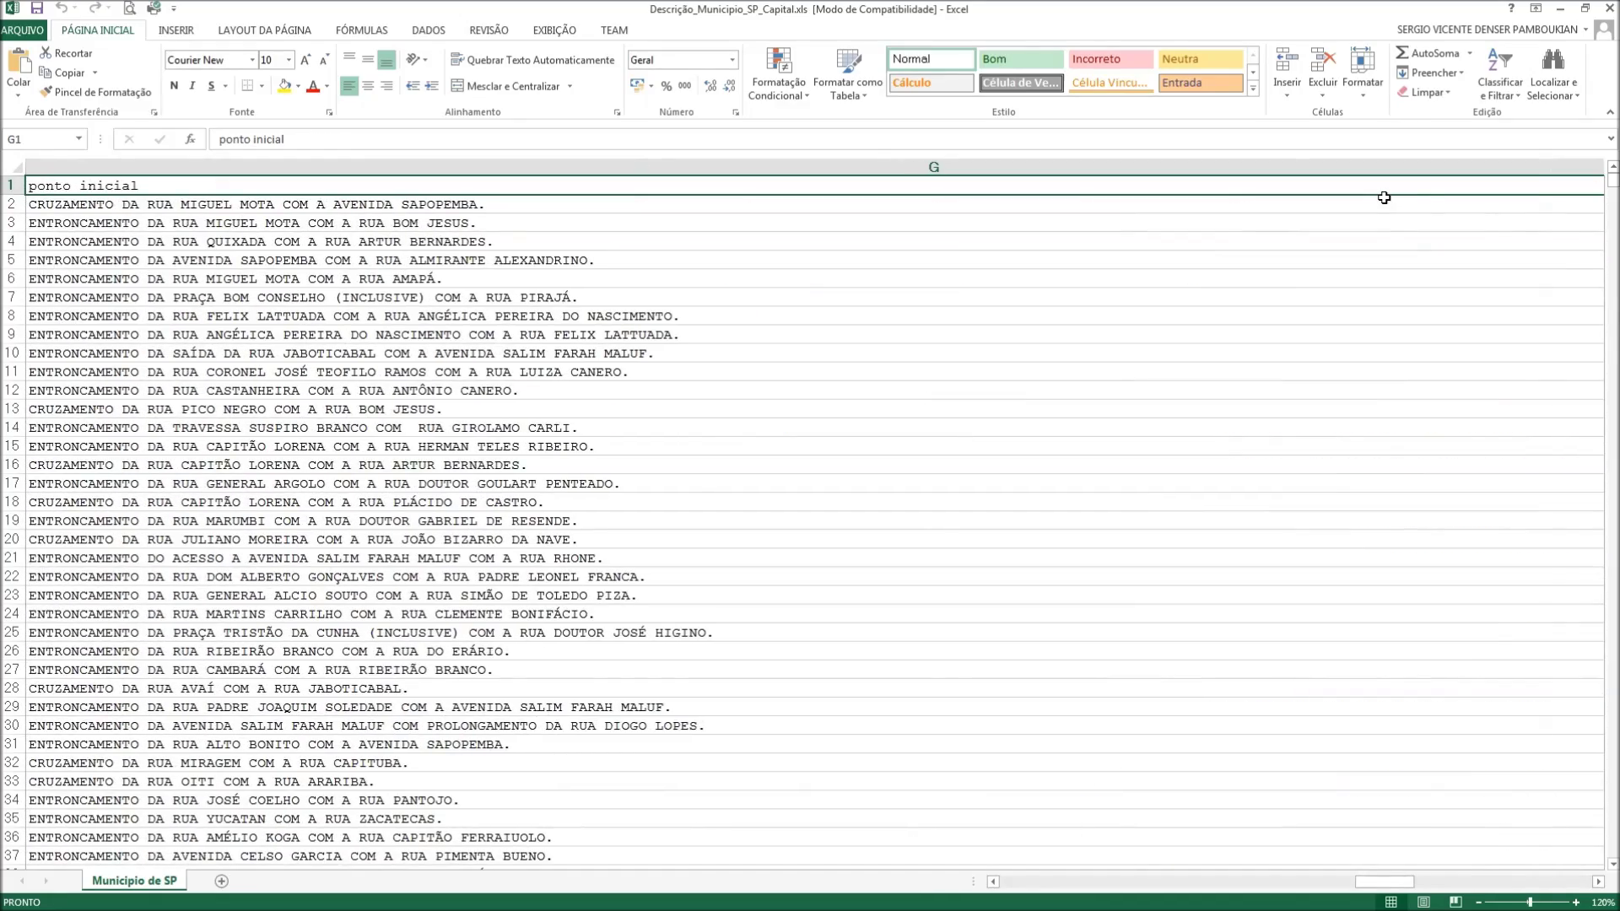
pyautogui.press('Left')
pyautogui.press('Left')
pyautogui.press('Left')
pyautogui.press('Left')
pyautogui.press('Left')
pyautogui.press('Left')
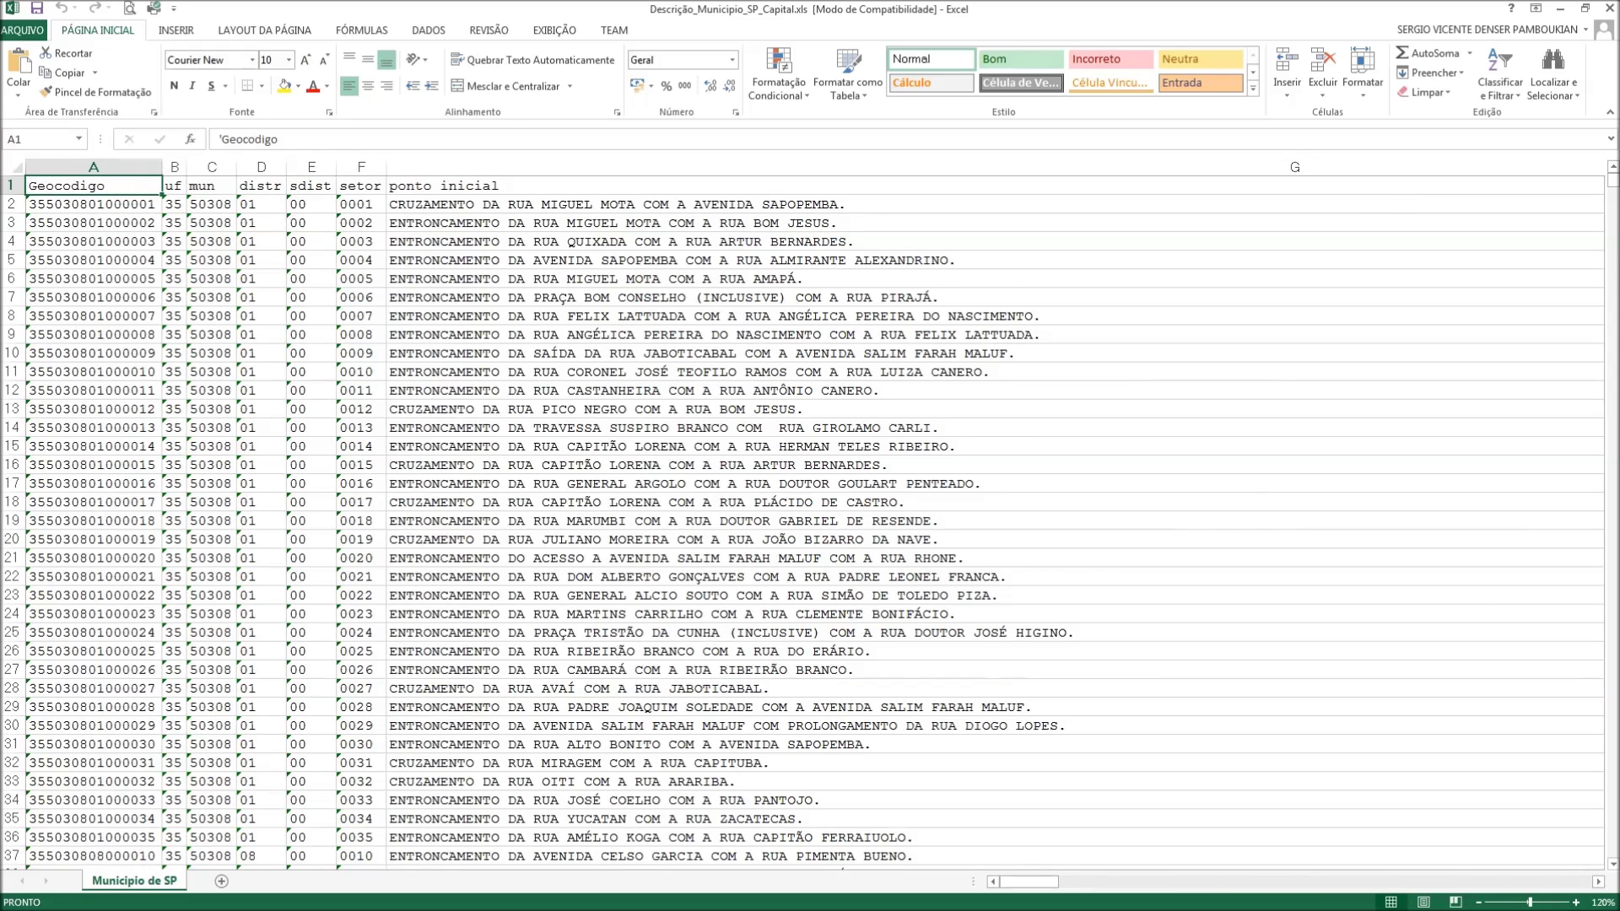
pyautogui.hotkey('alt', 'Tab')
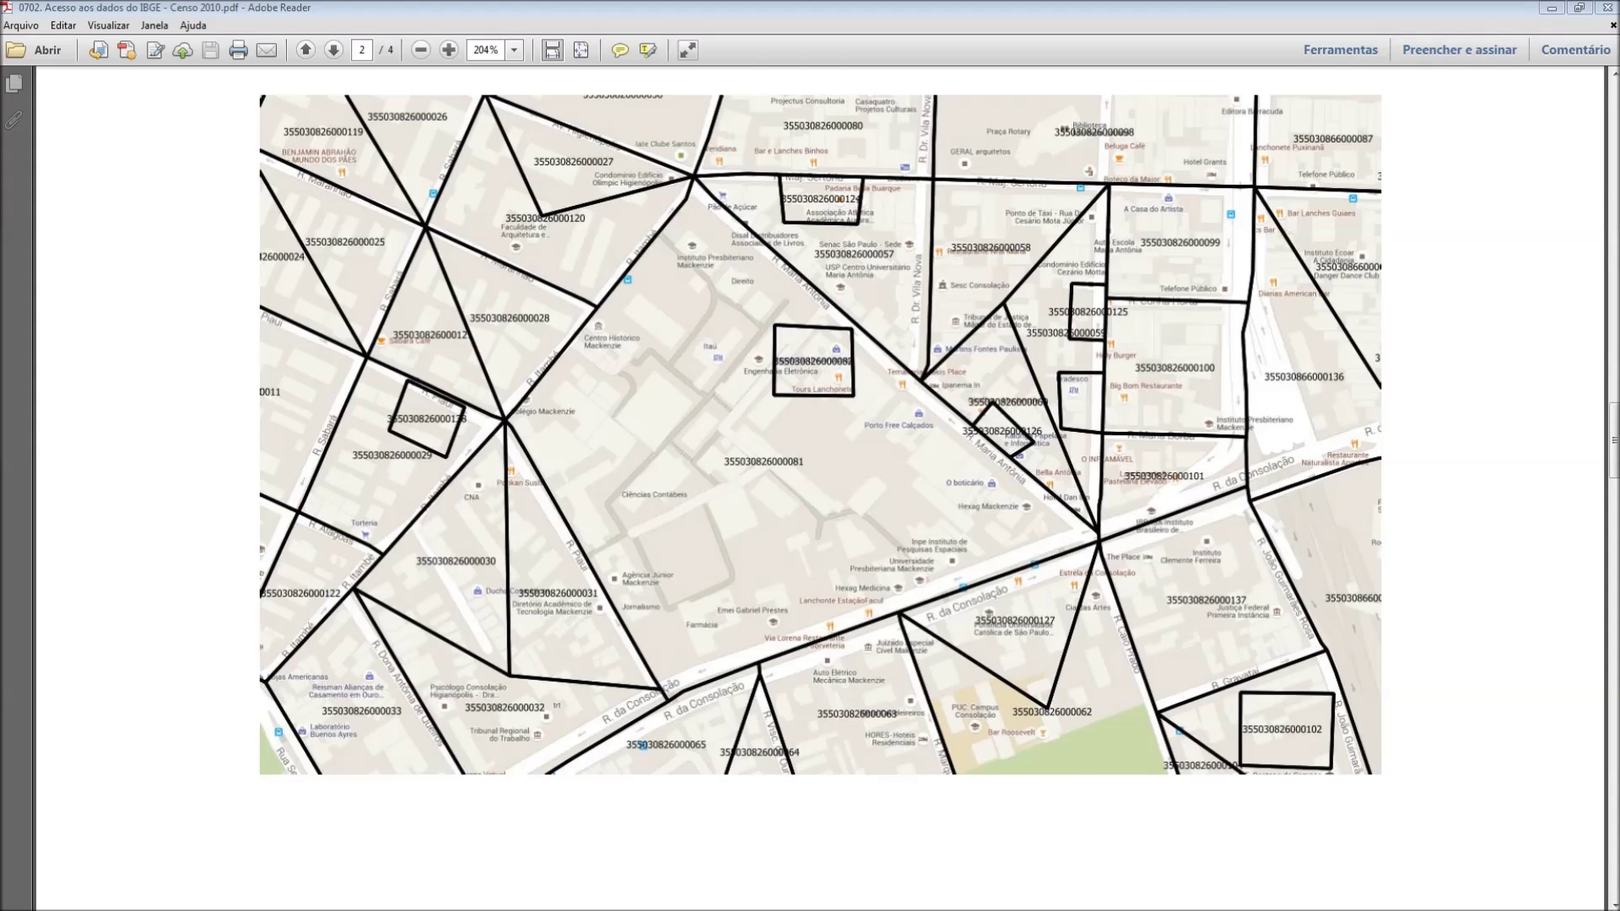
pyautogui.hotkey('alt', 'Tab')
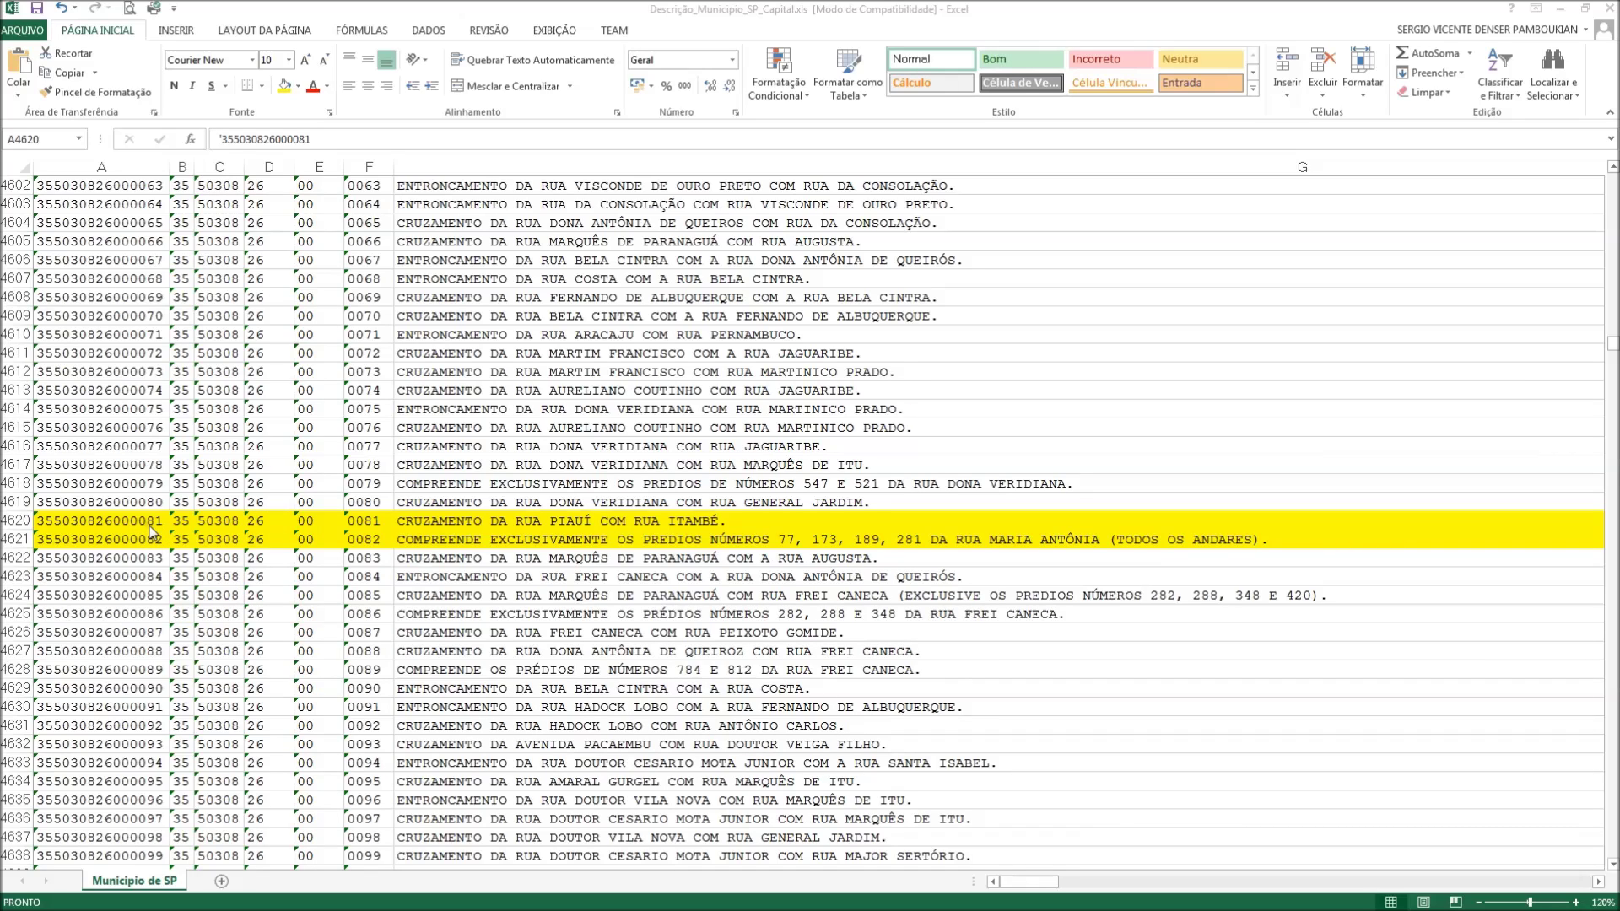
pyautogui.click(555, 520)
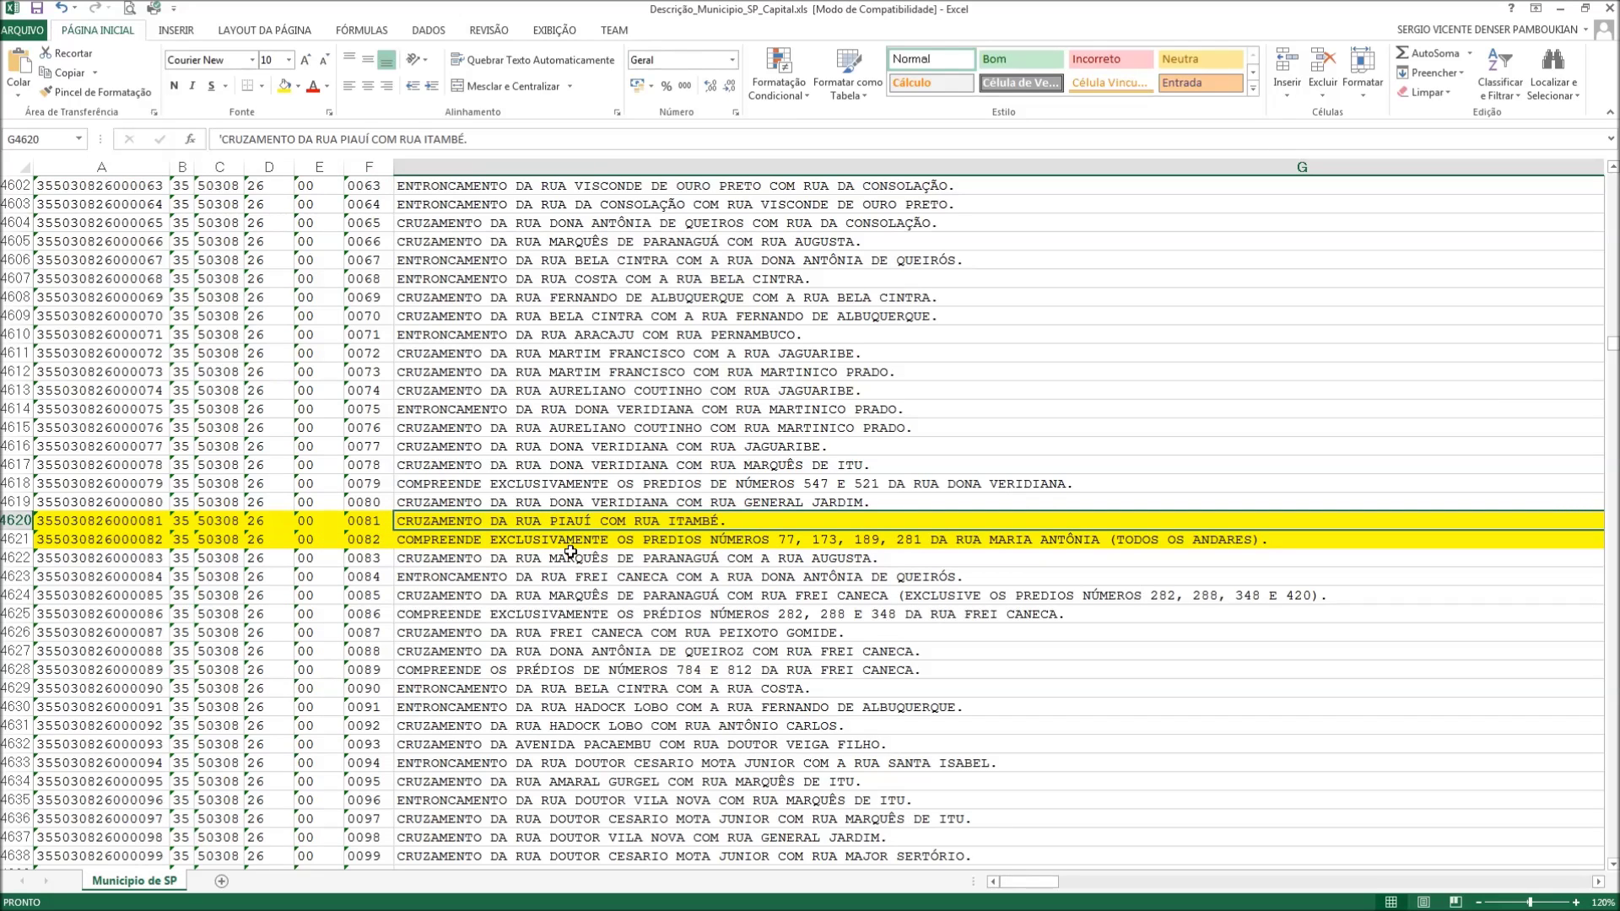
pyautogui.press('Right')
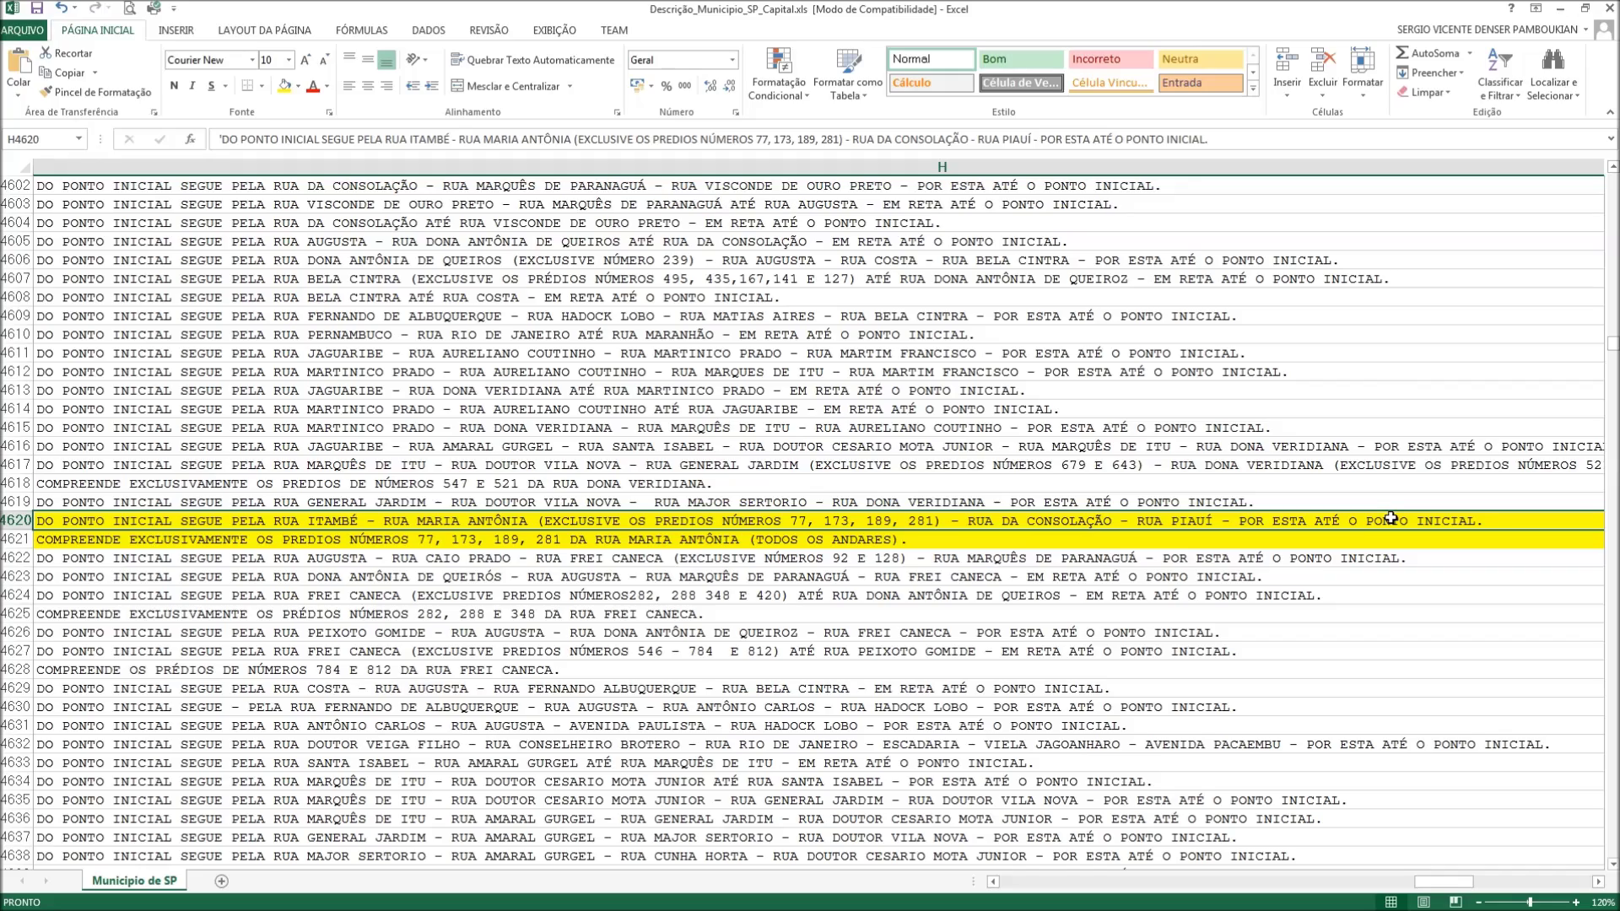
pyautogui.press('Home')
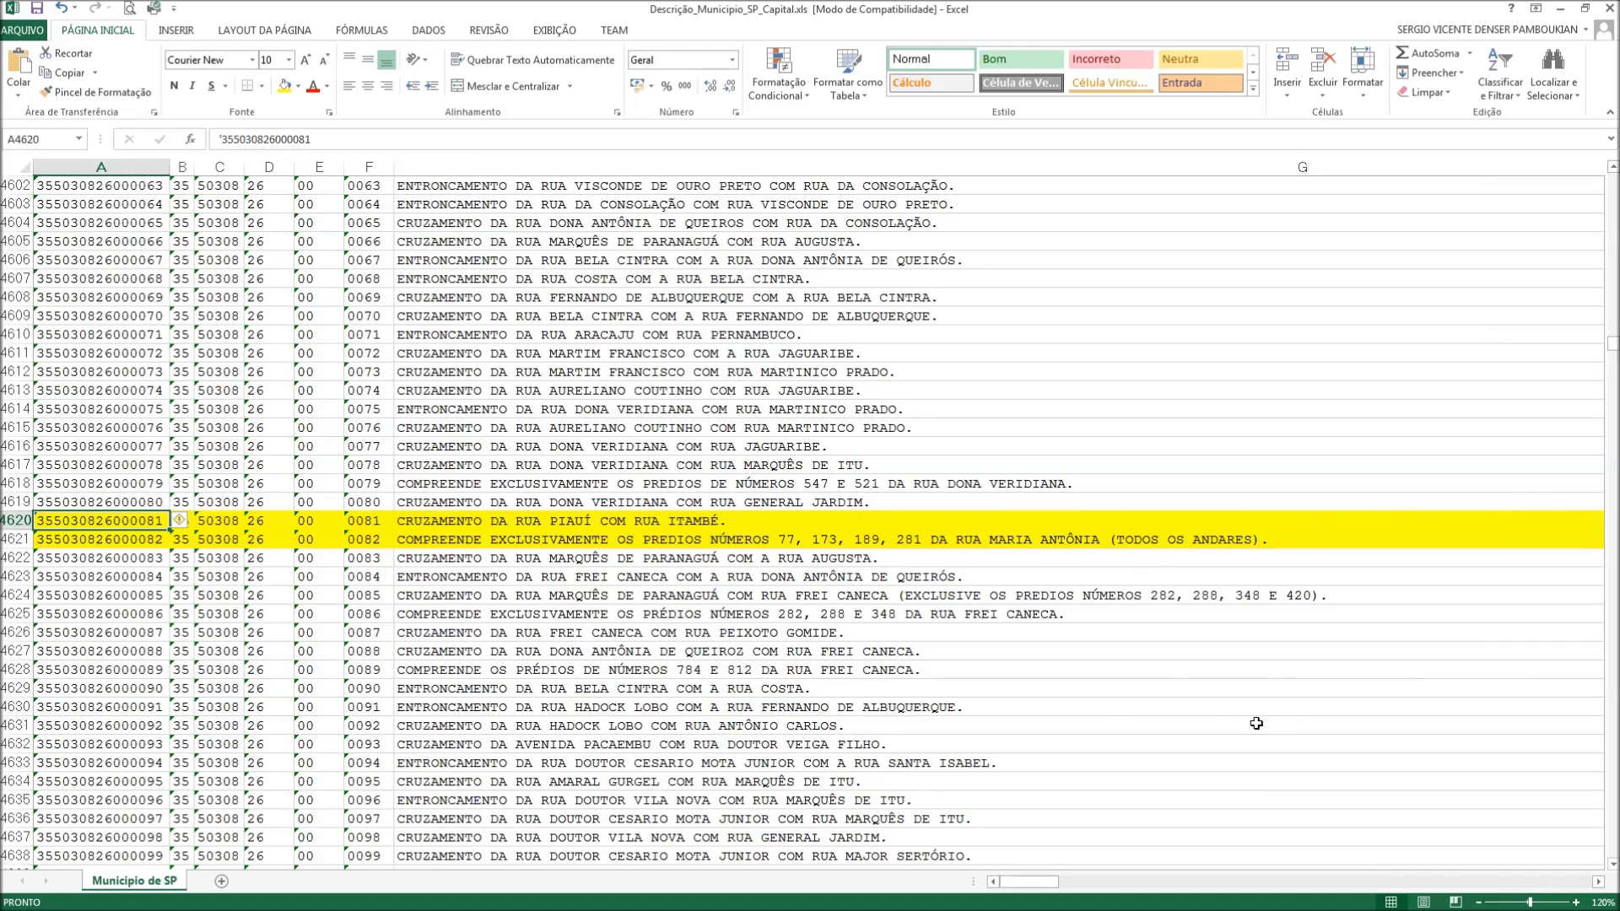
pyautogui.click(129, 540)
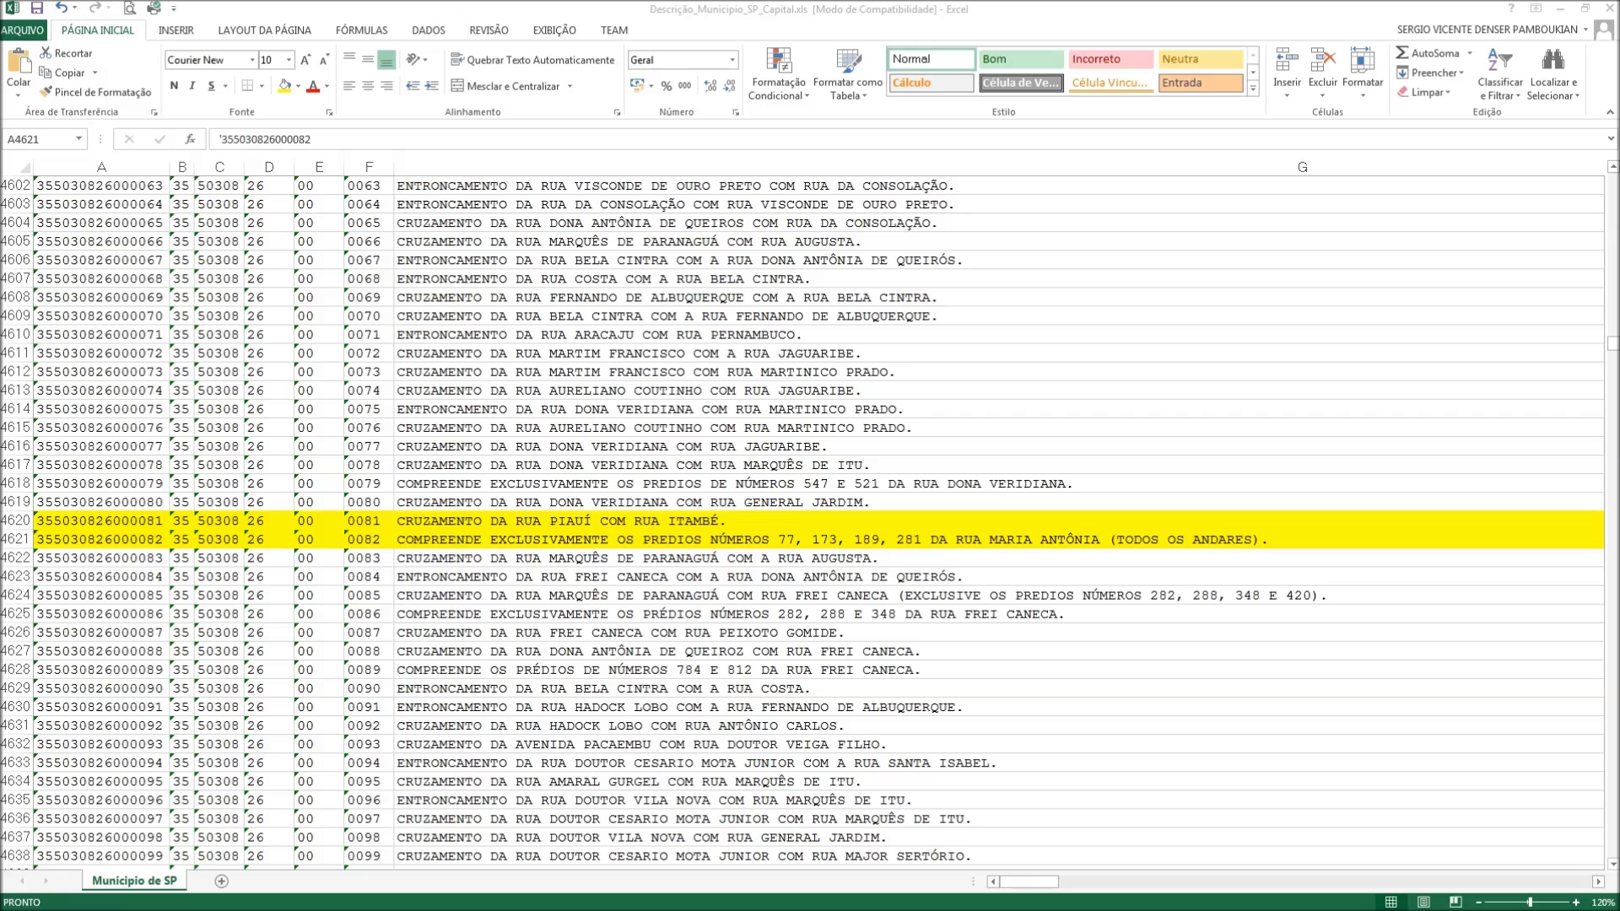
# Switch to Windows Explorer and open Basico_SP1.xls from the EXCEL folder nested in SP_Capital_20150728.
pyautogui.hotkey('alt', 'Tab')
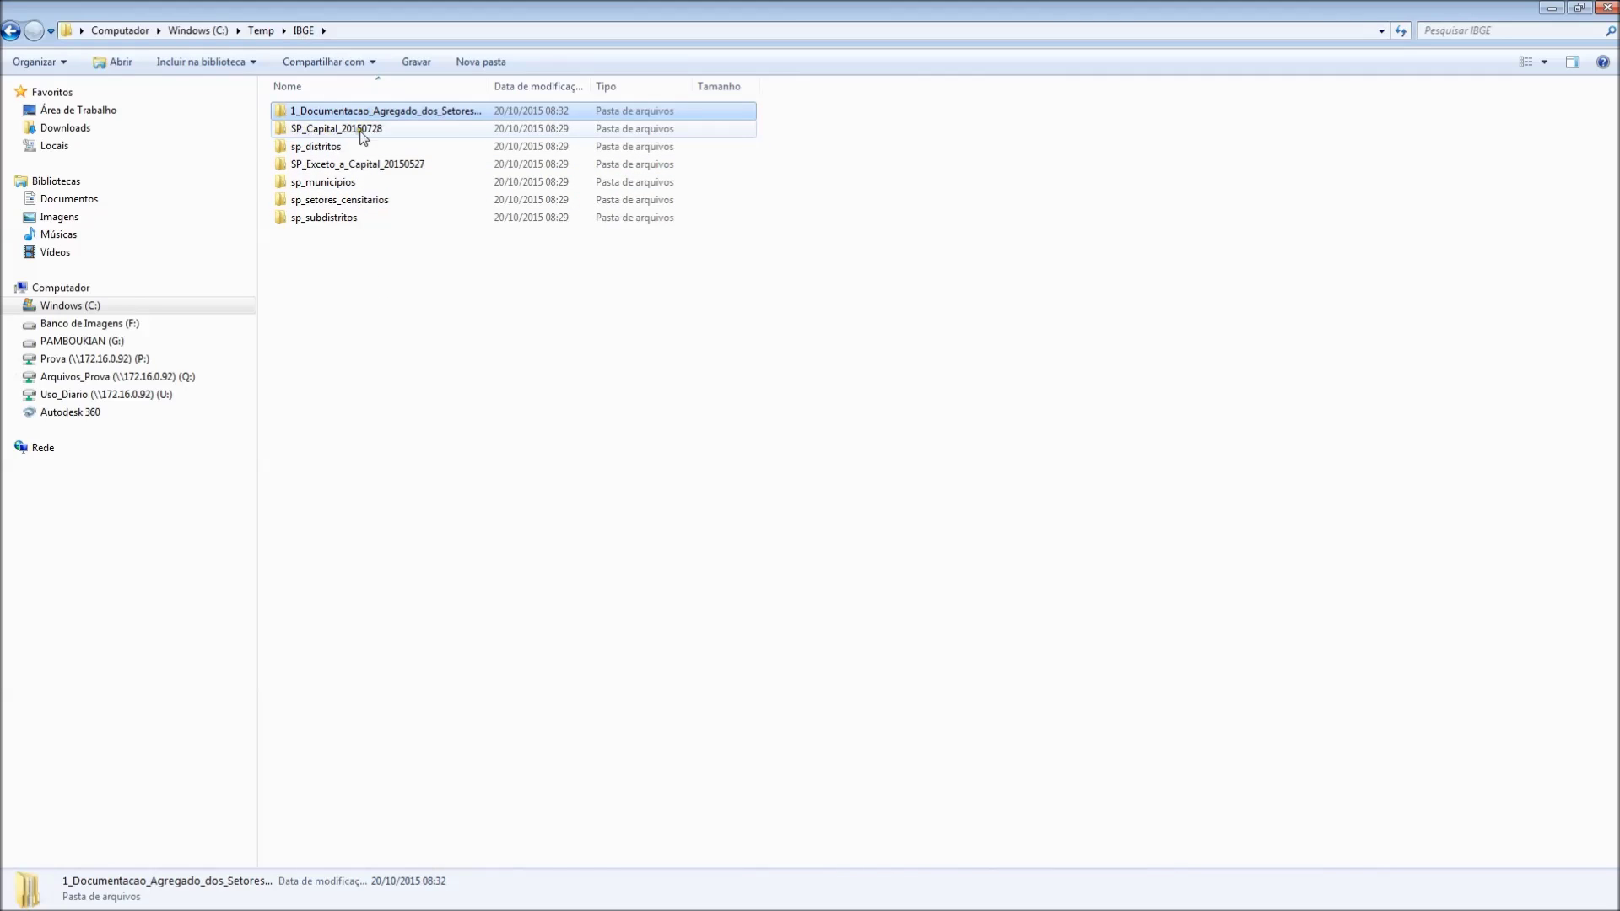
pyautogui.doubleClick(380, 132)
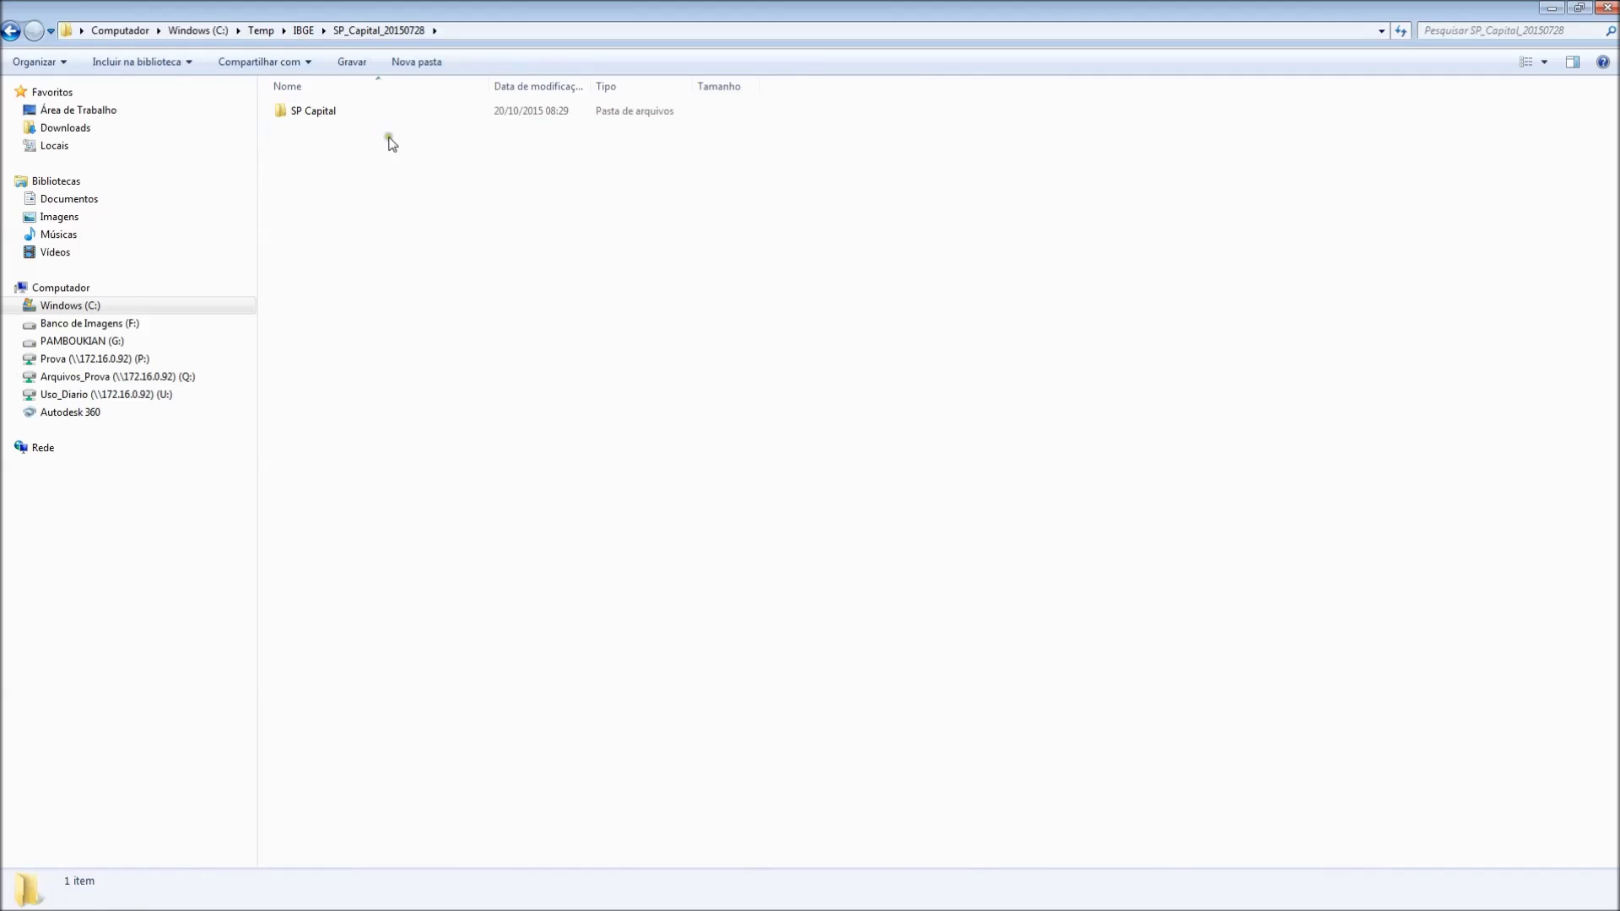
pyautogui.doubleClick(321, 117)
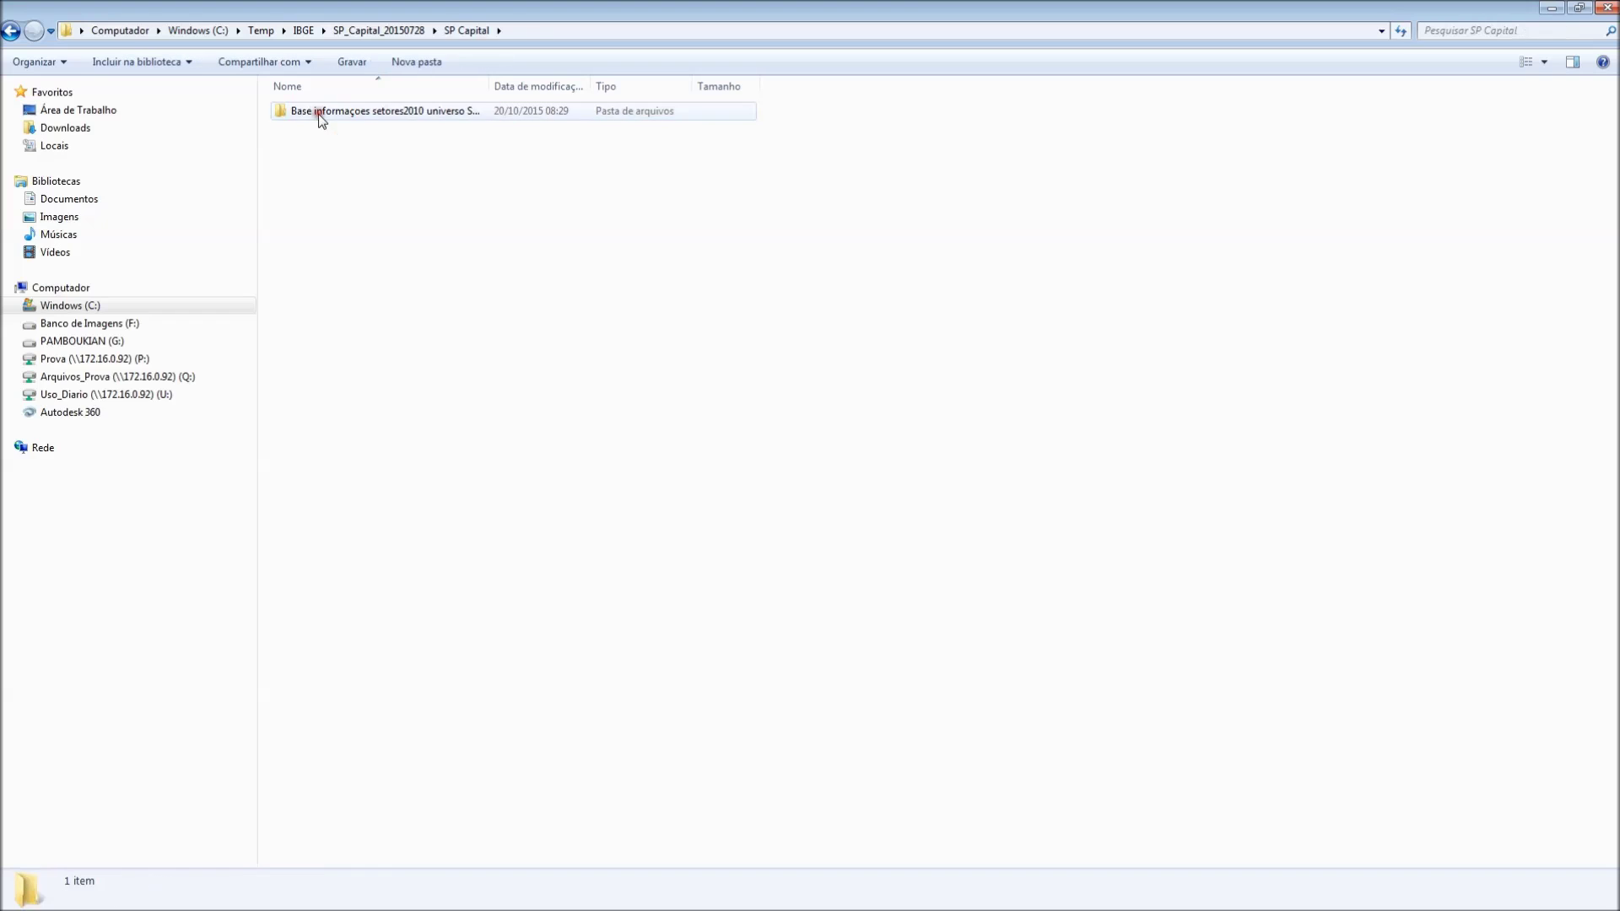
pyautogui.doubleClick(397, 111)
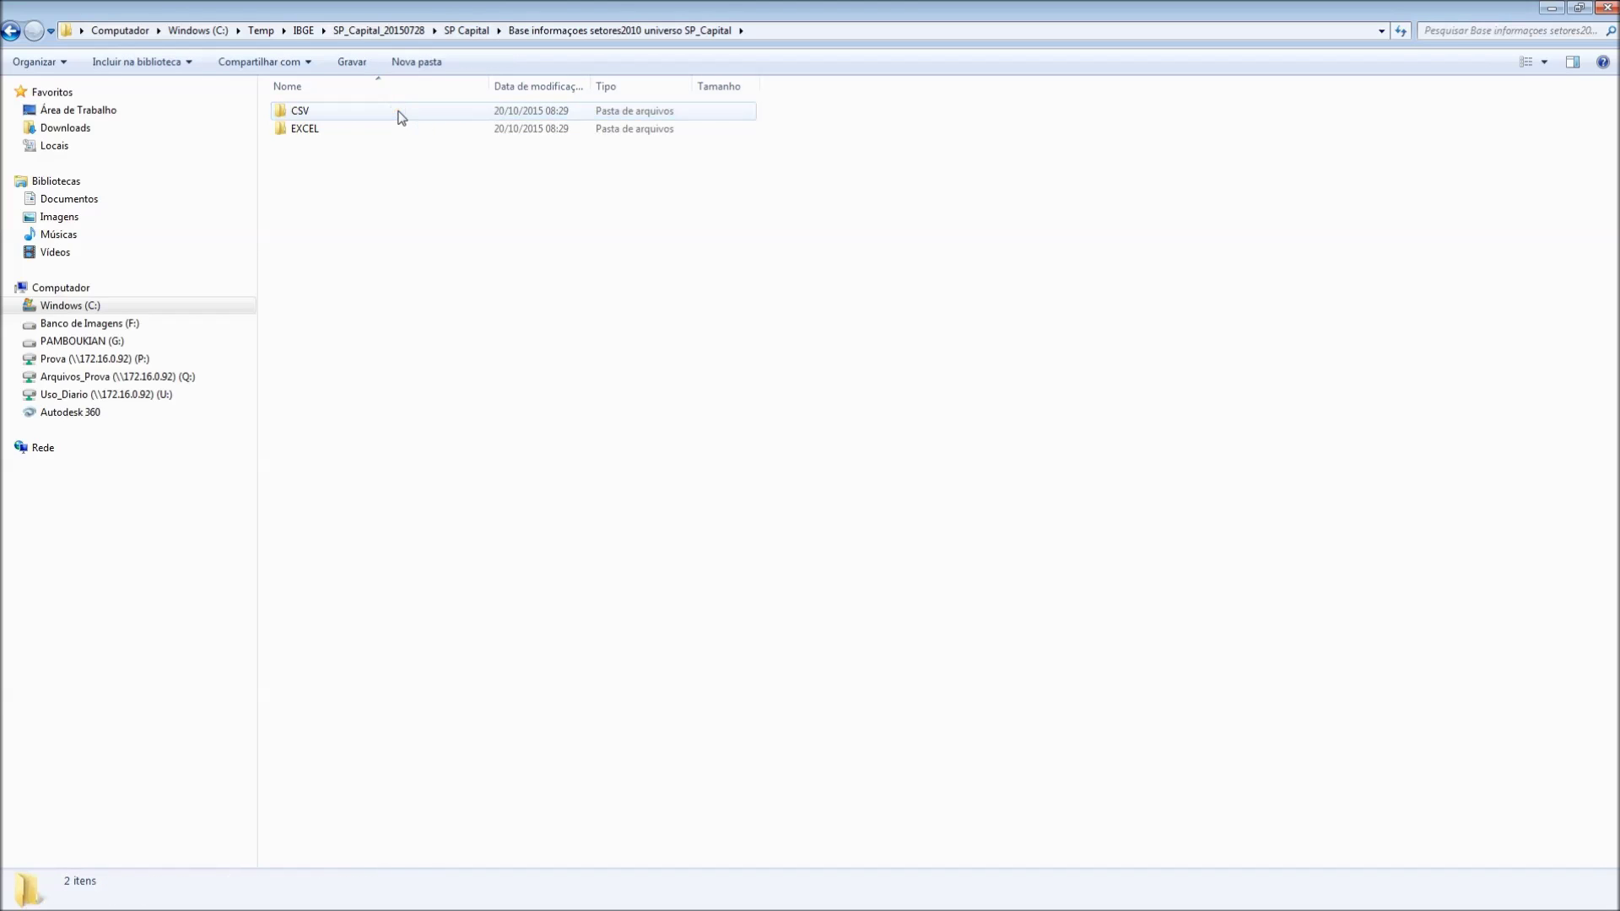
pyautogui.doubleClick(314, 130)
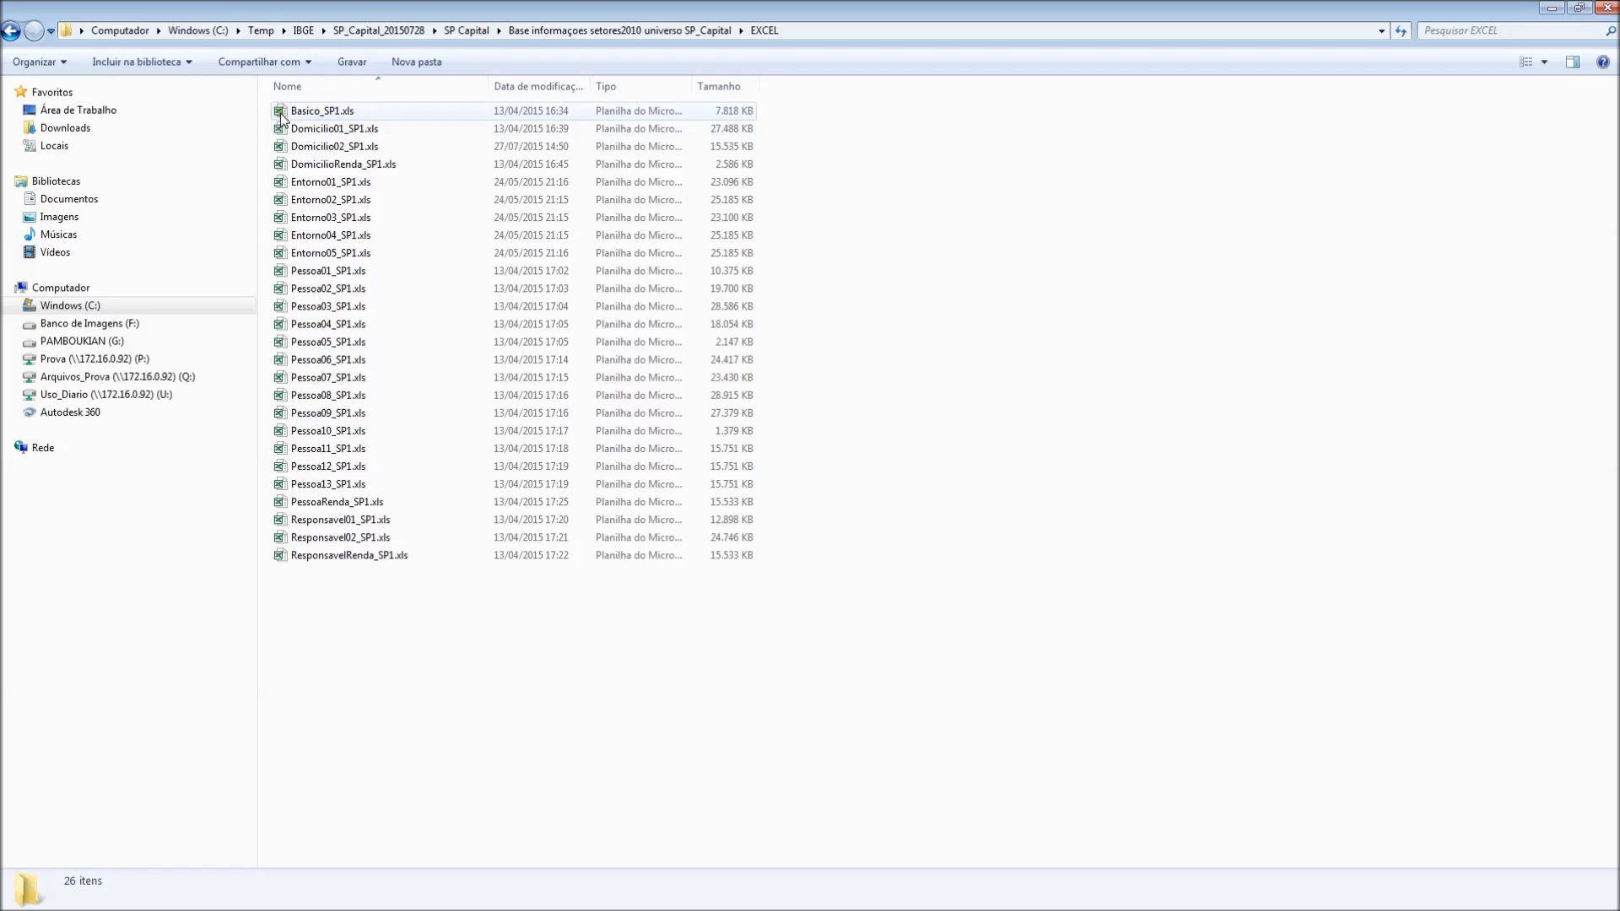
pyautogui.doubleClick(346, 110)
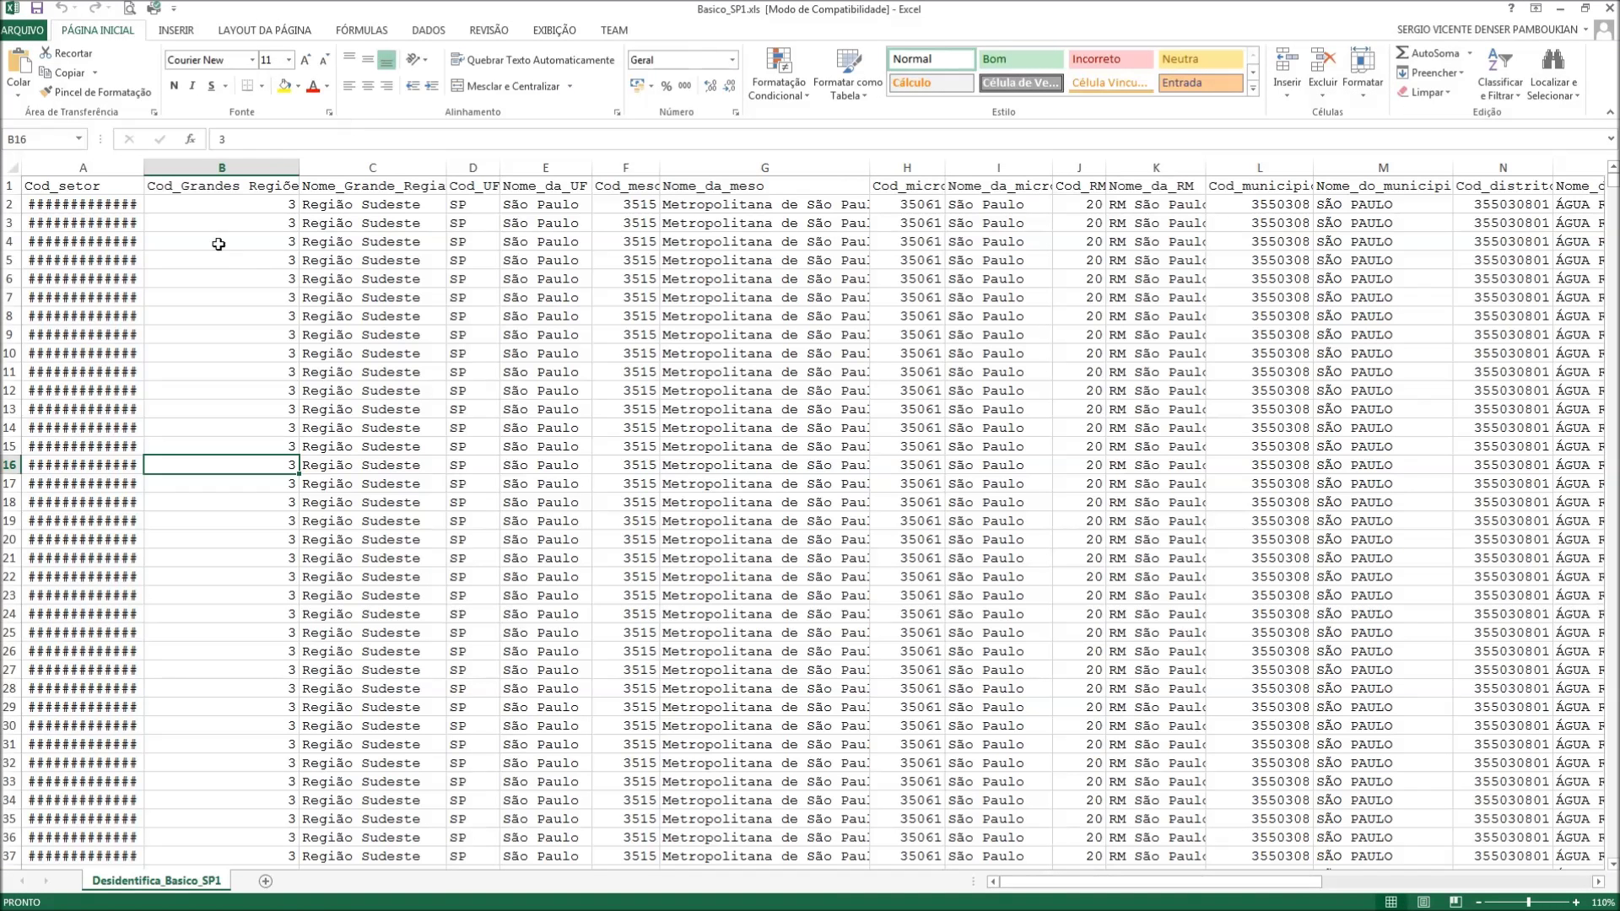
# Widen the Cod_setor column to fit the full tract codes, and inspect the first tract's row and the V001 column.
pyautogui.moveTo(144, 168); pyautogui.dragTo(173, 168)
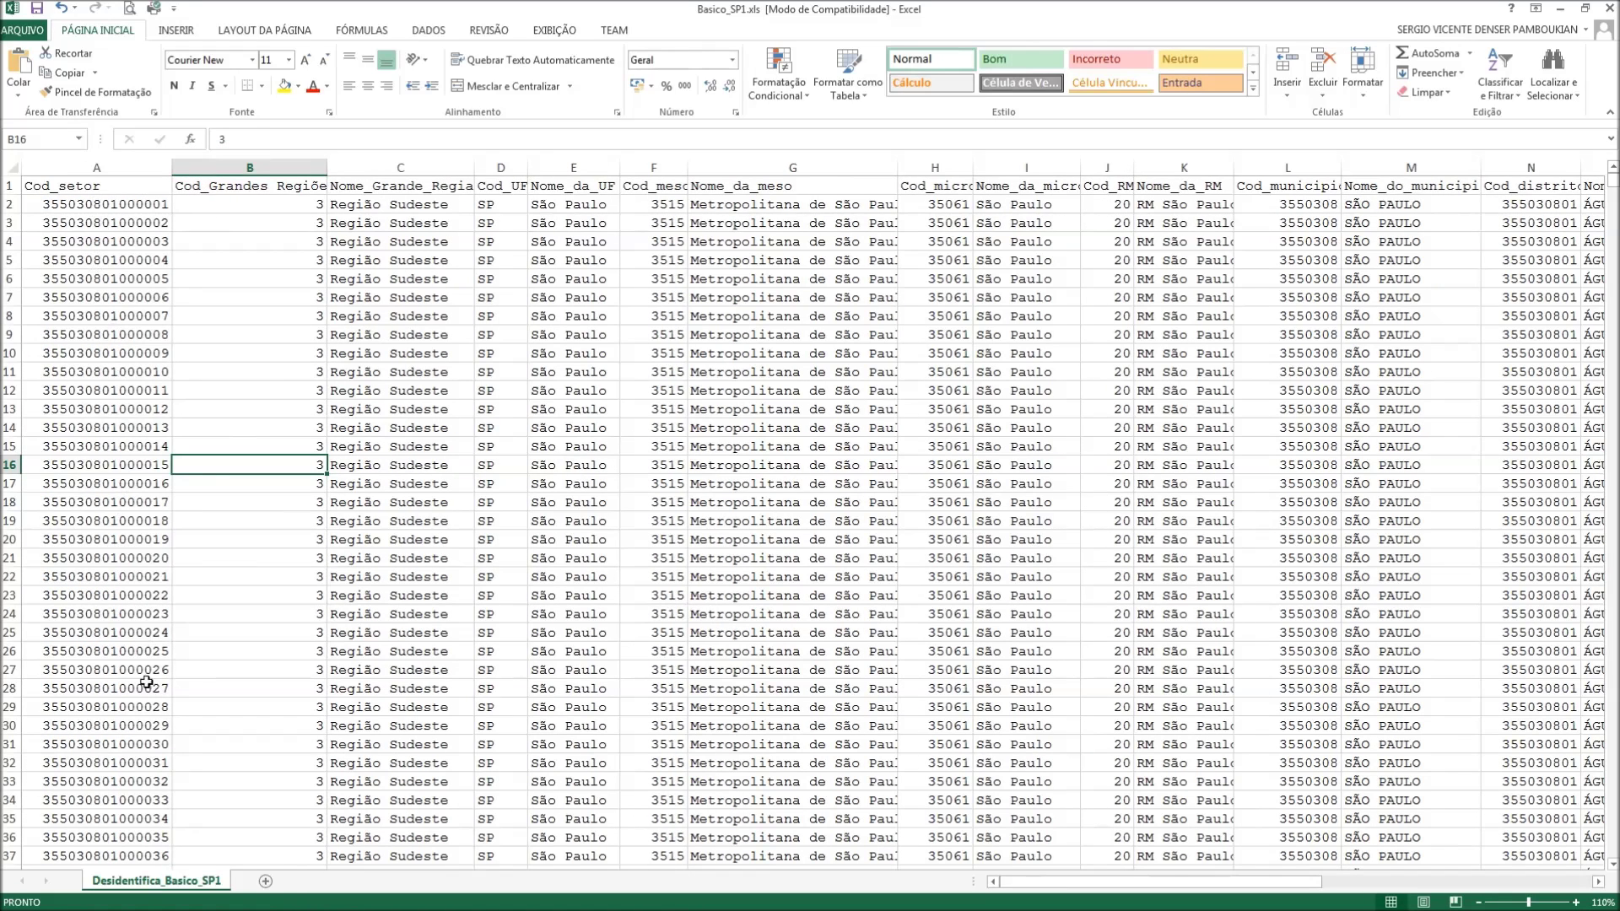
pyautogui.click(12, 203)
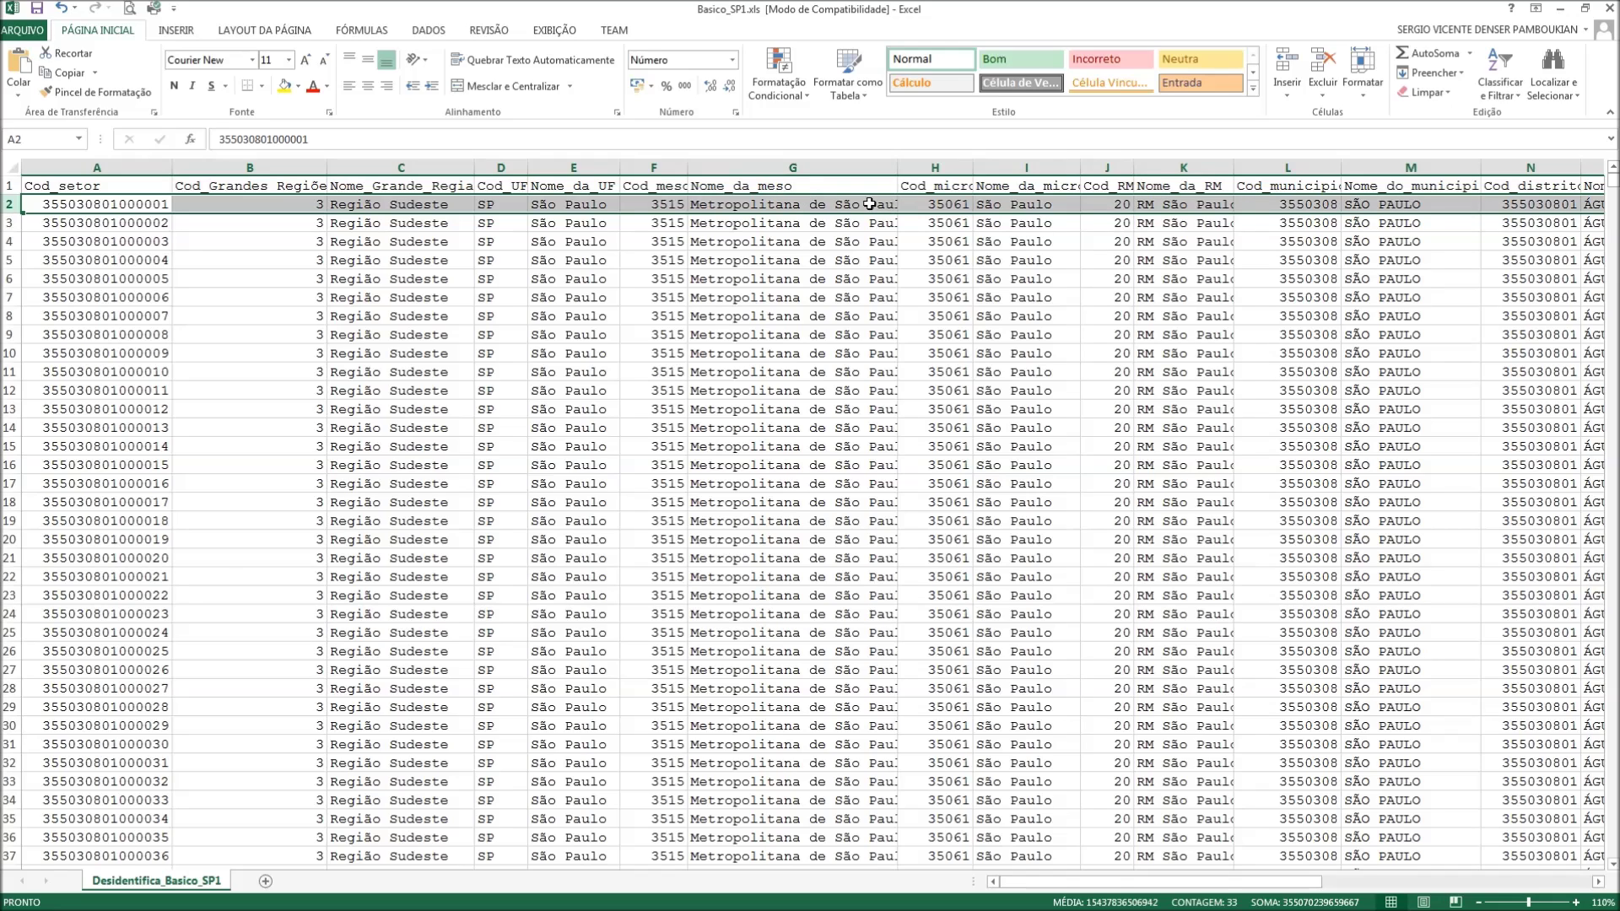
pyautogui.click(1269, 208)
pyautogui.moveTo(1184, 884); pyautogui.dragTo(1590, 883)
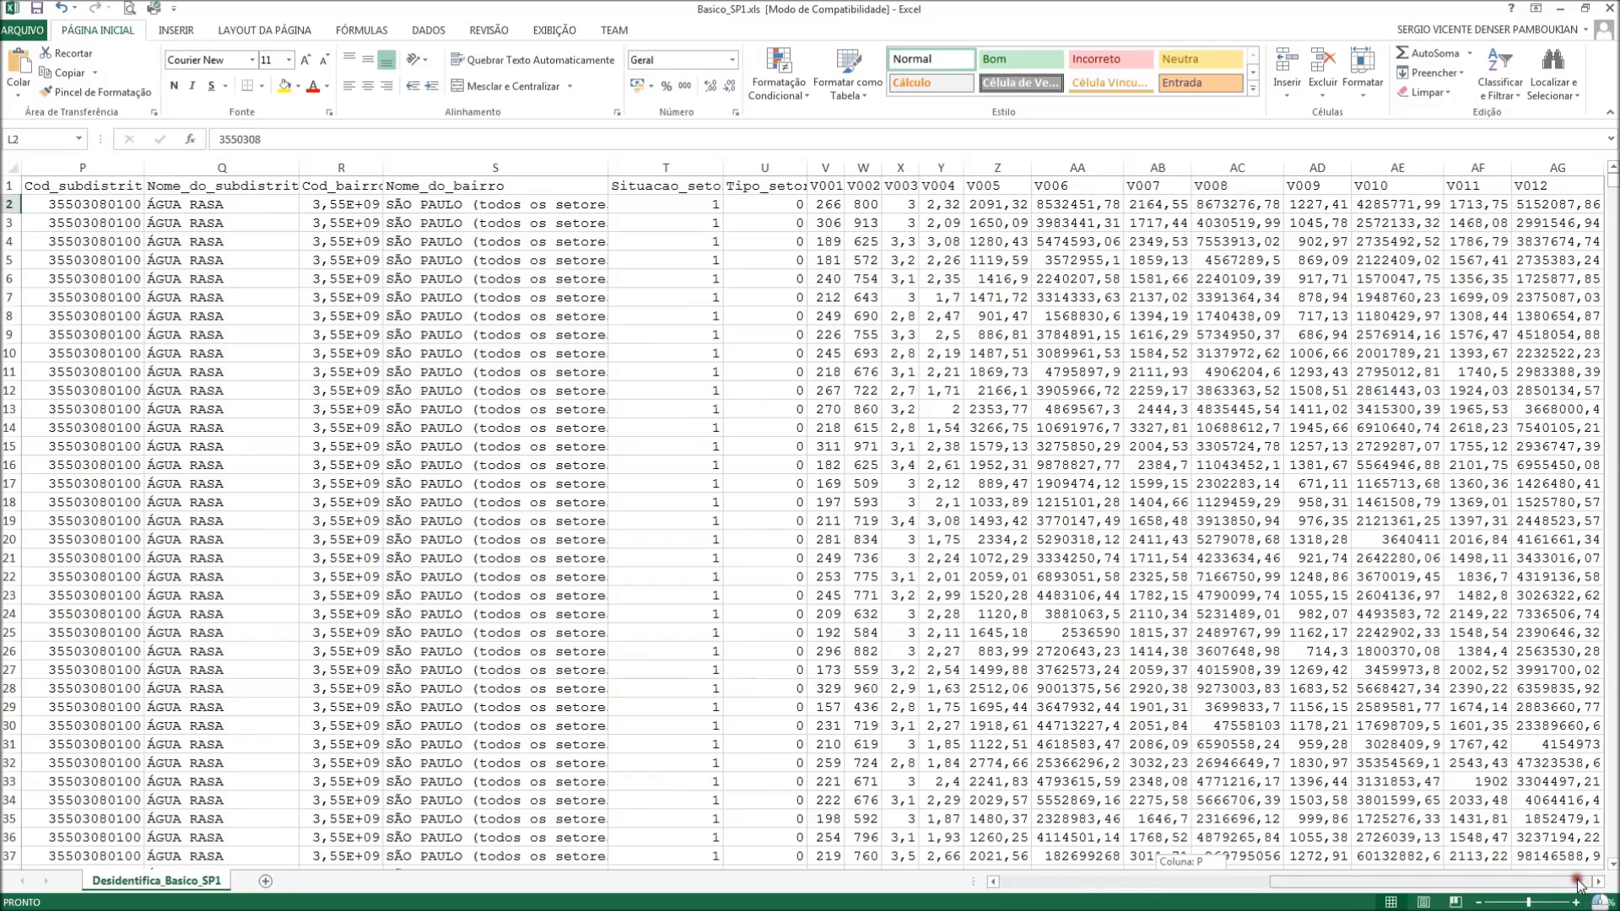
pyautogui.click(825, 168)
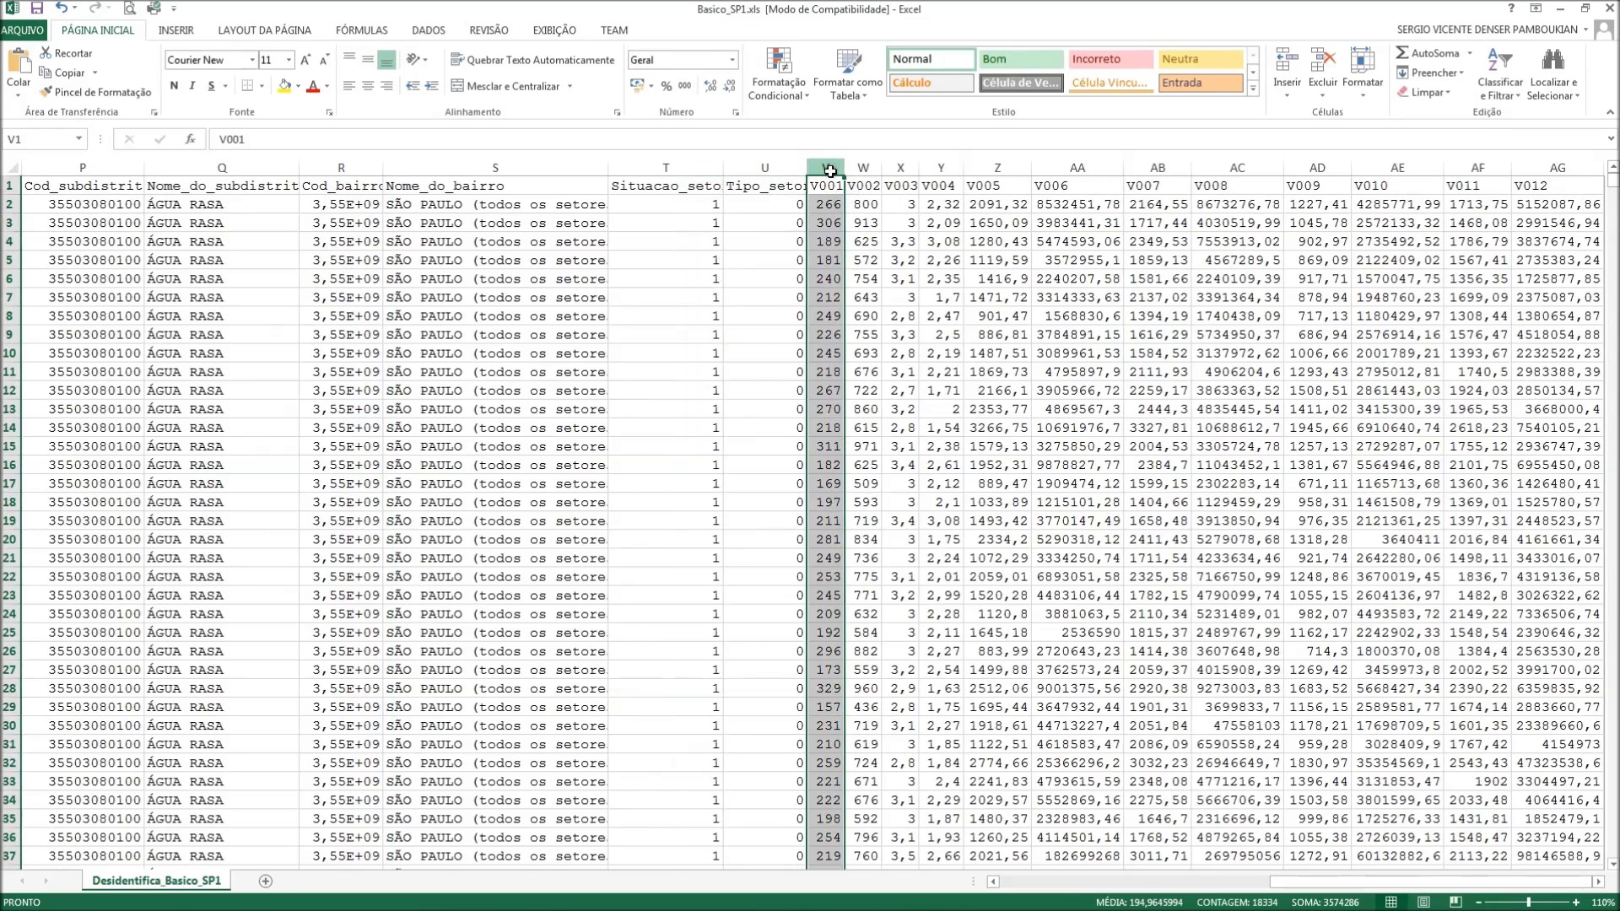
pyautogui.click(831, 185)
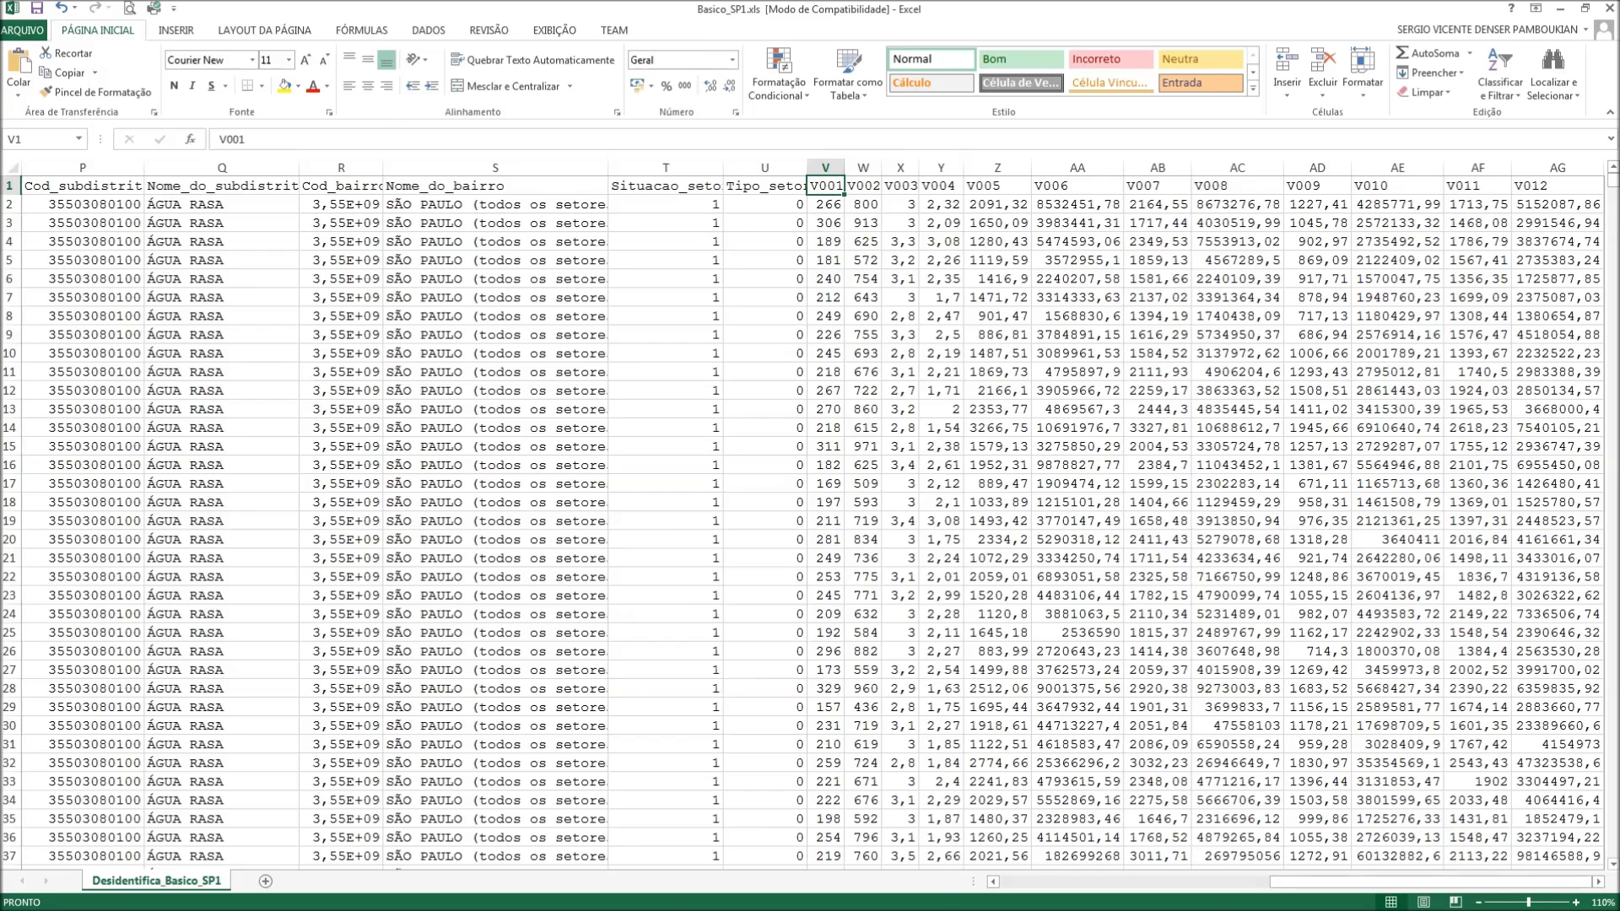
# Switch to BASE DE INFORMAÇÕES POR SETOR CENSITÁRIO Censo 2010 - Universo.pdf in Adobe Reader and search it for "basico_".
pyautogui.hotkey('alt', 'Tab')
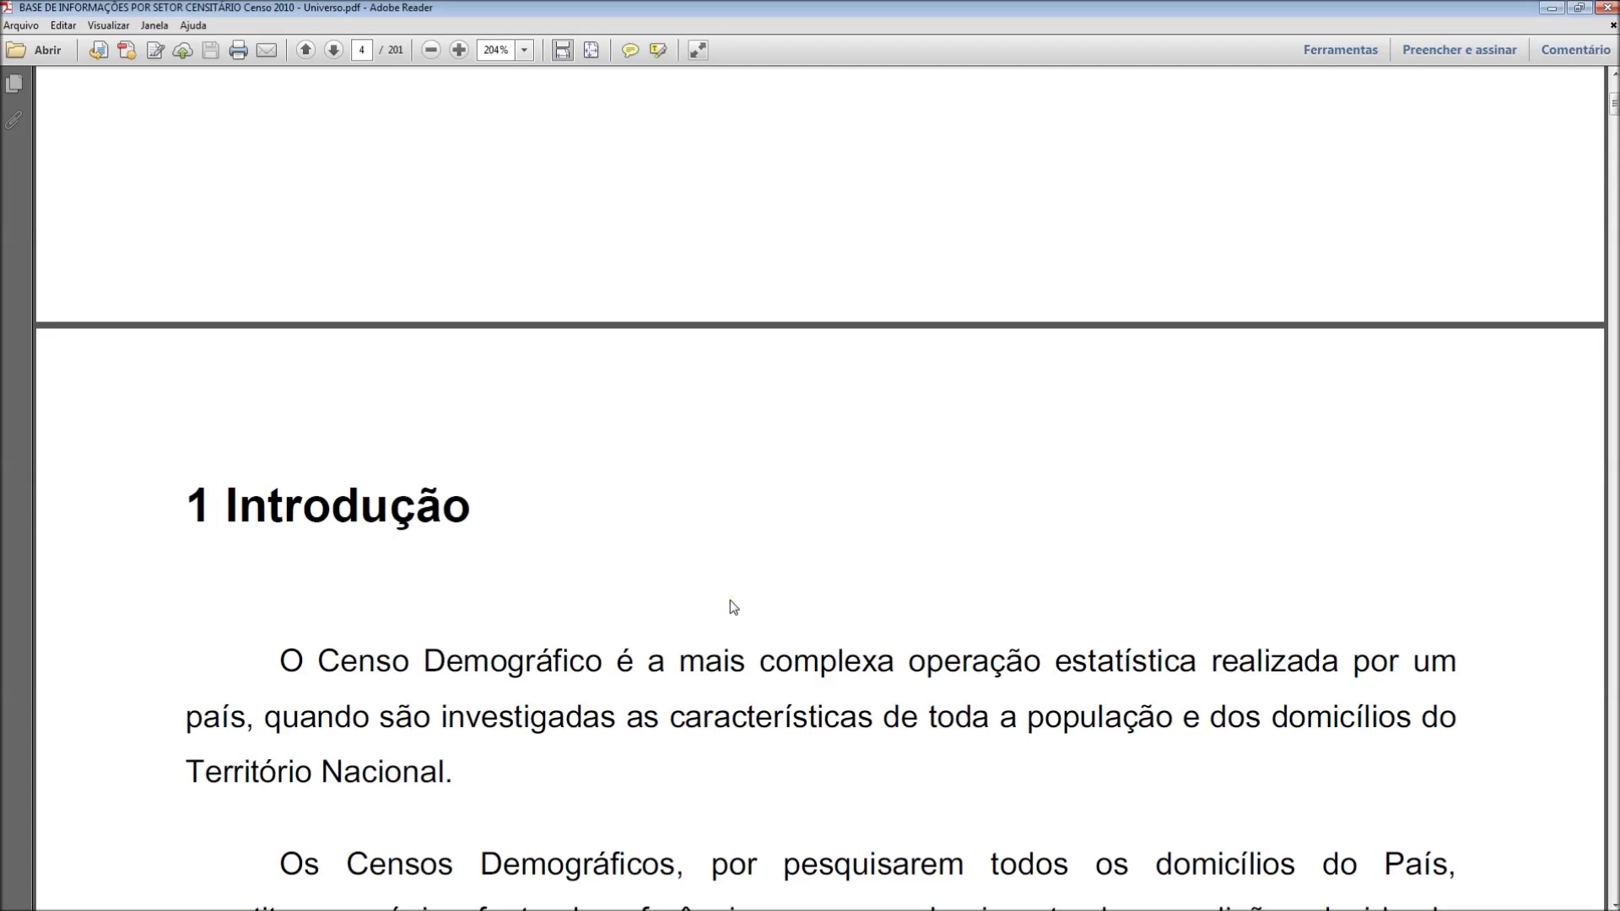
pyautogui.scroll(-6, 730, 600)
pyautogui.scroll(-18, 732, 599)
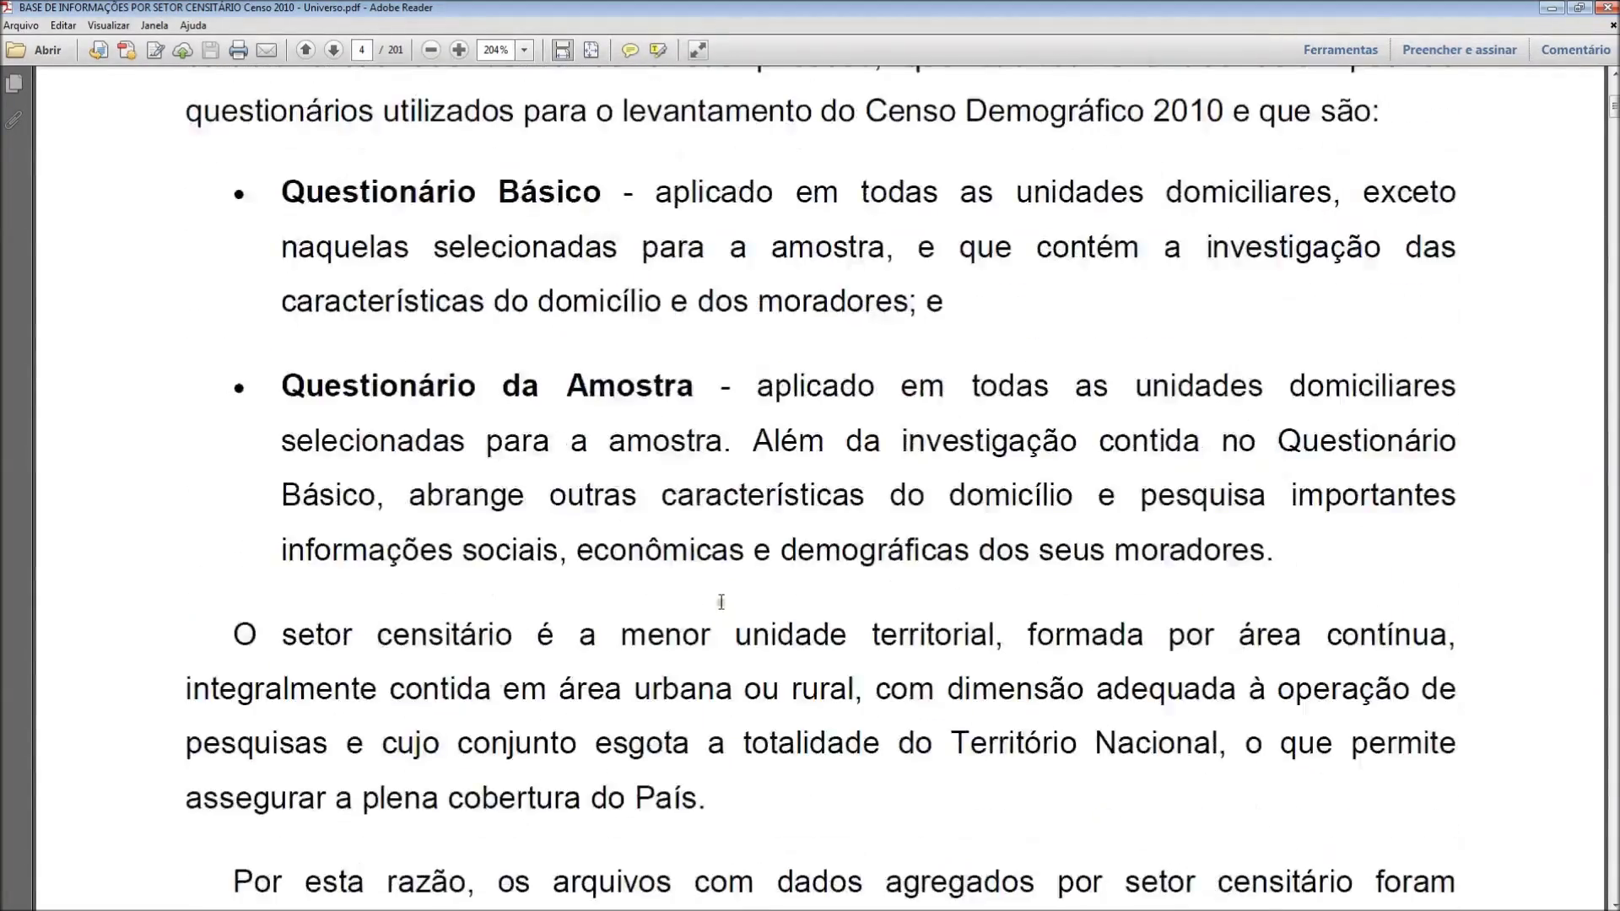
pyautogui.scroll(-6, 642, 571)
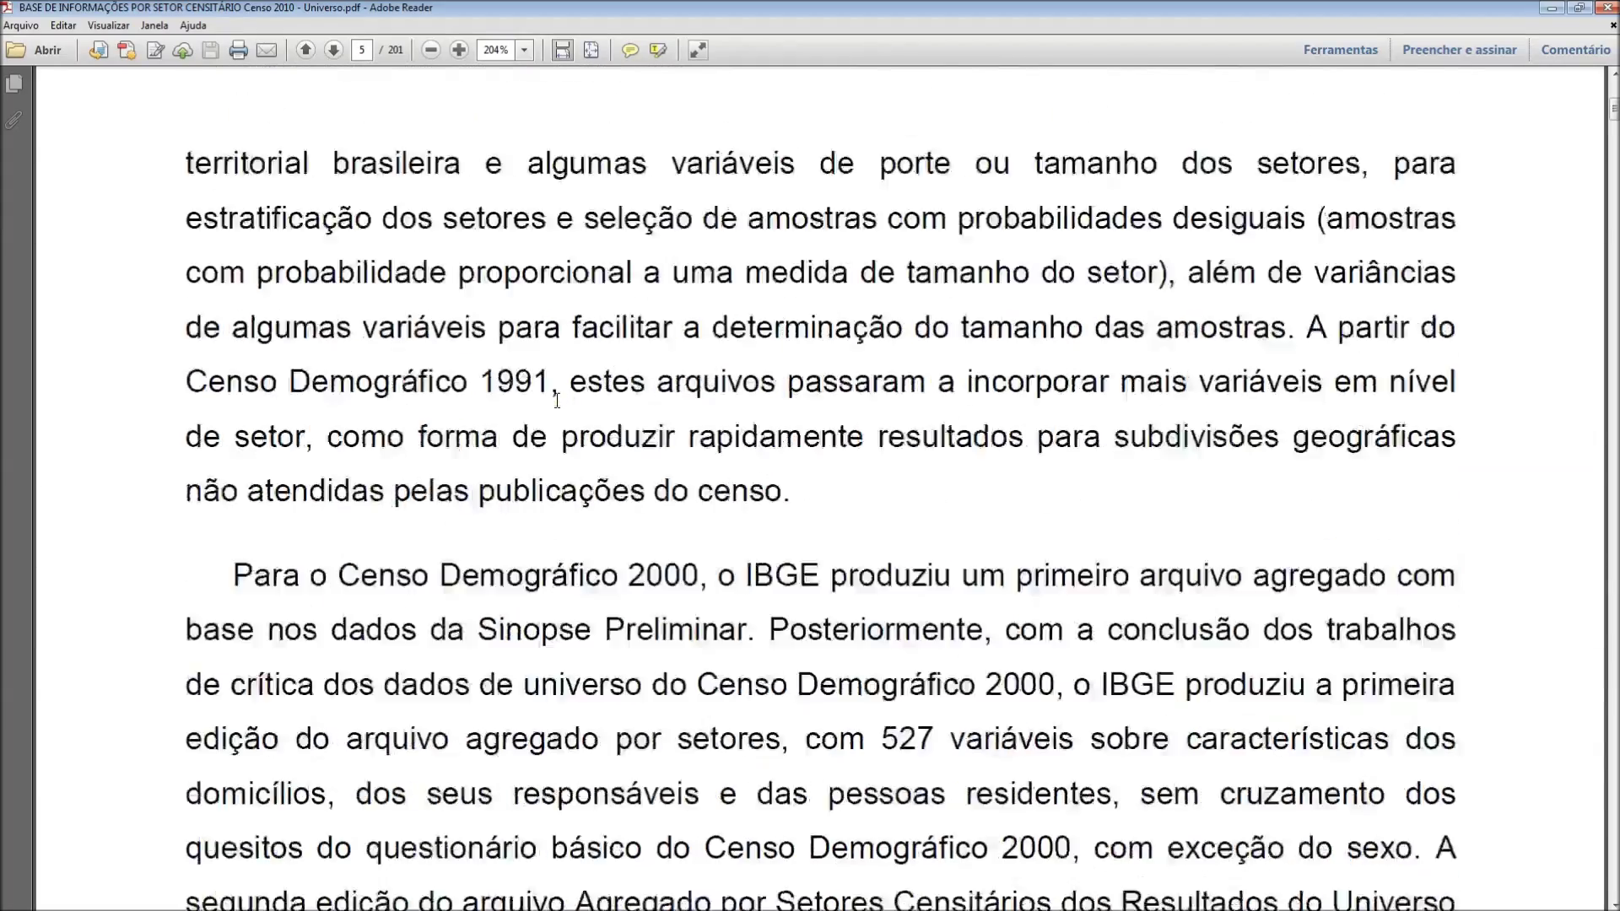
pyautogui.hotkey('ctrl', 'f')
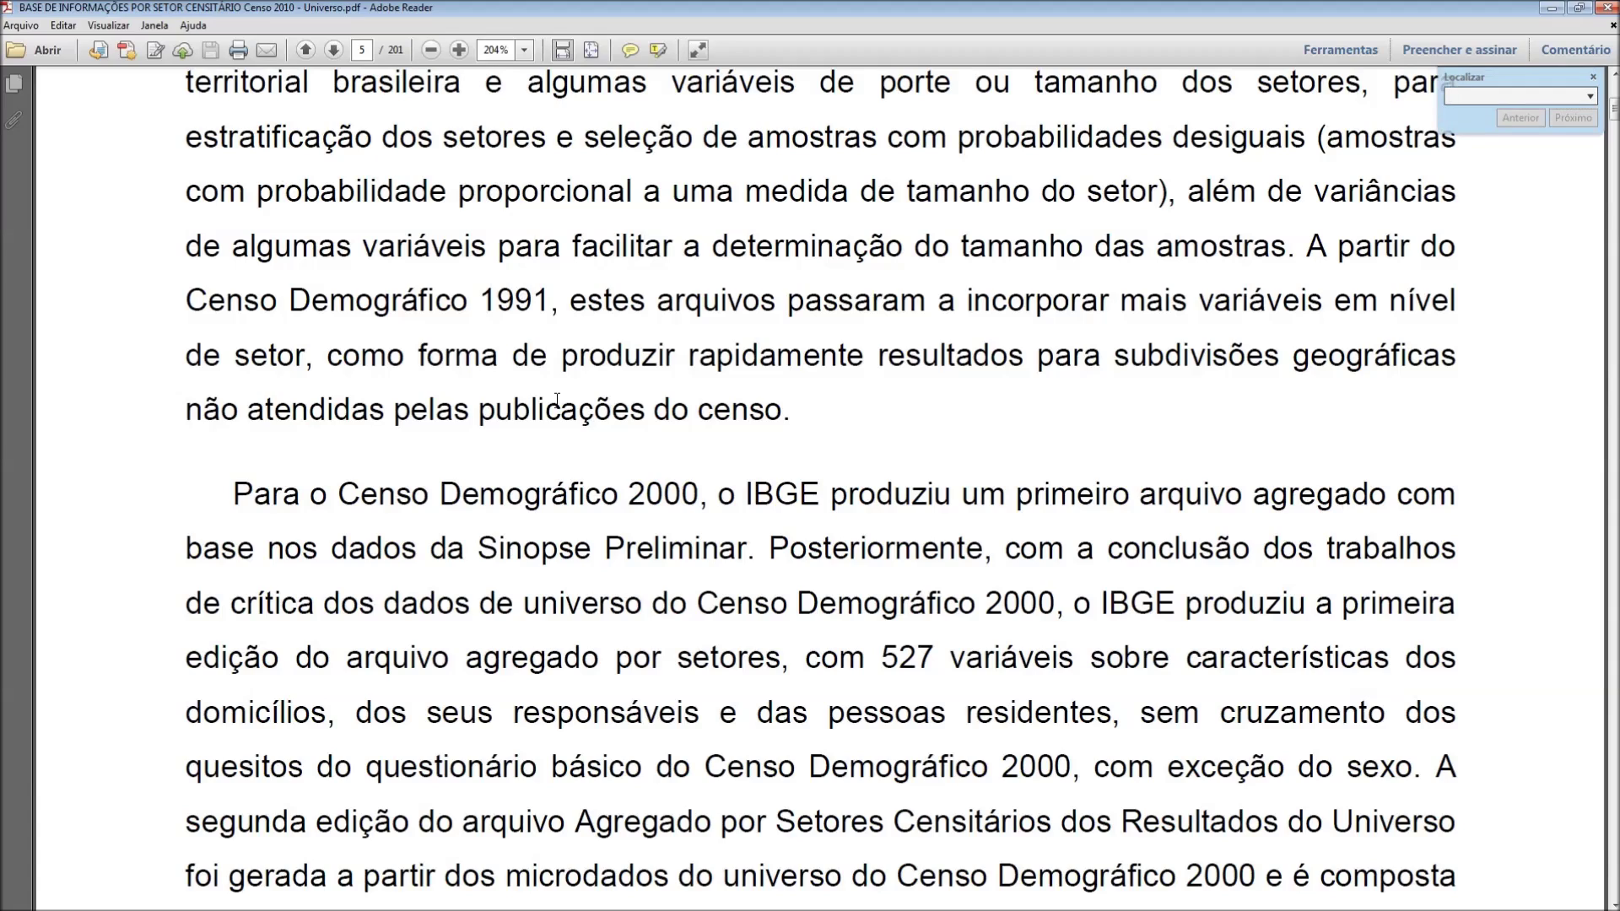
pyautogui.write('basico')
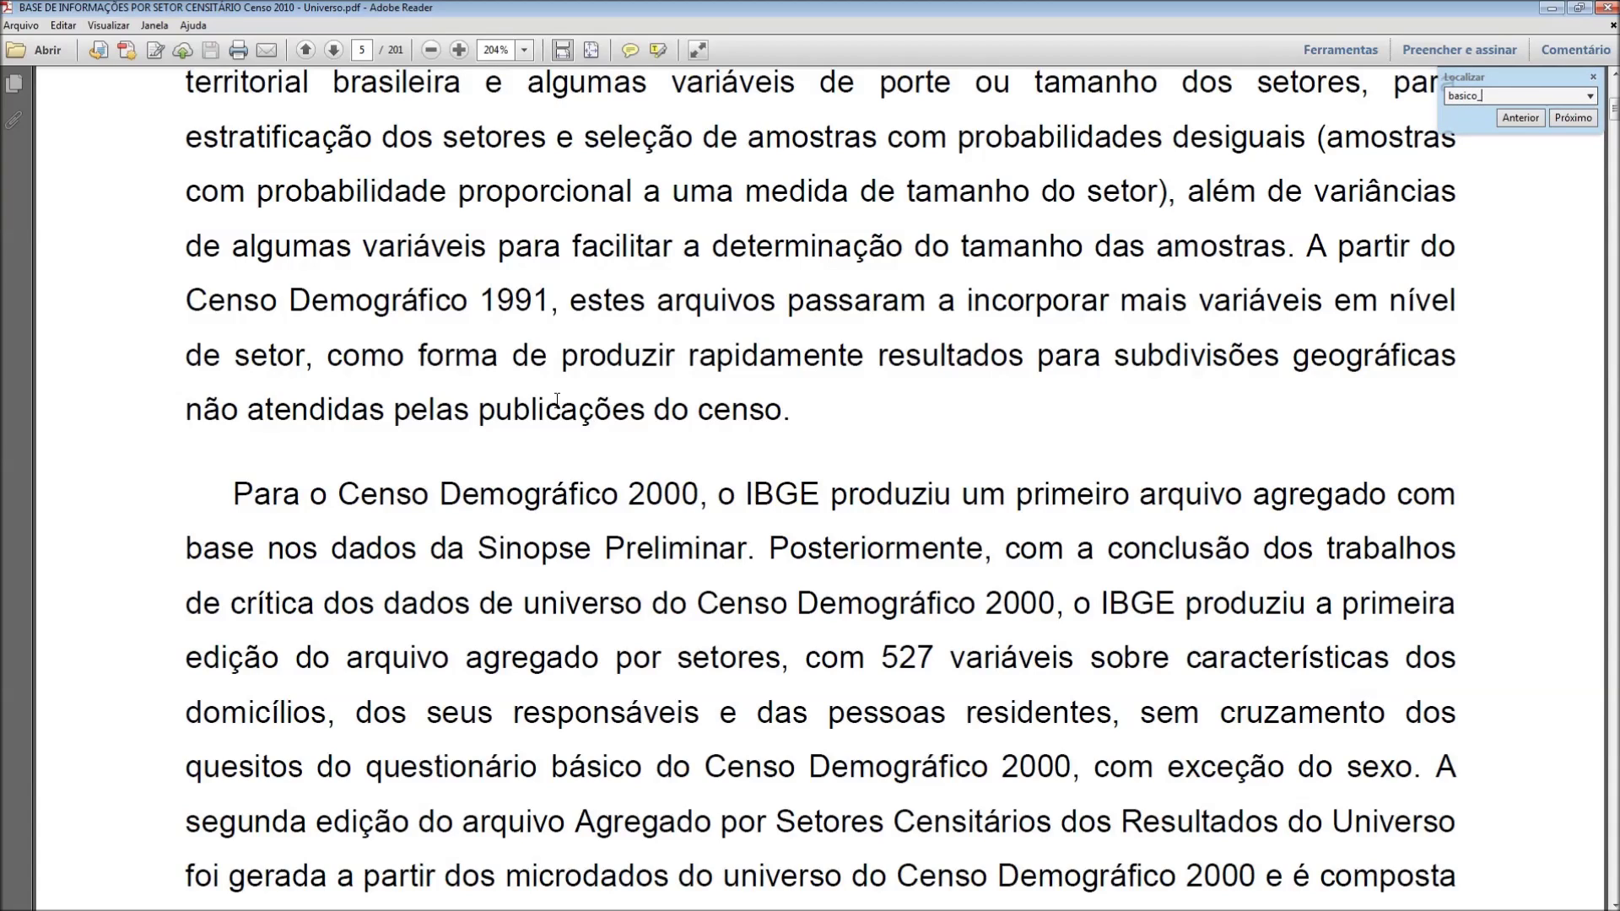
pyautogui.press('Return')
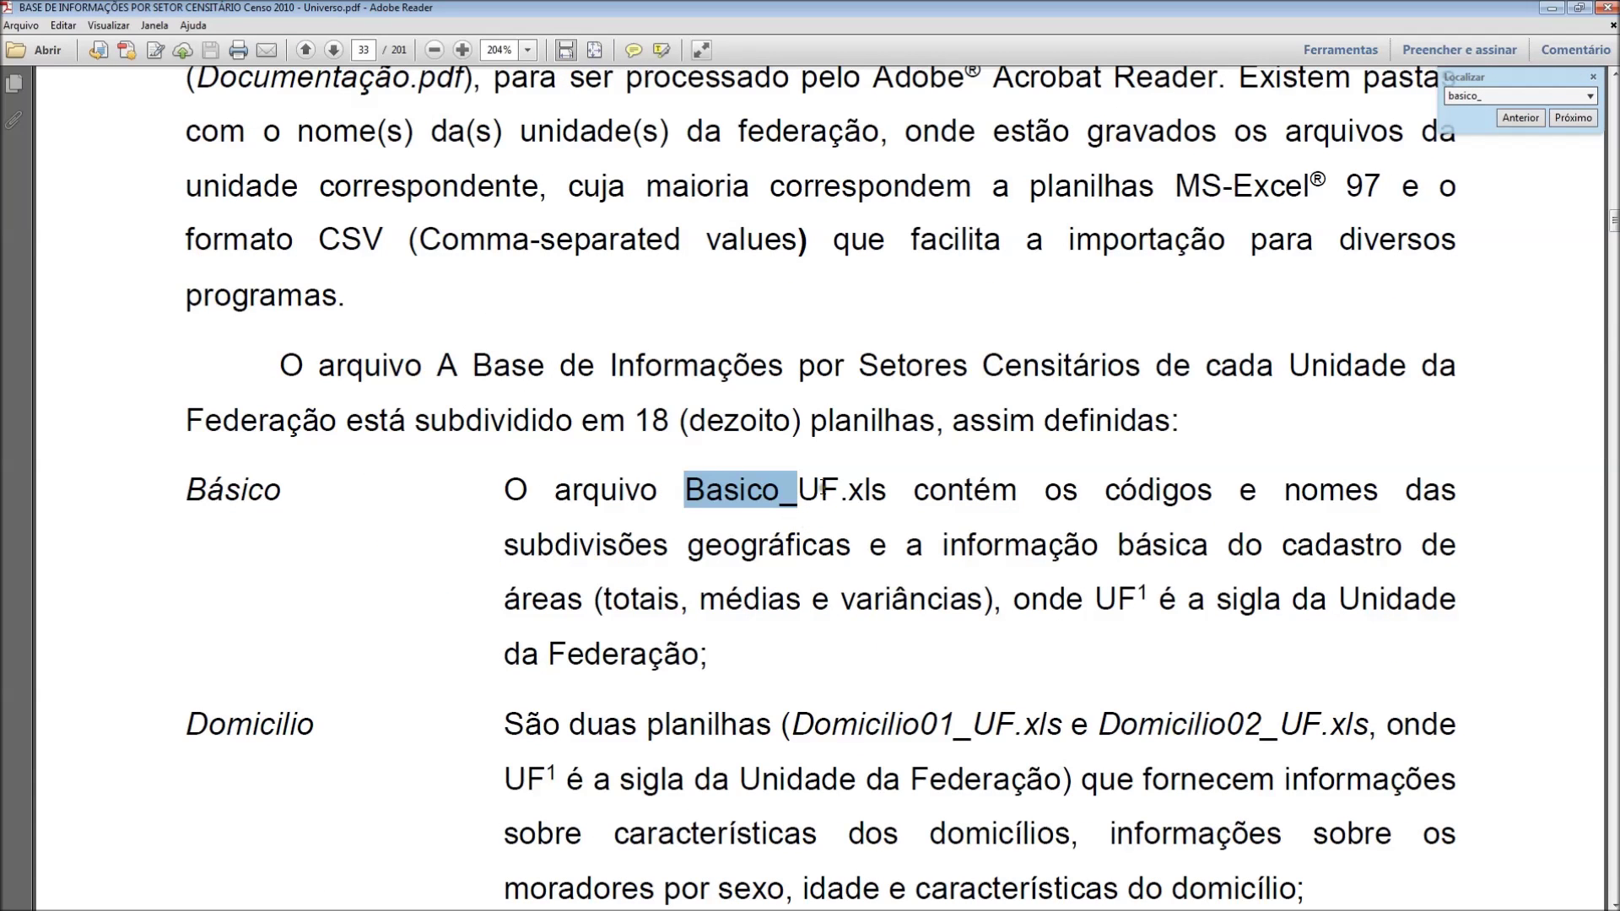
# Check the UF part of the Basico_UF.xls file name, and find the next match to view section 6.1's variable list.
pyautogui.moveTo(801, 494); pyautogui.dragTo(830, 493)
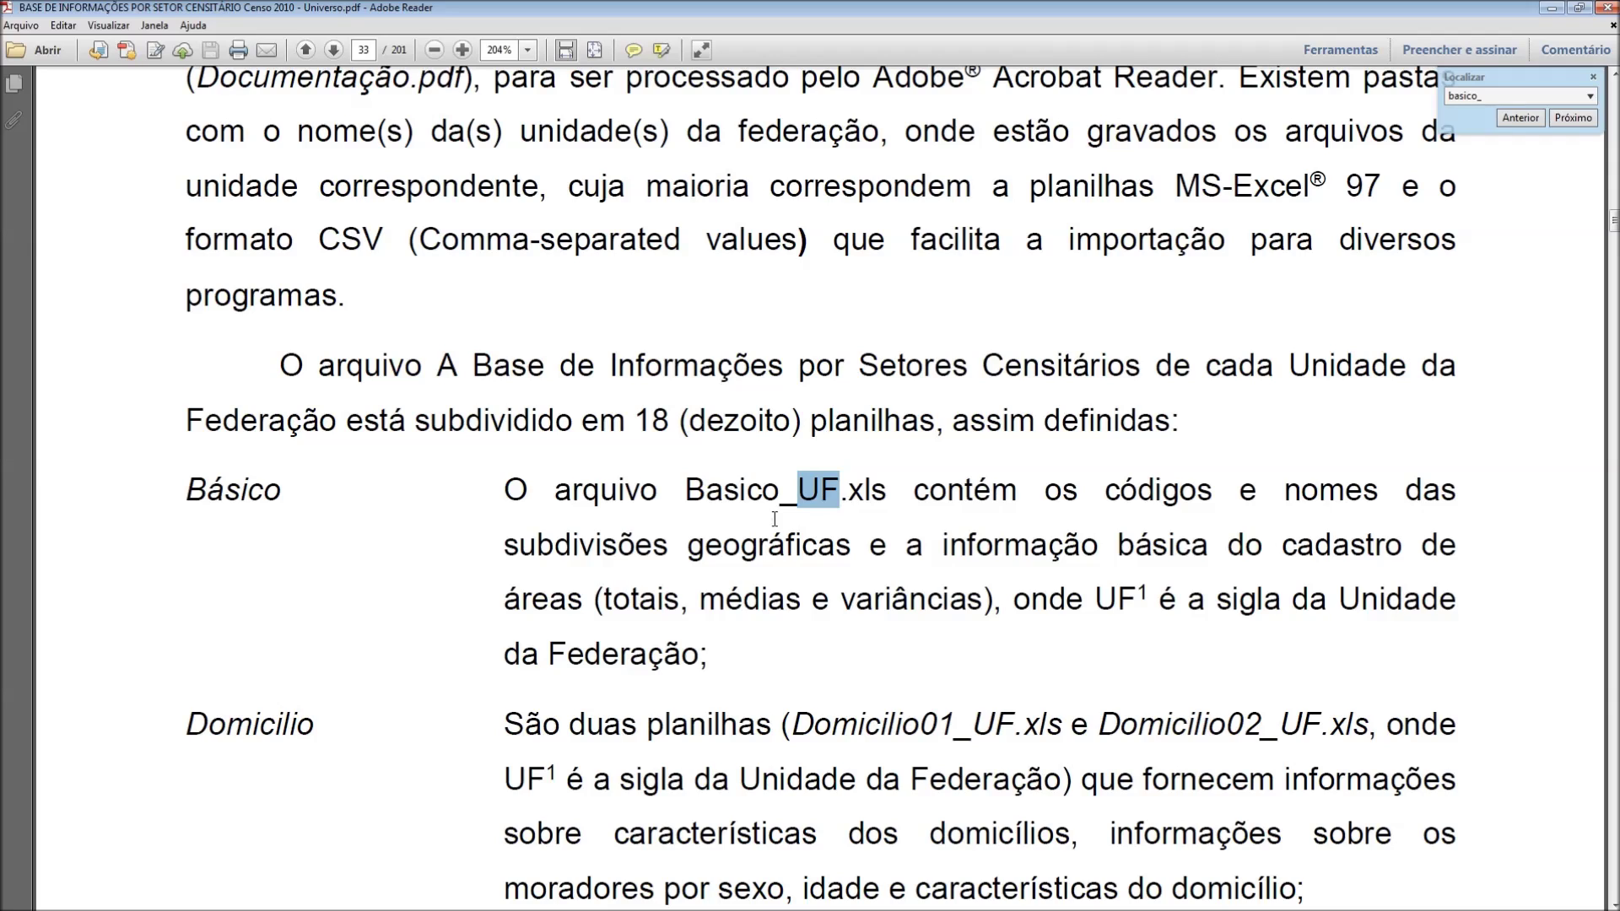
pyautogui.click(1573, 118)
pyautogui.scroll(-4, 1332, 388)
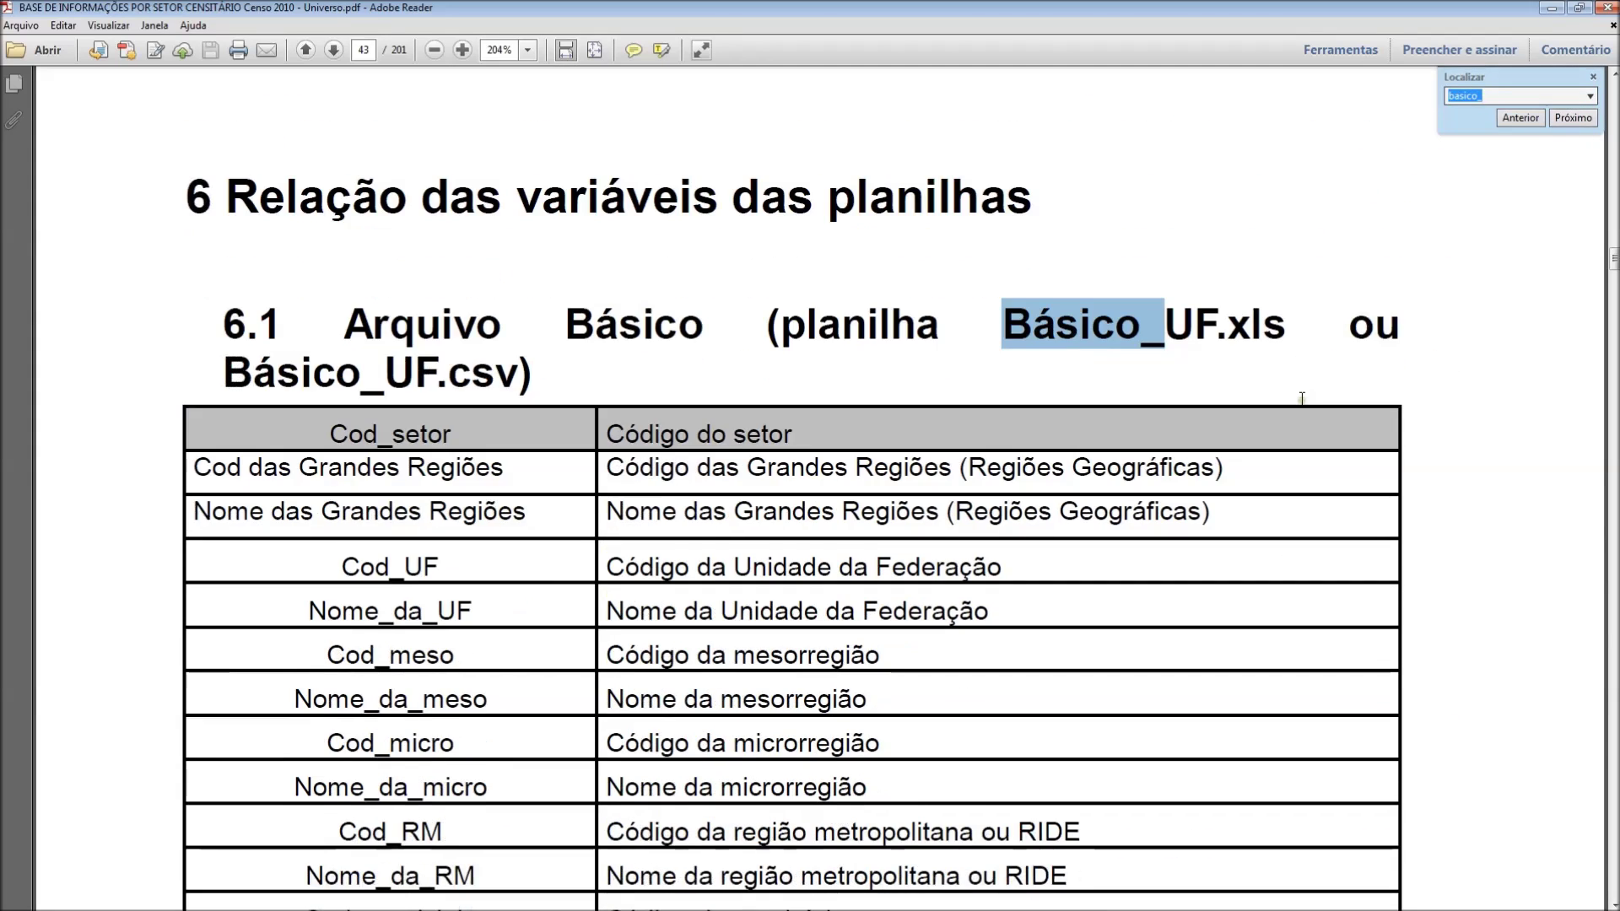
pyautogui.scroll(-2, 315, 385)
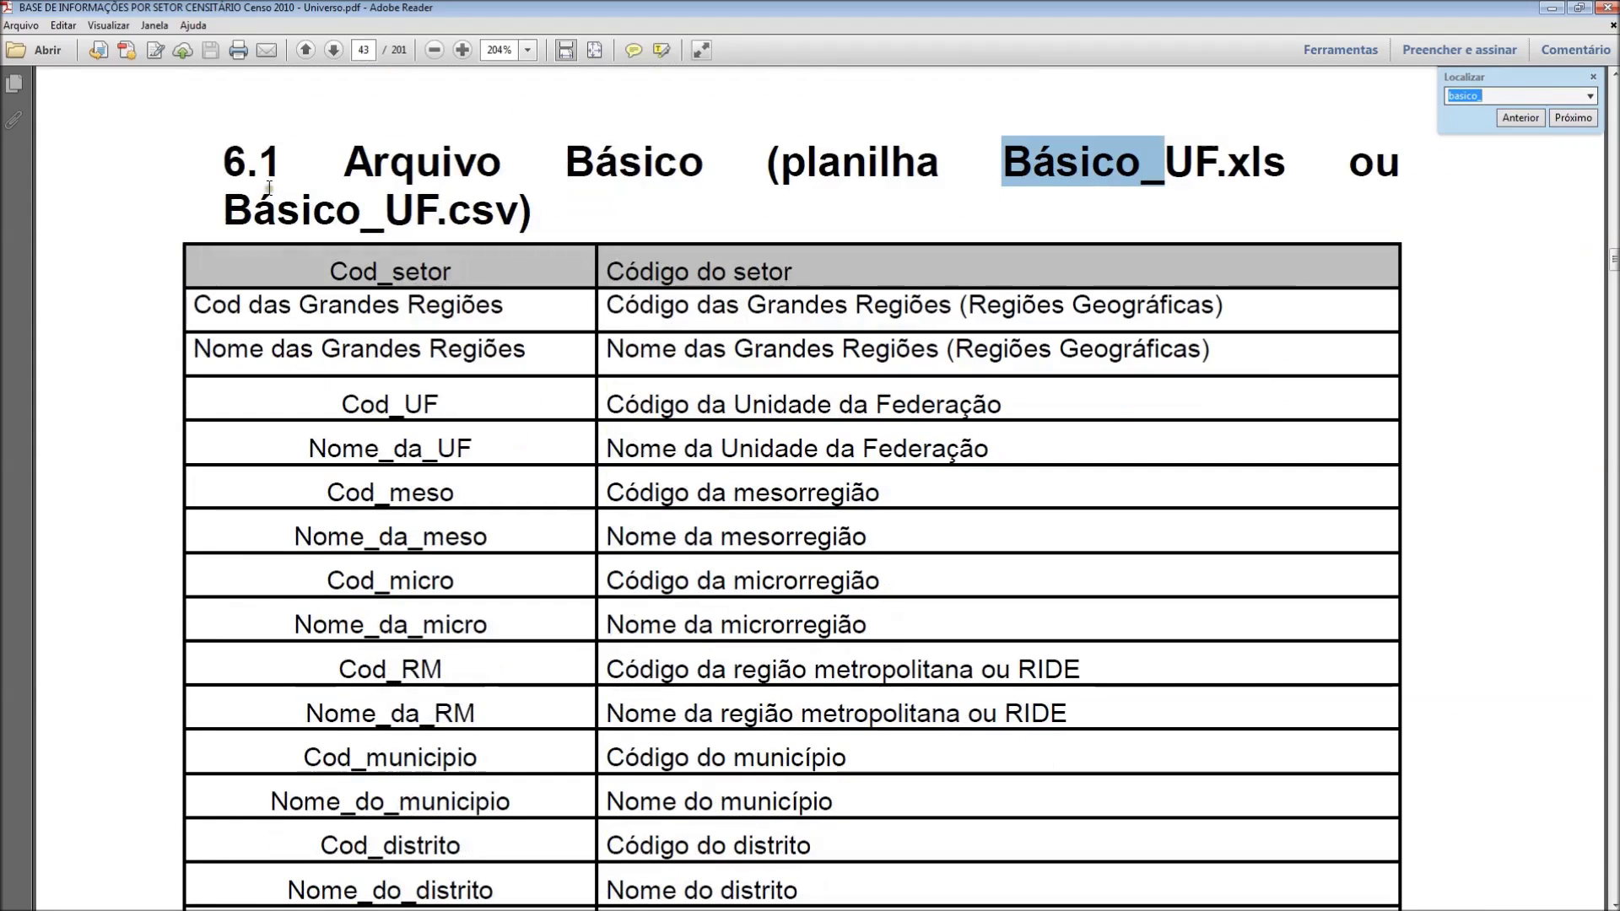
# Review the Basico_UF.xls variable list in section 6.1 and highlight the description of V001.
pyautogui.scroll(2, 344, 235)
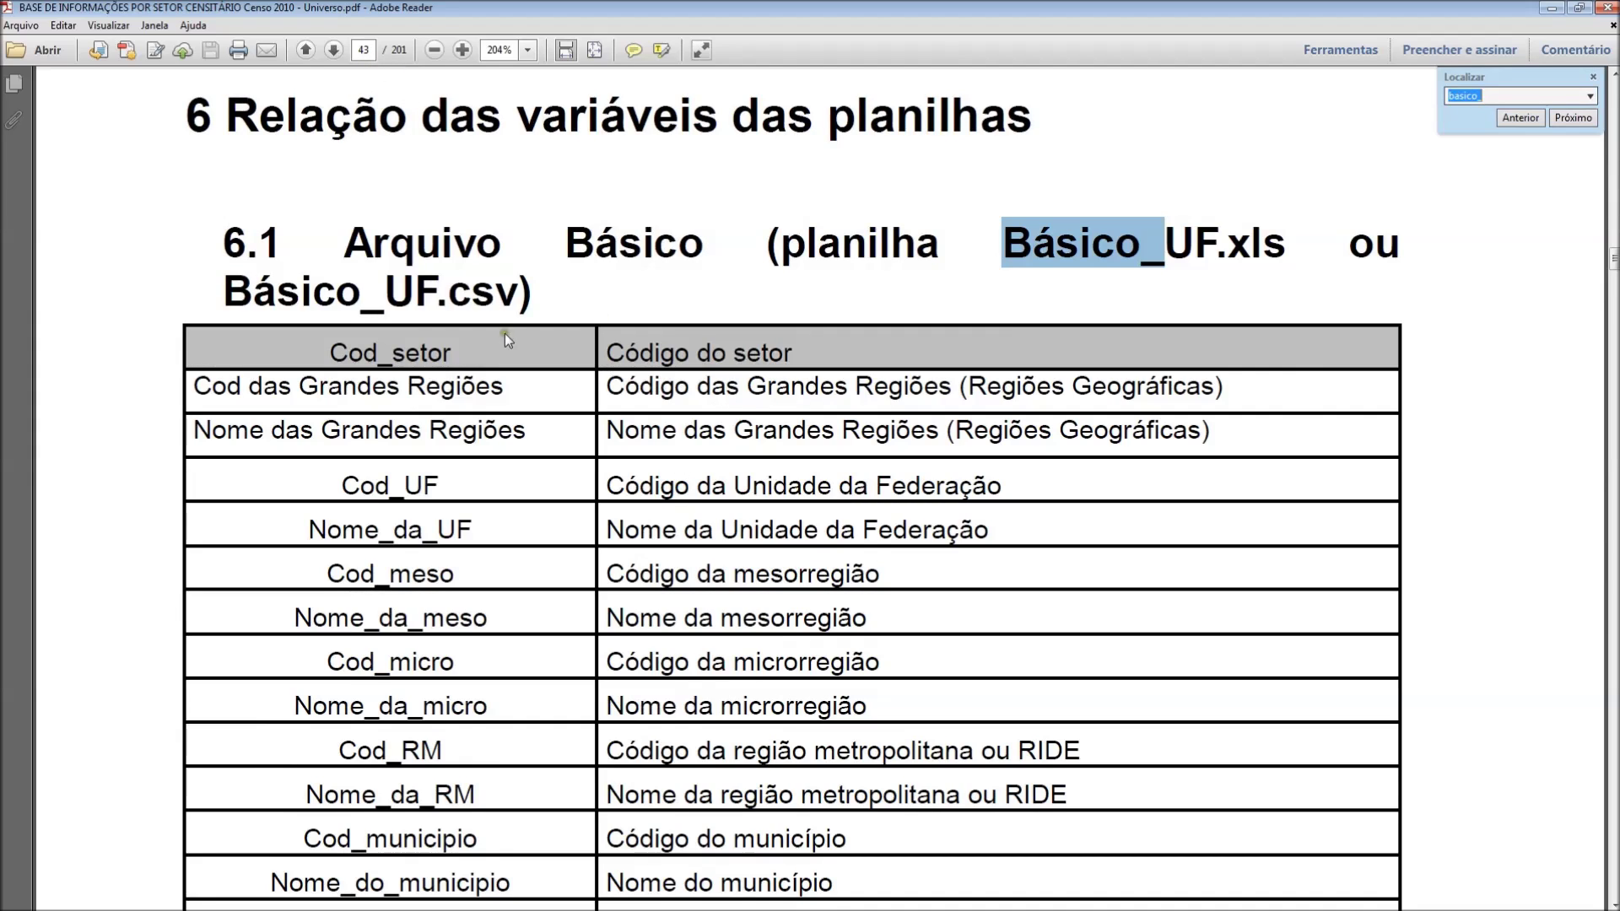
pyautogui.scroll(-2, 832, 558)
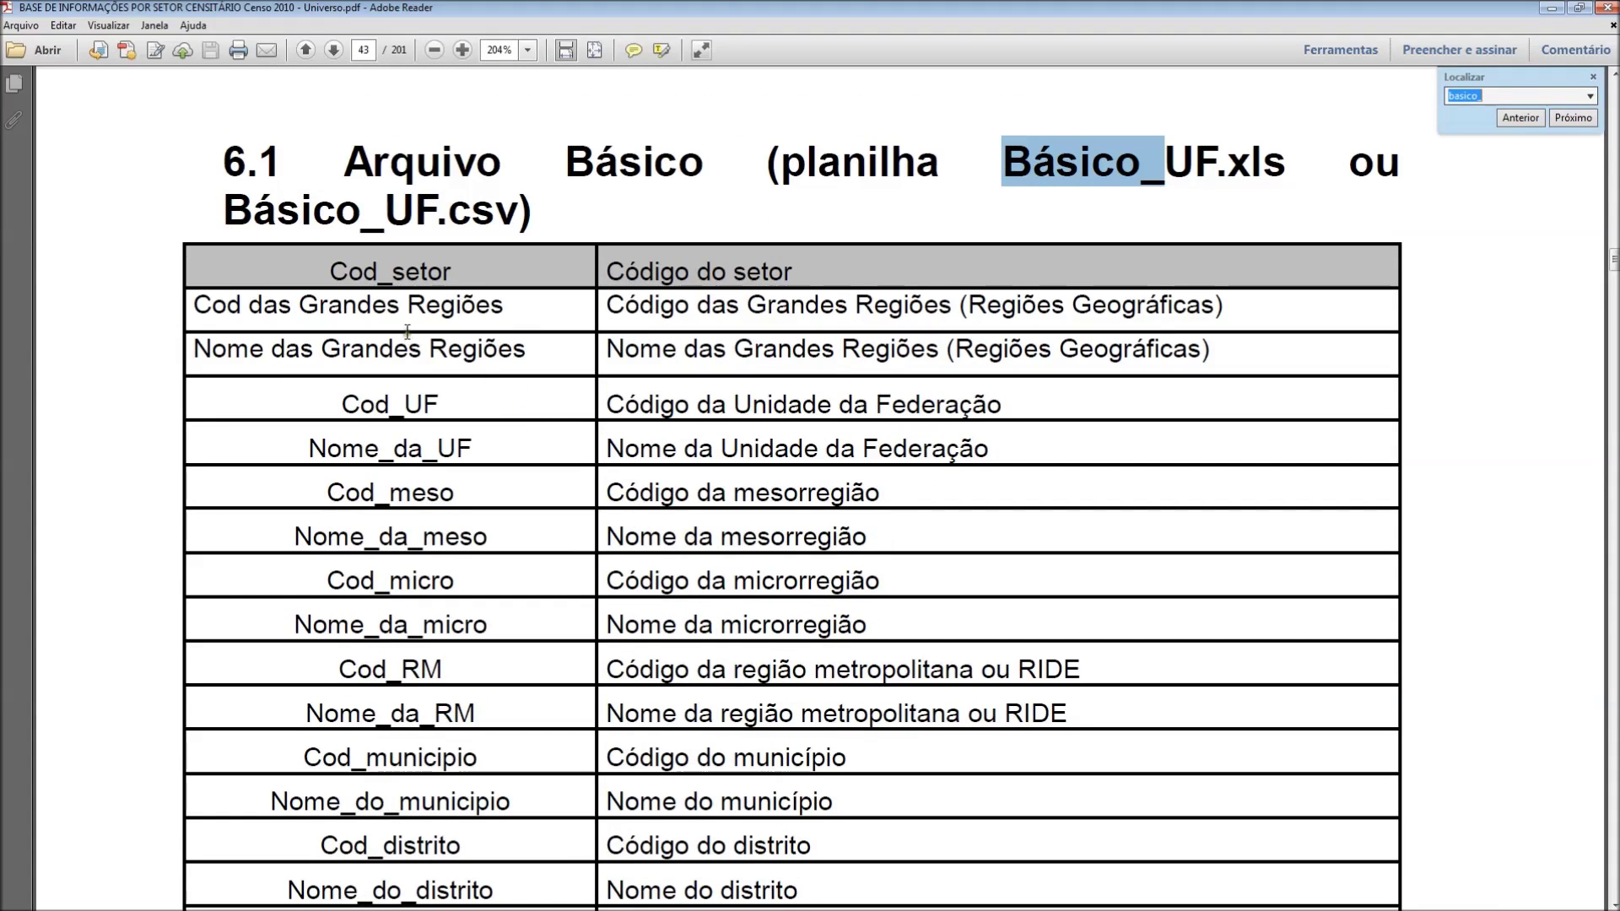
pyautogui.scroll(-10, 407, 331)
pyautogui.scroll(-11, 695, 346)
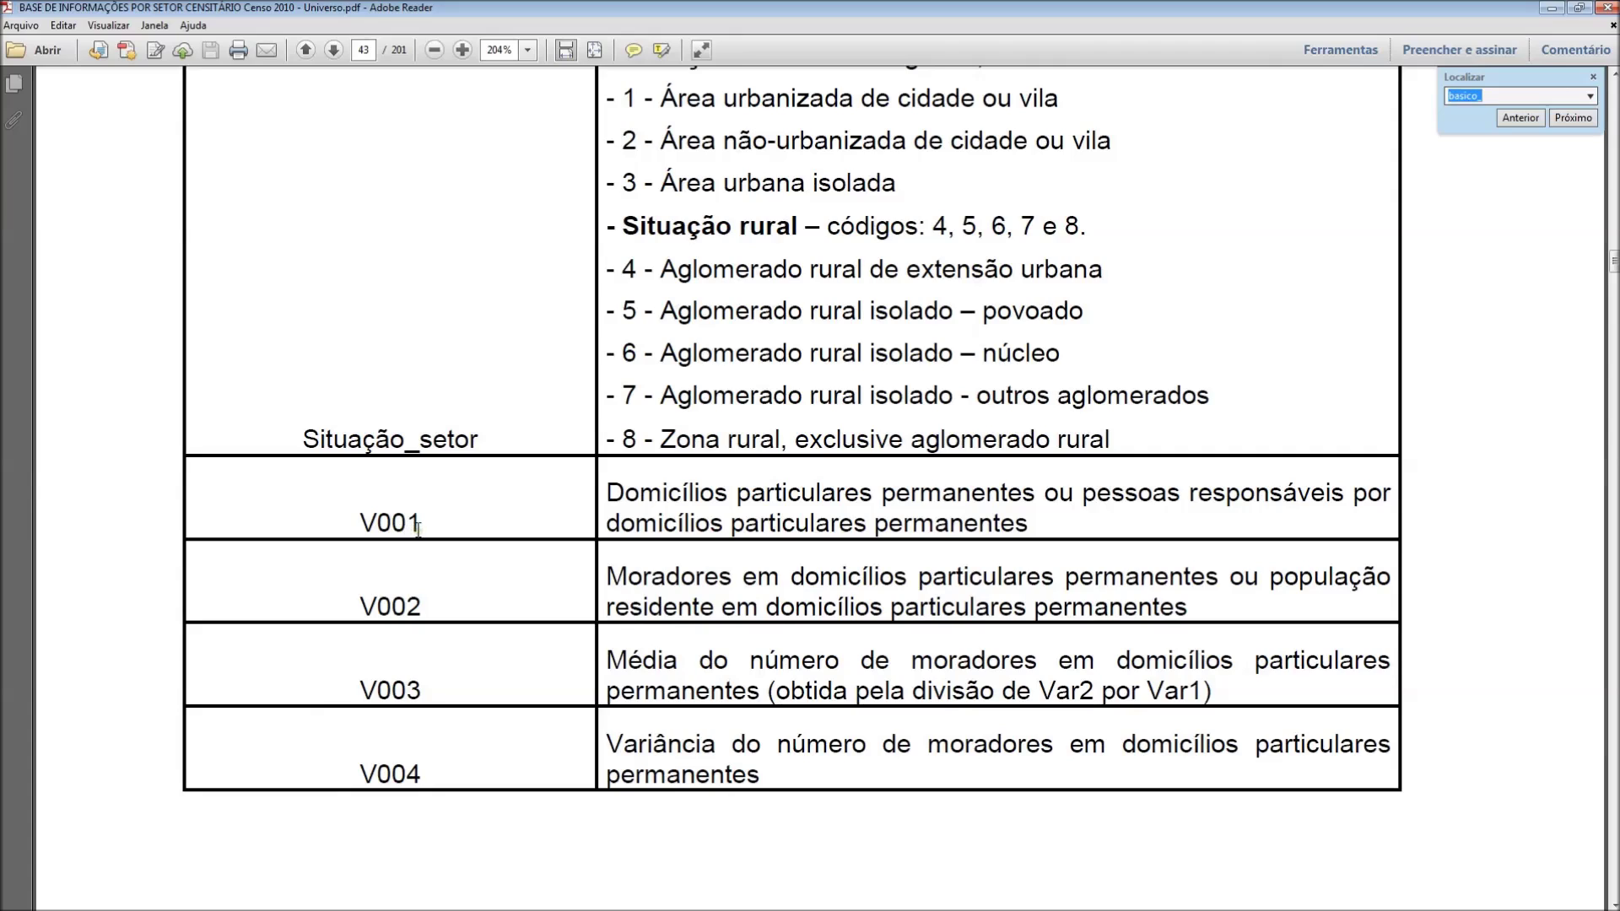
pyautogui.moveTo(601, 491); pyautogui.dragTo(981, 512)
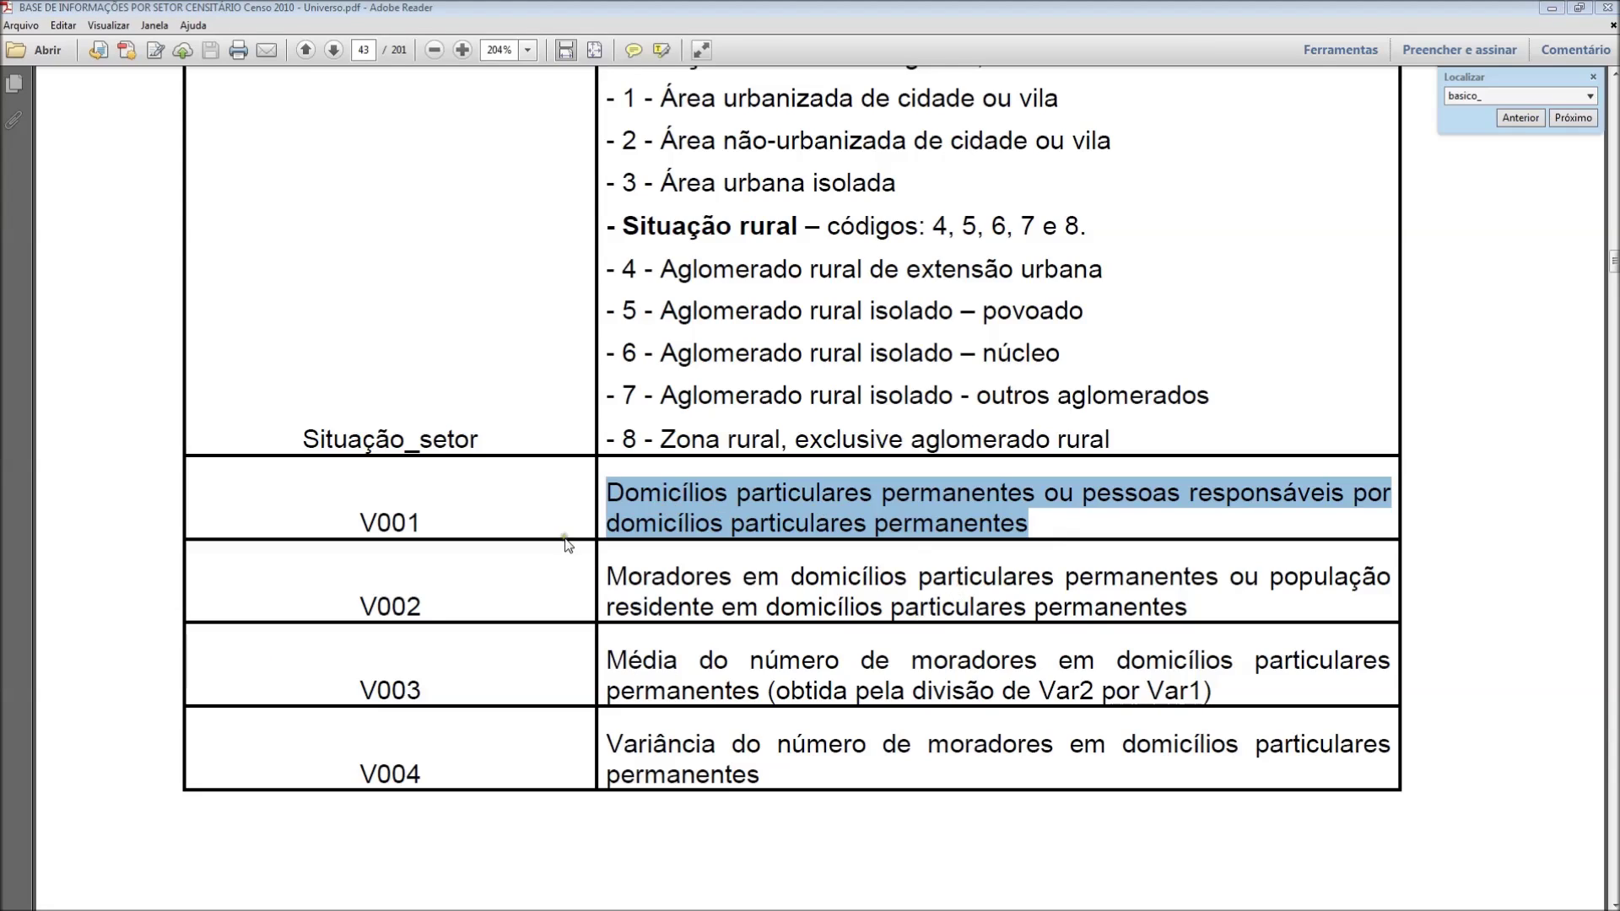
pyautogui.click(1053, 517)
# Read the descriptions of variables V002 to V012 of the Básico file, rechecking the list from section 6.1's heading.
pyautogui.scroll(-2, 1059, 517)
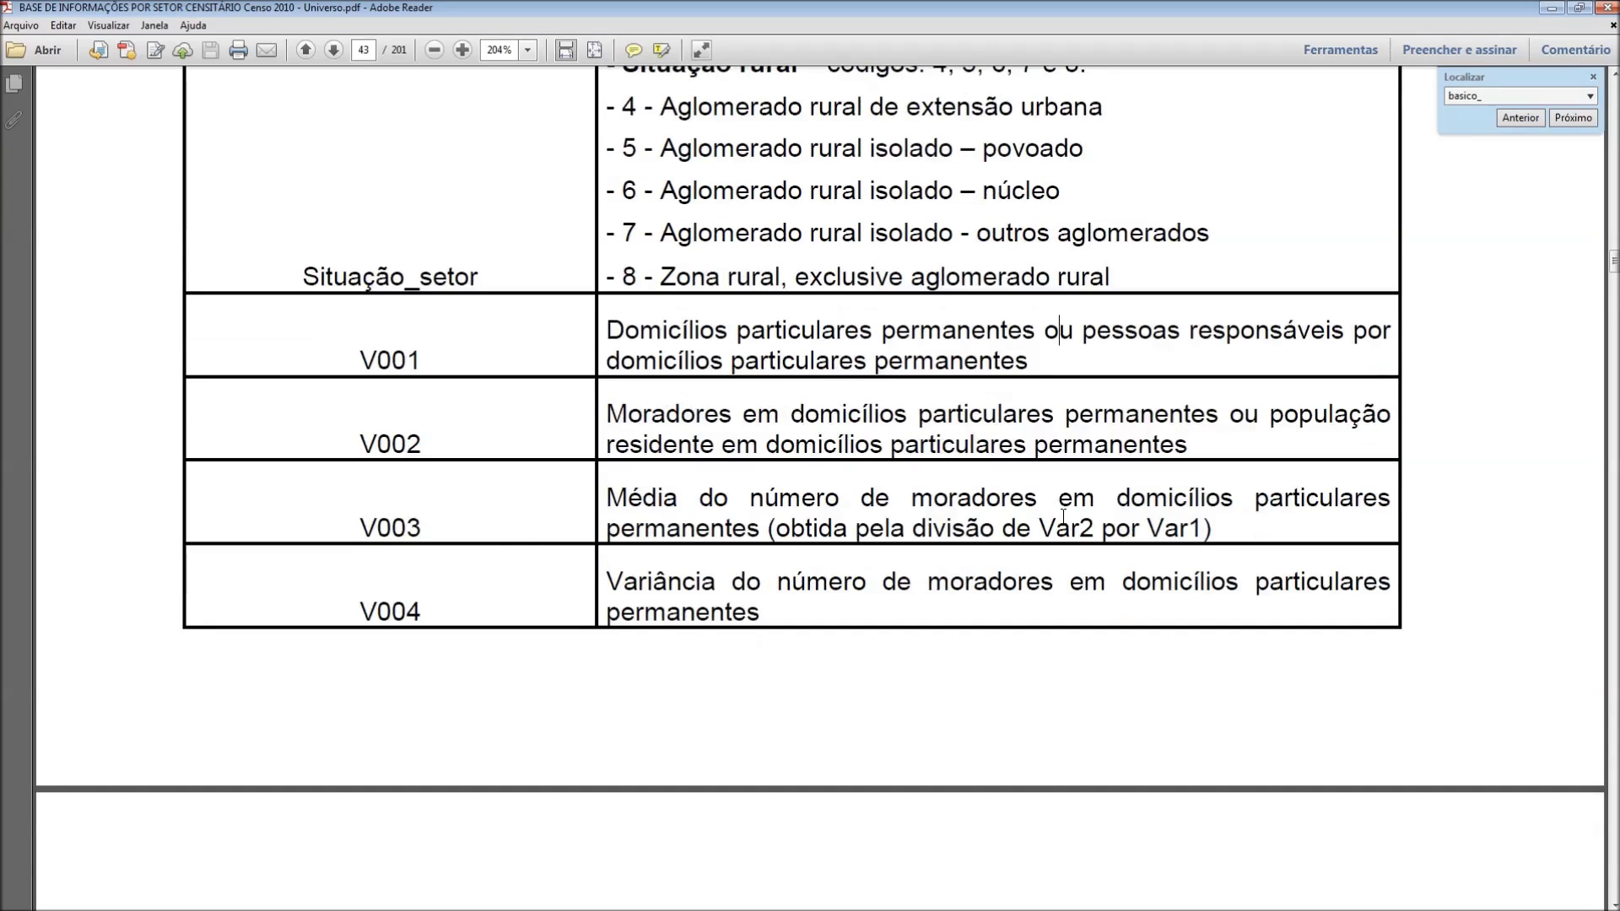
pyautogui.scroll(-2, 1012, 527)
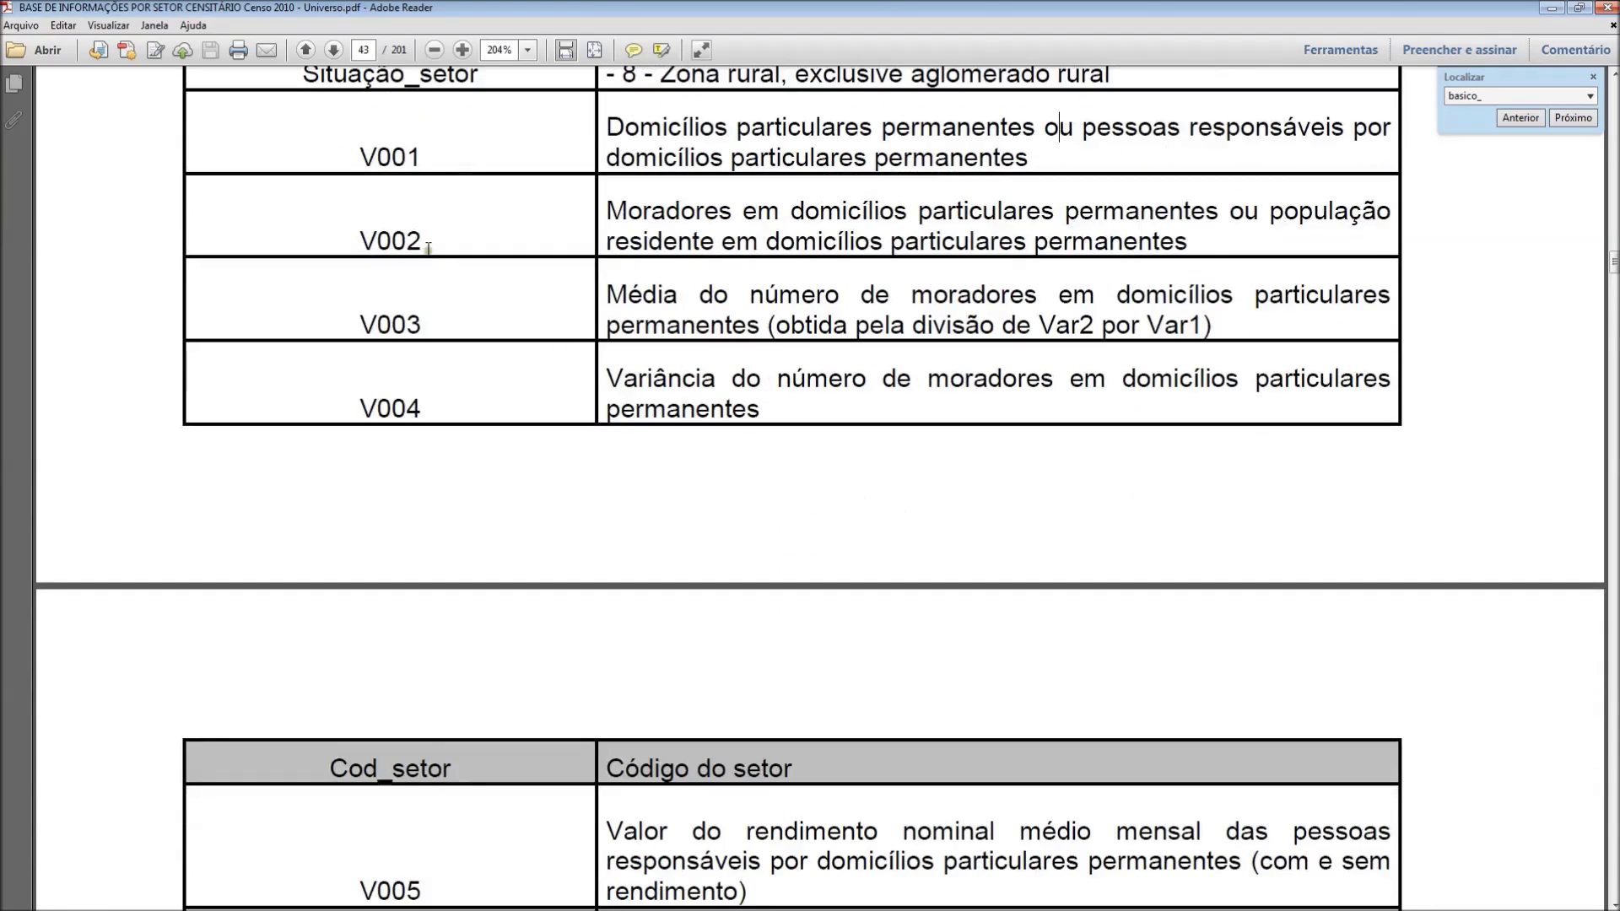
pyautogui.scroll(-1, 429, 245)
pyautogui.scroll(-6, 433, 171)
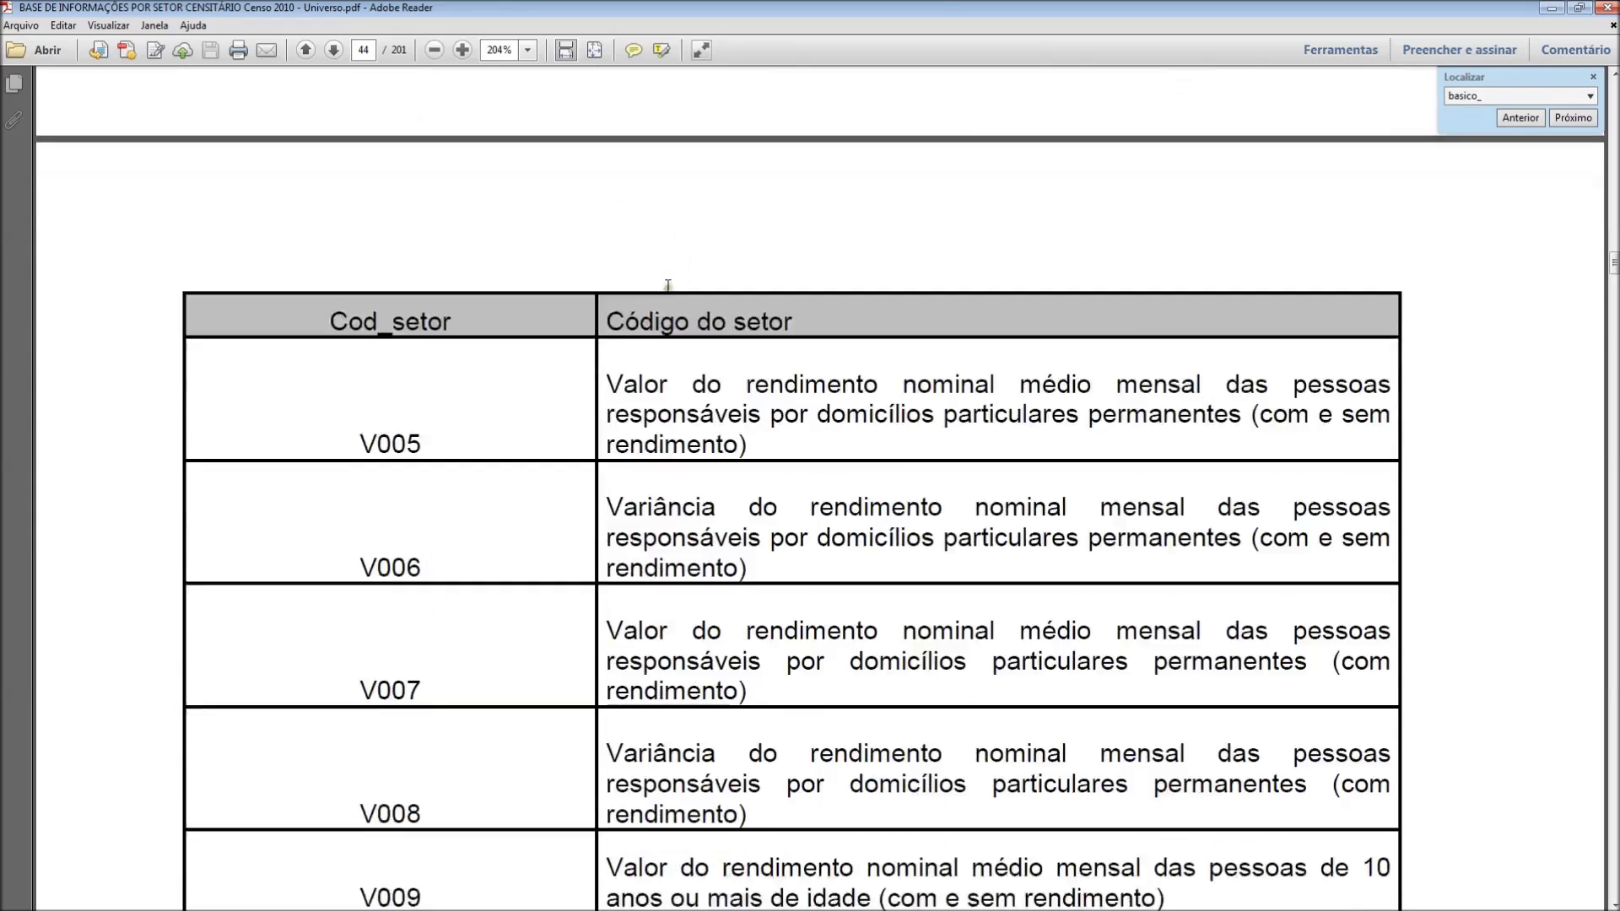
pyautogui.scroll(-5, 587, 412)
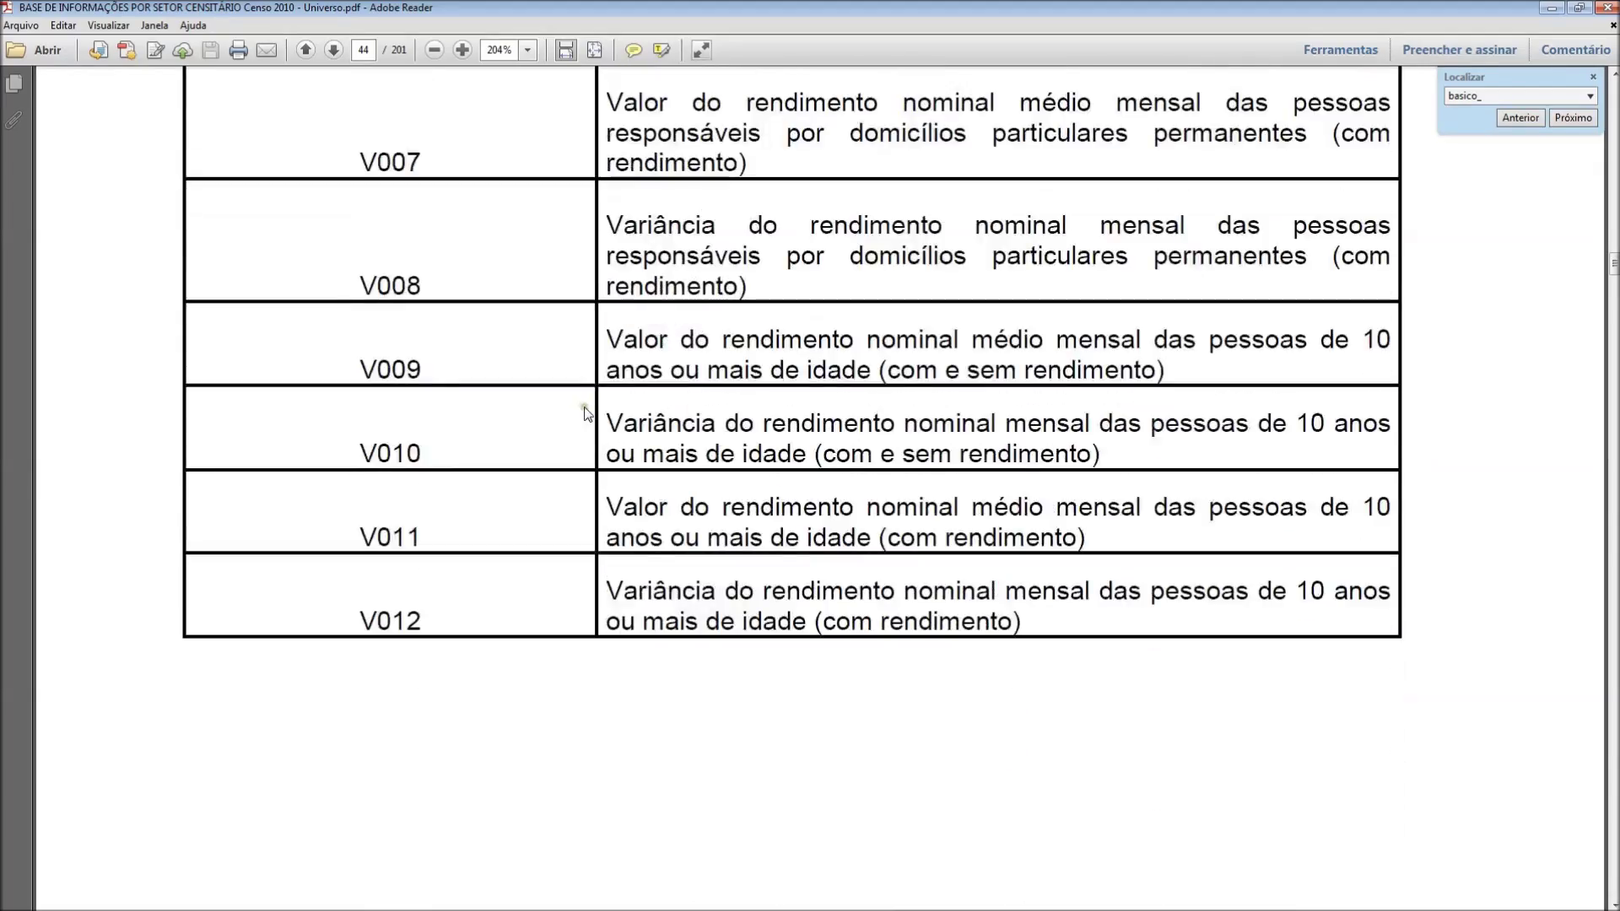
pyautogui.scroll(14, 1128, 480)
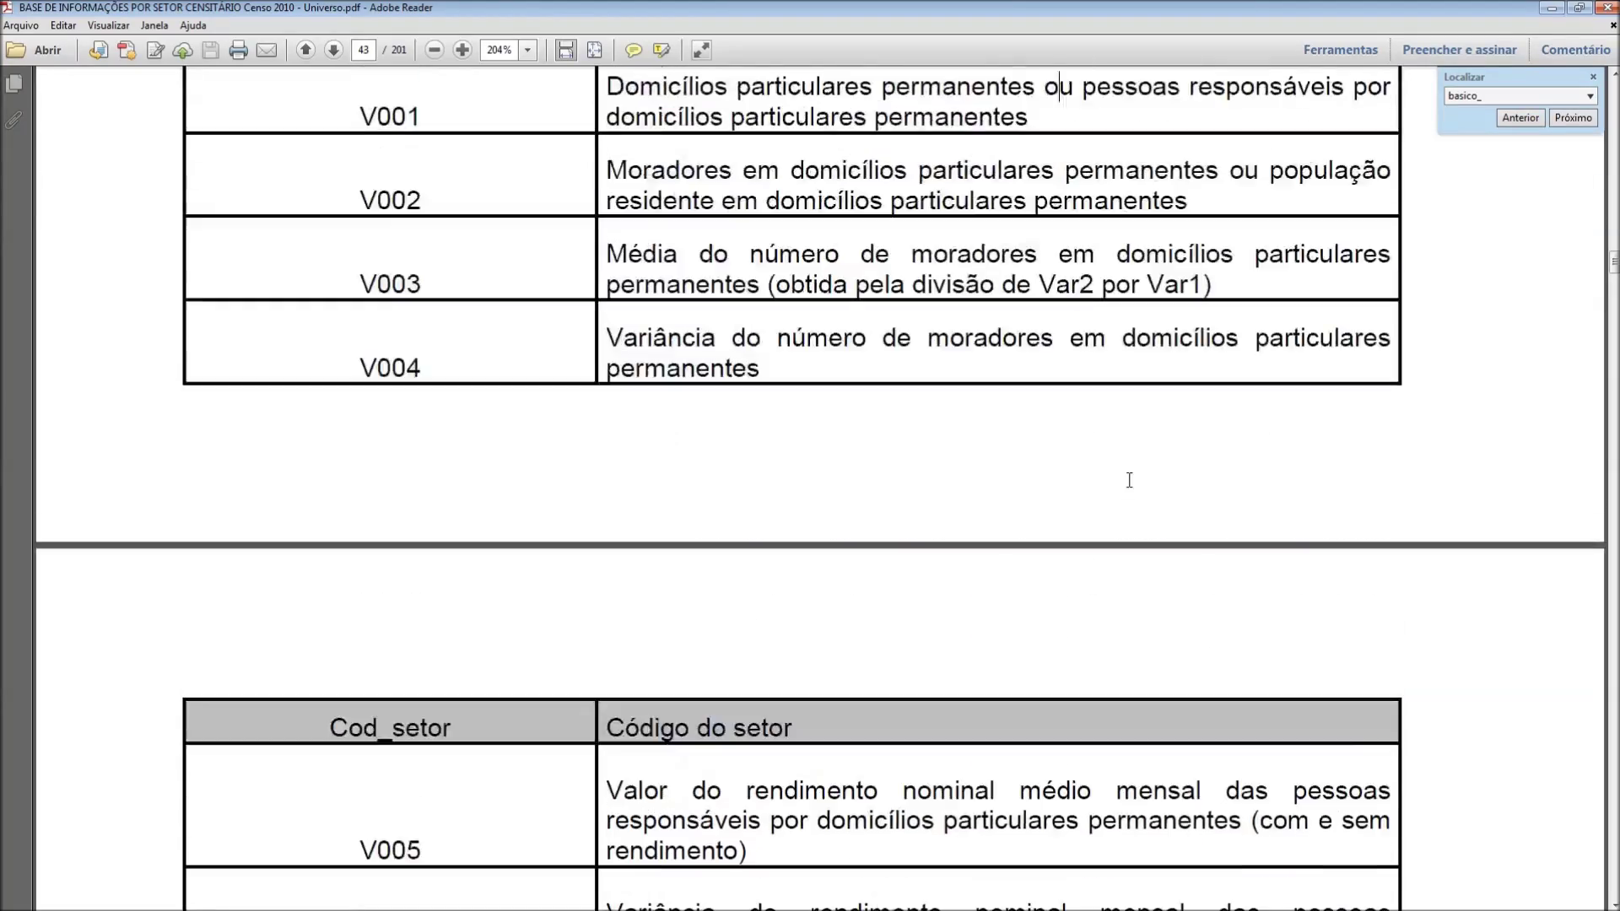
pyautogui.scroll(16, 1129, 480)
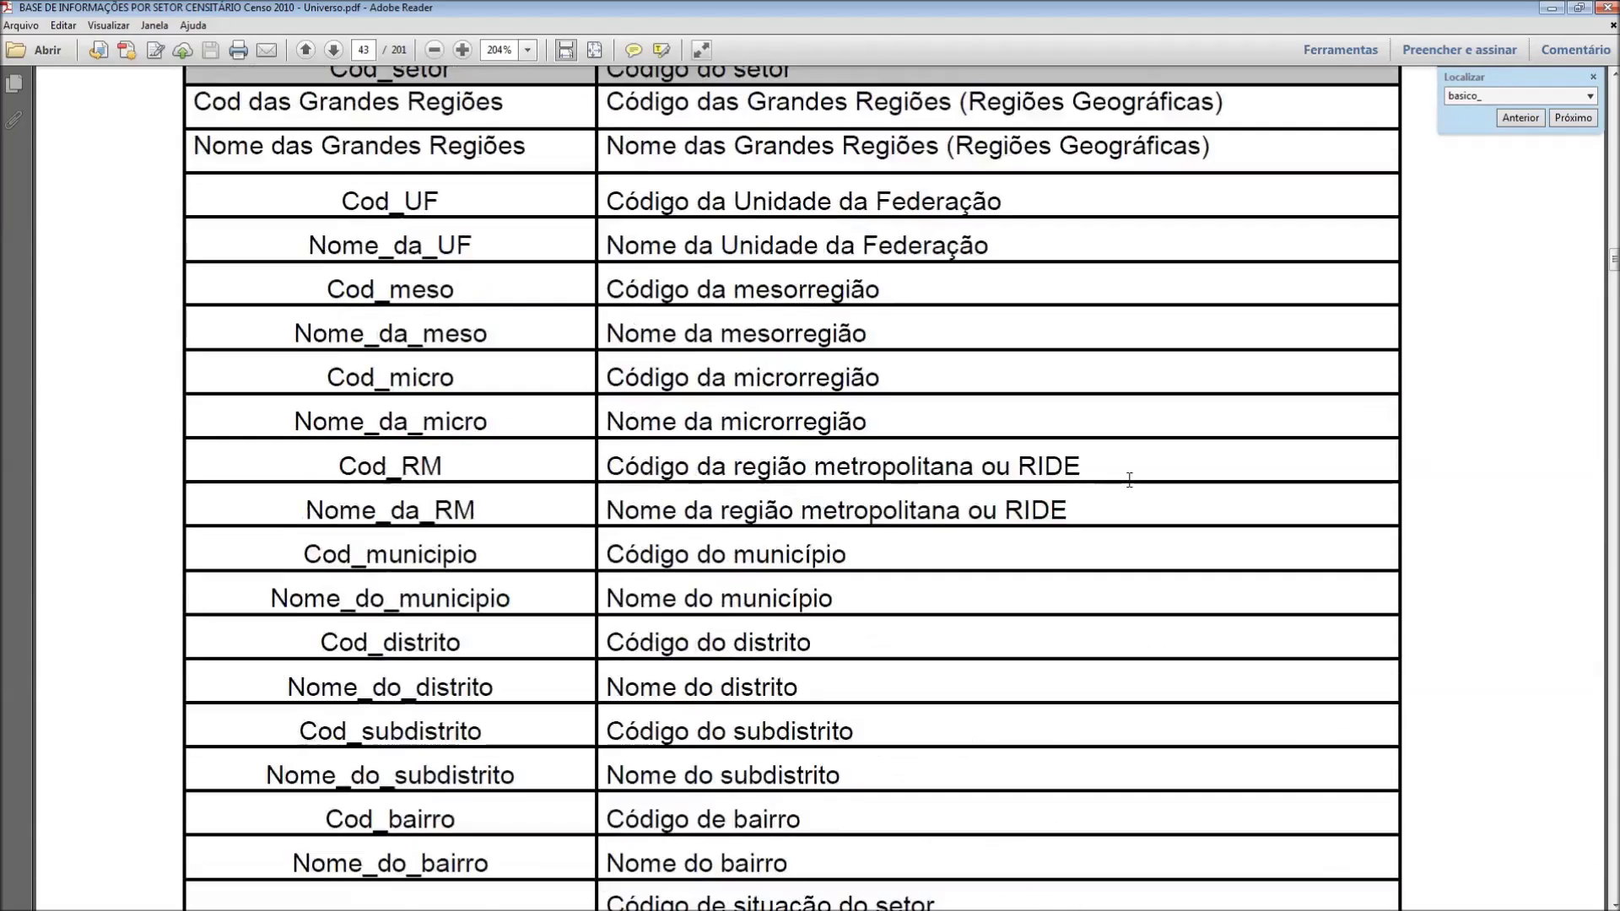
pyautogui.scroll(1, 1128, 480)
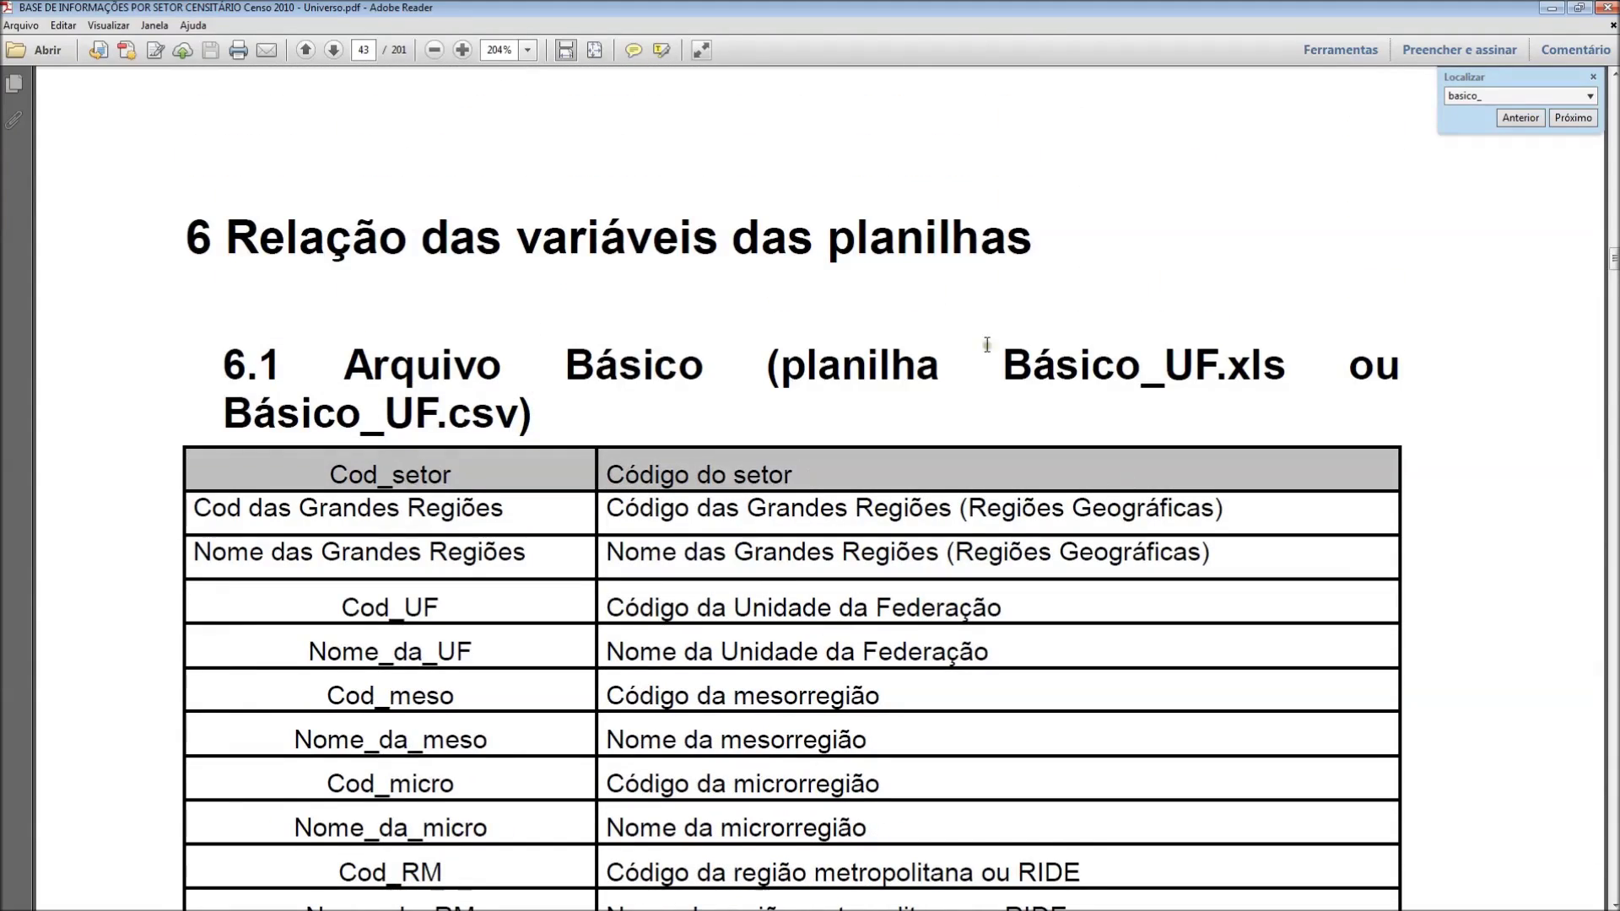
pyautogui.scroll(-20, 1191, 399)
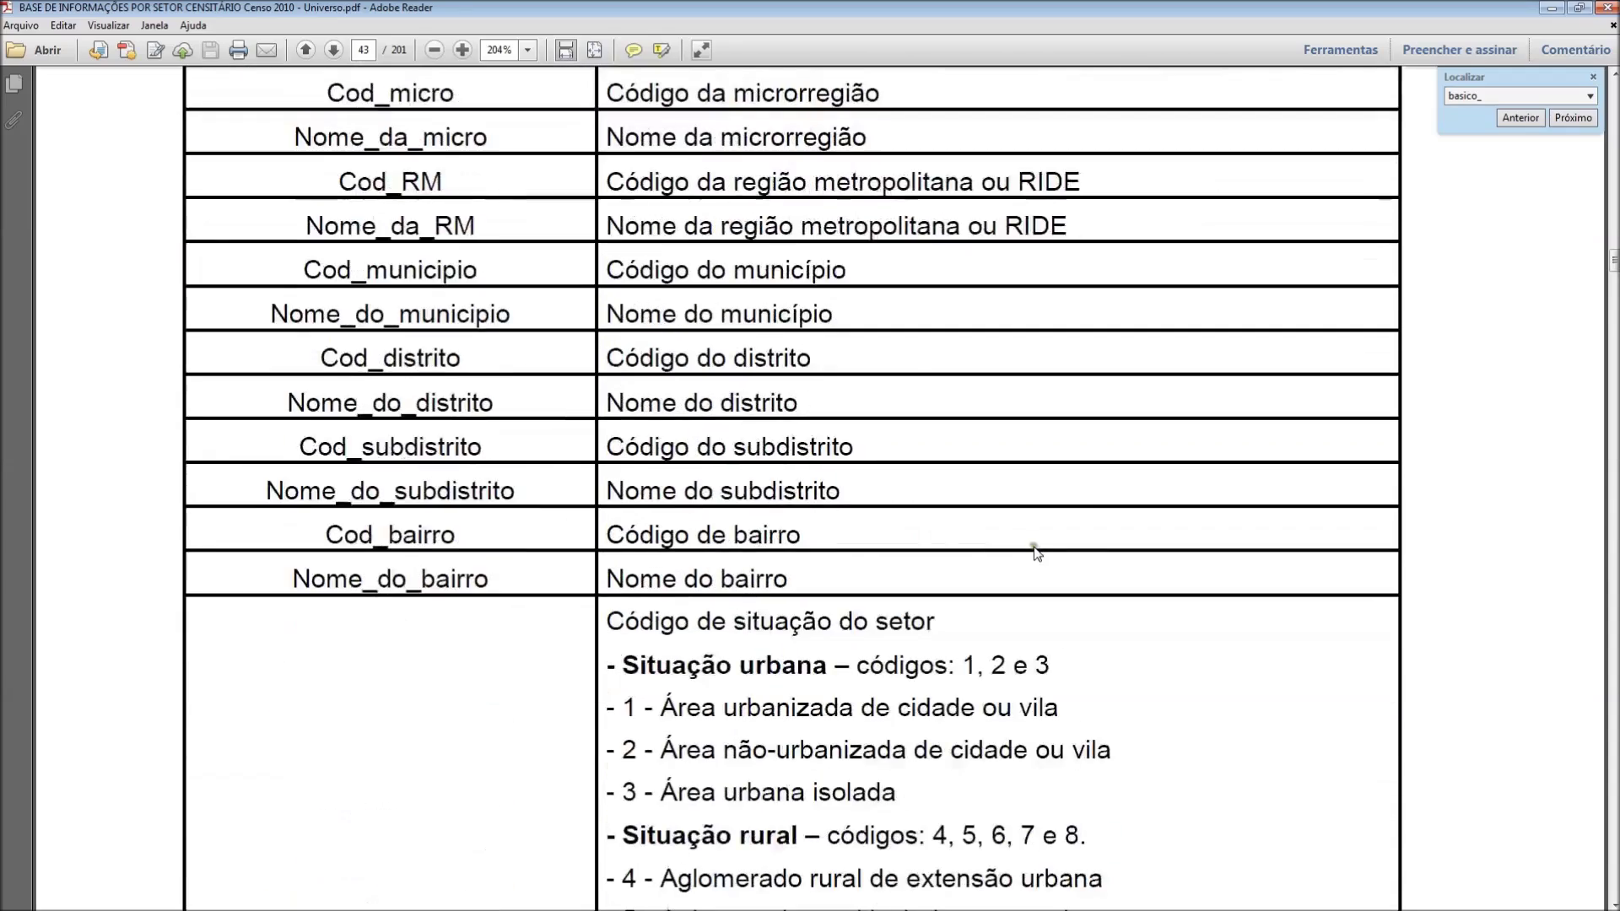
pyautogui.scroll(-20, 1004, 561)
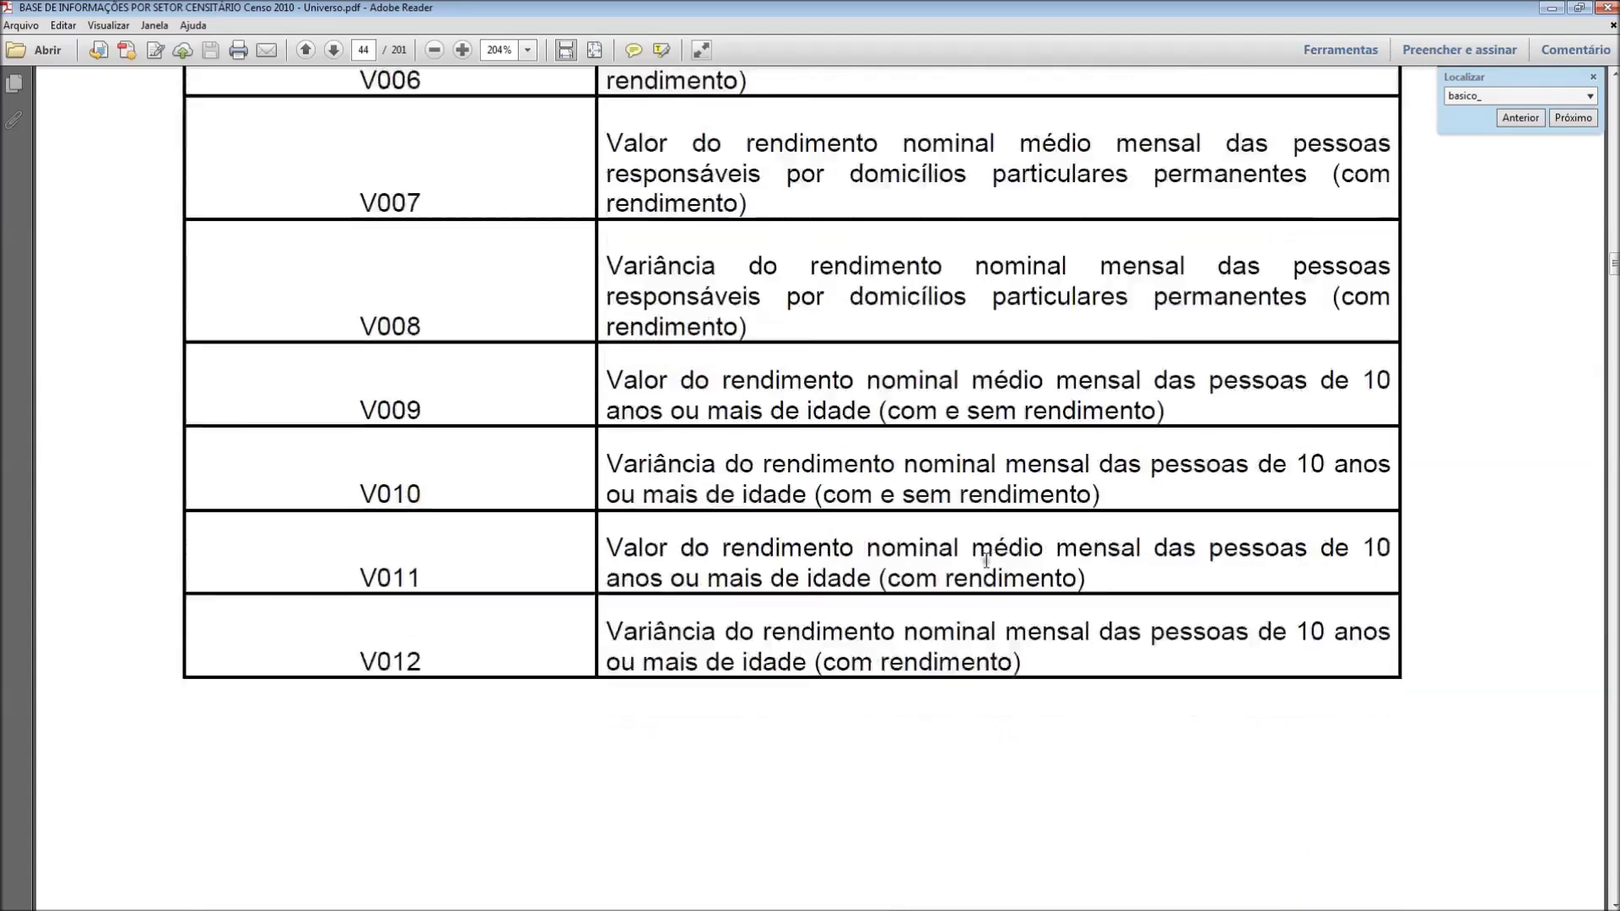
# Examine section 6.2's variable list for Domicilio01_UF.xls, from V001 through V241.
pyautogui.scroll(-12, 977, 560)
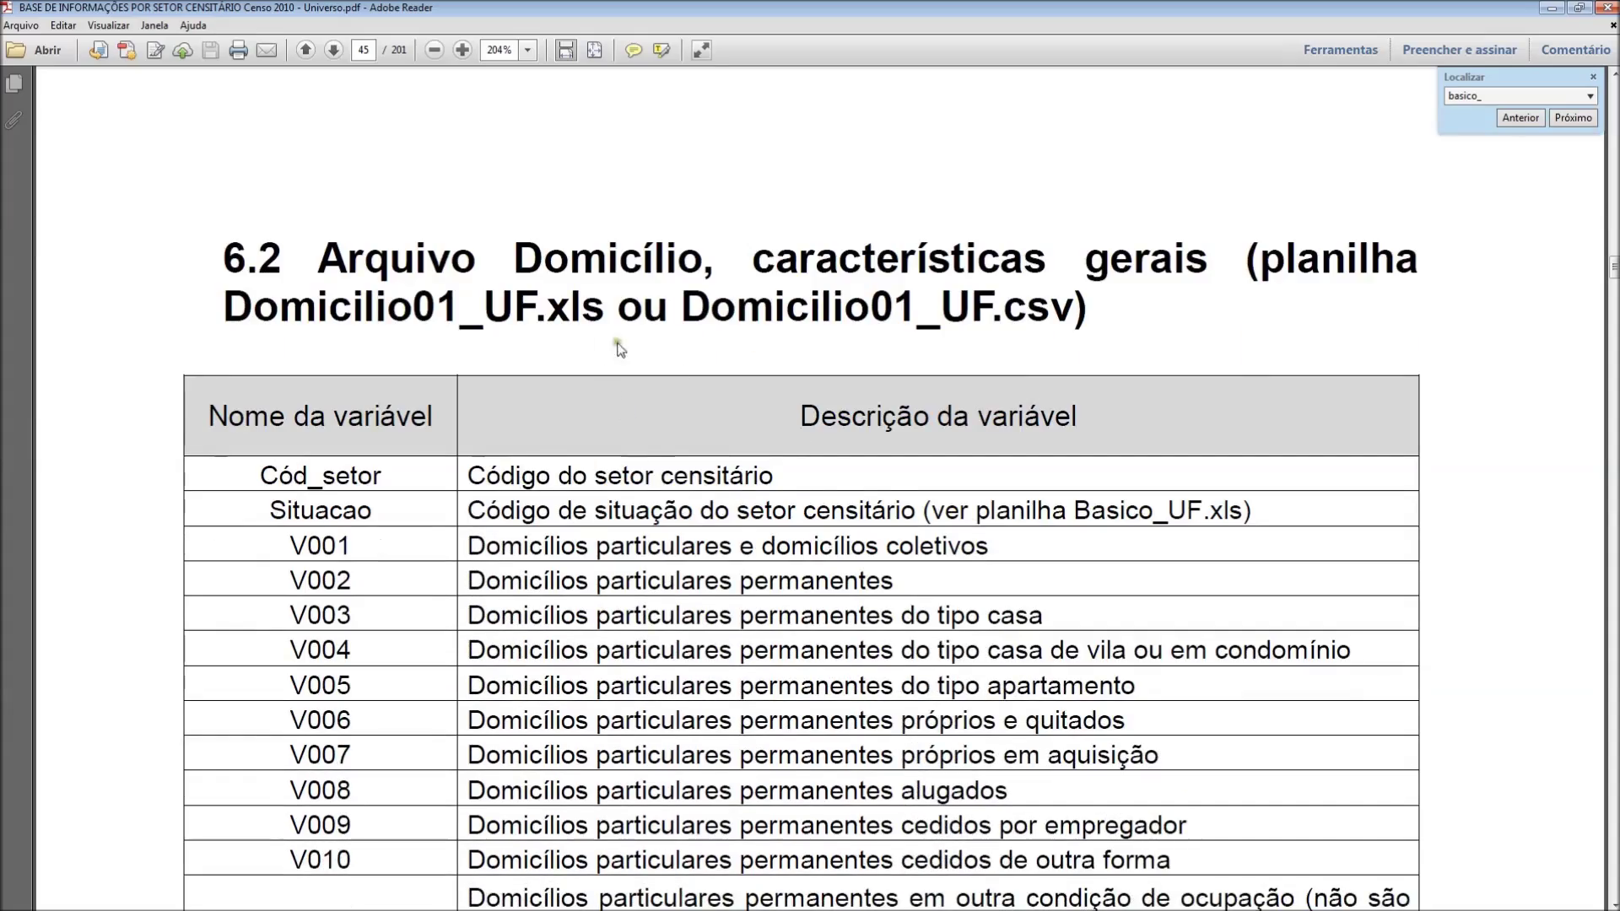
pyautogui.scroll(-18, 589, 334)
pyautogui.scroll(-20, 802, 550)
pyautogui.scroll(-18, 791, 535)
pyautogui.scroll(-18, 792, 535)
pyautogui.scroll(-18, 783, 512)
pyautogui.scroll(-18, 783, 507)
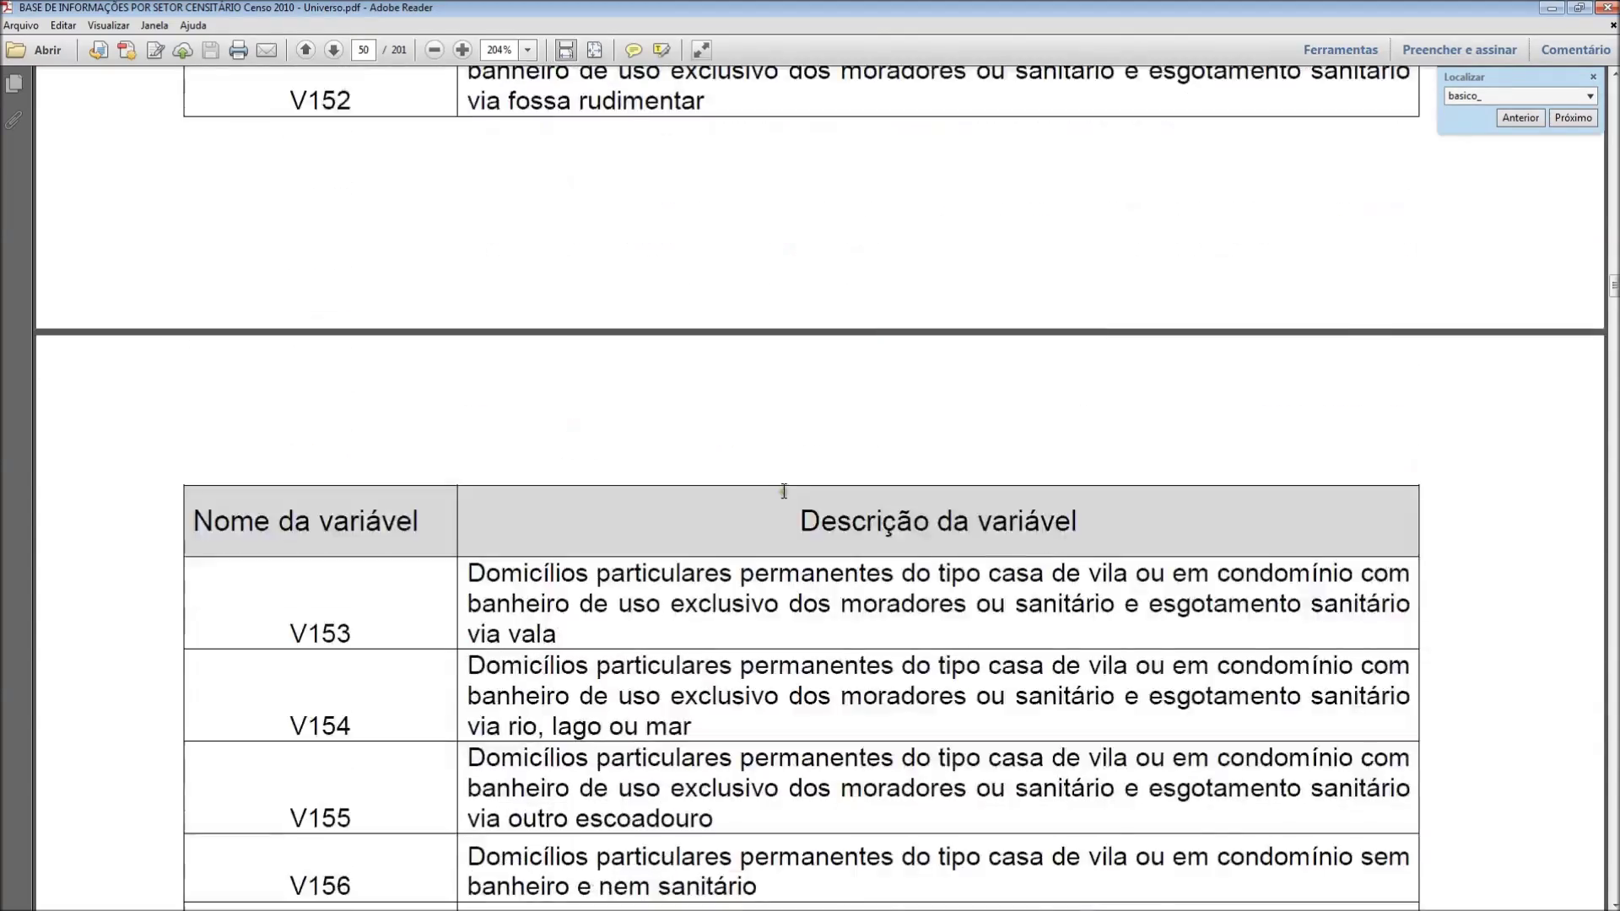
pyautogui.scroll(-18, 783, 491)
pyautogui.scroll(-10, 784, 502)
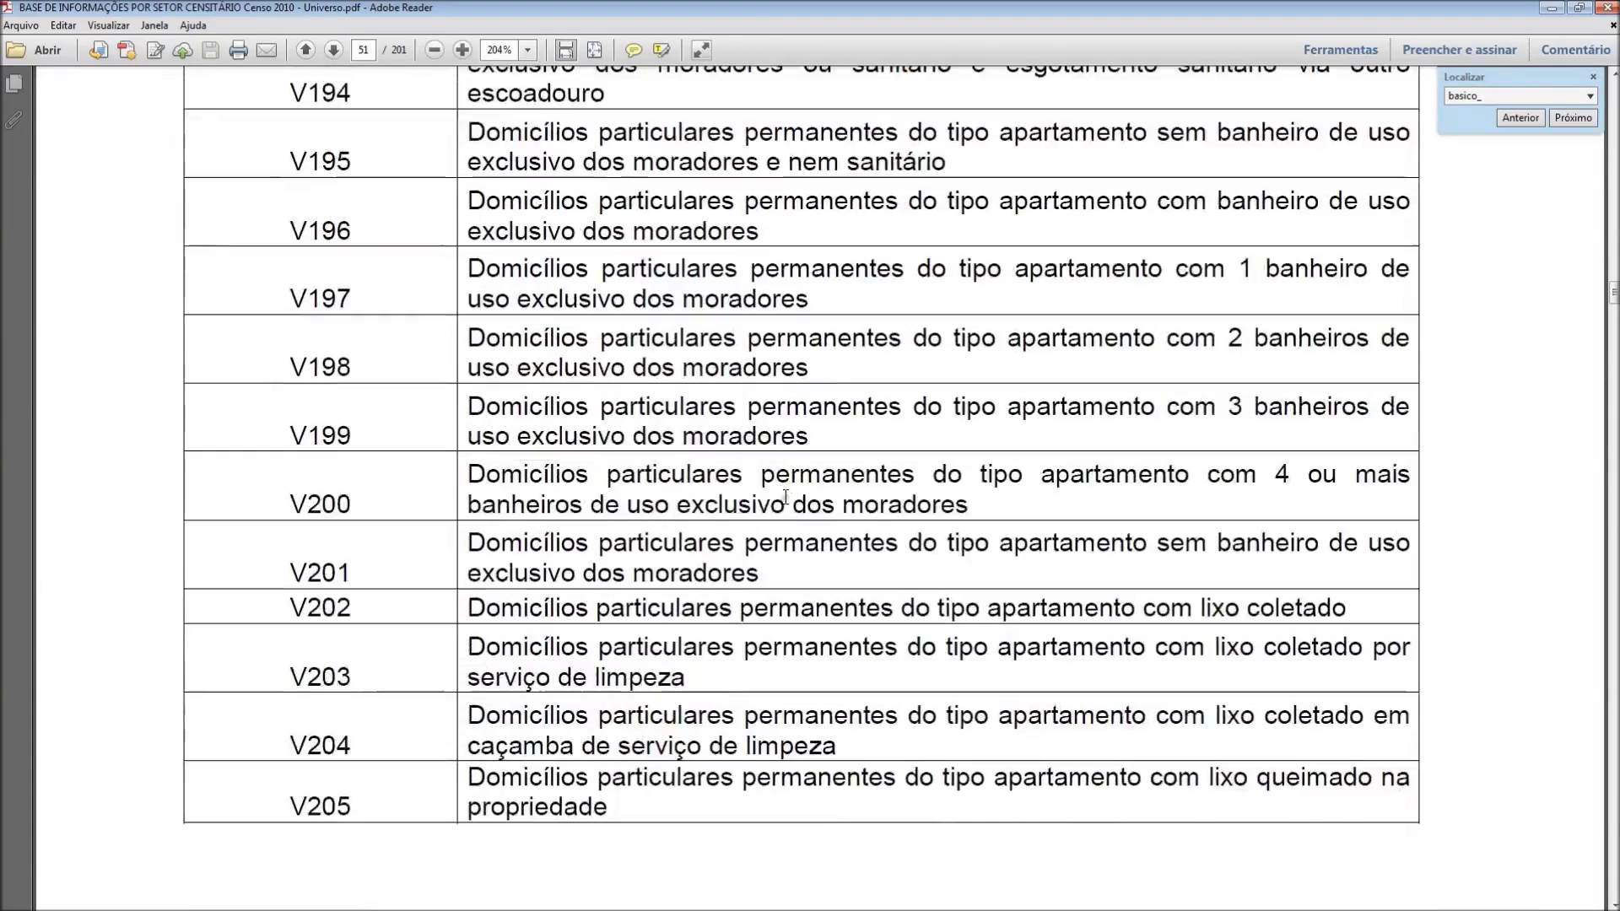
pyautogui.scroll(-15, 785, 497)
pyautogui.scroll(-15, 787, 490)
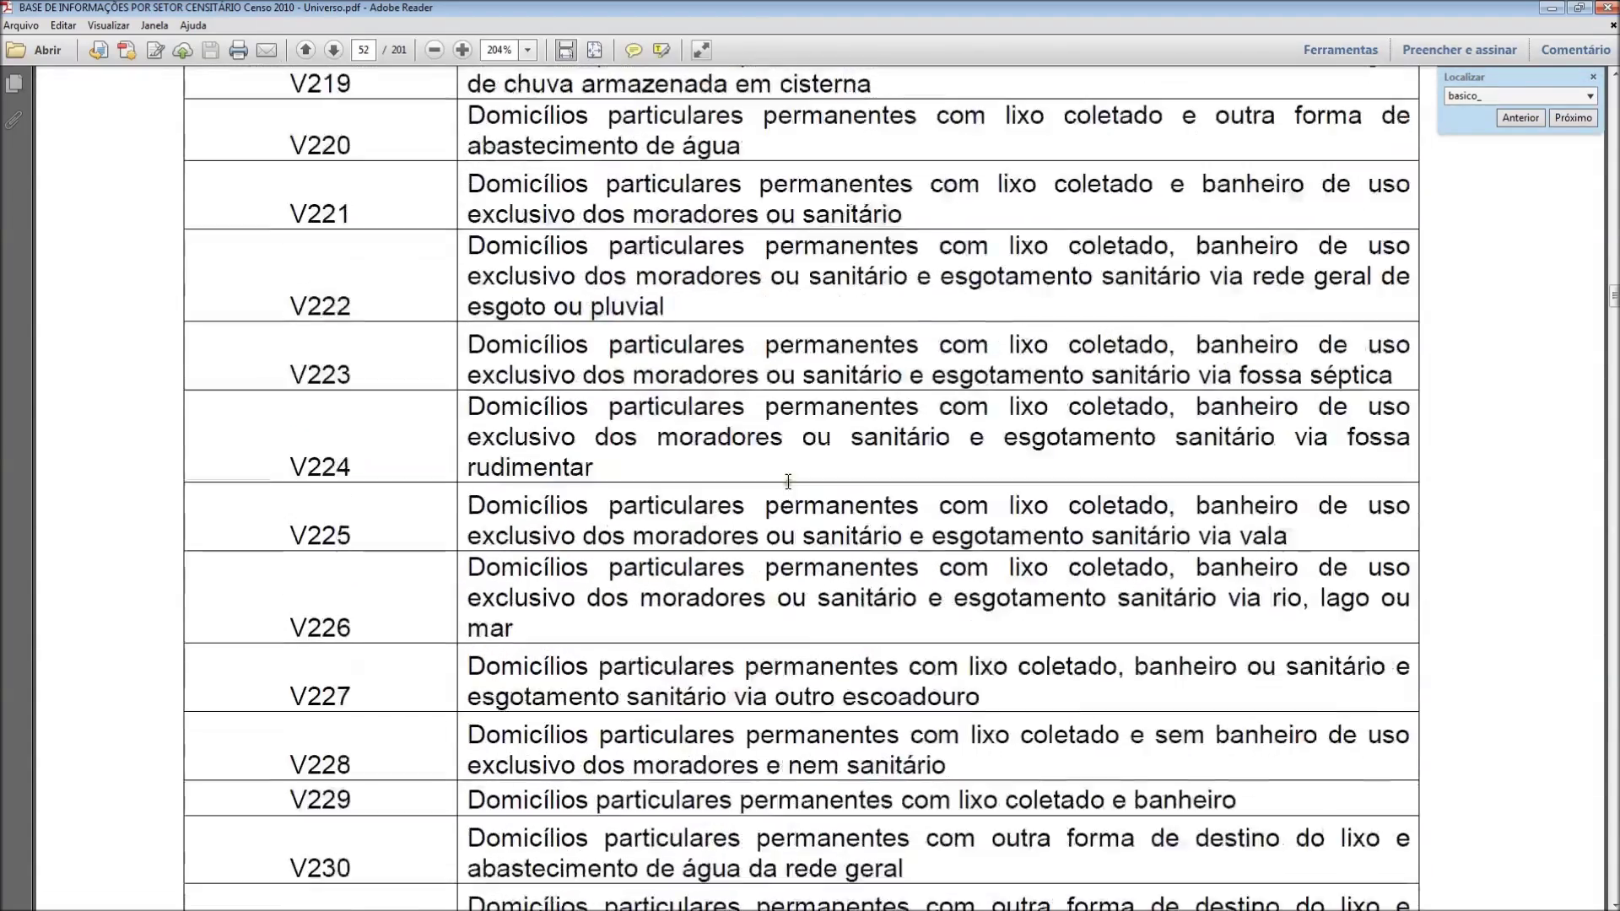
pyautogui.scroll(-10, 793, 482)
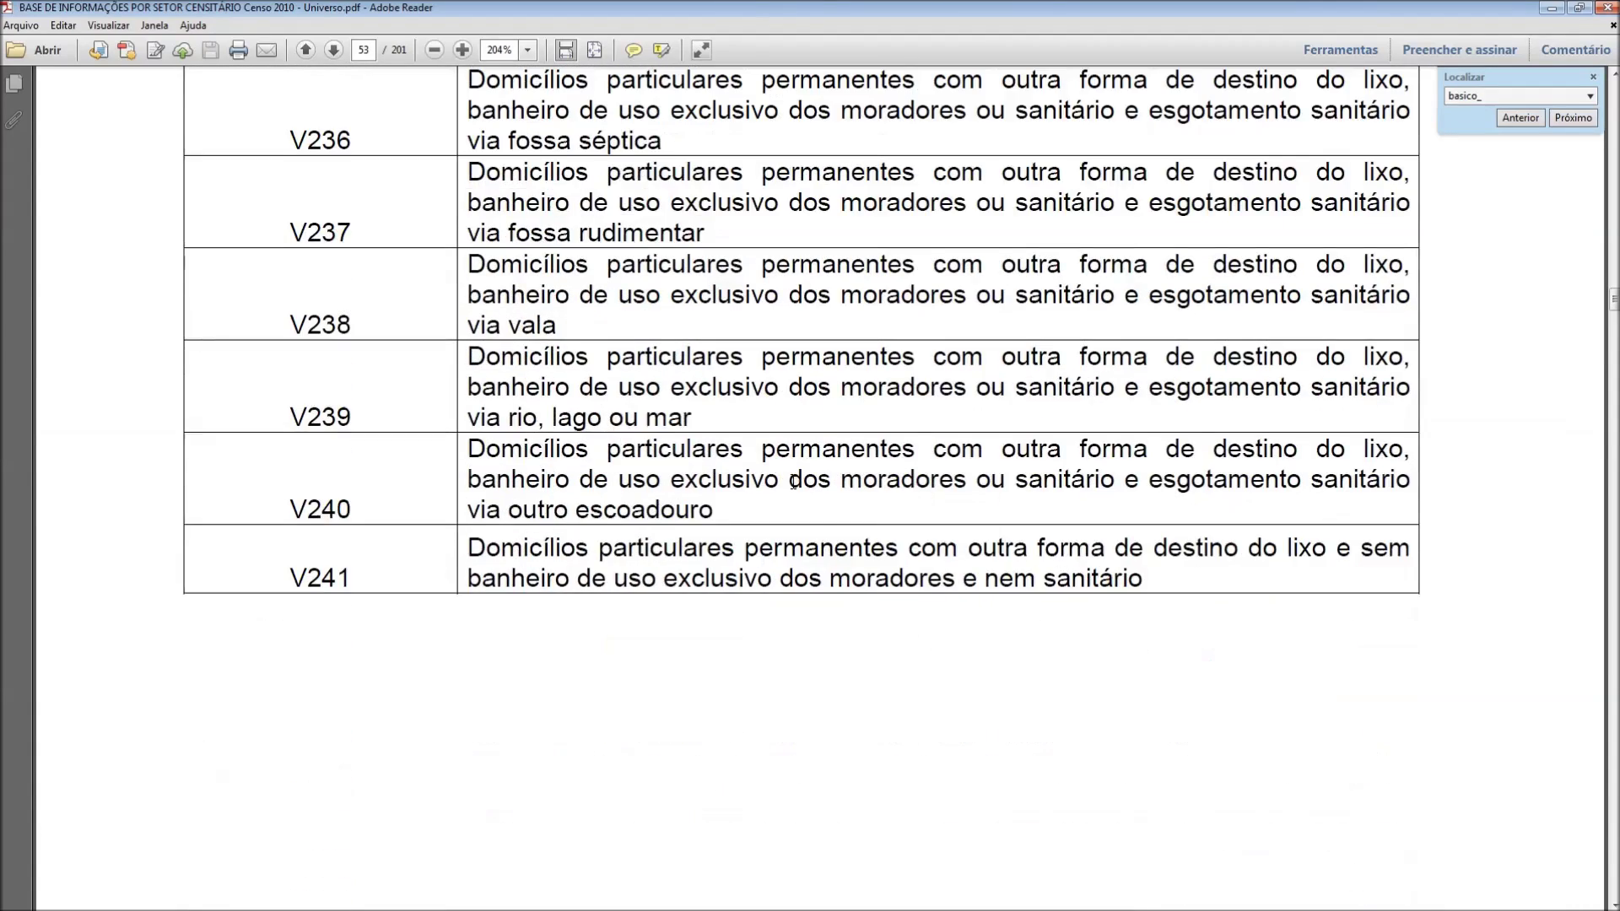
pyautogui.scroll(2, 793, 482)
pyautogui.scroll(3, 798, 490)
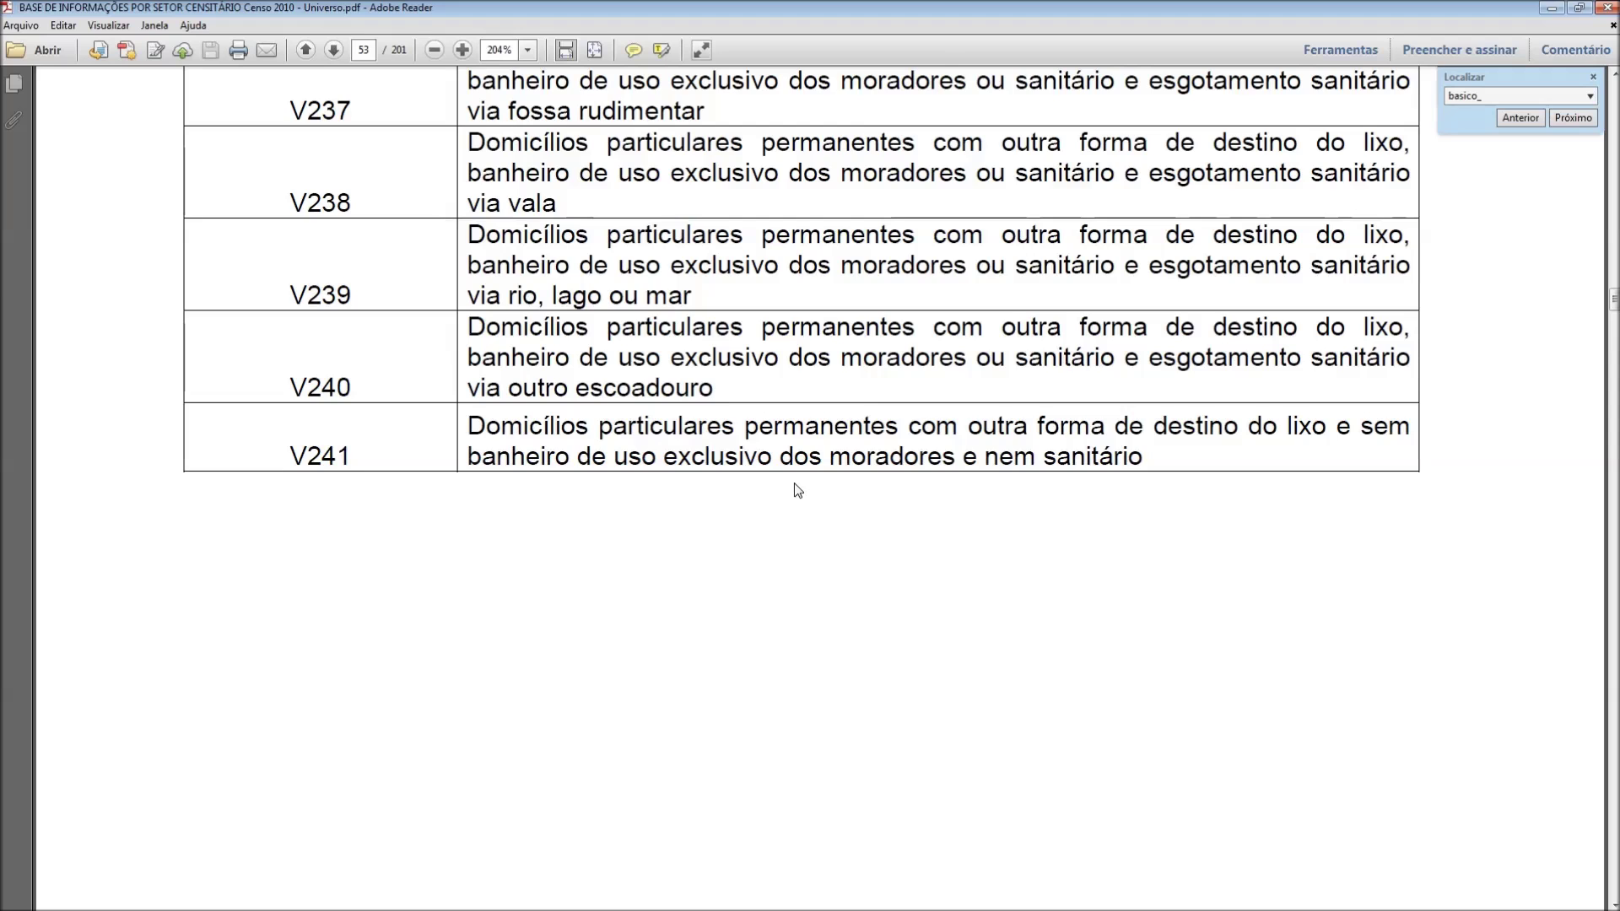
# Skim section 6.3's variables for Domicilio02_UF.xls and section 6.4's variables for Responsável01_UF.xls.
pyautogui.scroll(-15, 798, 490)
pyautogui.scroll(-8, 796, 553)
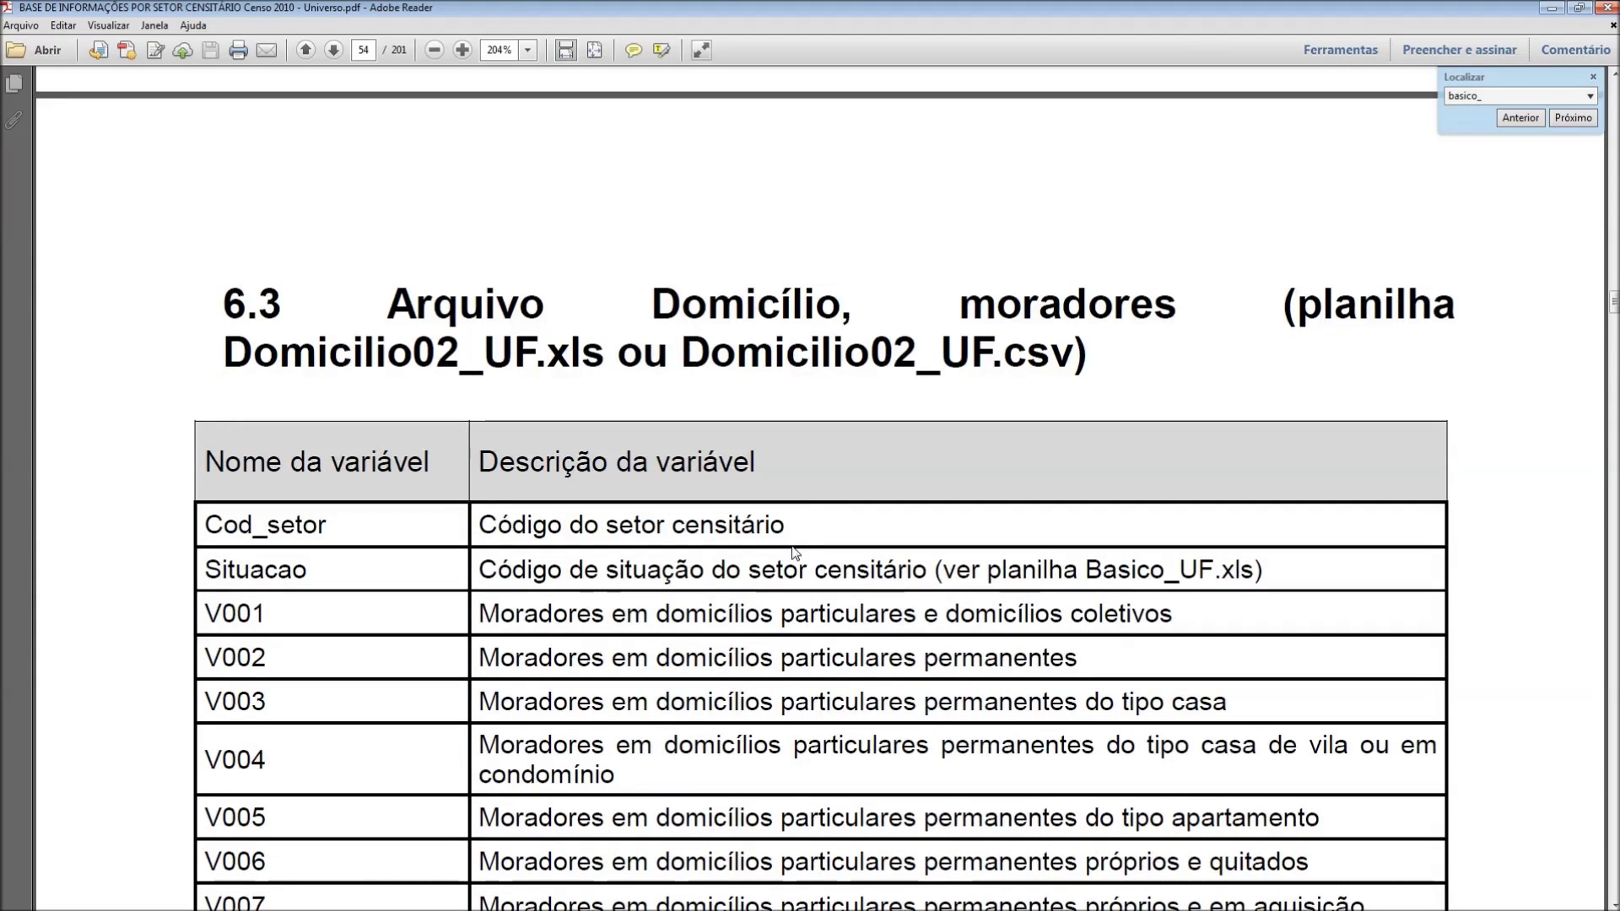
pyautogui.scroll(-20, 796, 553)
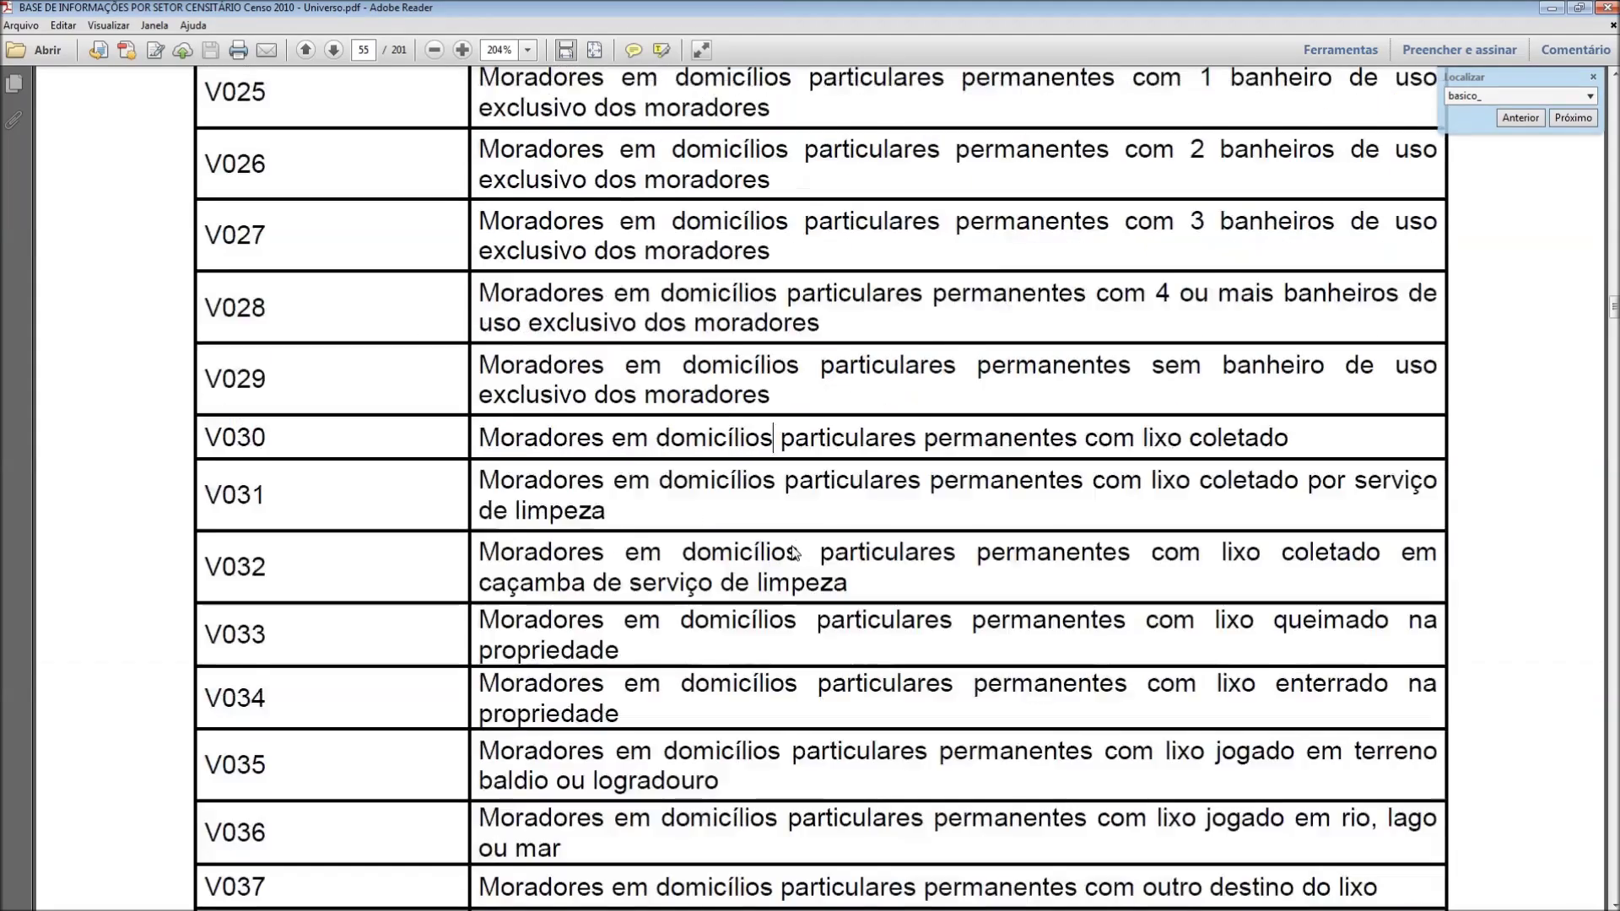
pyautogui.scroll(-20, 796, 552)
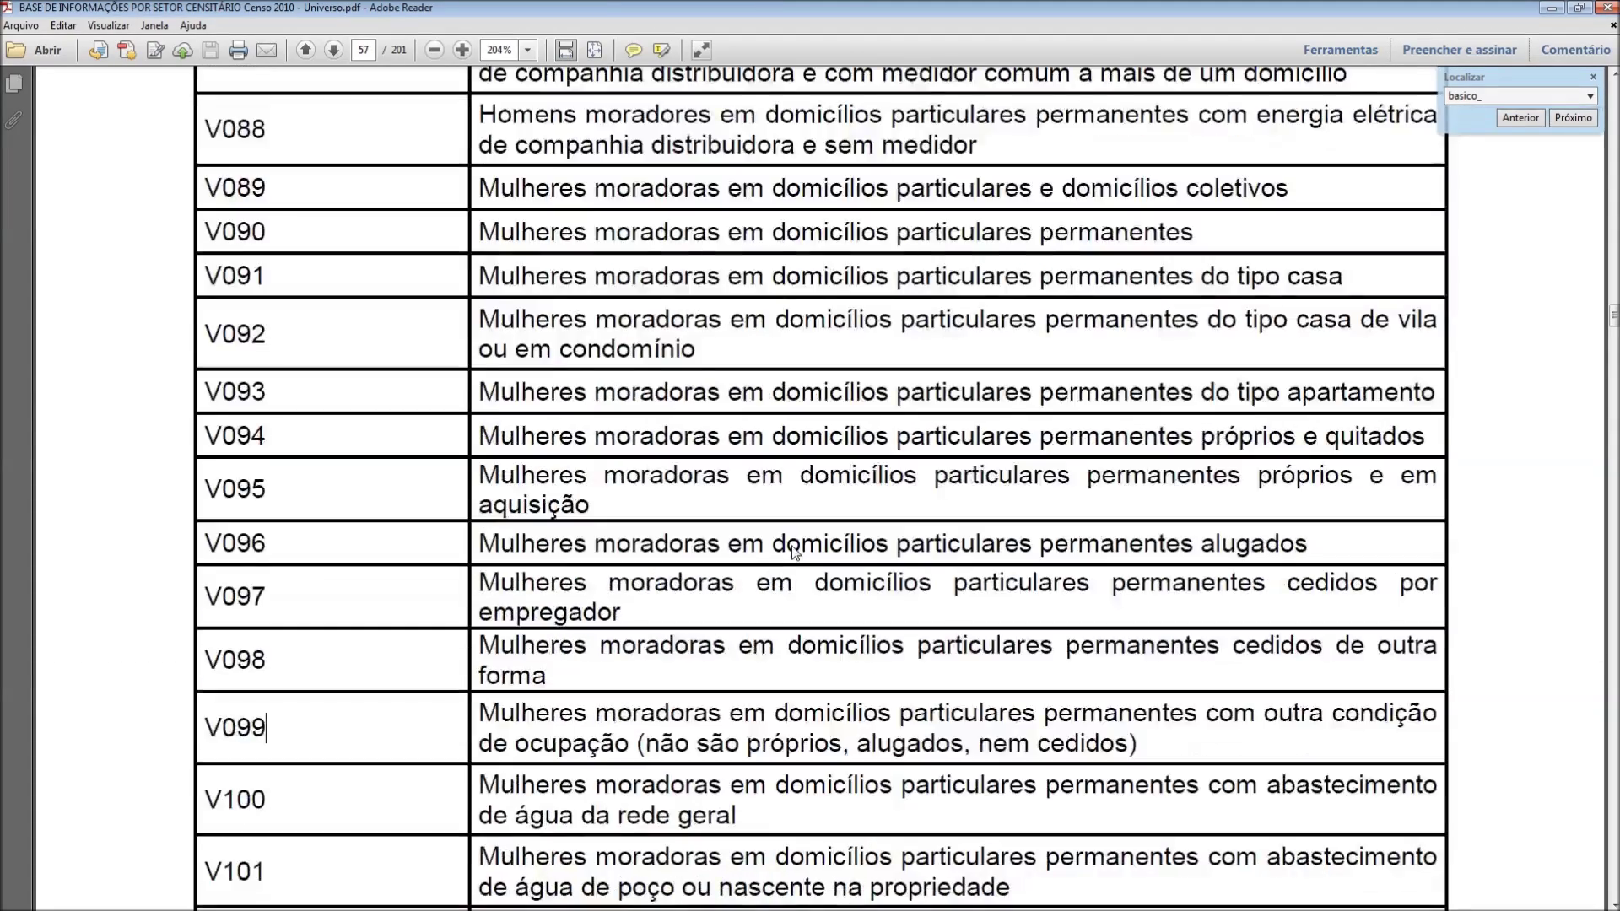
pyautogui.scroll(-20, 796, 553)
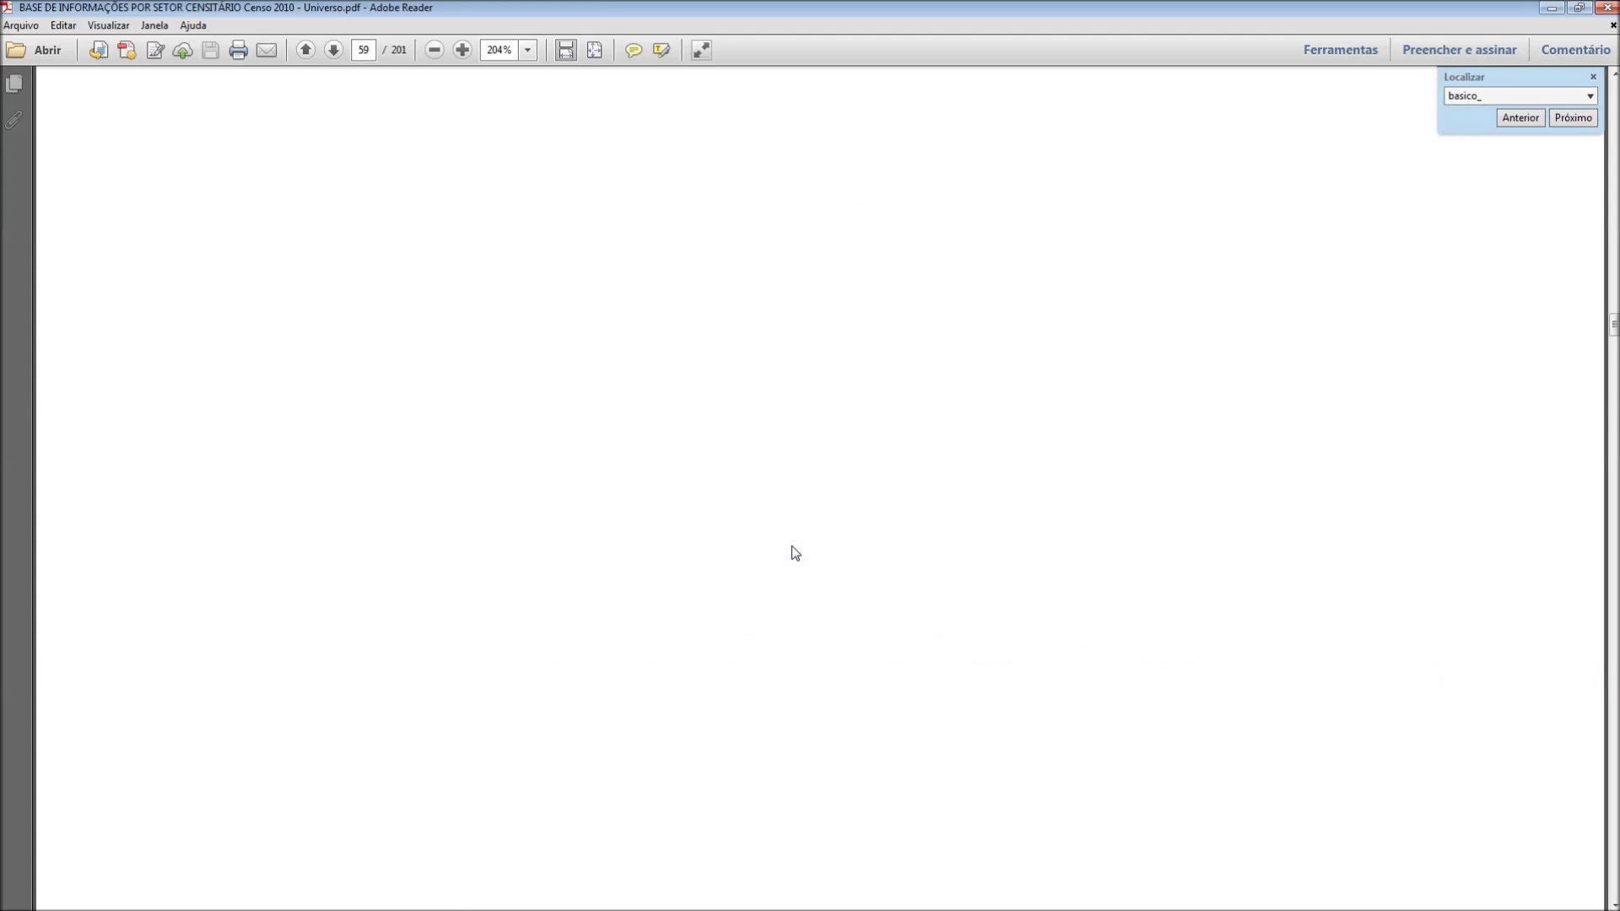
pyautogui.scroll(-5, 796, 553)
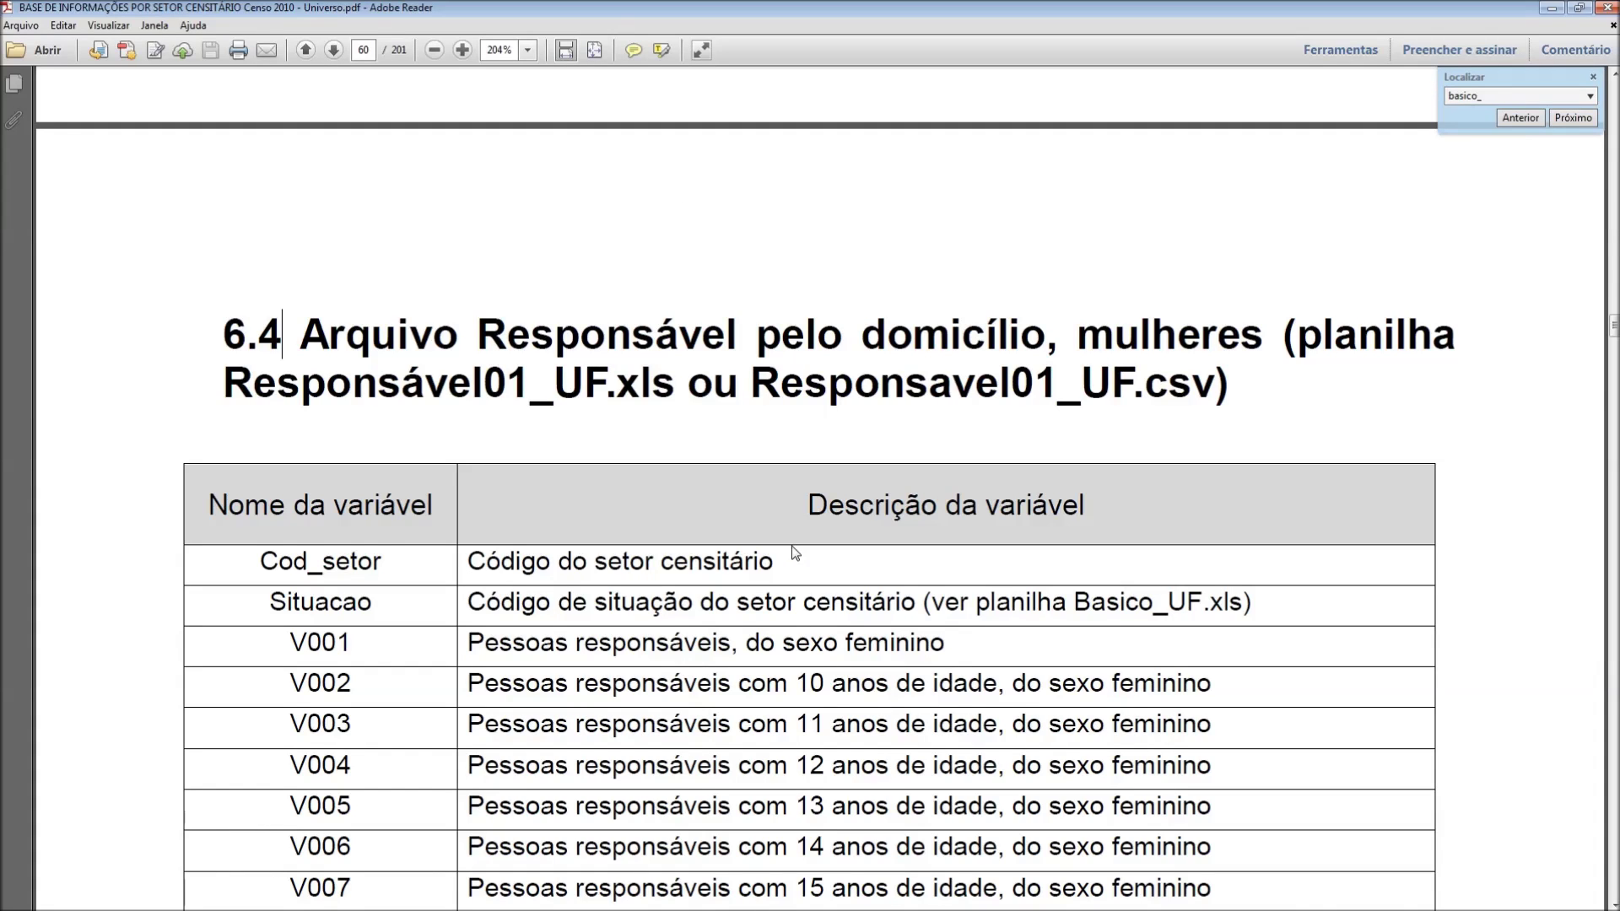
pyautogui.scroll(-20, 795, 553)
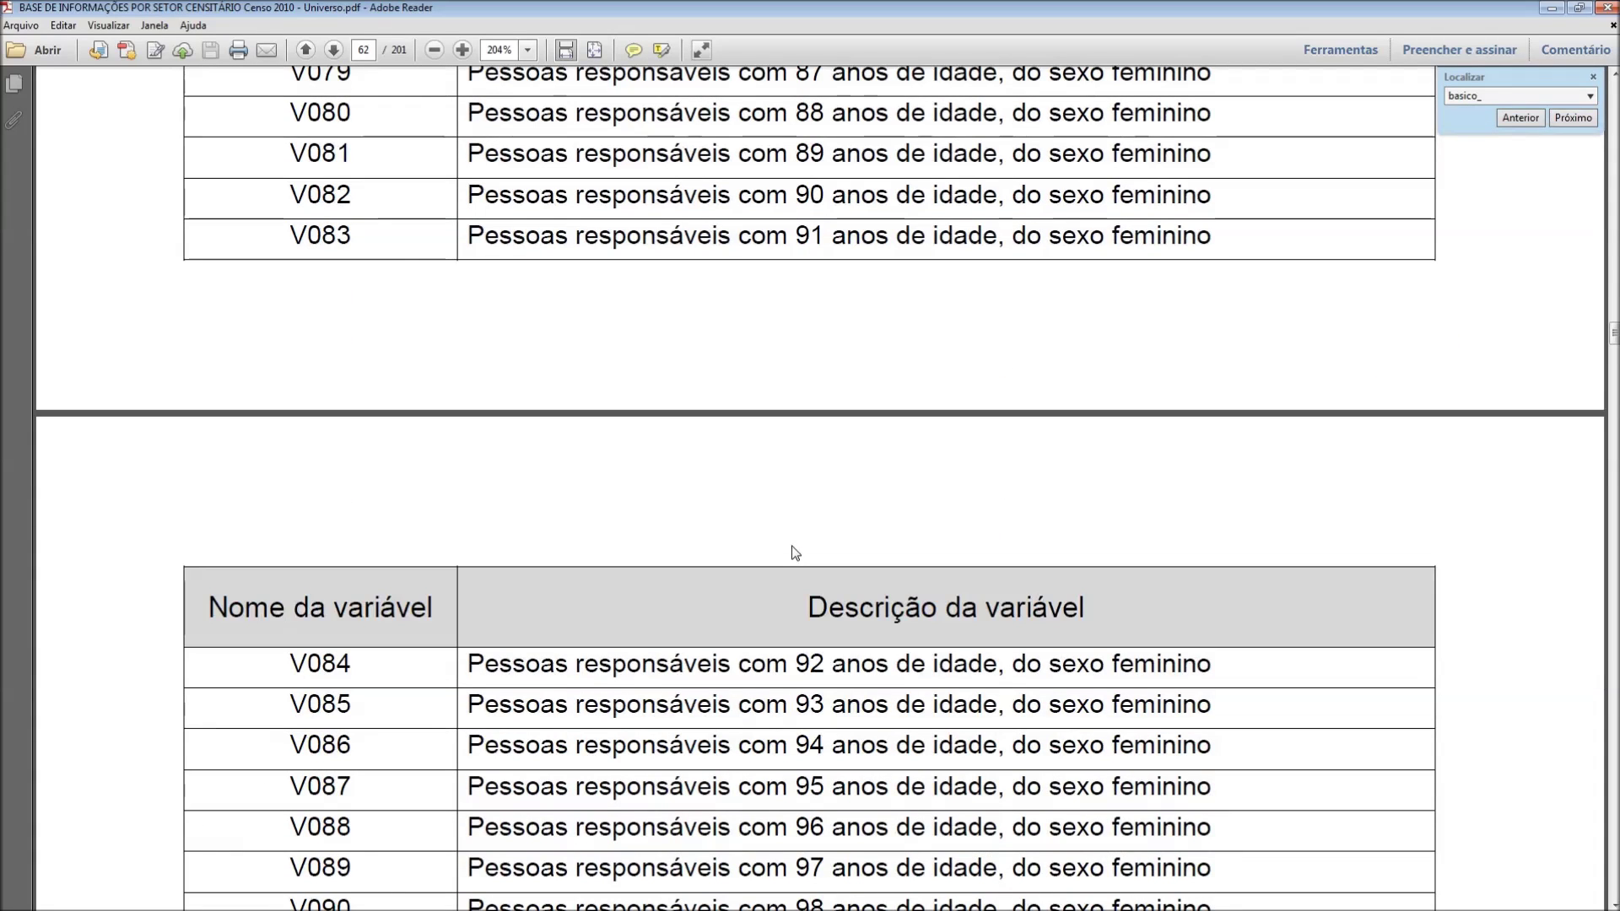
# Close the PDF and go through the spreadsheets from Basico_SP1.xls to Entorno05_SP1.xls in the EXCEL folder.
pyautogui.click(1602, 7)
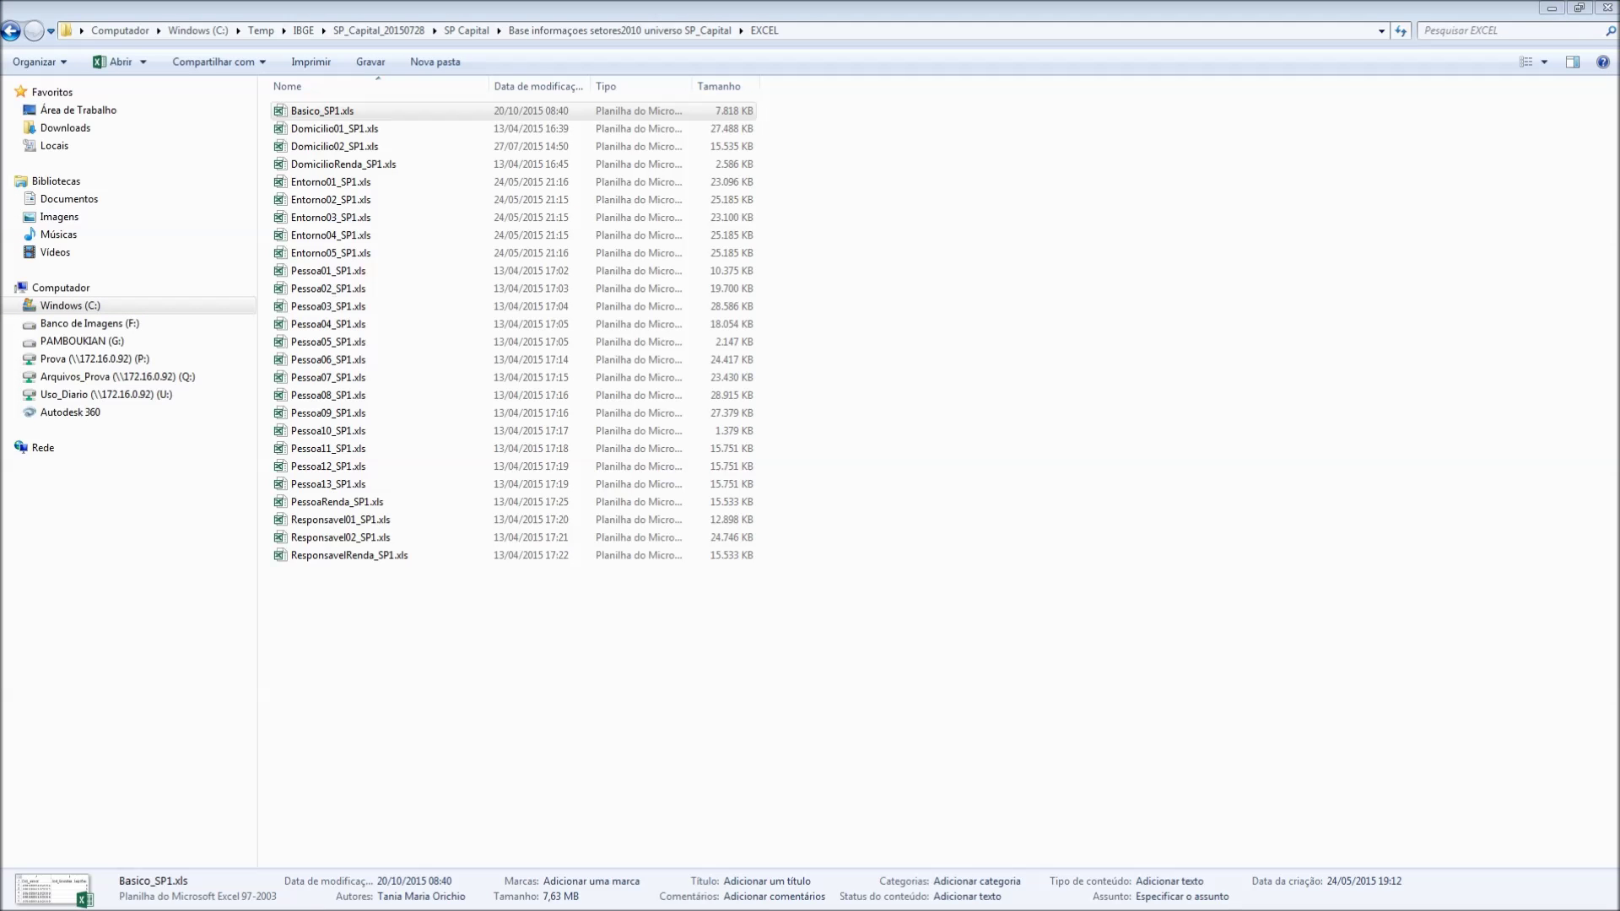
pyautogui.click(346, 112)
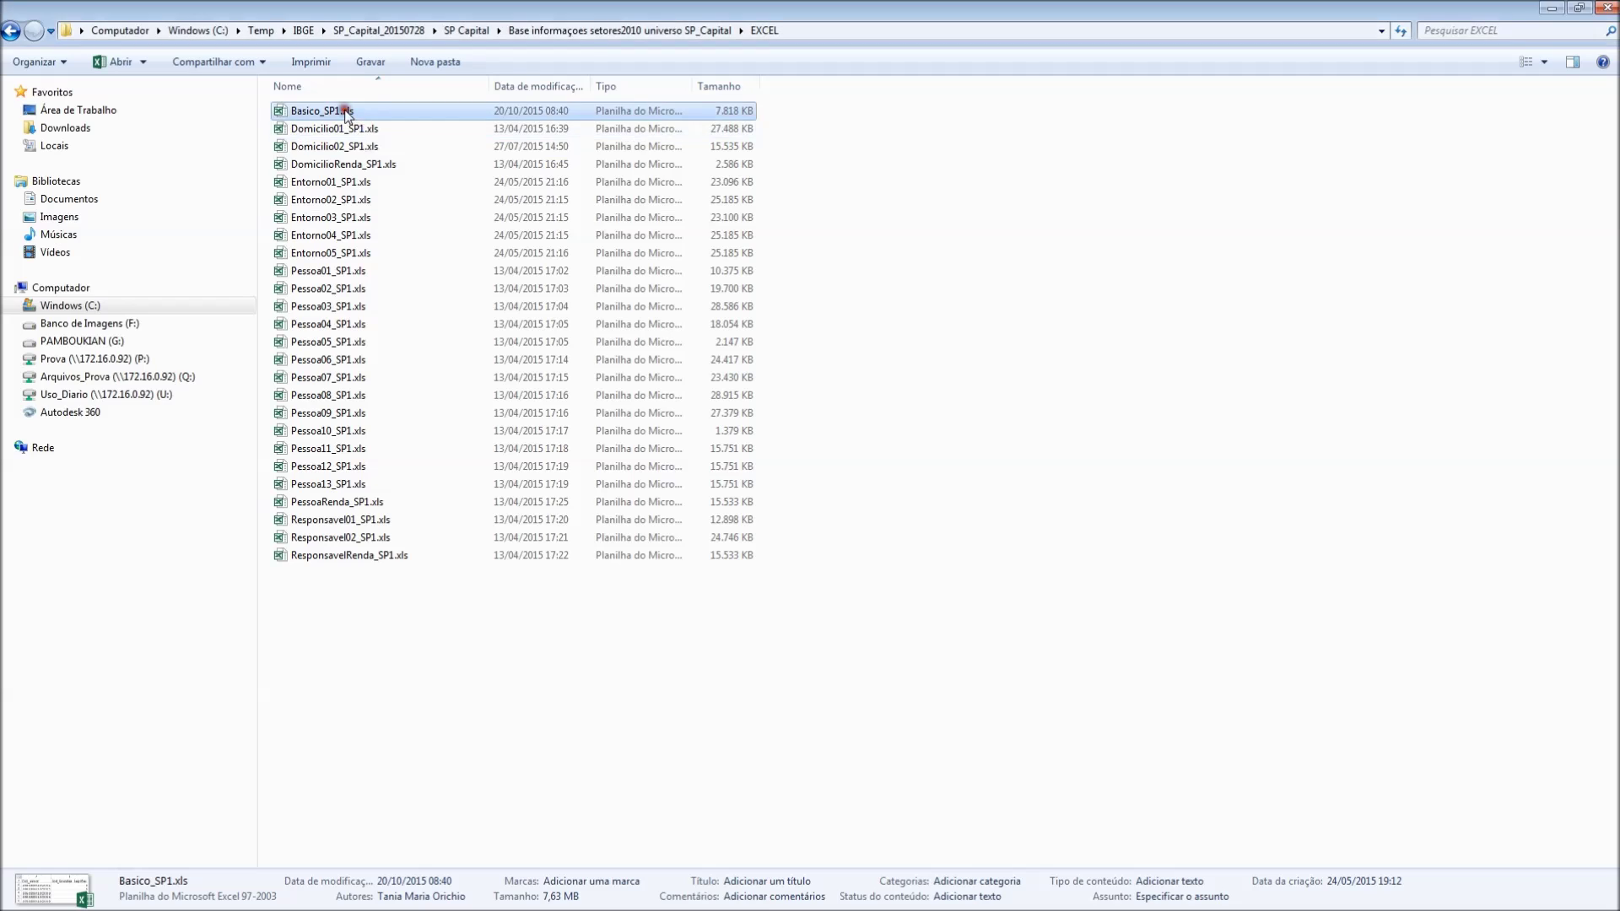
pyautogui.click(363, 129)
pyautogui.click(360, 146)
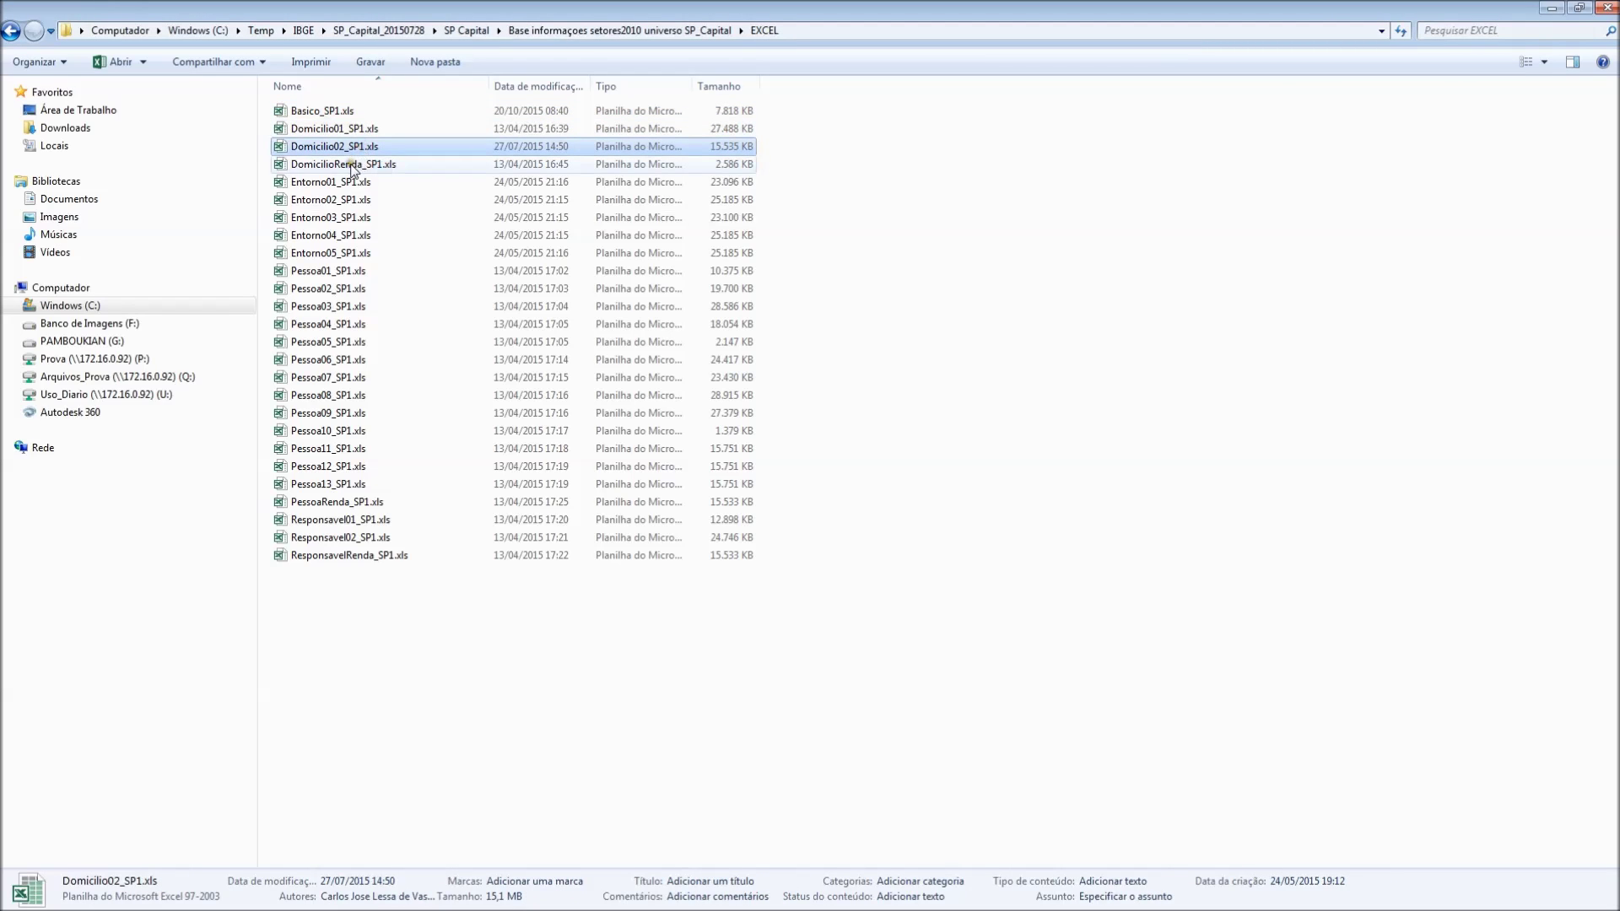
pyautogui.click(351, 163)
pyautogui.click(345, 183)
pyautogui.click(341, 202)
pyautogui.click(336, 219)
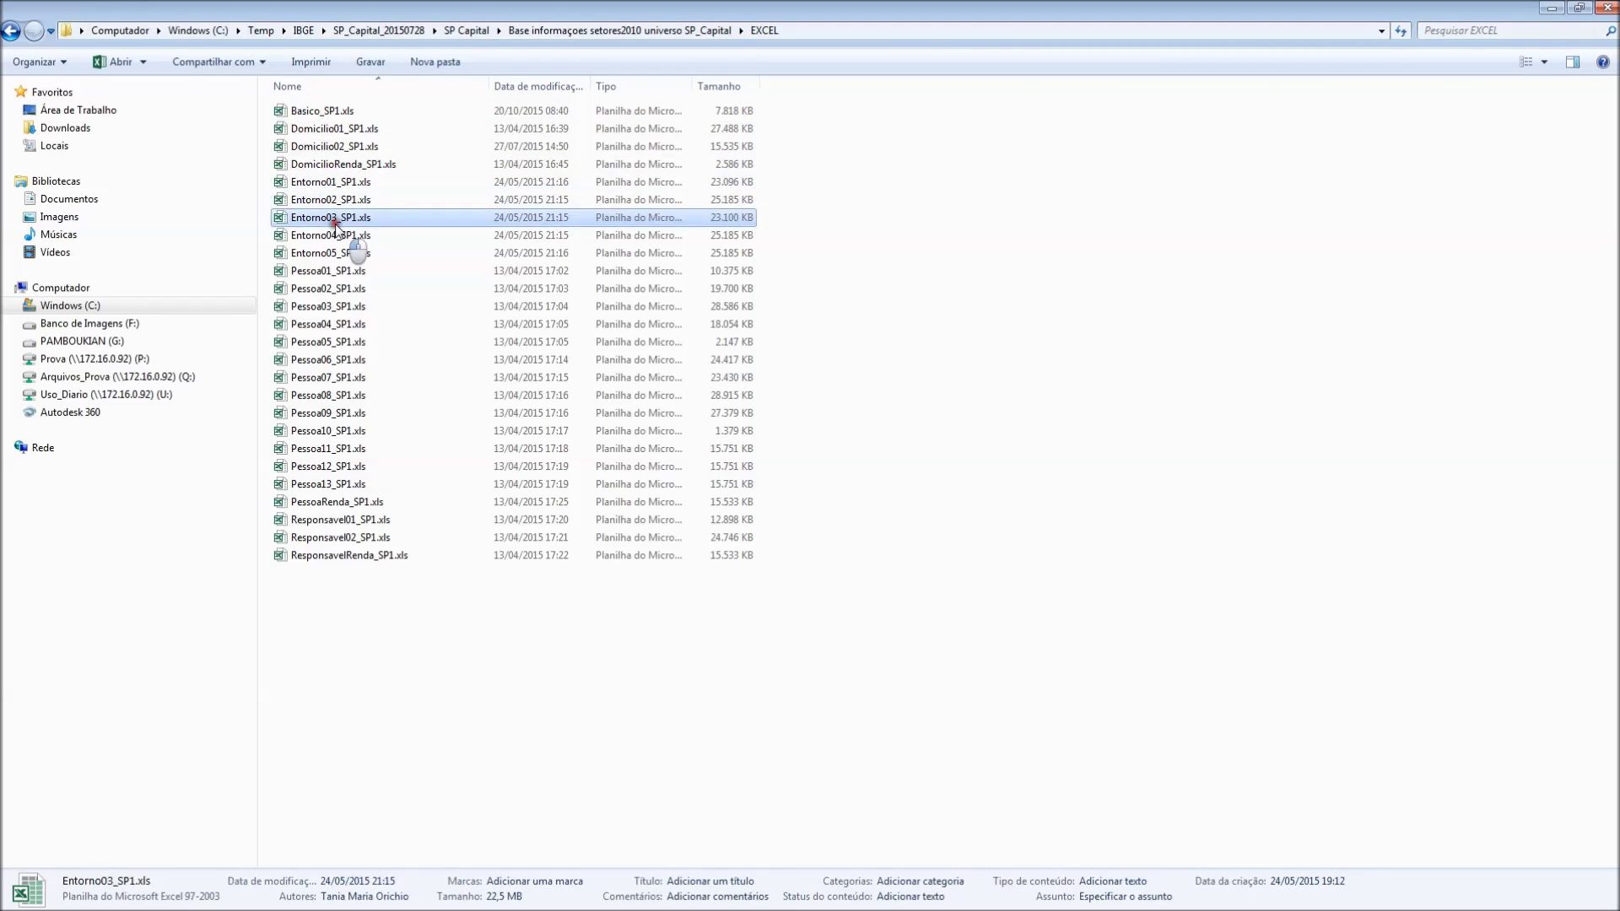
pyautogui.click(334, 238)
pyautogui.click(346, 255)
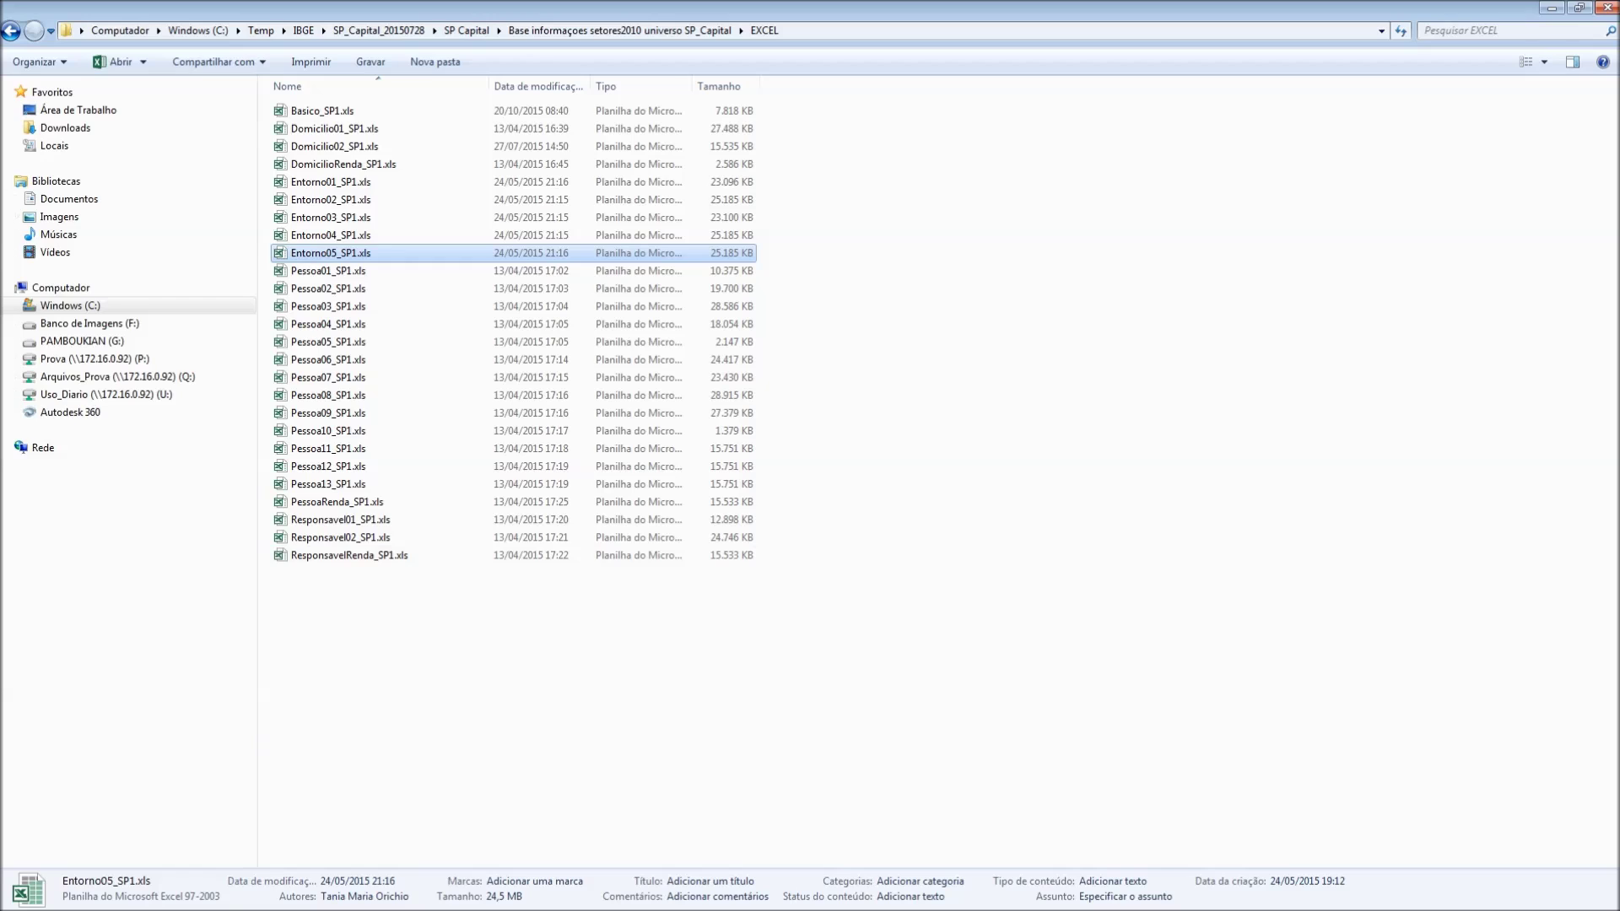
# Switch to QGIS and add the municipality shapefile 35MUE250GC_SIR.shp from C:\Temp\IBGE\sp_municipios as a vector layer.
pyautogui.hotkey('alt', 'Tab')
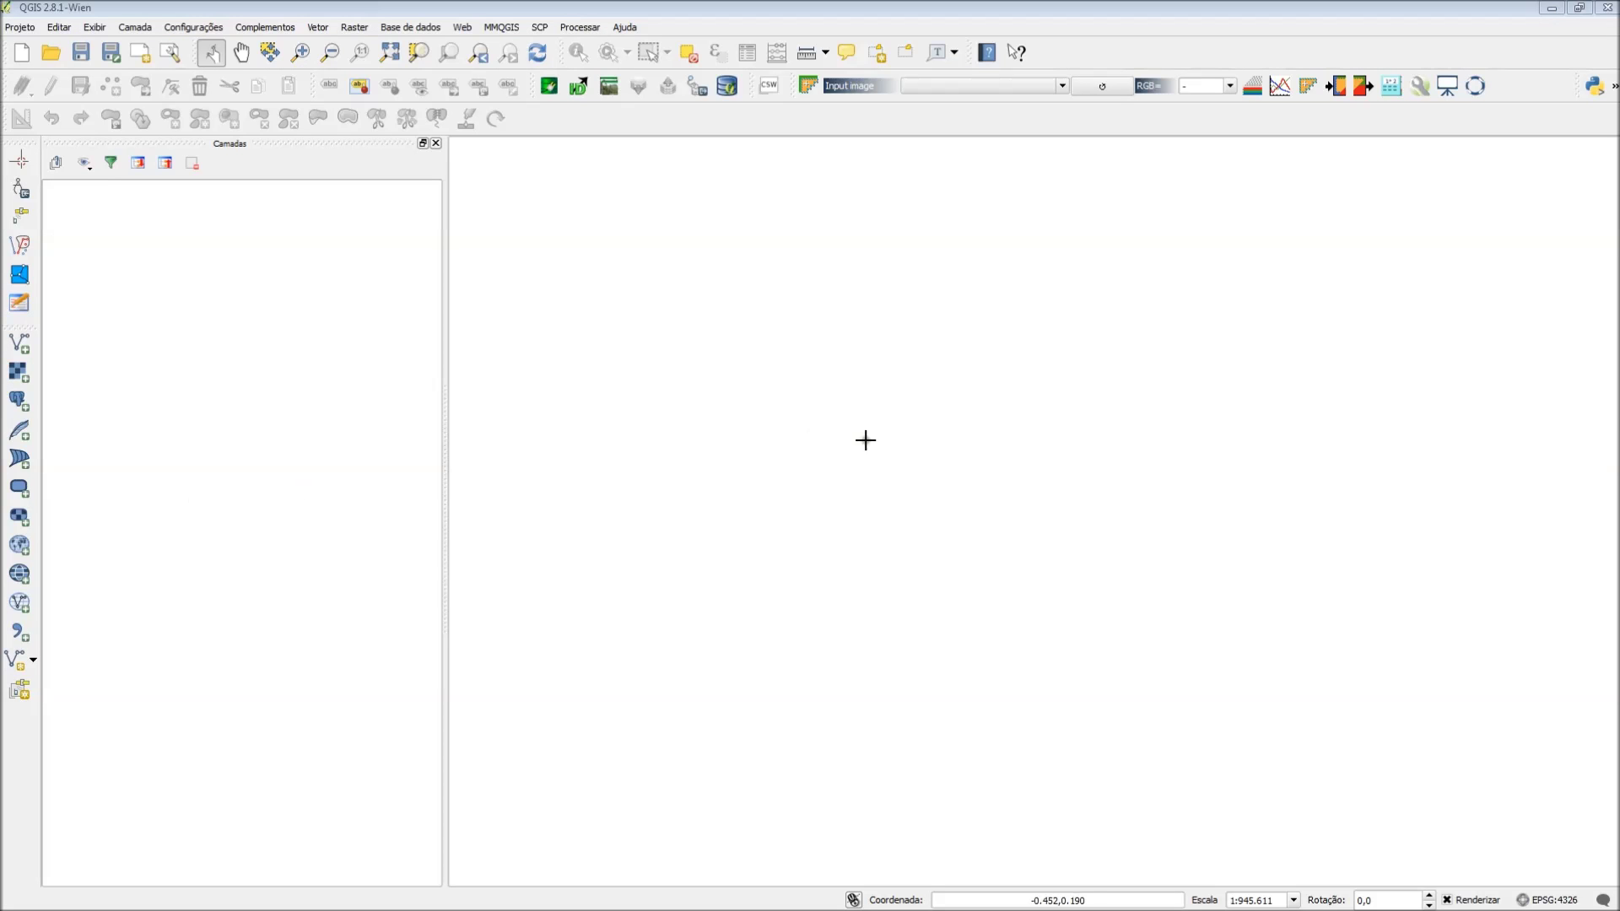
pyautogui.click(663, 11)
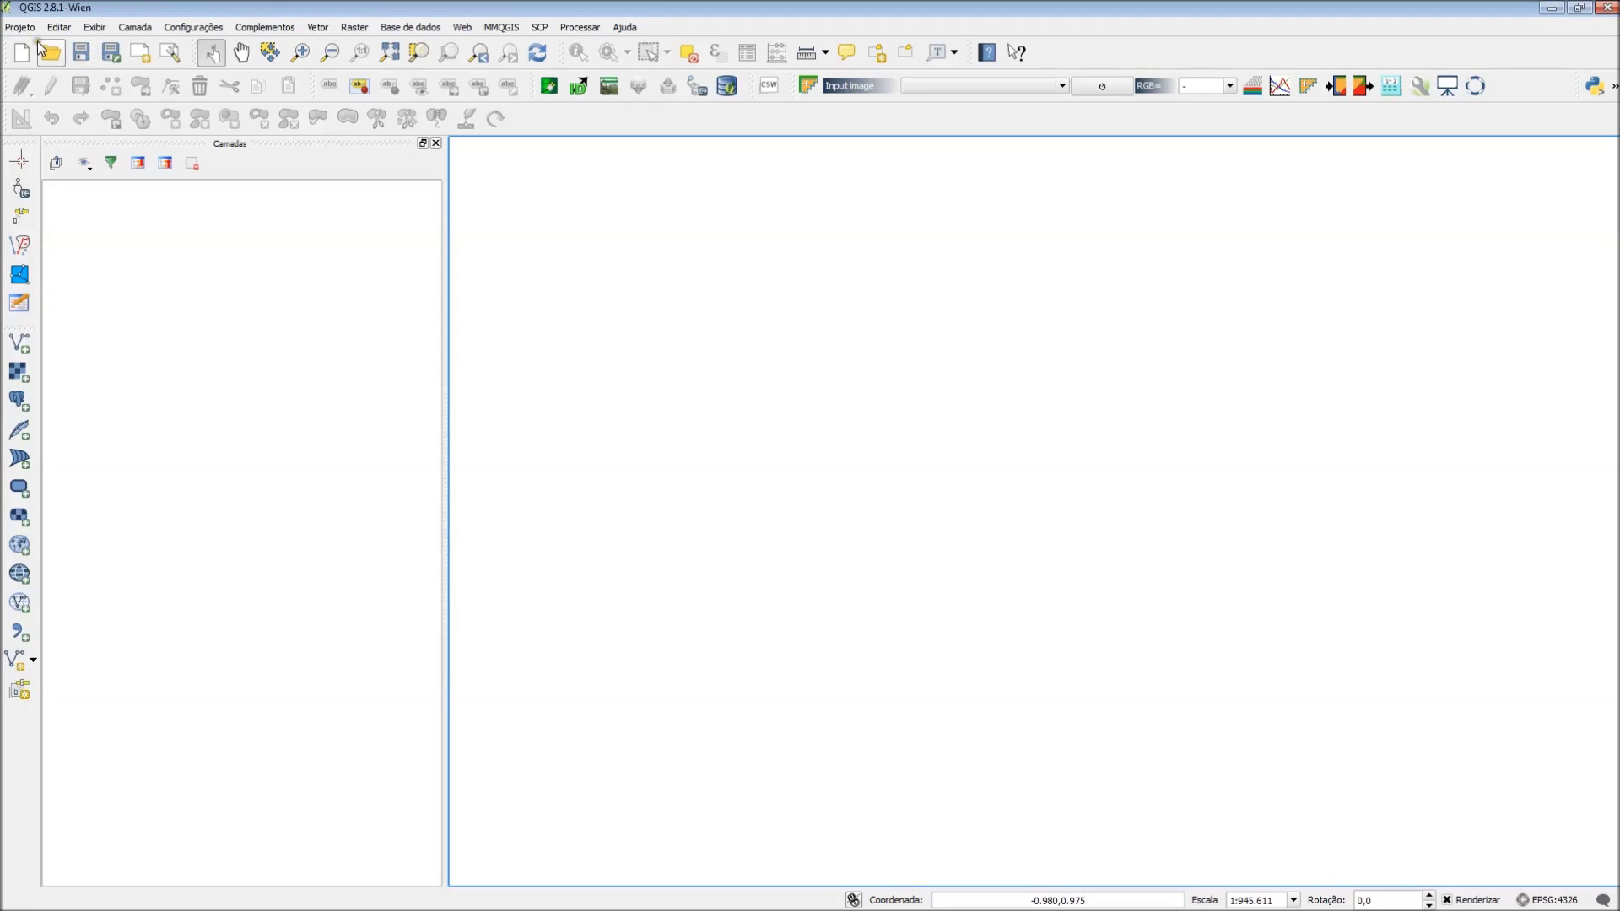
pyautogui.click(146, 30)
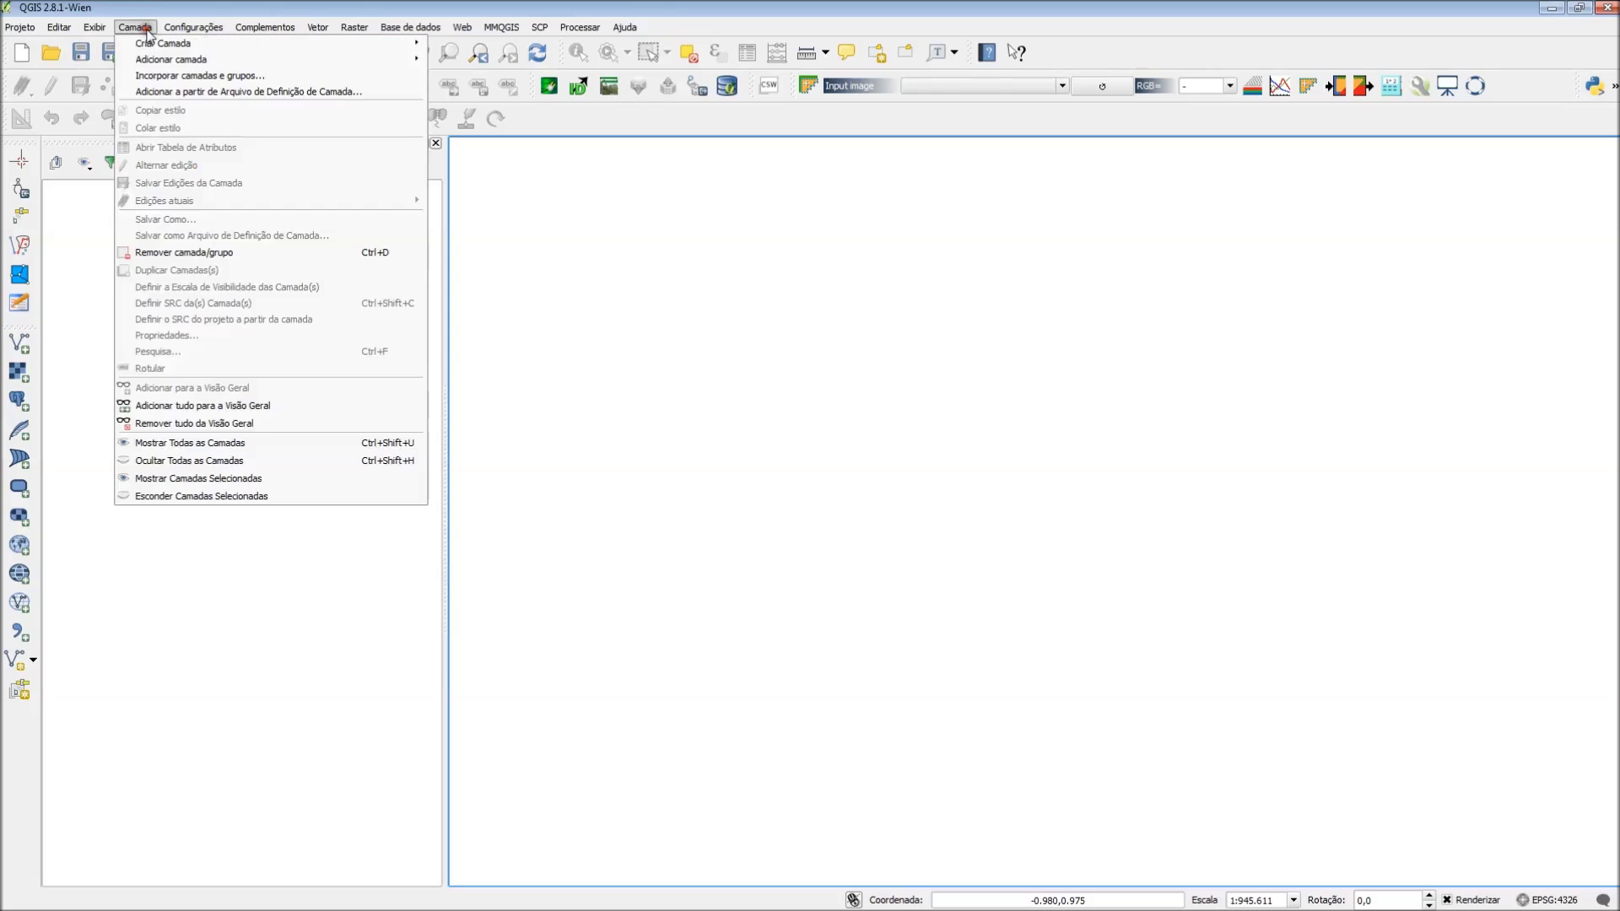
pyautogui.moveTo(200, 61)
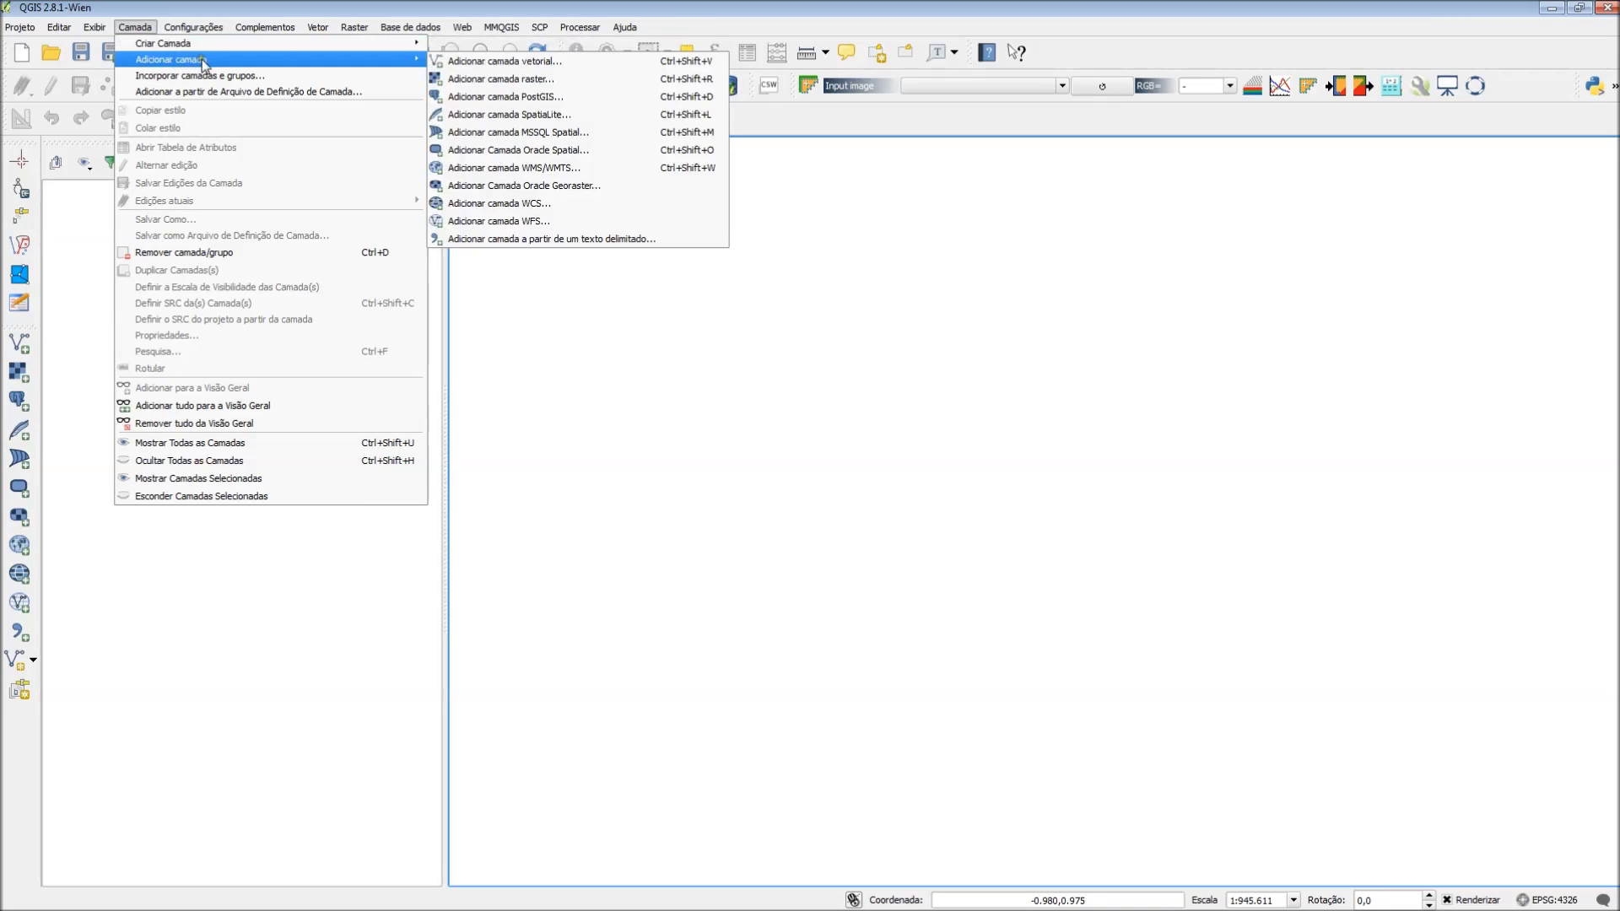
pyautogui.click(537, 64)
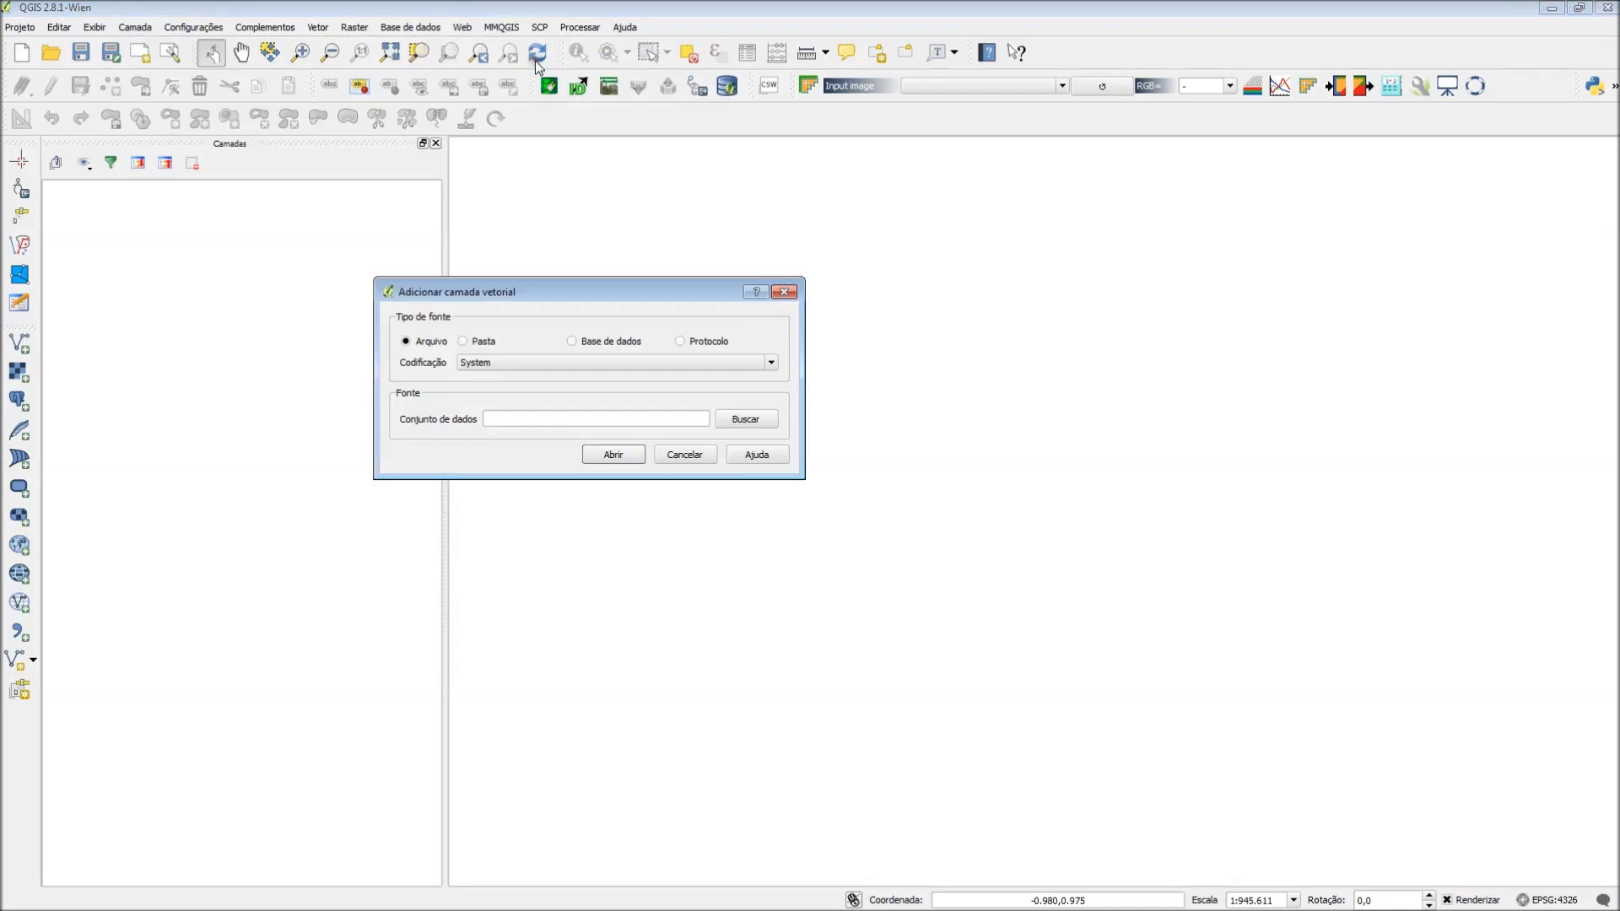
pyautogui.click(746, 419)
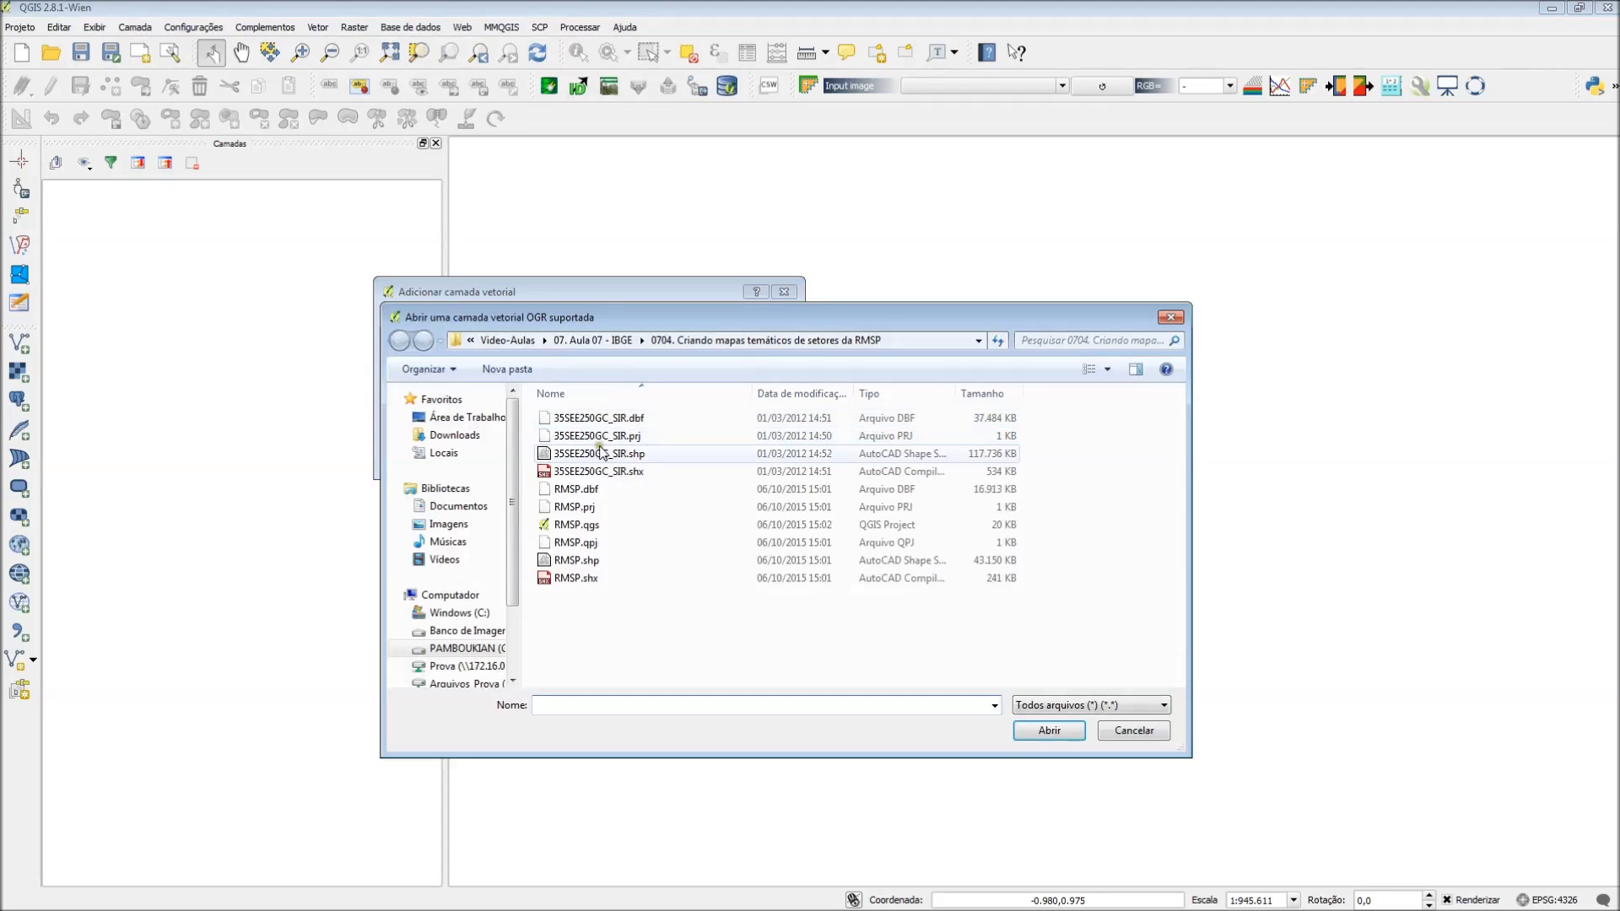
pyautogui.click(462, 613)
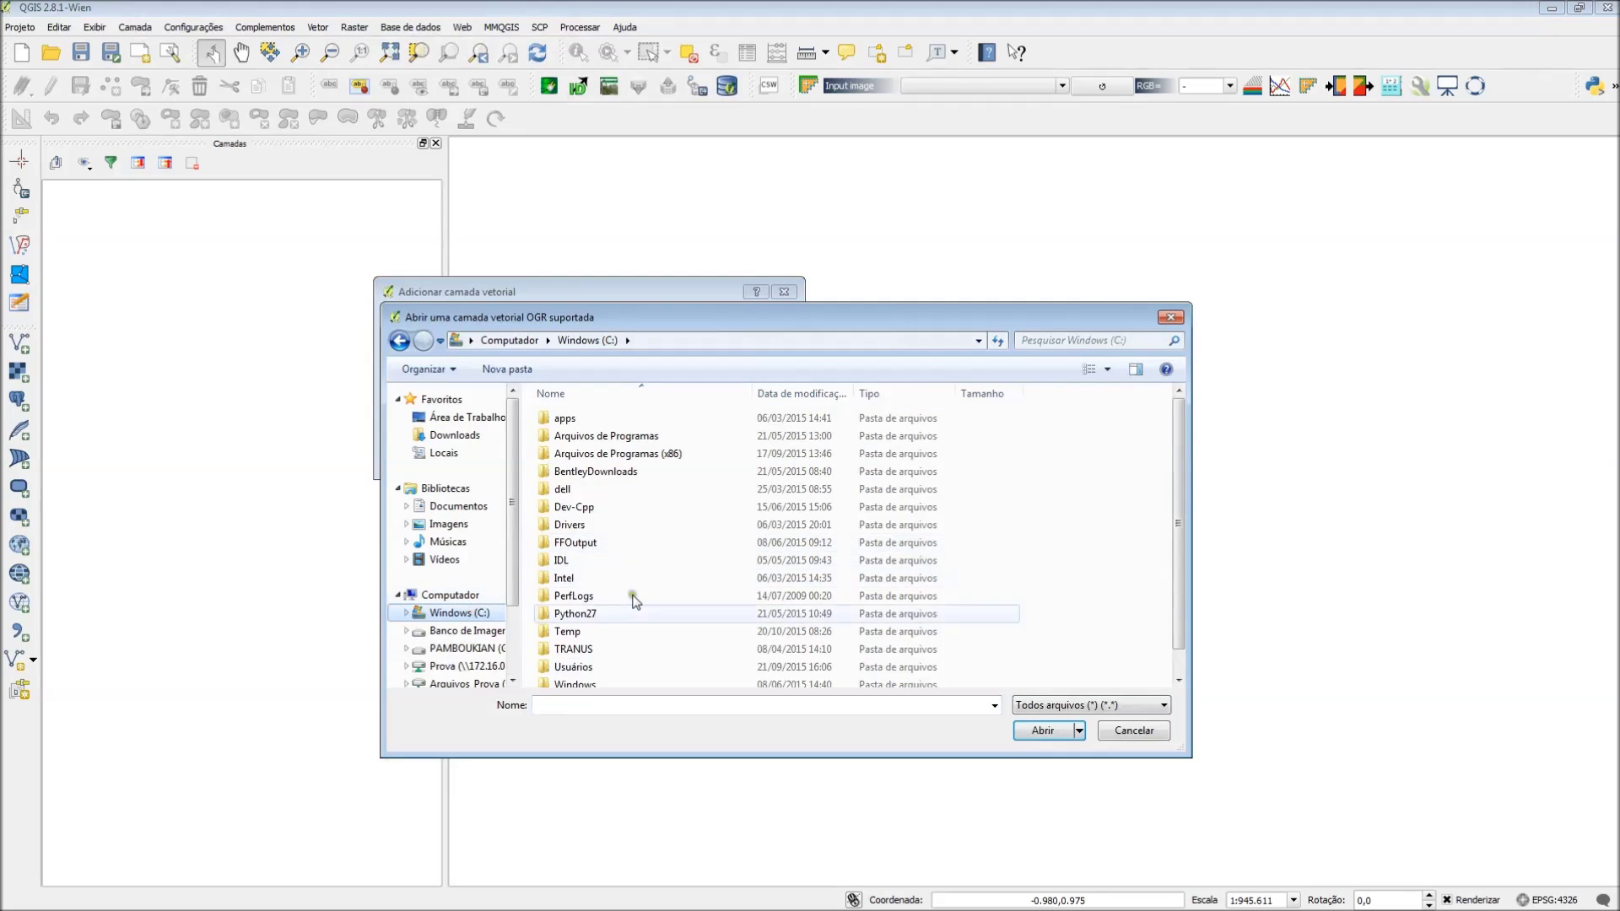
pyautogui.doubleClick(575, 634)
pyautogui.press('Down')
pyautogui.press('Return')
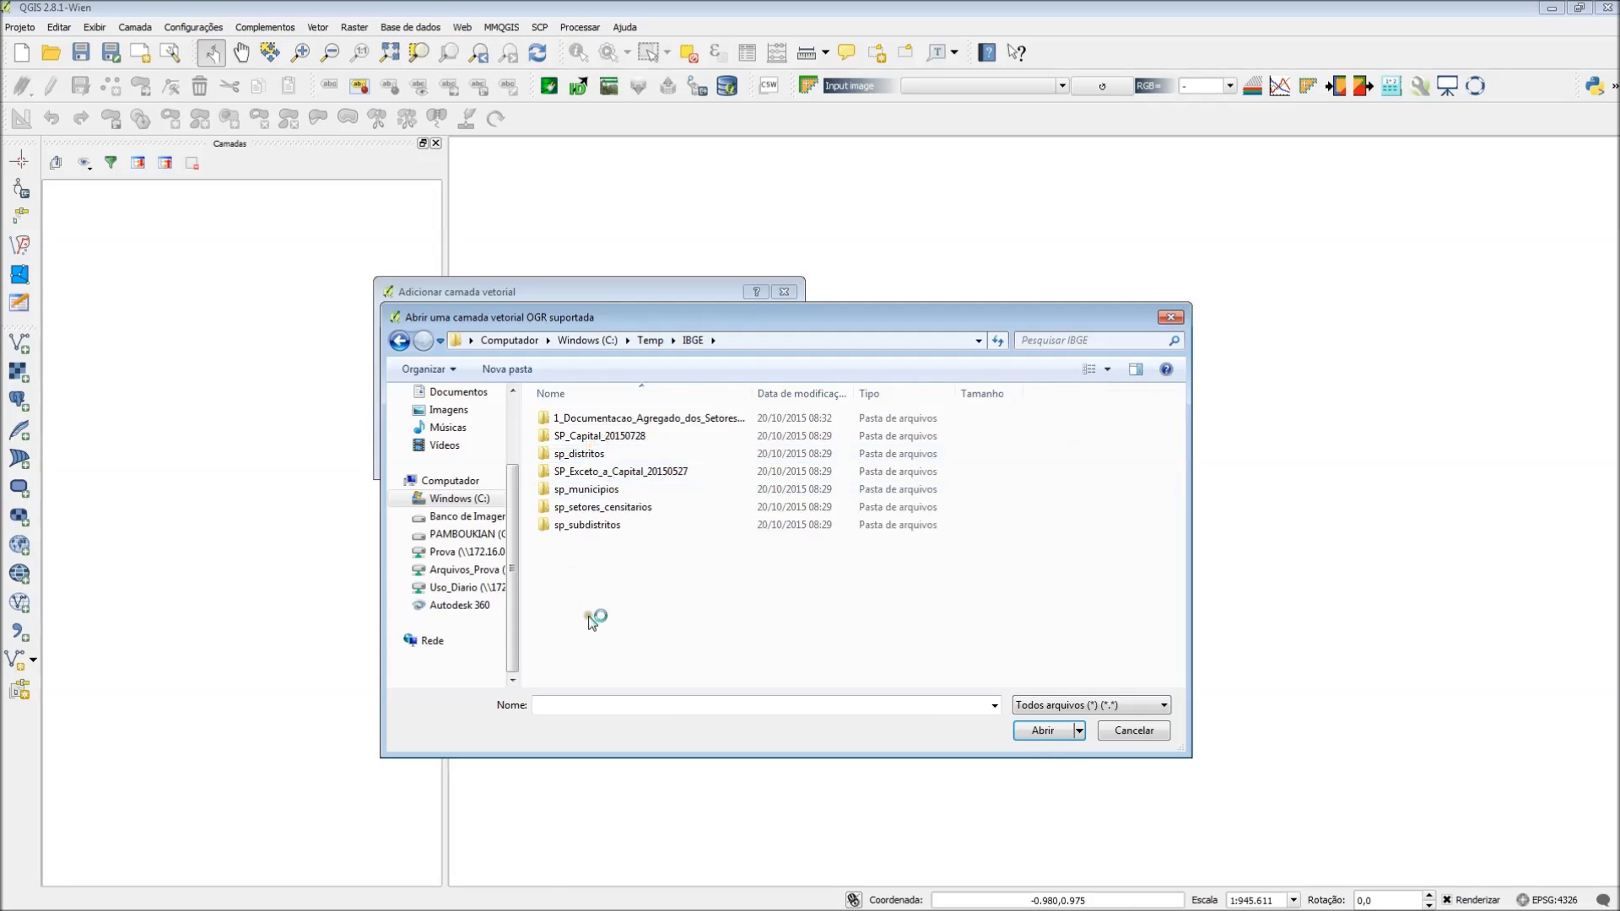
pyautogui.doubleClick(616, 491)
pyautogui.doubleClick(652, 457)
pyautogui.click(614, 454)
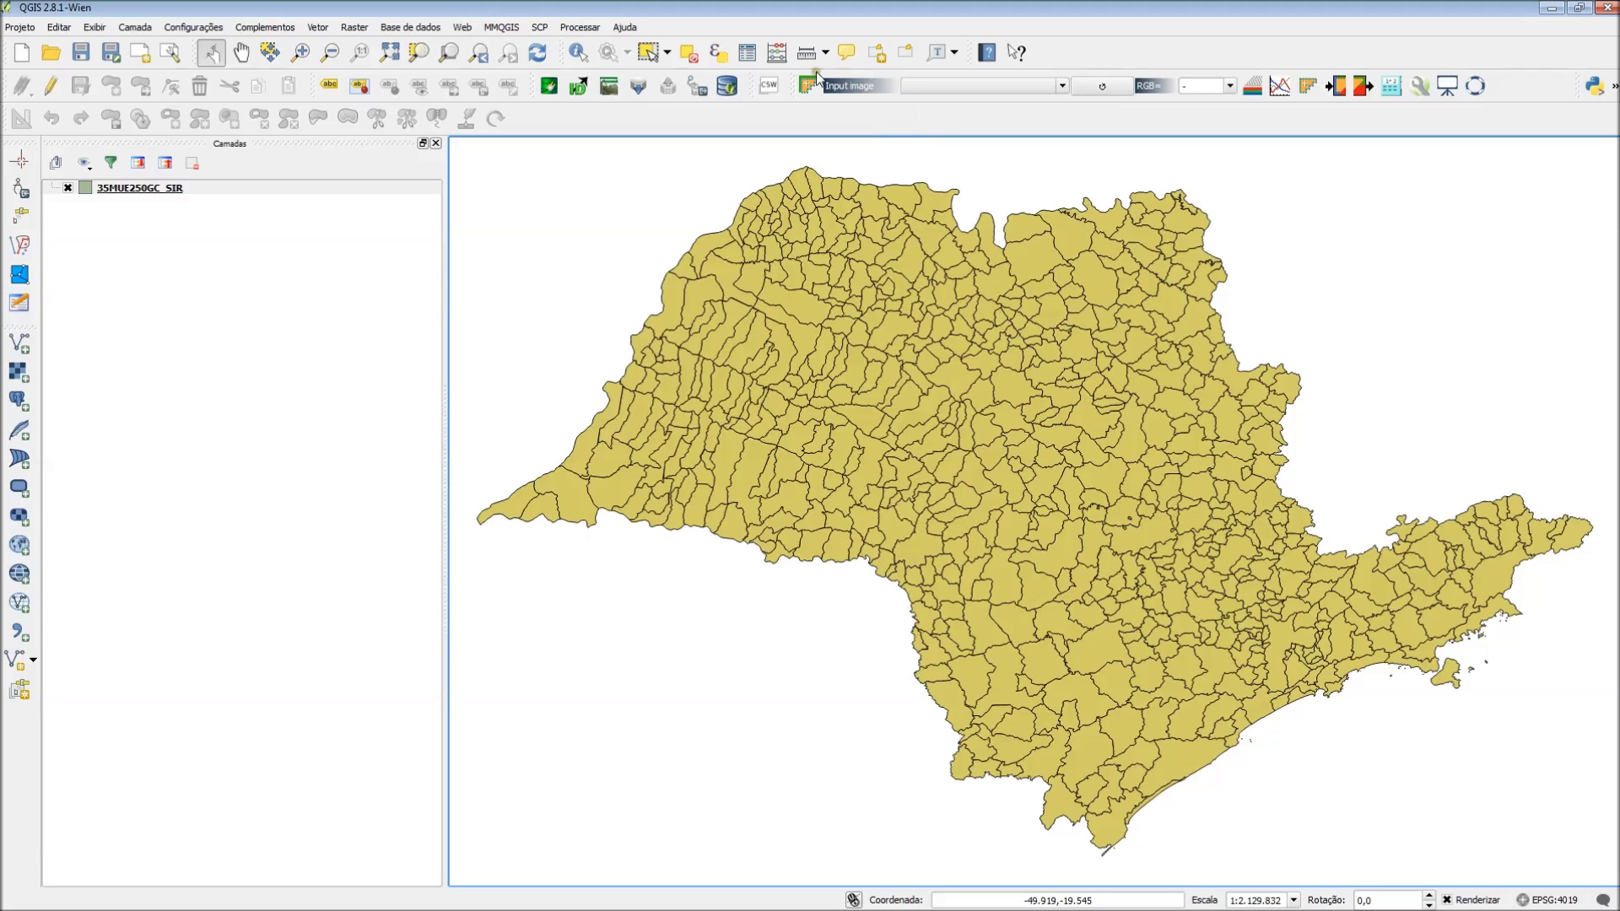
# Check the attribute table of the 35MUE250GC_SIR municipality layer and close it.
pyautogui.click(747, 52)
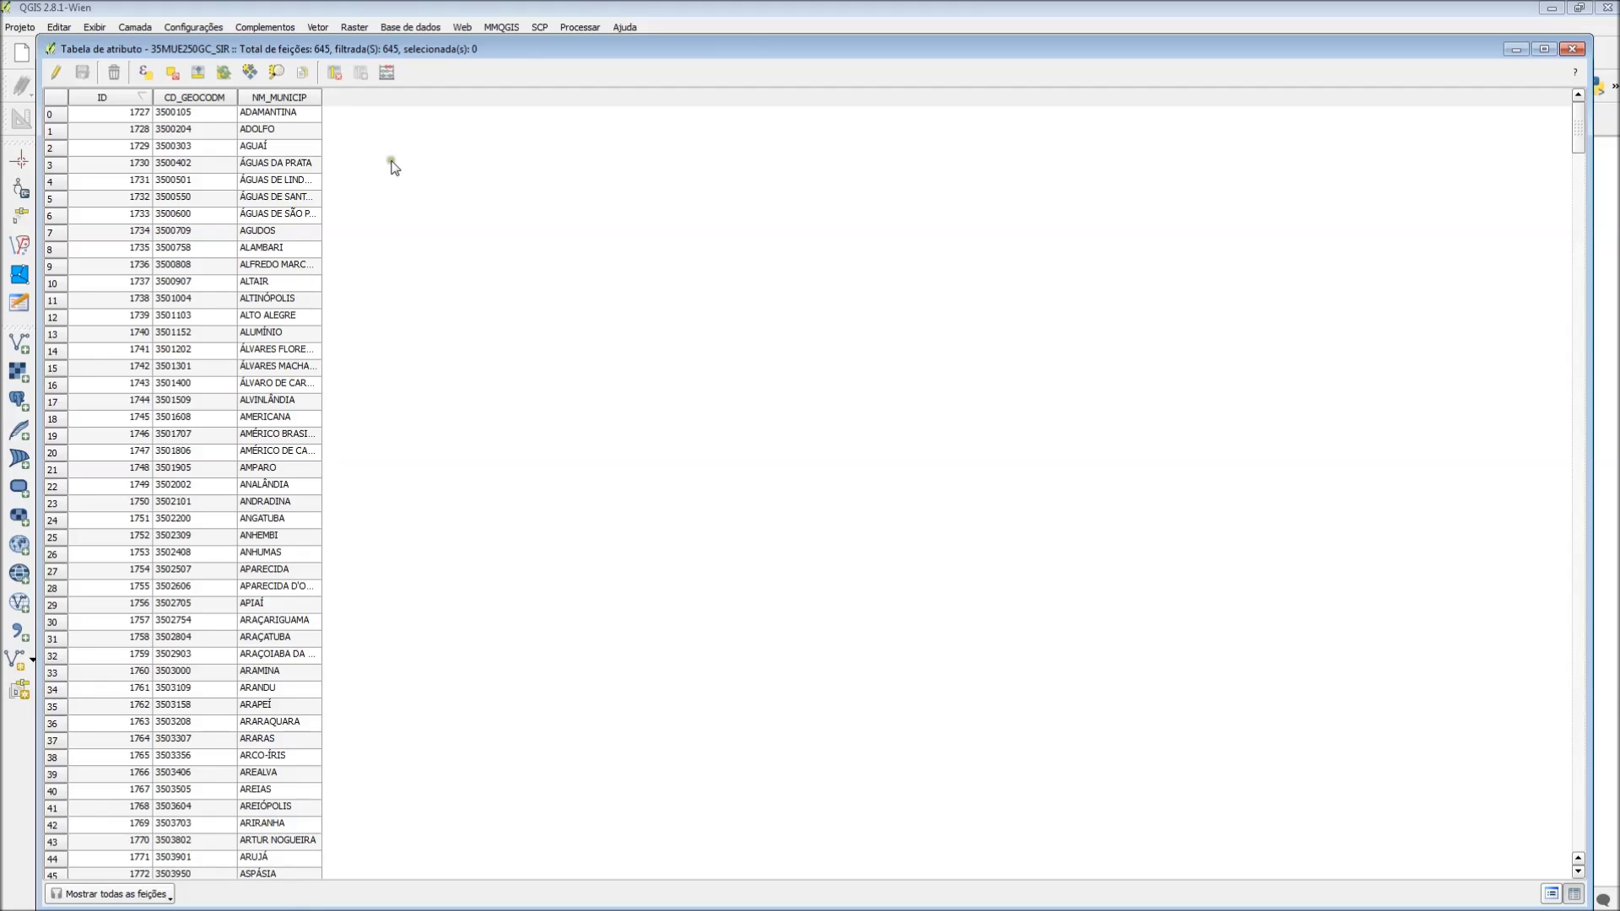
pyautogui.click(1572, 49)
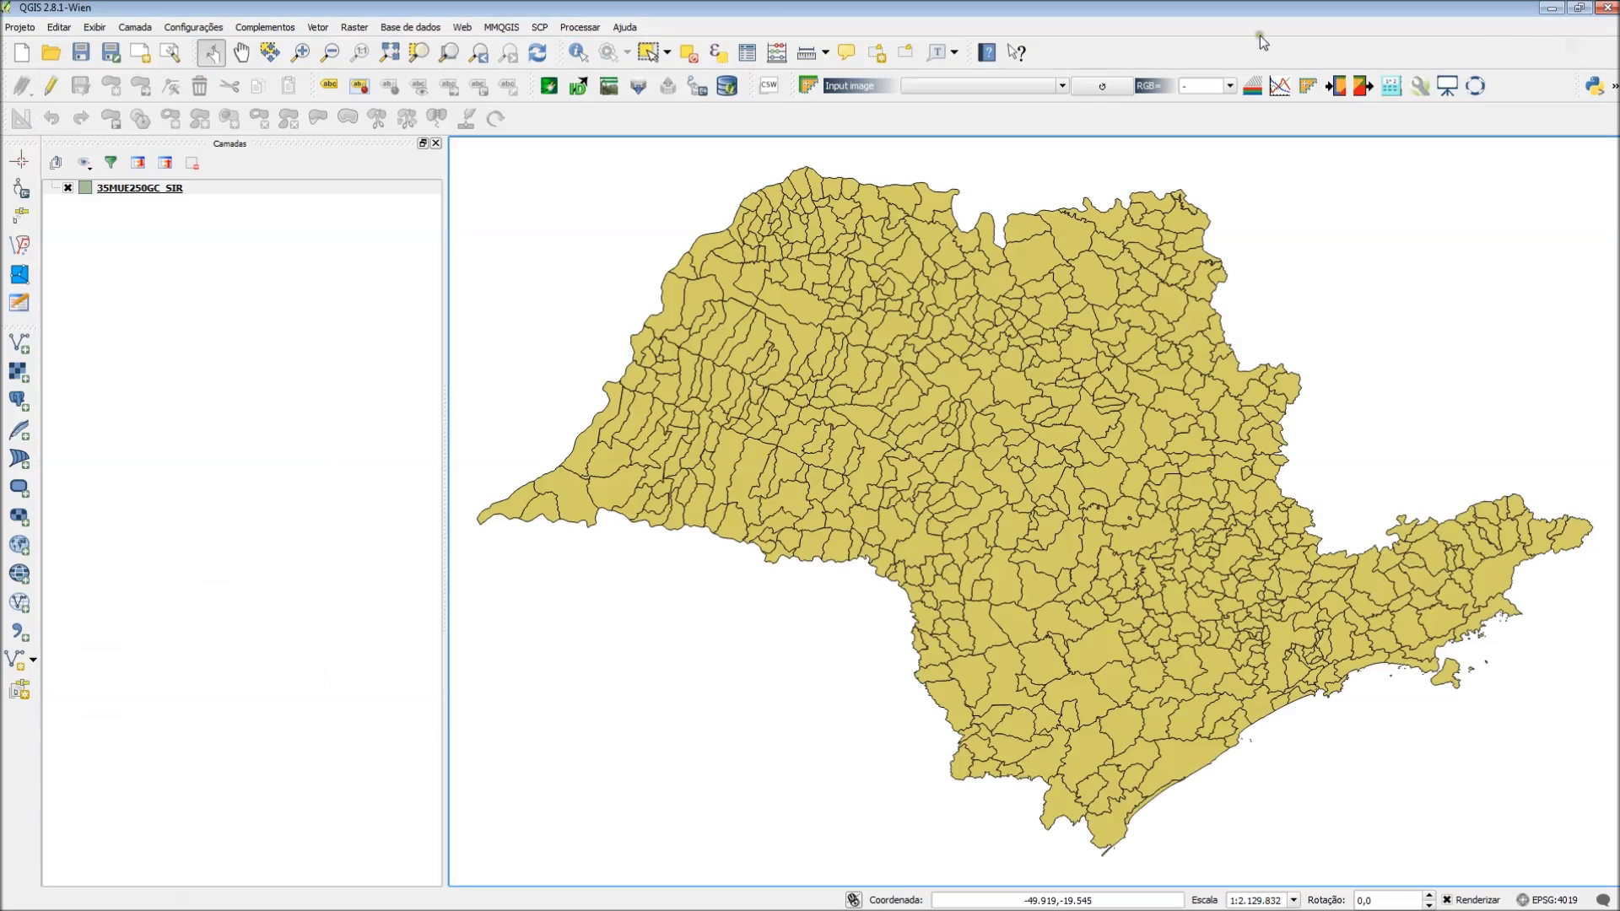
# Add the district shapefile 35DSE250GC_SIR.shp from the IBGE folder's sp_distritos subfolder as a vector layer.
pyautogui.click(133, 28)
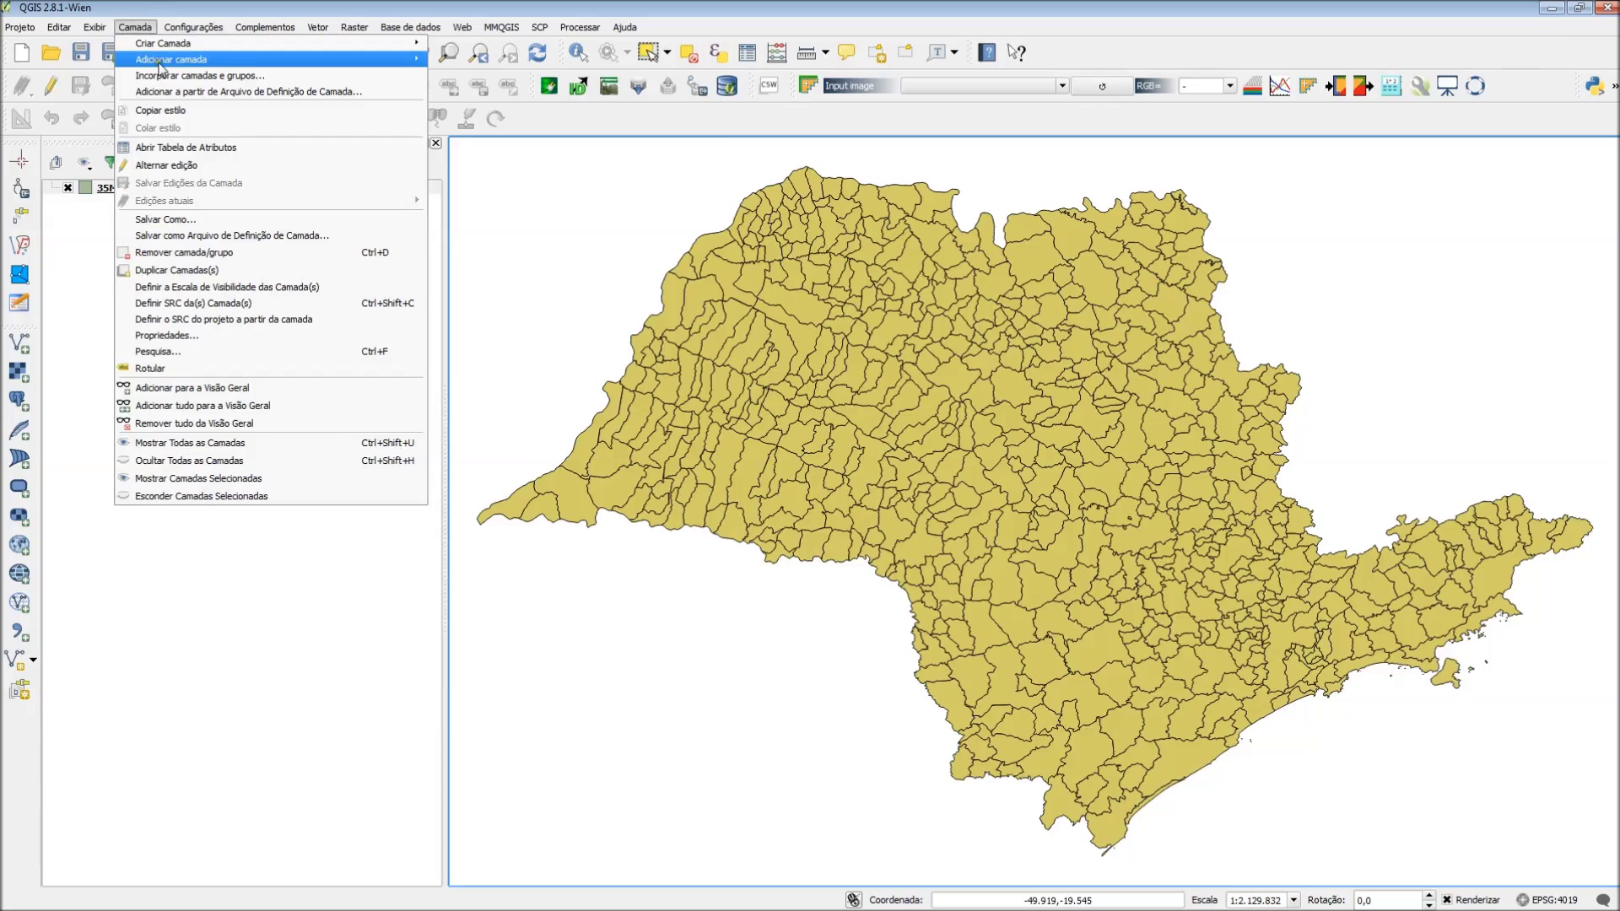
pyautogui.moveTo(160, 62)
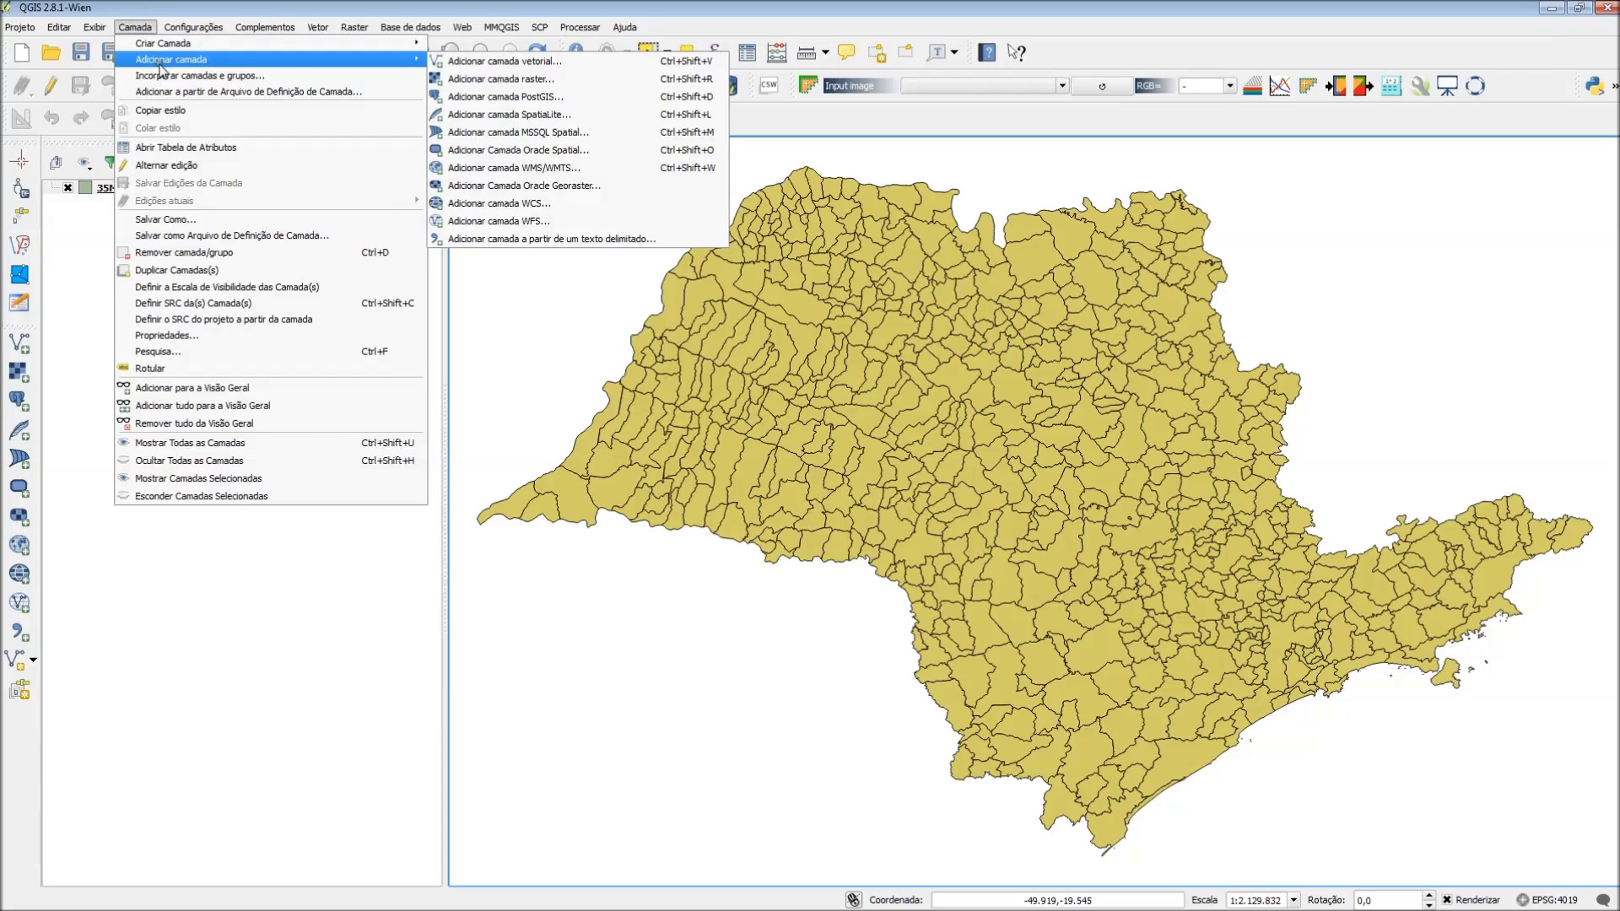
pyautogui.click(502, 61)
pyautogui.click(741, 421)
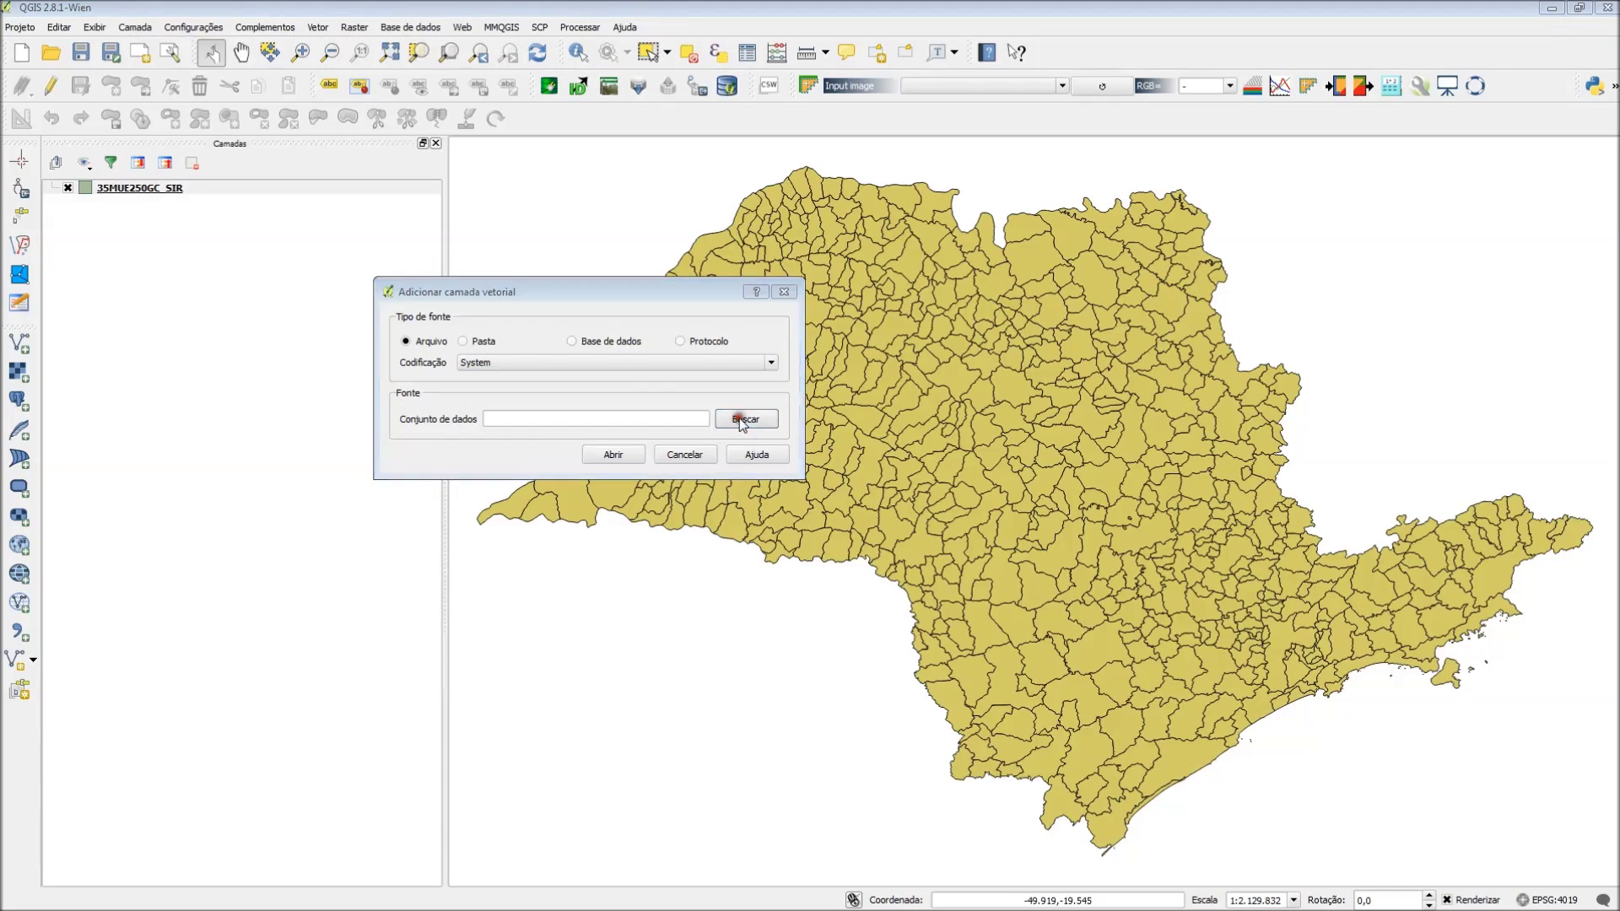
pyautogui.click(692, 340)
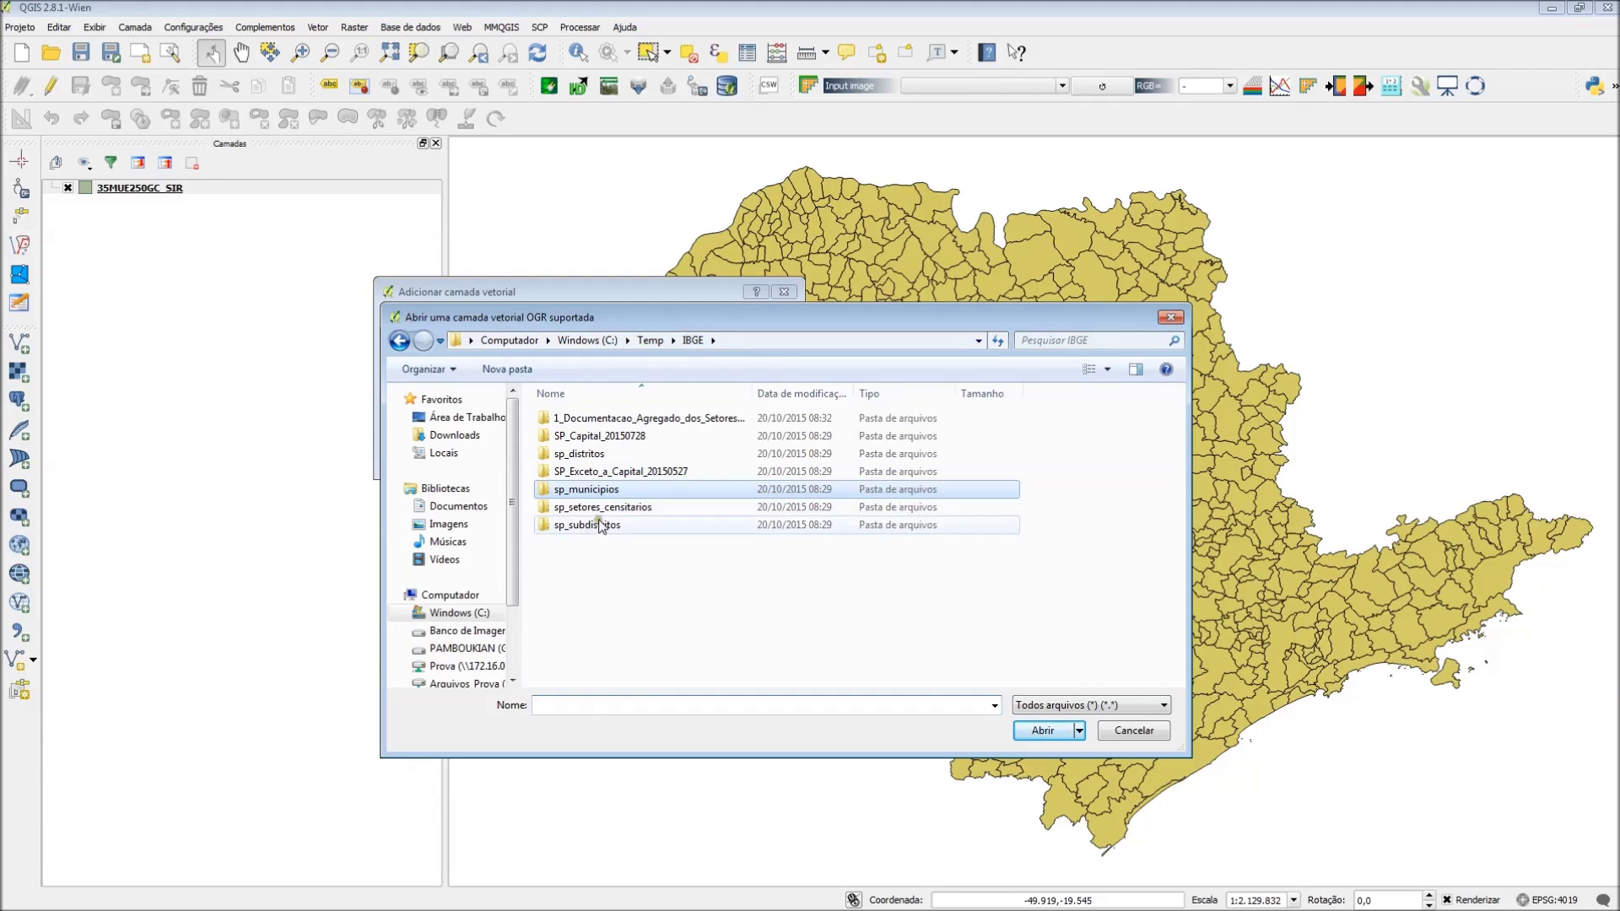
pyautogui.doubleClick(602, 455)
pyautogui.doubleClick(624, 454)
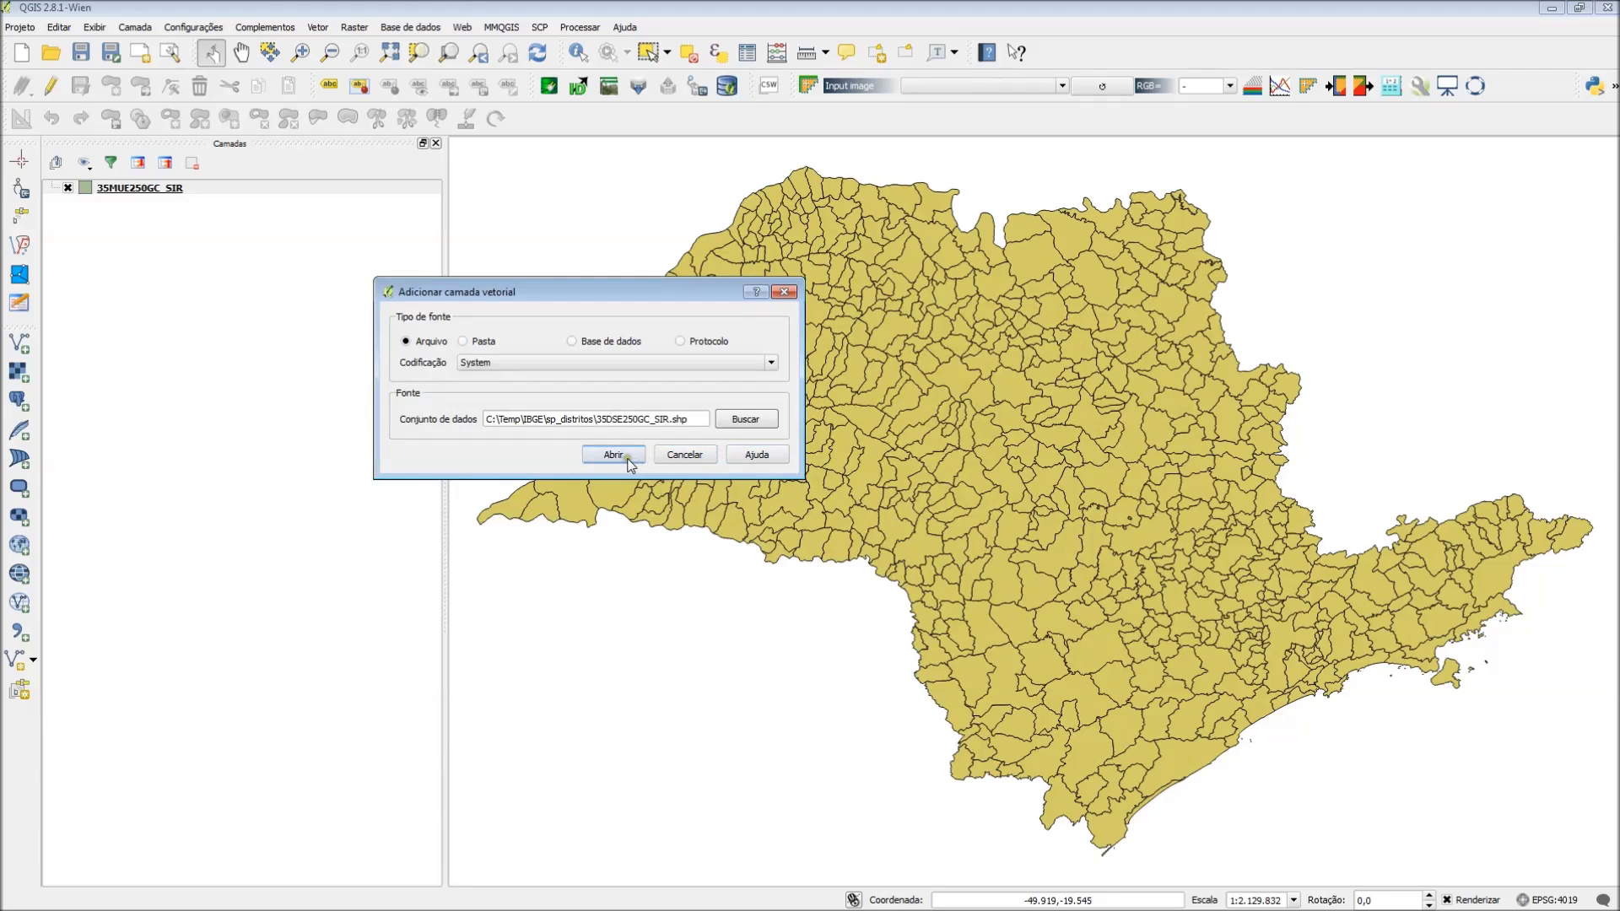
pyautogui.click(629, 460)
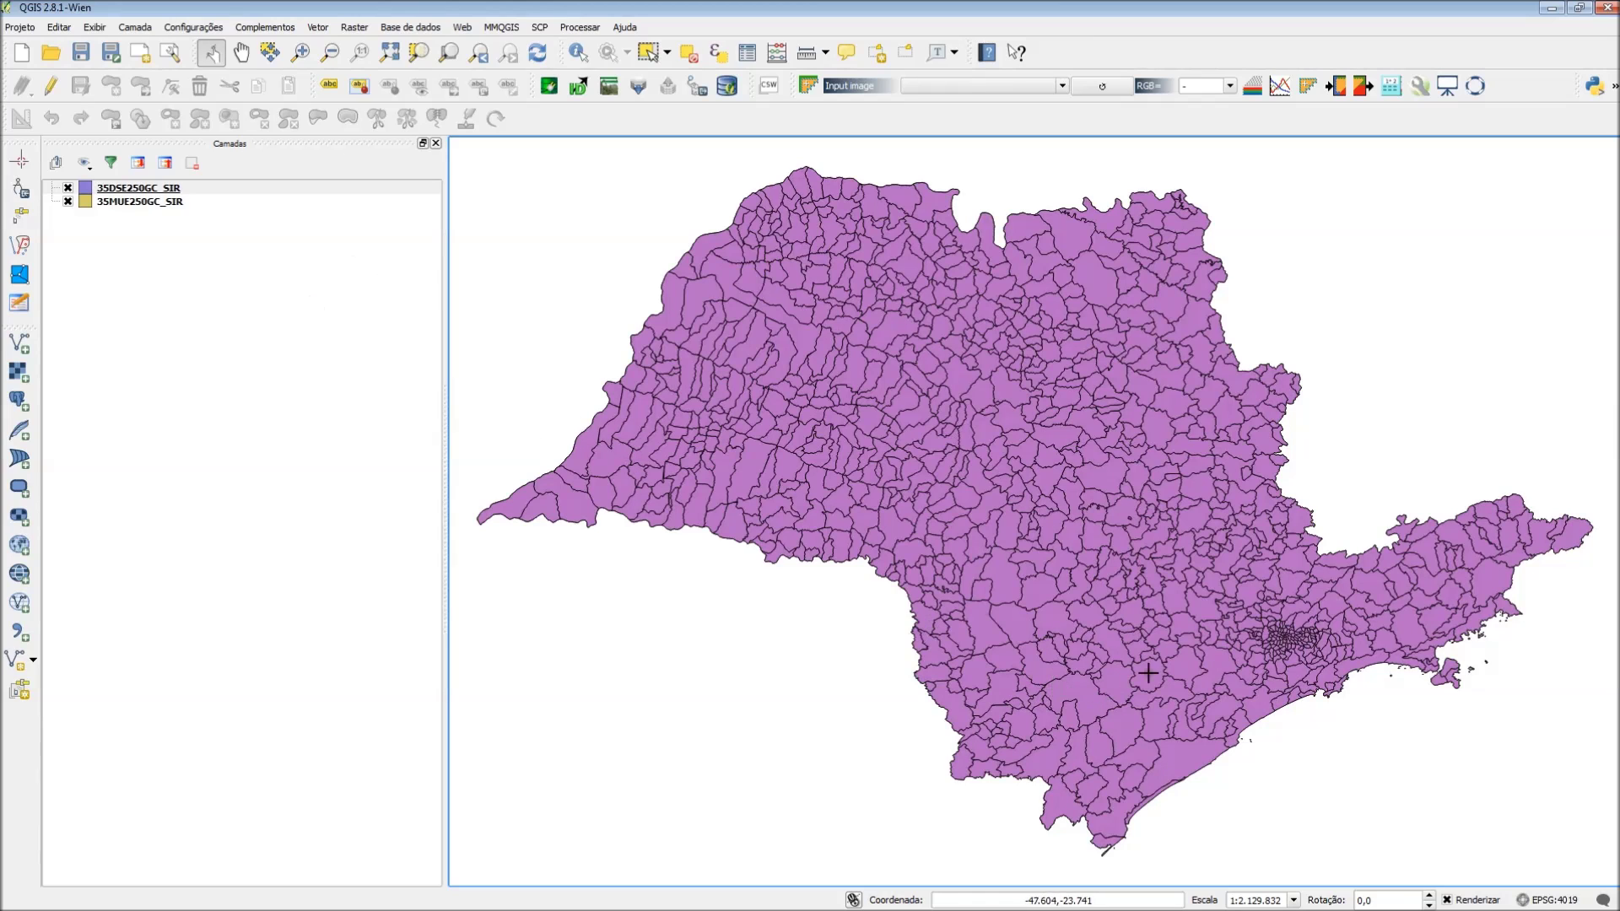
# Compare district and municipality boundaries around the city of São Paulo by switching the 35DSE250GC_SIR layer off and on.
pyautogui.scroll(1, 1350, 690)
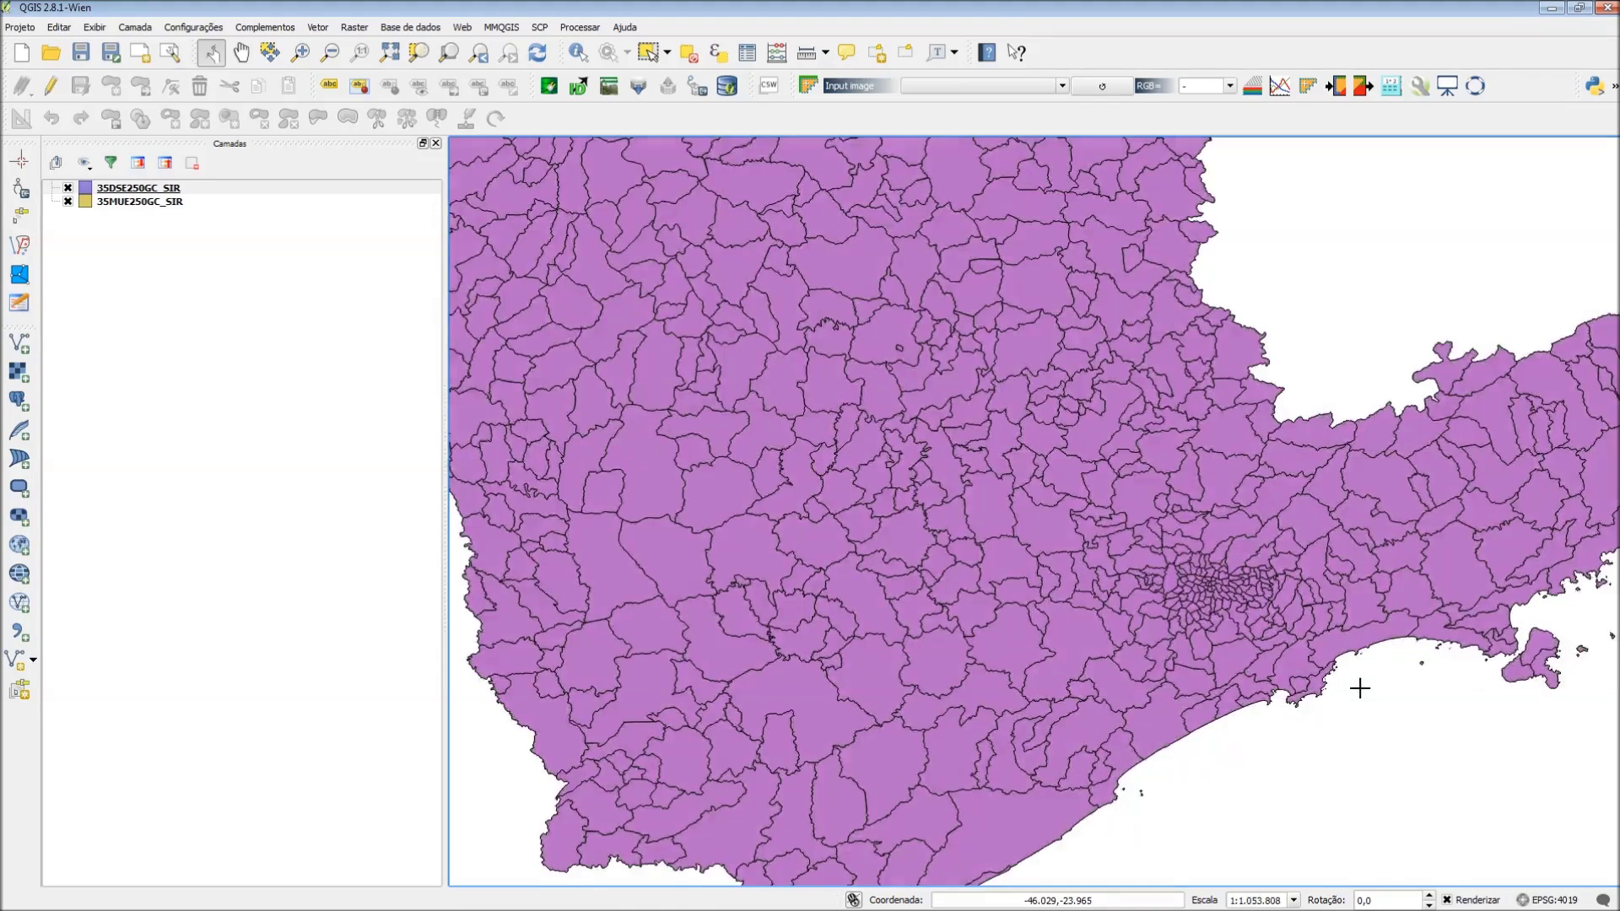
pyautogui.scroll(1, 1335, 671)
pyautogui.scroll(1, 1336, 671)
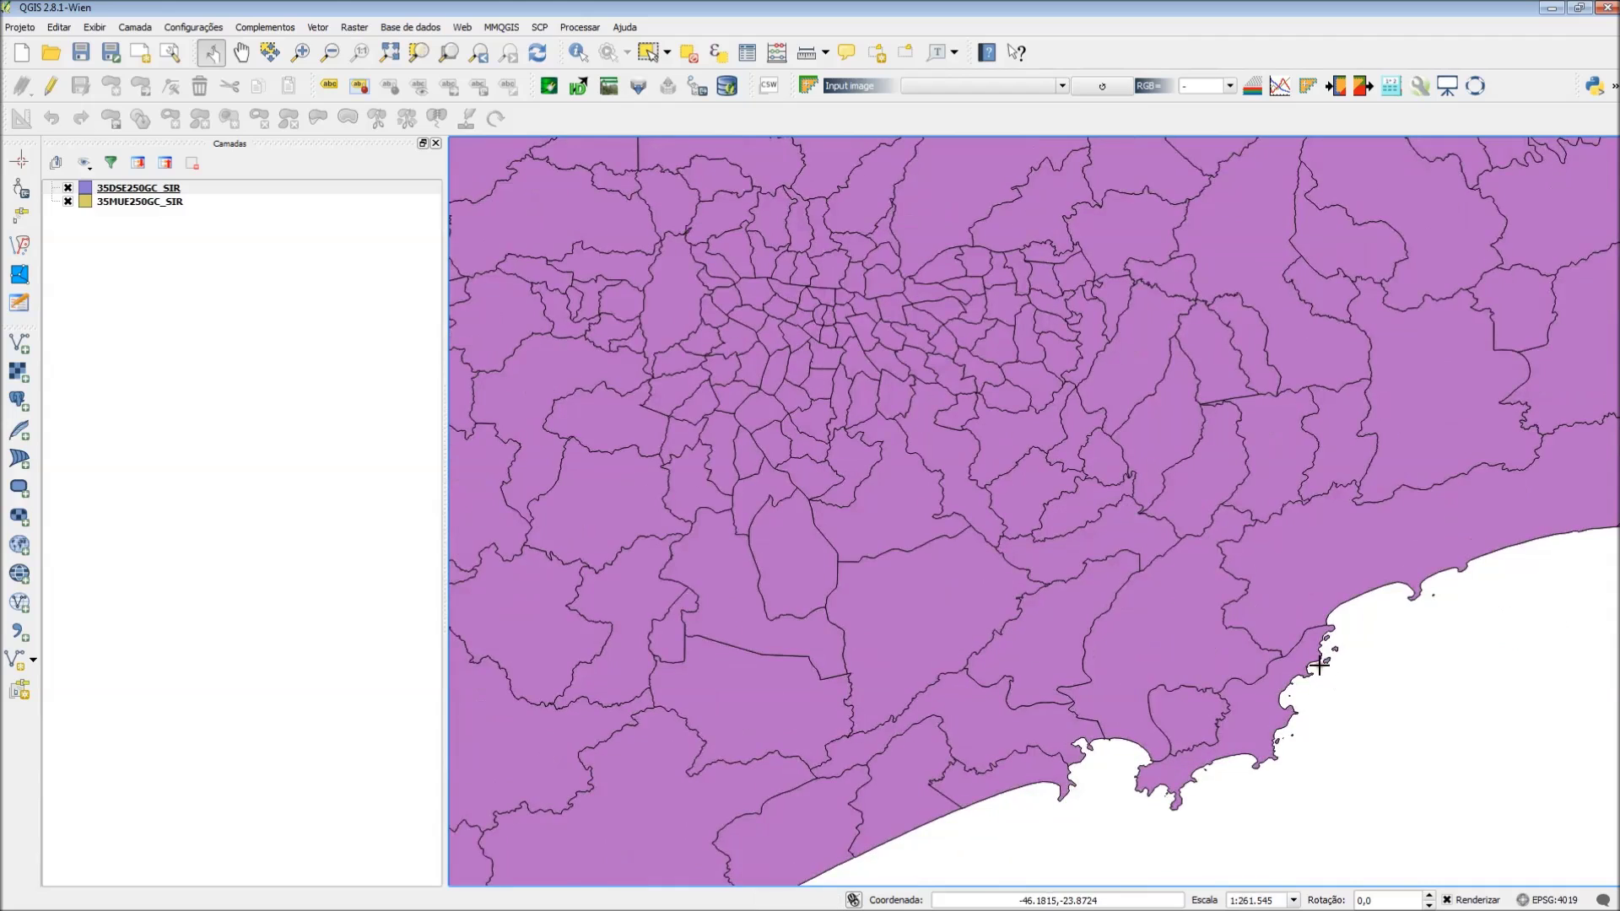
pyautogui.scroll(-1, 861, 314)
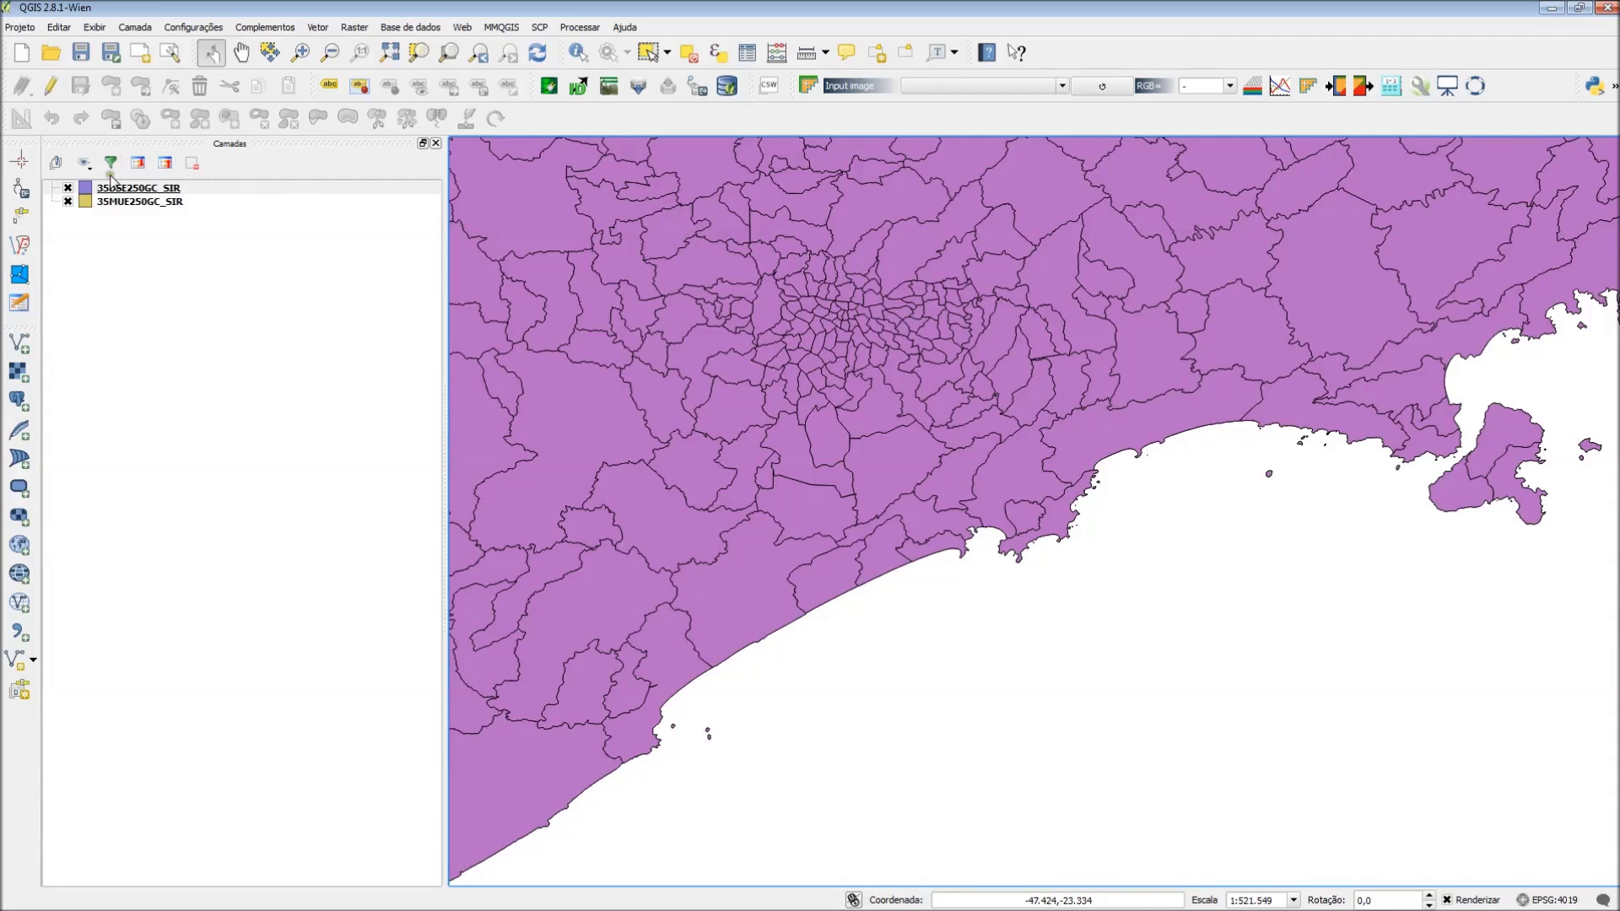
pyautogui.click(67, 188)
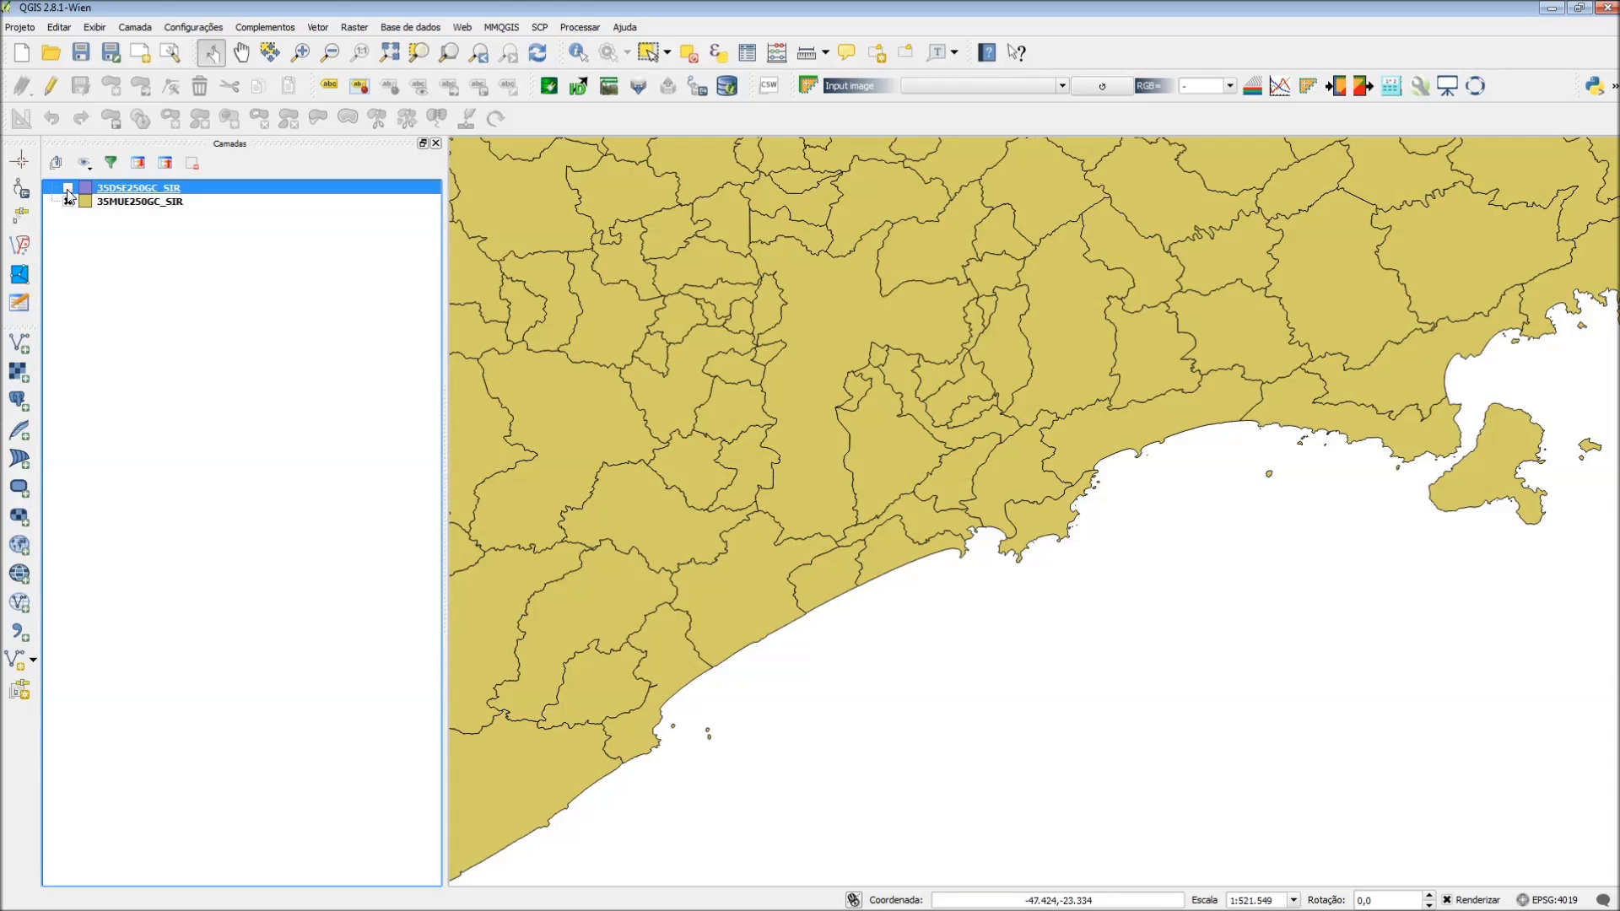
pyautogui.click(68, 189)
pyautogui.click(67, 189)
pyautogui.click(67, 188)
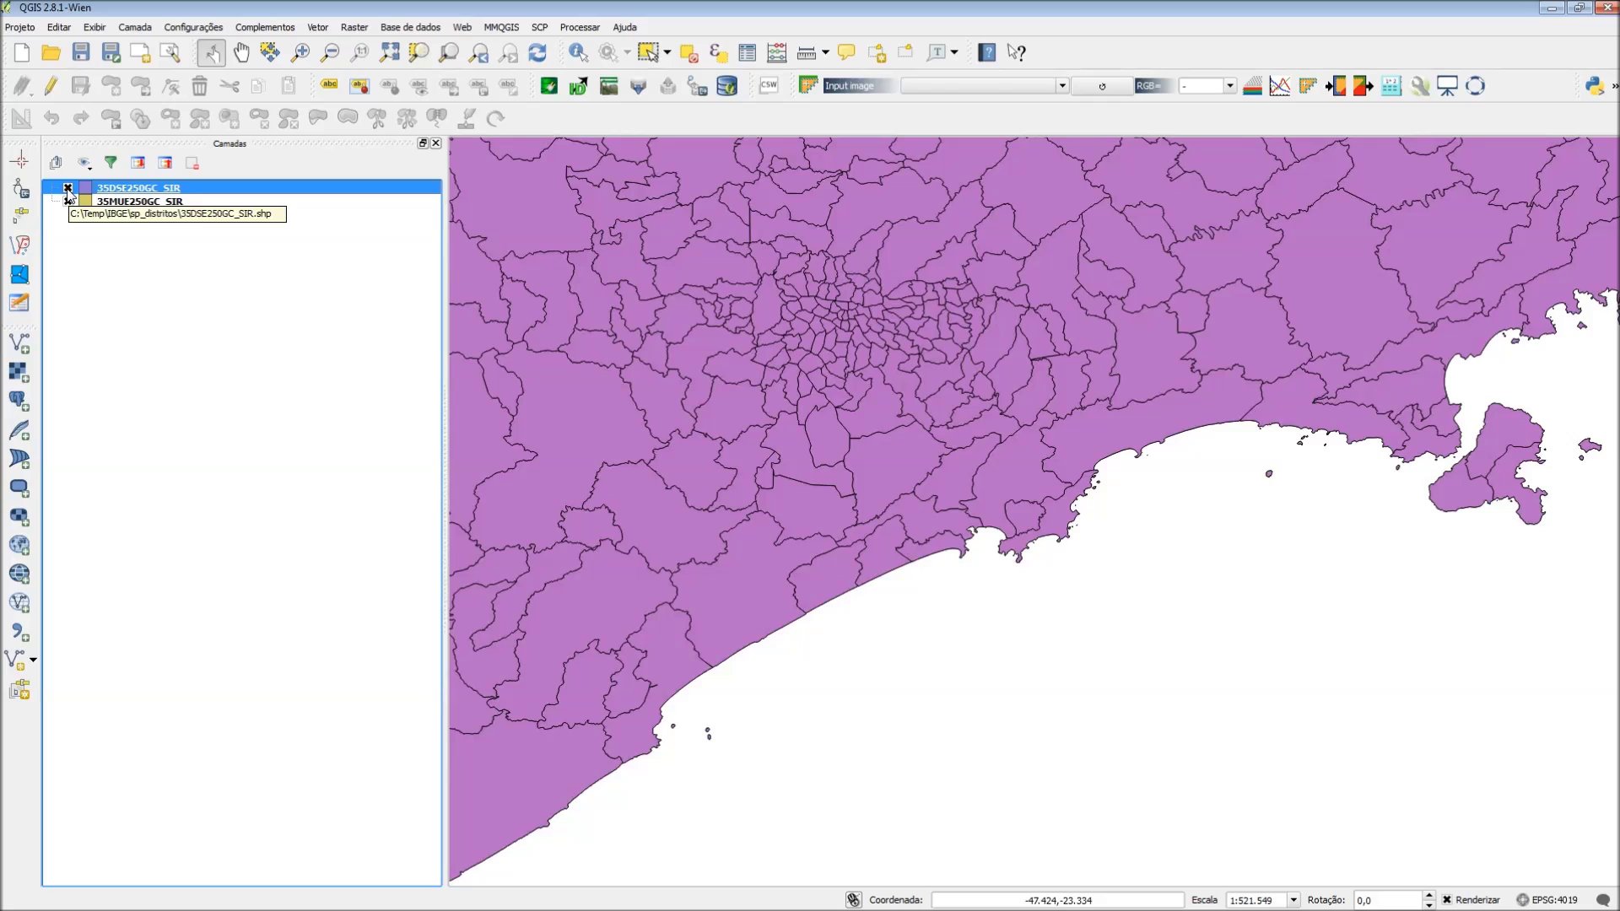
# Compare the two layers once more, leaving the 35DSE250GC_SIR district layer hidden and the 35MUE250GC_SIR municipality layer shown.
pyautogui.click(67, 188)
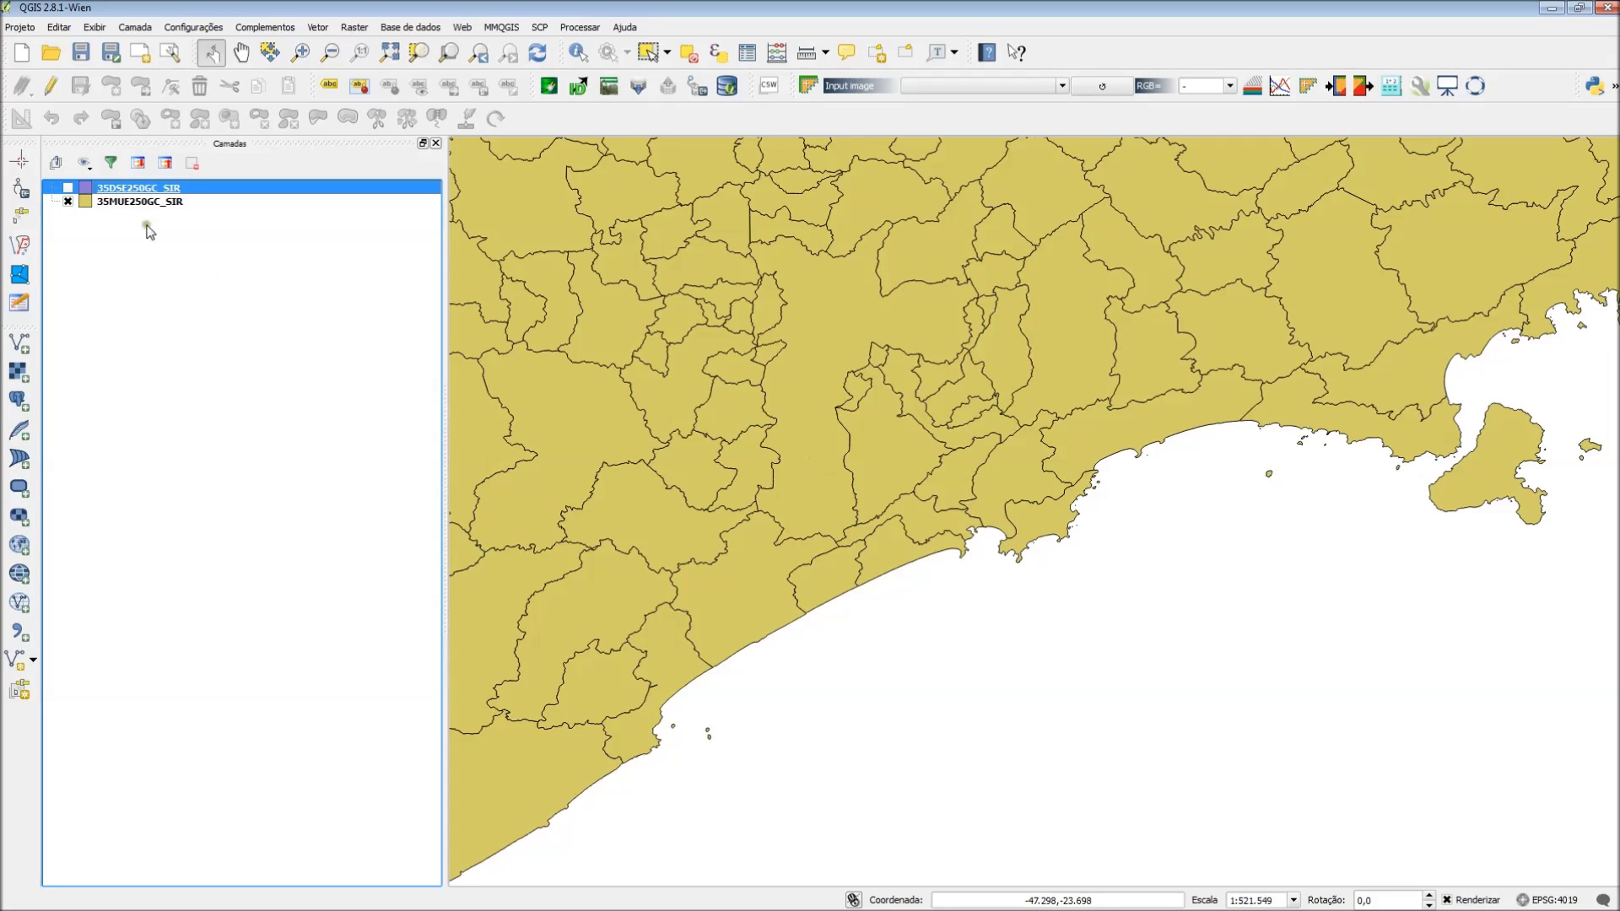
pyautogui.click(68, 187)
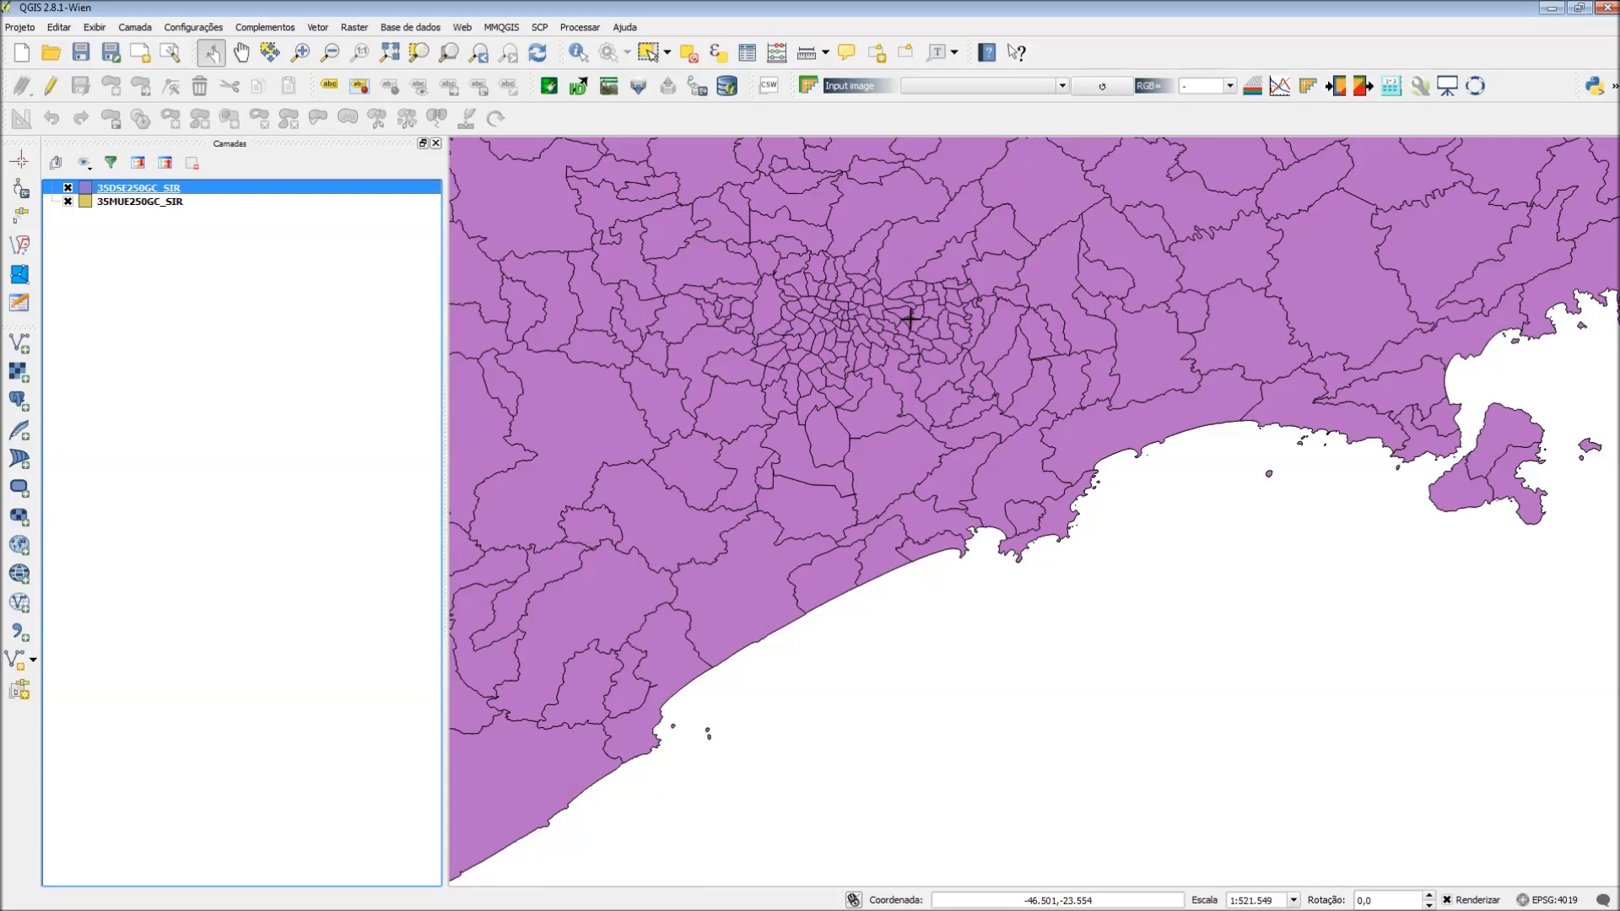
pyautogui.click(68, 201)
pyautogui.click(67, 201)
pyautogui.click(67, 188)
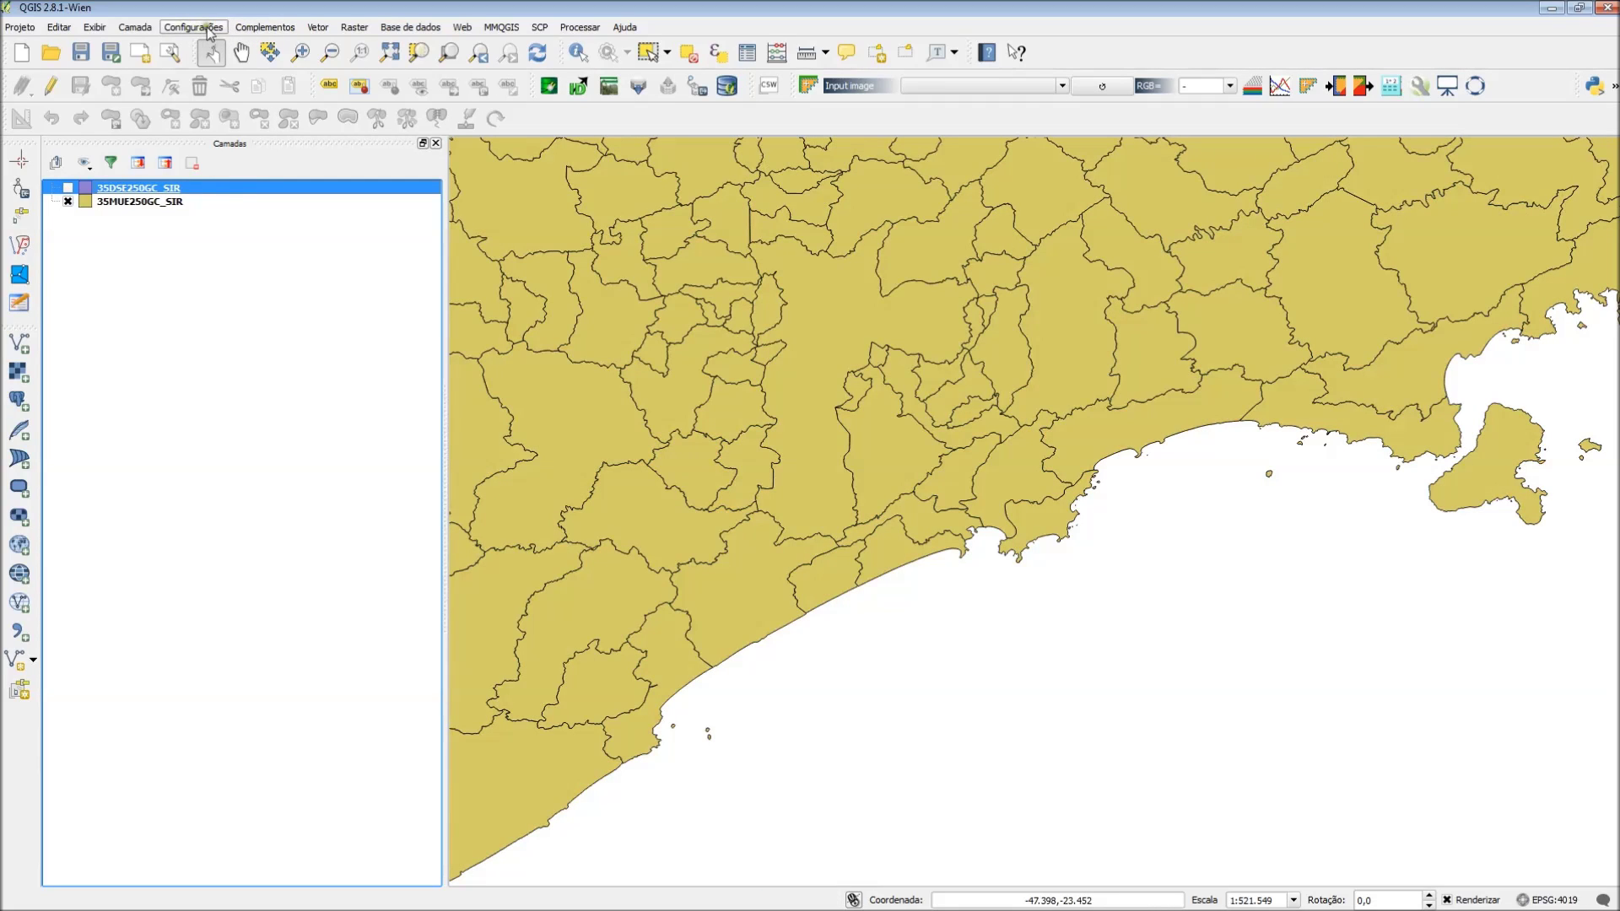
# Add the census tract shapefile 35SEE250GC_SIR.shp from the IBGE folder's sp_setores_censitarios subfolder as a vector layer.
pyautogui.click(135, 27)
pyautogui.moveTo(180, 65)
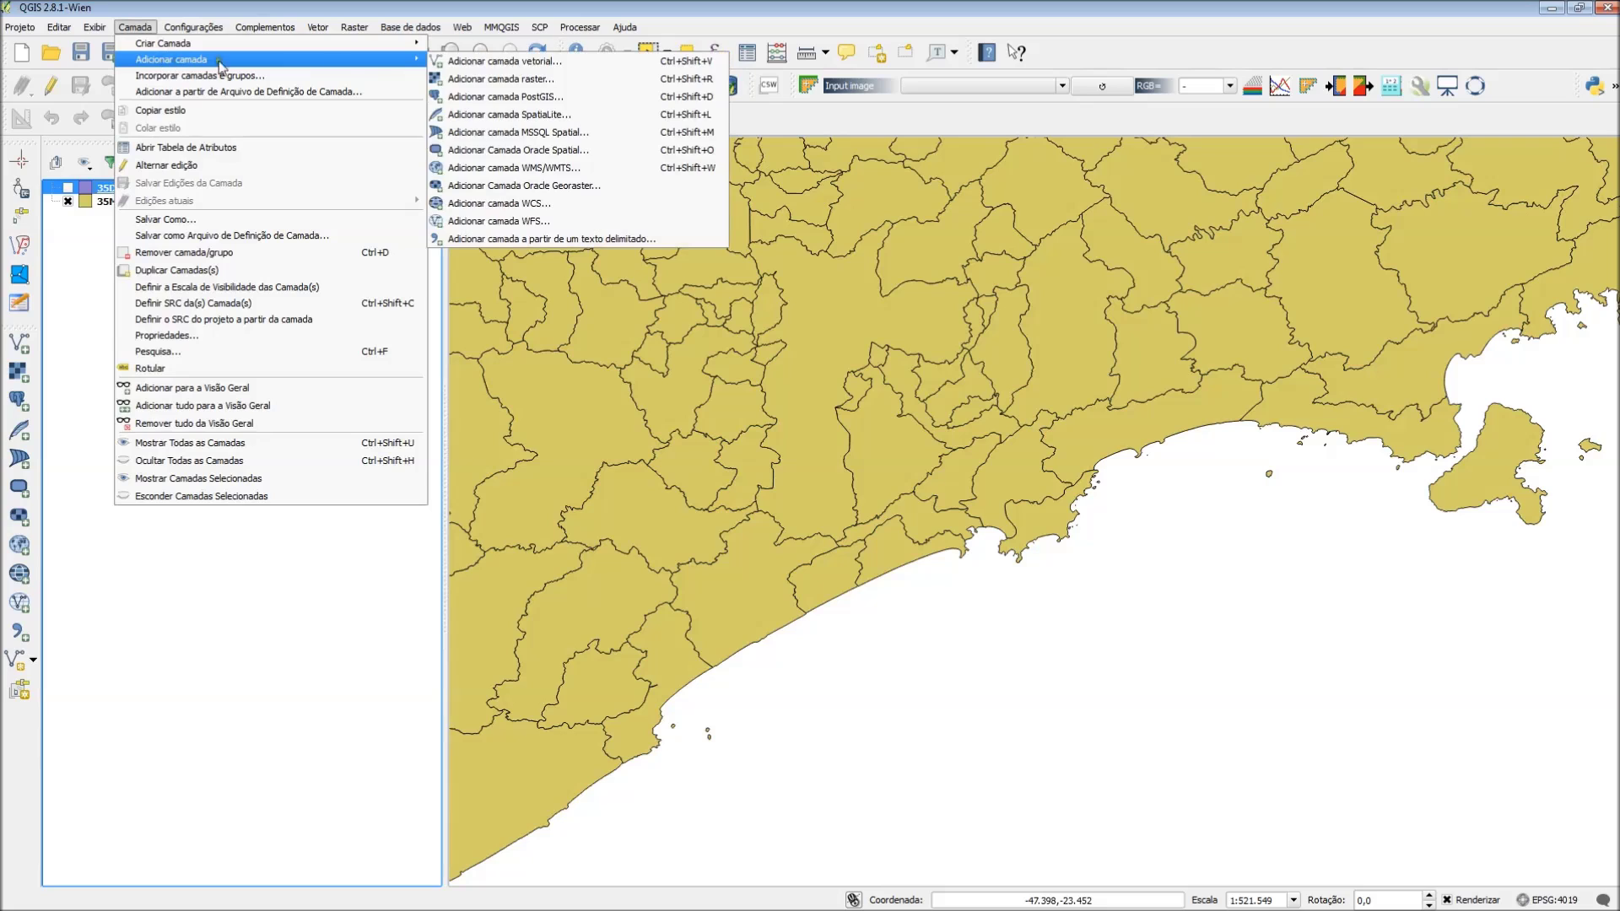
pyautogui.click(547, 62)
pyautogui.click(751, 419)
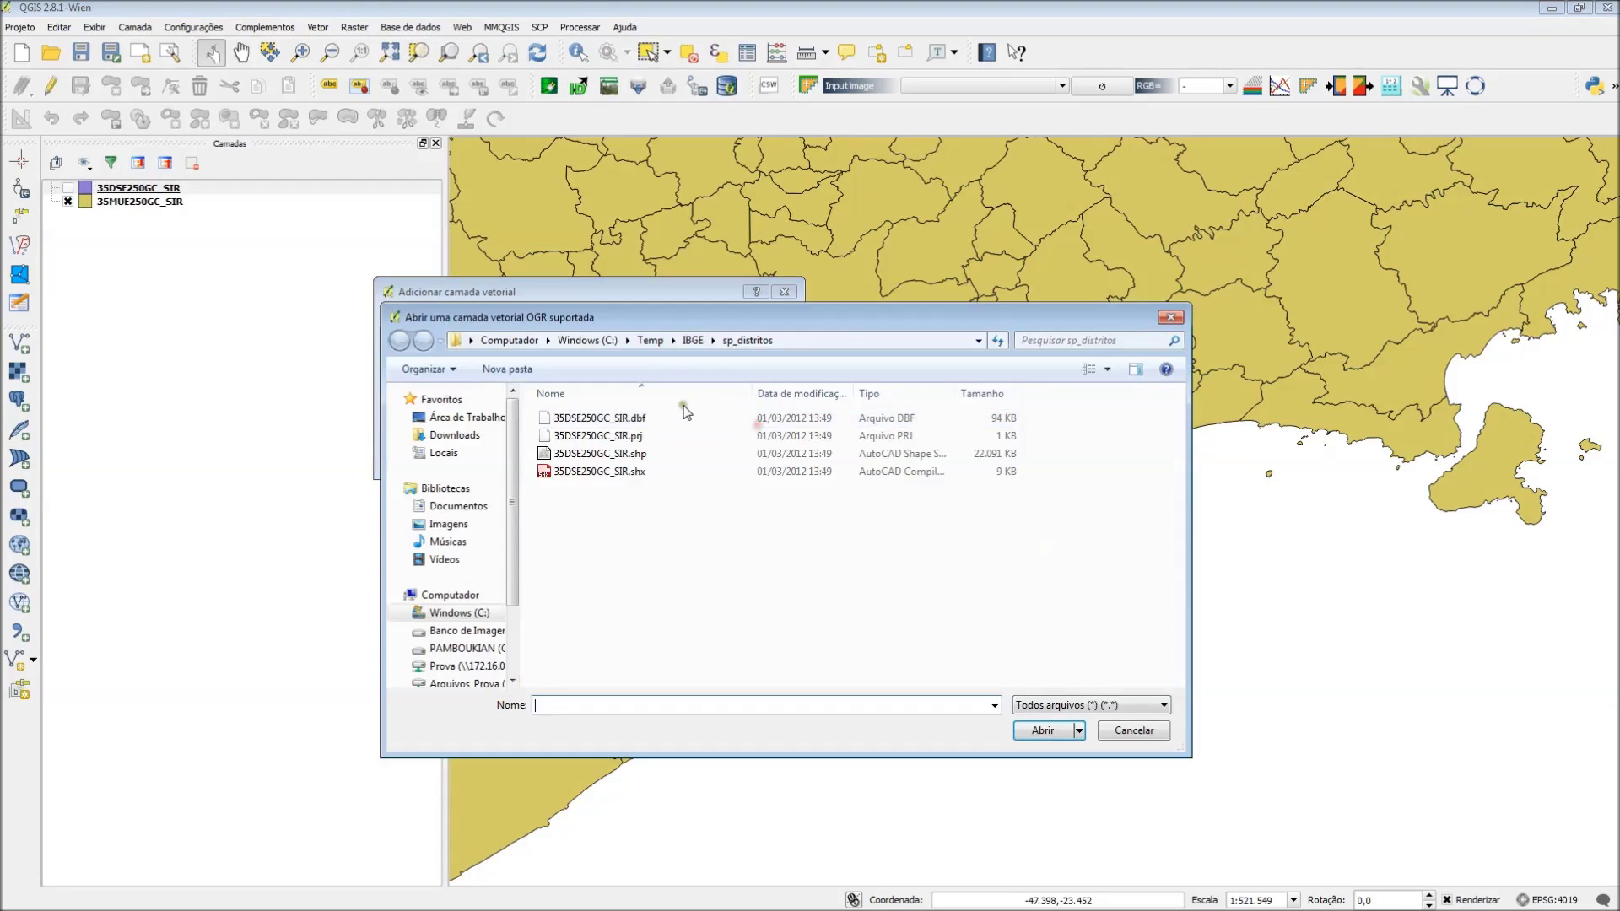
pyautogui.click(692, 340)
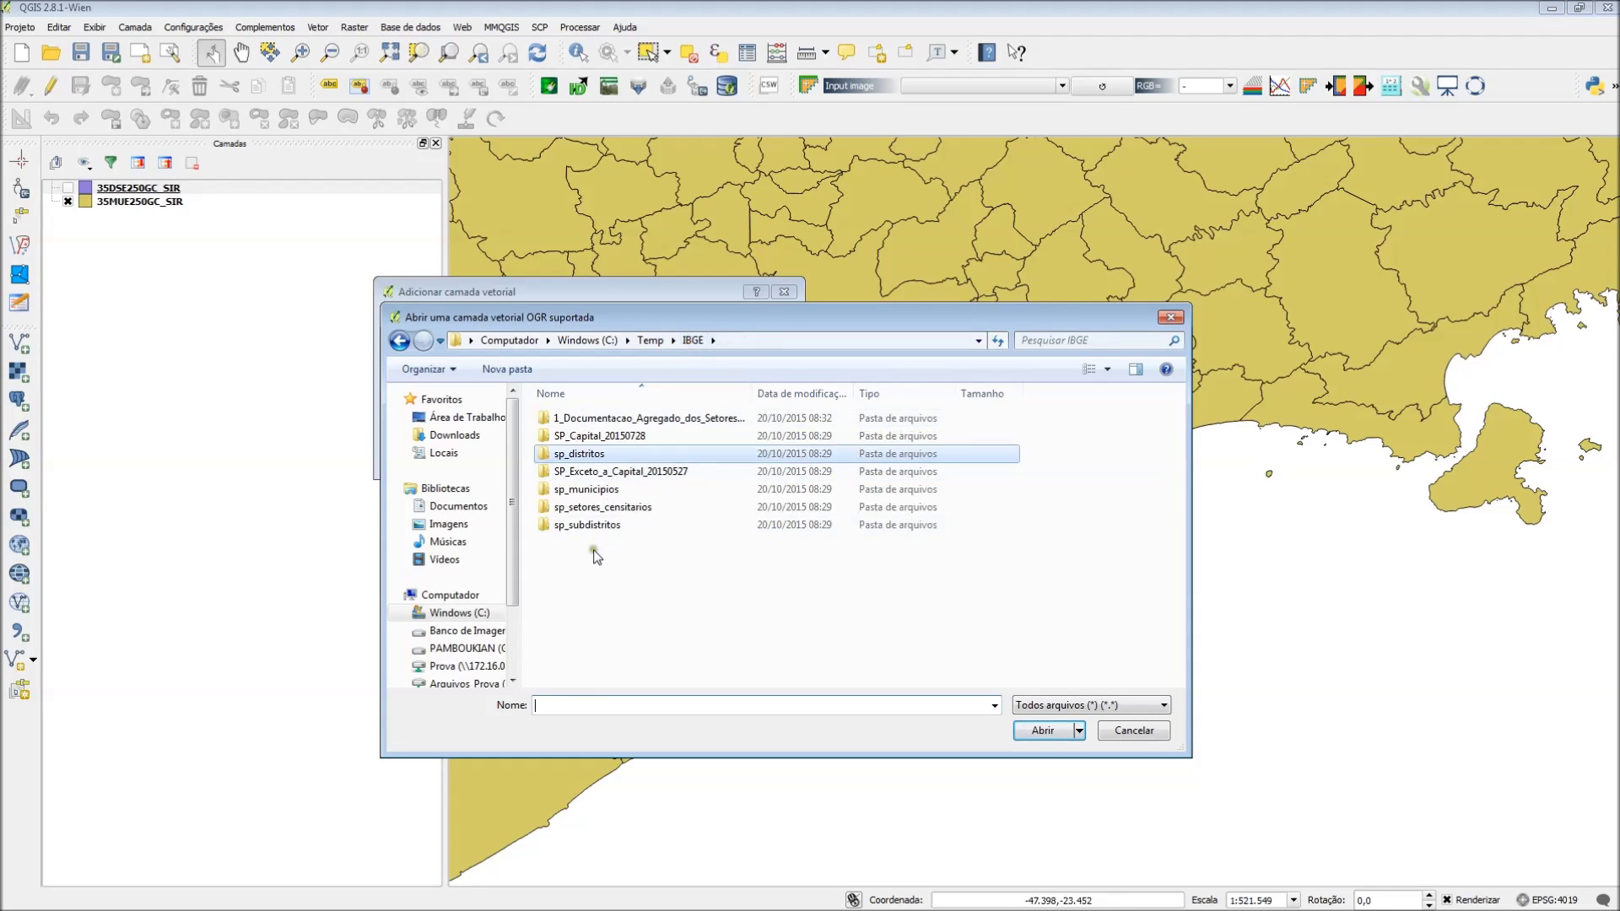
pyautogui.doubleClick(604, 507)
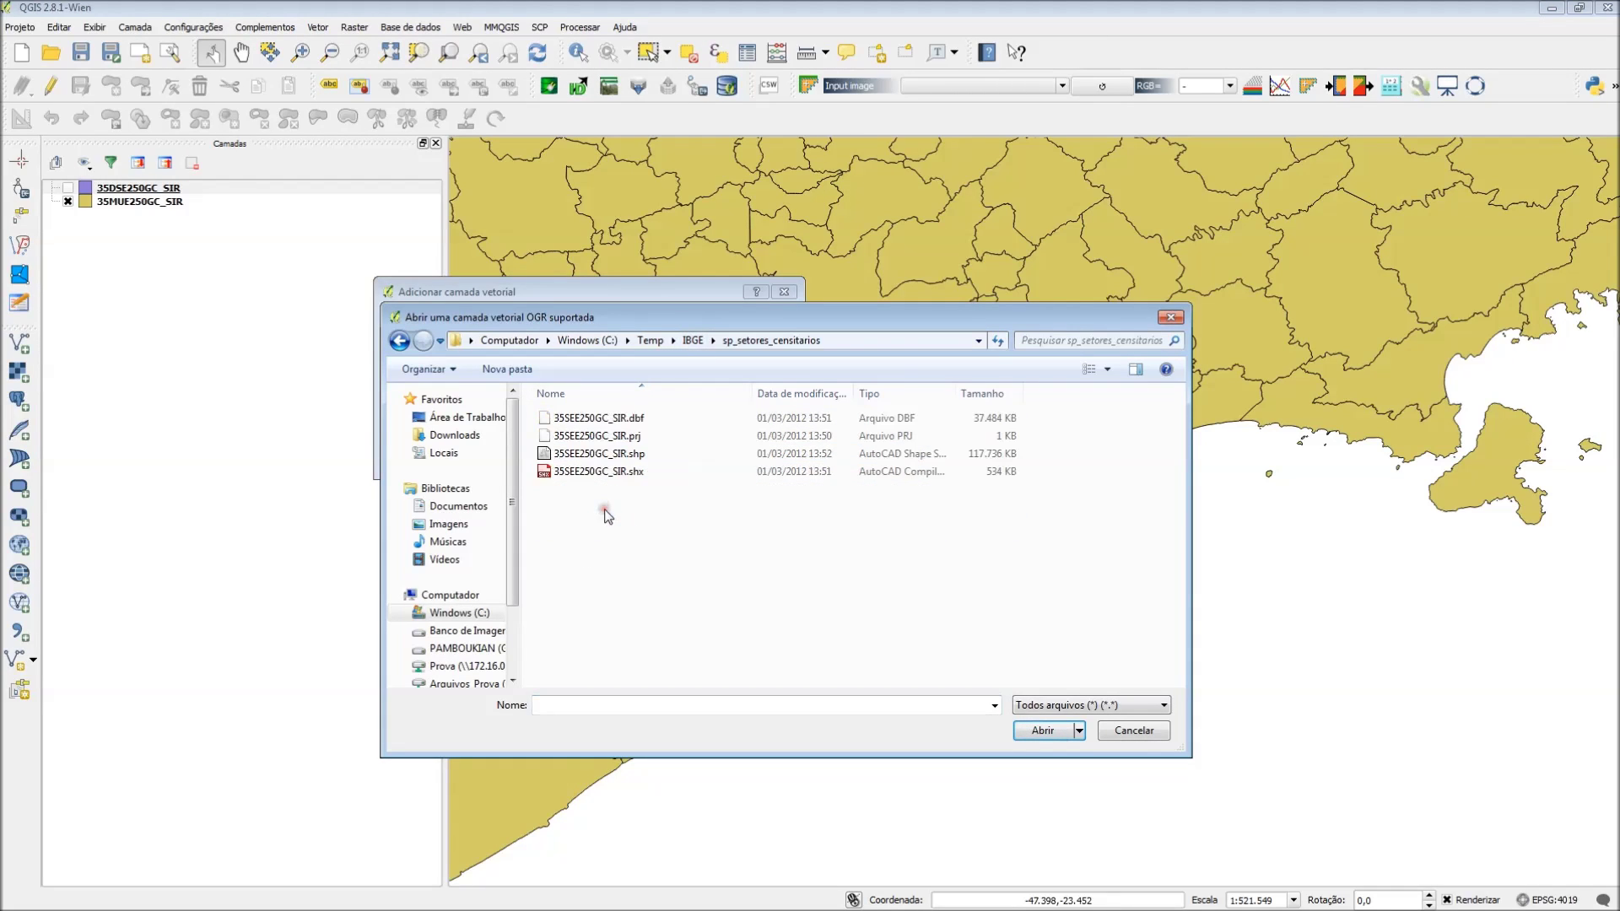
pyautogui.doubleClick(633, 453)
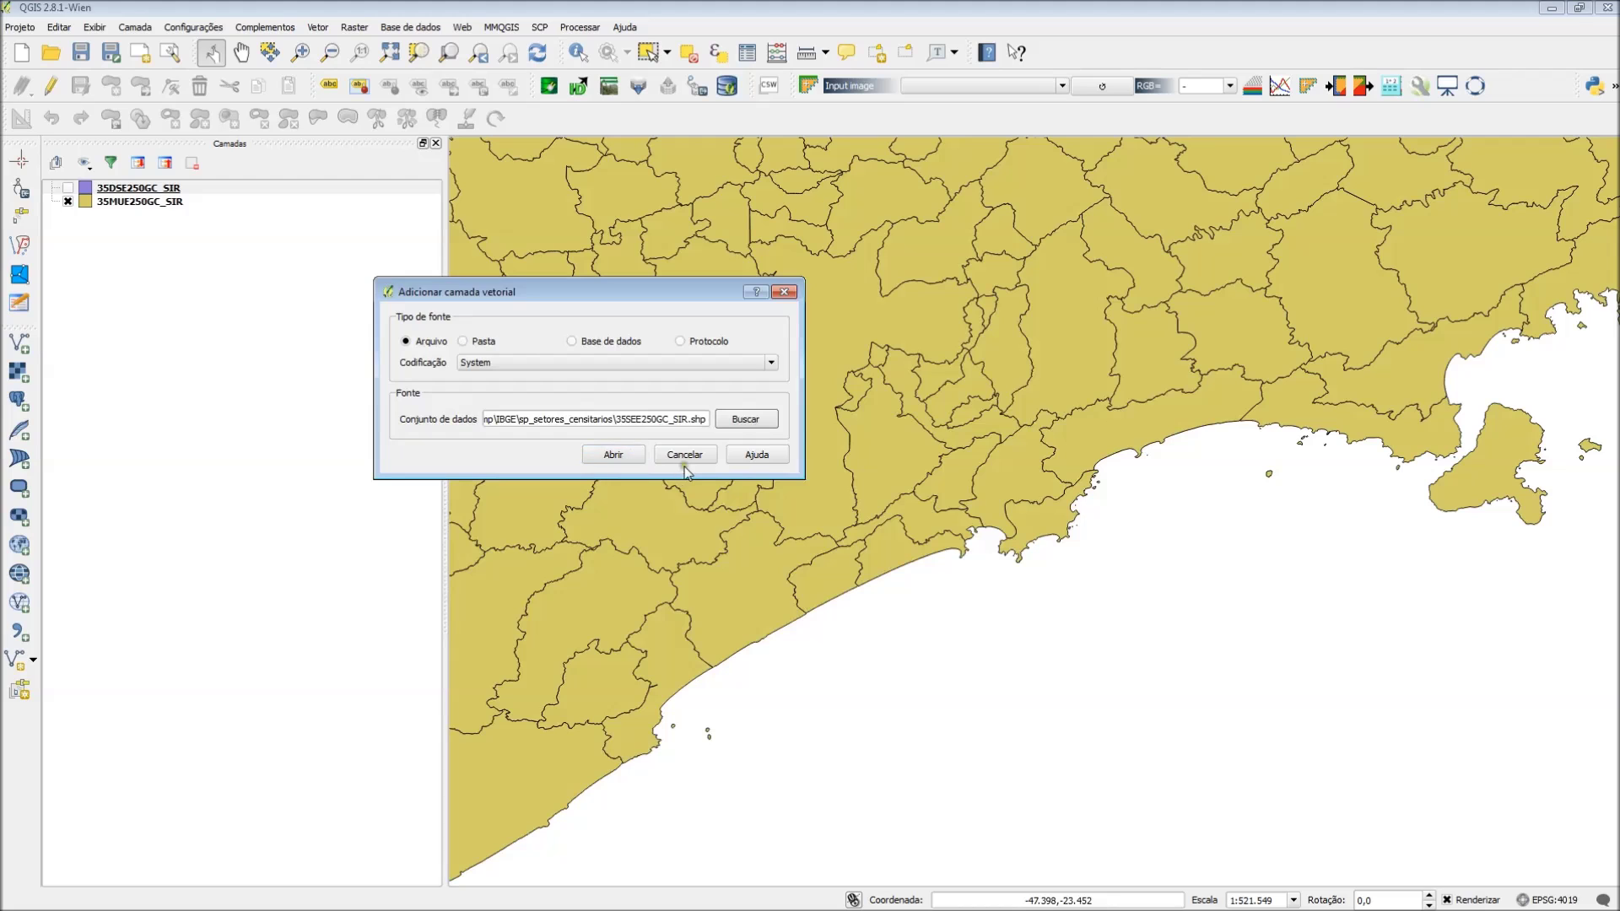
pyautogui.click(613, 456)
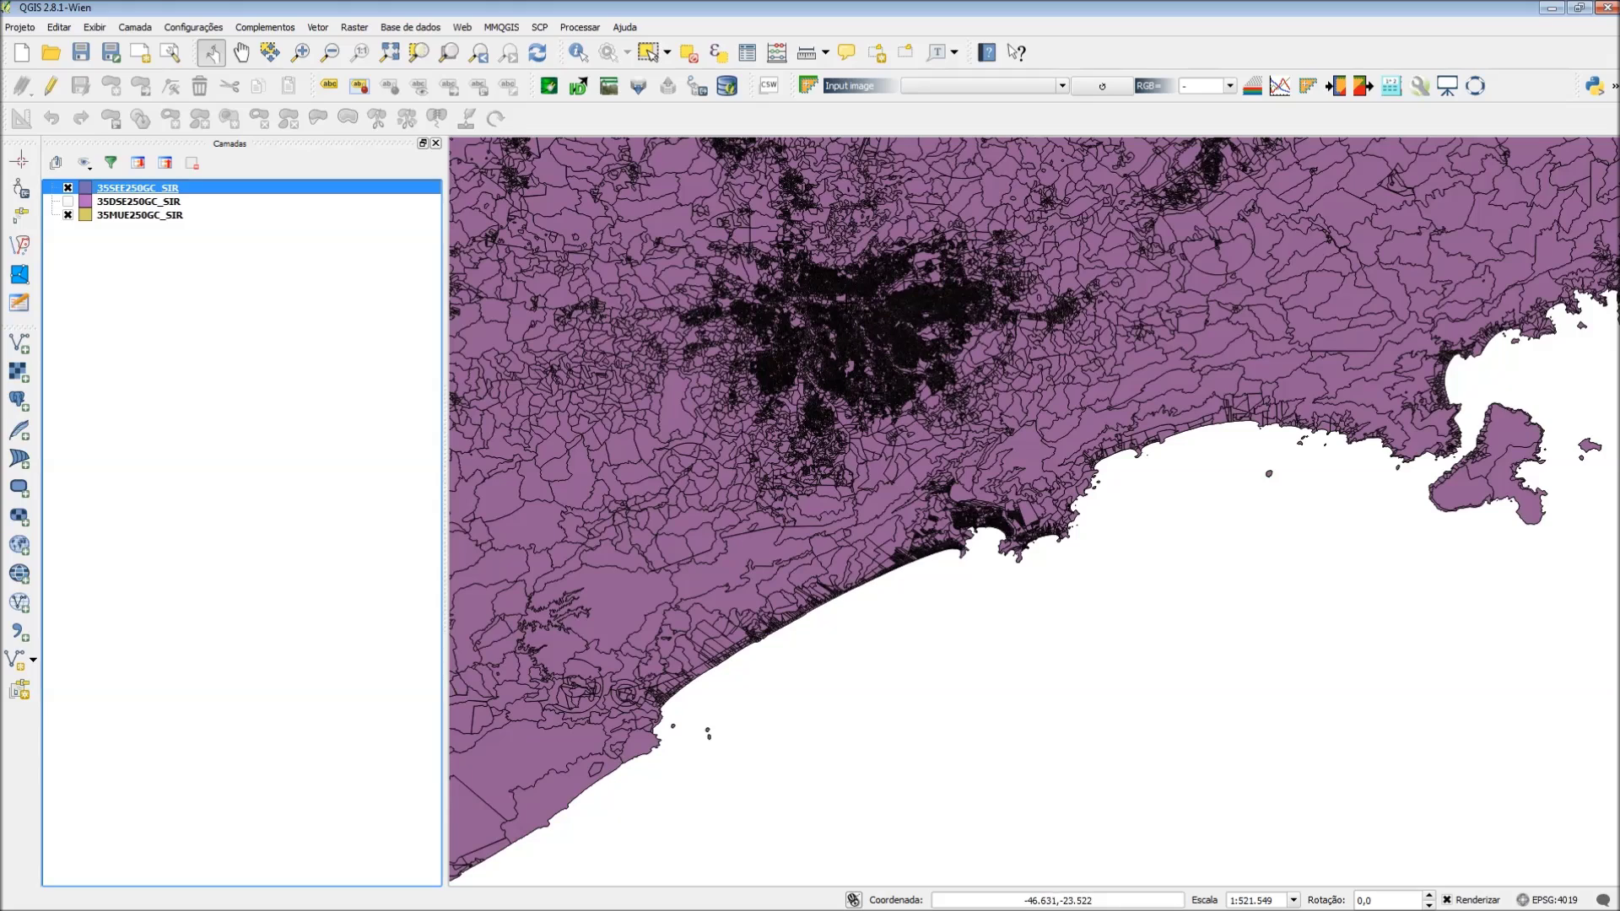
# Hide the 35MUE250GC_SIR municipality layer and inspect the census tracts of the city of São Paulo up close.
pyautogui.scroll(1, 838, 300)
pyautogui.click(67, 214)
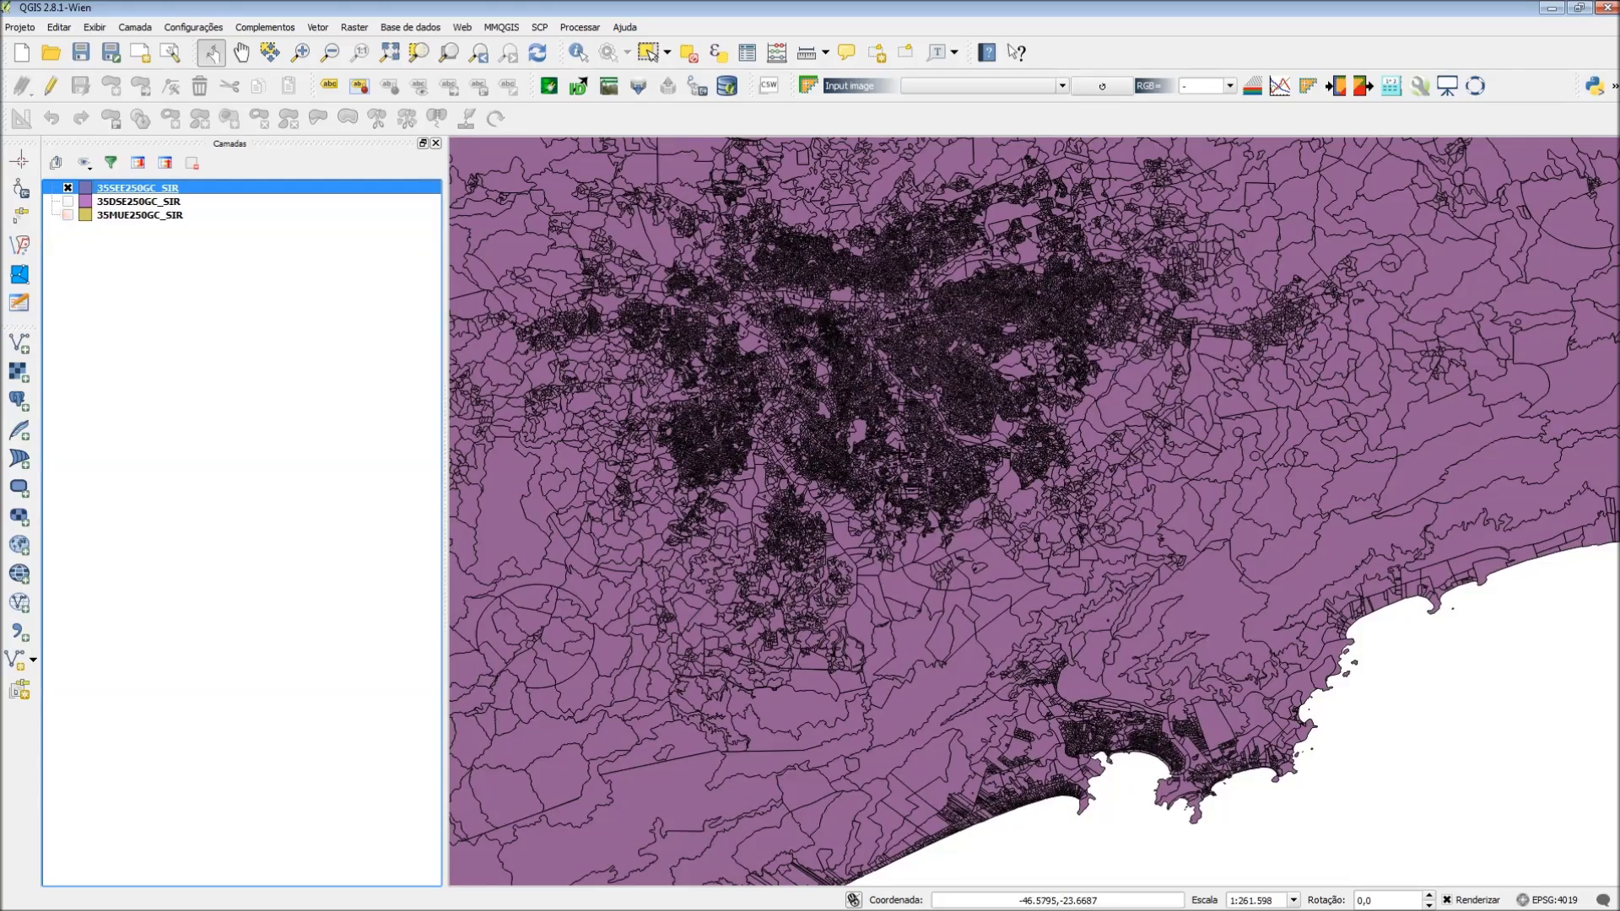
pyautogui.scroll(1, 778, 282)
pyautogui.scroll(1, 844, 362)
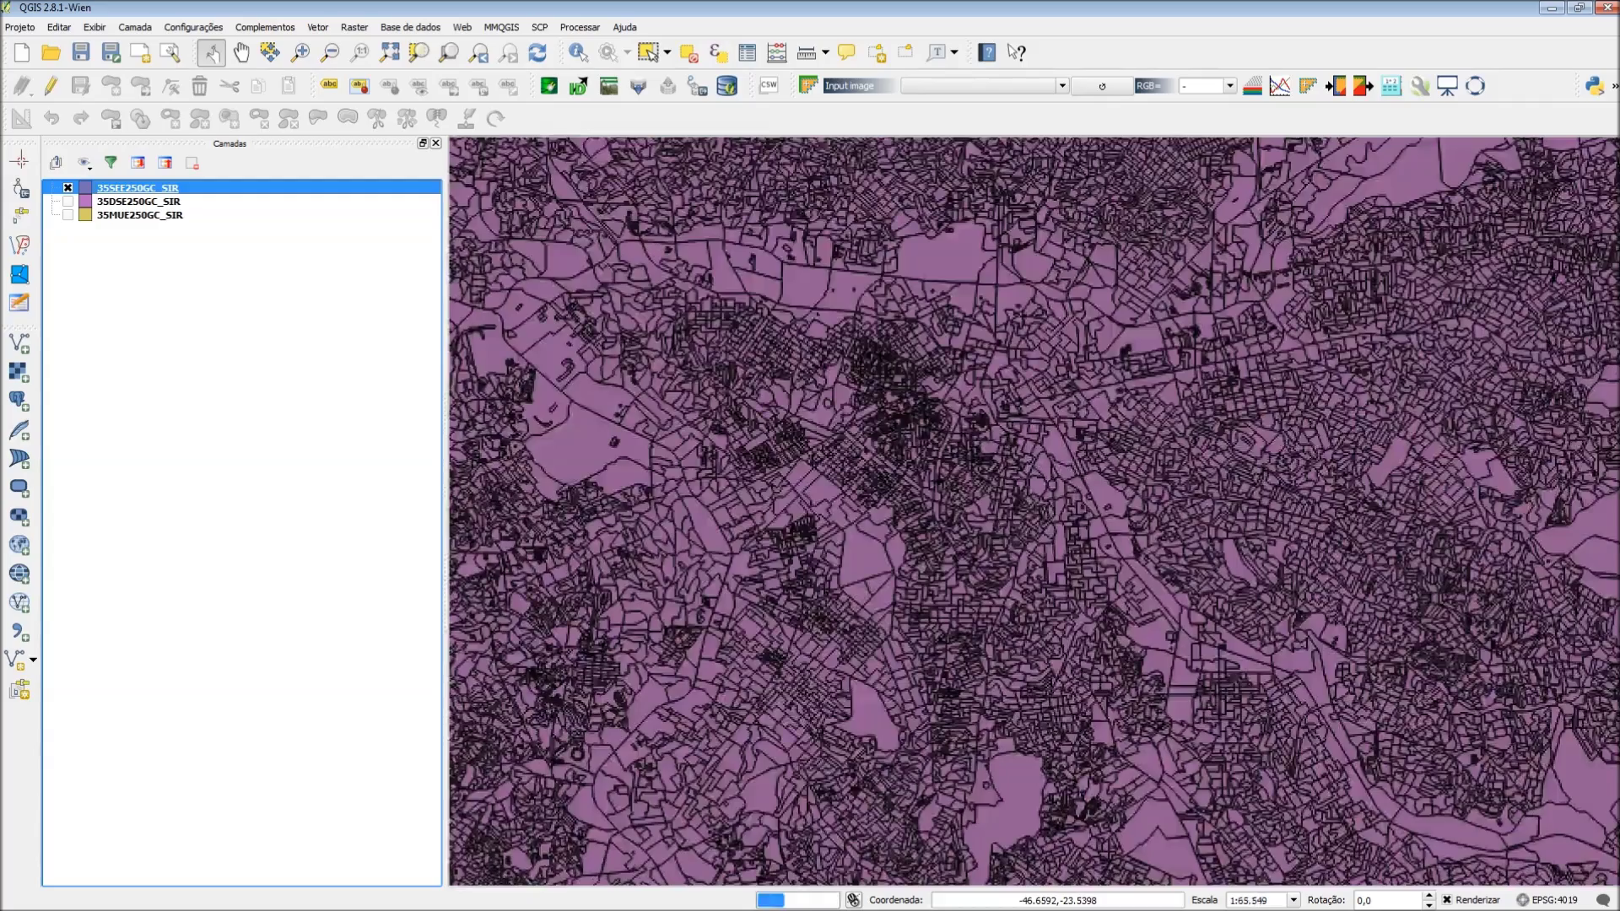
pyautogui.scroll(1, 742, 364)
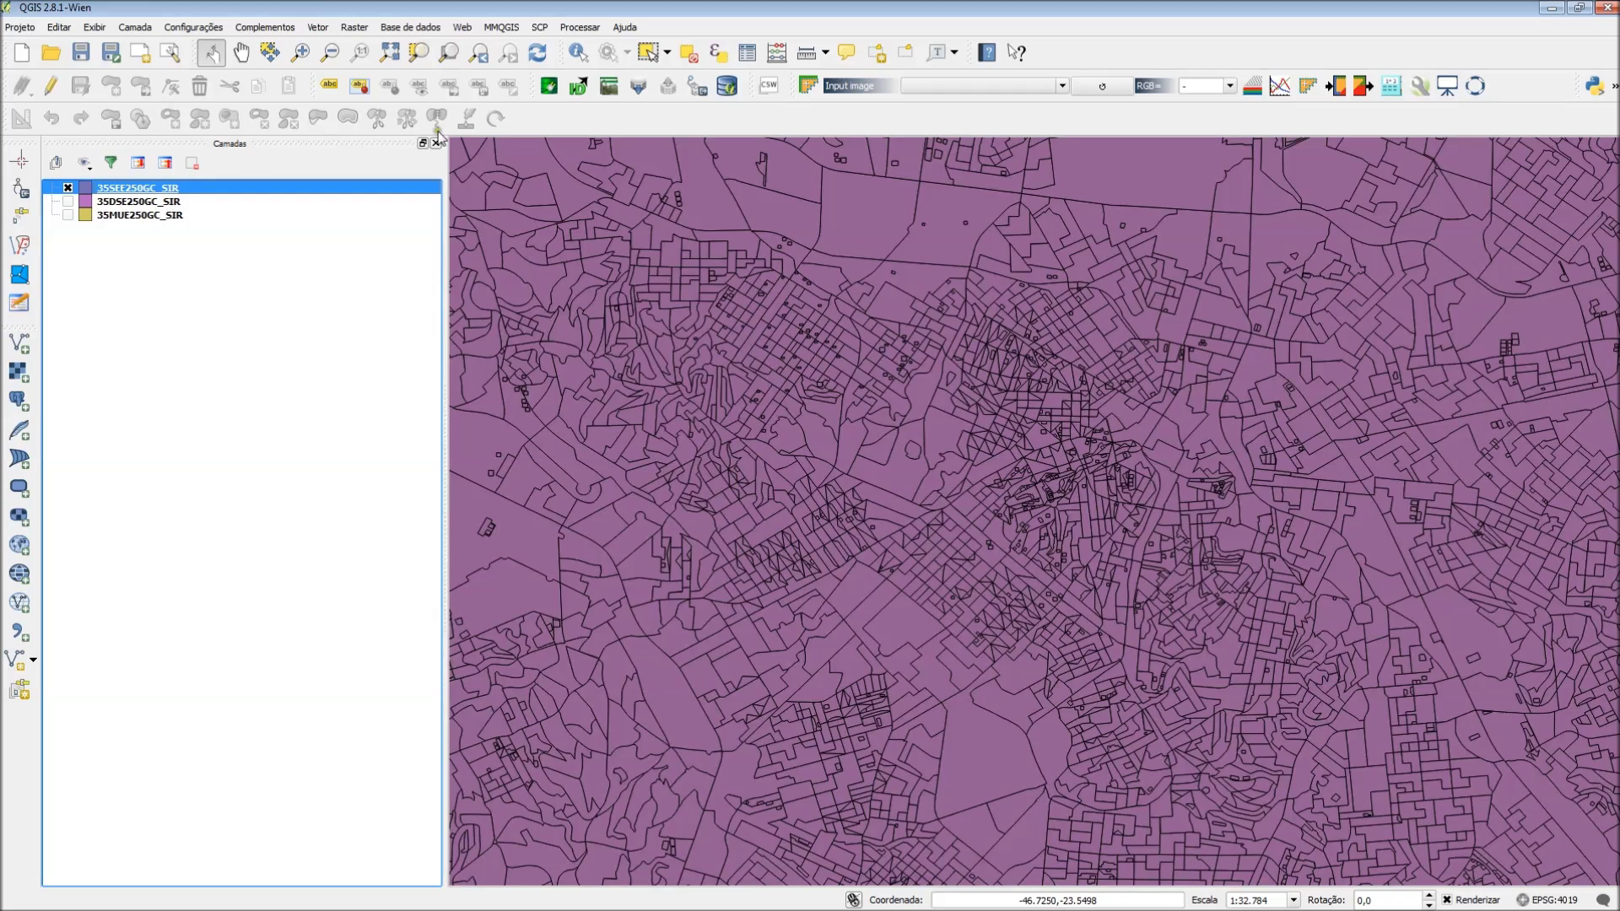
# Open the attribute table of the census tract layer 35SEE250GC_SIR, look over its fields and close it.
pyautogui.click(747, 58)
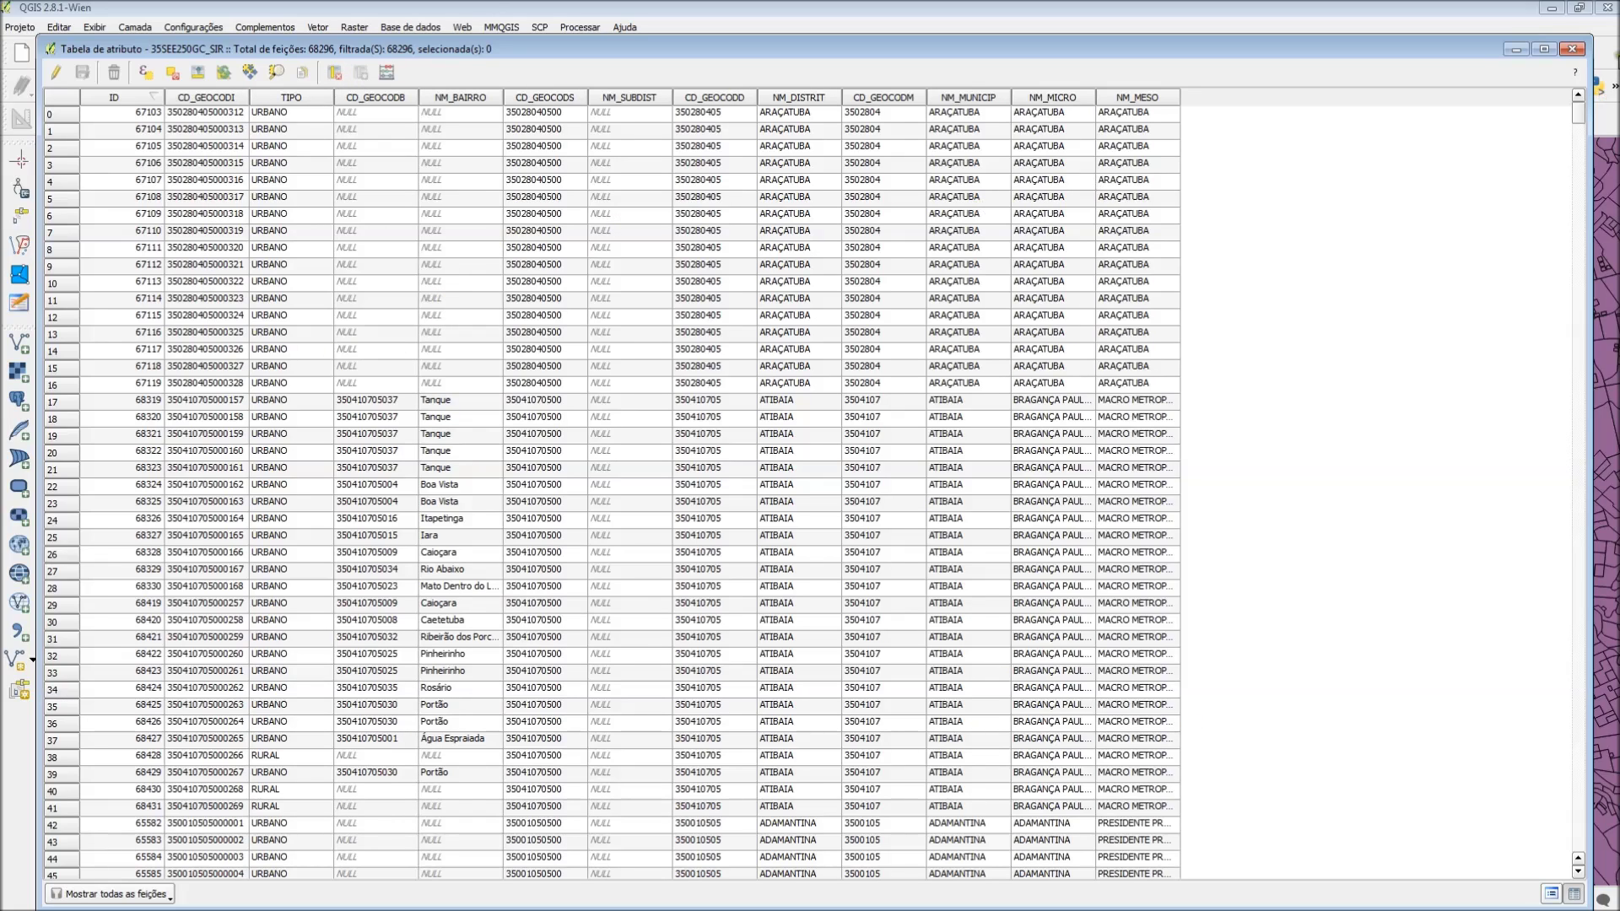
pyautogui.click(1572, 48)
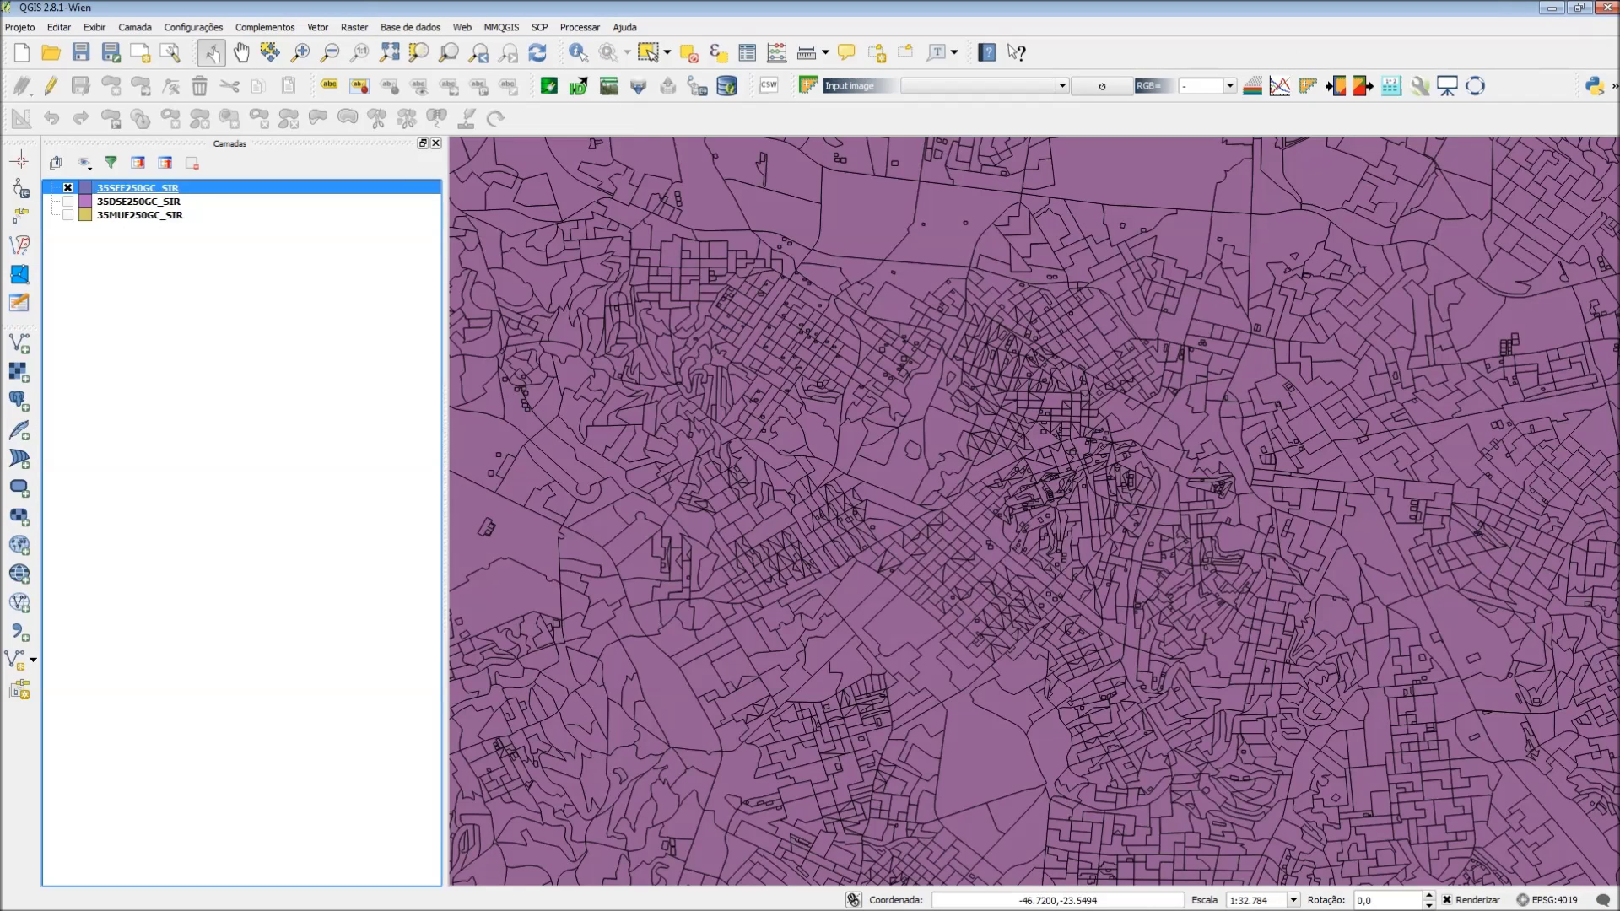
# Switch to the census documentation PDF in Adobe Reader and examine the 15-digit tract code format in section 5.1, highlighting its component parts.
pyautogui.hotkey('alt', 'Tab')
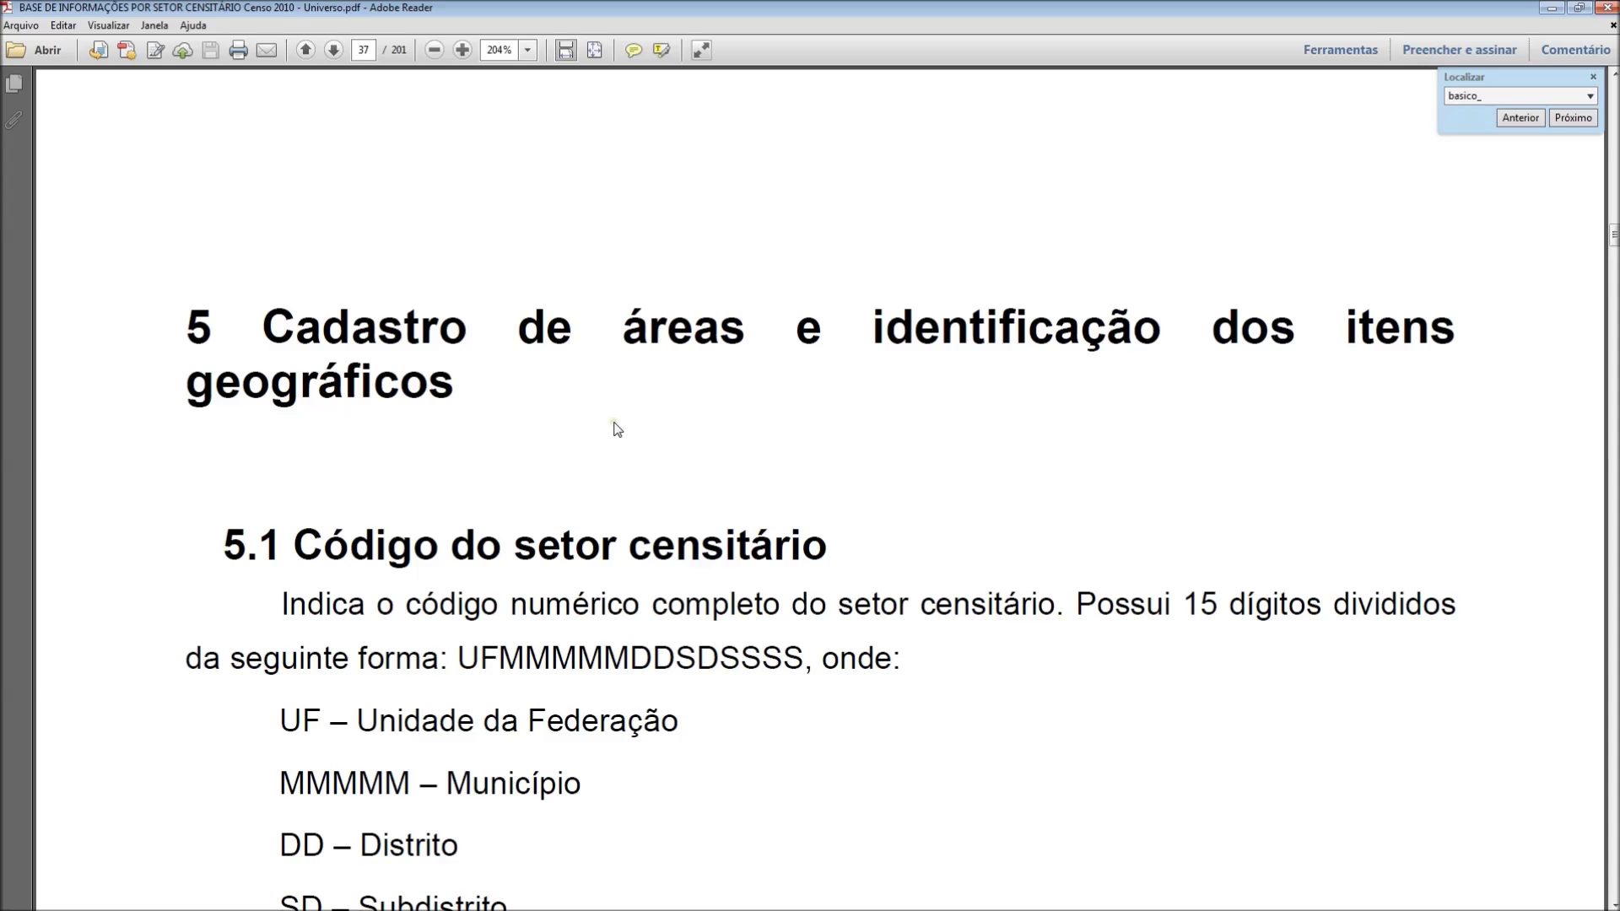
pyautogui.scroll(-3, 617, 429)
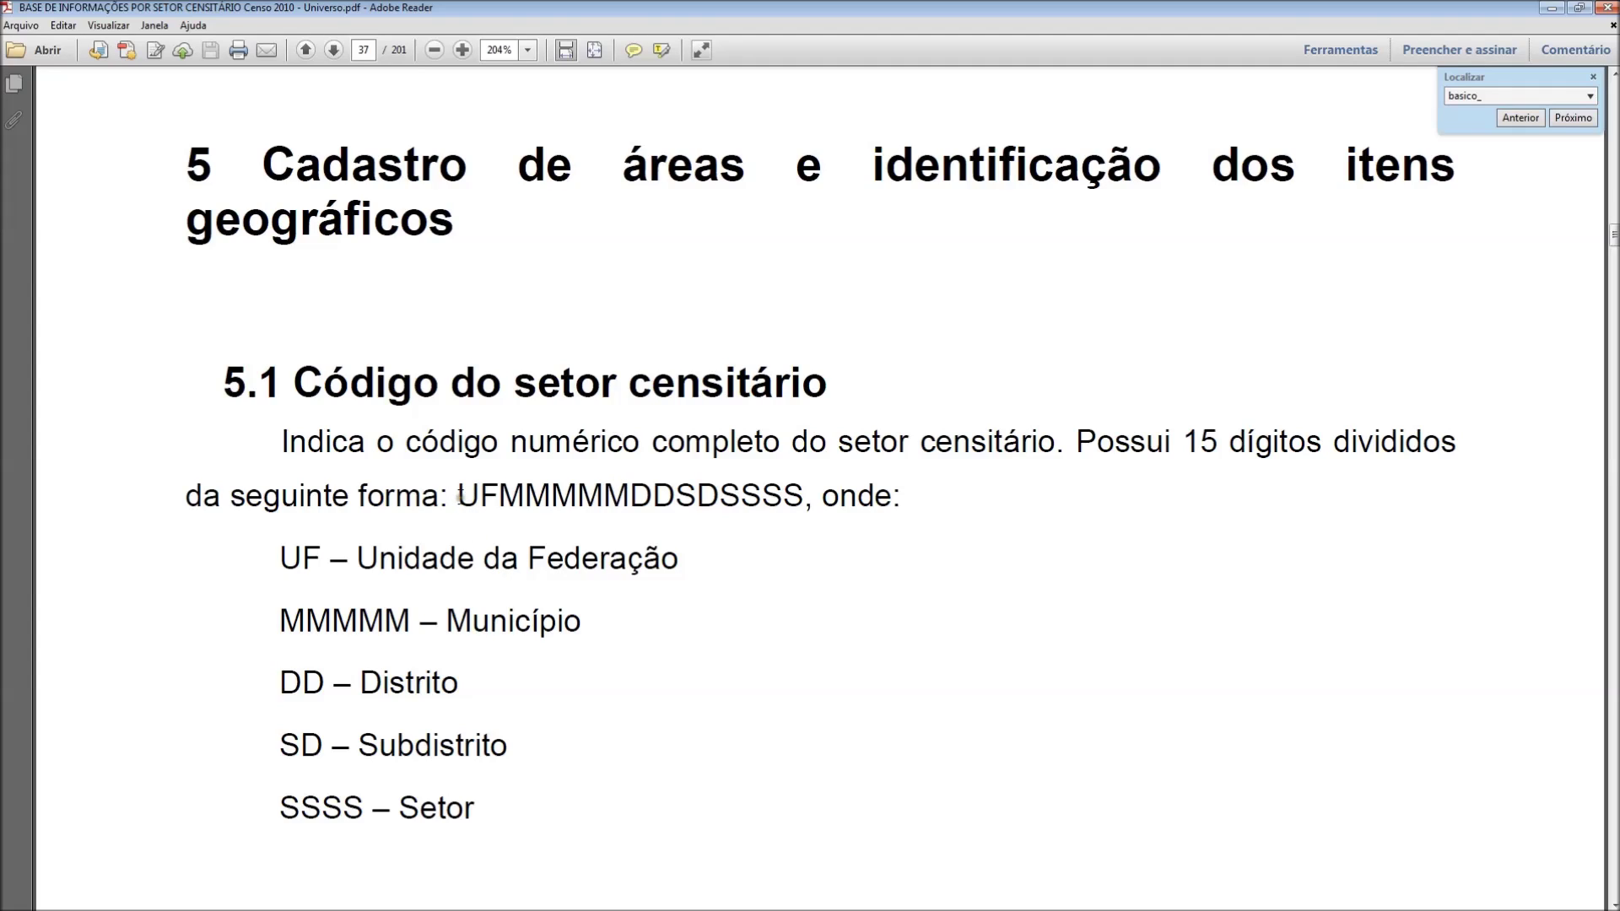
pyautogui.moveTo(460, 496); pyautogui.dragTo(801, 486)
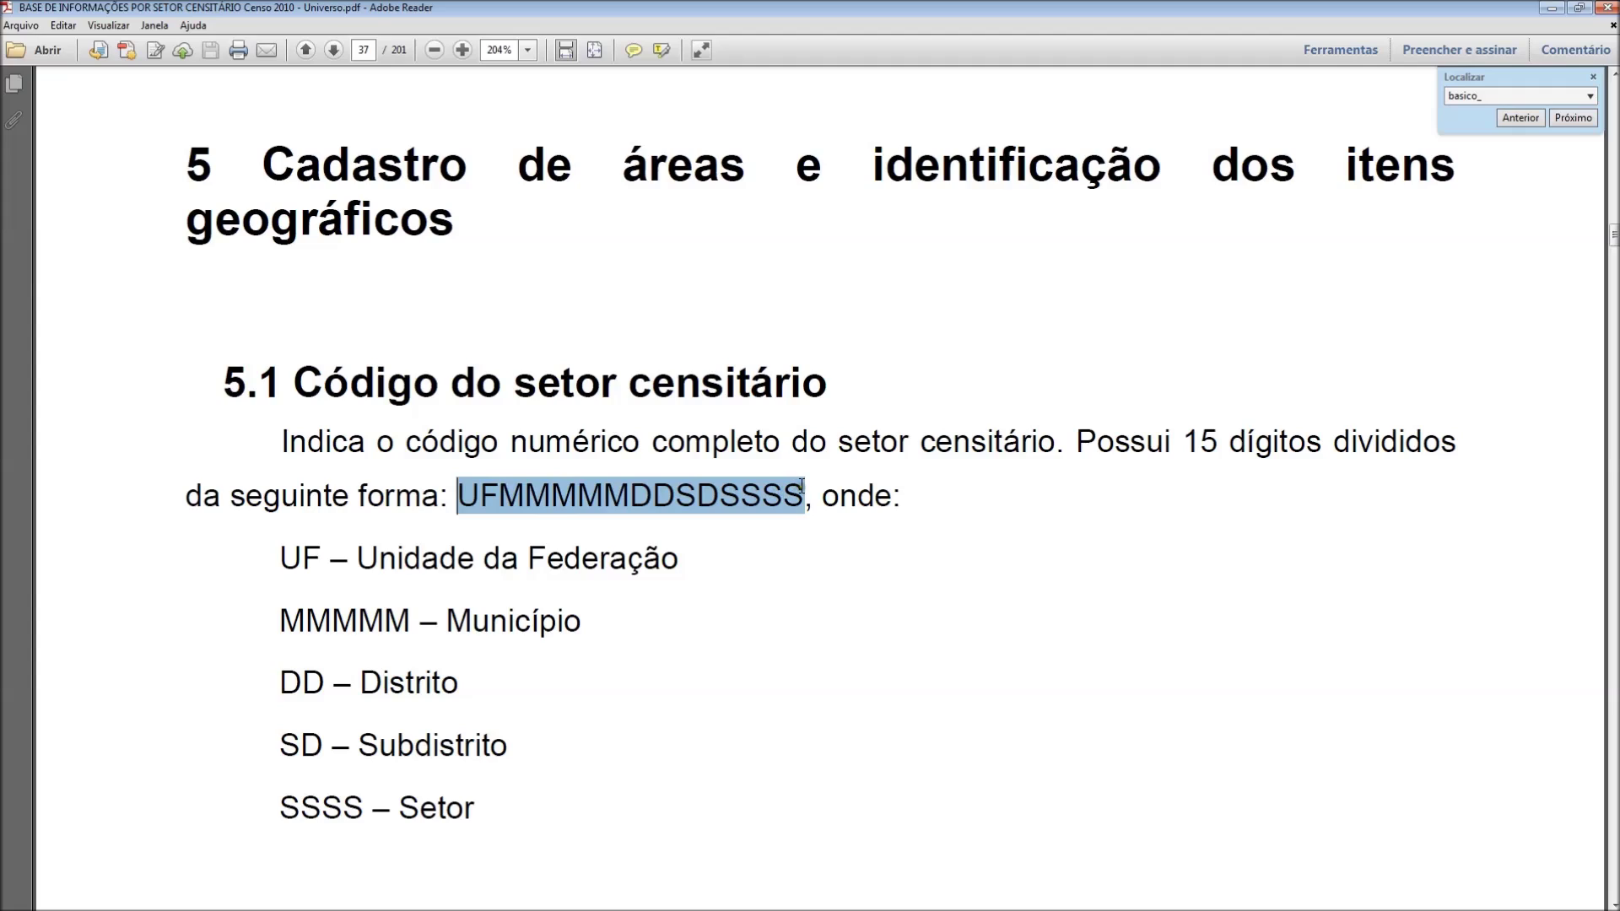
pyautogui.click(550, 496)
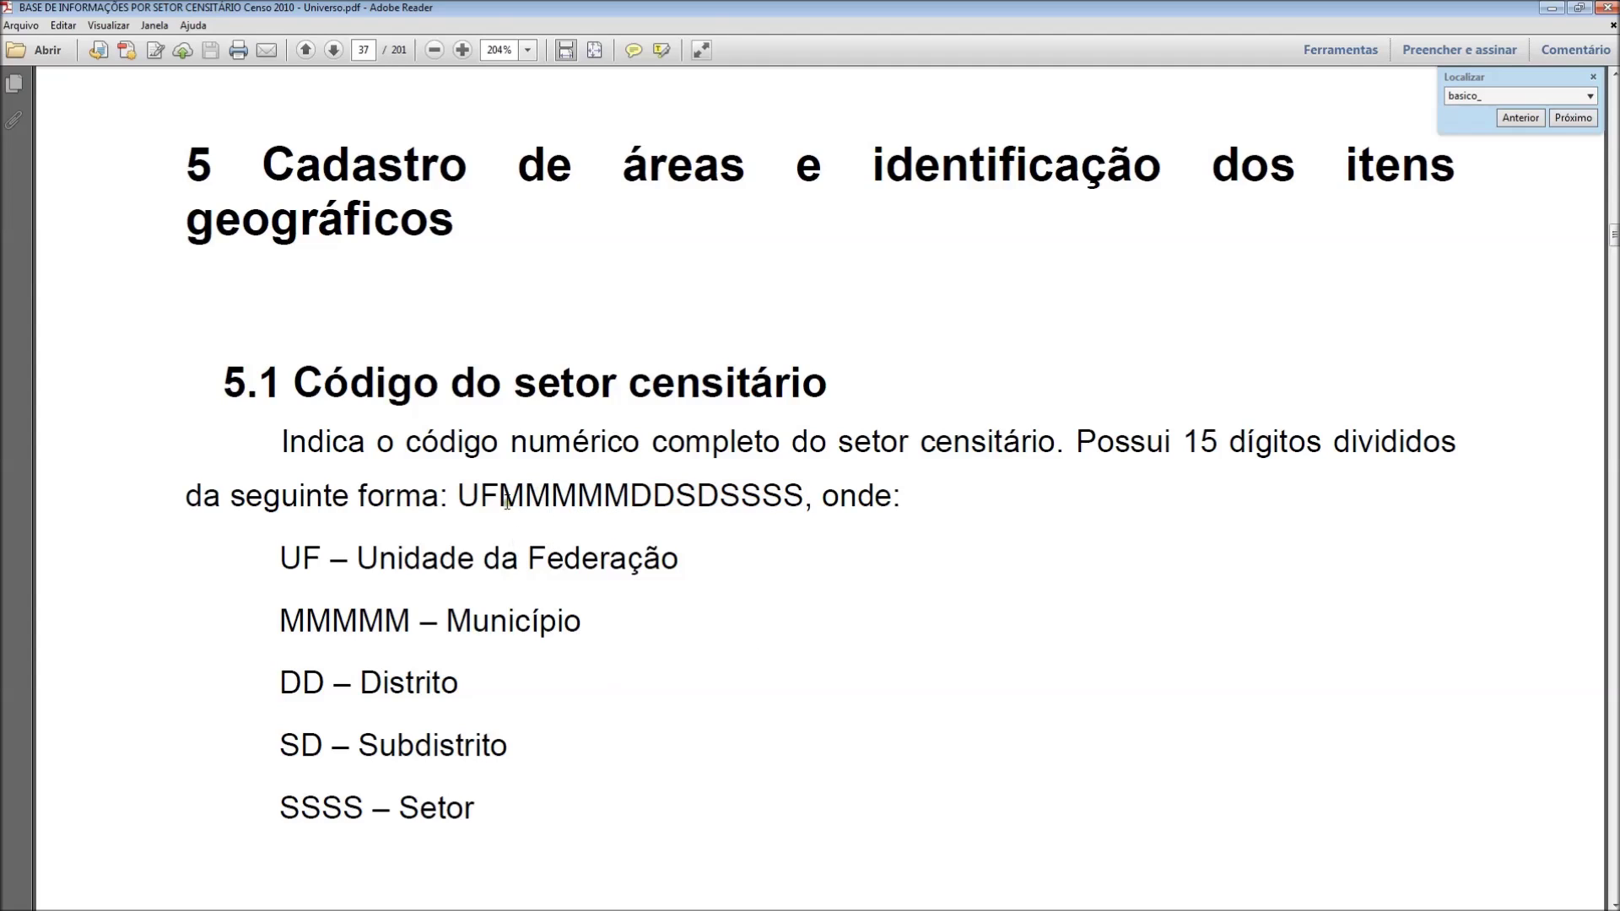
pyautogui.moveTo(492, 496); pyautogui.dragTo(465, 503)
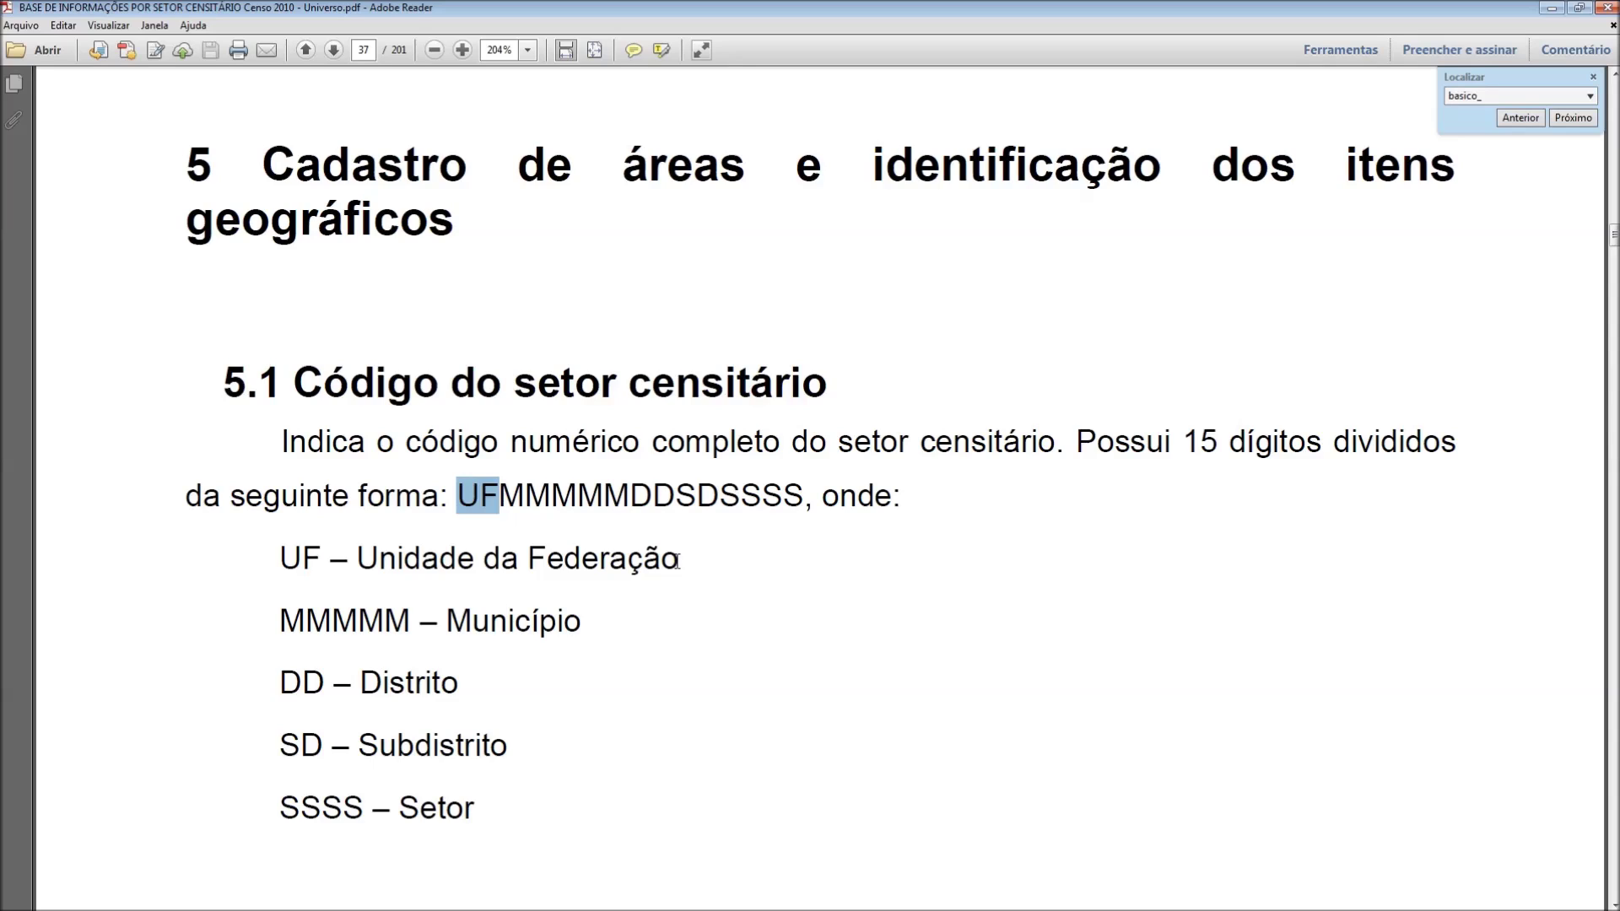
pyautogui.click(499, 496)
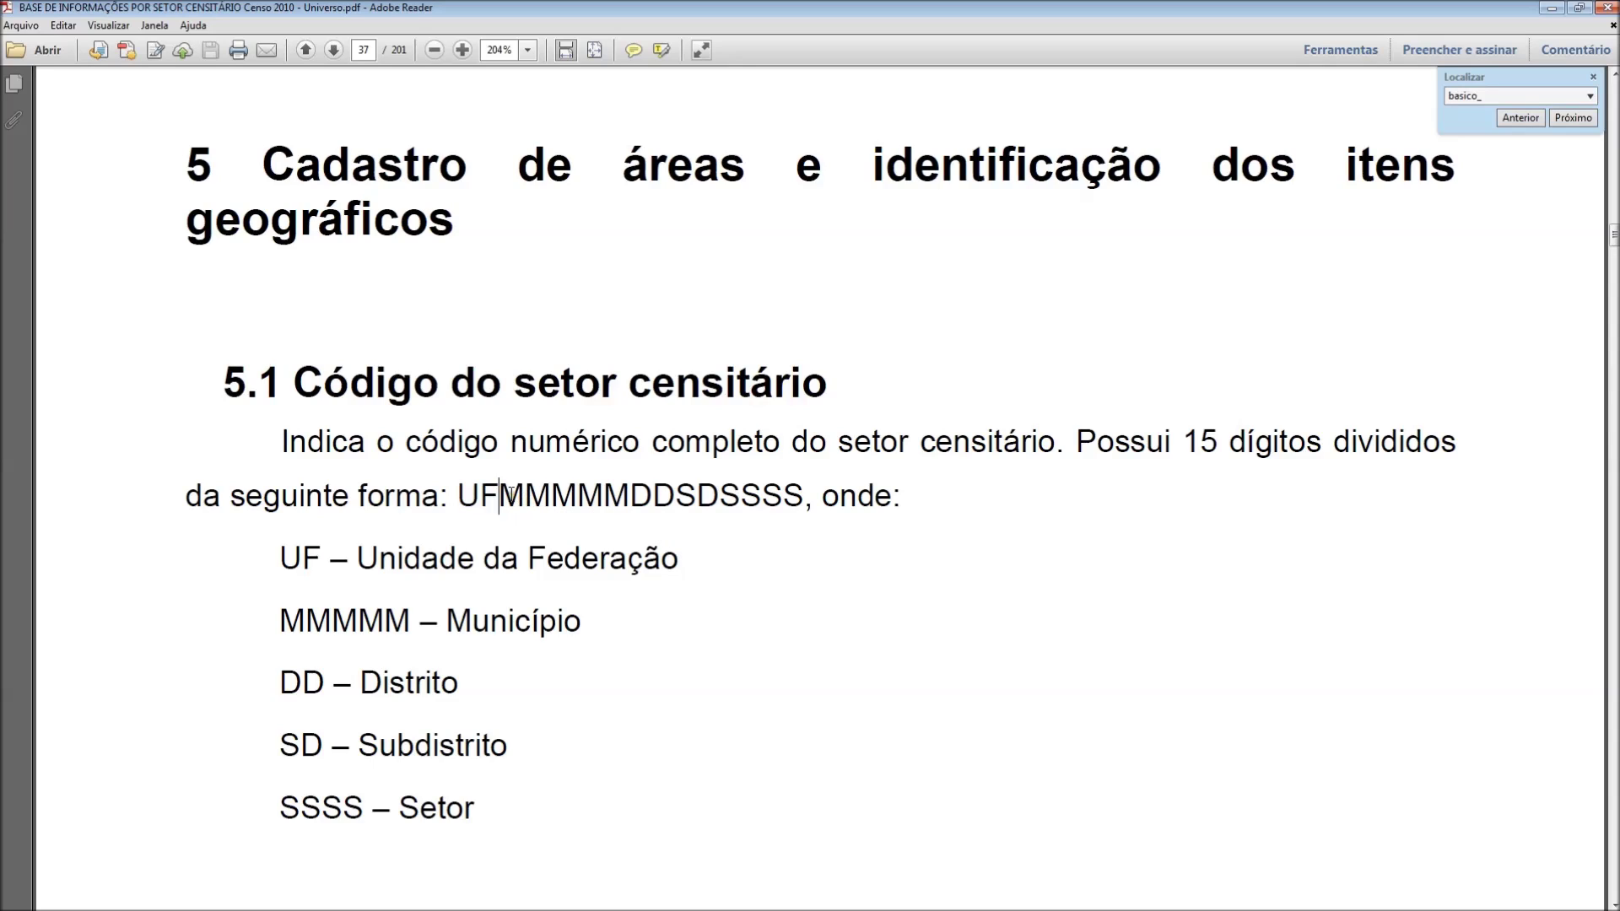
pyautogui.moveTo(502, 496); pyautogui.dragTo(622, 487)
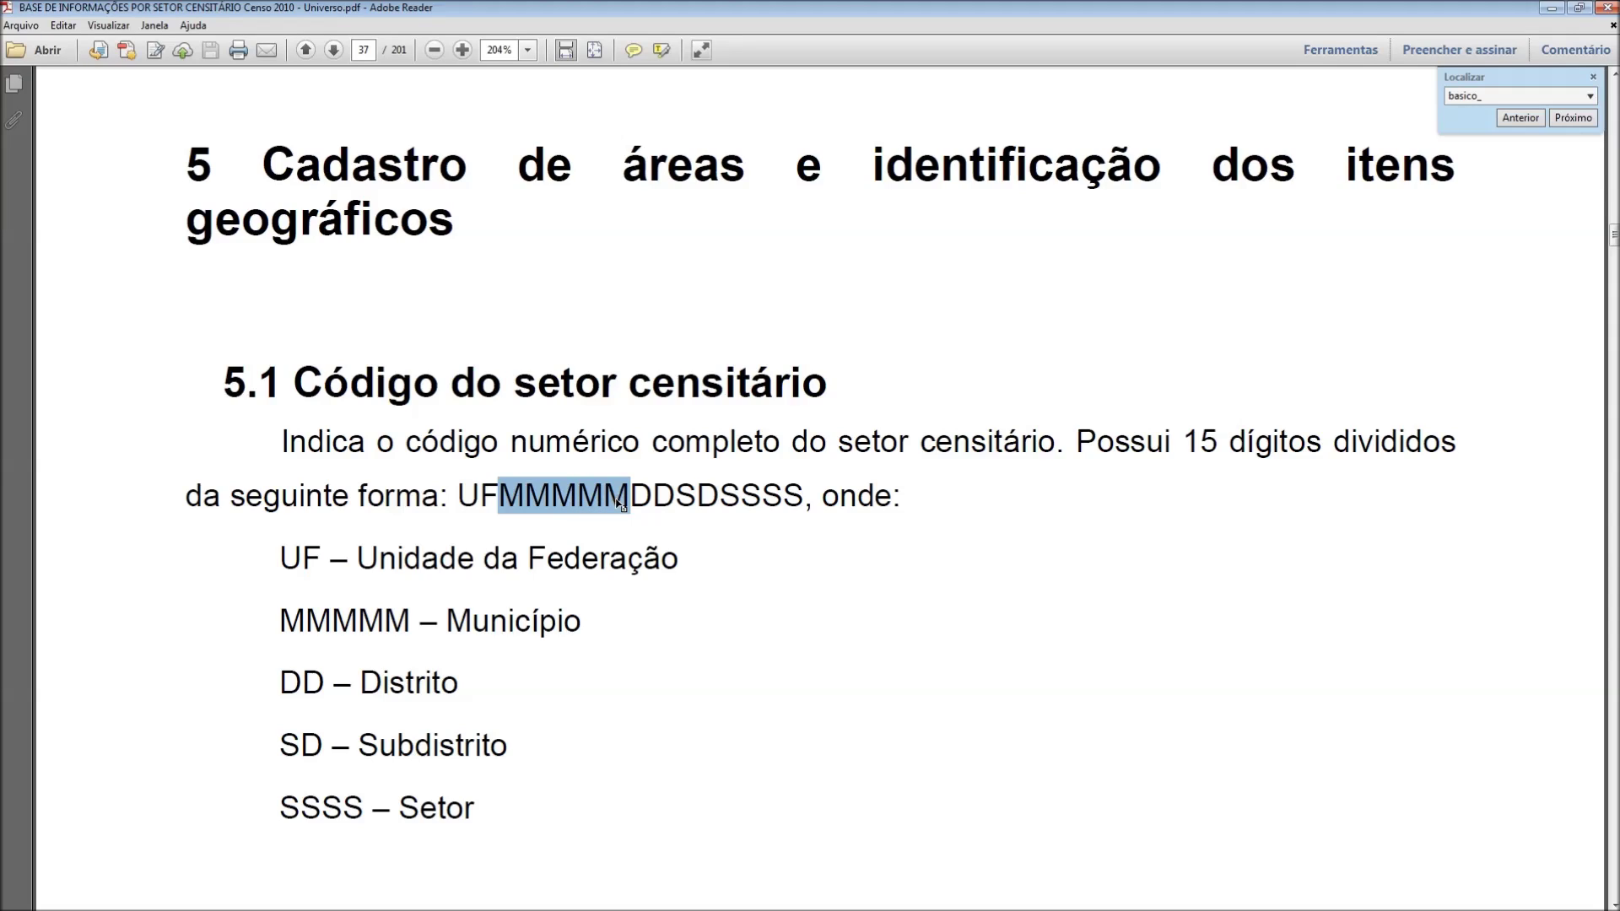
pyautogui.moveTo(631, 494); pyautogui.dragTo(804, 497)
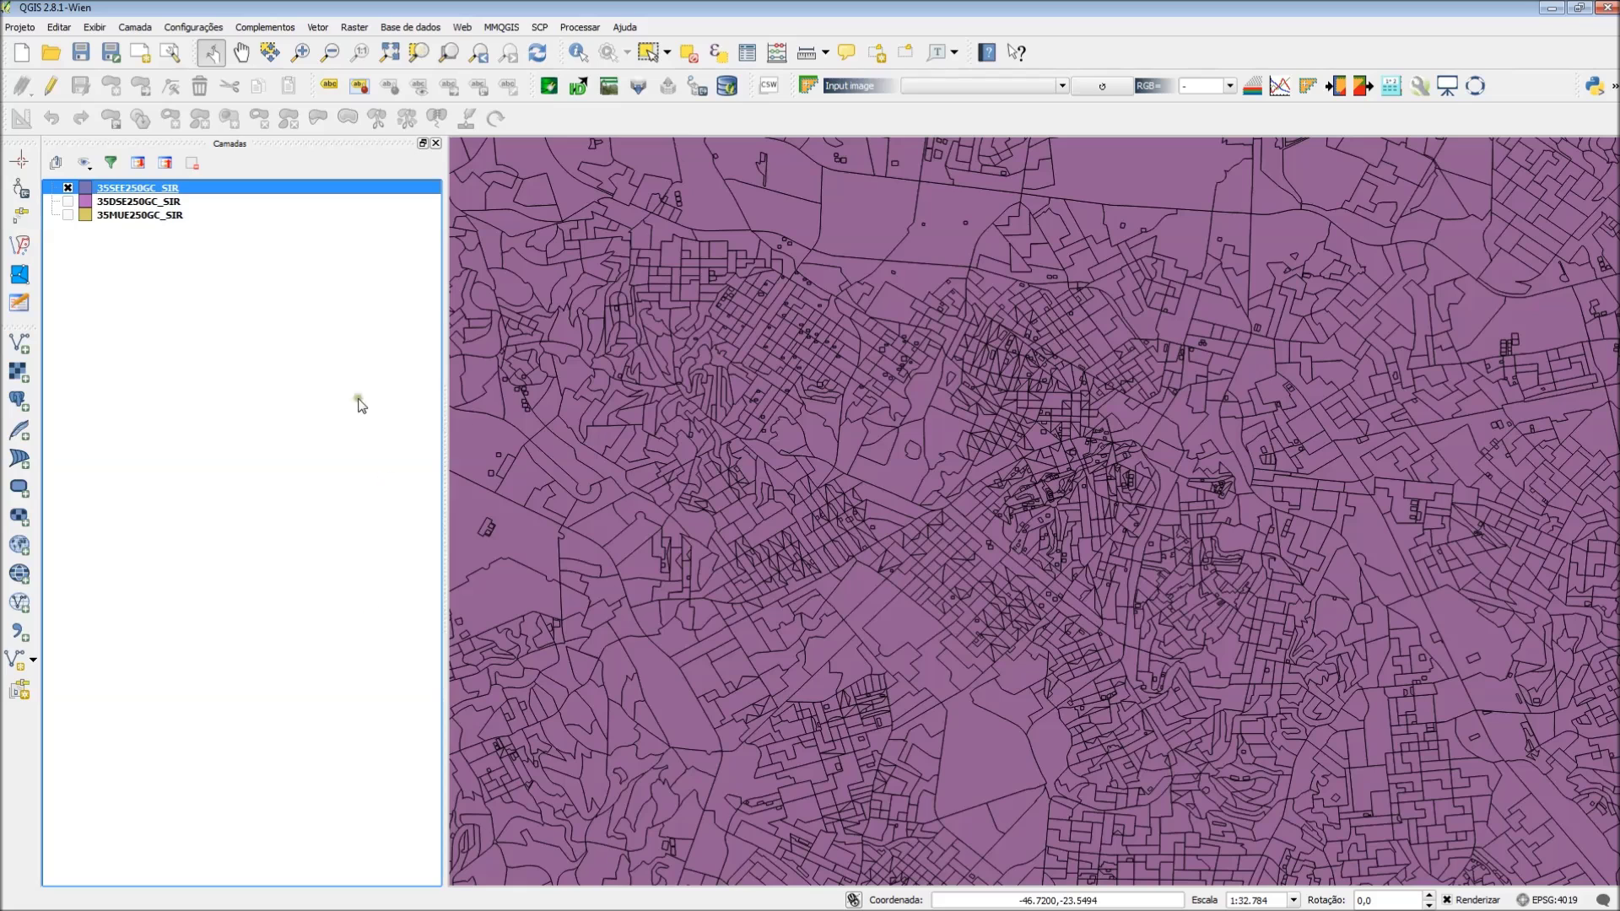
# Switch back to QGIS, reopen the 35SEE250GC_SIR attribute table and select the CD_GEOCODI value of the first record.
pyautogui.click(747, 53)
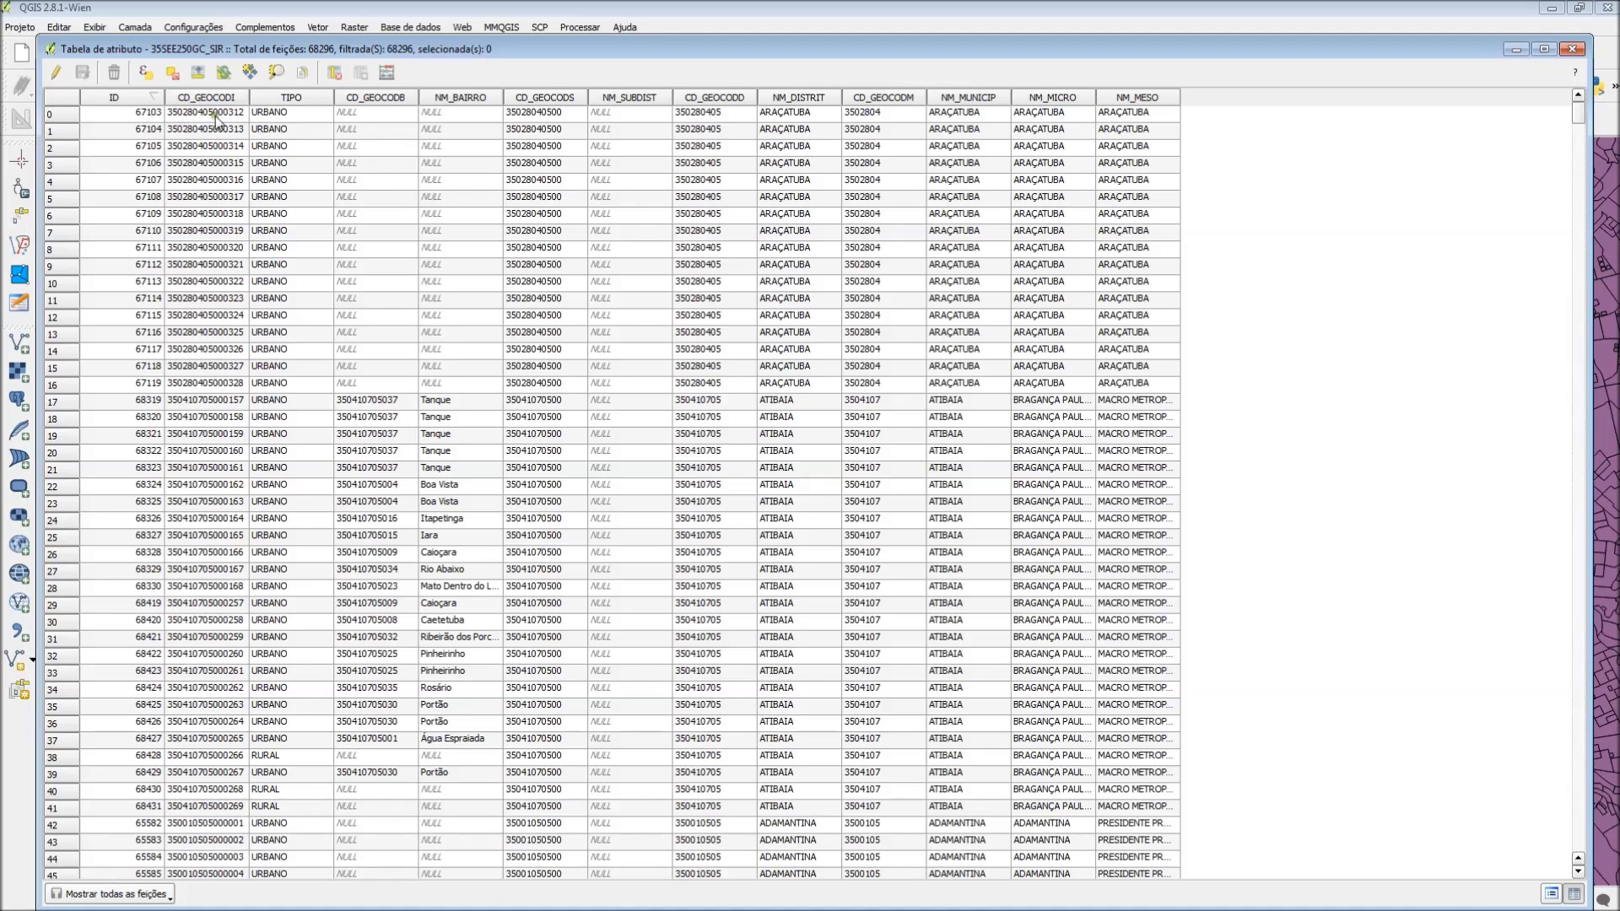
pyautogui.click(175, 115)
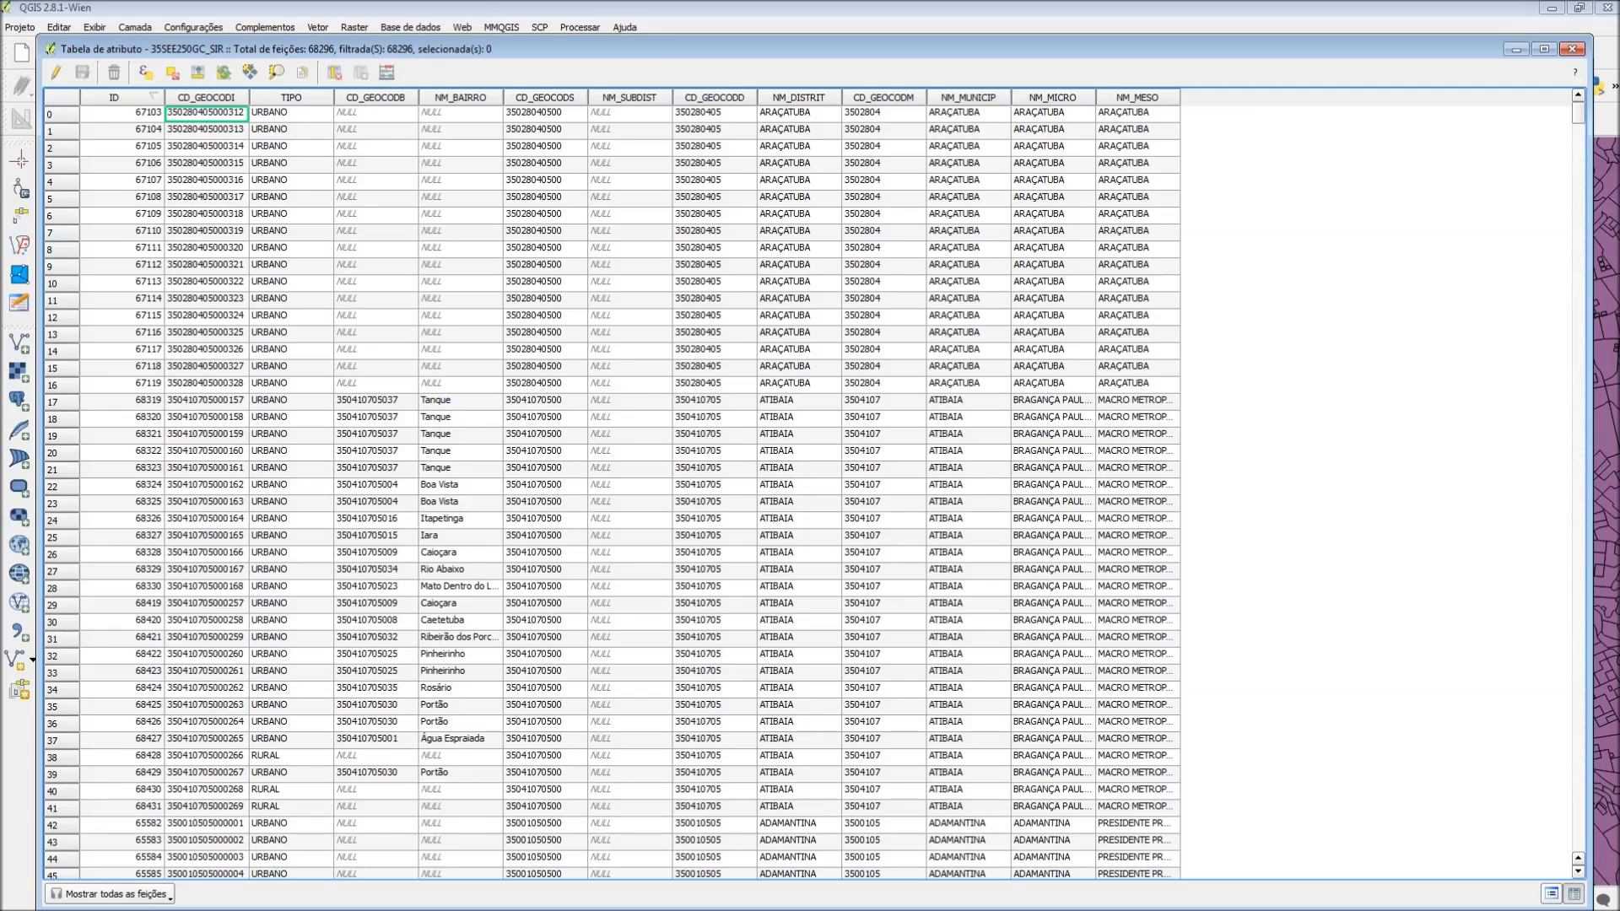
# Switch to the census documentation PDF, go to page 43 and review the variables of the Básico file in section 6.1.
pyautogui.hotkey('alt', 'Tab')
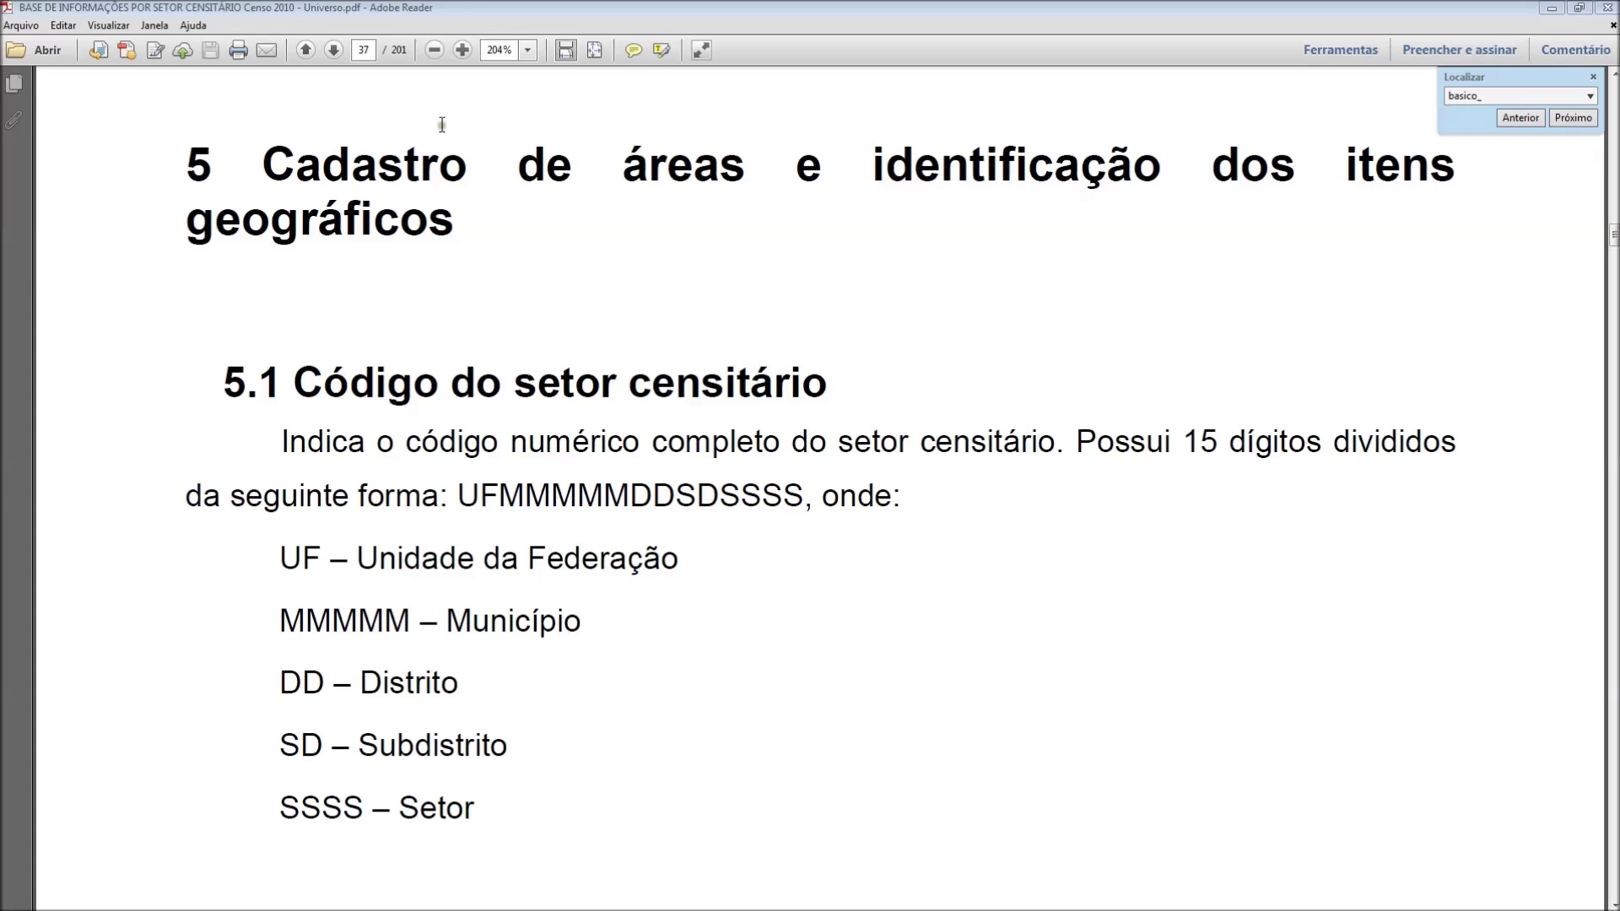
pyautogui.click(361, 50)
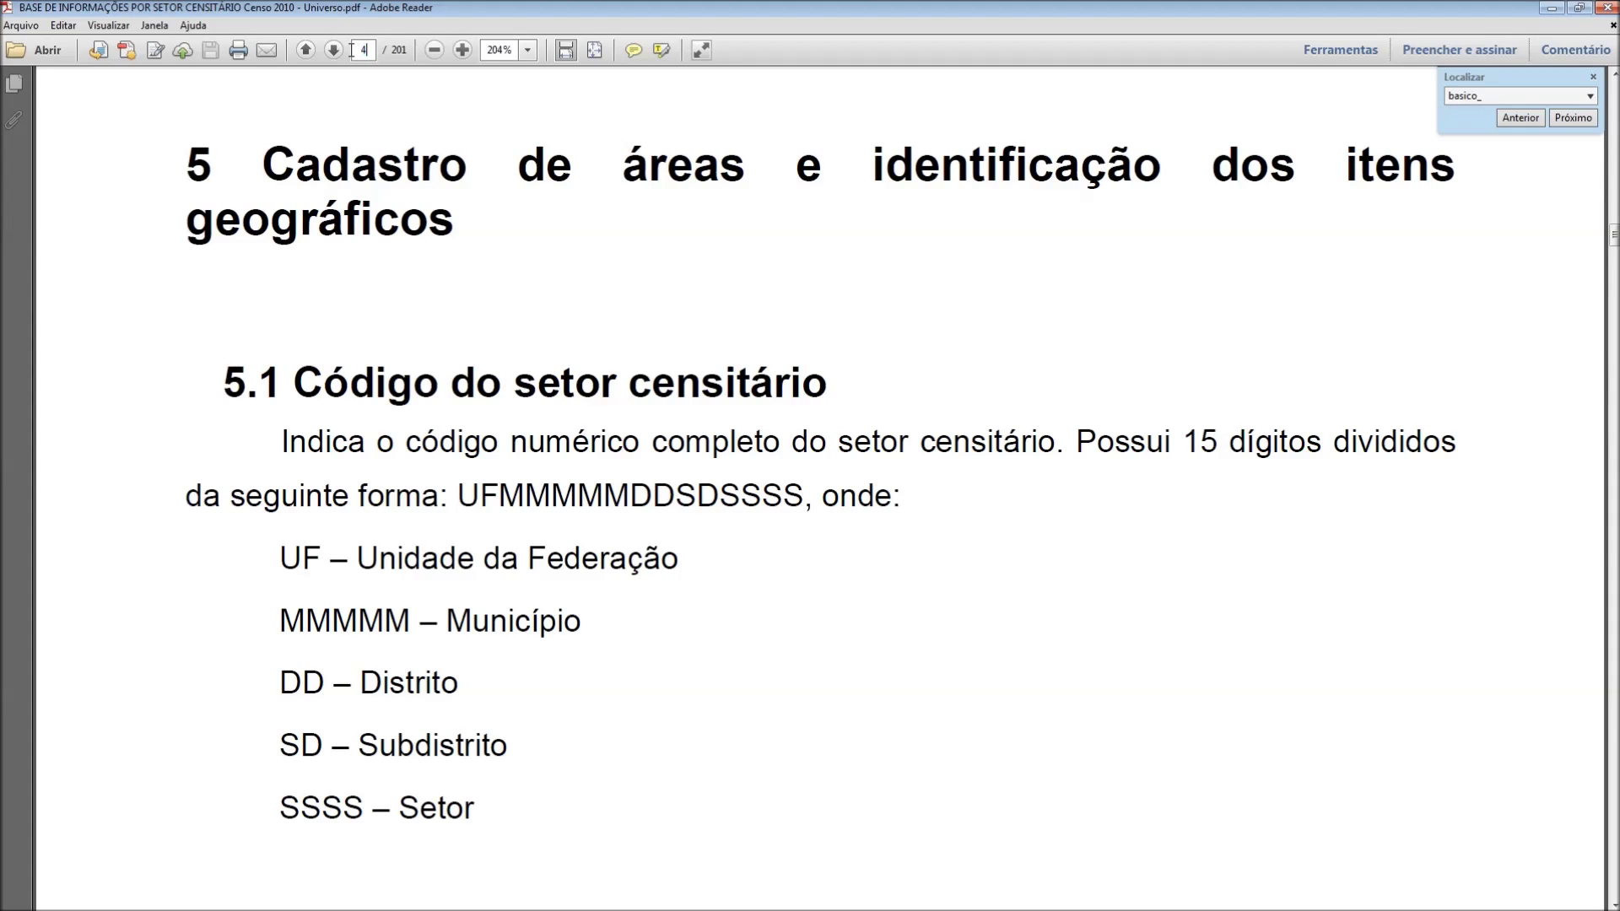
pyautogui.press('Return')
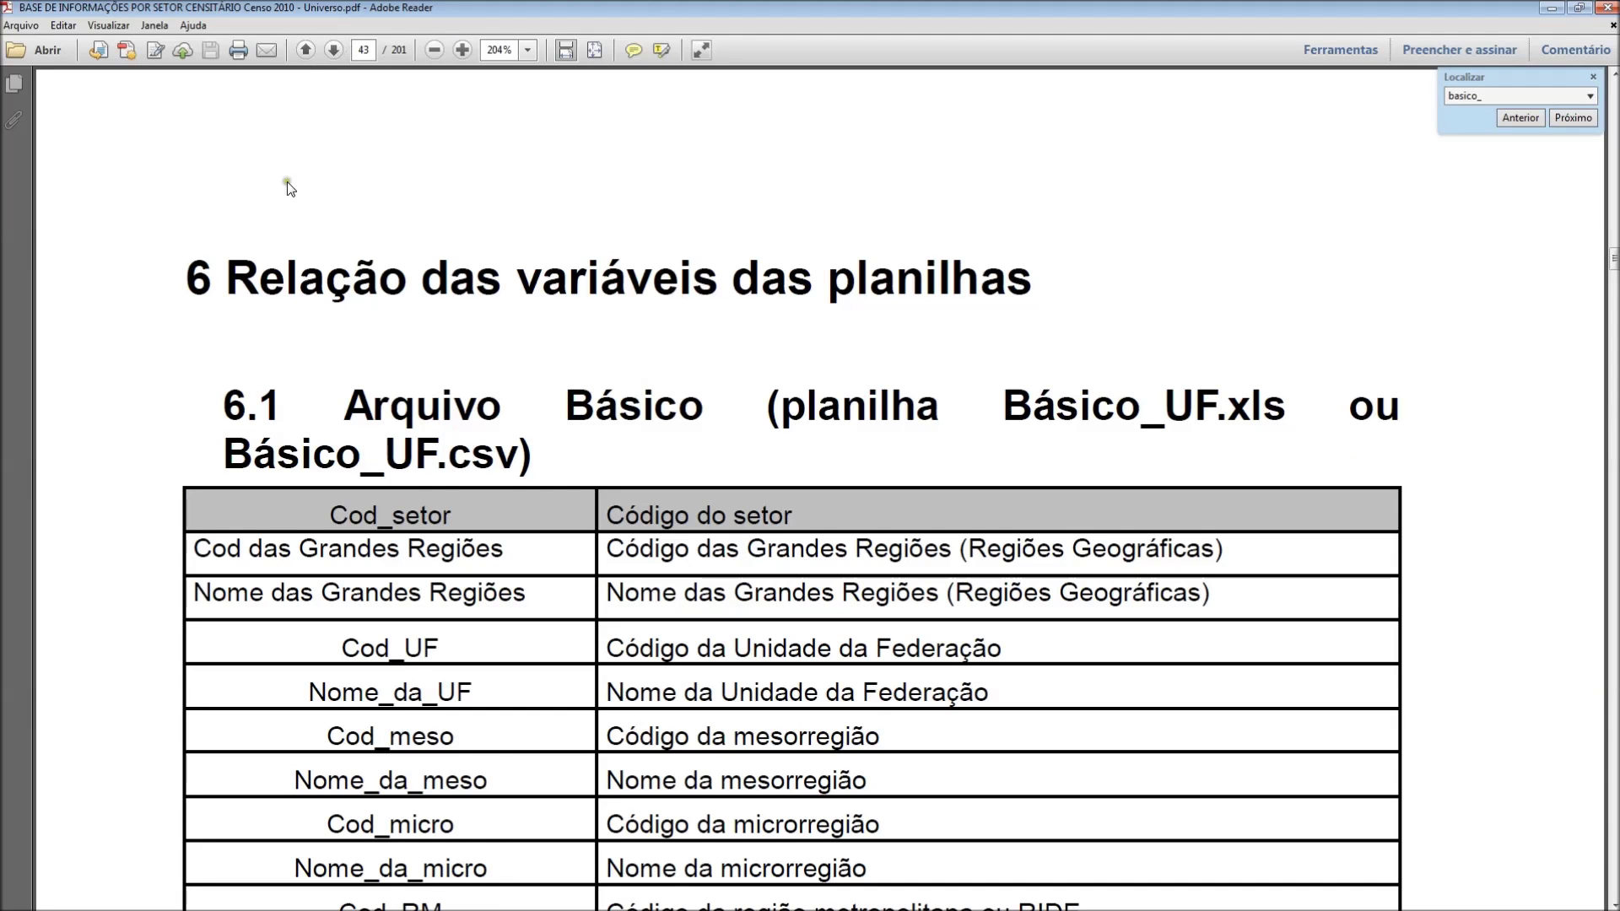
pyautogui.scroll(-1, 660, 503)
pyautogui.scroll(-1, 663, 523)
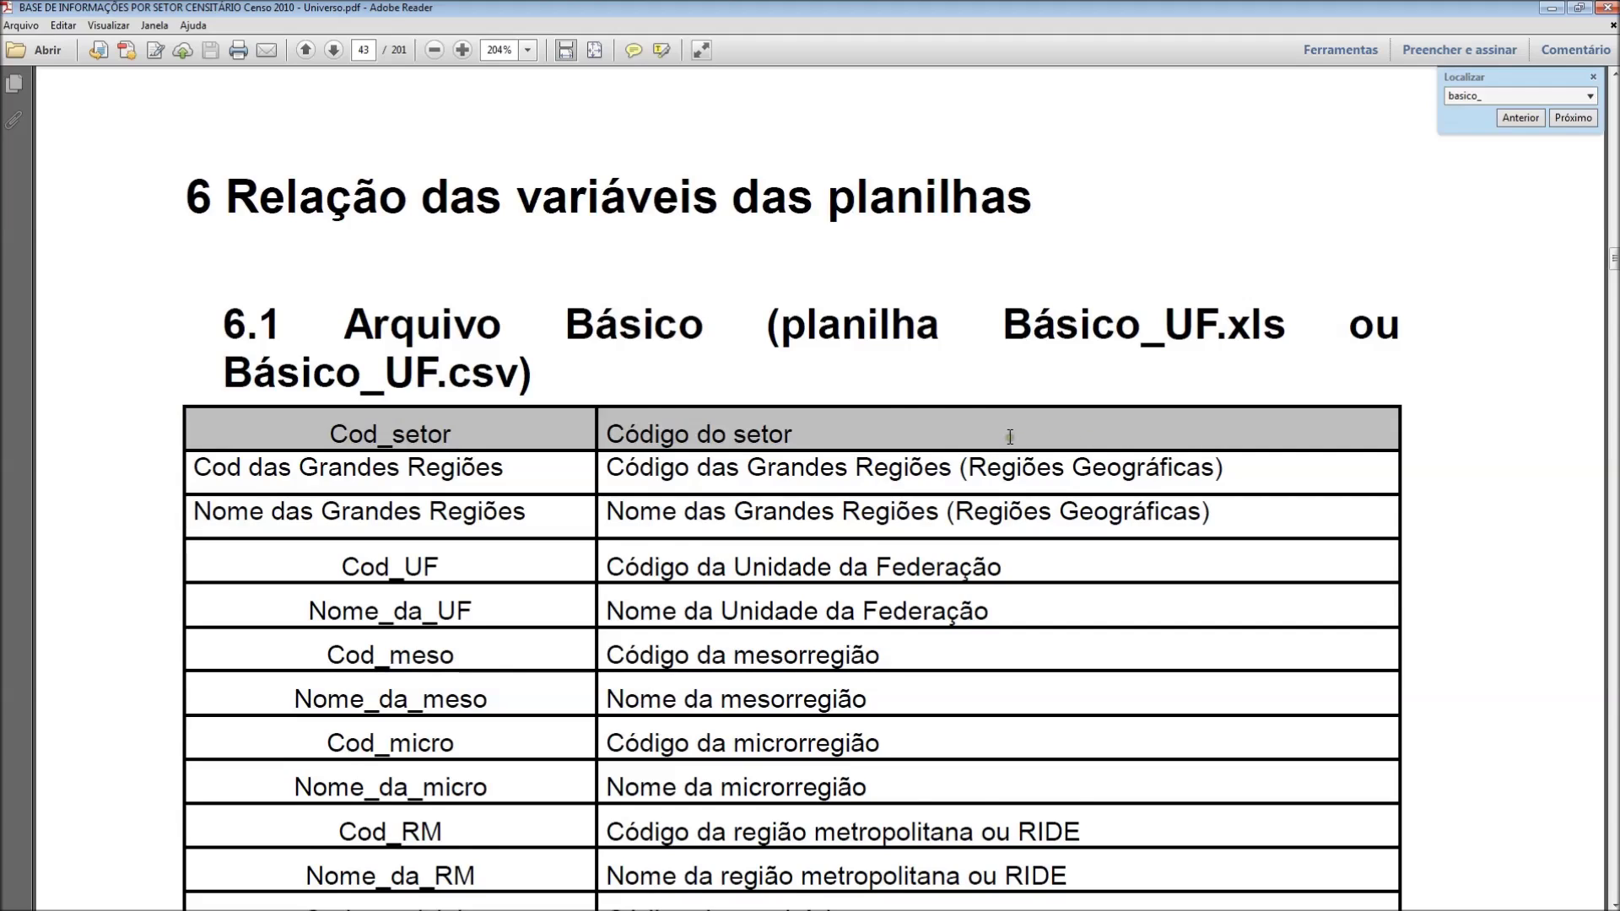
pyautogui.scroll(-2, 1010, 436)
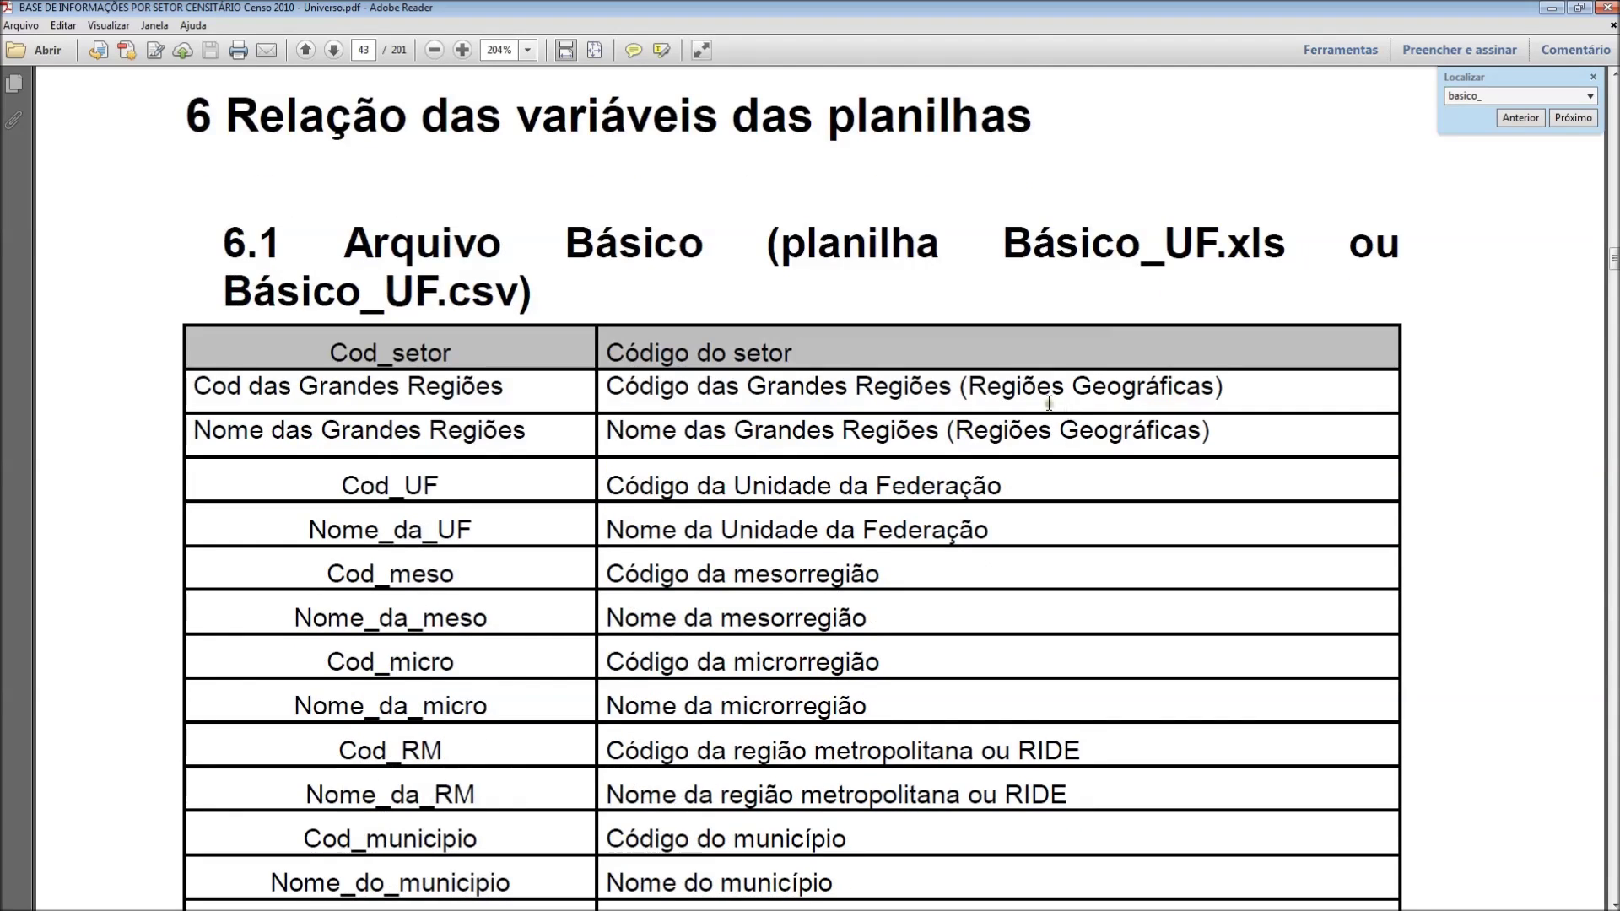
pyautogui.scroll(-10, 1049, 403)
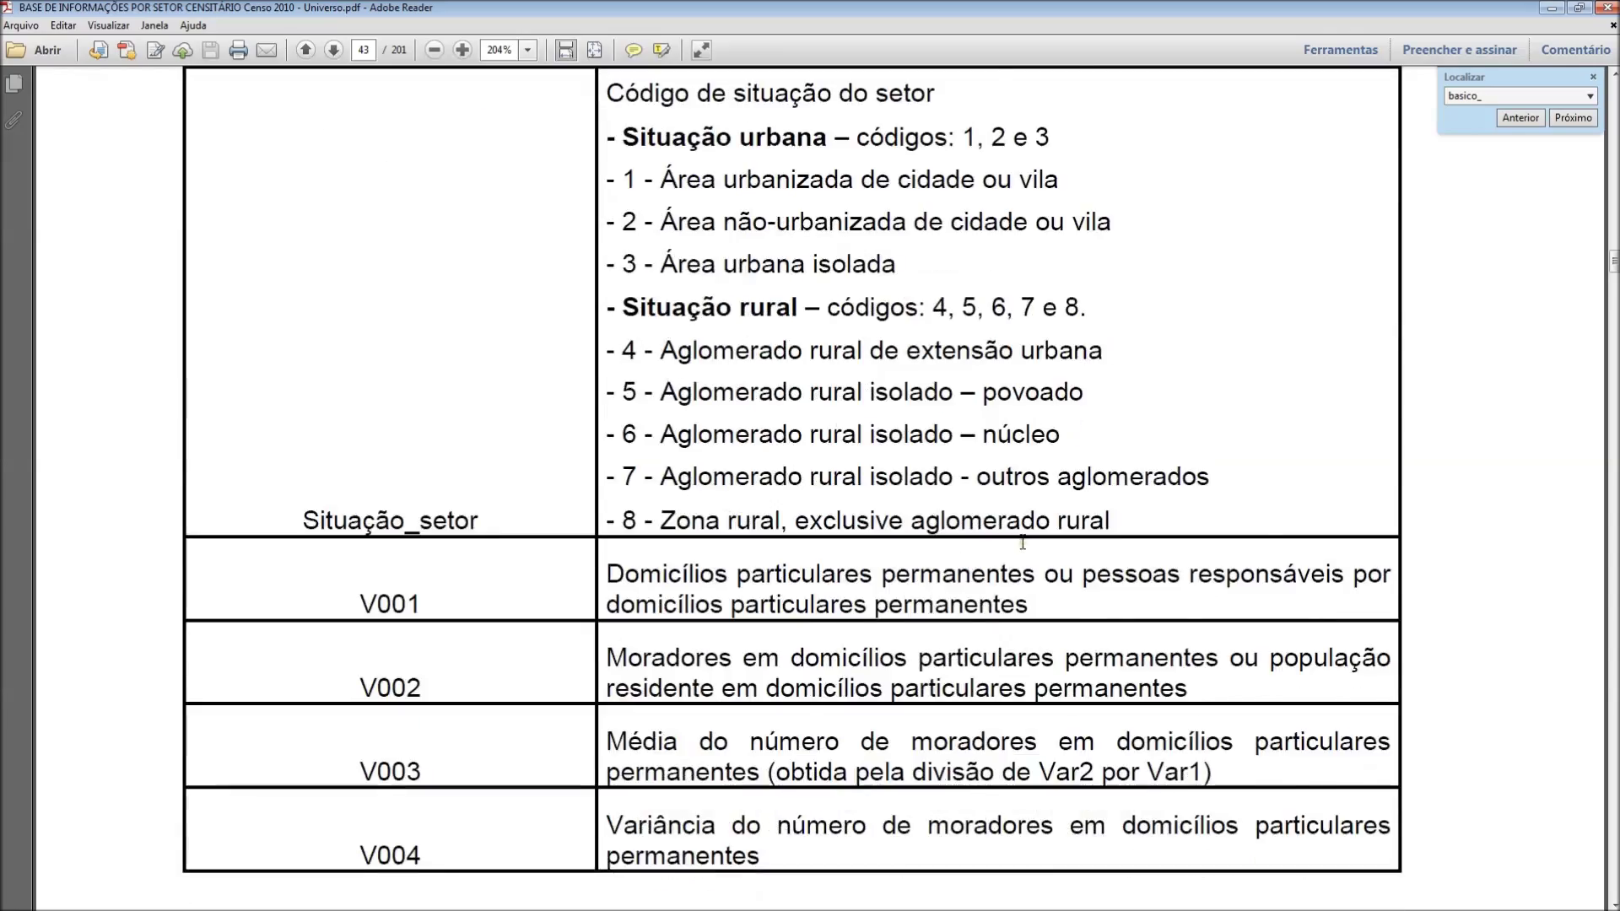
pyautogui.scroll(7, 1022, 548)
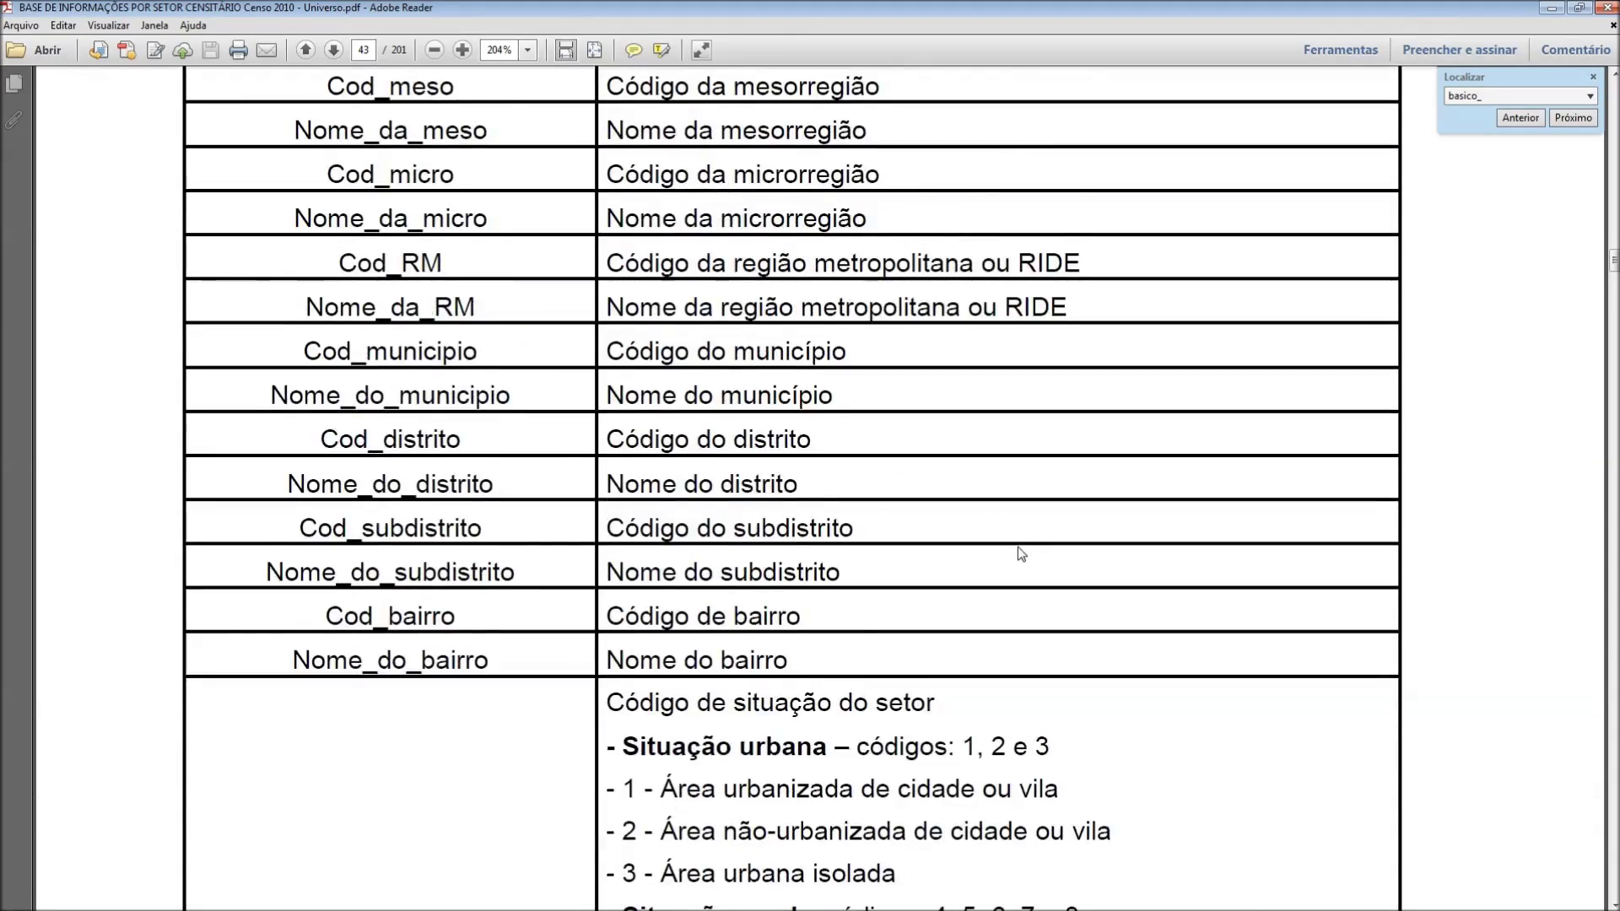
pyautogui.scroll(-4, 1019, 550)
pyautogui.scroll(8, 1014, 544)
pyautogui.scroll(-10, 1016, 546)
pyautogui.scroll(-10, 679, 472)
# Review the household variables of Domicilio01 in section 6.2 and highlight the description of V001.
pyautogui.scroll(-13, 682, 477)
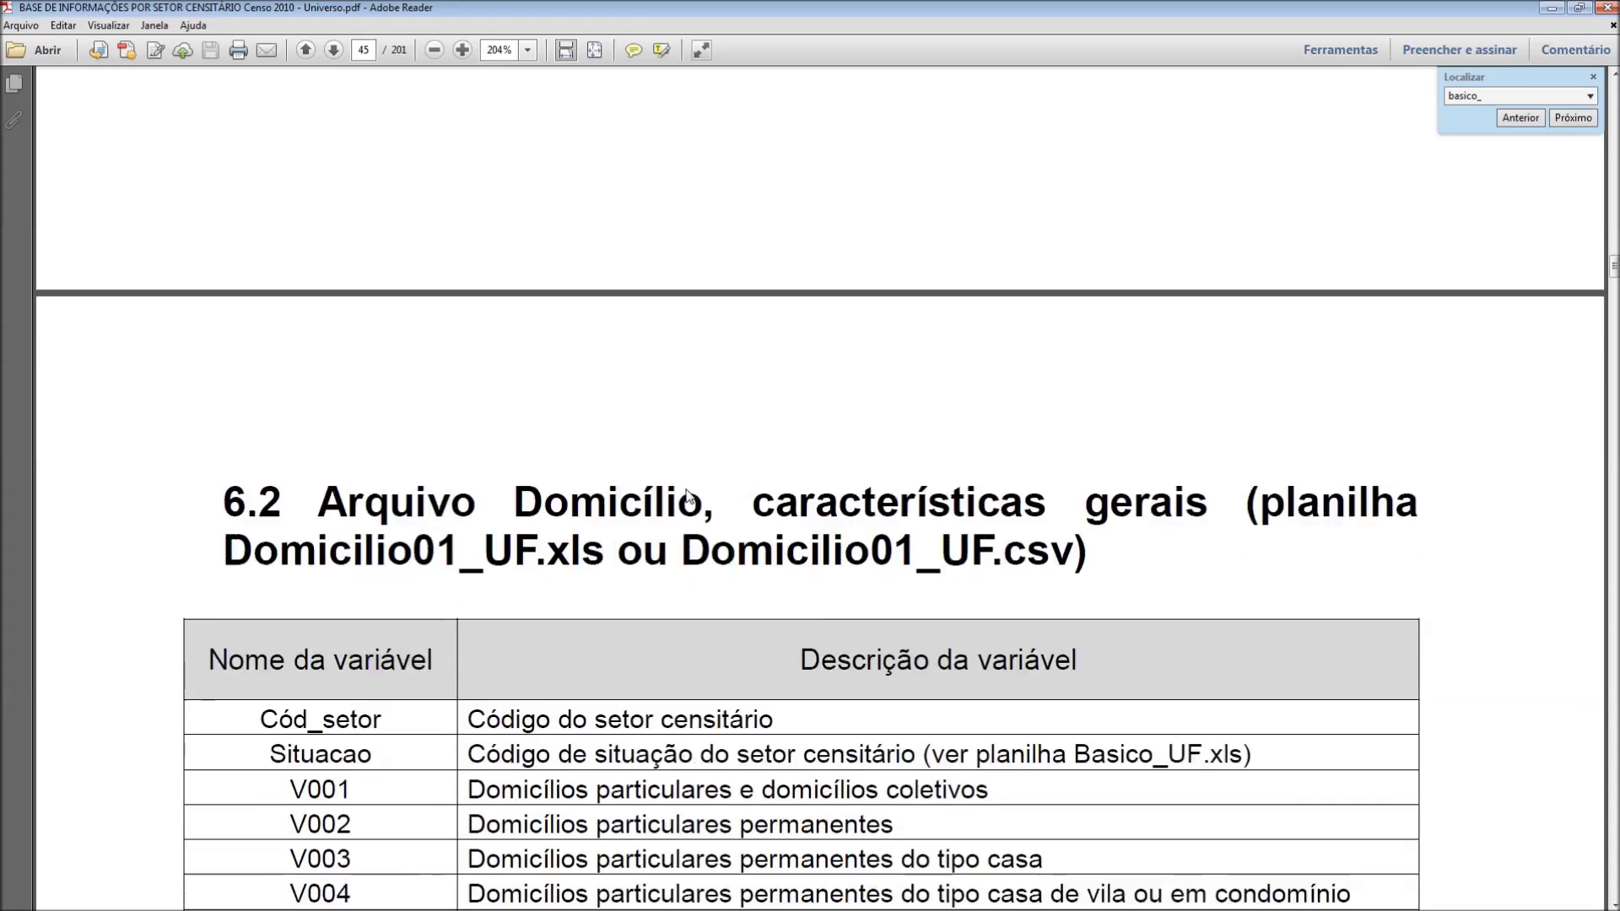
pyautogui.scroll(-3, 687, 498)
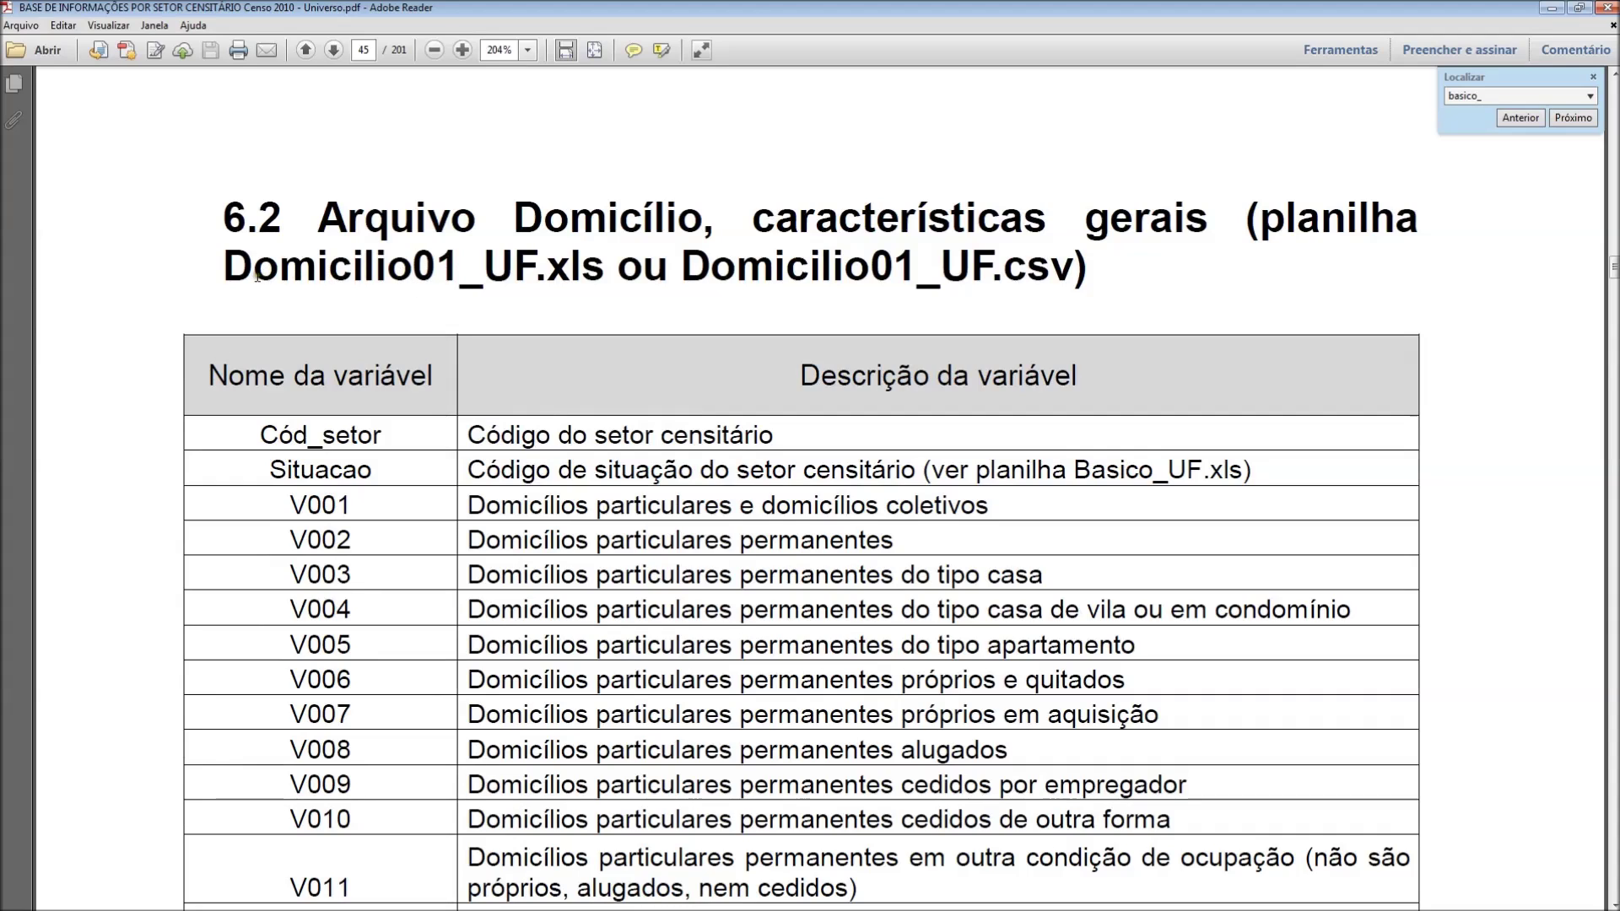
pyautogui.scroll(-1, 825, 614)
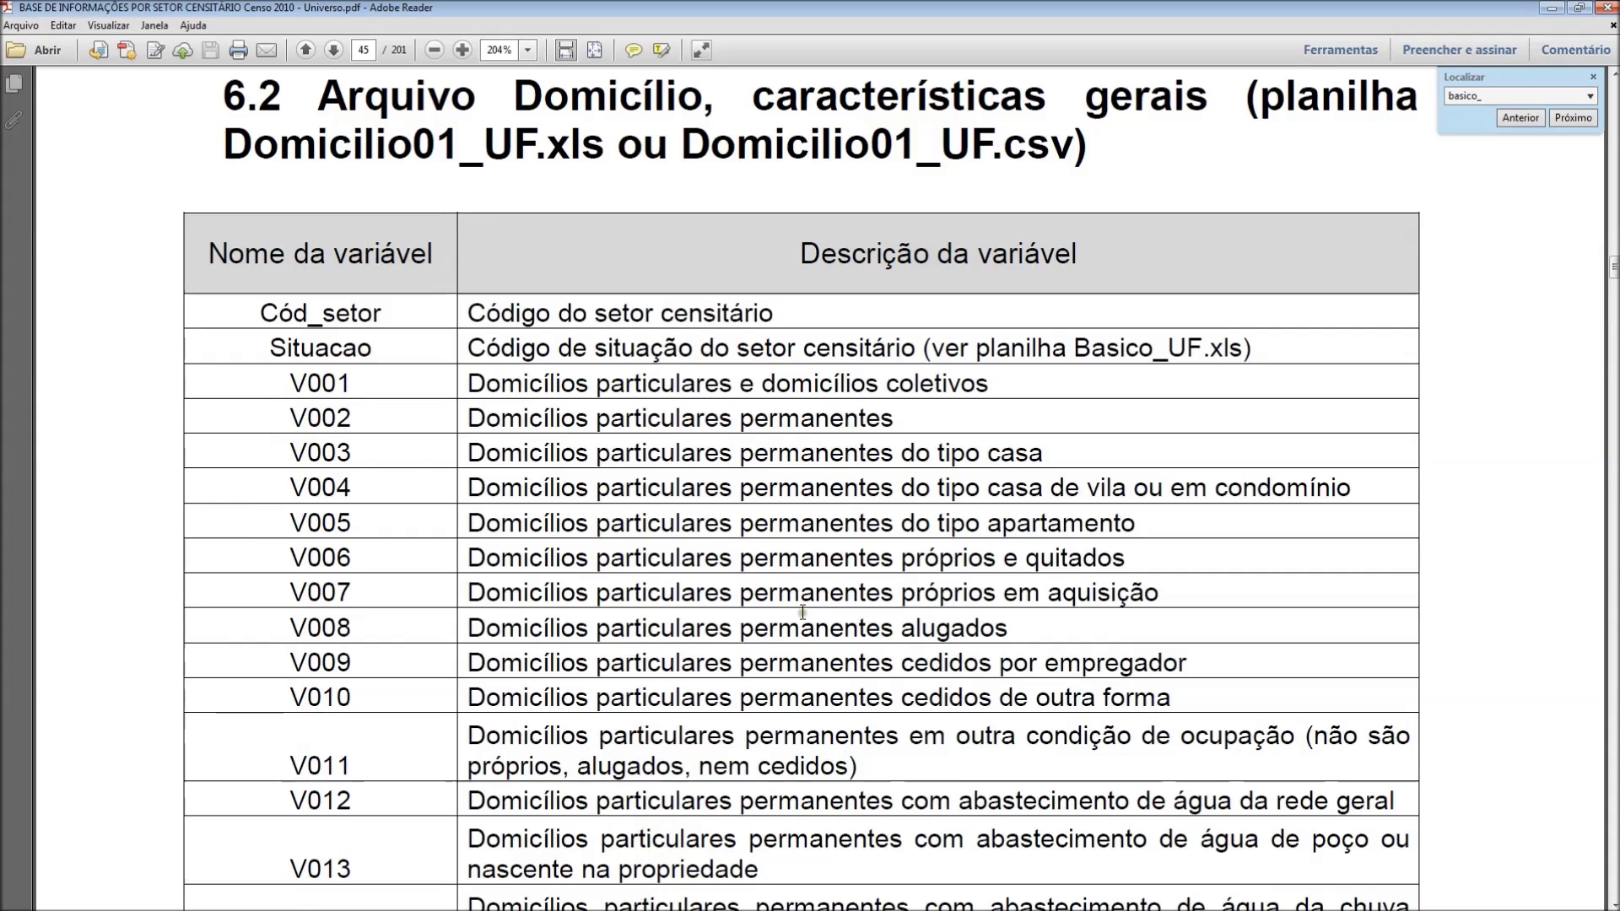
pyautogui.scroll(1, 797, 612)
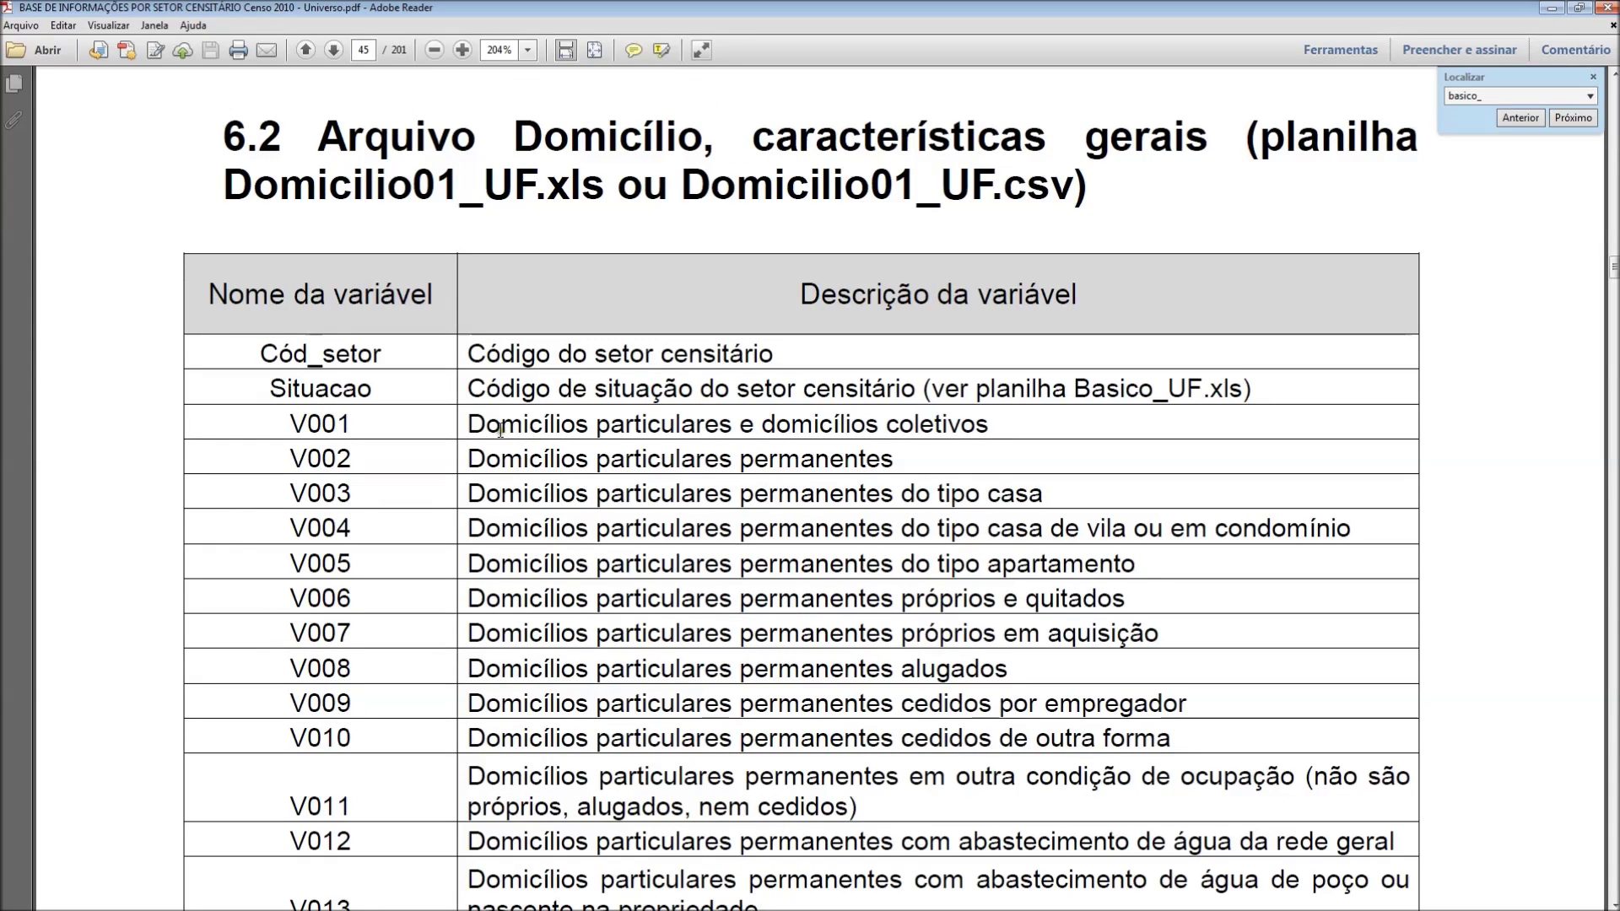
pyautogui.moveTo(469, 424); pyautogui.dragTo(963, 419)
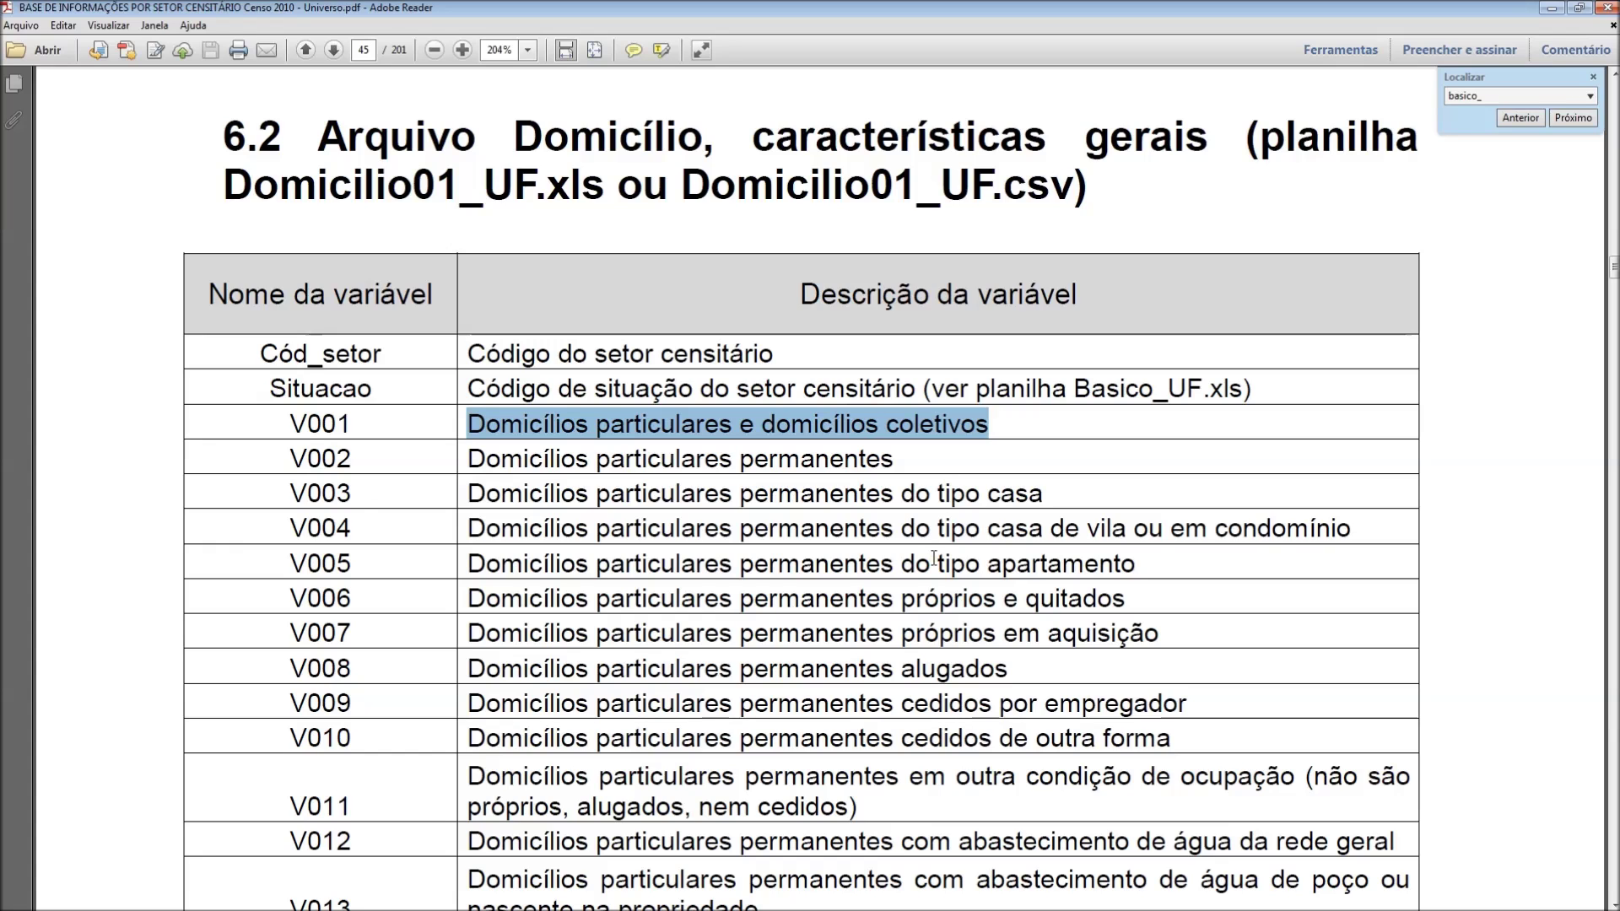
# Return to the Básico file table in section 6.1 and highlight its V001 description for comparison.
pyautogui.scroll(10, 934, 558)
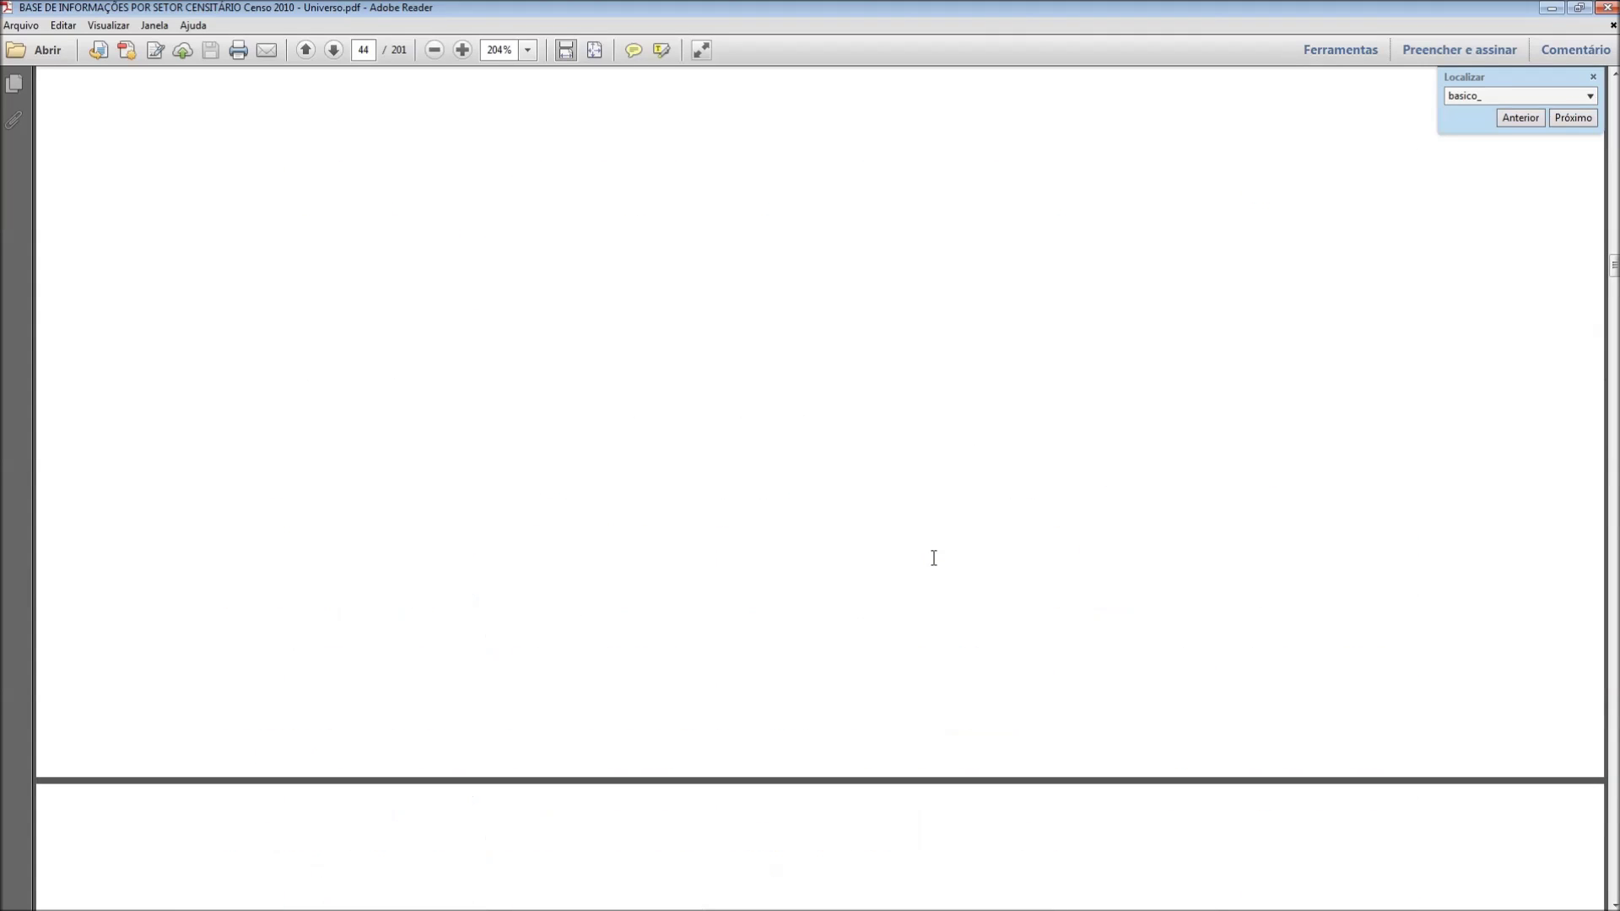
pyautogui.scroll(10, 933, 557)
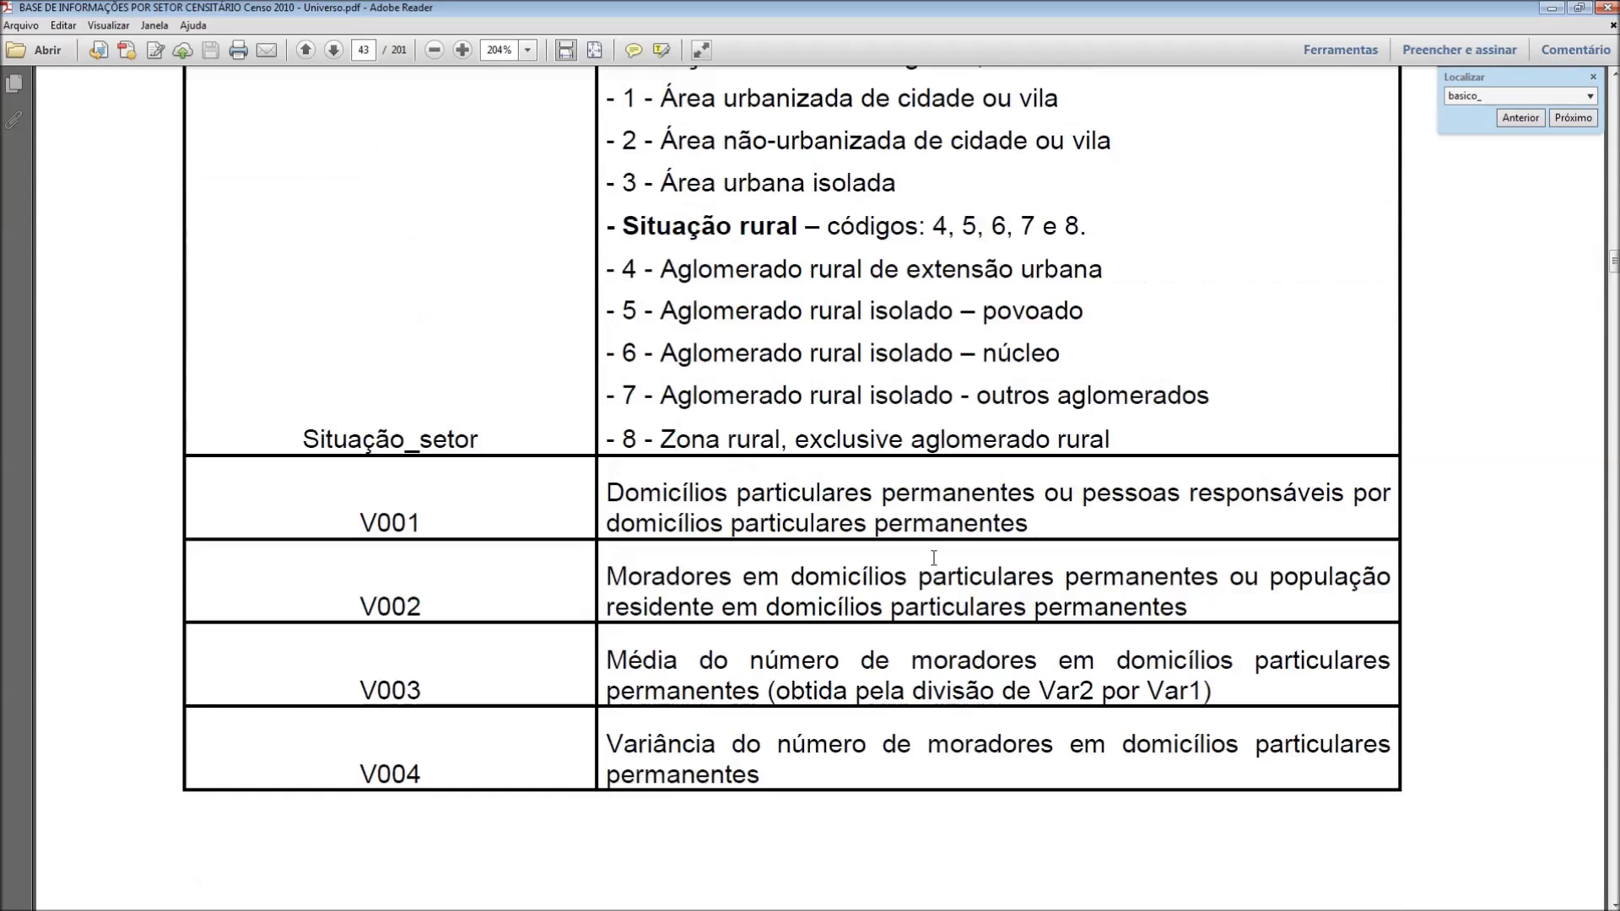
pyautogui.moveTo(605, 494); pyautogui.dragTo(1024, 521)
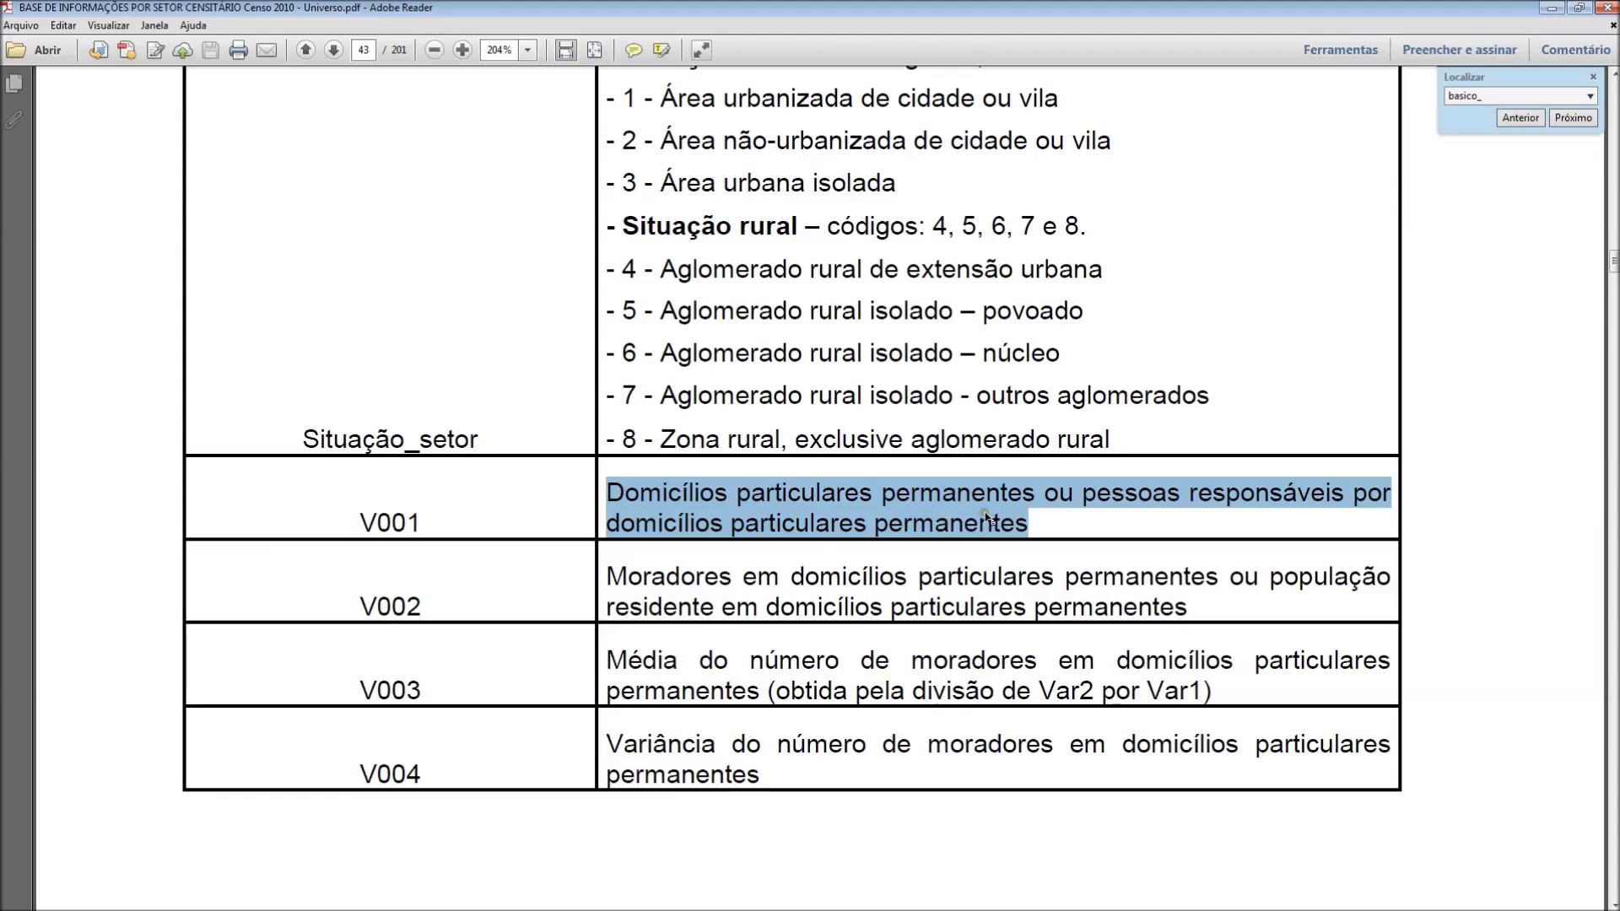
# Go back to the Domicilio01 table in section 6.2 and highlight the V012 description on water supply from the general network.
pyautogui.scroll(-12, 961, 553)
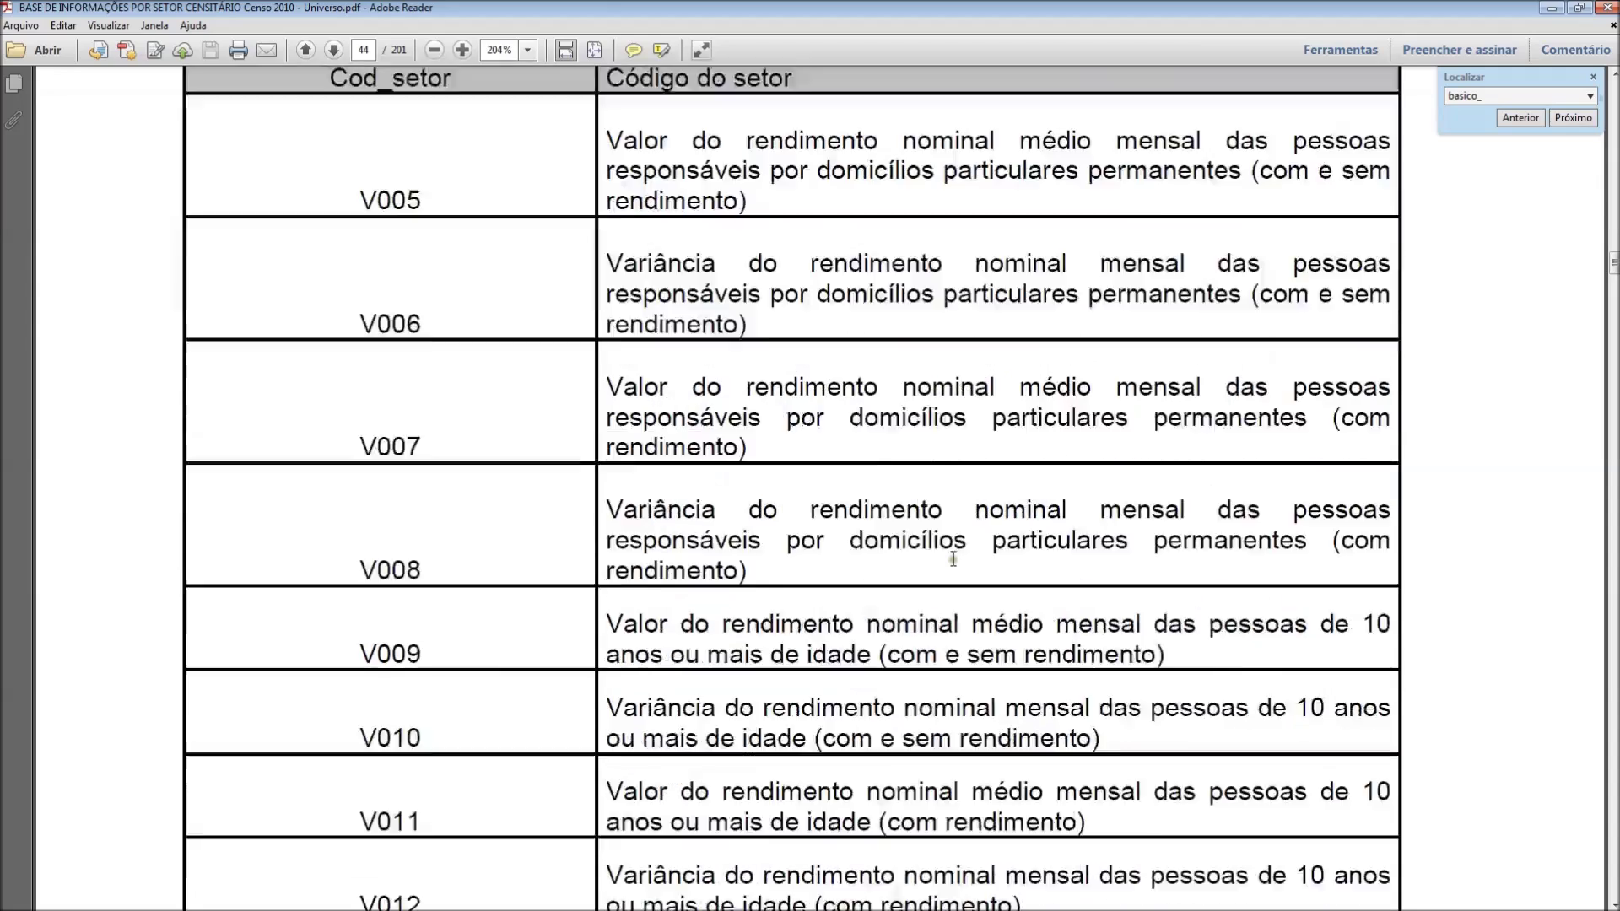
pyautogui.scroll(-10, 952, 559)
pyautogui.scroll(-15, 868, 629)
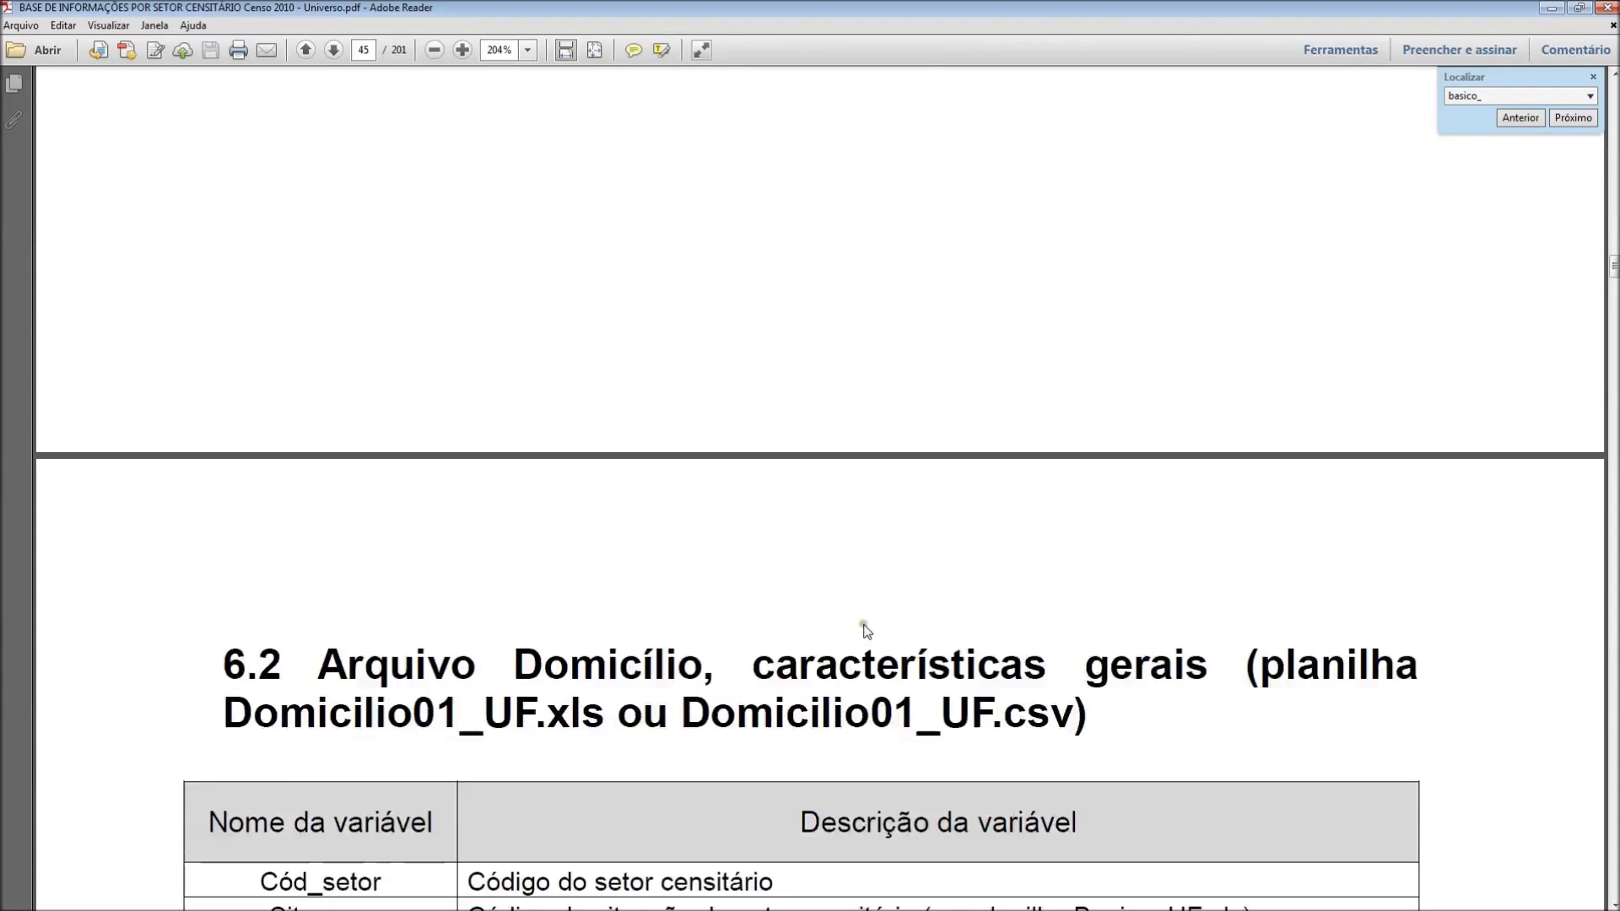
pyautogui.scroll(-5, 847, 614)
pyautogui.scroll(5, 847, 614)
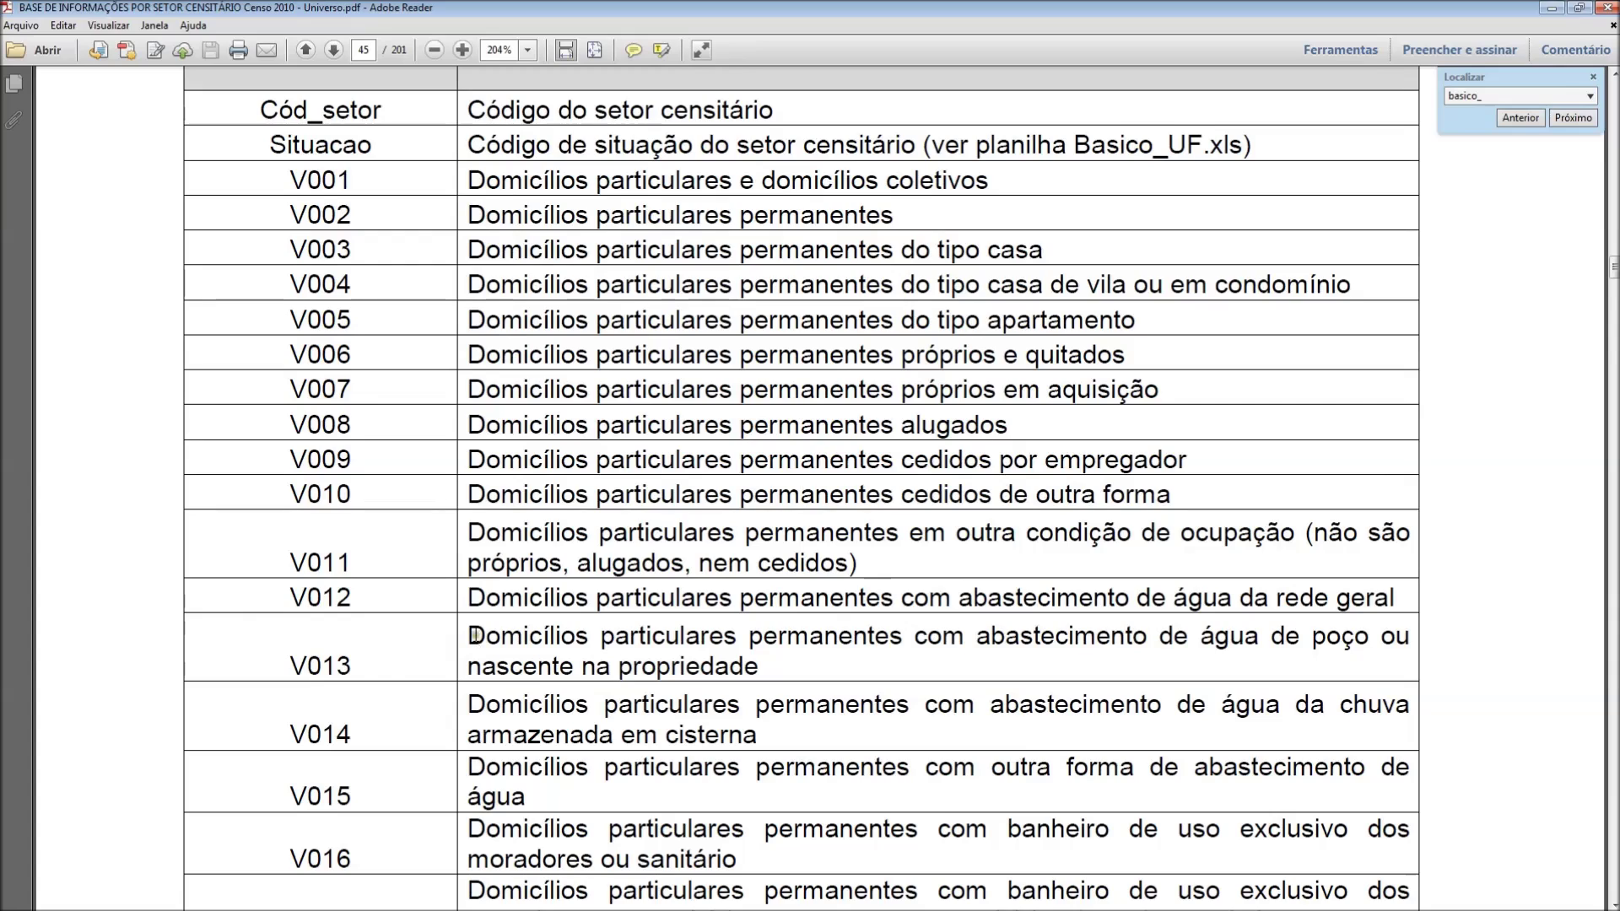
pyautogui.moveTo(476, 599); pyautogui.dragTo(1383, 595)
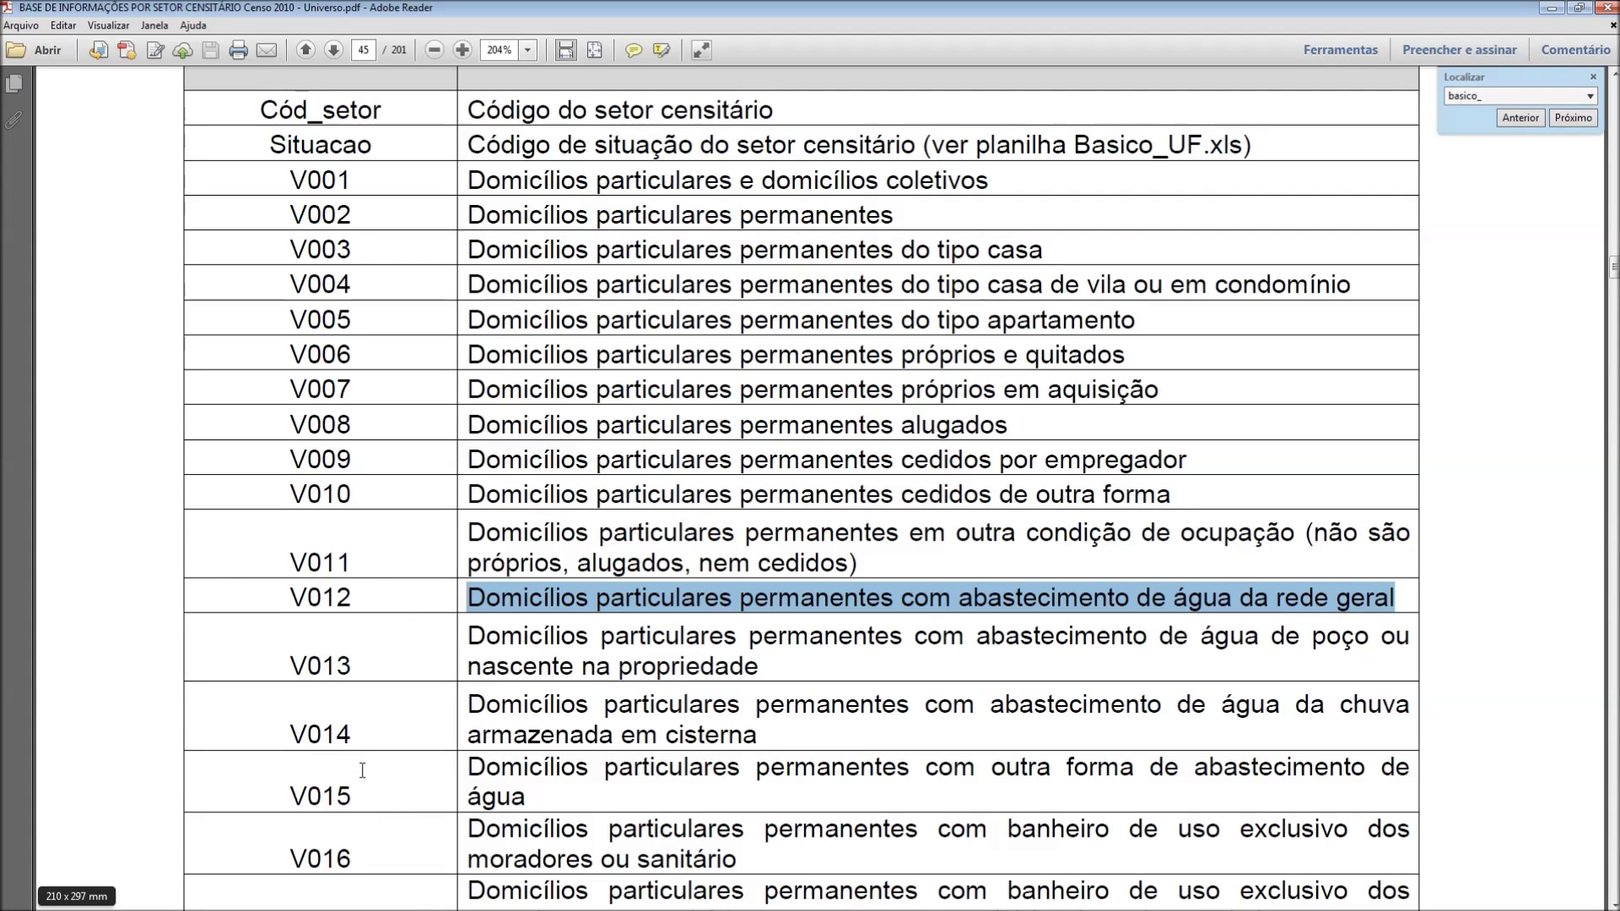
# Highlight the V017 description on sewage via the general network and read on through the remaining sanitation and bathroom variables.
pyautogui.scroll(-1, 448, 798)
pyautogui.scroll(-3, 448, 798)
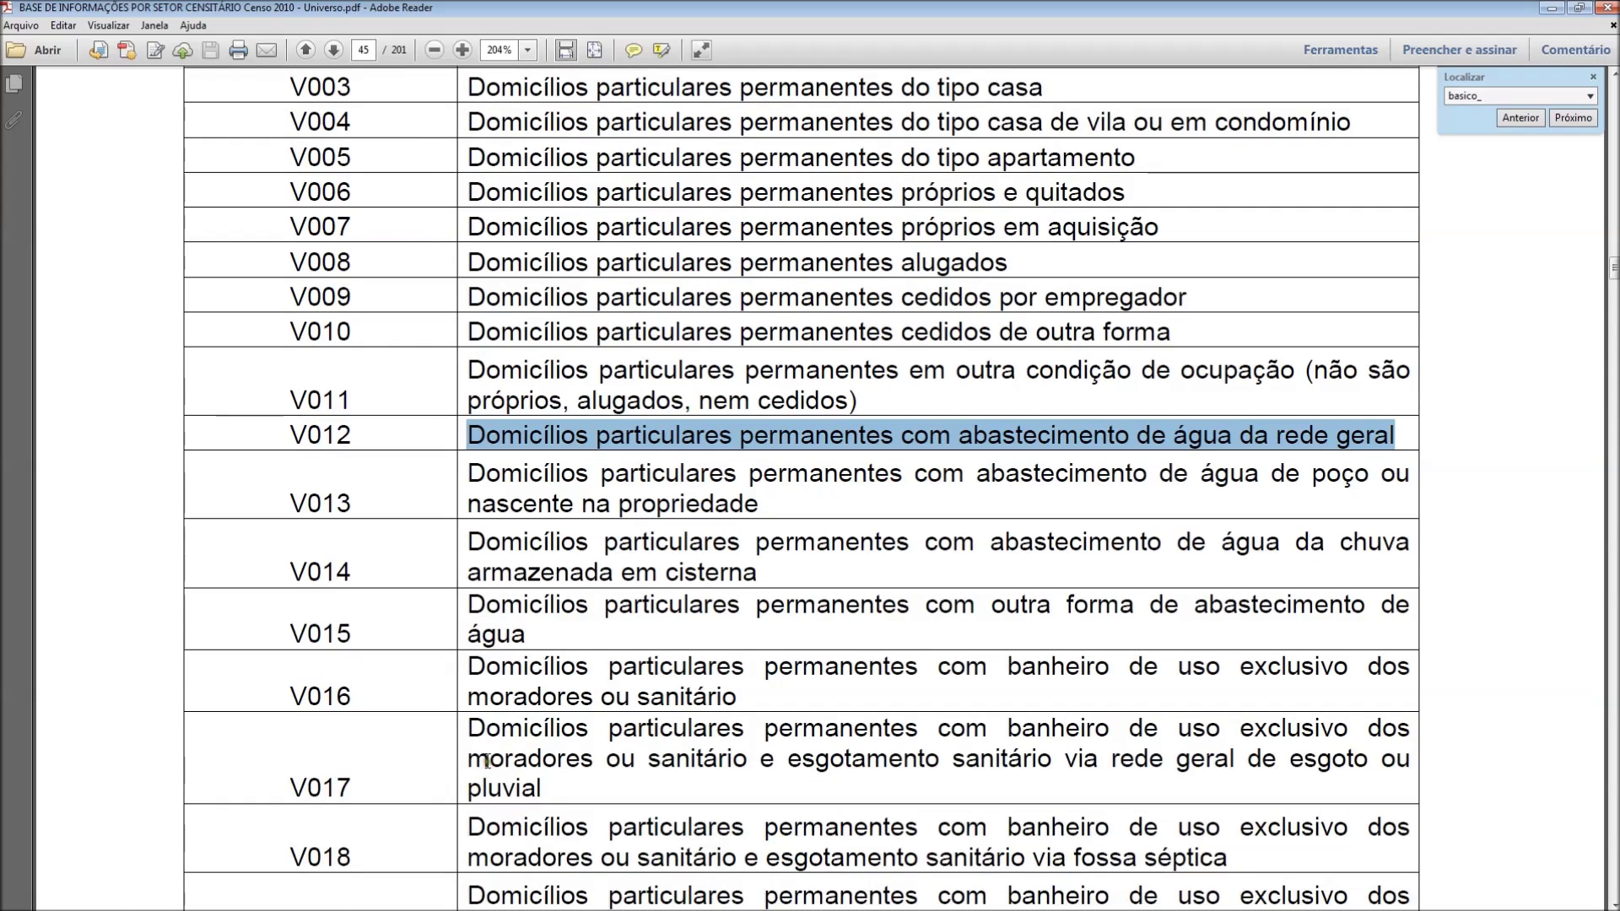
pyautogui.moveTo(475, 734); pyautogui.dragTo(515, 780)
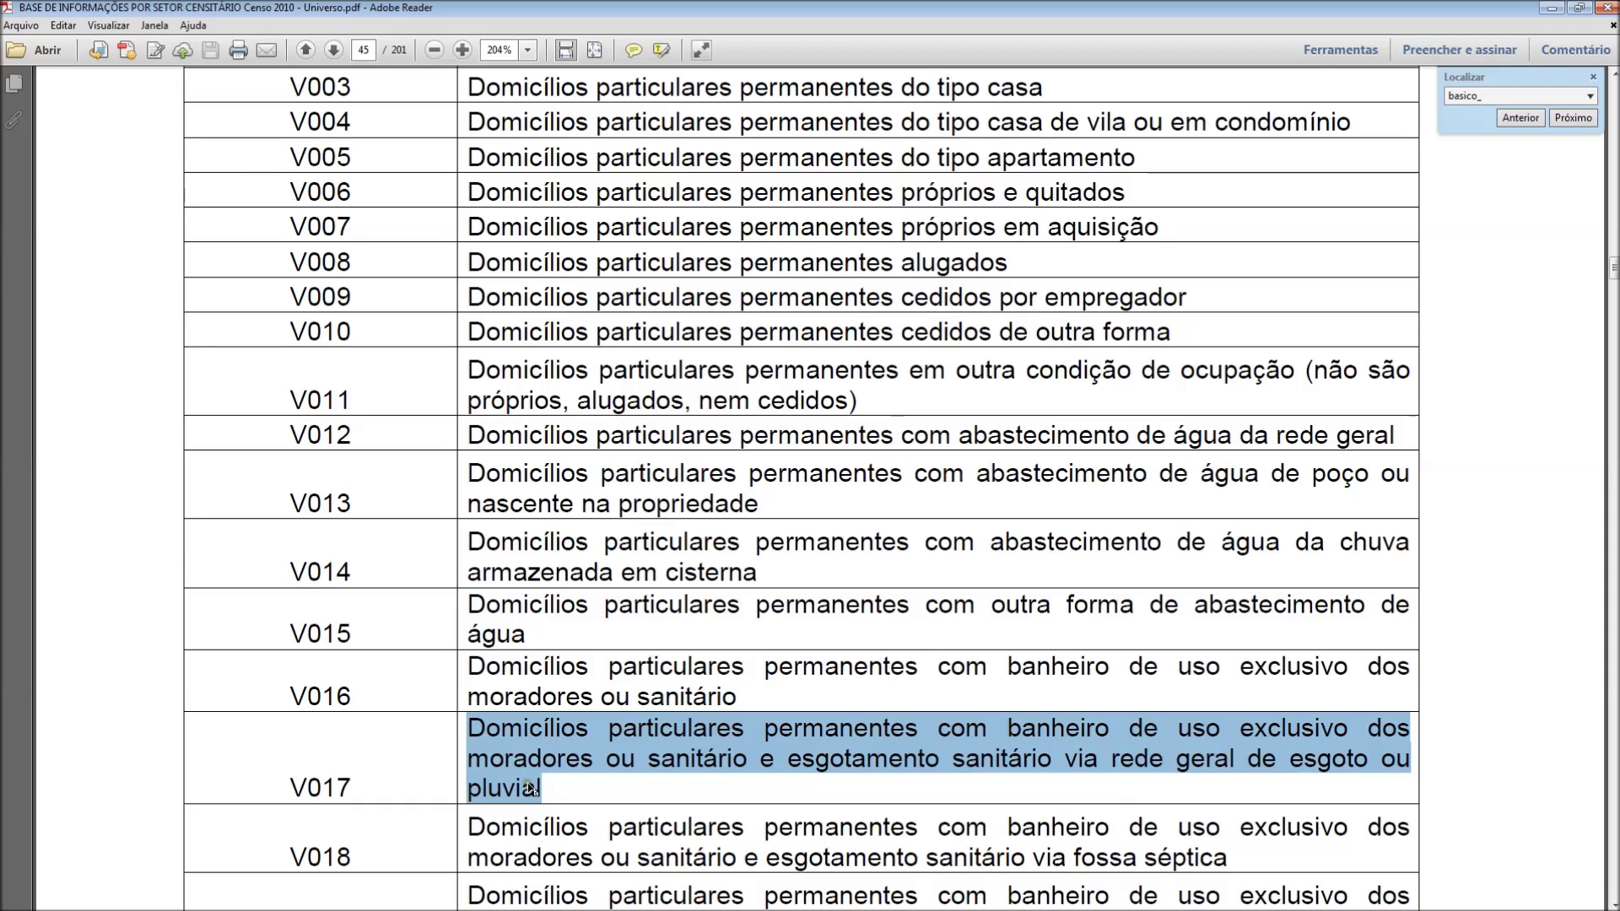
pyautogui.scroll(-10, 532, 789)
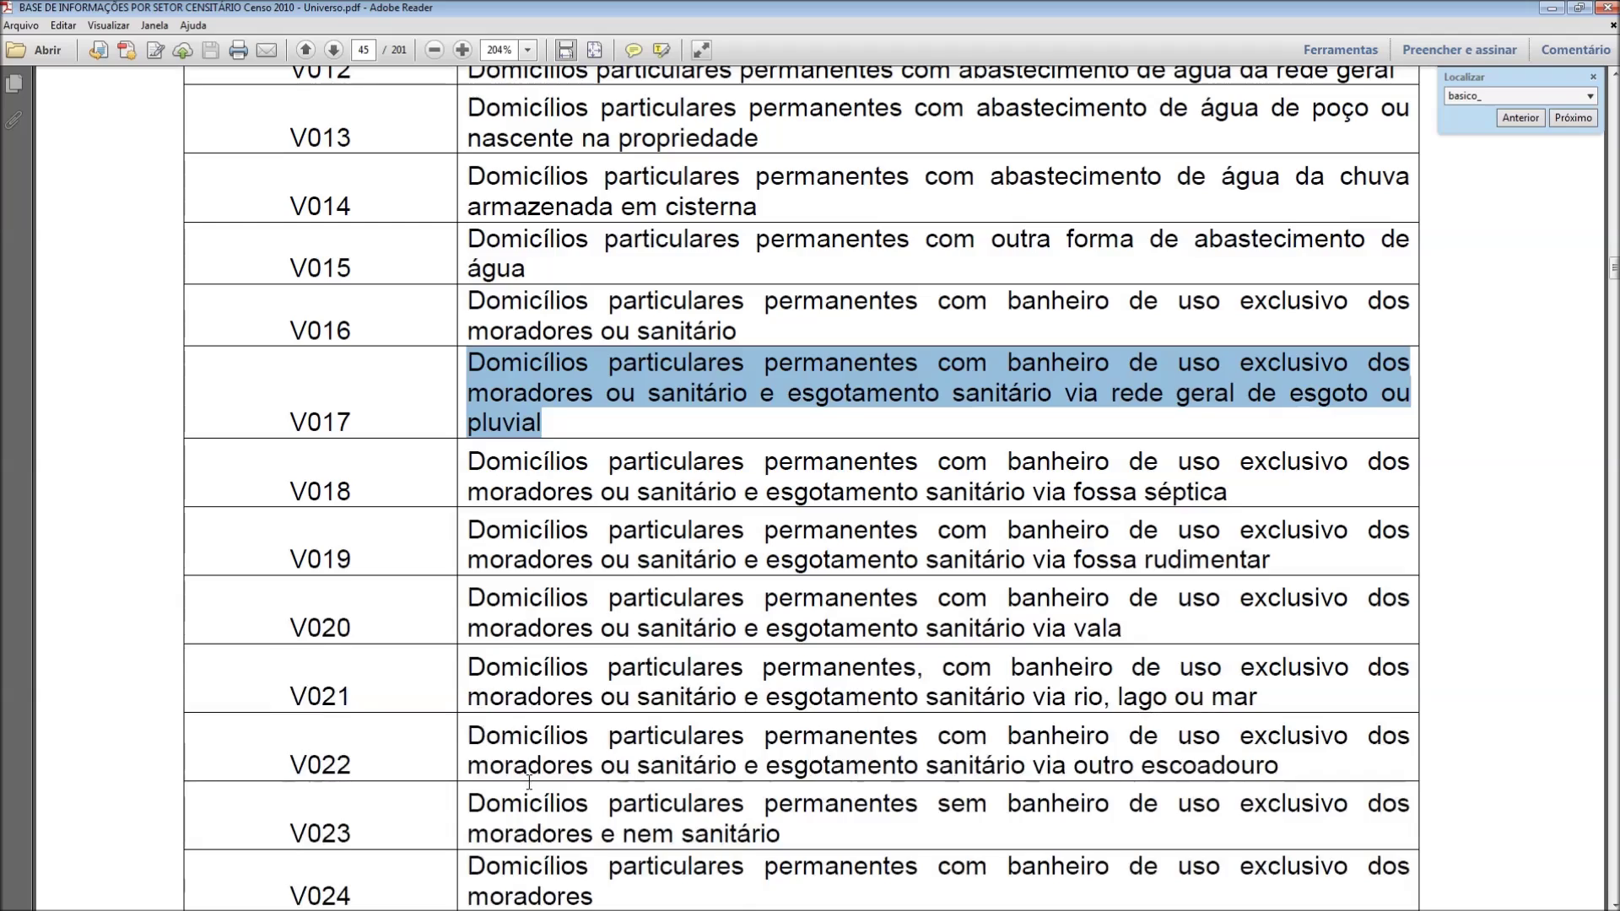
pyautogui.scroll(-10, 529, 782)
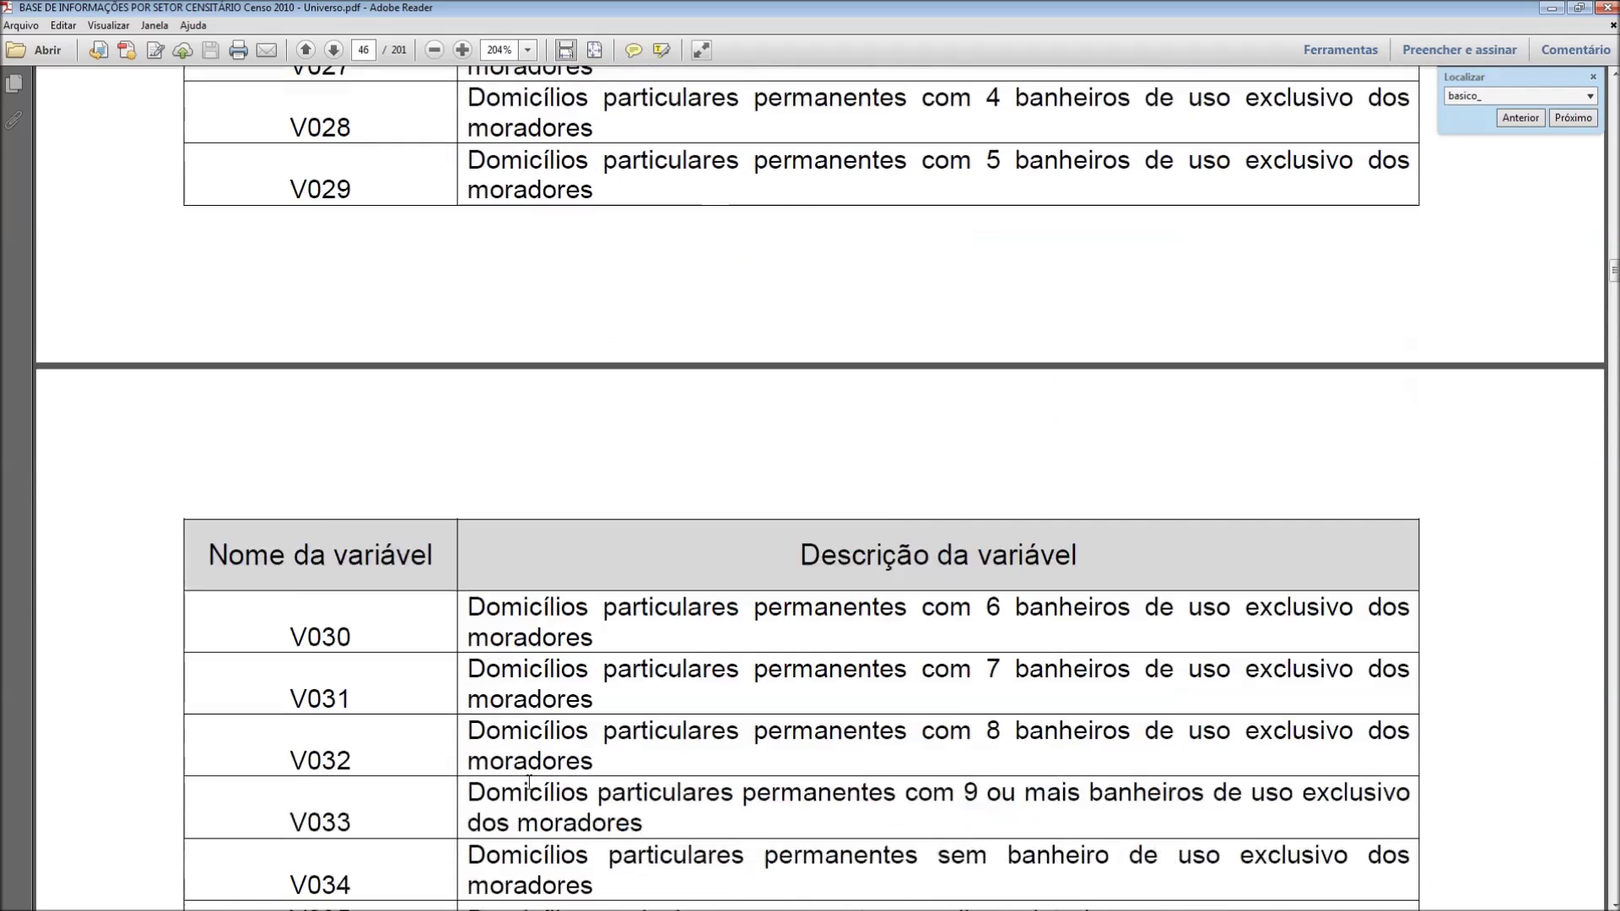
# Highlight the V035 description on collected garbage and read on through the remaining garbage disposal variables.
pyautogui.scroll(-2, 529, 782)
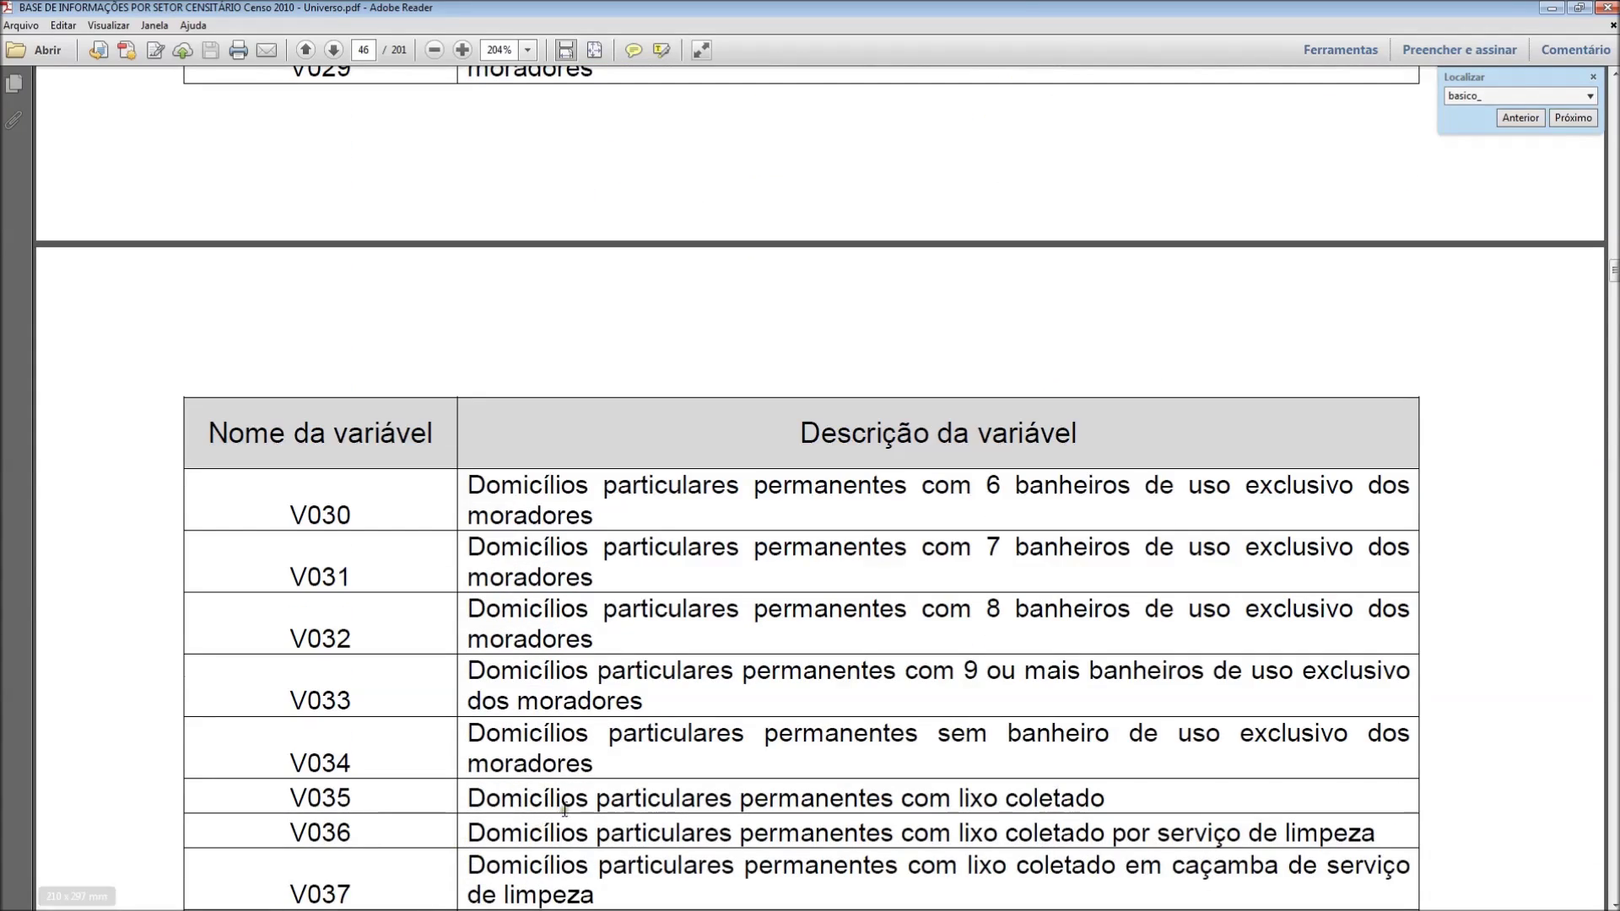
pyautogui.moveTo(1112, 801); pyautogui.dragTo(467, 805)
pyautogui.click(628, 841)
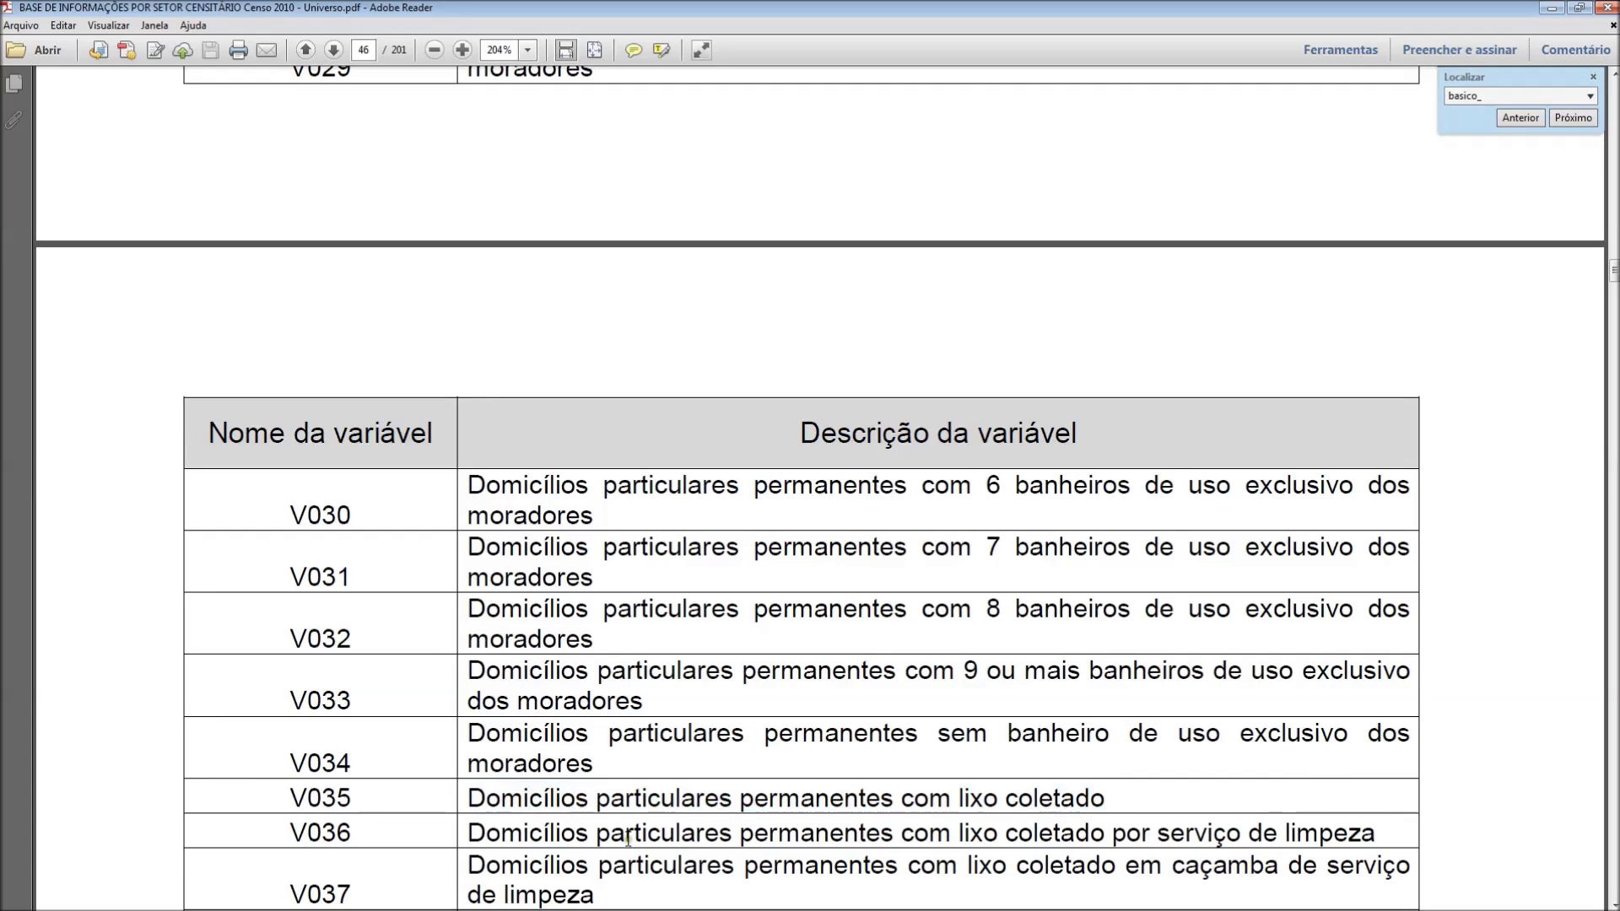
pyautogui.scroll(-3, 630, 836)
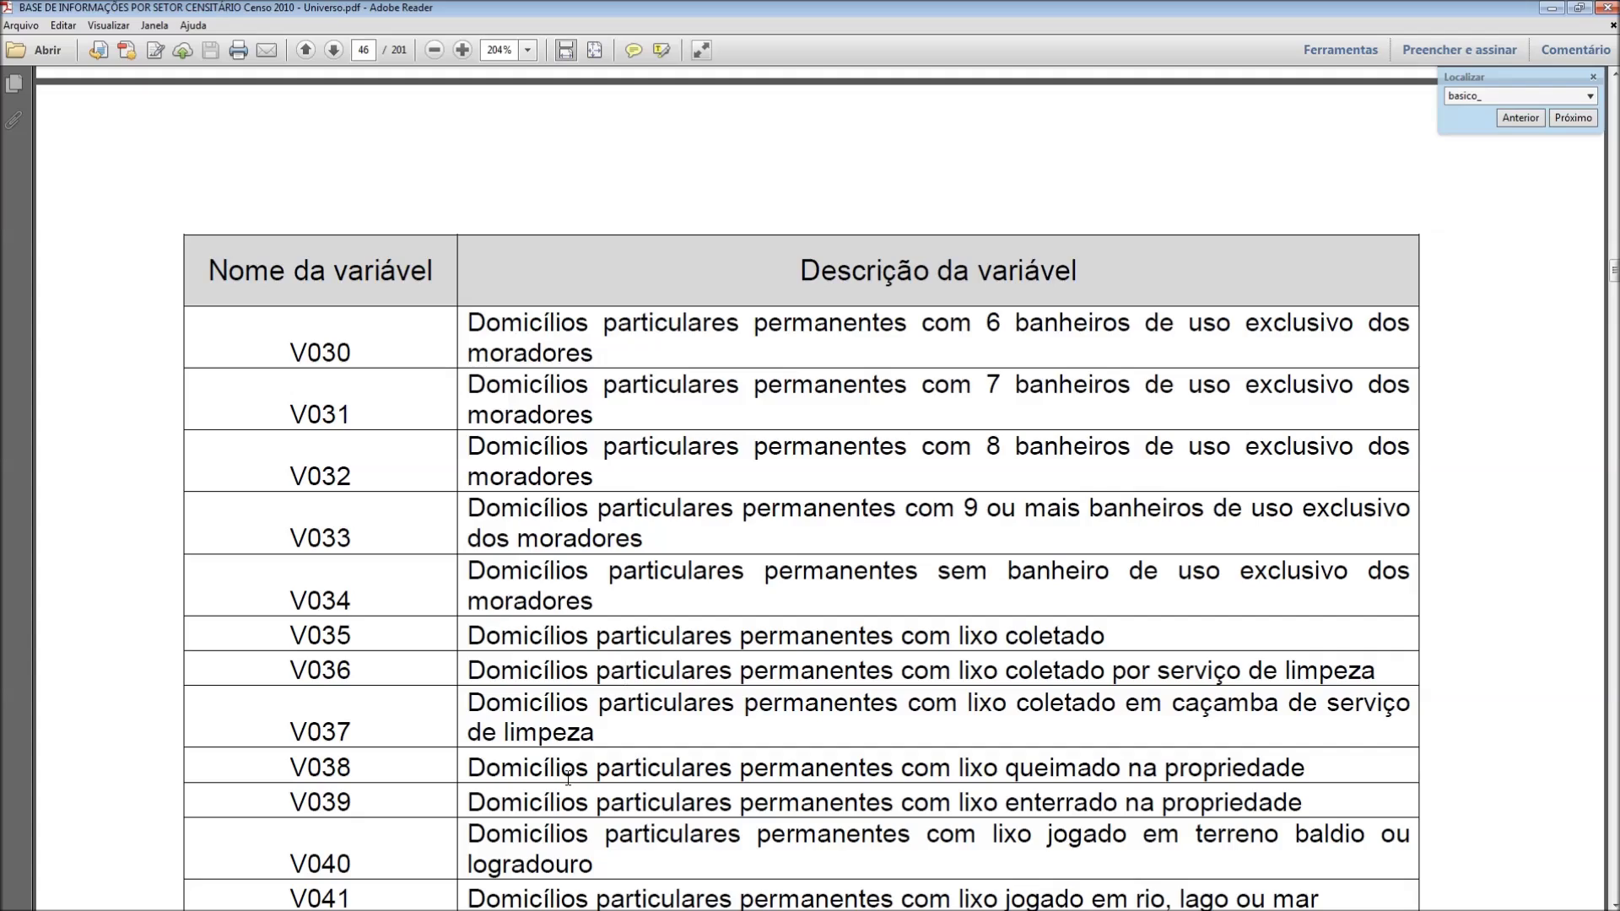
# Return to the start of the section 6.2 table and highlight "Domicílios particulares" and "domicílios coletivos" in the V001 description.
pyautogui.scroll(15, 500, 734)
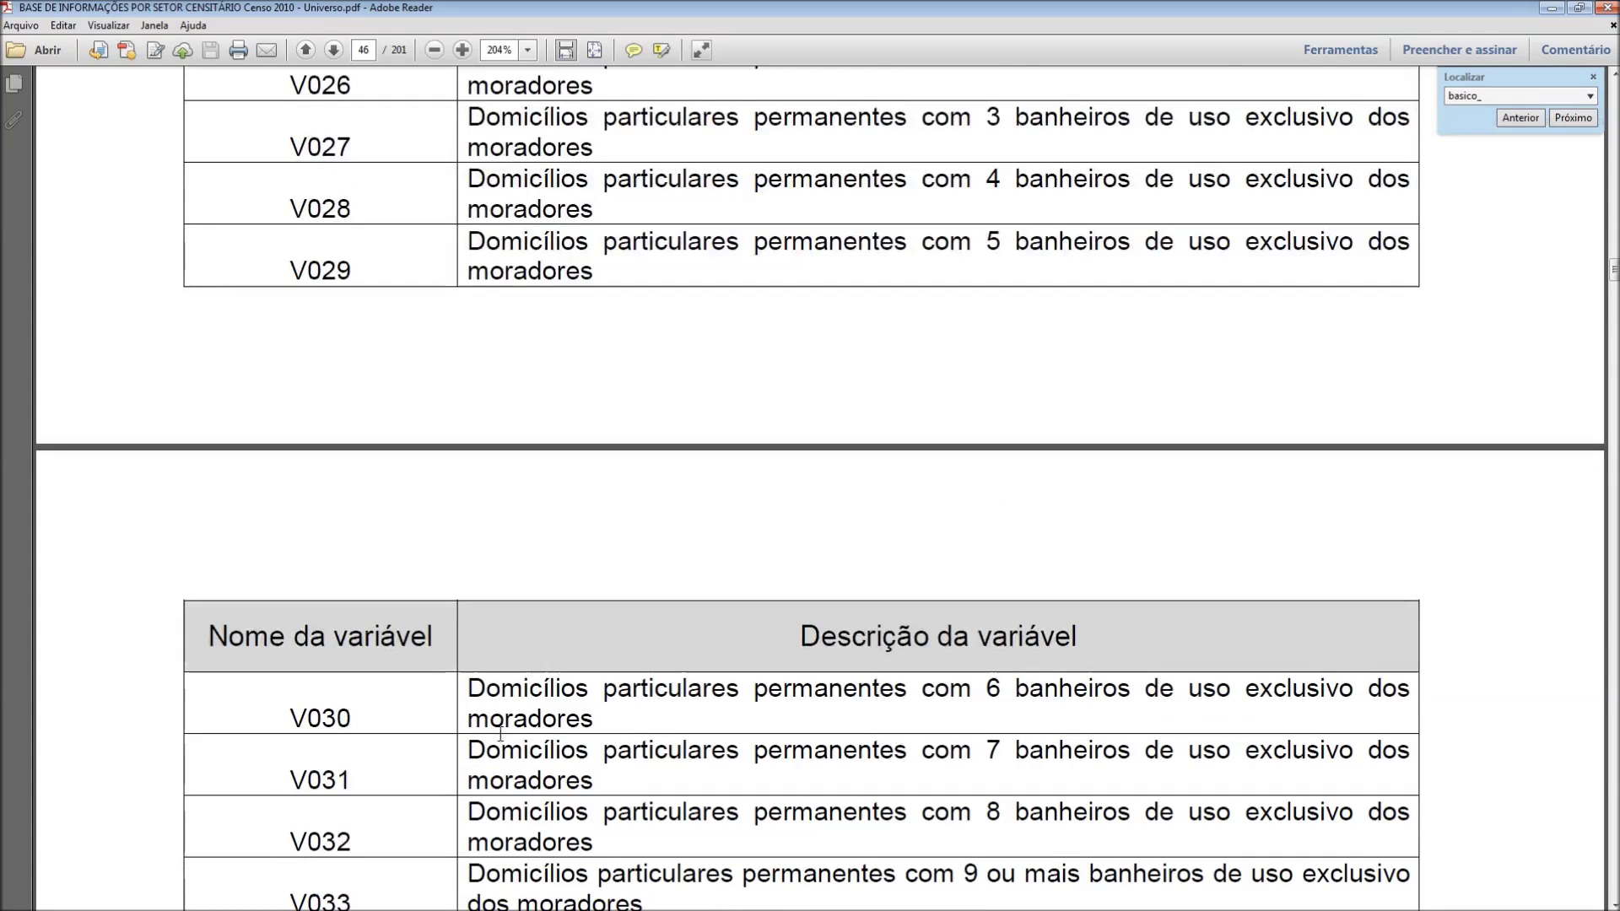
pyautogui.scroll(10, 500, 733)
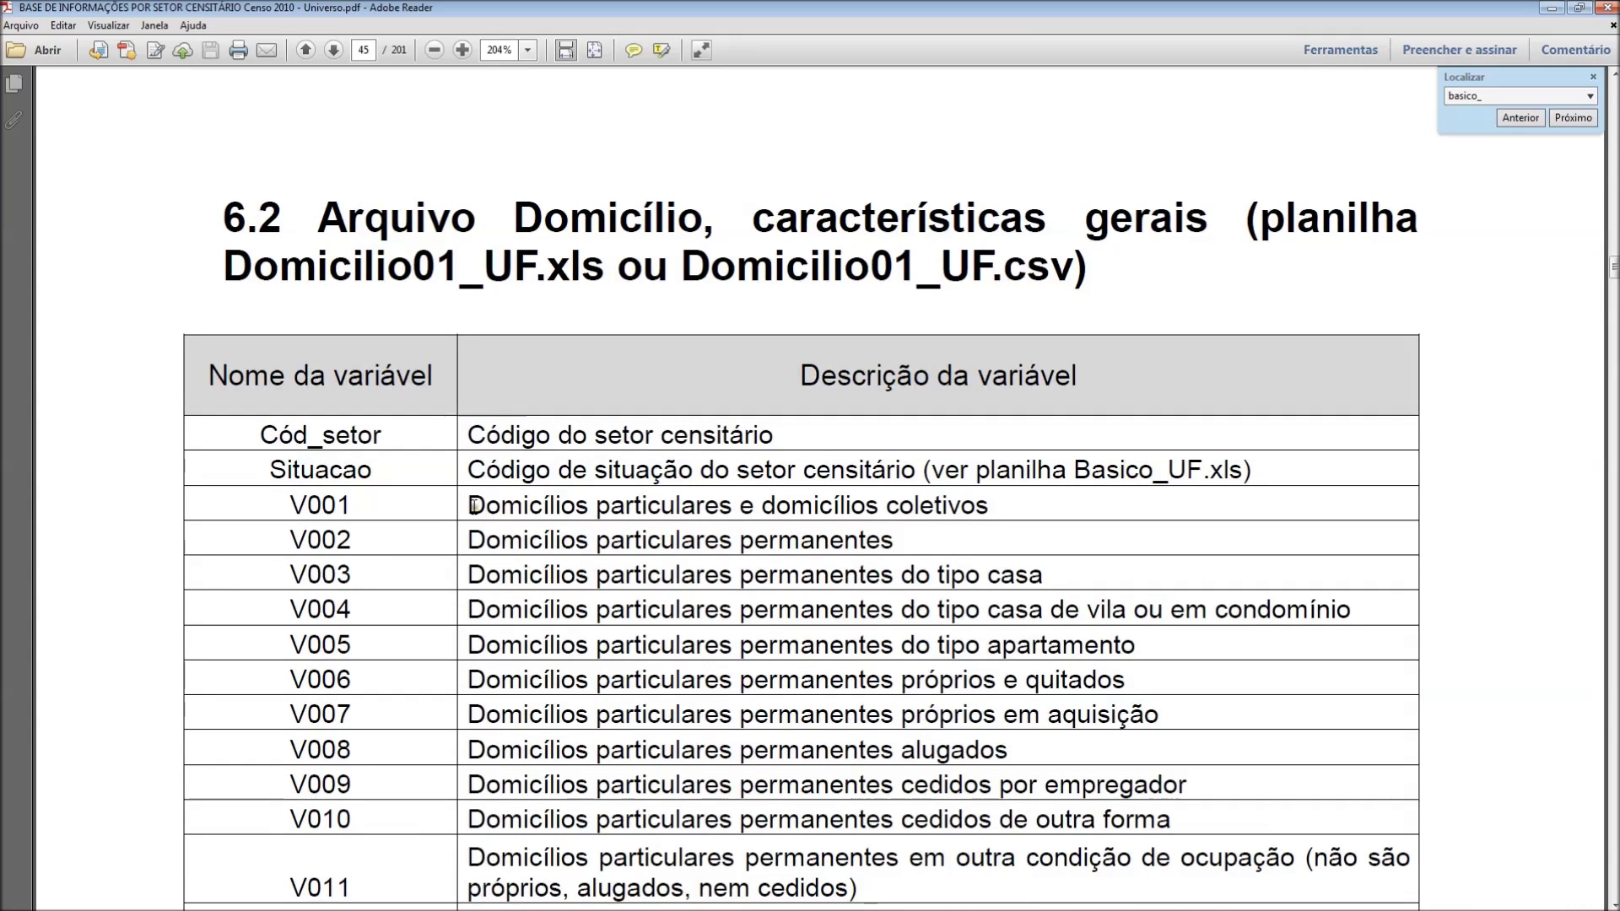
pyautogui.moveTo(467, 505); pyautogui.dragTo(657, 501)
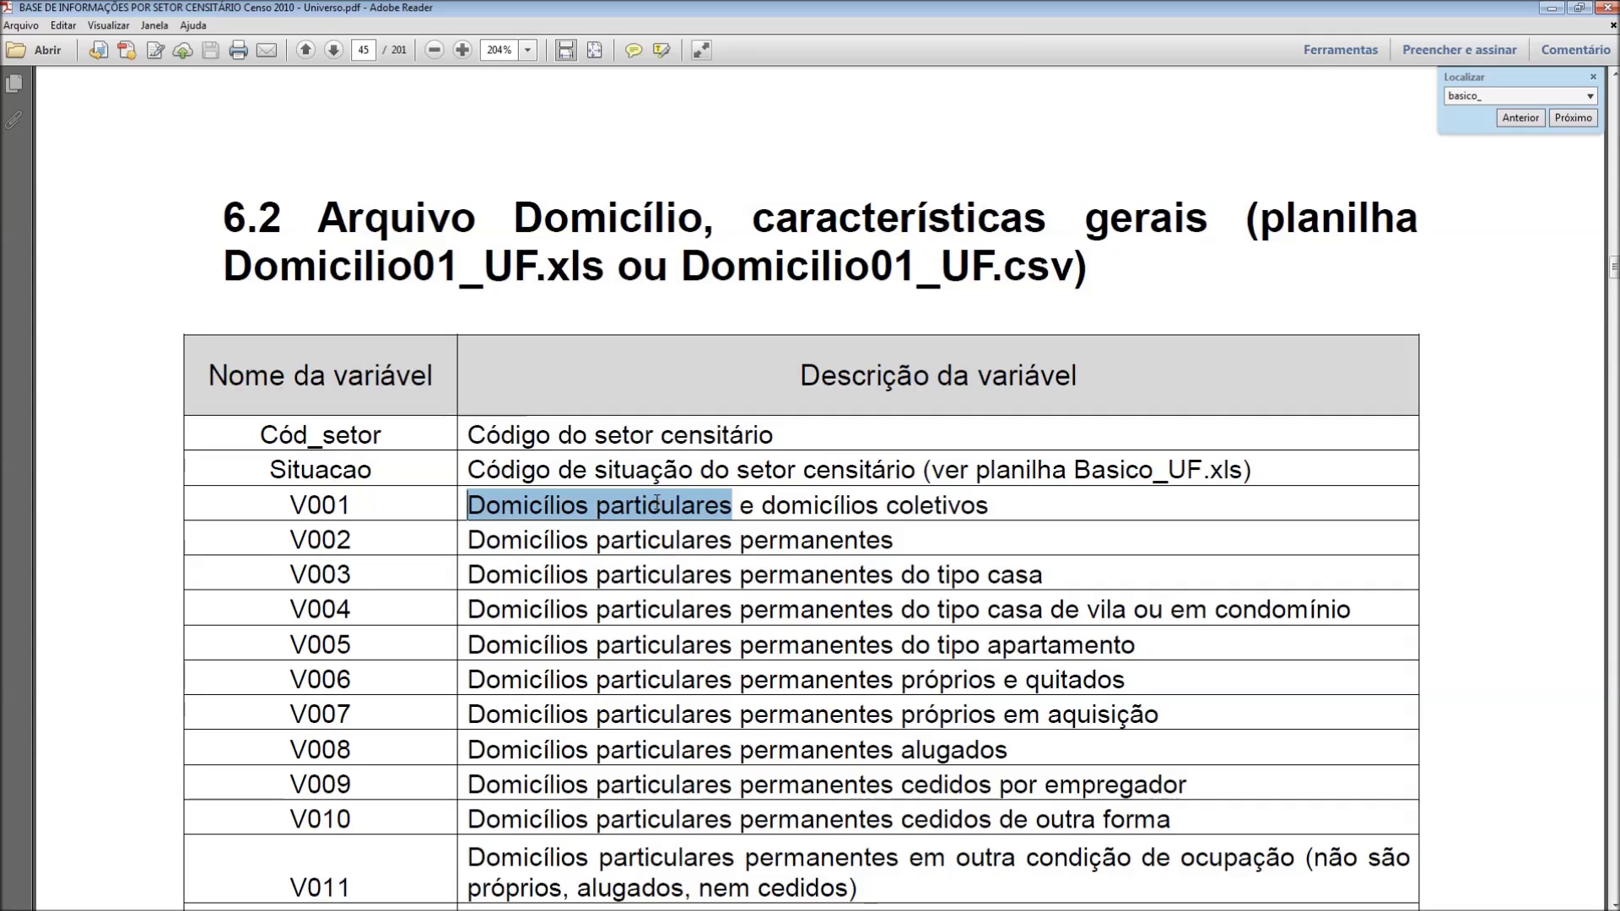
pyautogui.moveTo(764, 504); pyautogui.dragTo(928, 505)
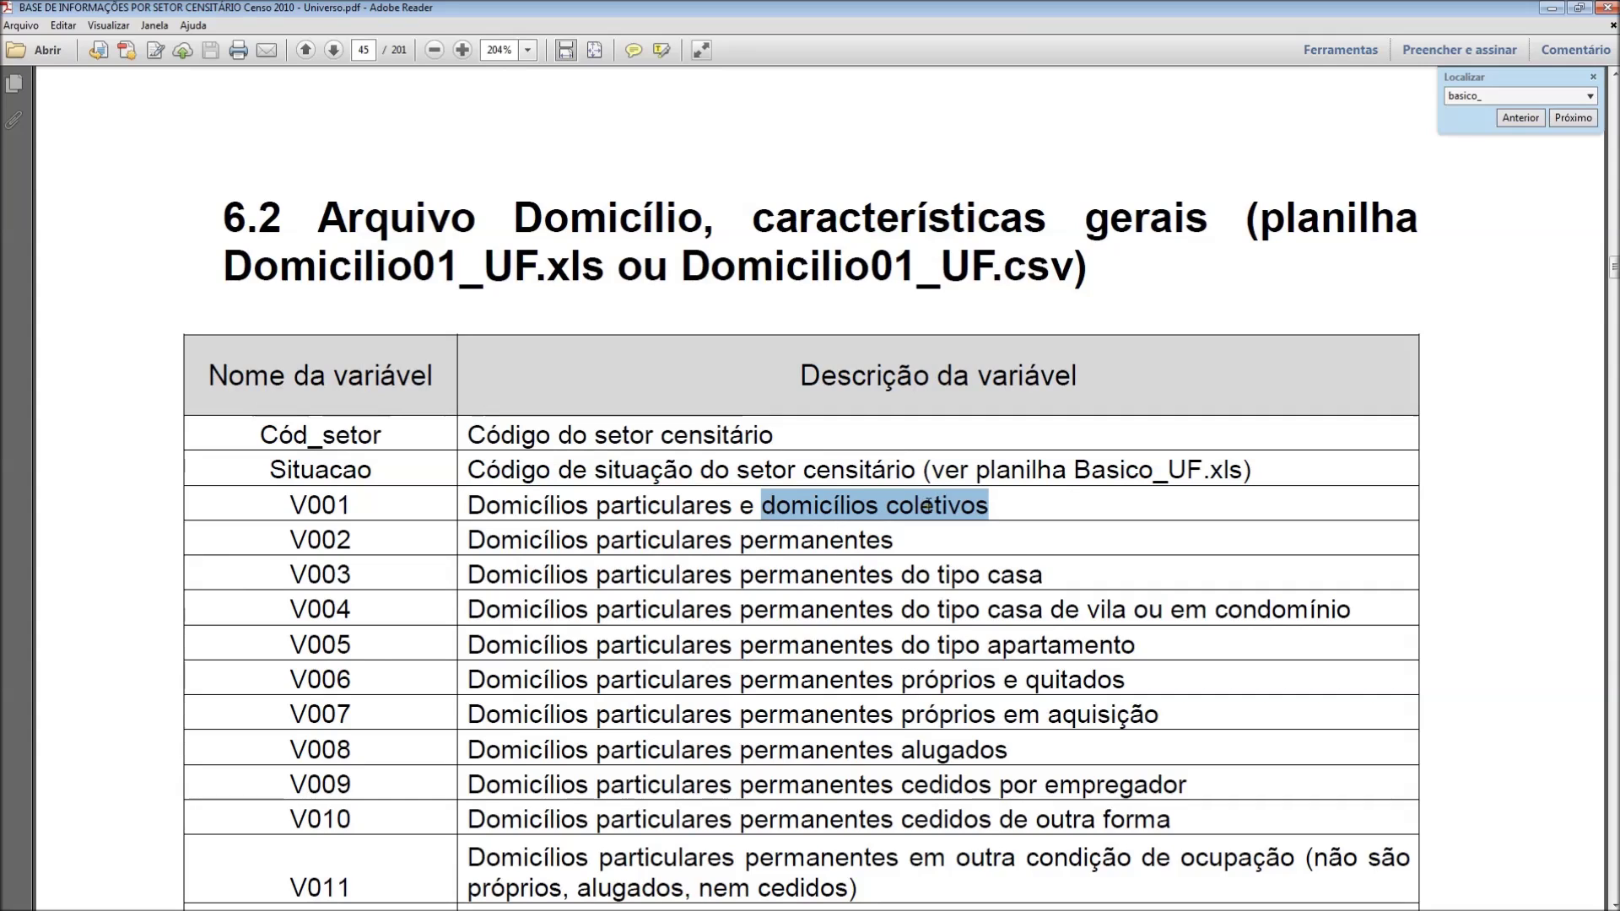
pyautogui.click(951, 538)
pyautogui.moveTo(761, 504); pyautogui.dragTo(908, 510)
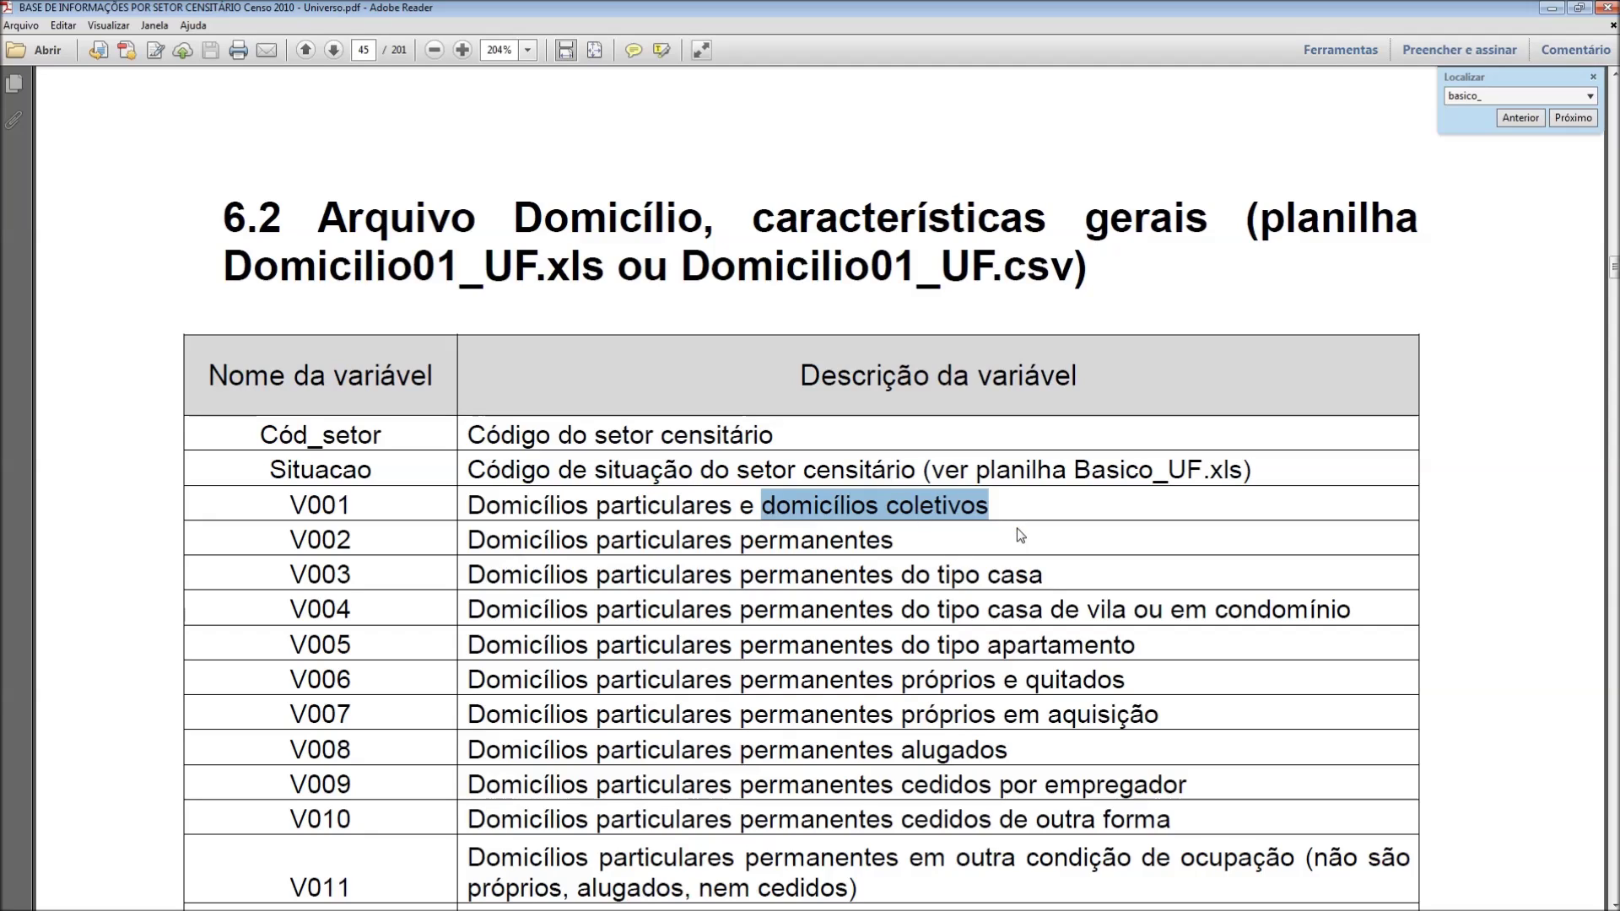
pyautogui.click(1006, 507)
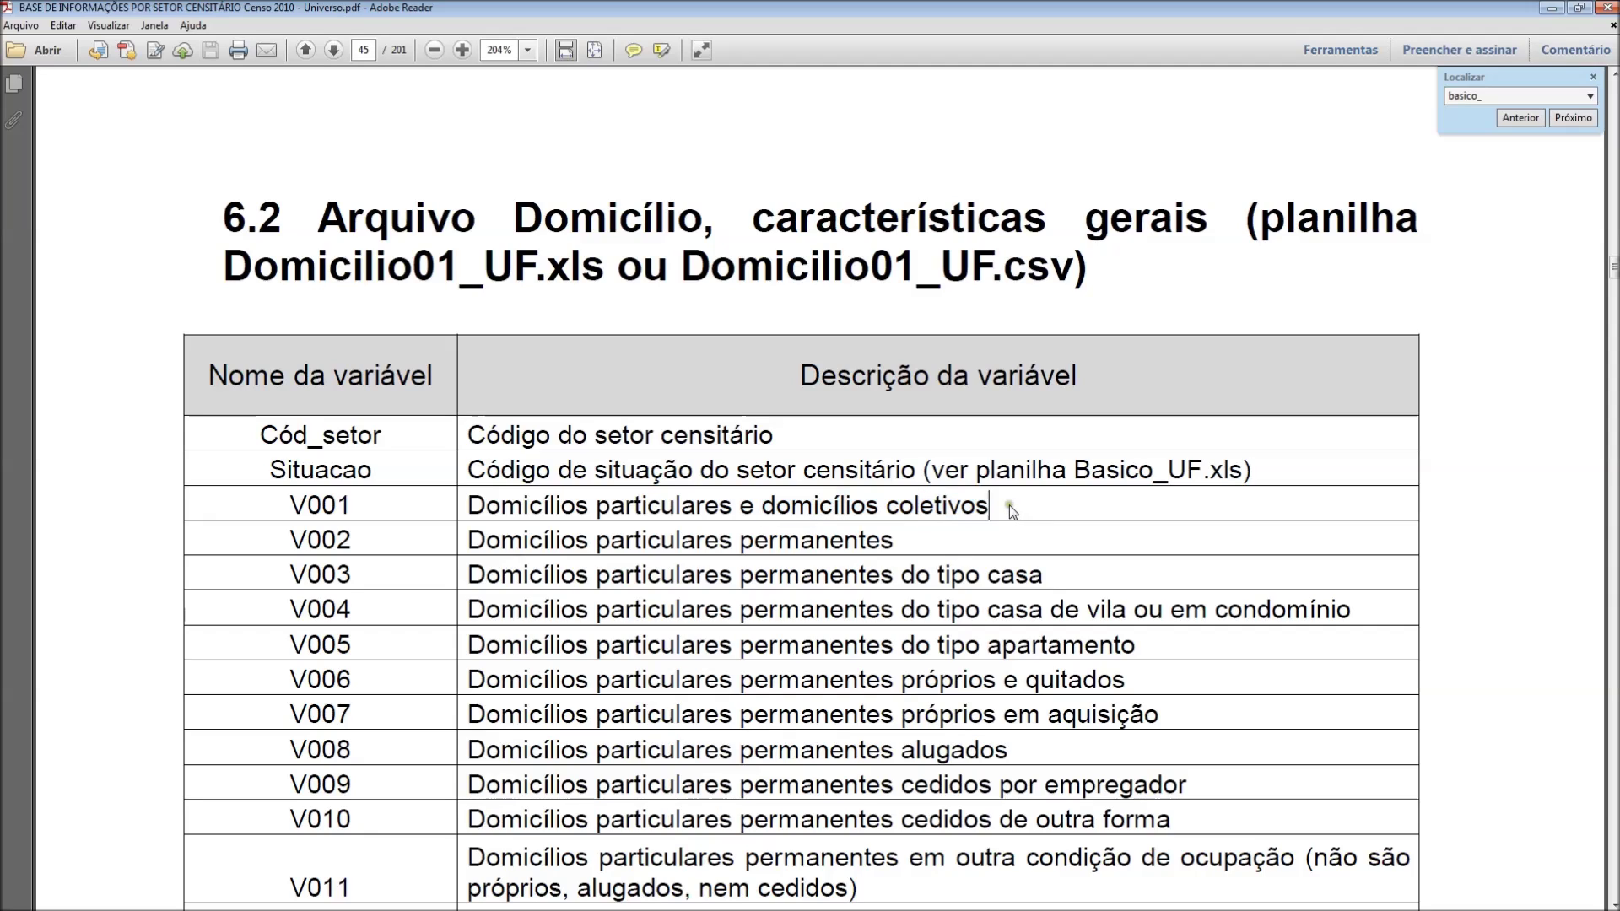
pyautogui.moveTo(766, 504); pyautogui.dragTo(919, 504)
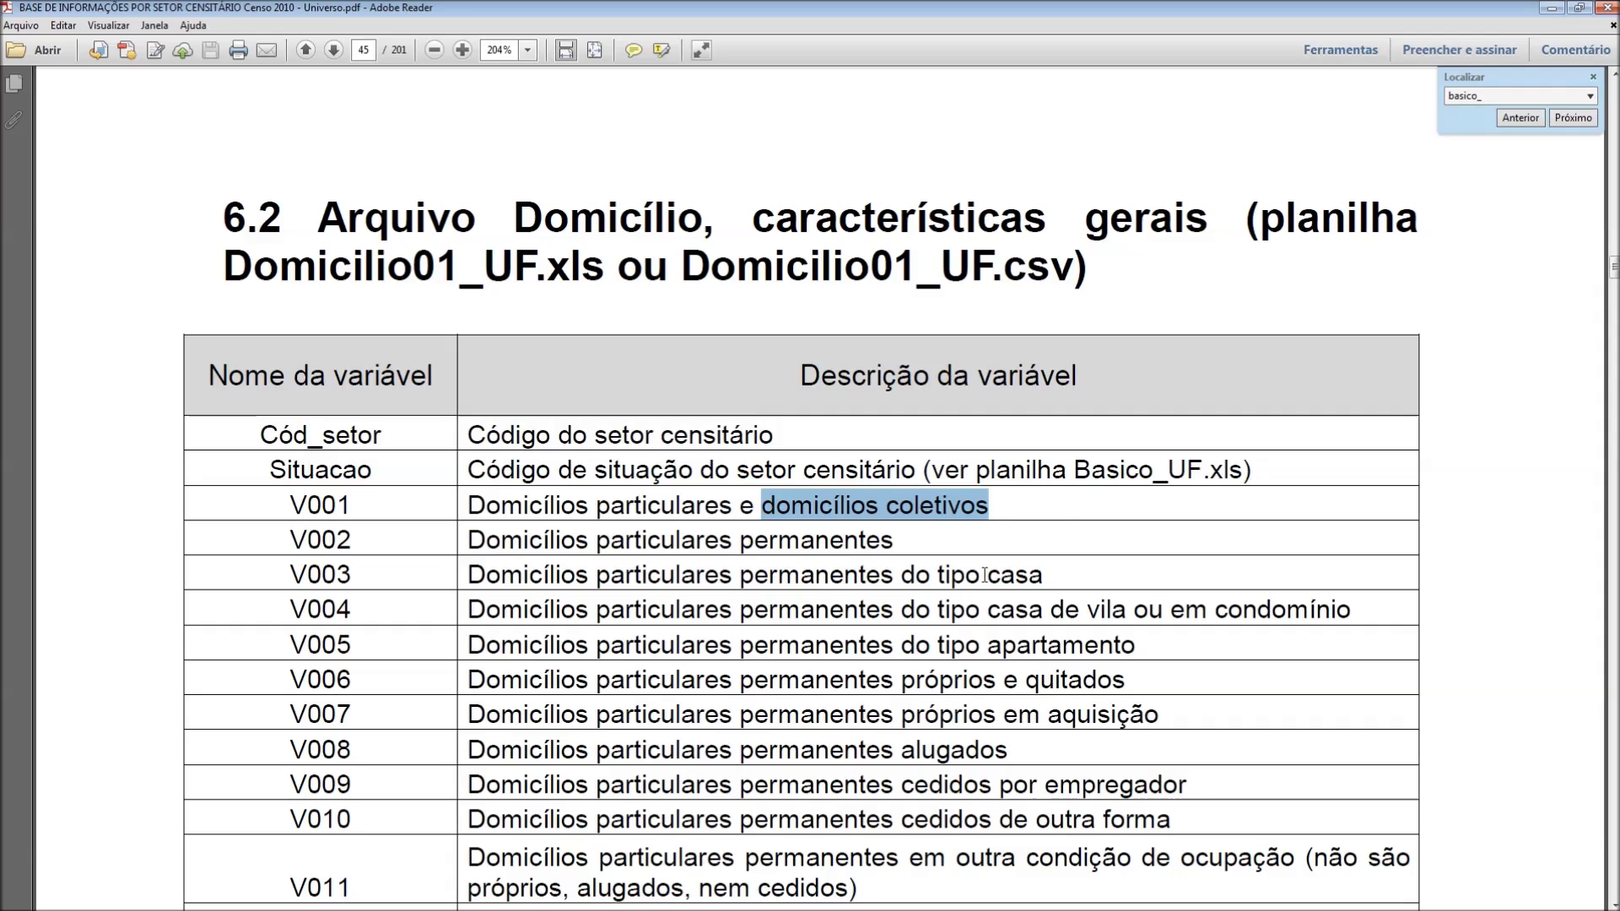
pyautogui.click(1003, 504)
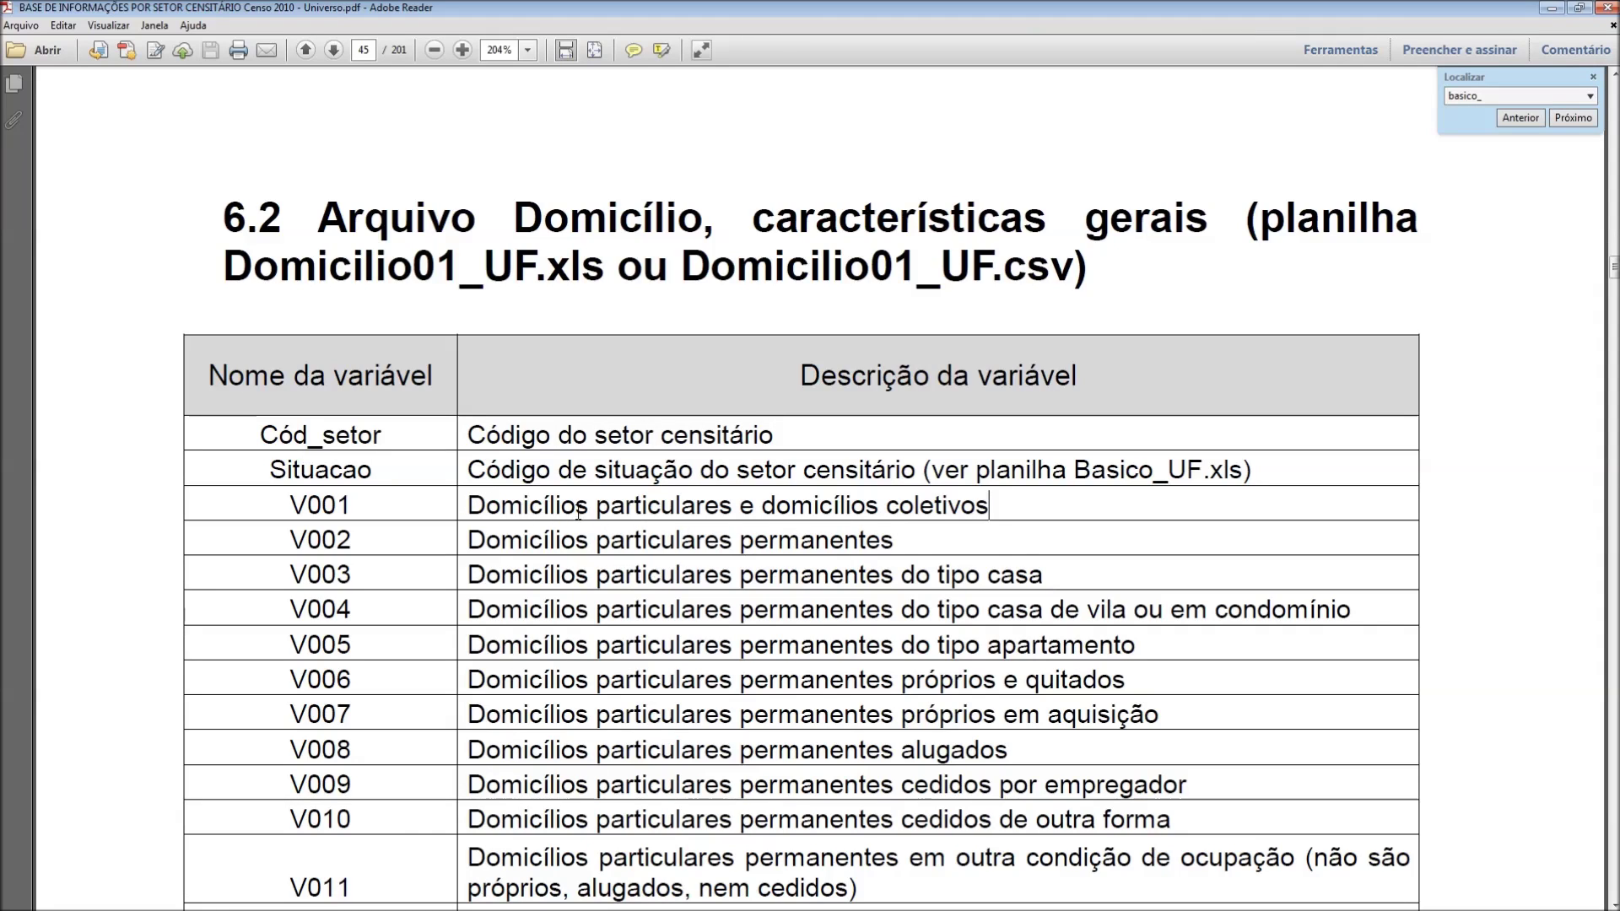
# Go to page 18 and highlight the "Domicílio particular" and "Domicílio particular permanente" definition headings.
pyautogui.click(366, 51)
pyautogui.press('Return')
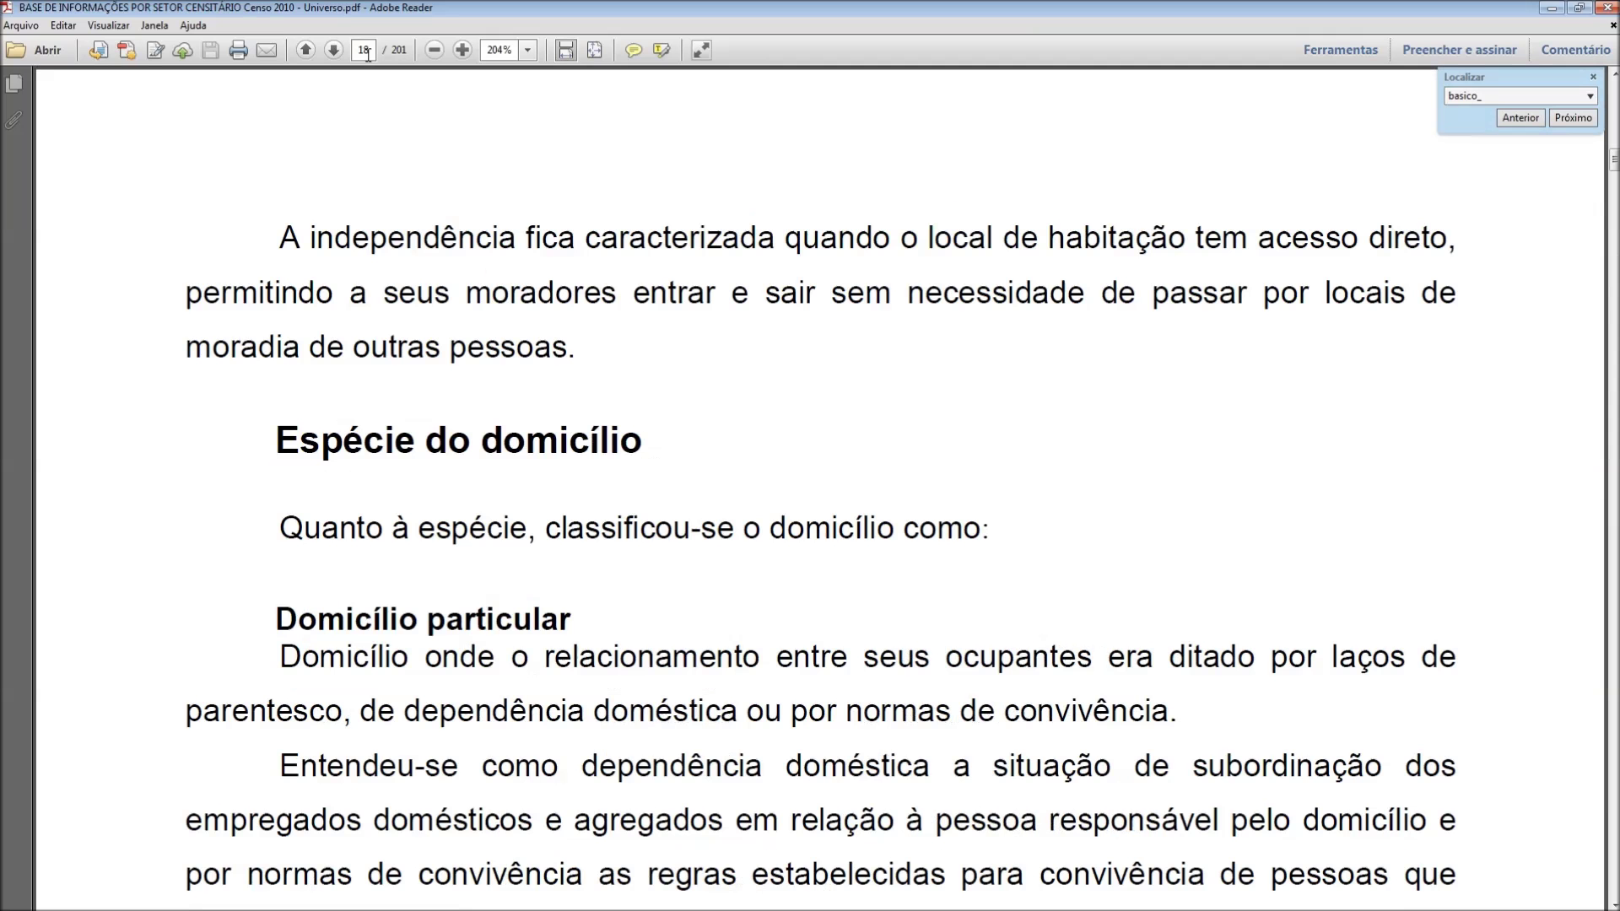
pyautogui.scroll(-4, 518, 181)
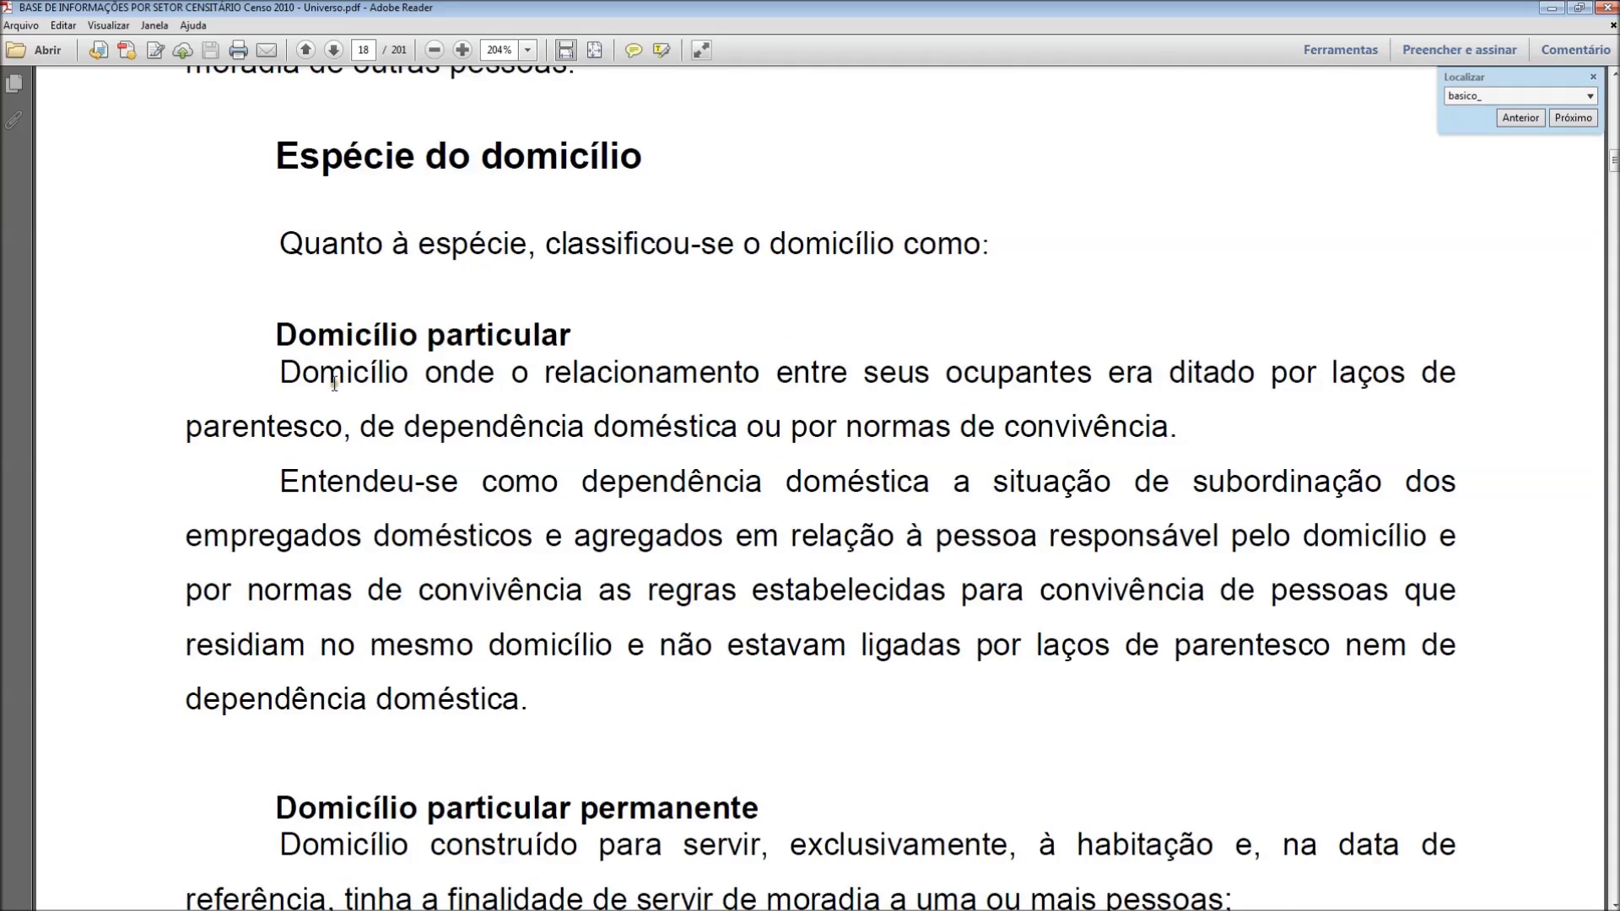
pyautogui.moveTo(278, 334); pyautogui.dragTo(498, 326)
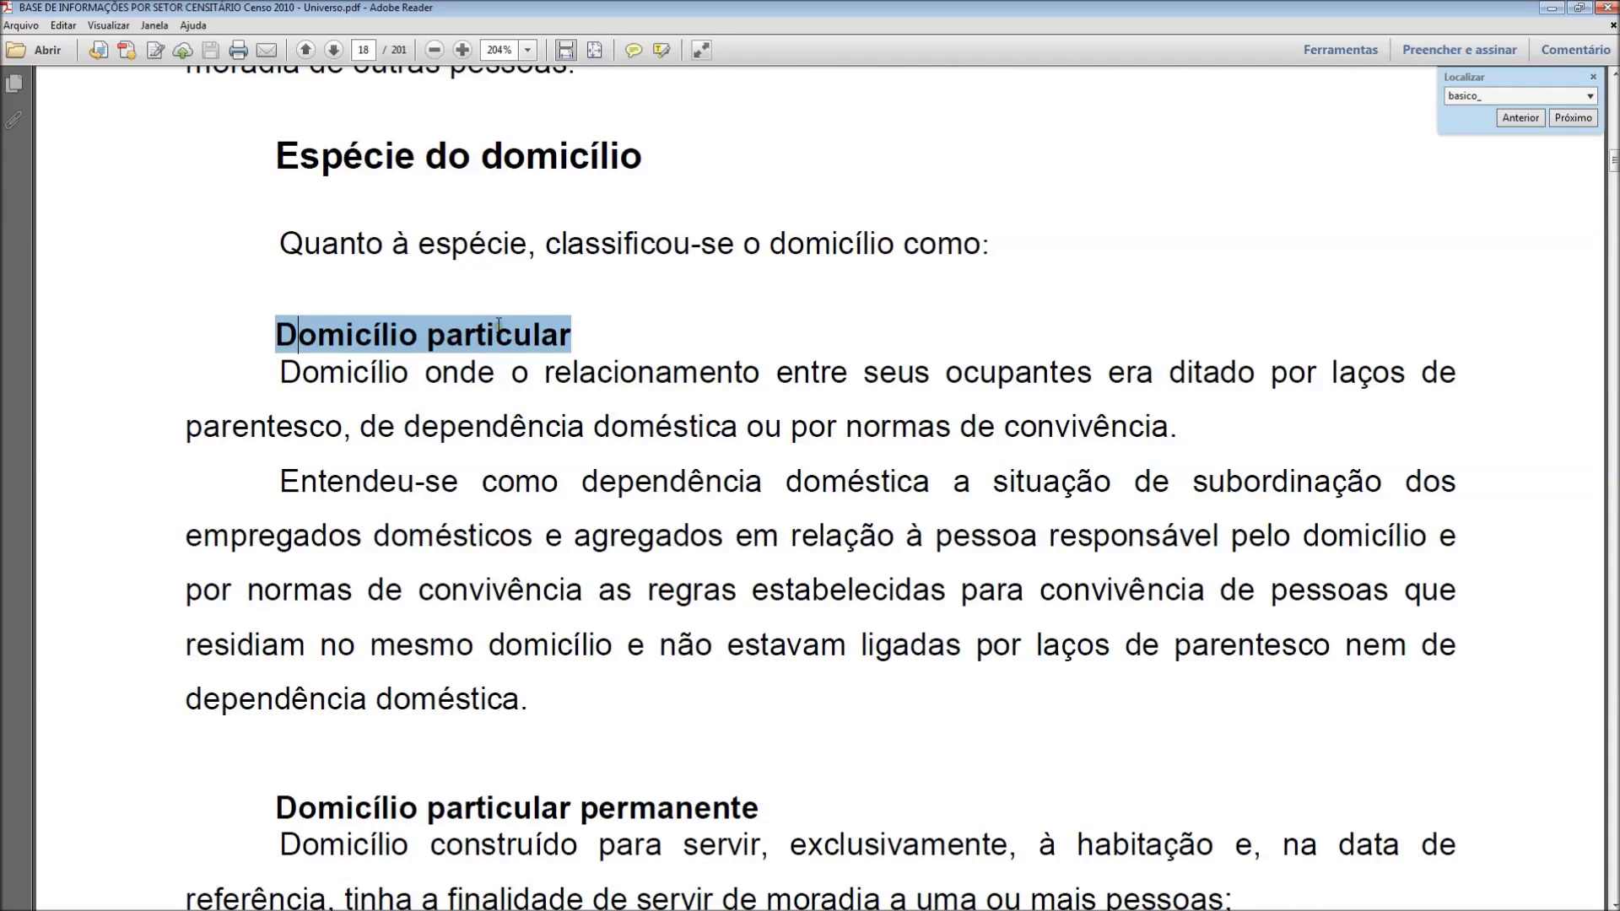
pyautogui.scroll(-1, 777, 766)
pyautogui.scroll(-3, 777, 767)
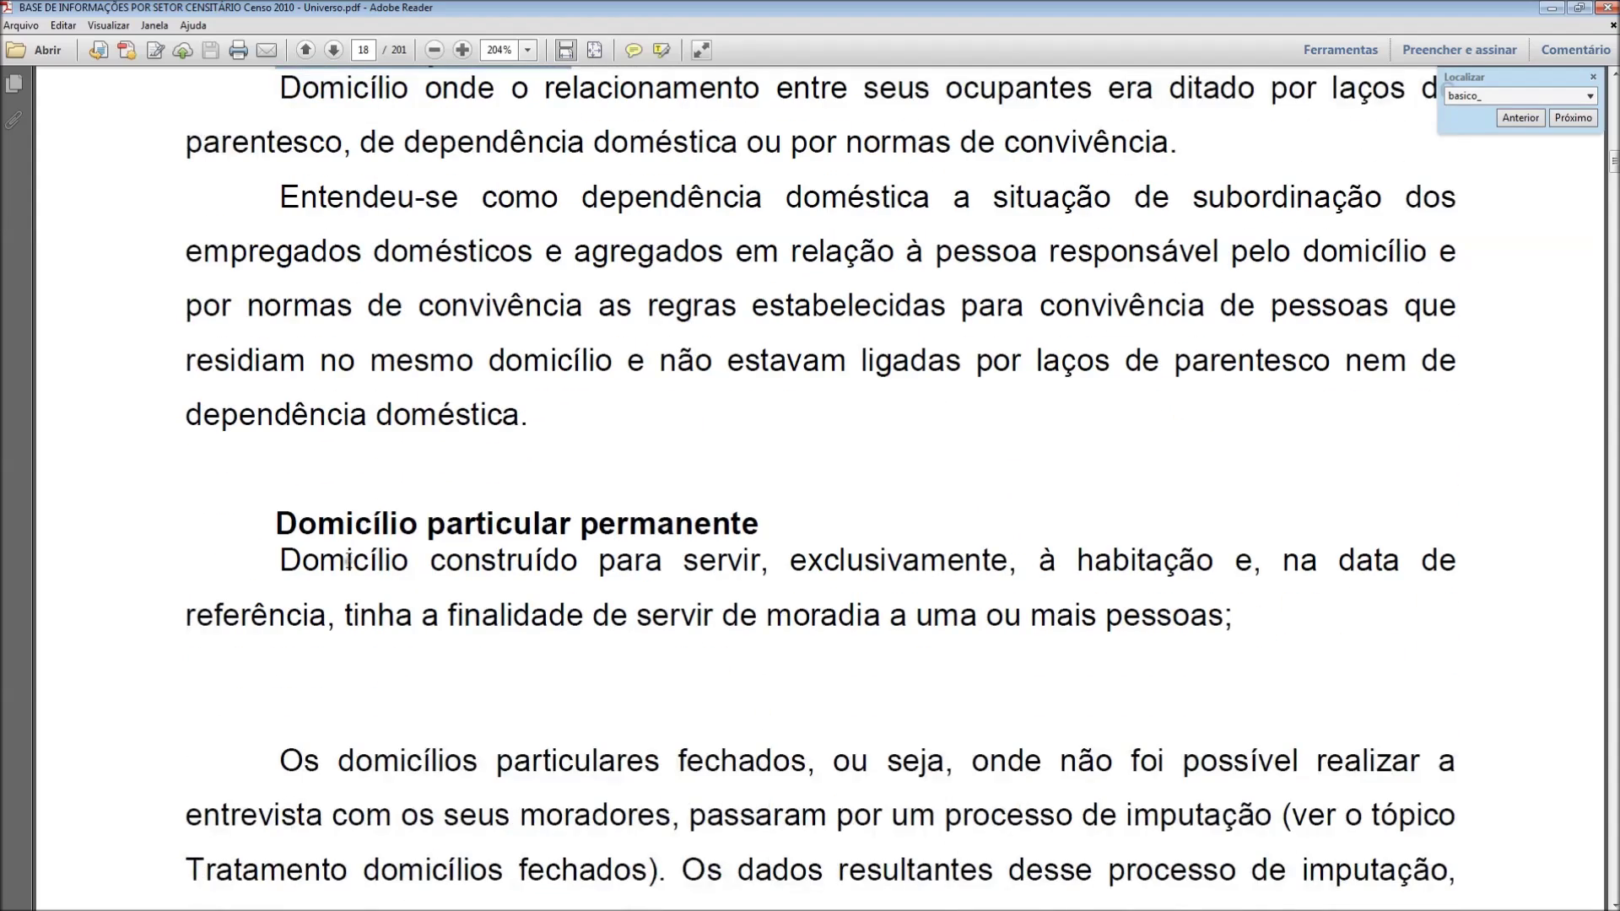
pyautogui.moveTo(281, 533); pyautogui.dragTo(667, 527)
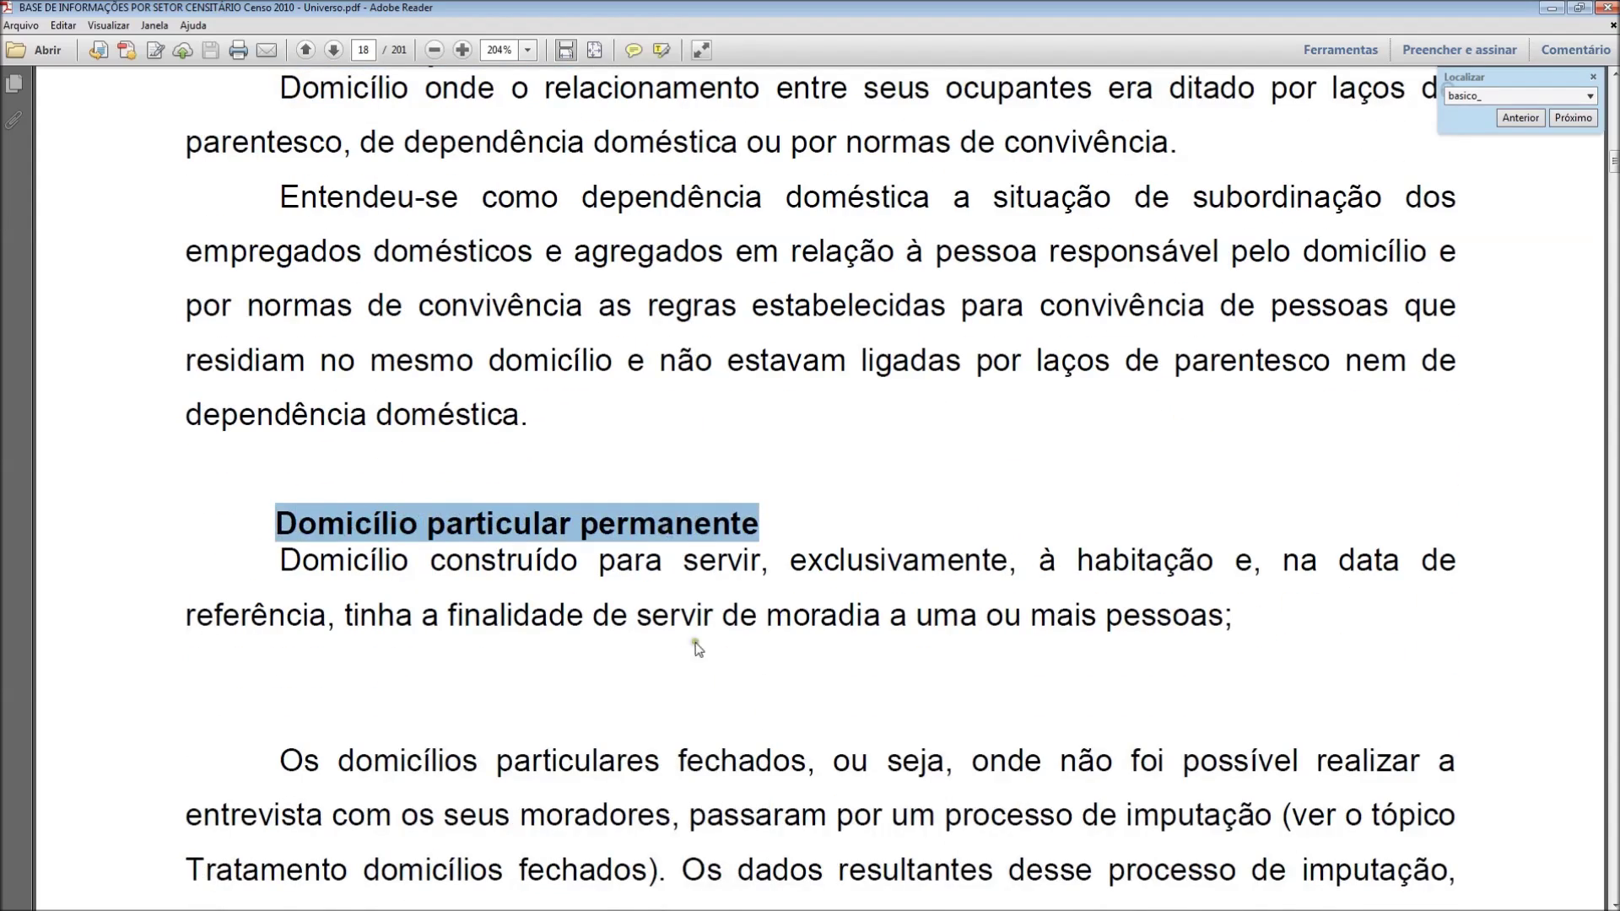
# Highlight the "Domicílio coletivo" heading and the examples in its definition, from "hotéis" through "clínicas".
pyautogui.scroll(-2, 826, 726)
pyautogui.scroll(-5, 827, 725)
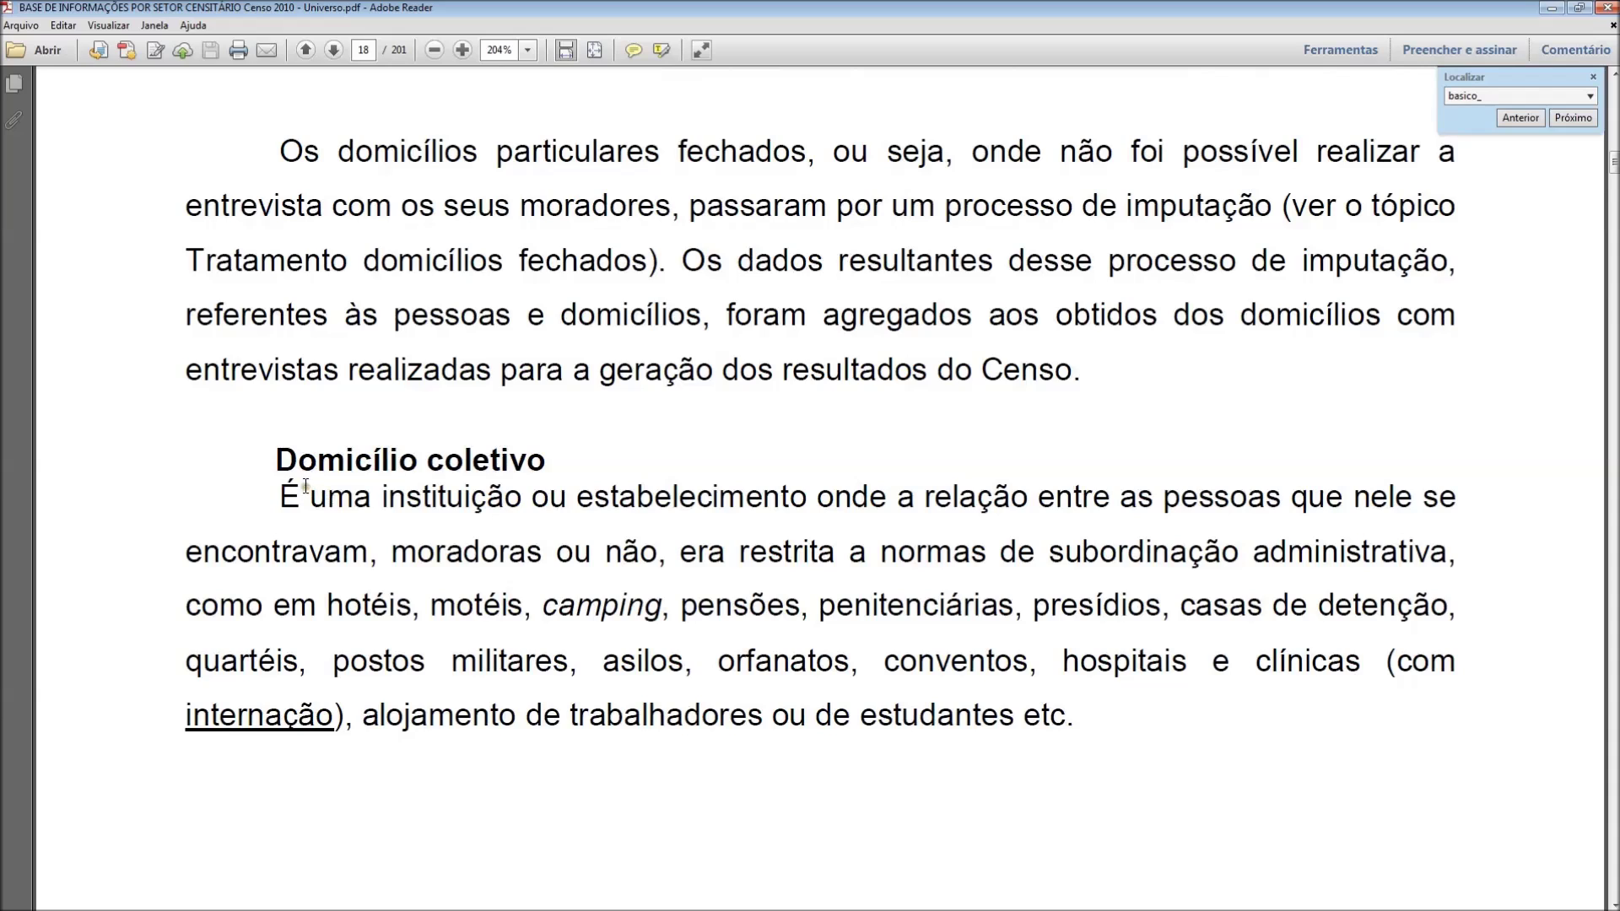
pyautogui.moveTo(282, 459); pyautogui.dragTo(452, 460)
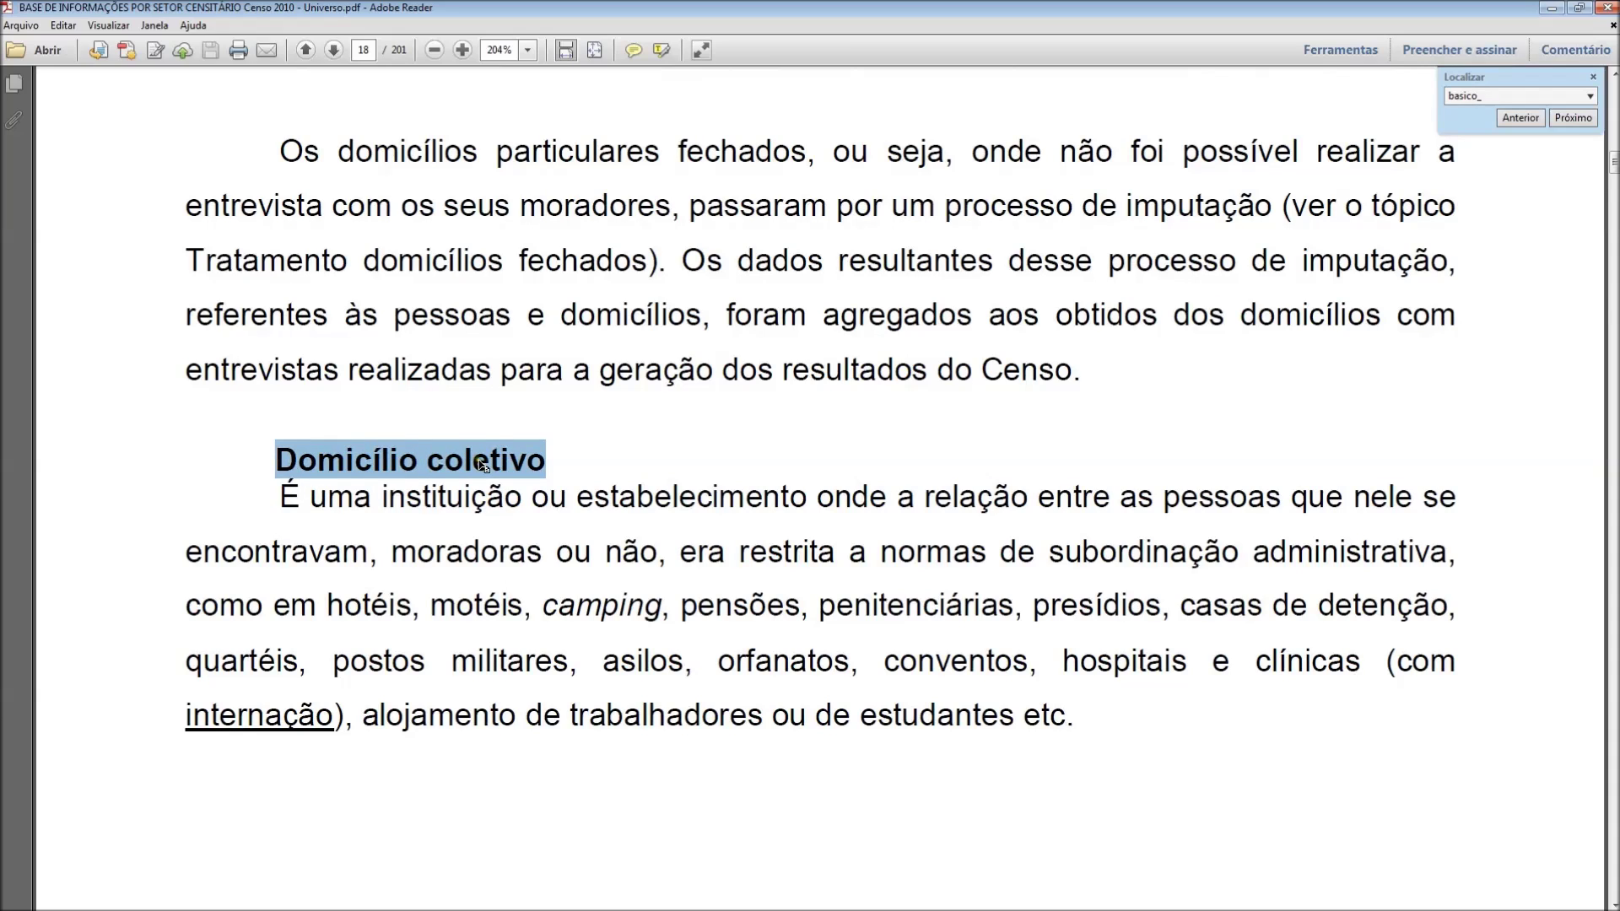
pyautogui.moveTo(336, 609); pyautogui.dragTo(1350, 641)
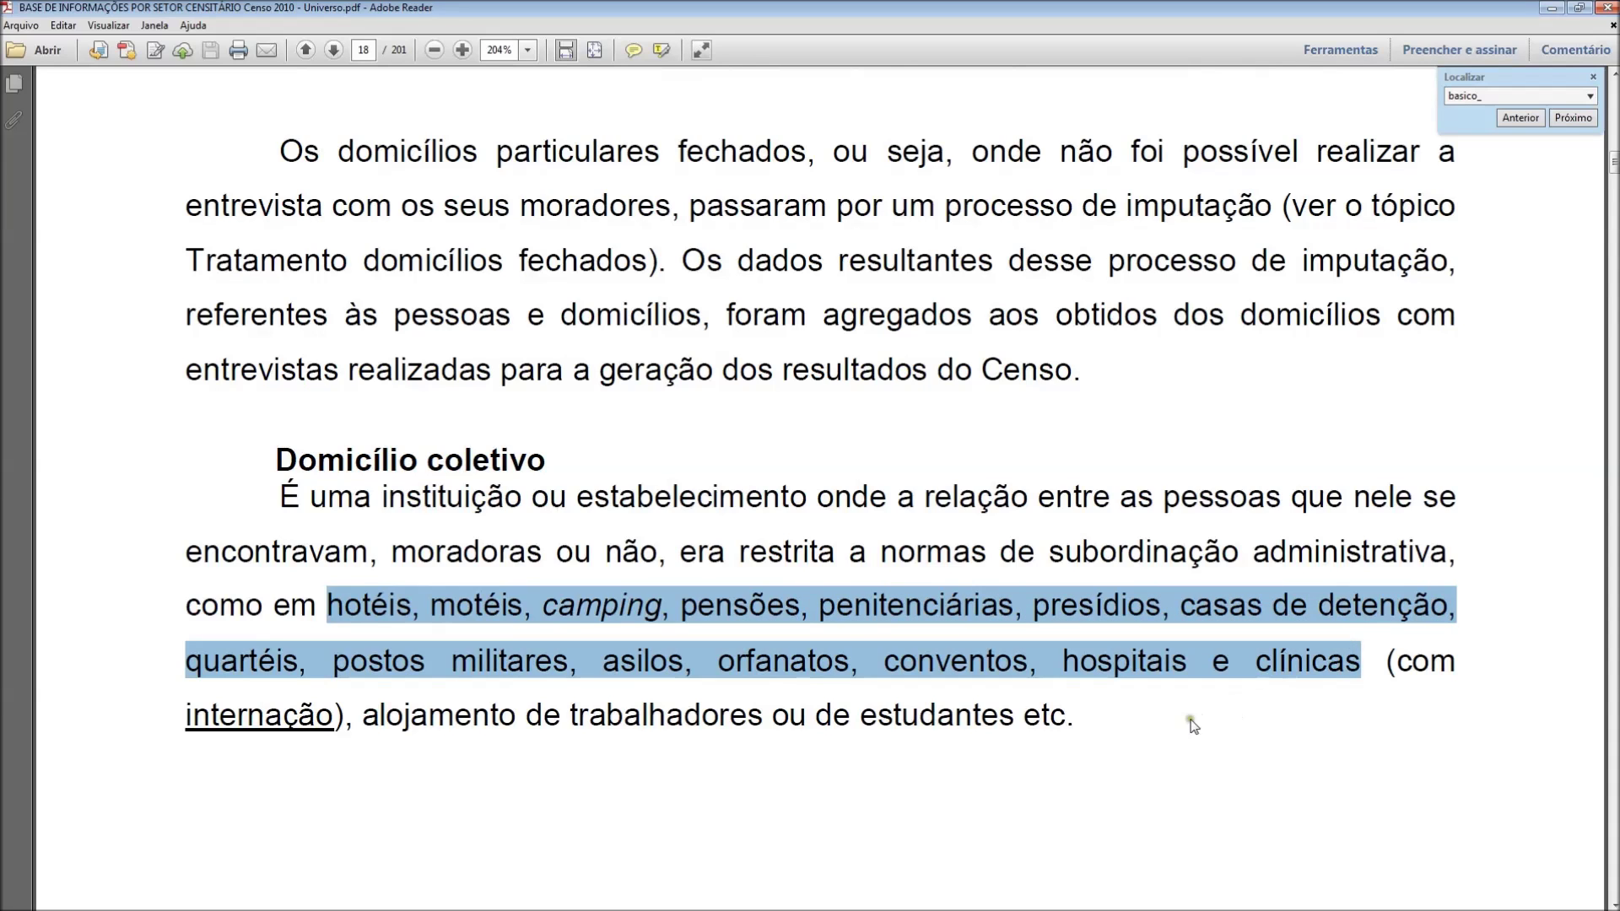
pyautogui.click(1164, 725)
# Review the census definitions that follow, from resident population and household type through sanitation, water supply, garbage disposal and electricity metering.
pyautogui.scroll(-5, 1102, 838)
pyautogui.scroll(-10, 663, 763)
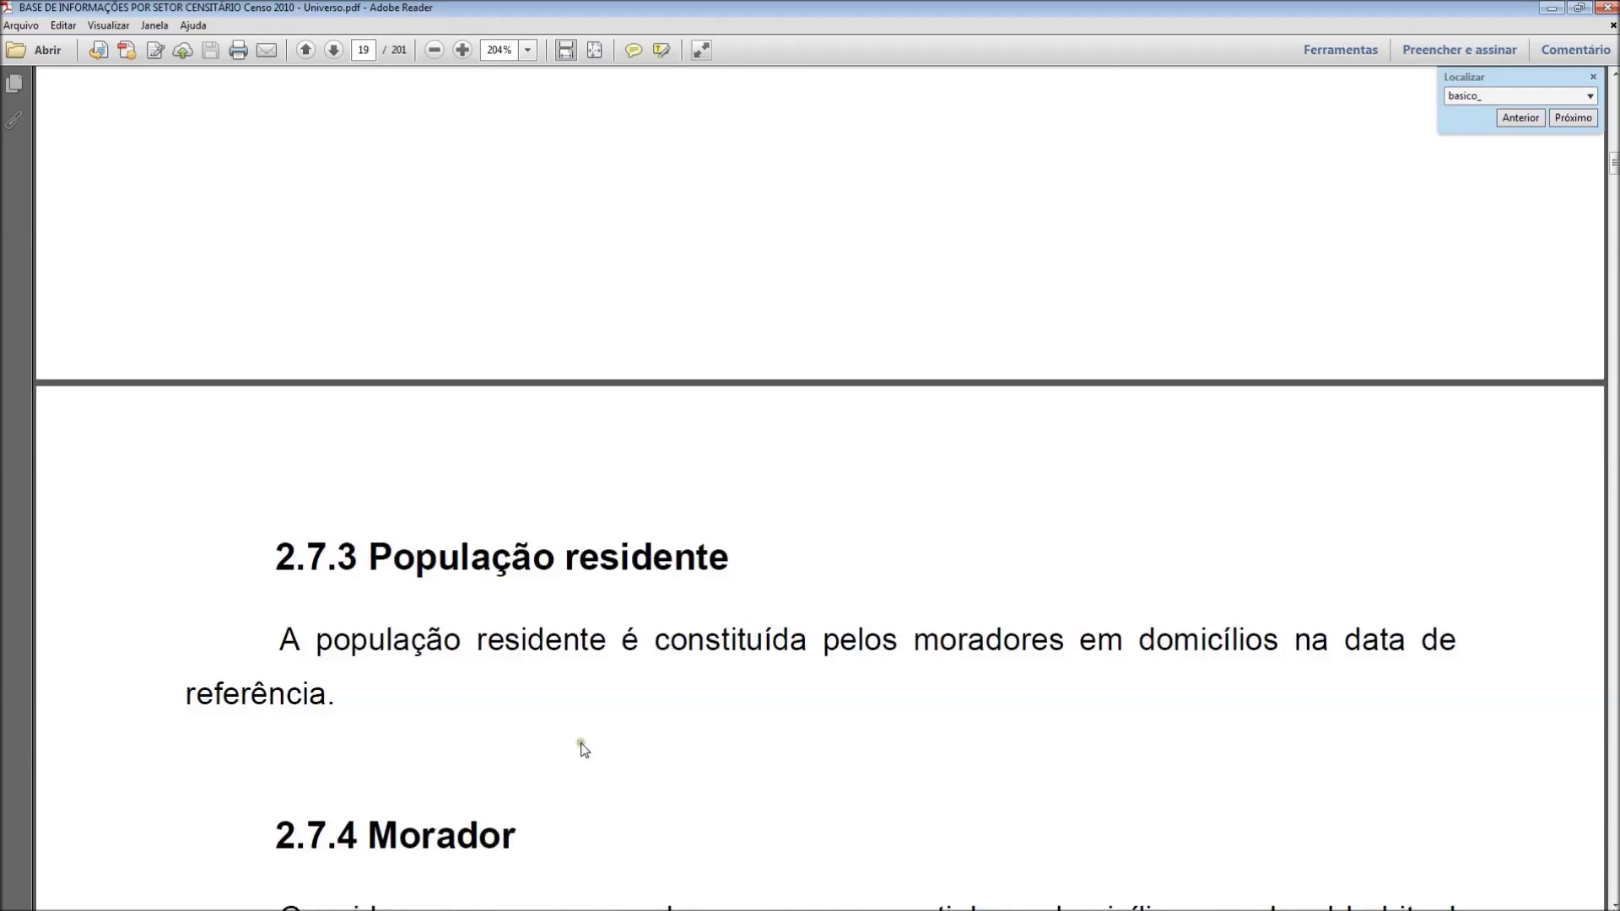
pyautogui.scroll(-10, 582, 749)
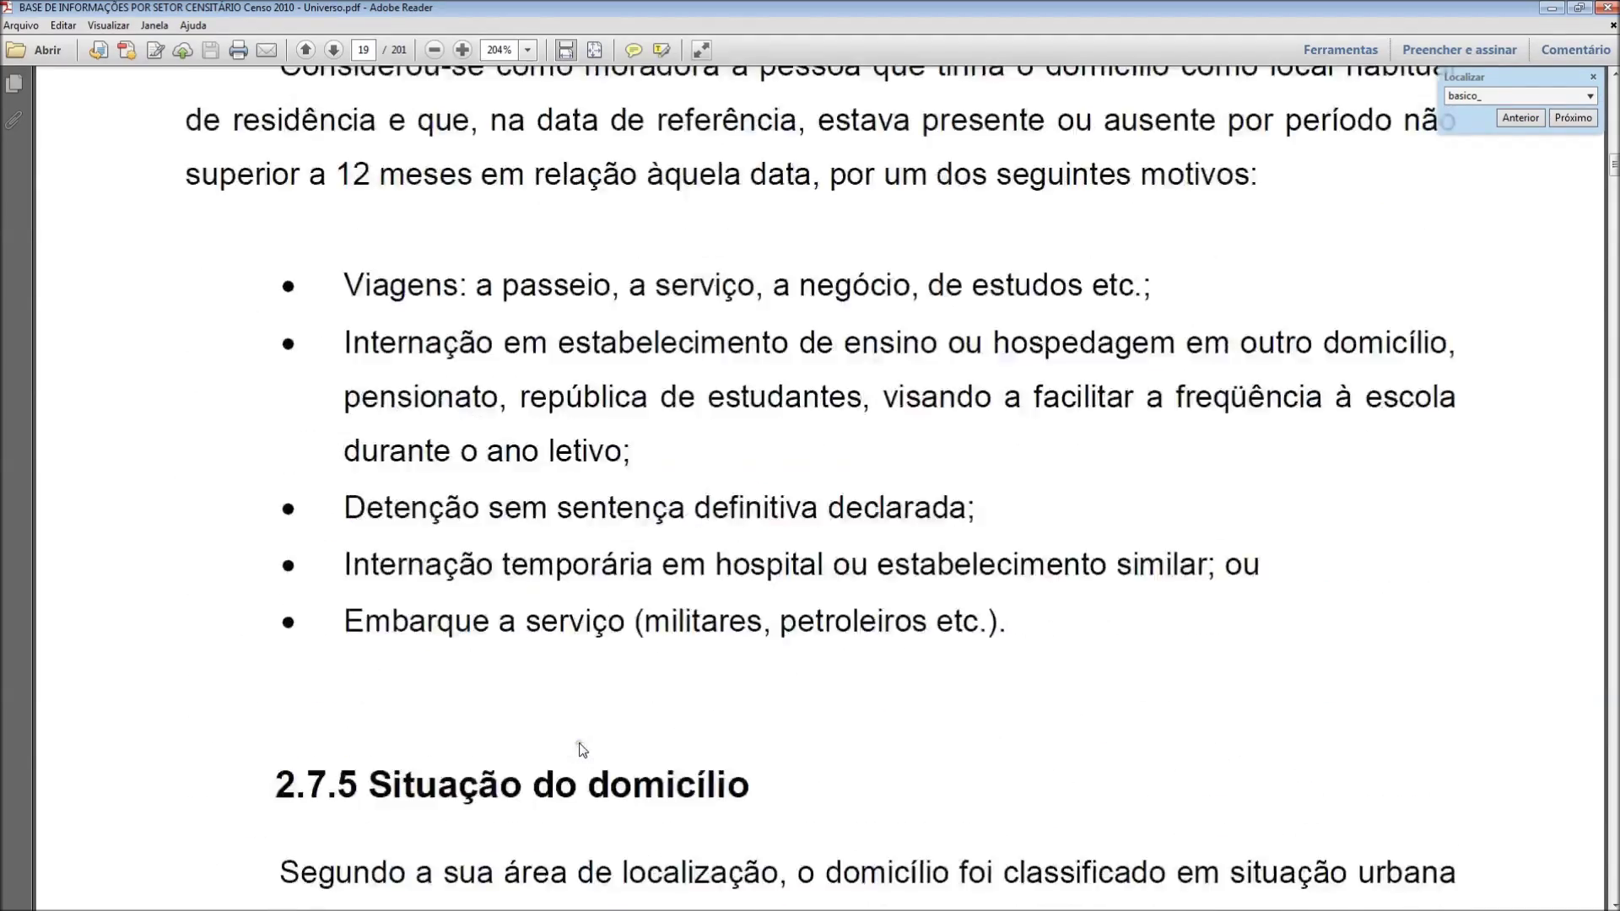
pyautogui.scroll(-10, 562, 383)
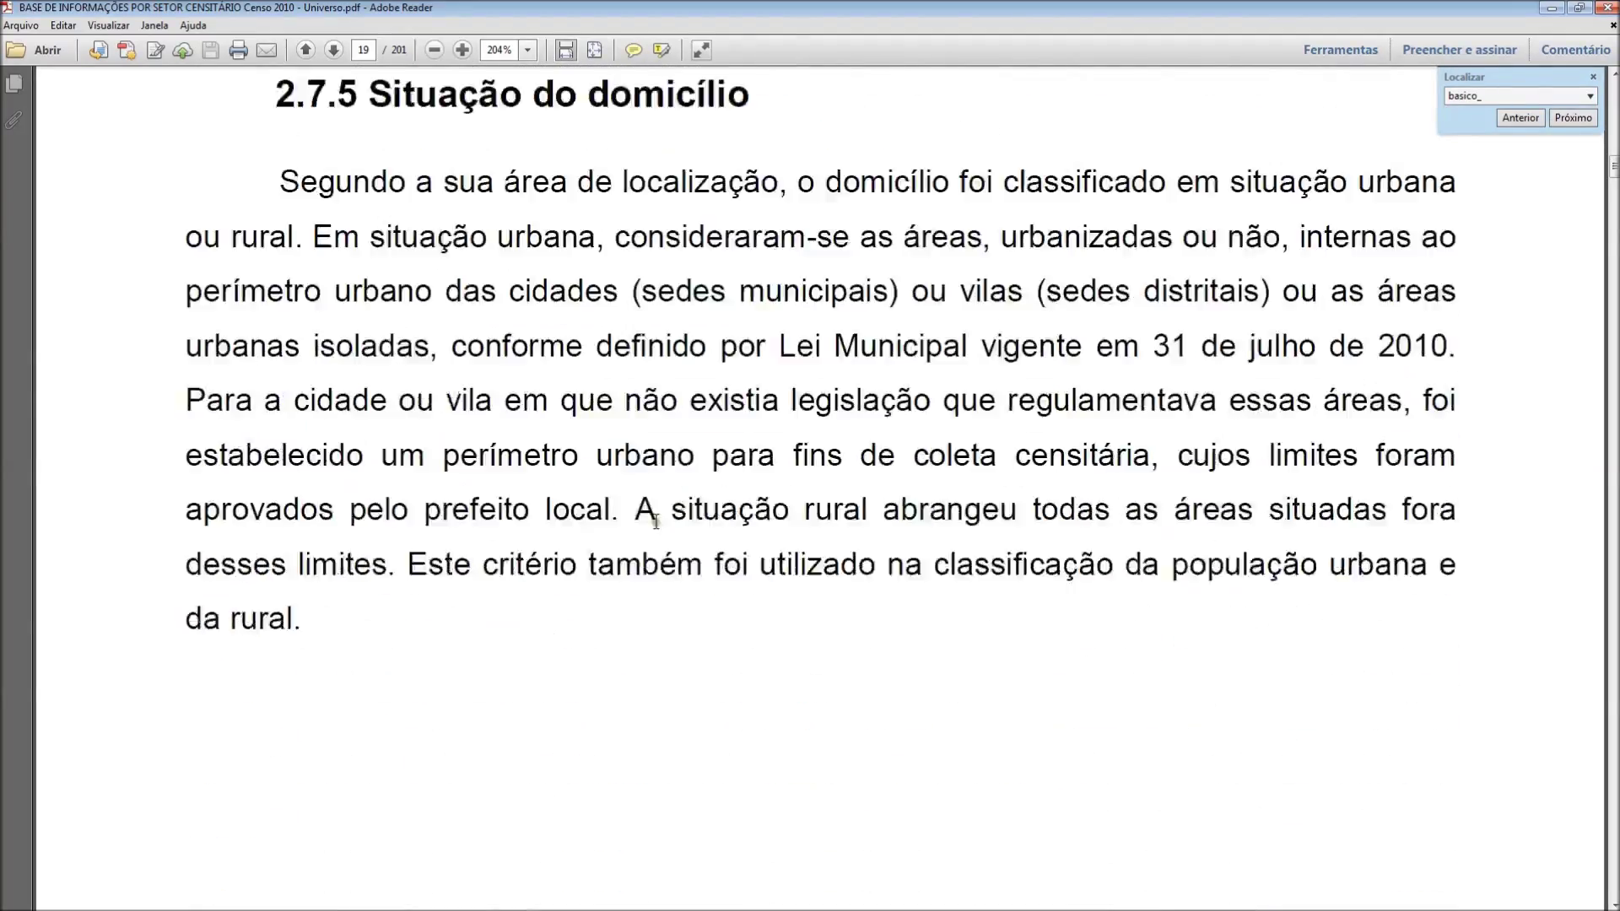
pyautogui.scroll(-16, 621, 581)
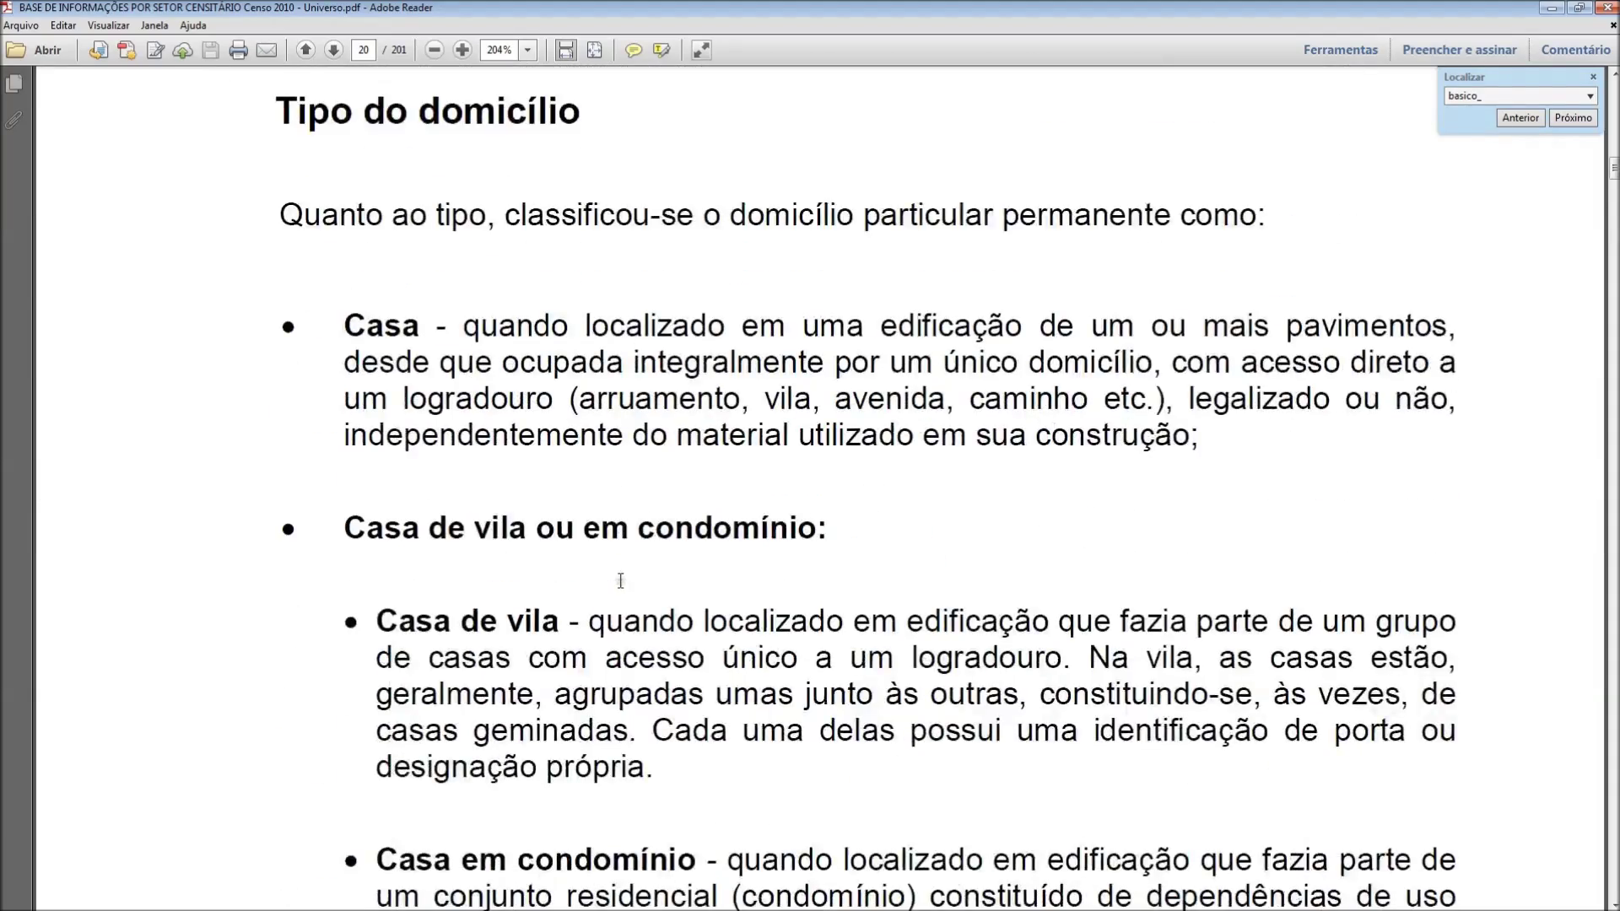
pyautogui.scroll(-14, 609, 598)
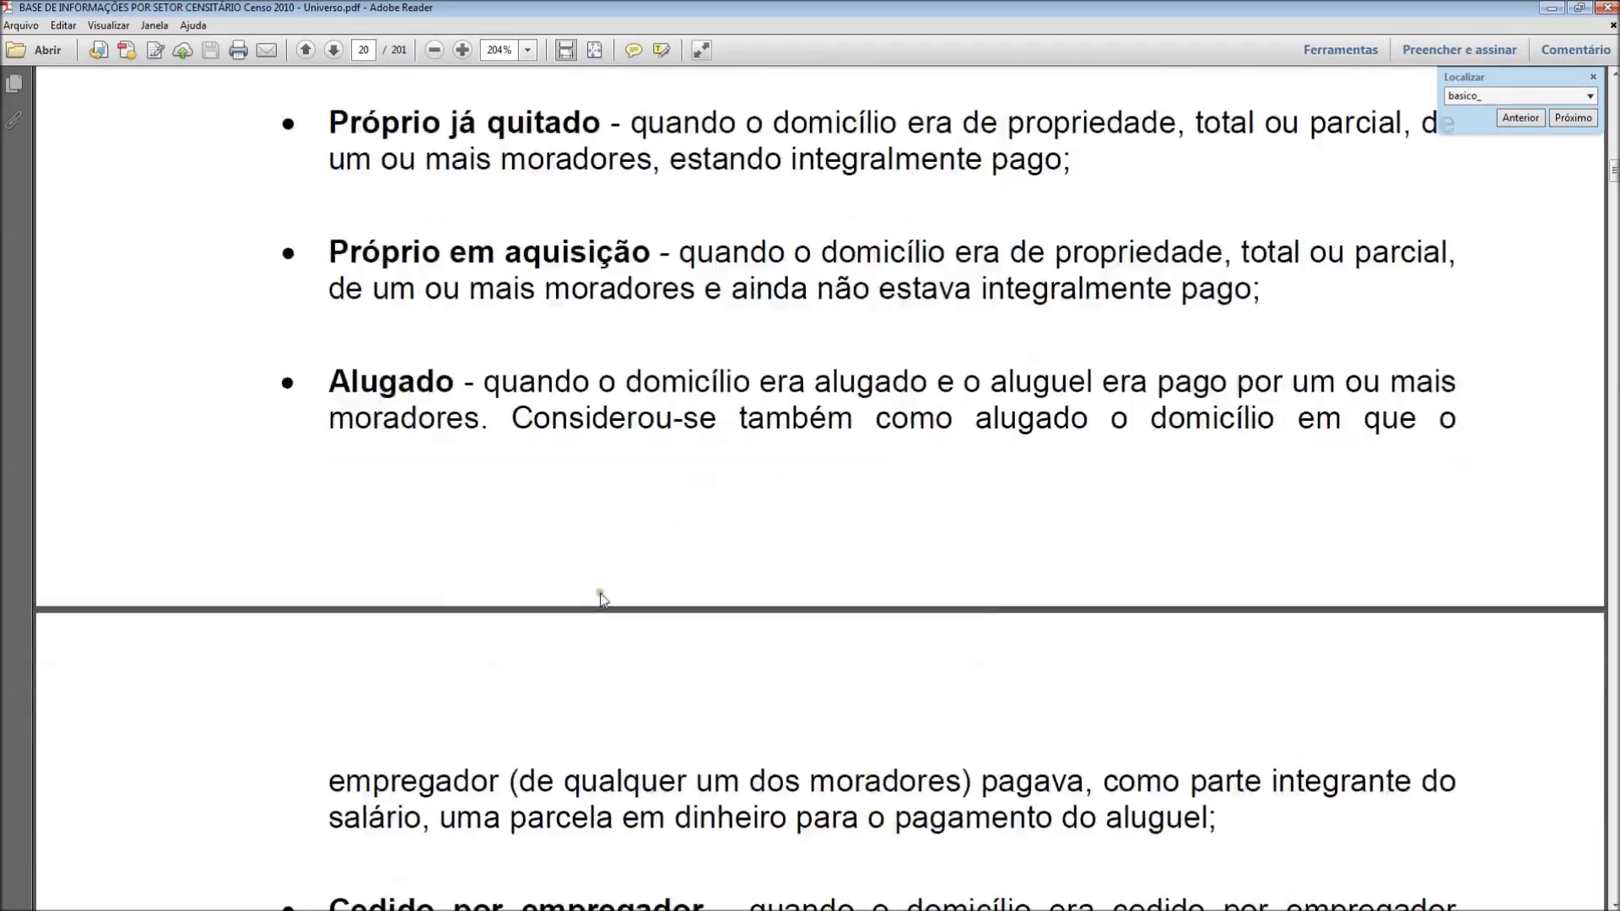
pyautogui.scroll(-14, 583, 637)
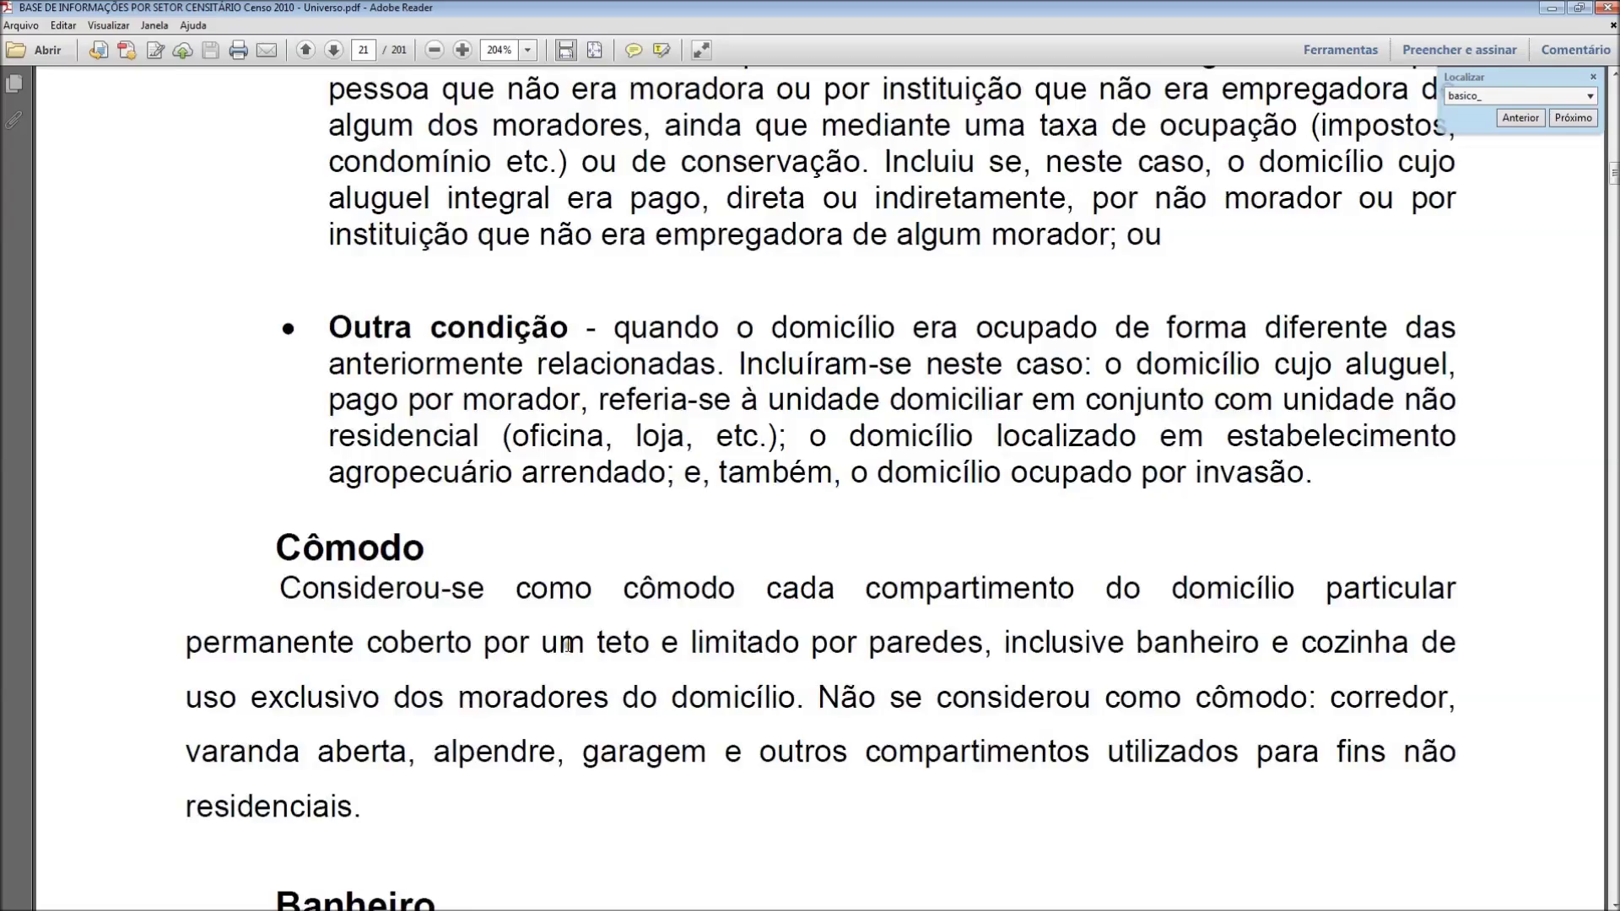
pyautogui.scroll(-14, 558, 659)
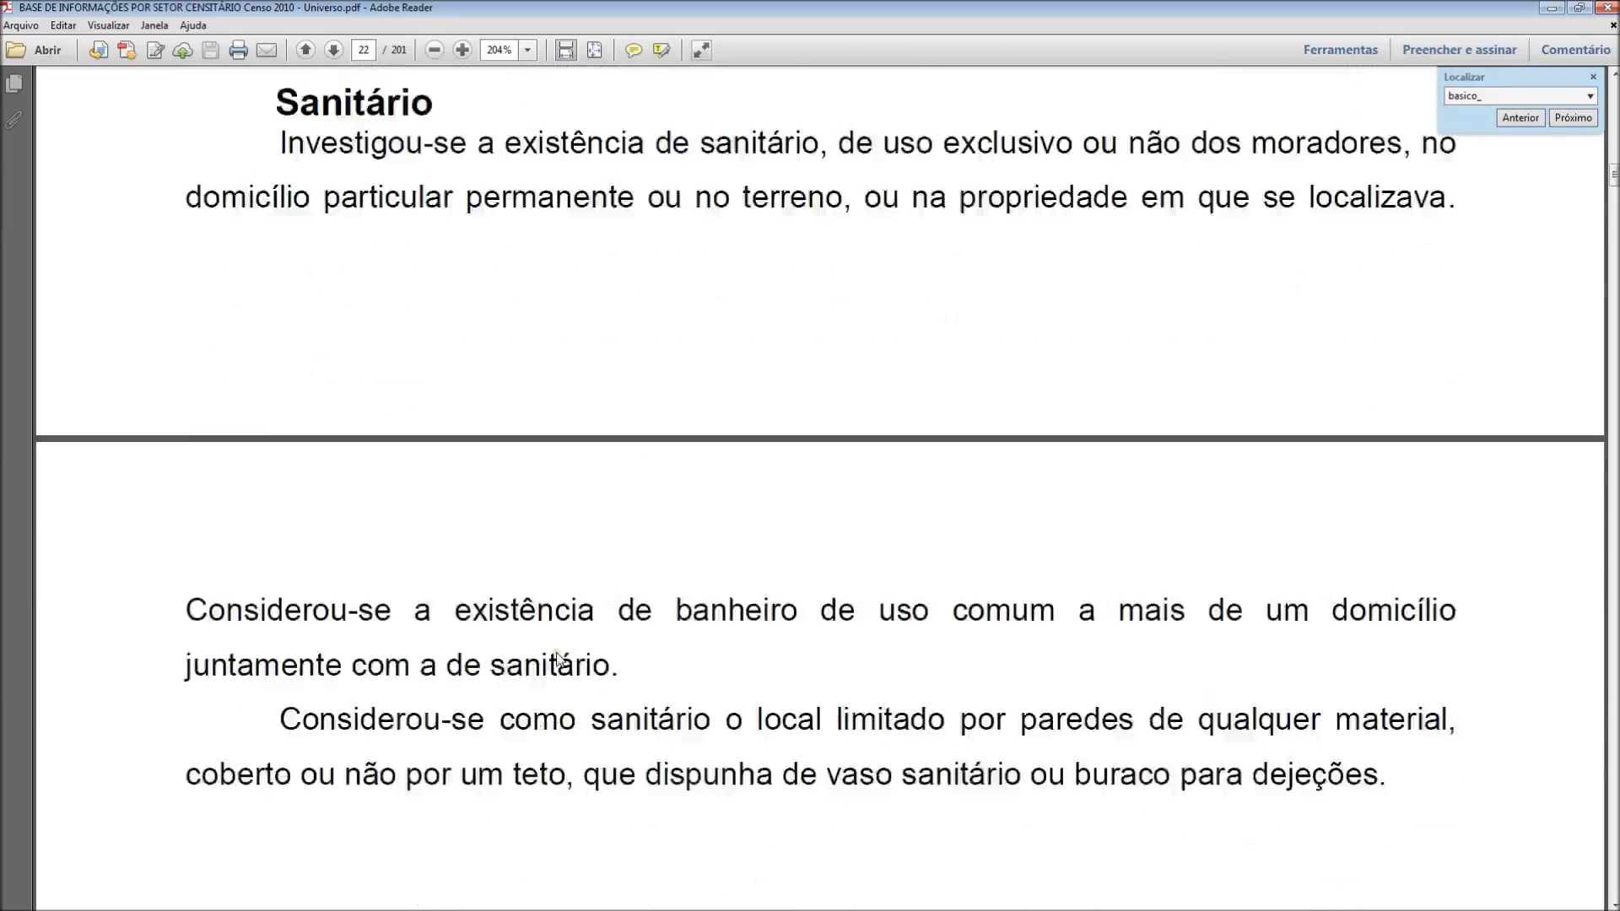
pyautogui.scroll(-14, 559, 659)
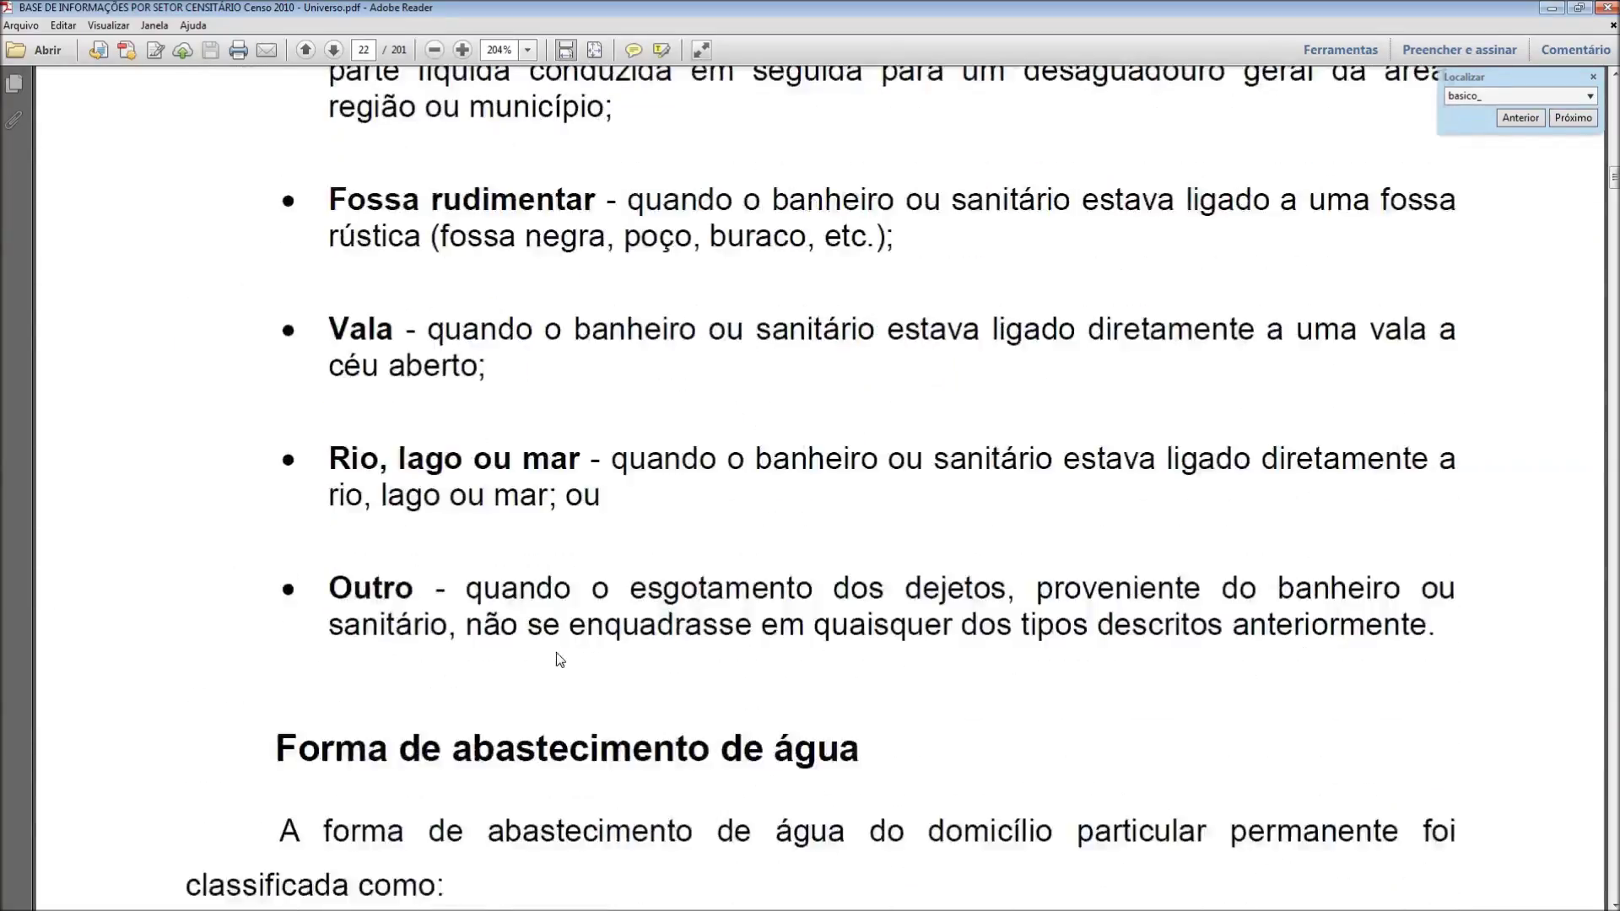
pyautogui.scroll(-15, 552, 658)
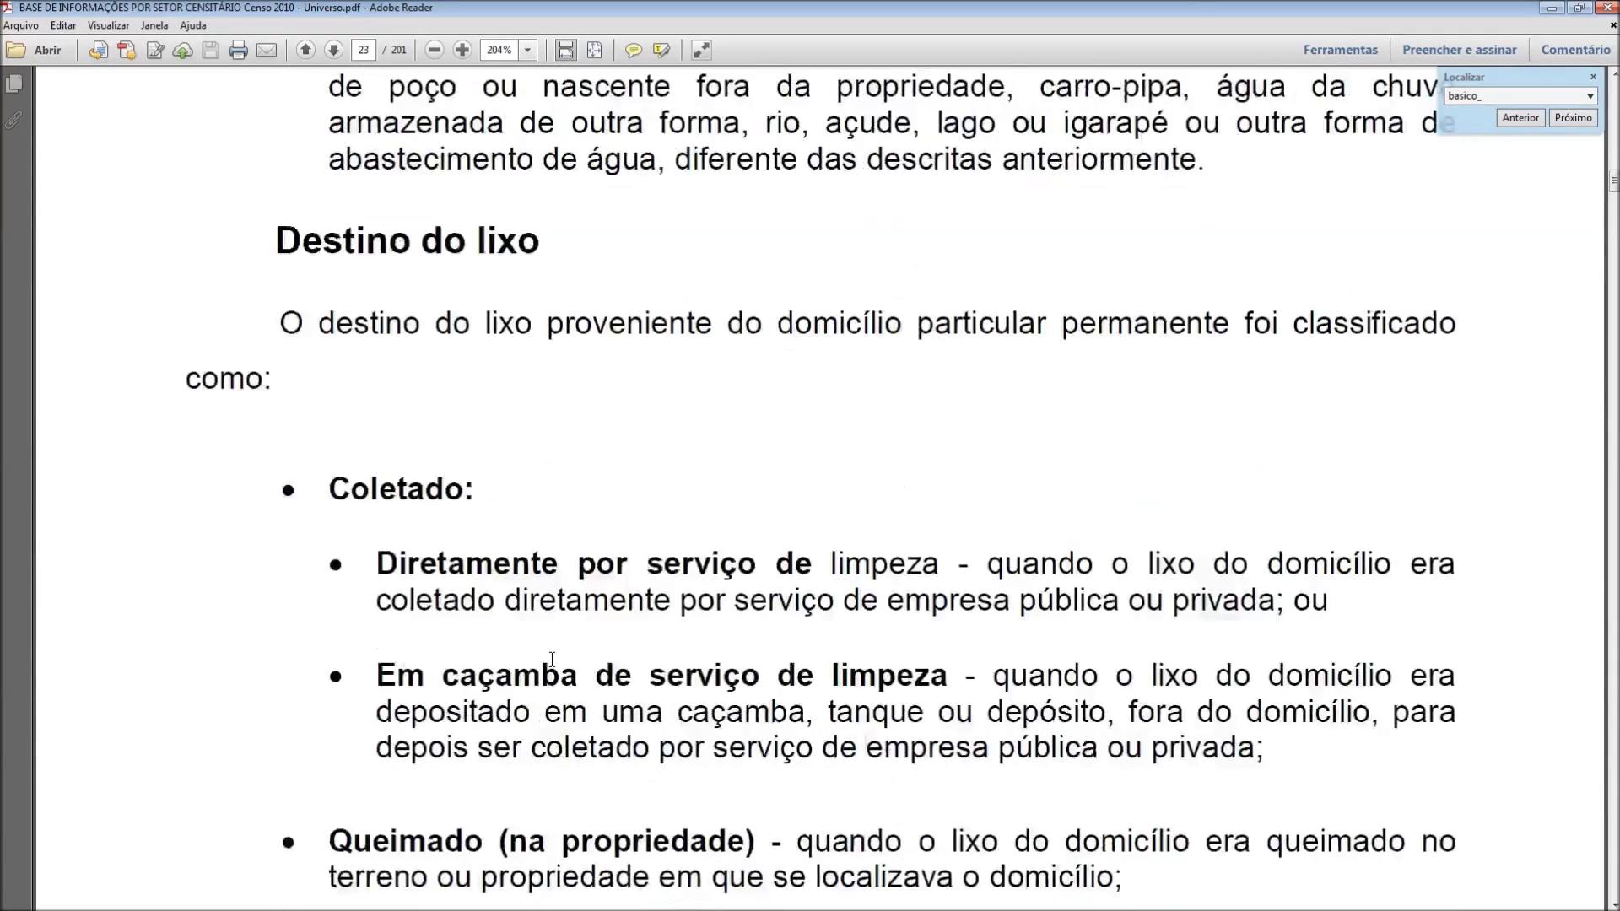
pyautogui.scroll(-10, 552, 659)
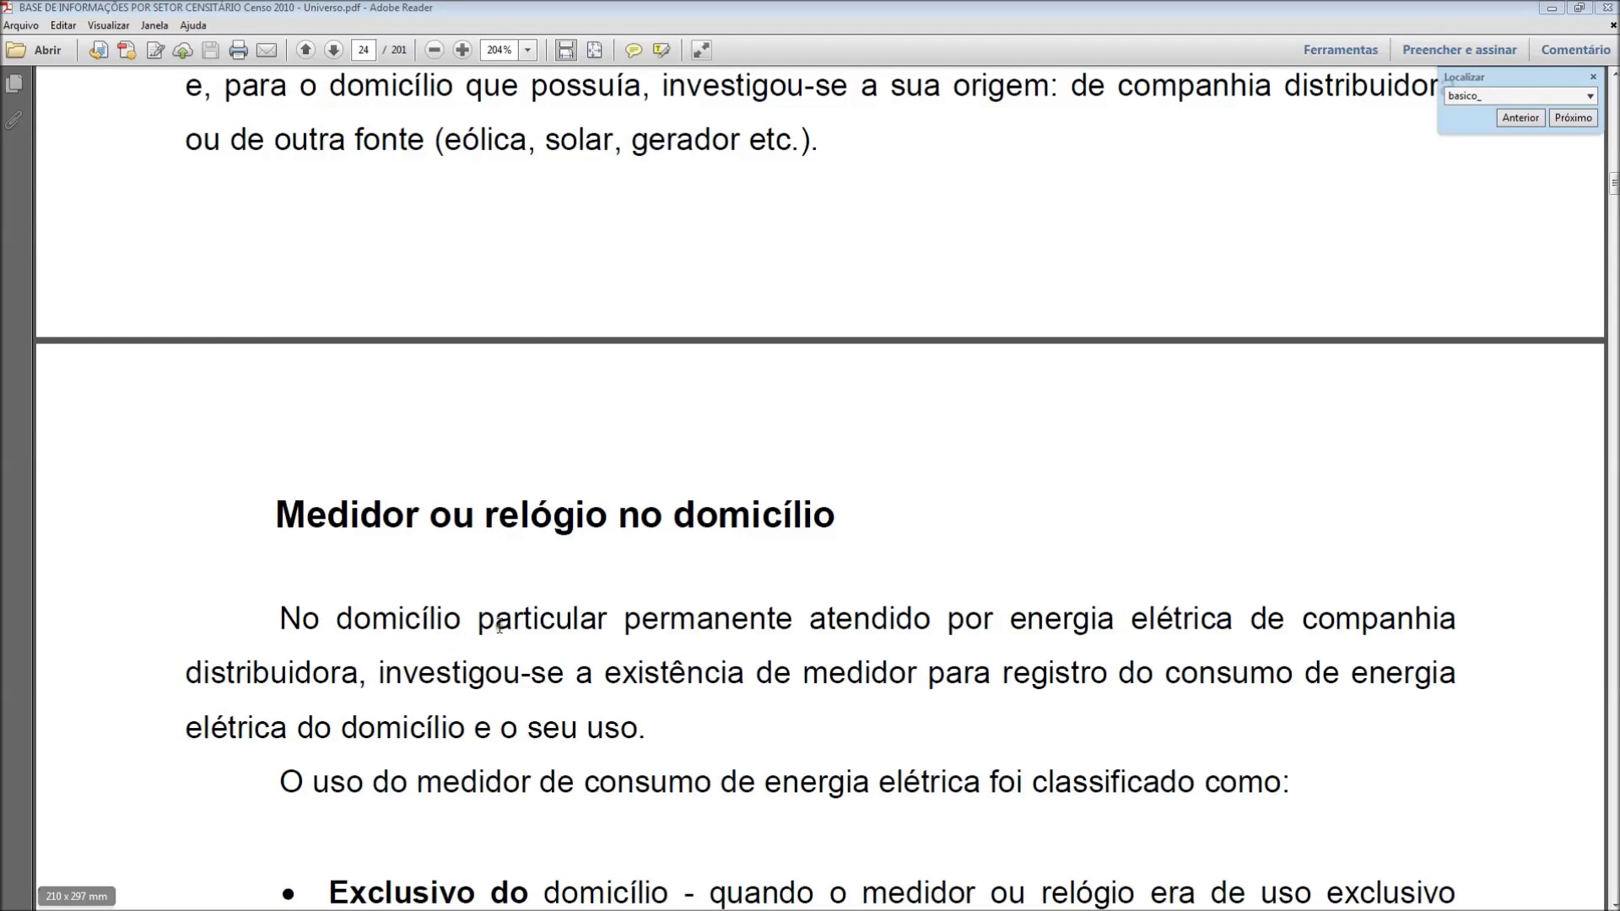
# Go back to page 45 and review the Domicilio01 variable table in section 6.2.
pyautogui.click(366, 52)
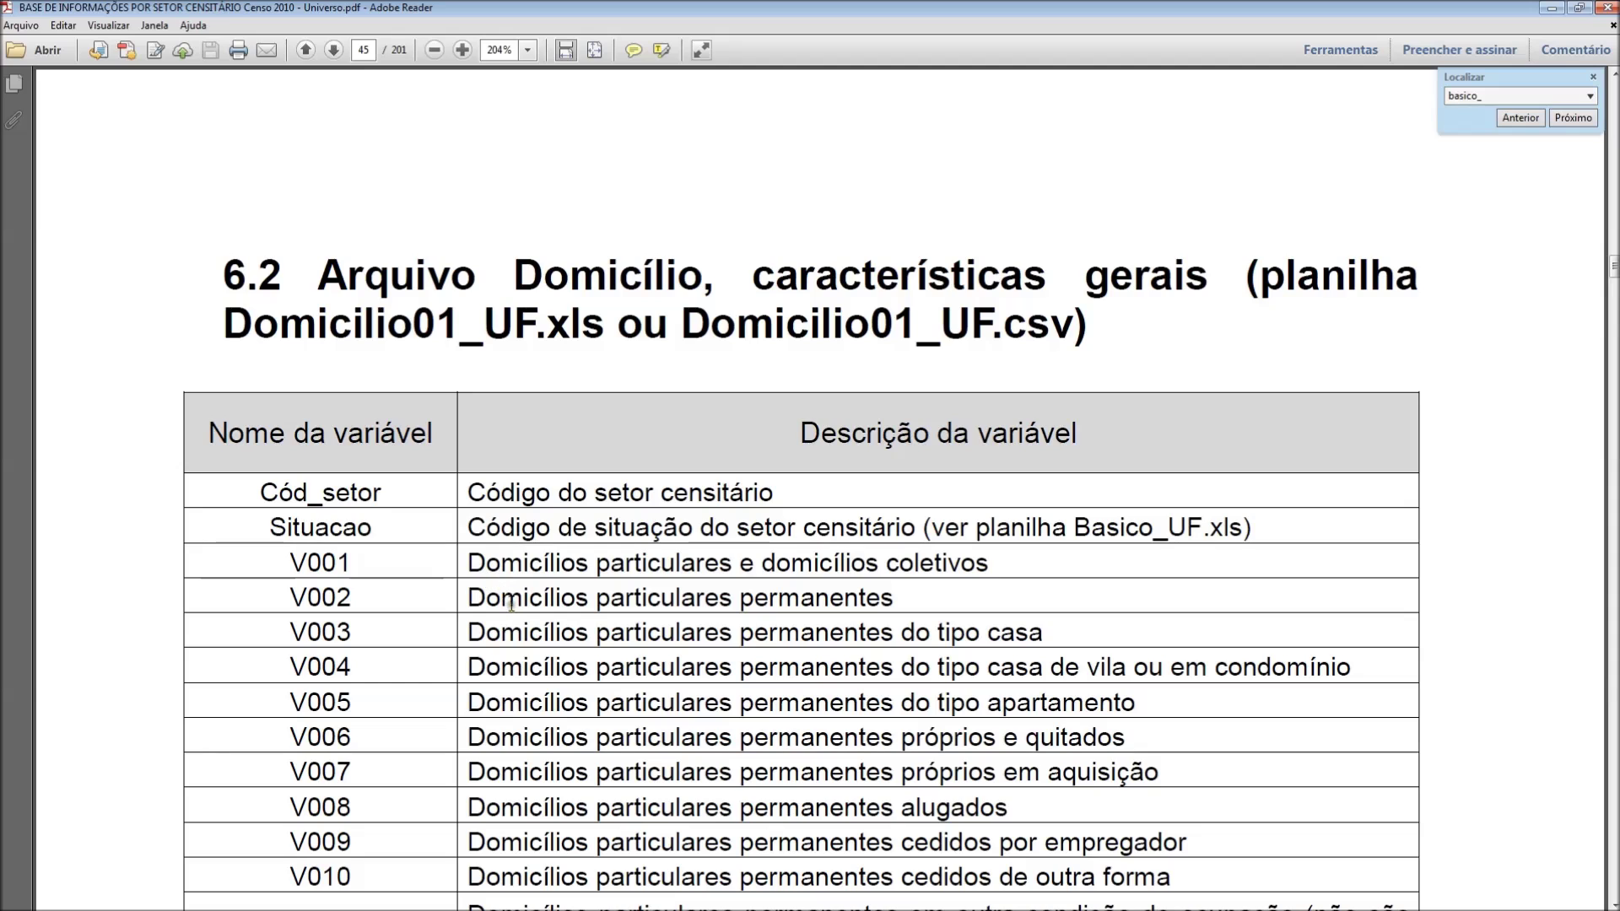
pyautogui.scroll(-5, 549, 626)
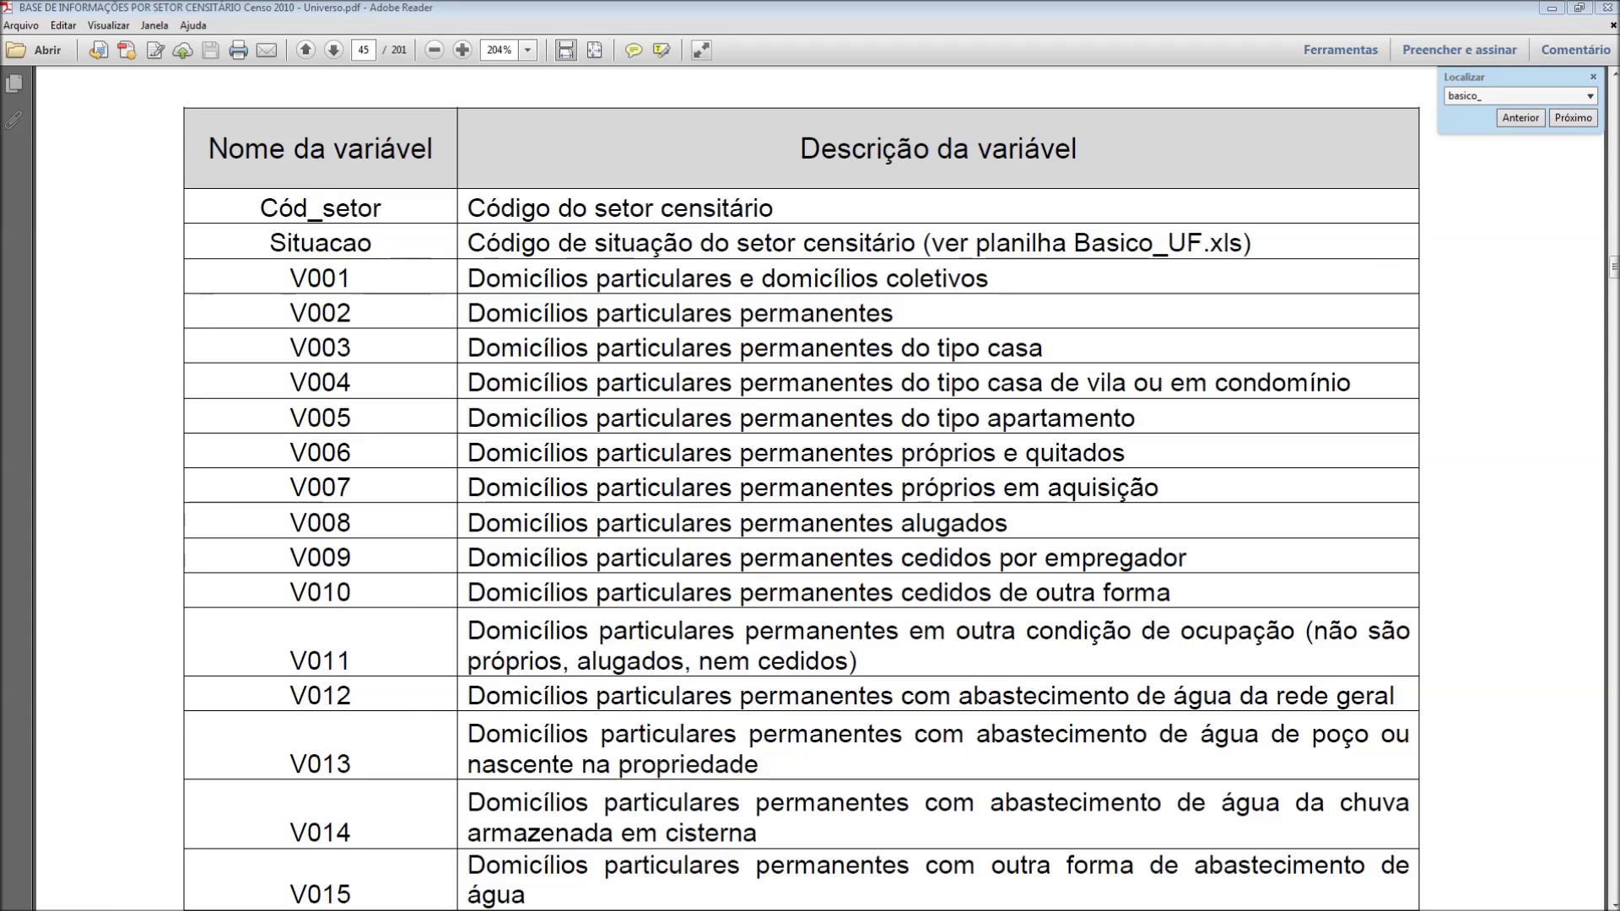
# Open Domicilio01_SP1.xls in Excel, widen the Cod_setor column to show the full tract codes, and return to the PDF in Adobe Reader.
pyautogui.hotkey('alt', 'Tab')
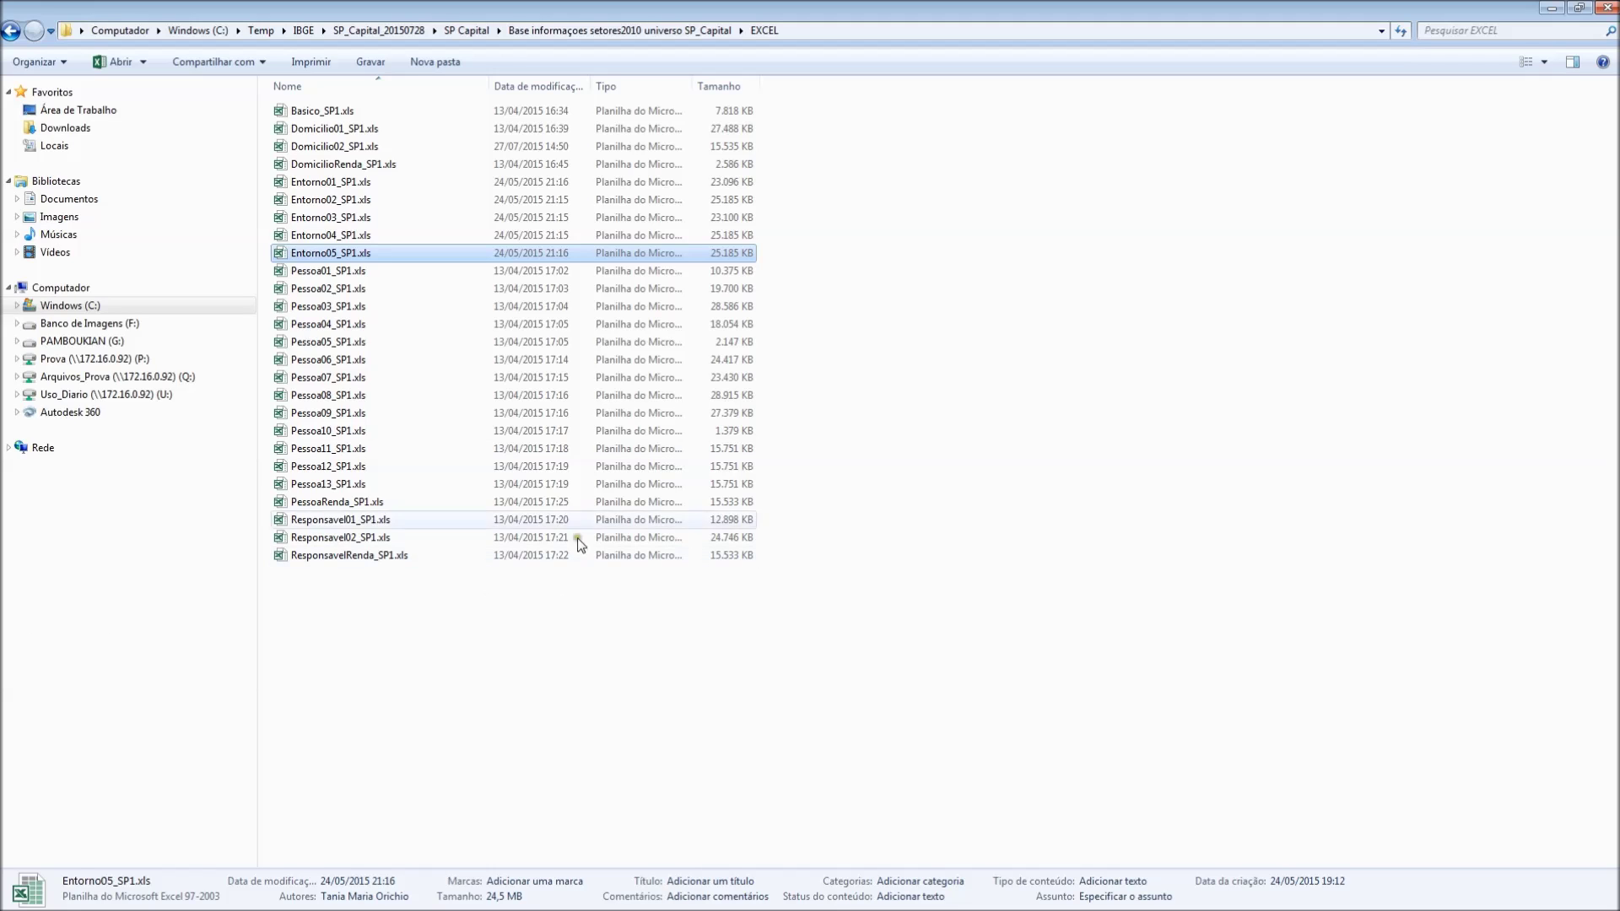
pyautogui.doubleClick(325, 130)
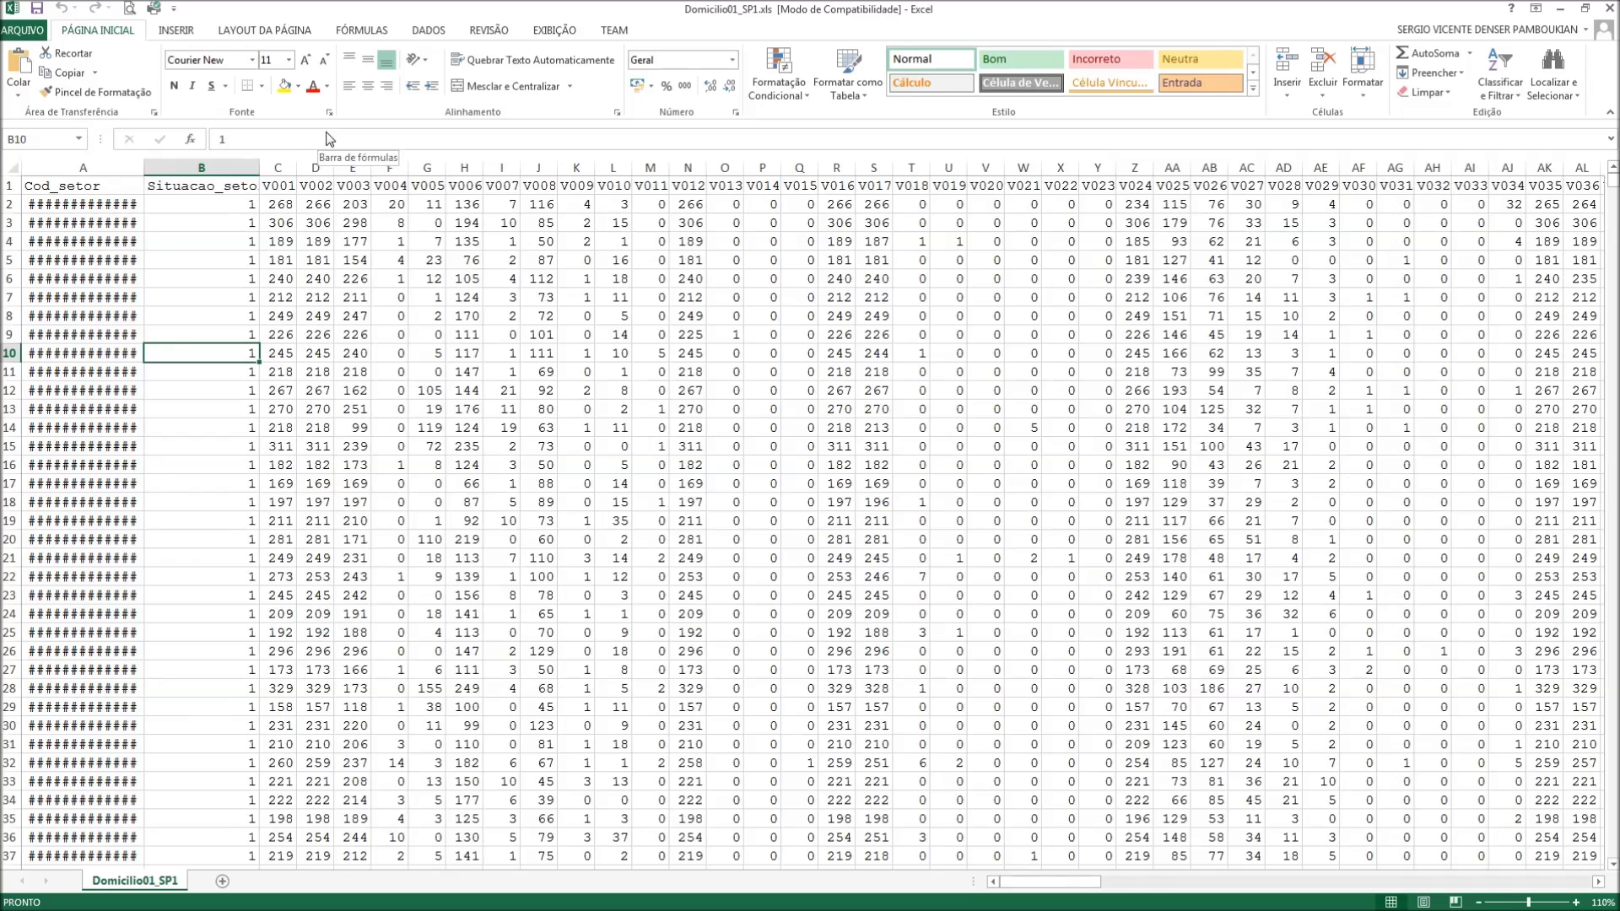
pyautogui.moveTo(144, 168); pyautogui.dragTo(185, 168)
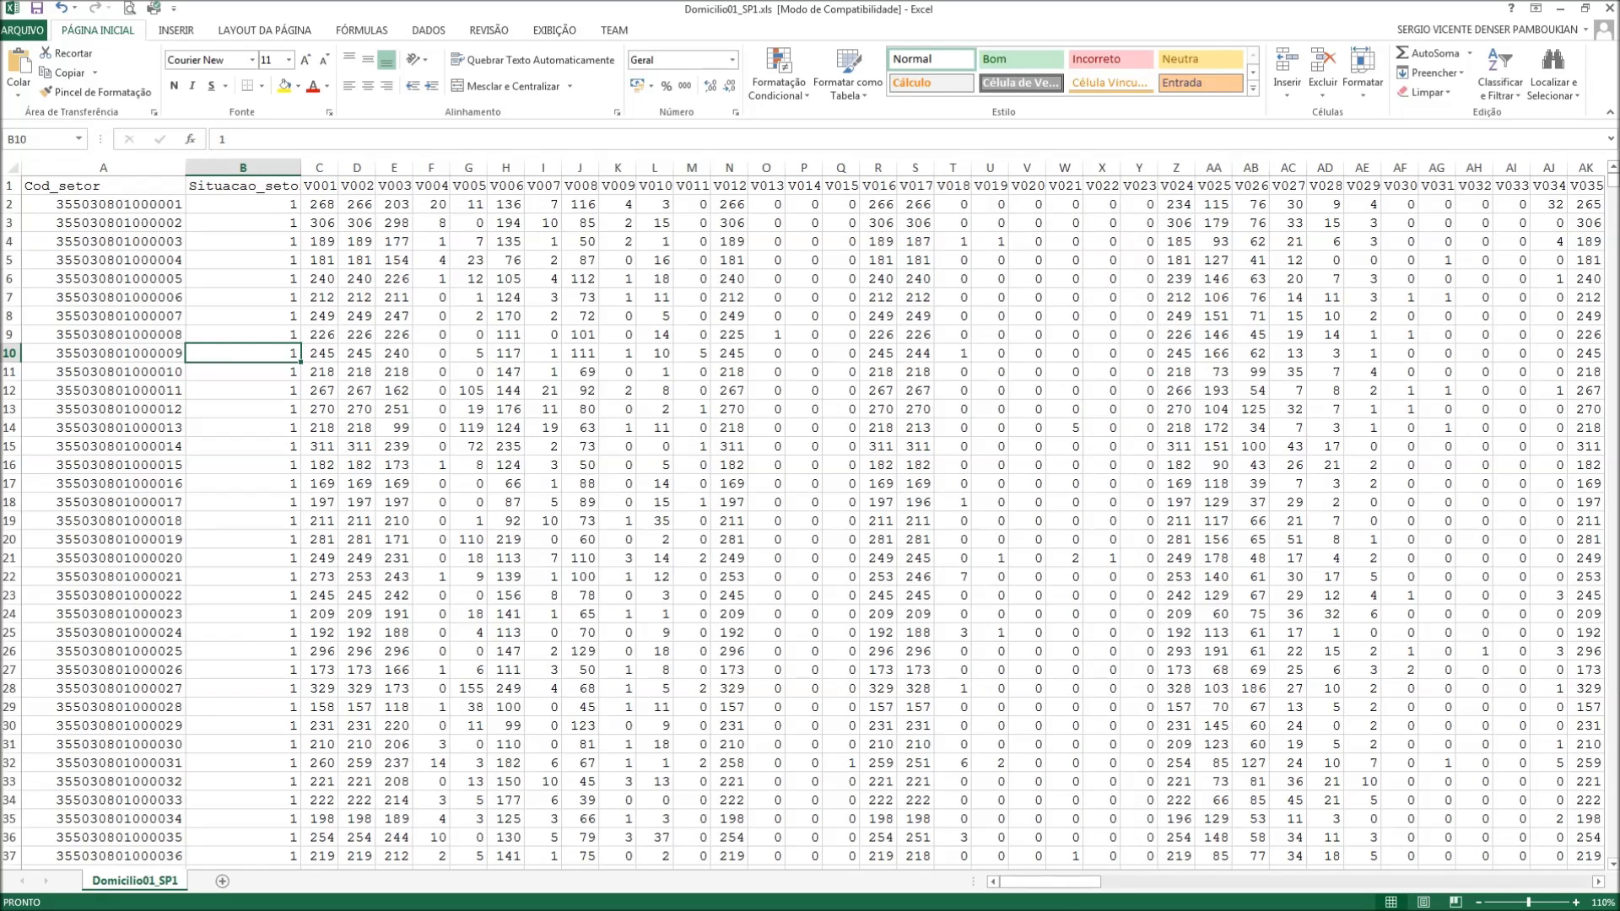
pyautogui.hotkey('alt', 'Tab')
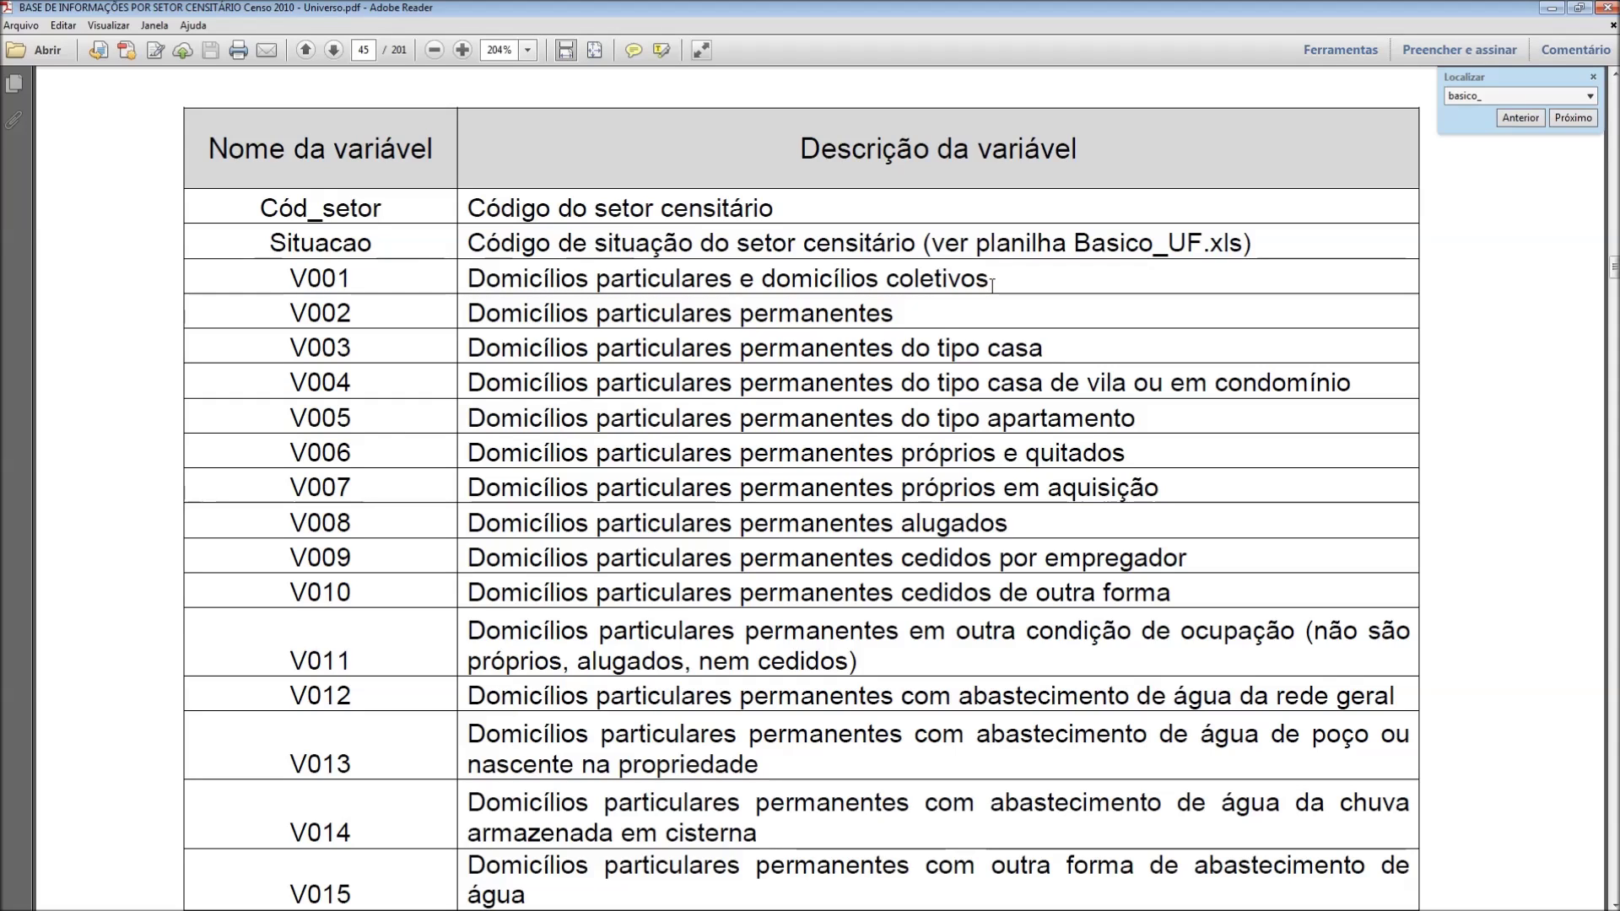
# Switch to the Domicilio01_SP1.xls workbook in Excel, accept the proxy sign-in prompt, and inspect V001 for the first two census tracts.
pyautogui.hotkey('alt', 'Tab')
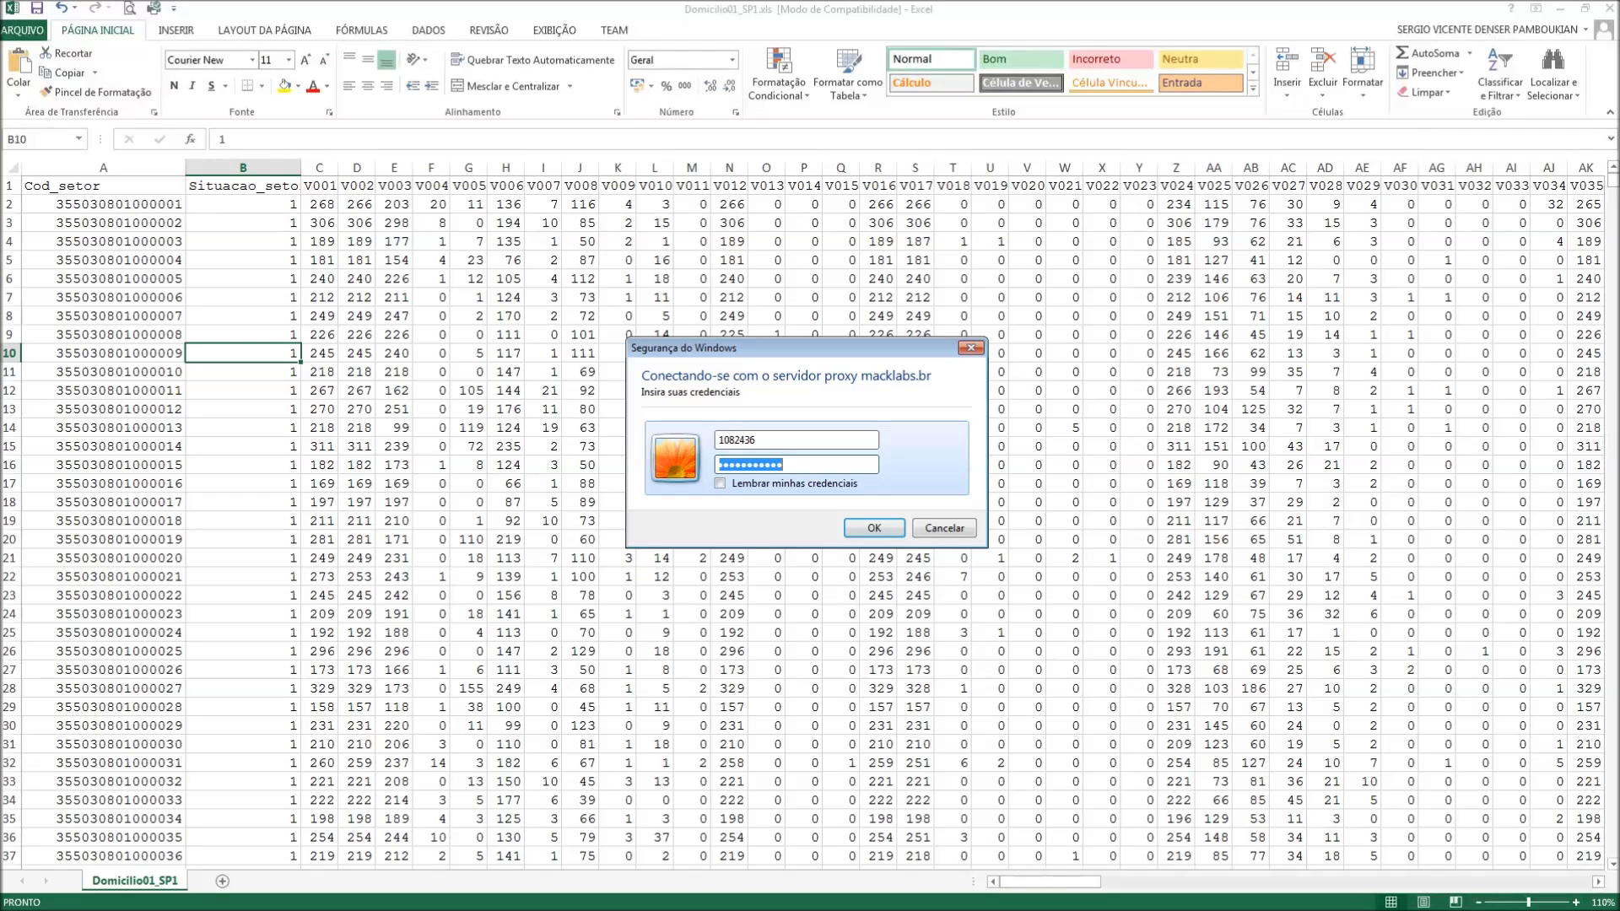
pyautogui.click(871, 528)
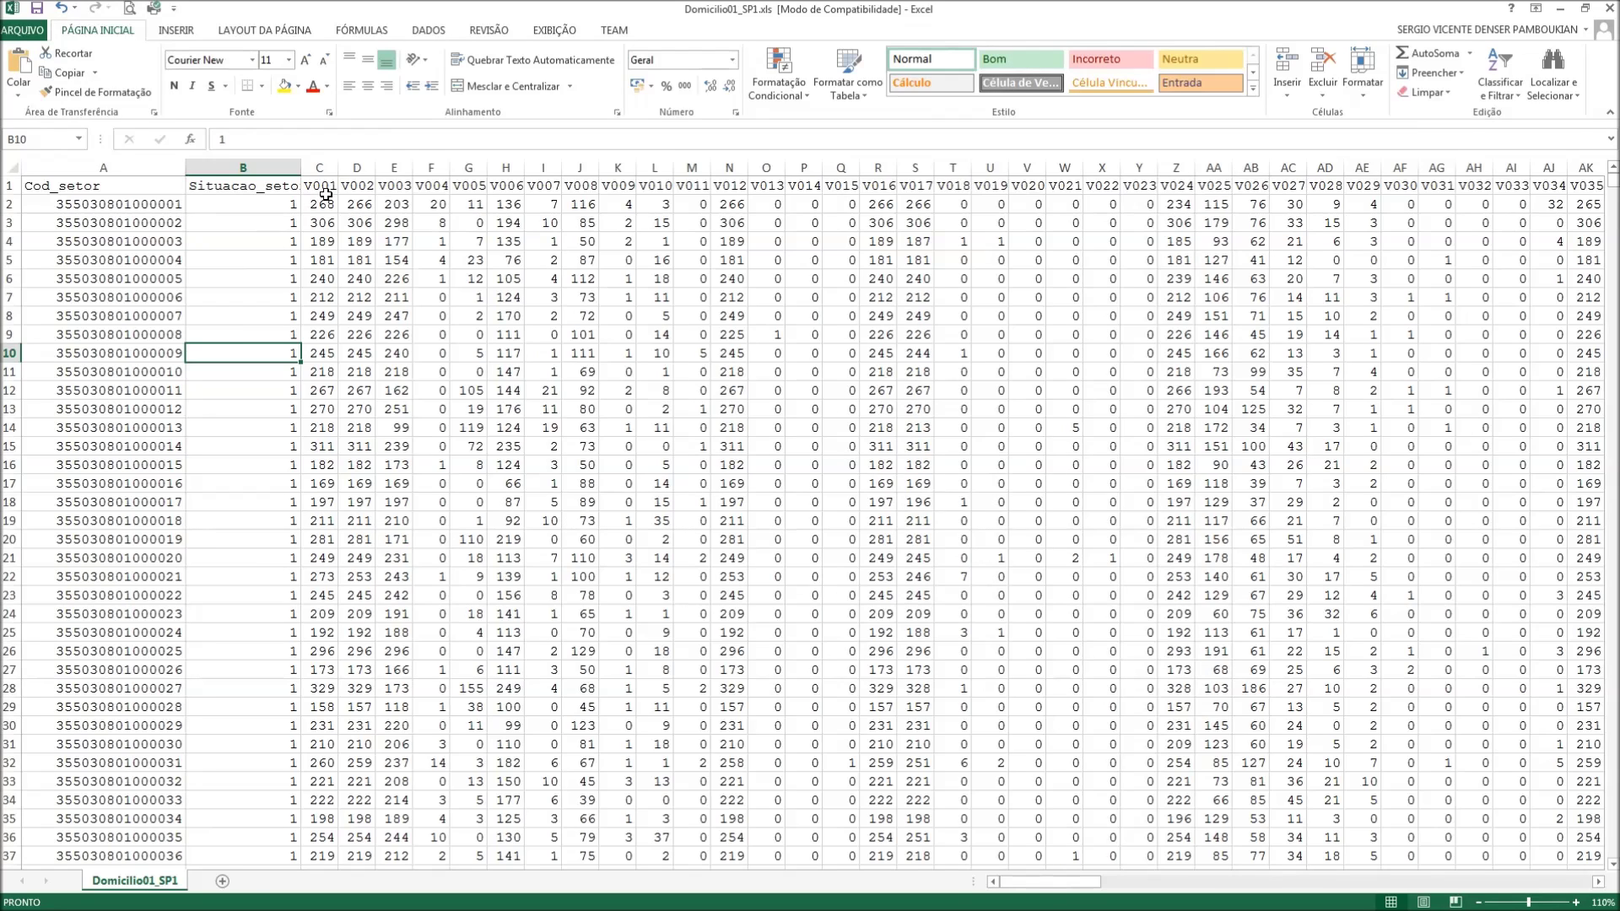
pyautogui.click(323, 166)
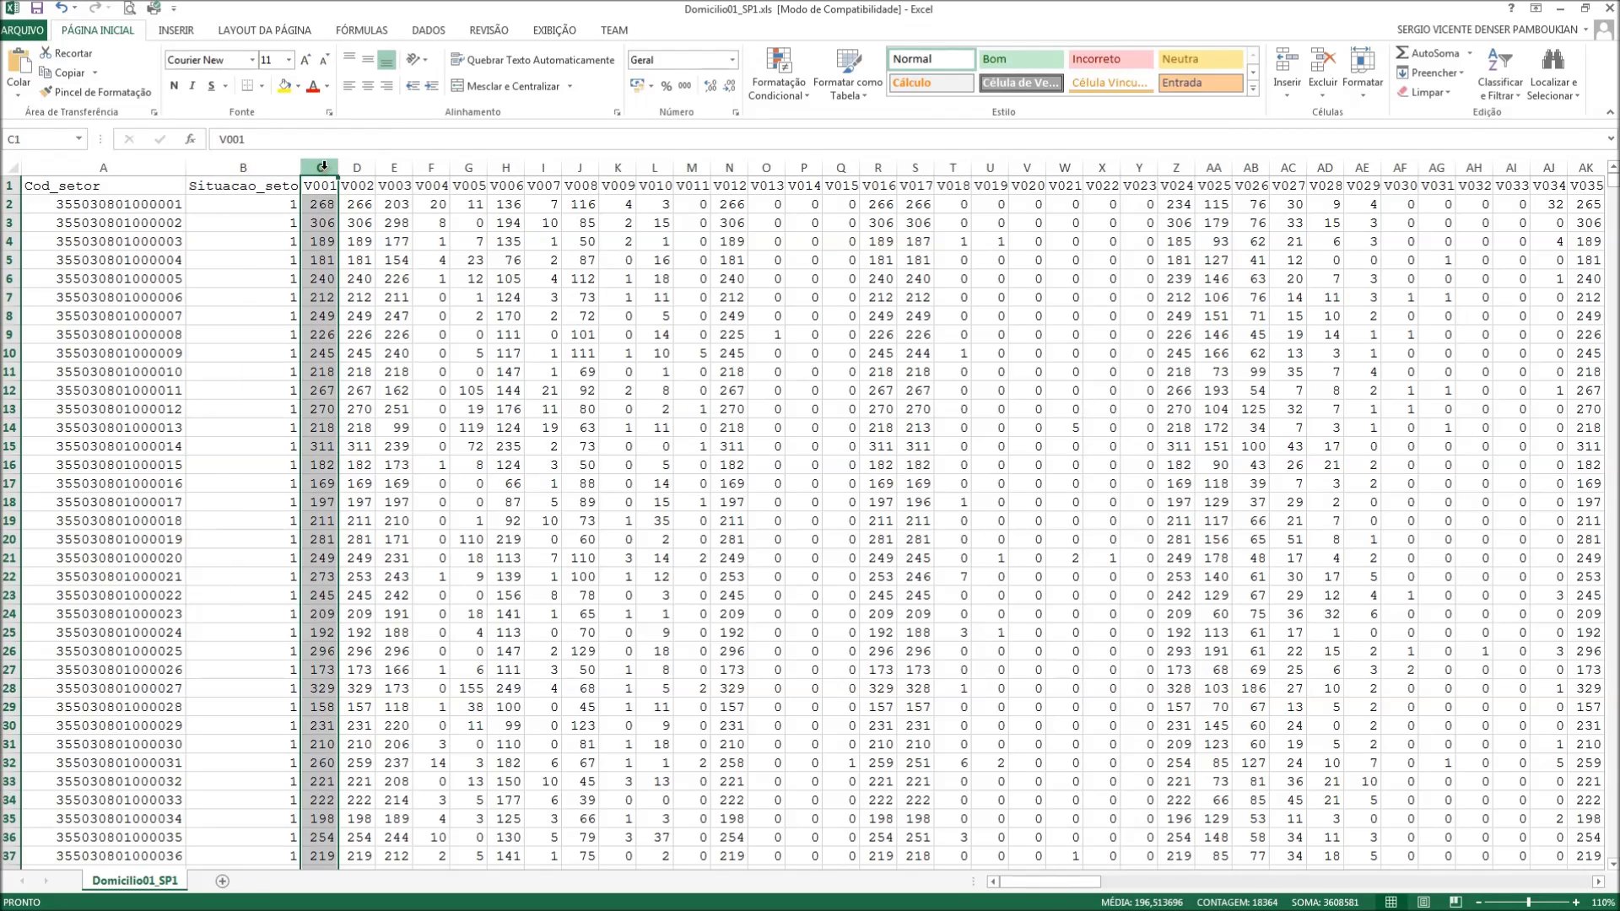
pyautogui.click(320, 205)
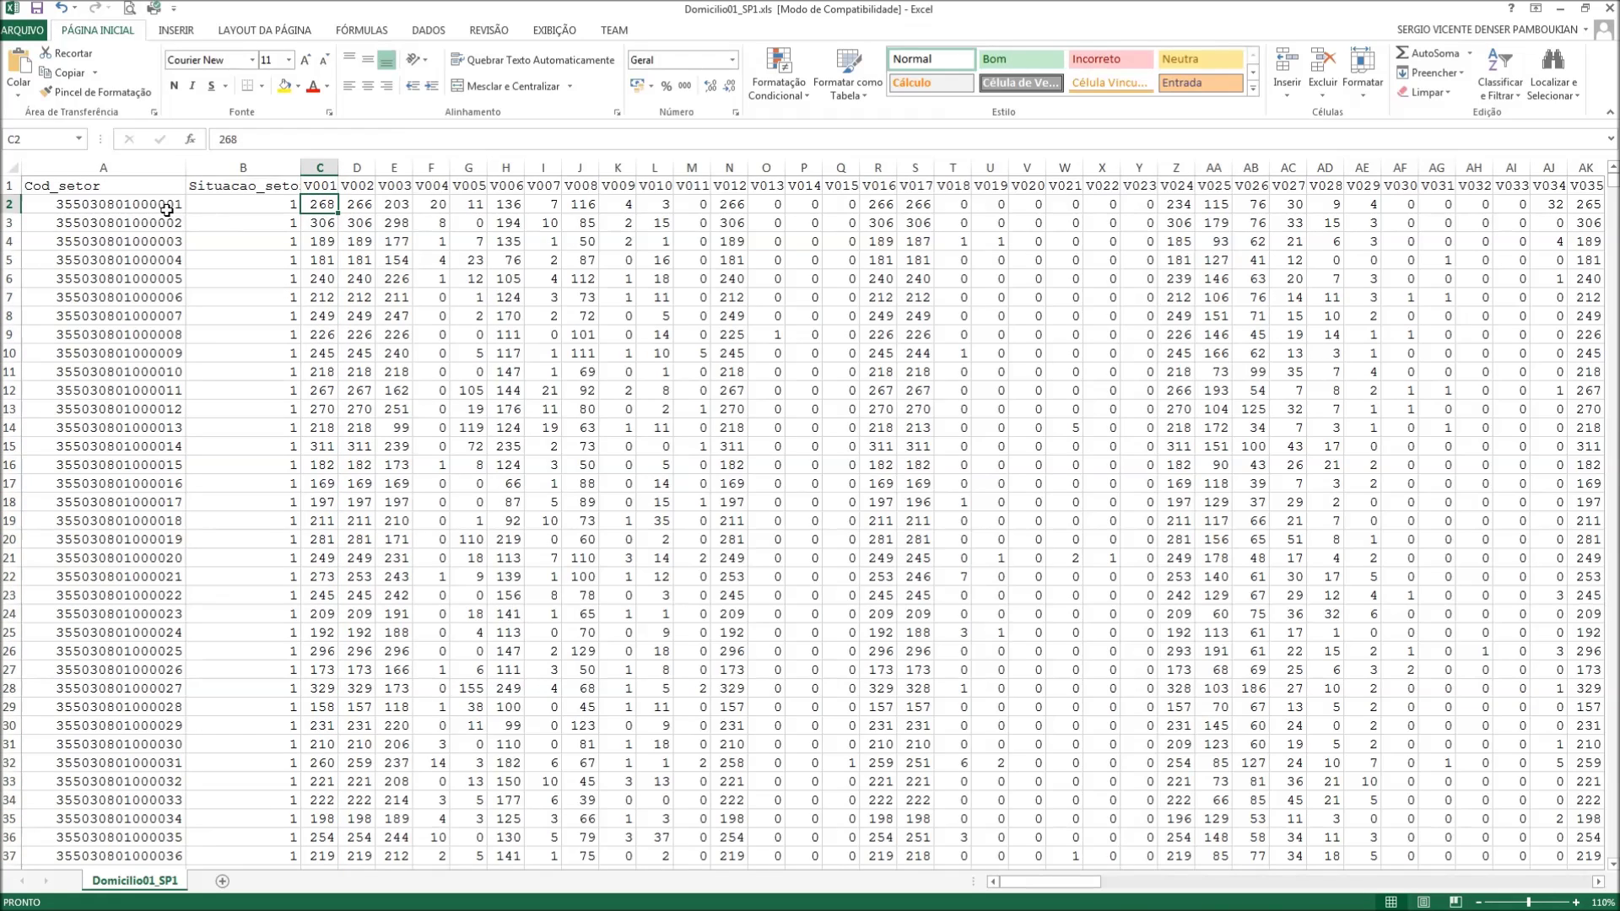
pyautogui.click(328, 225)
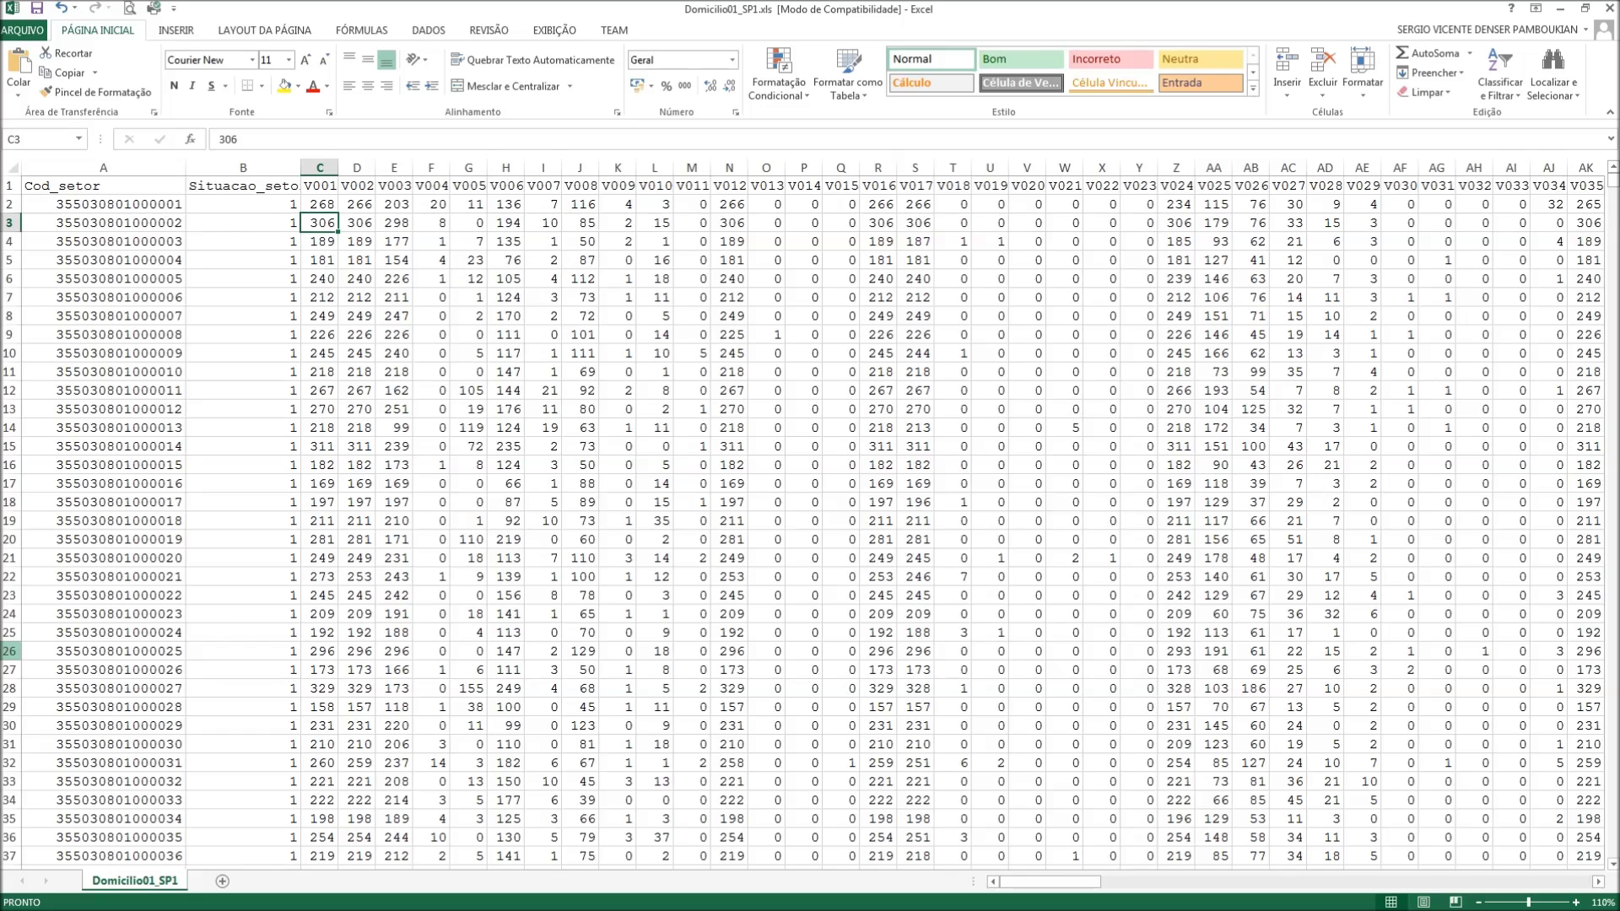
# Return to the PDF in Adobe Reader and highlight the V012 description, "Domicílios particulares permanentes com abastecimento de água da rede geral".
pyautogui.hotkey('alt', 'Tab')
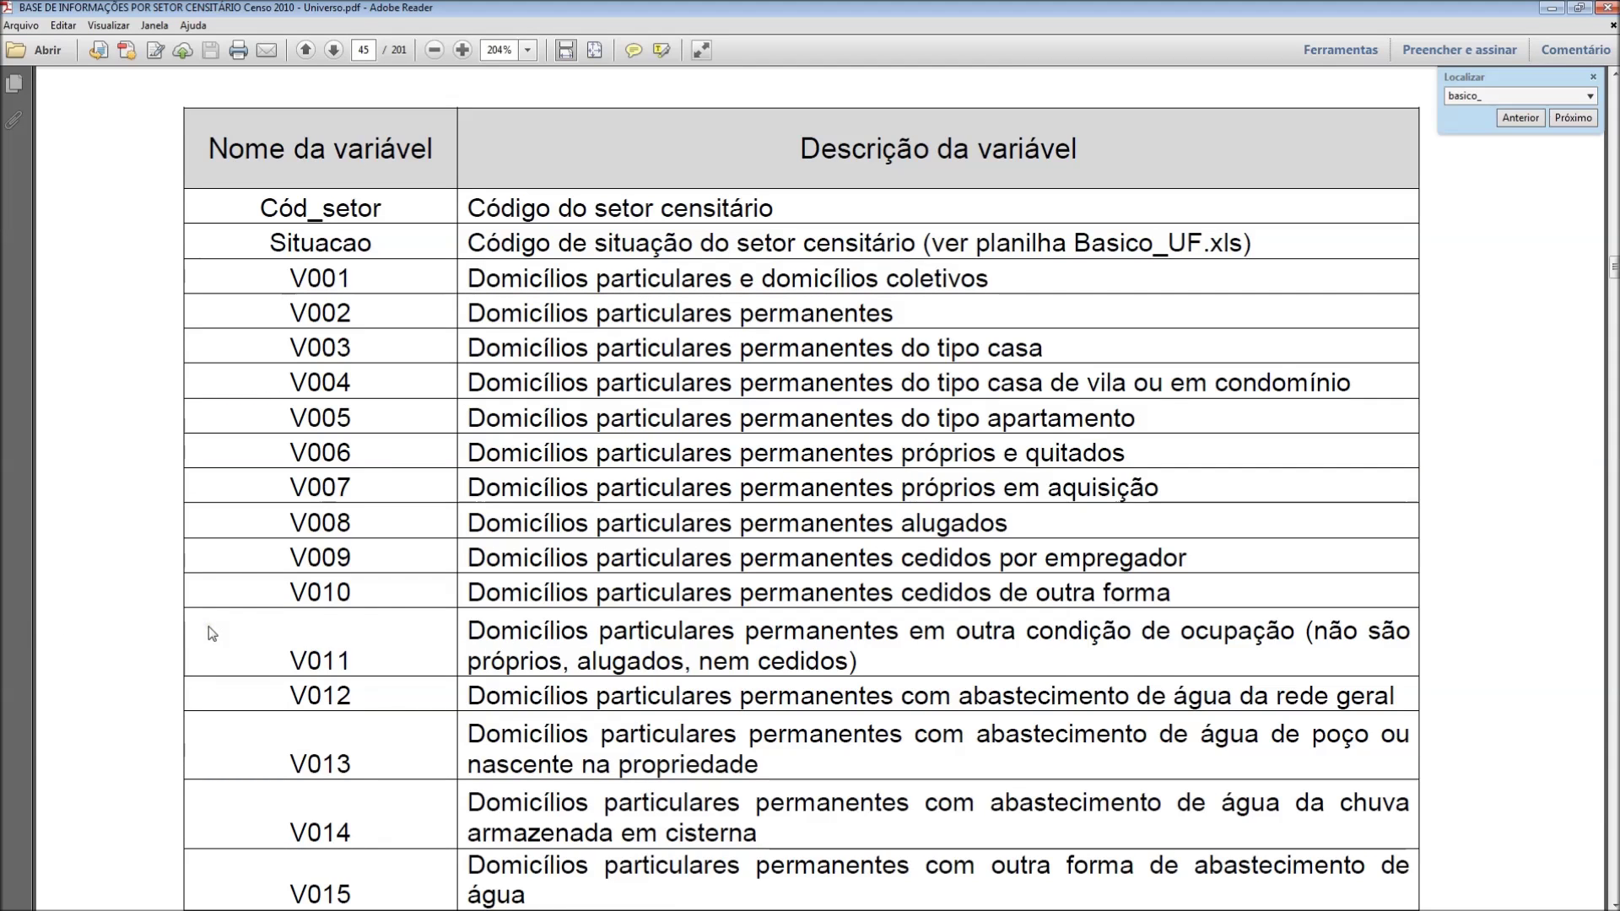
pyautogui.scroll(-1, 393, 617)
pyautogui.scroll(-4, 393, 616)
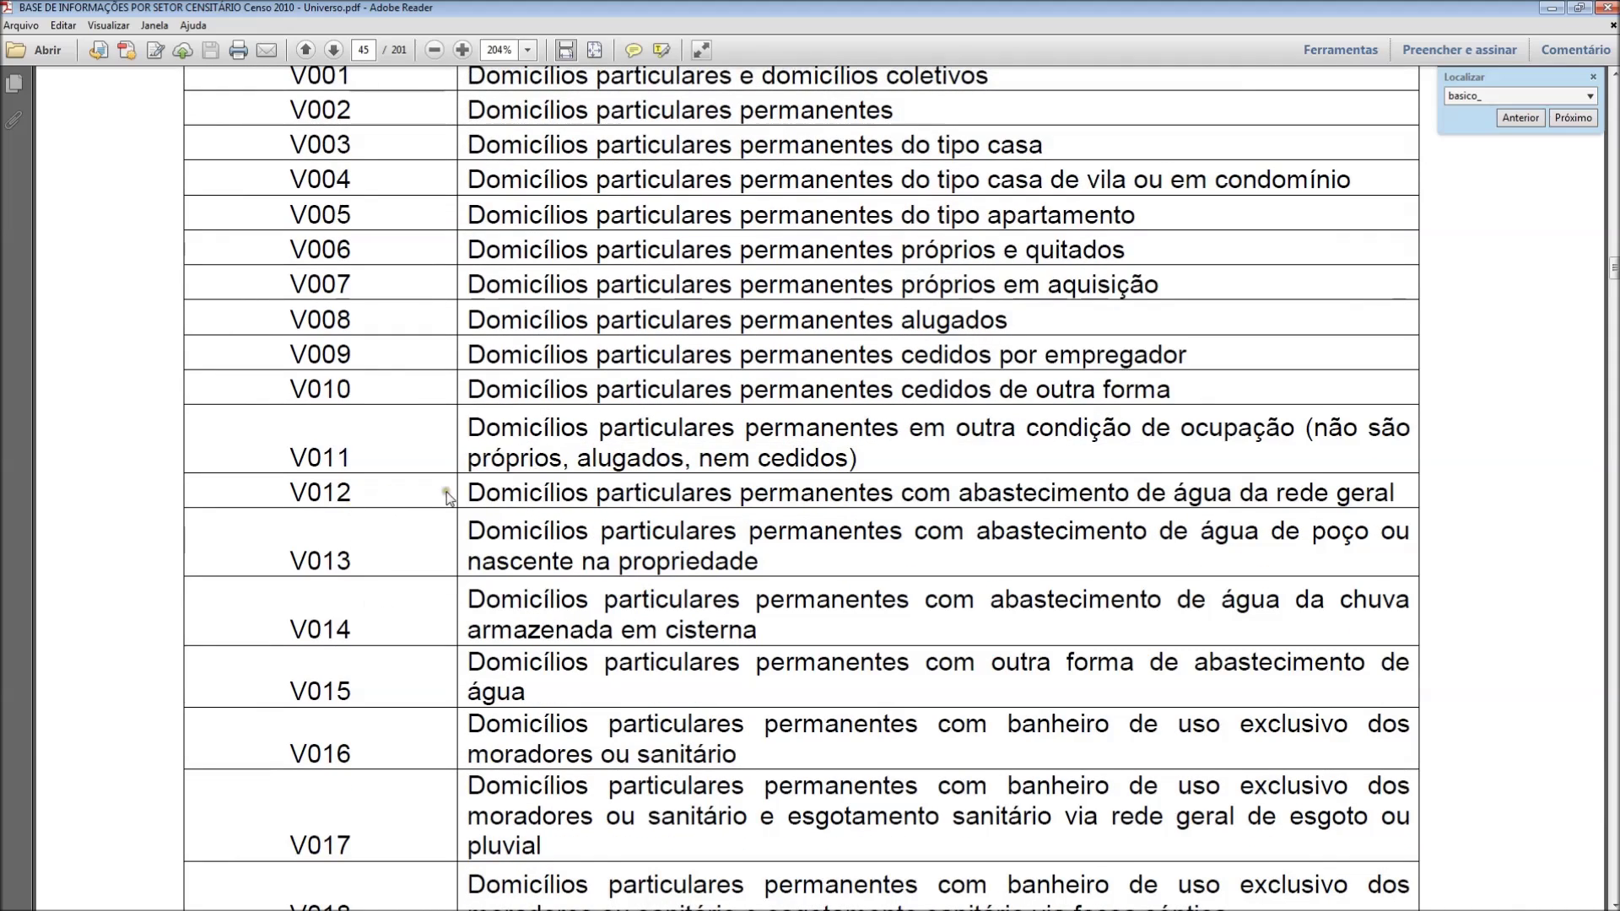
pyautogui.moveTo(467, 492); pyautogui.dragTo(1375, 477)
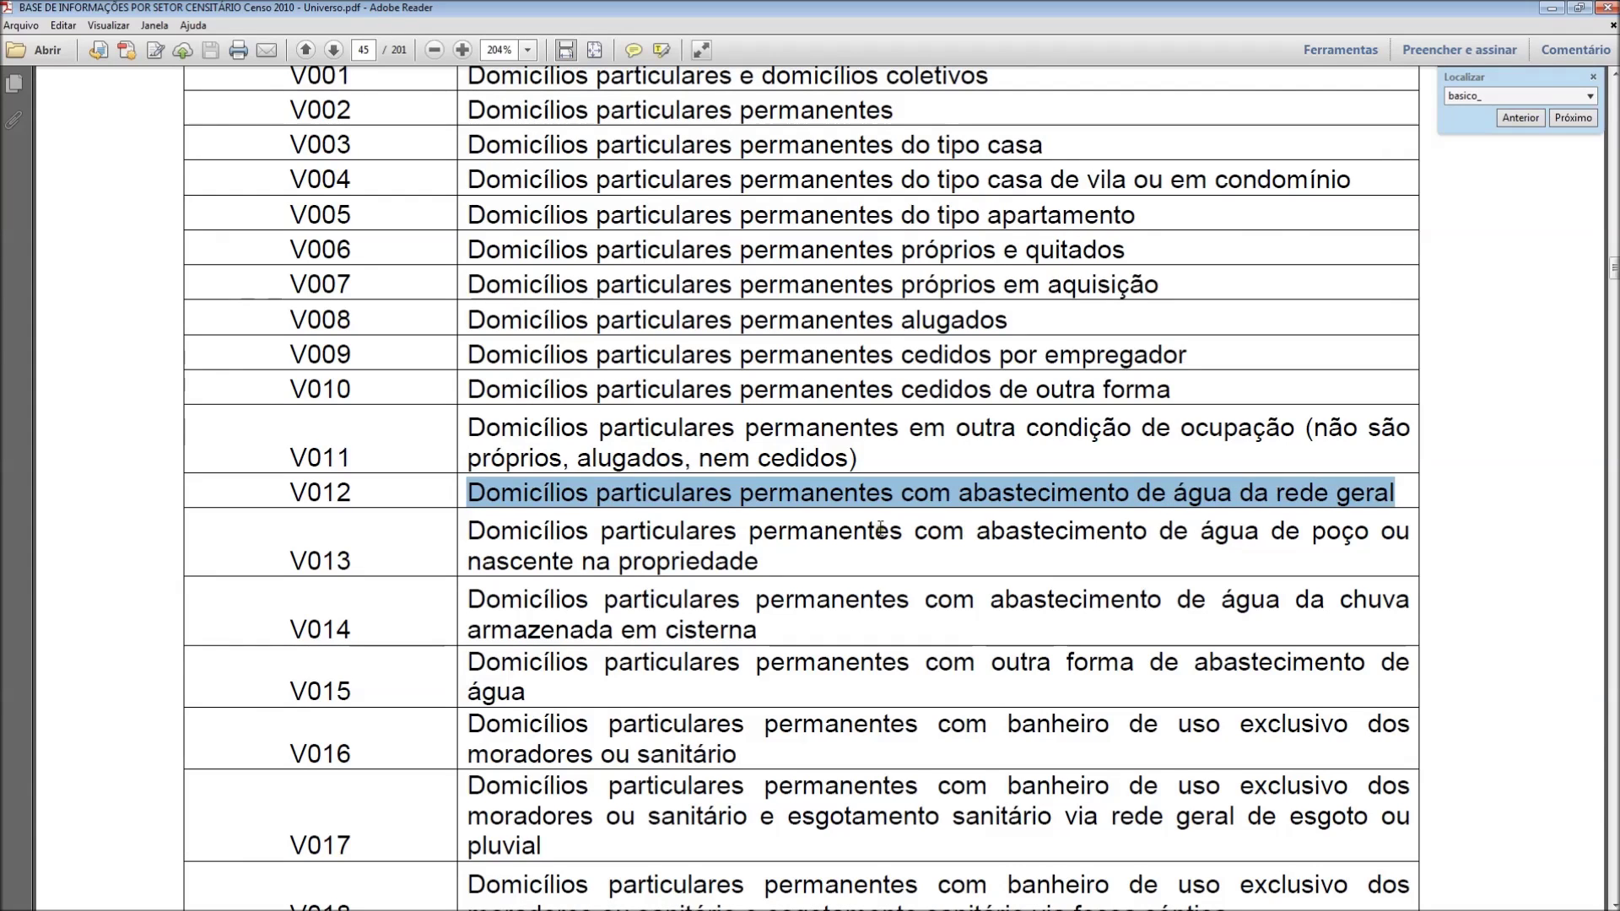
# Switch back to Excel, select the V012 column, and compare V001 with V012 in rows 2, 3 and 9, also checking V001 in row 5.
pyautogui.hotkey('alt', 'Tab')
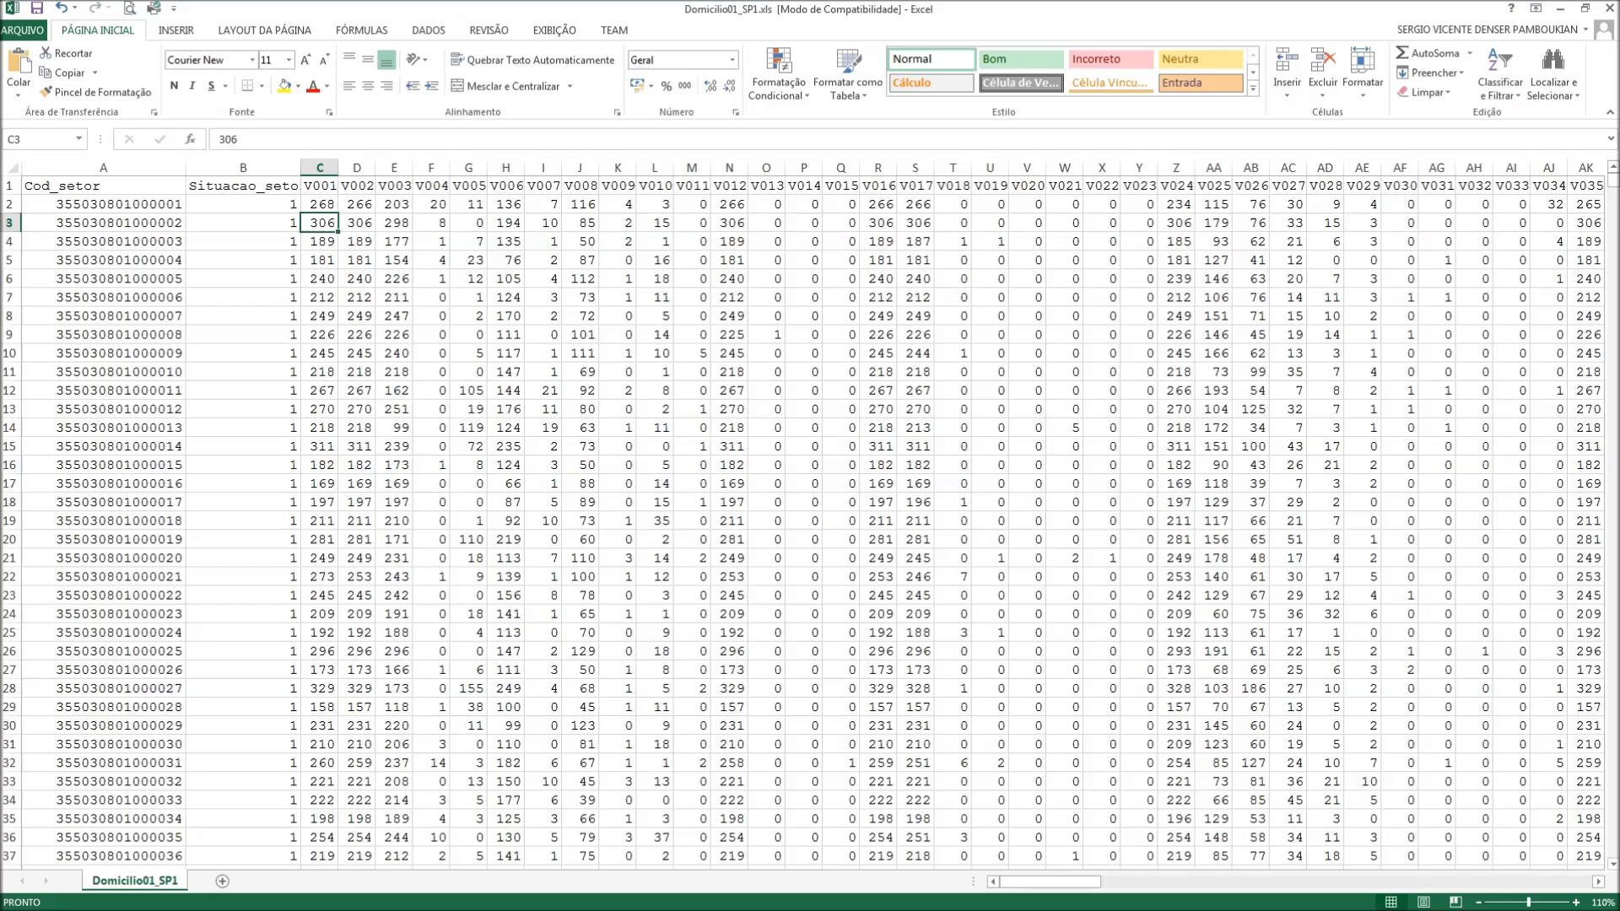
pyautogui.click(733, 164)
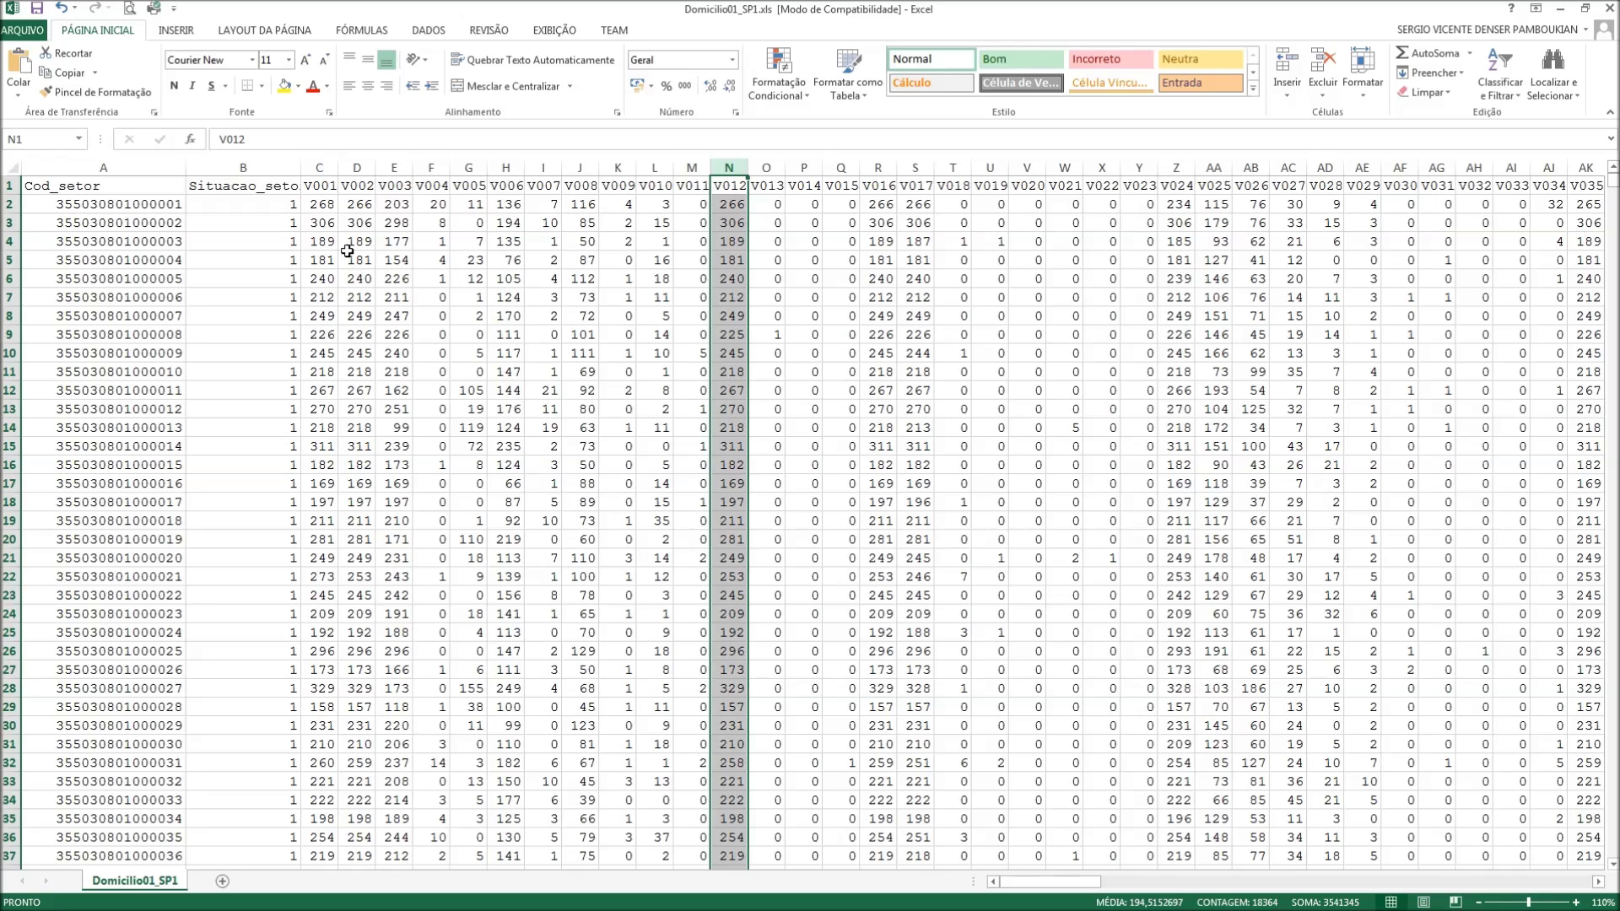
pyautogui.click(323, 205)
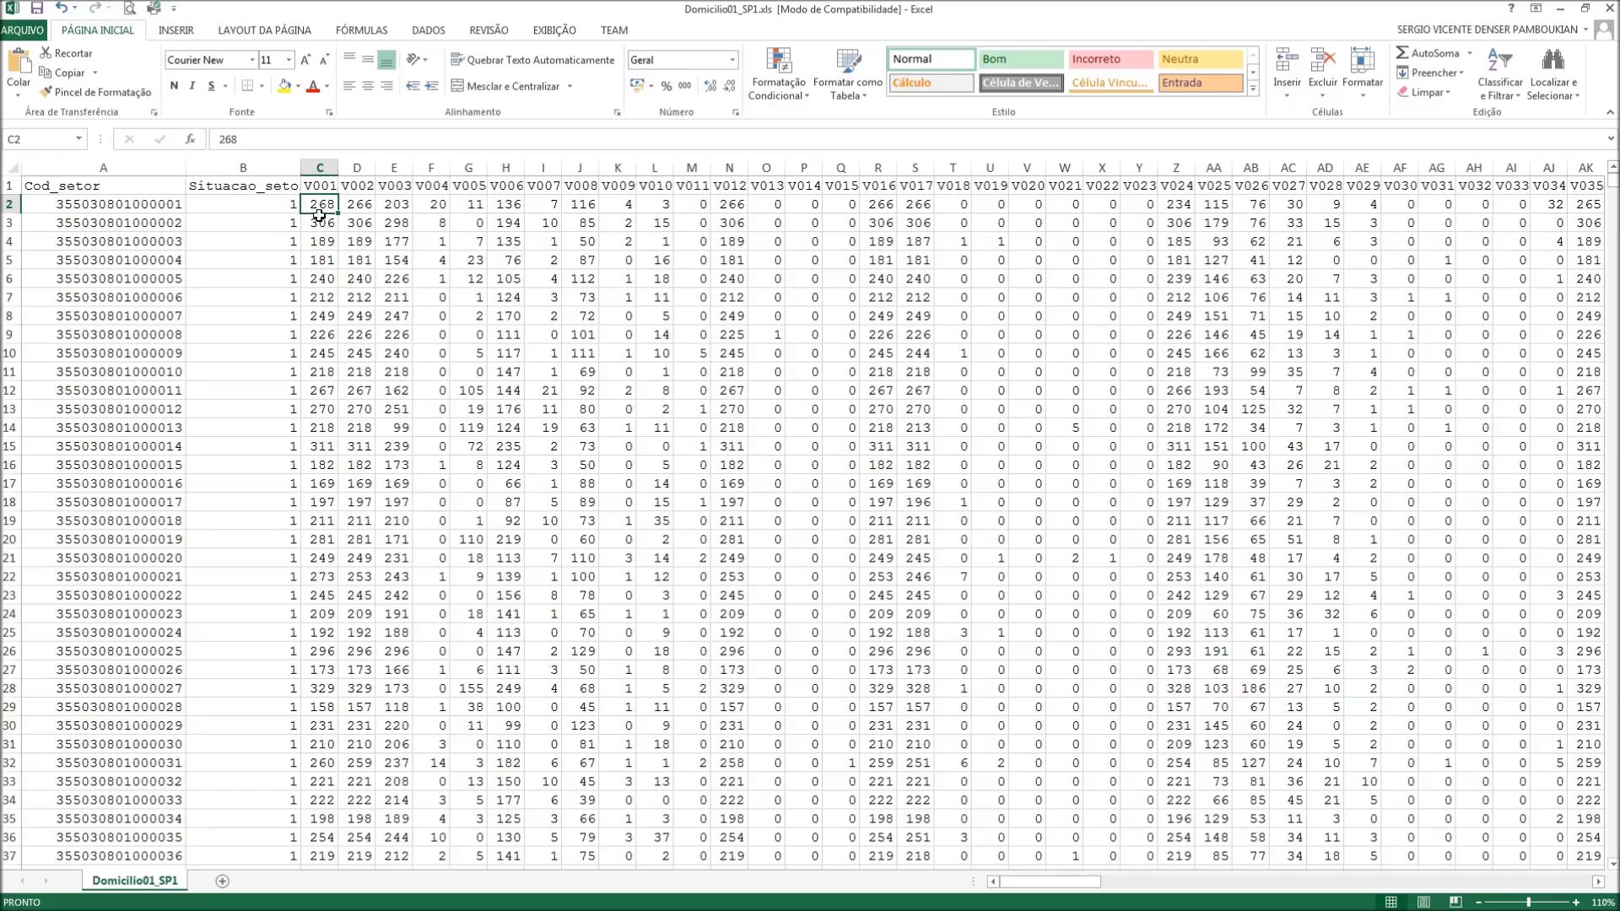
pyautogui.click(723, 214)
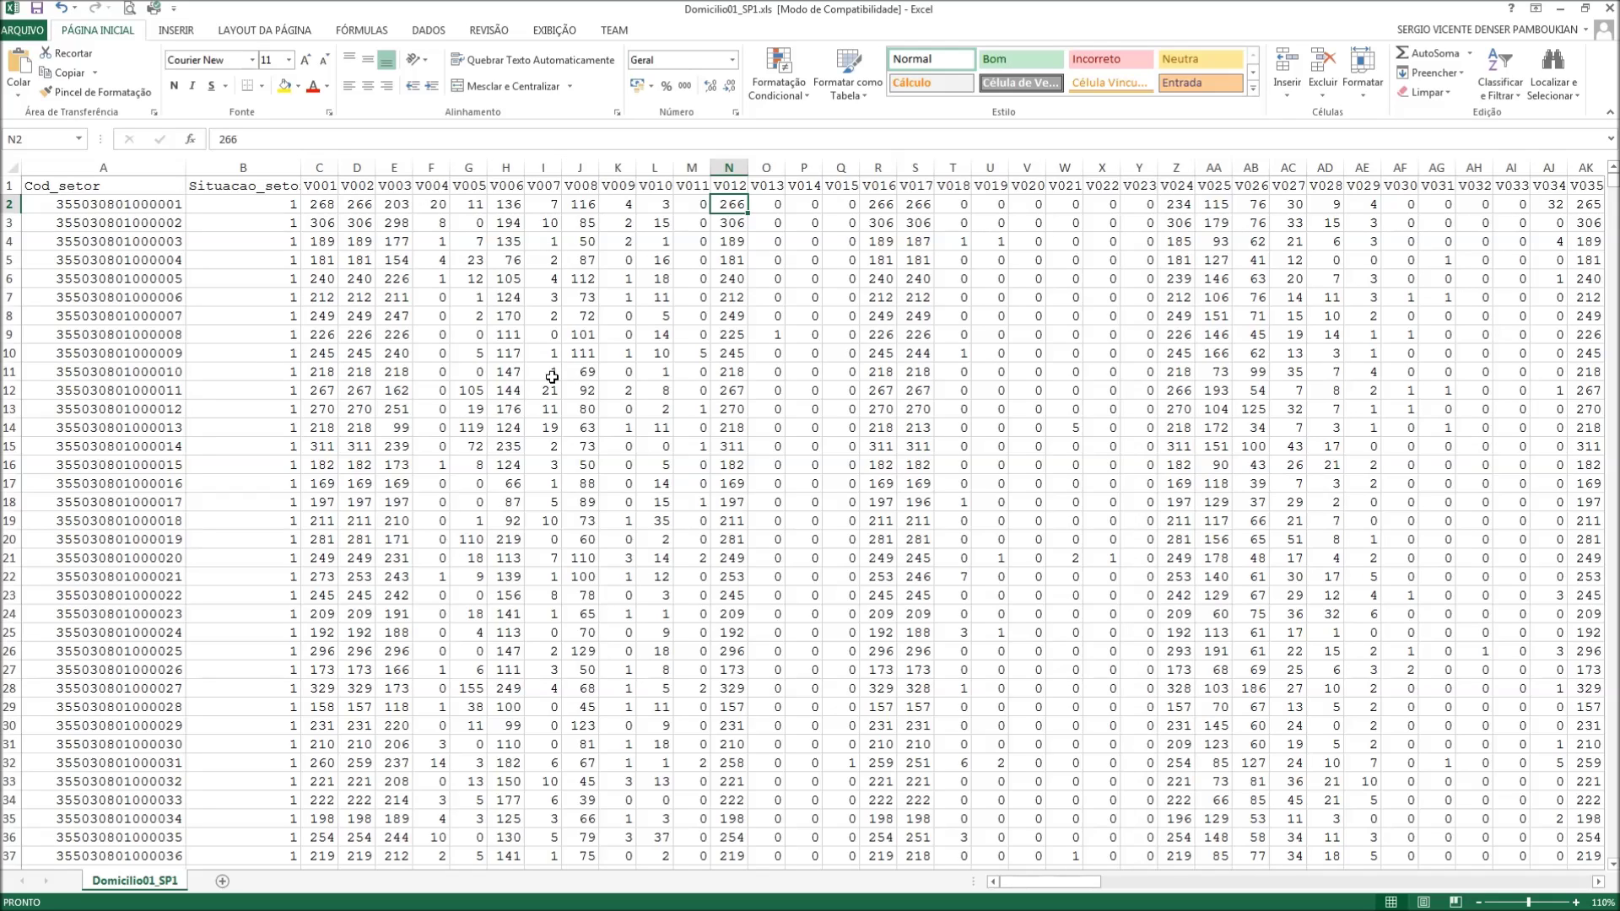
pyautogui.click(318, 228)
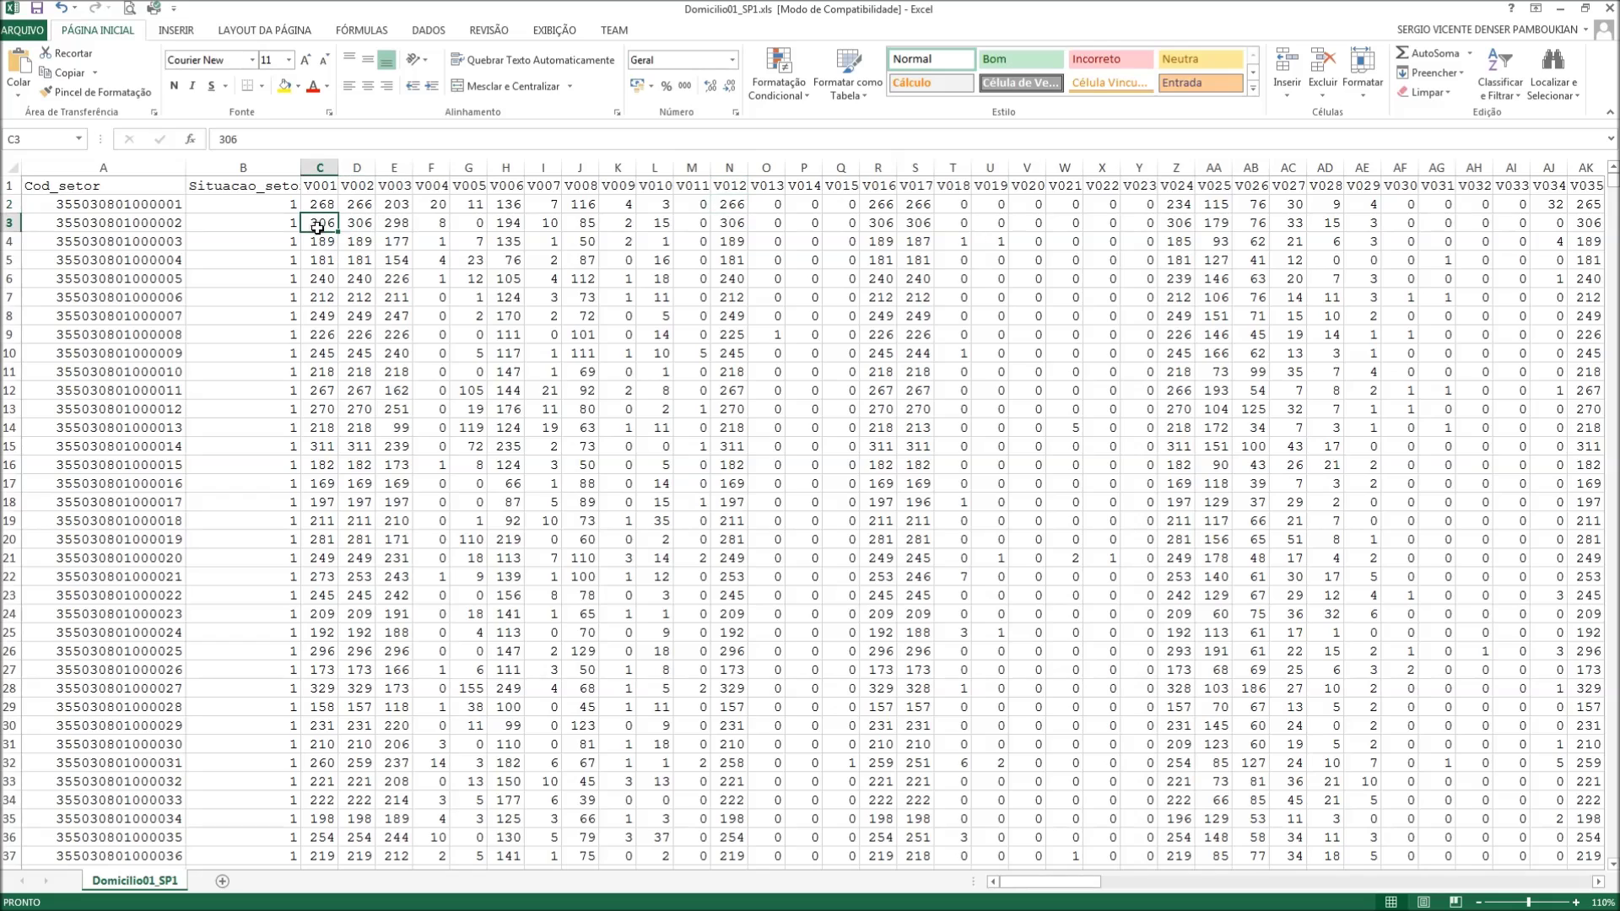
pyautogui.click(738, 226)
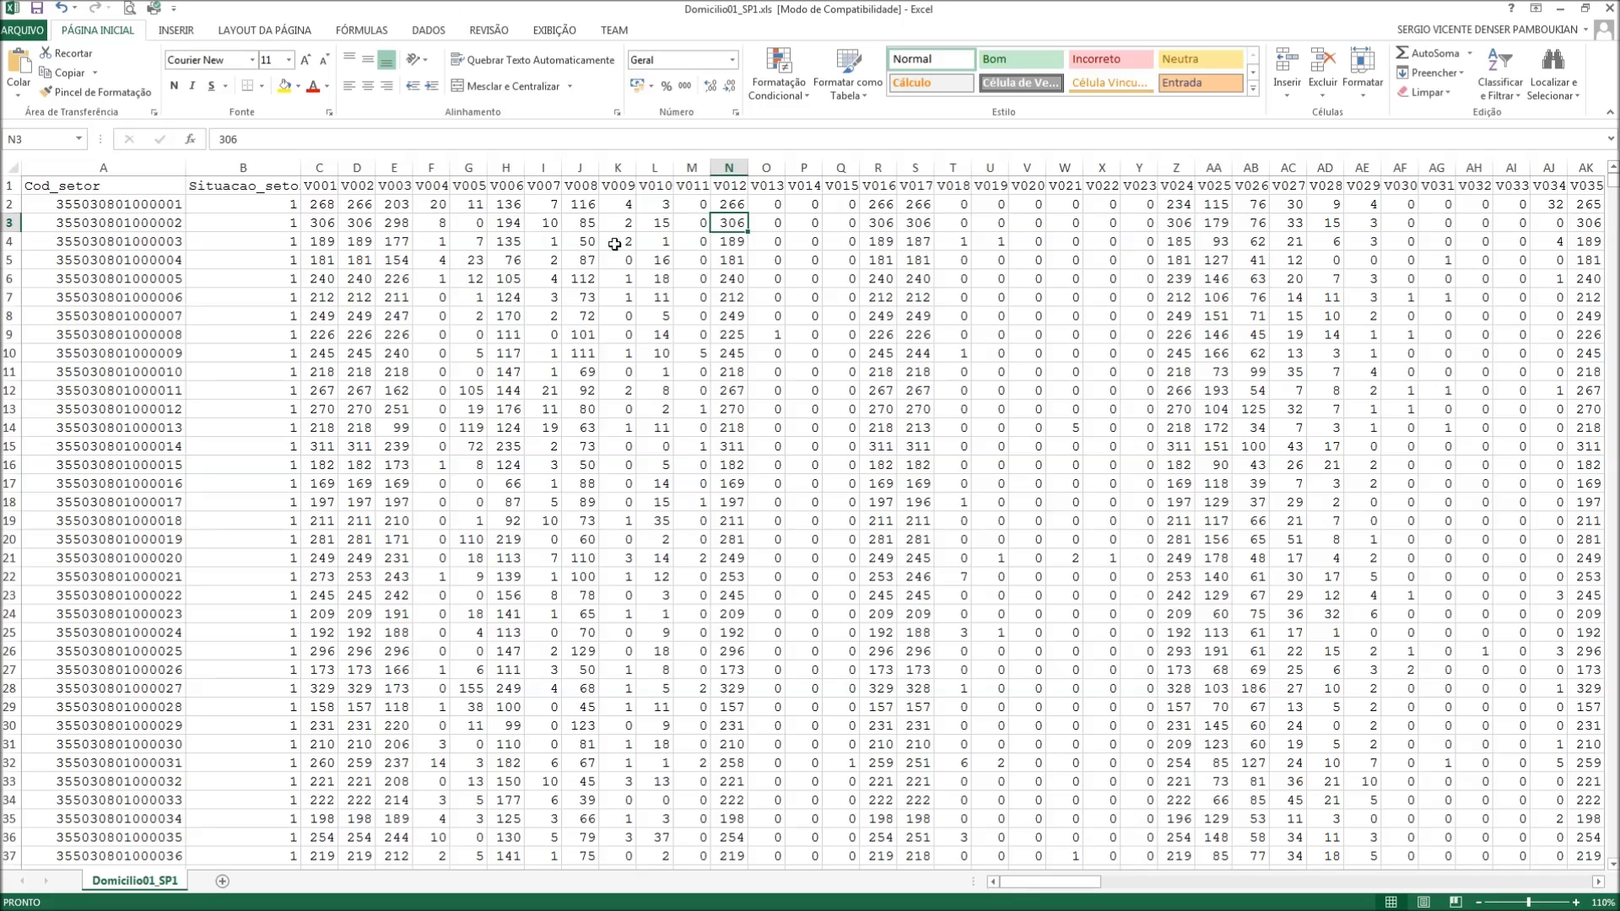
pyautogui.click(319, 265)
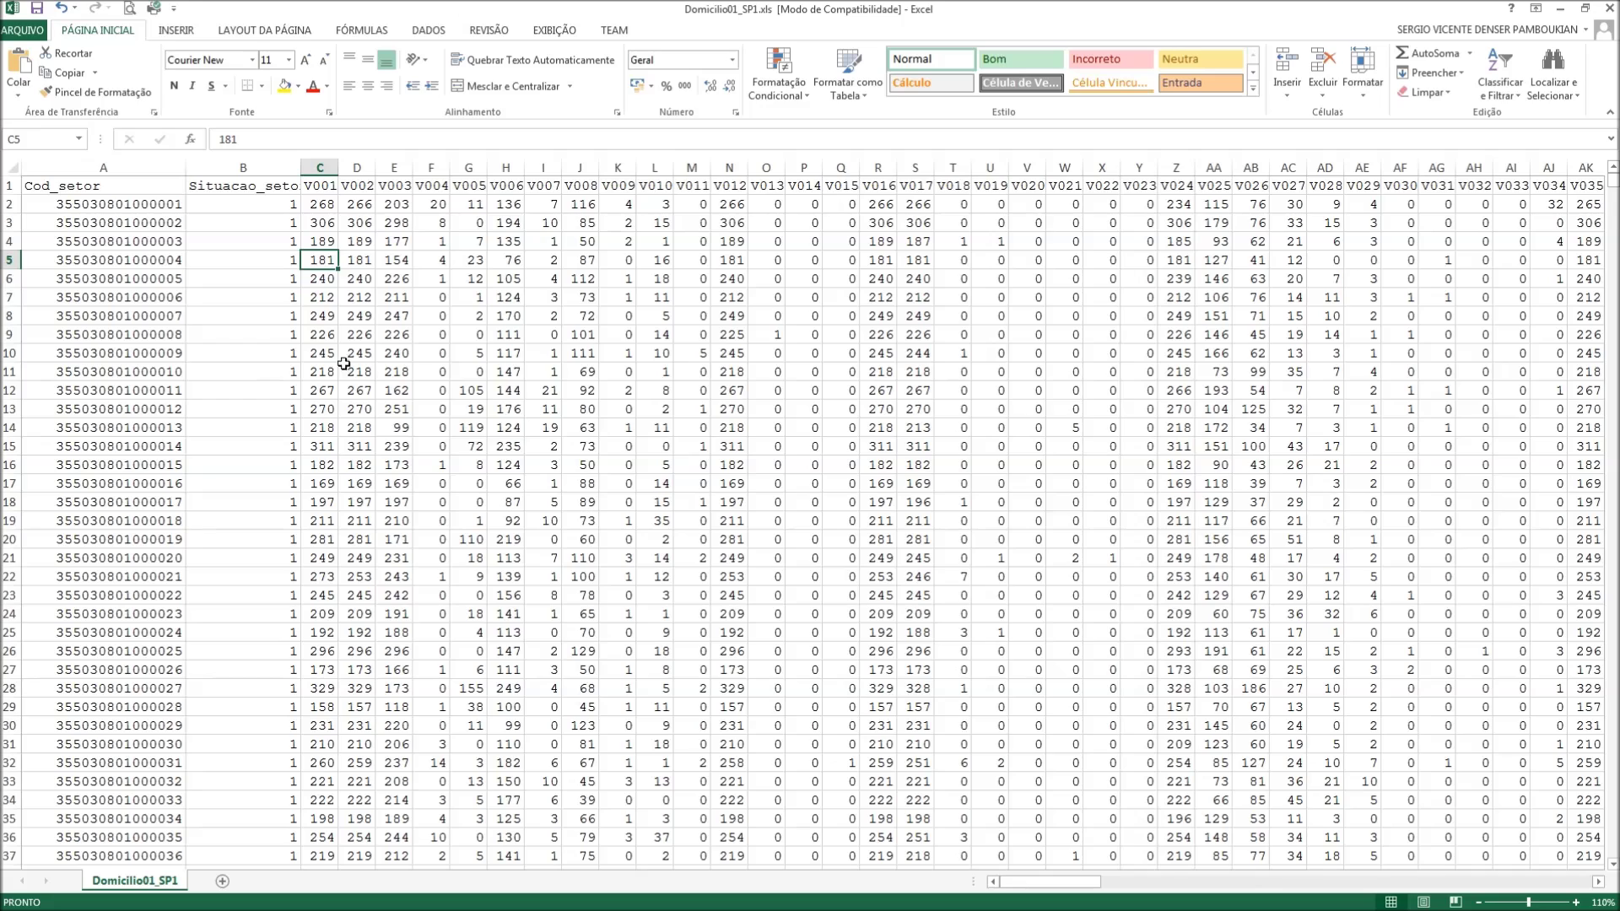
pyautogui.click(323, 338)
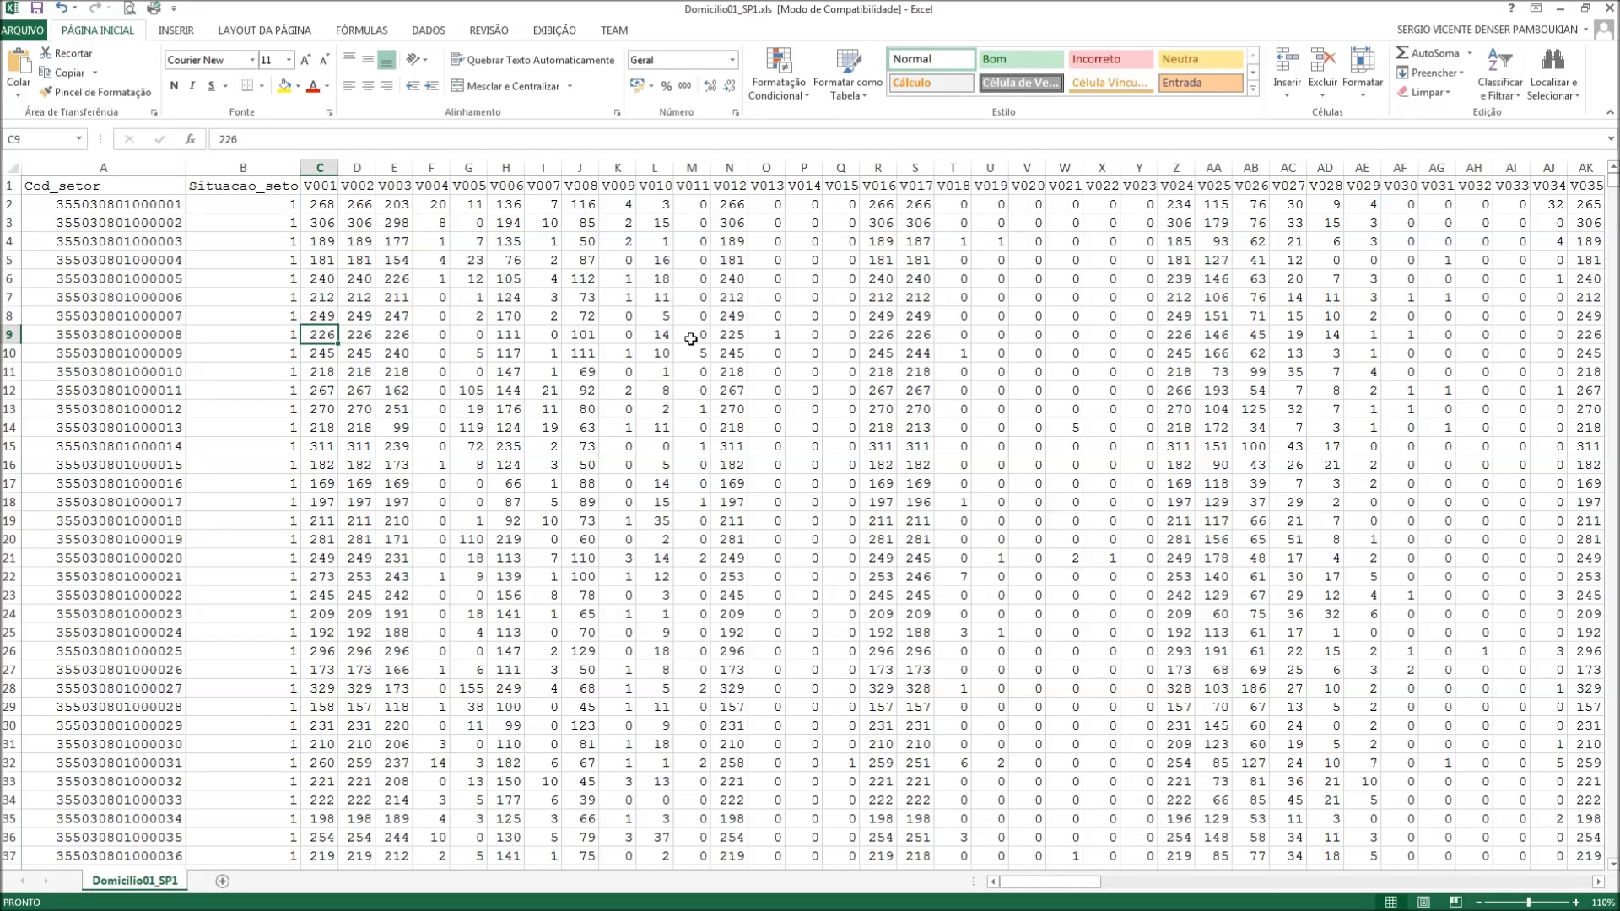
pyautogui.click(736, 337)
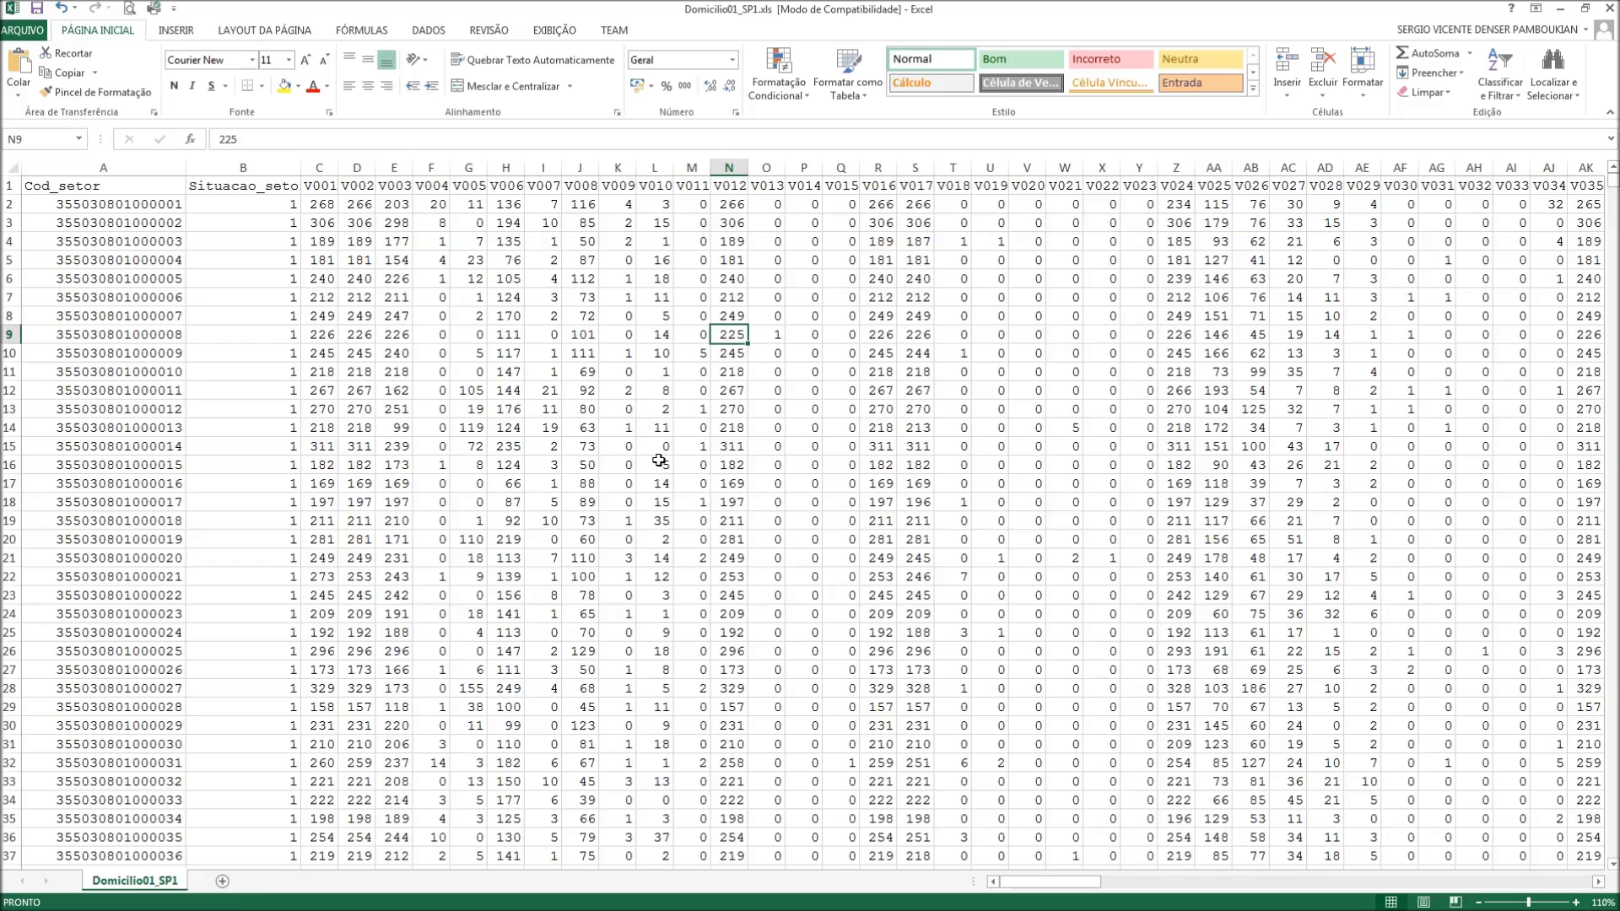